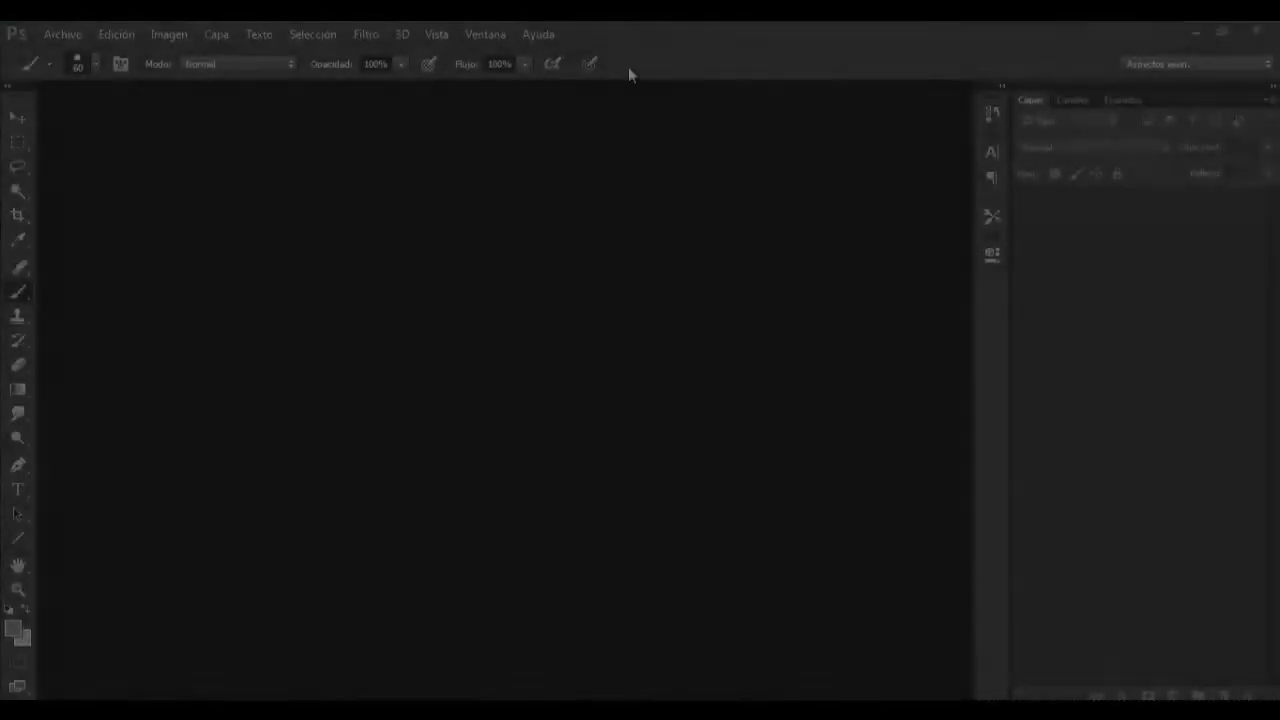
# Step: Create a new blank document named 'Pennywise' via Archivo > Nuevo
pyautogui.click(62, 33)
pyautogui.click(60, 52)
pyautogui.write('Pennywise')
pyautogui.click(650, 275)
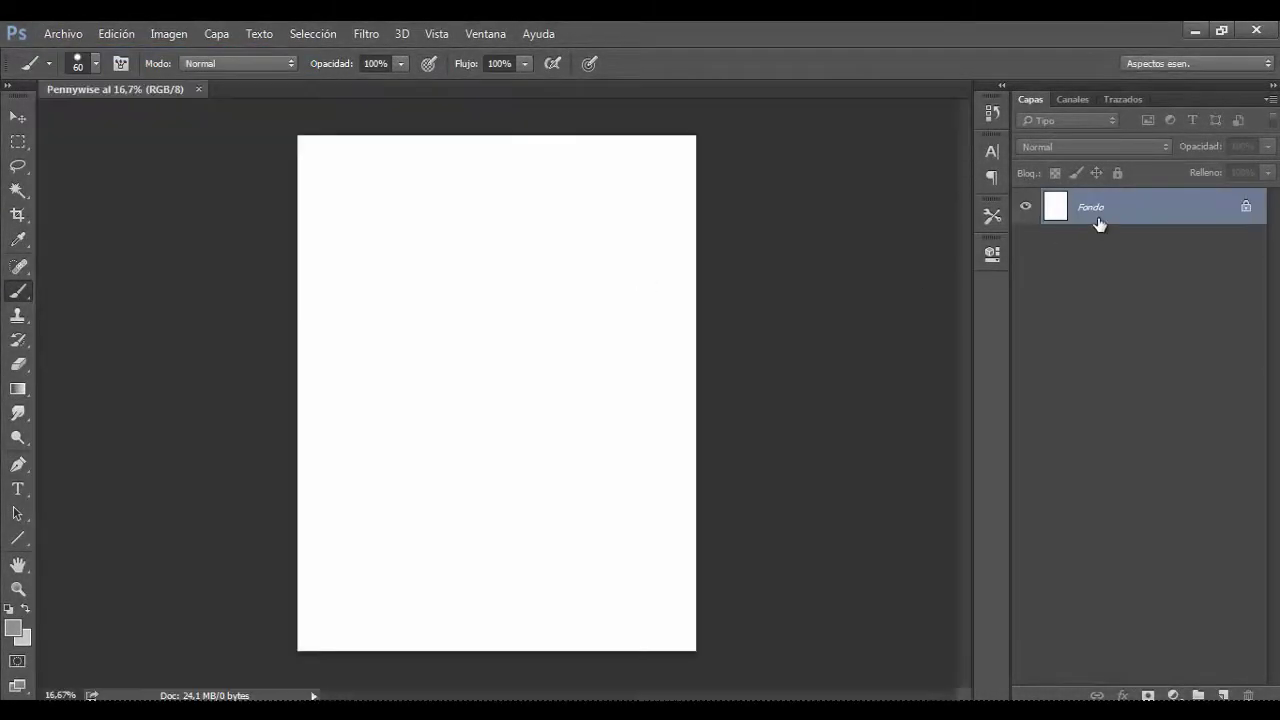
# Step: Fill the canvas with grey and set the painting colour to black (000000)
pyautogui.hotkey('alt', 'BackSpace')
pyautogui.click(1224, 695)
pyautogui.click(13, 628)
pyautogui.write('000000')
pyautogui.press('Return')
pyautogui.press('[')
# Step: Sketch the skull outline, left jaw line and right cheek strokes in black
pyautogui.moveTo(540, 192)
pyautogui.mouseDown()
pyautogui.moveTo(612, 240)
pyautogui.moveTo(610, 400)
pyautogui.mouseUp()
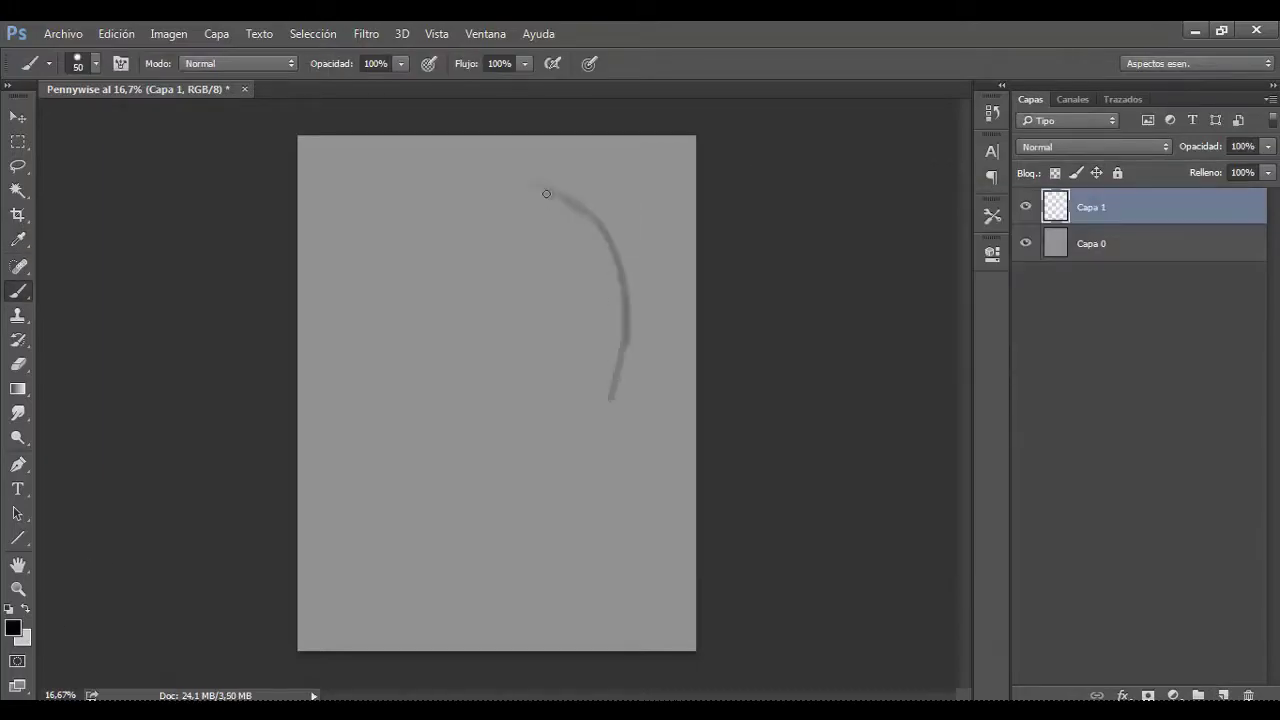
pyautogui.moveTo(519, 180)
pyautogui.mouseDown()
pyautogui.moveTo(386, 414)
pyautogui.moveTo(396, 452)
pyautogui.mouseUp()
pyautogui.moveTo(628, 340); pyautogui.dragTo(616, 430)
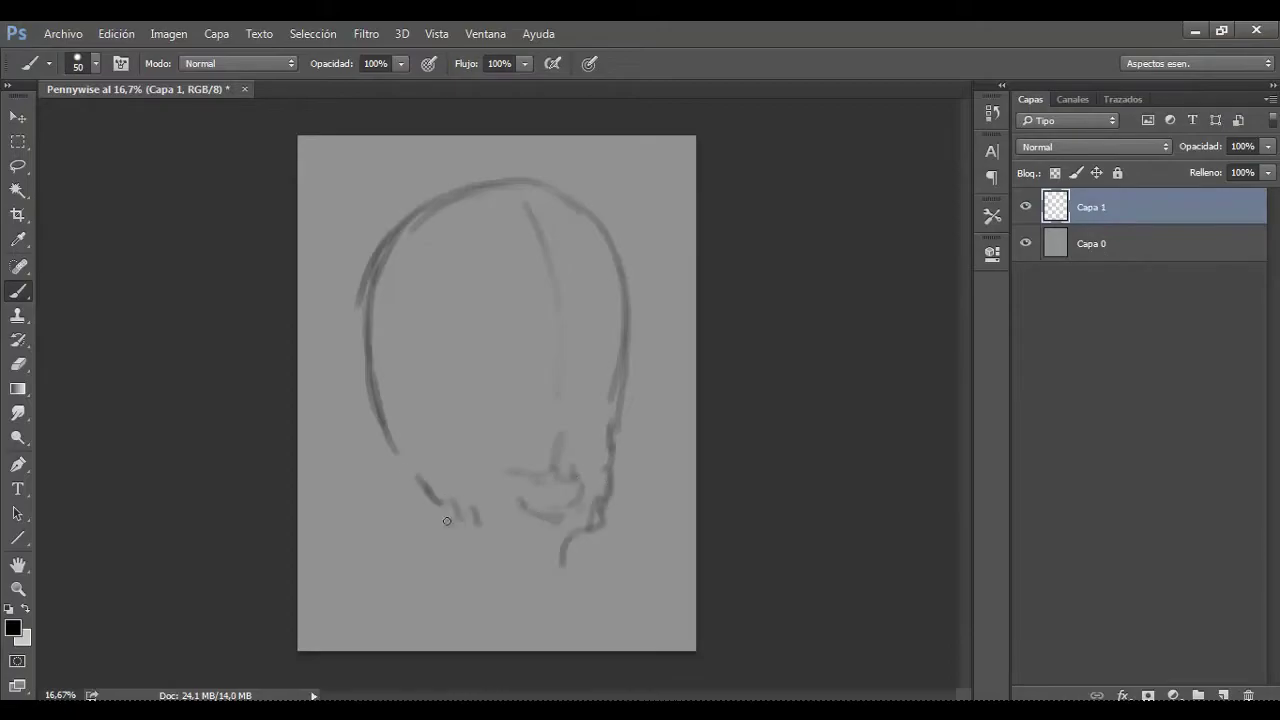
pyautogui.moveTo(519, 577)
pyautogui.mouseDown()
pyautogui.moveTo(393, 453)
pyautogui.moveTo(436, 471)
pyautogui.mouseUp()
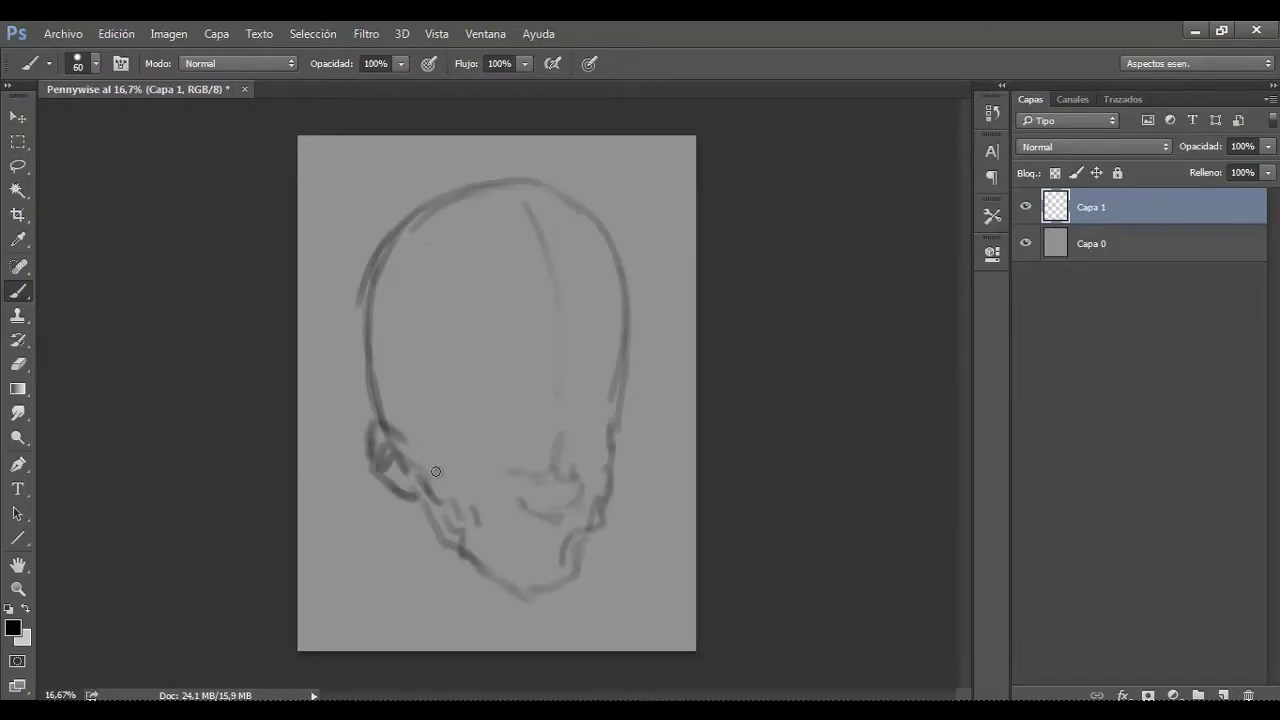
pyautogui.moveTo(556, 428); pyautogui.dragTo(560, 460)
pyautogui.moveTo(618, 410); pyautogui.dragTo(608, 448)
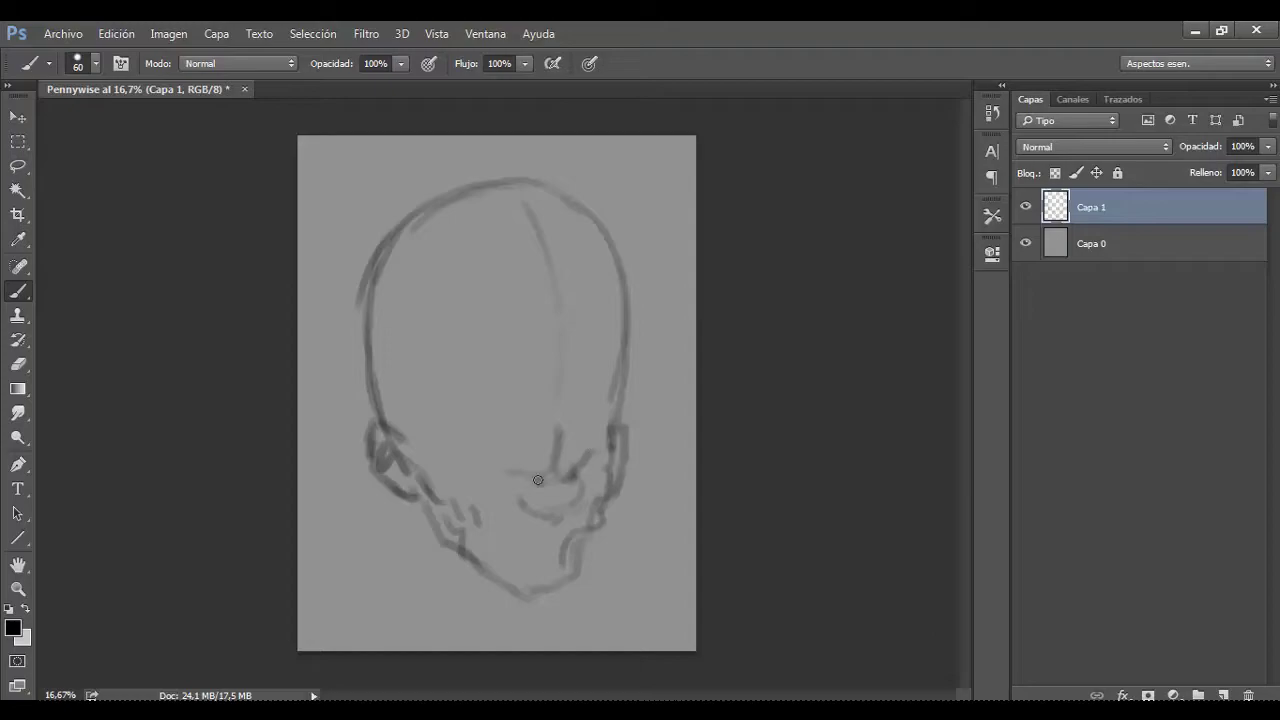
# Step: Add the right jaw line, a cheek stroke and the V-shaped brow furrow
pyautogui.moveTo(598, 516); pyautogui.dragTo(569, 567)
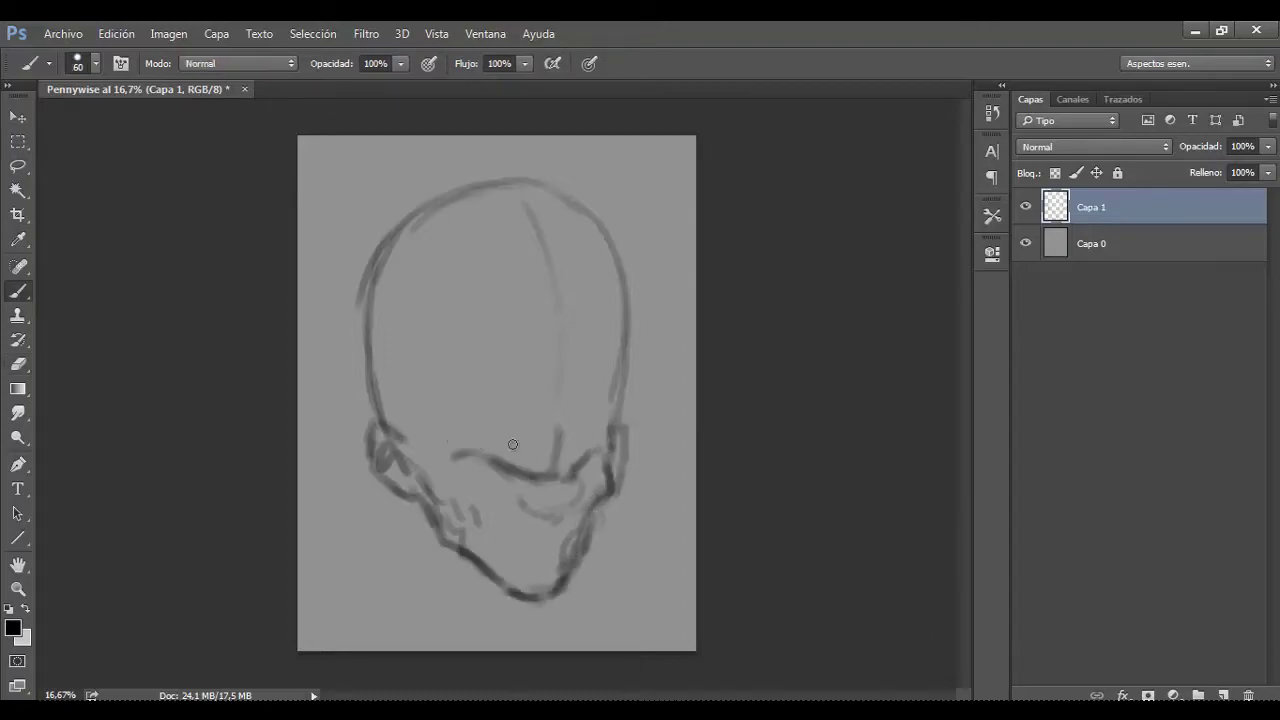
pyautogui.hotkey('ctrl', '+')
pyautogui.moveTo(689, 335); pyautogui.dragTo(684, 316)
pyautogui.moveTo(570, 357); pyautogui.dragTo(630, 368)
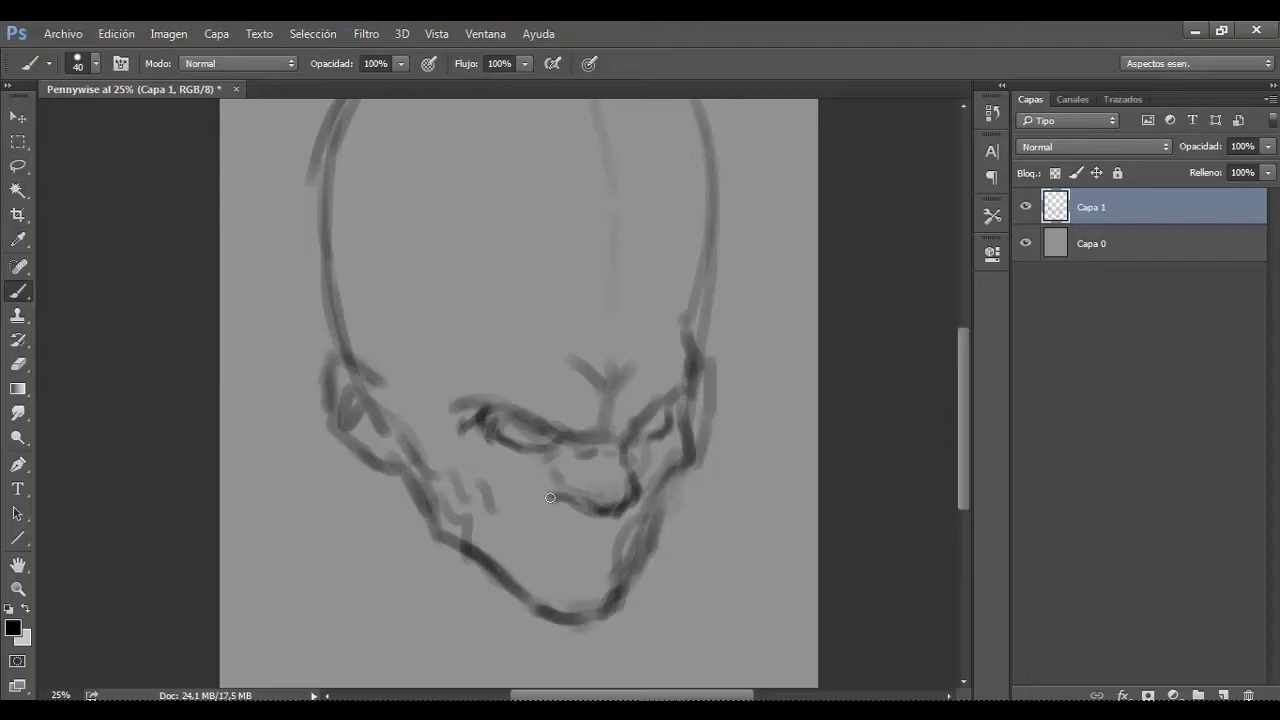
# Step: Reinforce the left and right jaw lines and the chin
pyautogui.moveTo(678, 469); pyautogui.dragTo(633, 540)
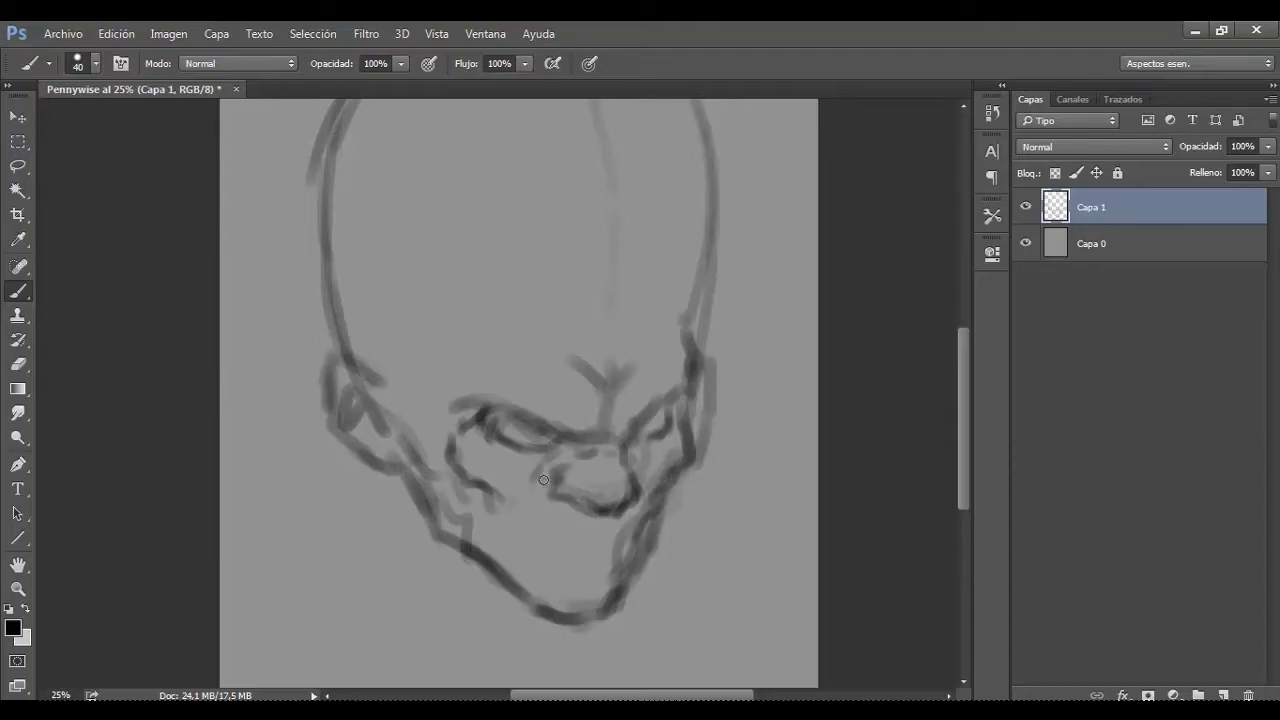
pyautogui.moveTo(555, 515); pyautogui.dragTo(528, 575)
pyautogui.moveTo(455, 545)
pyautogui.mouseDown()
pyautogui.moveTo(515, 615)
pyautogui.moveTo(542, 410)
pyautogui.mouseUp()
pyautogui.moveTo(488, 365)
pyautogui.mouseDown()
pyautogui.moveTo(580, 430)
pyautogui.moveTo(545, 450)
pyautogui.mouseUp()
pyautogui.moveTo(550, 440); pyautogui.dragTo(474, 360)
# Step: Trace and darken the skull outline, erasing stray sketch strokes
pyautogui.moveTo(555, 173); pyautogui.dragTo(510, 483)
pyautogui.moveTo(668, 468); pyautogui.dragTo(680, 300)
pyautogui.moveTo(642, 206); pyautogui.dragTo(674, 262)
pyautogui.moveTo(686, 340); pyautogui.dragTo(517, 155)
pyautogui.moveTo(480, 222); pyautogui.dragTo(486, 238)
pyautogui.moveTo(535, 132)
pyautogui.mouseDown()
pyautogui.moveTo(288, 268)
pyautogui.moveTo(292, 372)
pyautogui.mouseUp()
pyautogui.press('e')
pyautogui.moveTo(300, 490)
pyautogui.mouseDown()
pyautogui.moveTo(371, 223)
pyautogui.moveTo(480, 140)
pyautogui.mouseUp()
pyautogui.moveTo(130, 89)
pyautogui.mouseDown()
pyautogui.moveTo(646, 177)
pyautogui.moveTo(630, 92)
pyautogui.mouseUp()
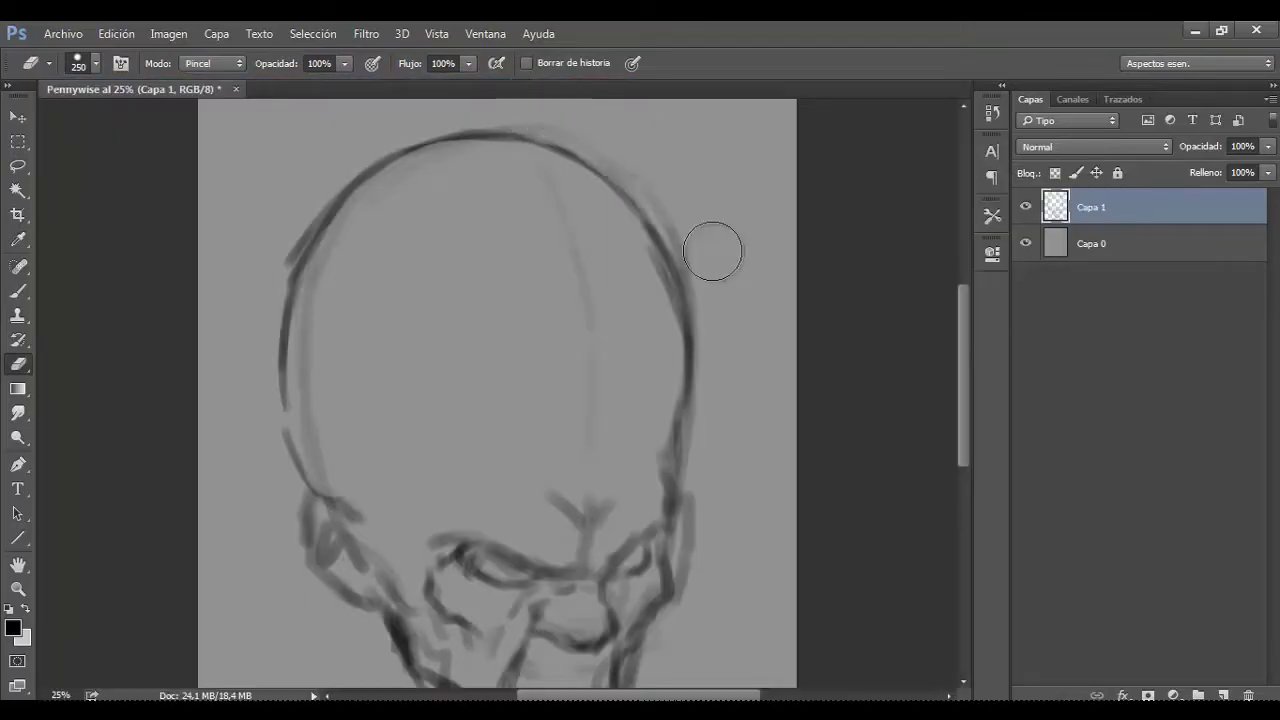
# Step: Rotate the sketch layer slightly with a free transform
pyautogui.hotkey('ctrl', 't')
pyautogui.moveTo(775, 305); pyautogui.dragTo(786, 327)
pyautogui.press('Return')
# Step: Darken and extend the left brow and fill the right eye socket with dark paint
pyautogui.press('b')
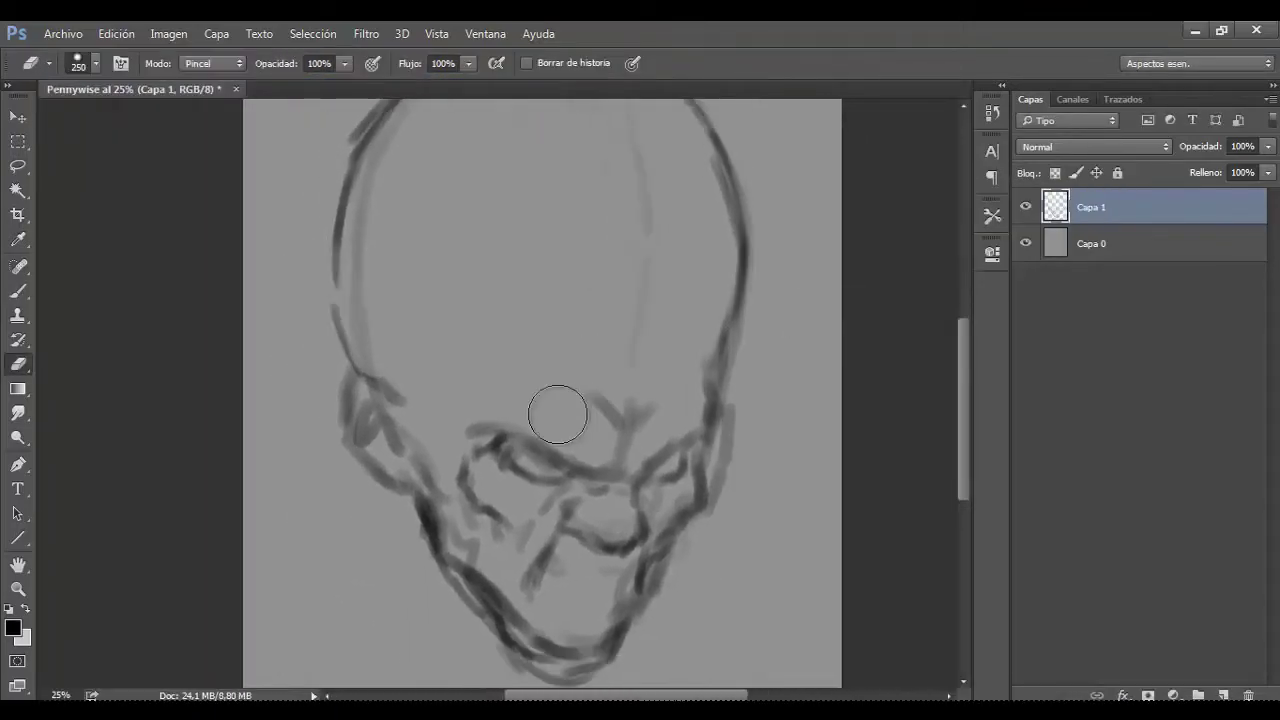
pyautogui.moveTo(500, 440); pyautogui.dragTo(627, 475)
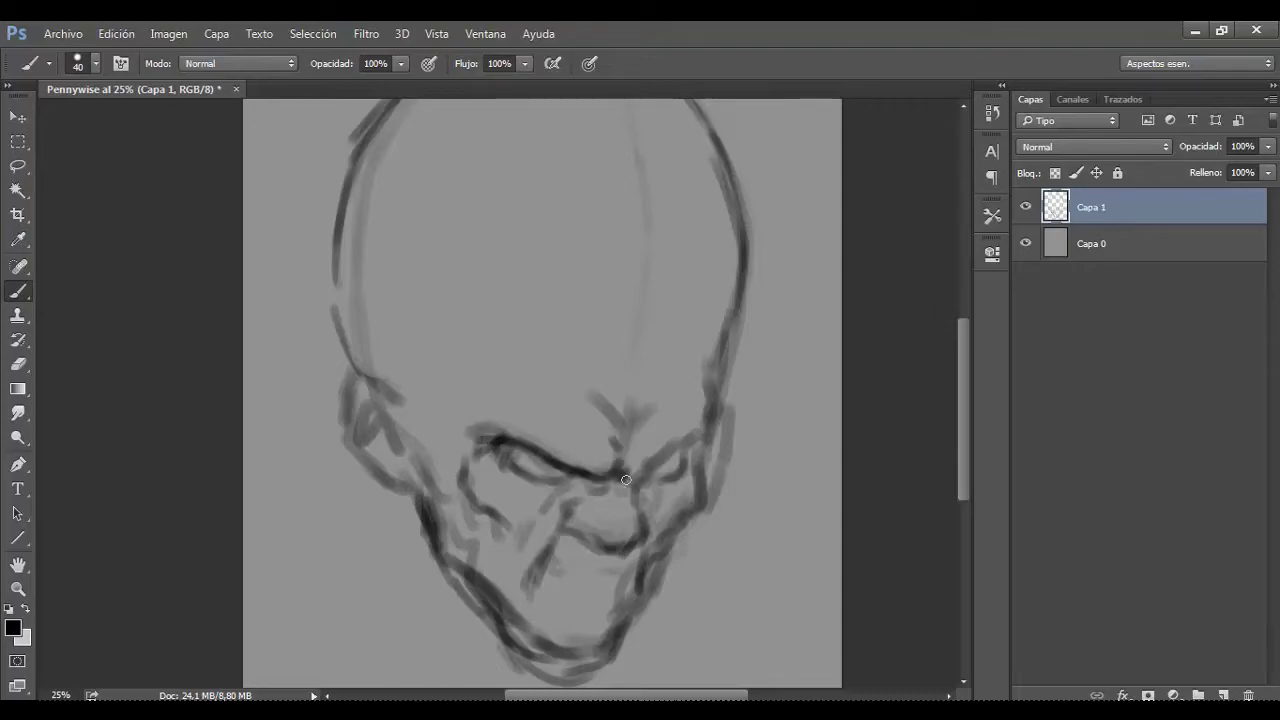
pyautogui.scroll(1, 651, 469)
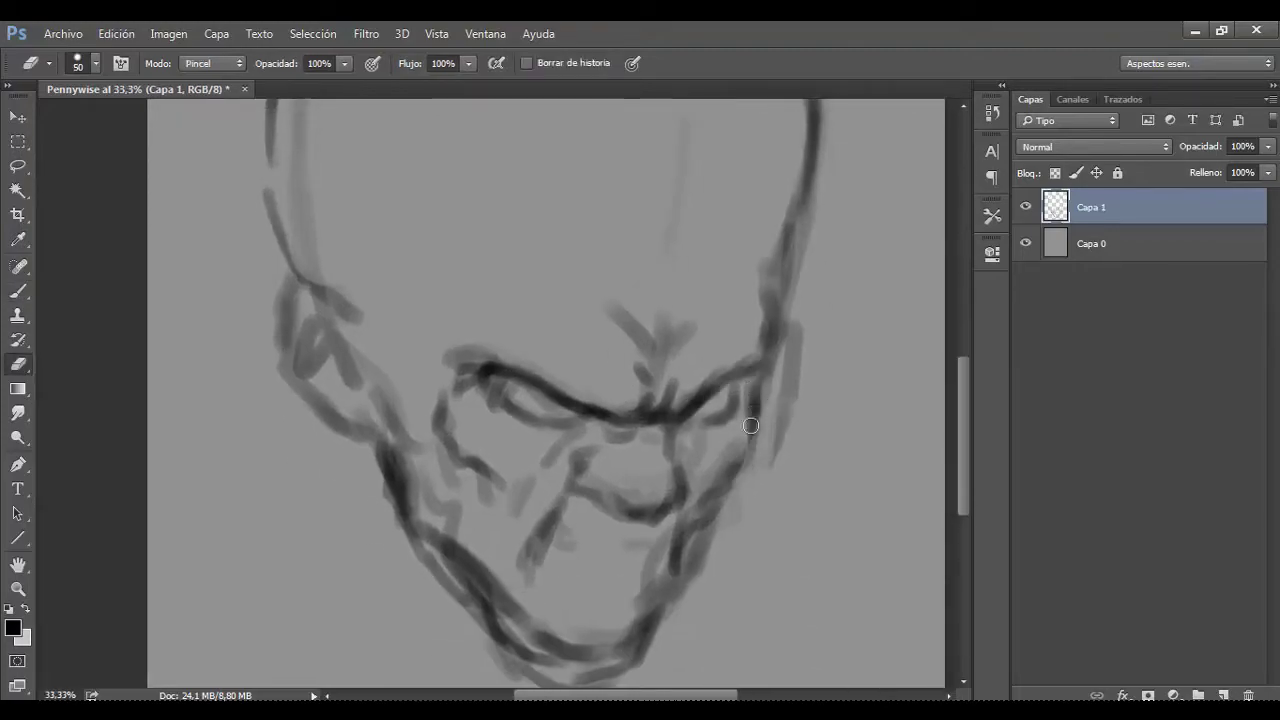
pyautogui.press(']')
pyautogui.press(']')
pyautogui.moveTo(694, 428)
pyautogui.mouseDown()
pyautogui.moveTo(730, 398)
pyautogui.moveTo(672, 430)
pyautogui.mouseUp()
pyautogui.moveTo(506, 380)
pyautogui.mouseDown()
pyautogui.moveTo(564, 412)
pyautogui.moveTo(634, 420)
pyautogui.moveTo(623, 423)
pyautogui.mouseUp()
# Step: Thicken the left brow upward and erase its edge clean
pyautogui.press('e')
pyautogui.press('b')
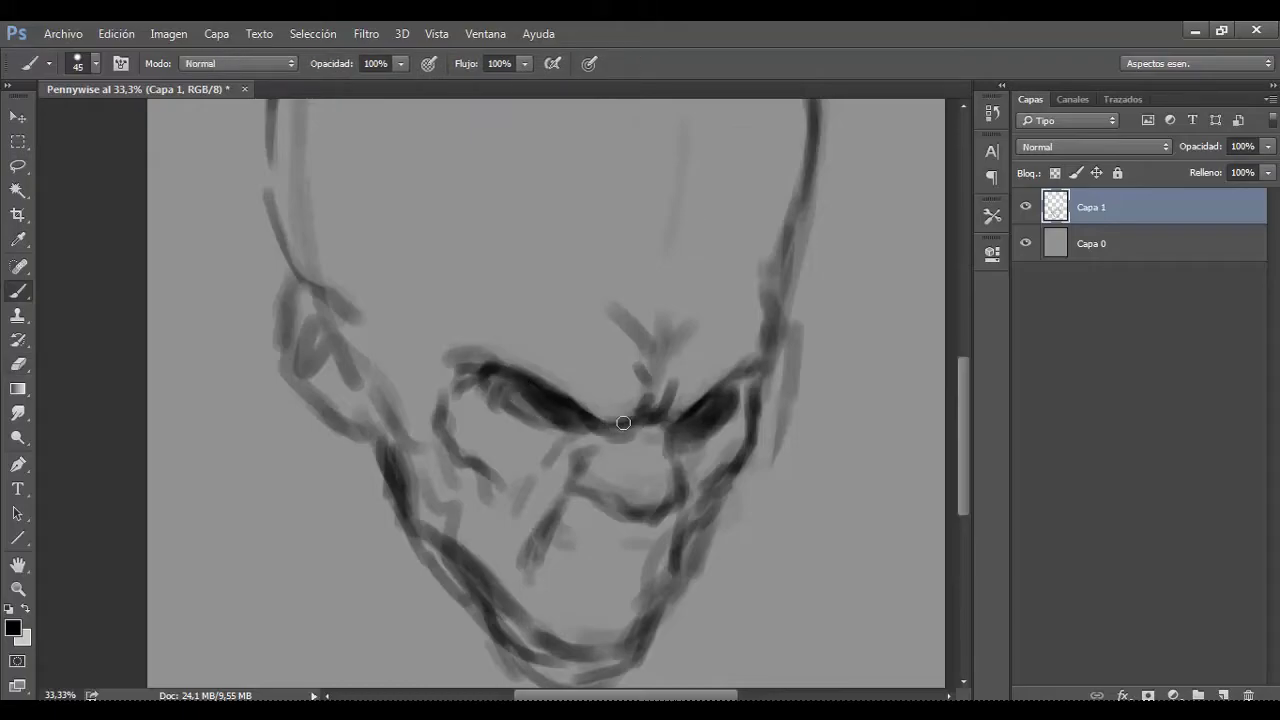
pyautogui.moveTo(508, 384); pyautogui.dragTo(489, 369)
pyautogui.press('e')
pyautogui.moveTo(590, 410)
pyautogui.mouseDown()
pyautogui.moveTo(457, 357)
pyautogui.moveTo(499, 410)
pyautogui.moveTo(549, 411)
pyautogui.mouseUp()
pyautogui.press('b')
# Step: Erase the messy lower mouth strokes and strengthen both jaw lines and the chin
pyautogui.press('[')
pyautogui.scroll(-1, 600, 390)
pyautogui.press('[')
pyautogui.press('[')
pyautogui.press('[')
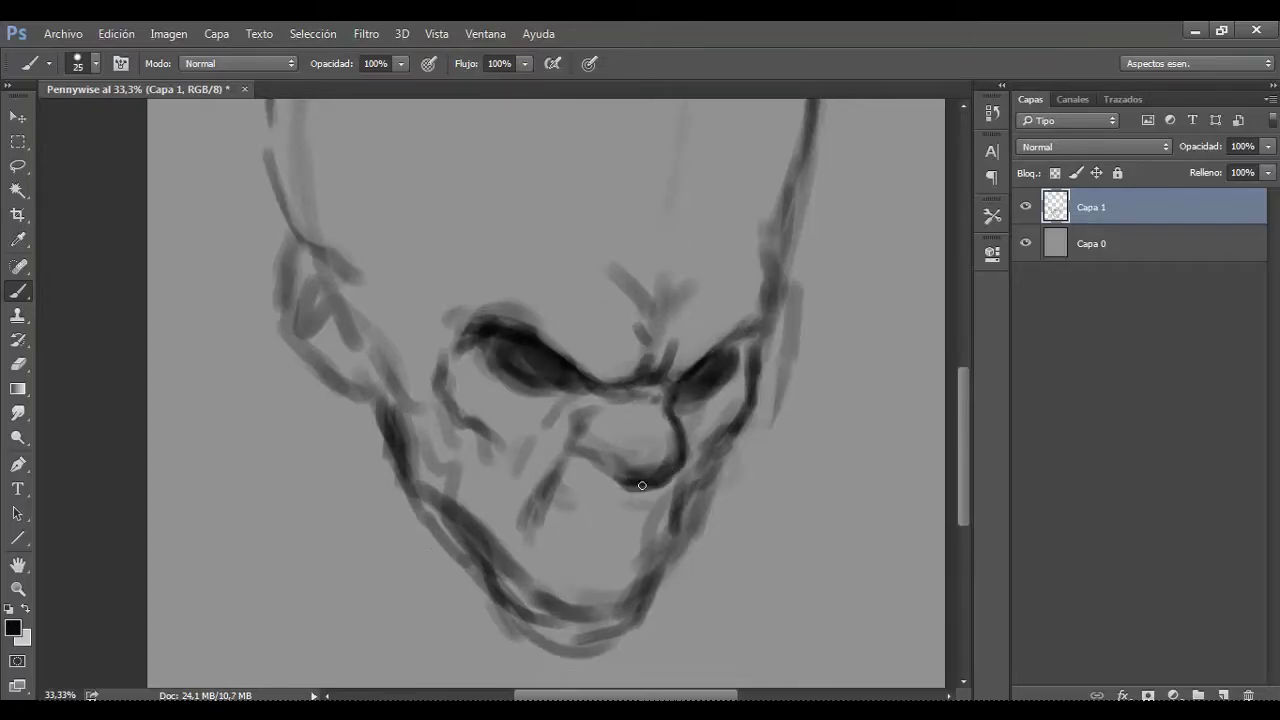
pyautogui.press('e')
pyautogui.moveTo(547, 484)
pyautogui.mouseDown()
pyautogui.moveTo(534, 491)
pyautogui.moveTo(570, 430)
pyautogui.mouseUp()
pyautogui.press('b')
pyautogui.moveTo(680, 549); pyautogui.dragTo(500, 625)
pyautogui.moveTo(368, 385)
pyautogui.mouseDown()
pyautogui.moveTo(415, 510)
pyautogui.moveTo(488, 593)
pyautogui.mouseUp()
# Step: Draw the line under the nose and the open mouth's edges and corners
pyautogui.press('e')
pyautogui.press('b')
pyautogui.moveTo(605, 507)
pyautogui.mouseDown()
pyautogui.moveTo(669, 497)
pyautogui.moveTo(612, 505)
pyautogui.mouseUp()
pyautogui.moveTo(510, 492); pyautogui.dragTo(530, 588)
pyautogui.moveTo(664, 515)
pyautogui.mouseDown()
pyautogui.moveTo(657, 500)
pyautogui.moveTo(600, 560)
pyautogui.moveTo(651, 551)
pyautogui.moveTo(557, 614)
pyautogui.moveTo(527, 444)
pyautogui.moveTo(323, 289)
pyautogui.moveTo(349, 337)
pyautogui.moveTo(319, 376)
pyautogui.moveTo(362, 410)
pyautogui.mouseUp()
# Step: Paint the left jaw and the ear, then zoom out to view the whole head
pyautogui.press(']')
pyautogui.press(']')
pyautogui.press(']')
pyautogui.press('[')
pyautogui.press('[')
pyautogui.press('[')
pyautogui.press('[')
pyautogui.moveTo(300, 372); pyautogui.dragTo(318, 254)
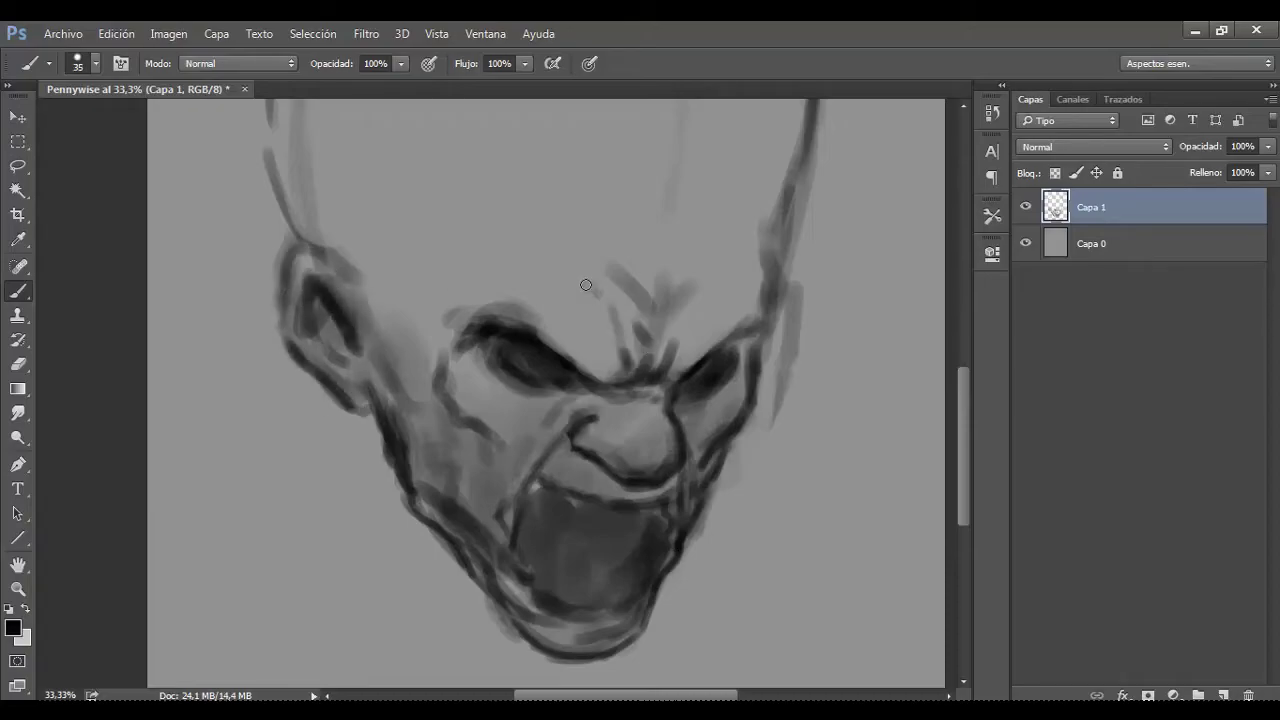
pyautogui.scroll(3, 423, 328)
pyautogui.scroll(4, 451, 334)
pyautogui.hotkey('ctrl', '-')
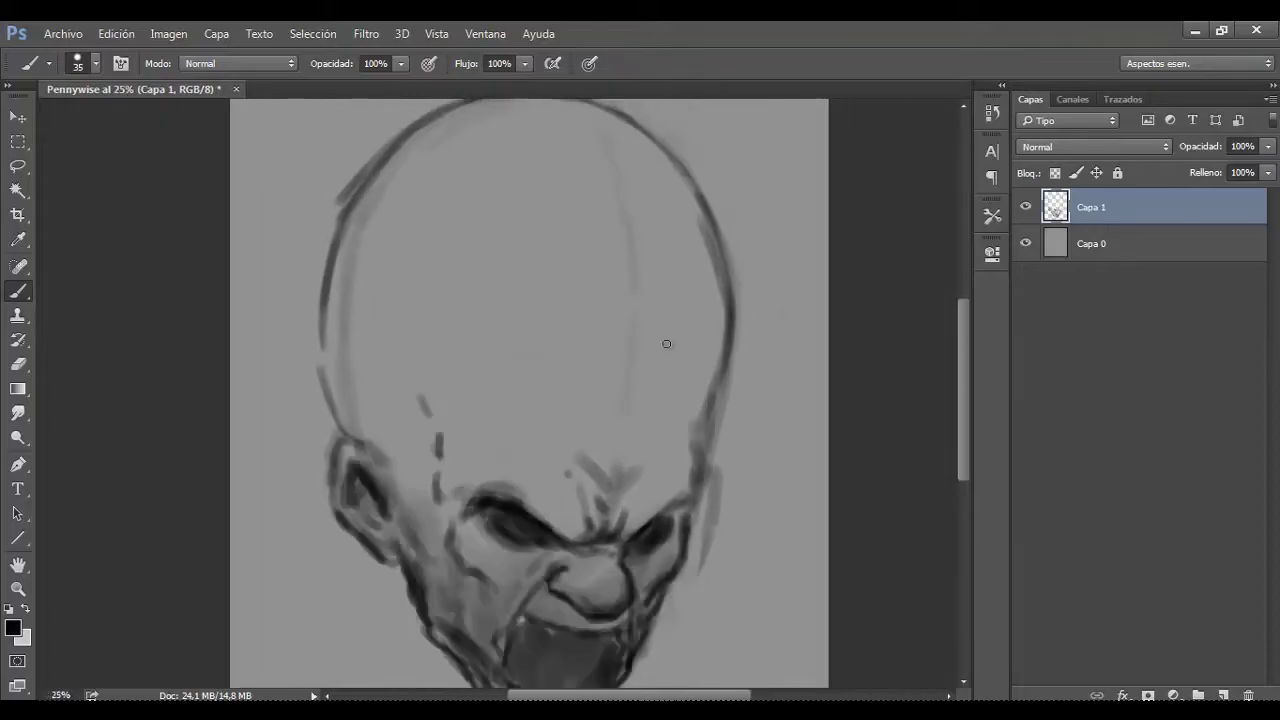
# Step: Lasso the skull top, rotate it -2.82° and commit the transform
pyautogui.scroll(2, 666, 340)
pyautogui.press('l')
pyautogui.moveTo(501, 504); pyautogui.dragTo(654, 488)
pyautogui.hotkey('ctrl', 't')
pyautogui.moveTo(240, 165); pyautogui.dragTo(235, 150)
pyautogui.moveTo(500, 335); pyautogui.dragTo(489, 325)
pyautogui.hotkey('ctrl', '-')
pyautogui.hotkey('ctrl', '+')
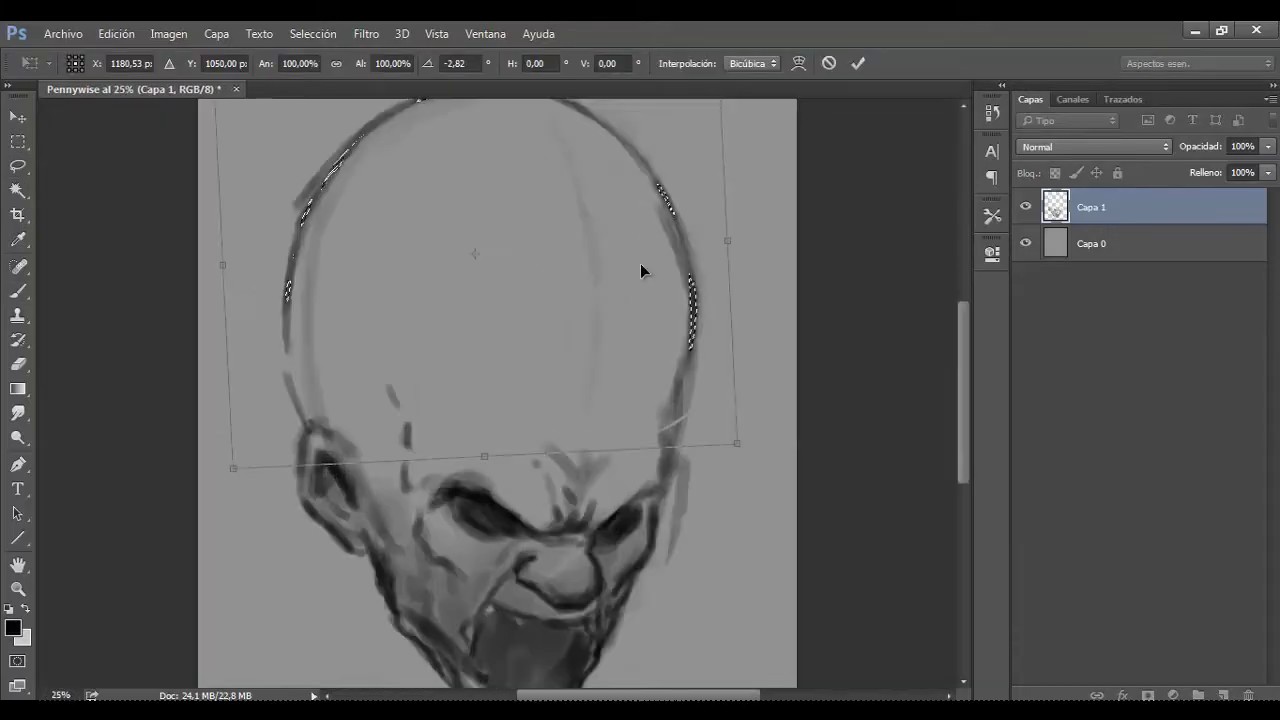
pyautogui.press('Return')
# Step: Strengthen the head's right contour with the brush
pyautogui.press('e')
pyautogui.hotkey('ctrl', '+')
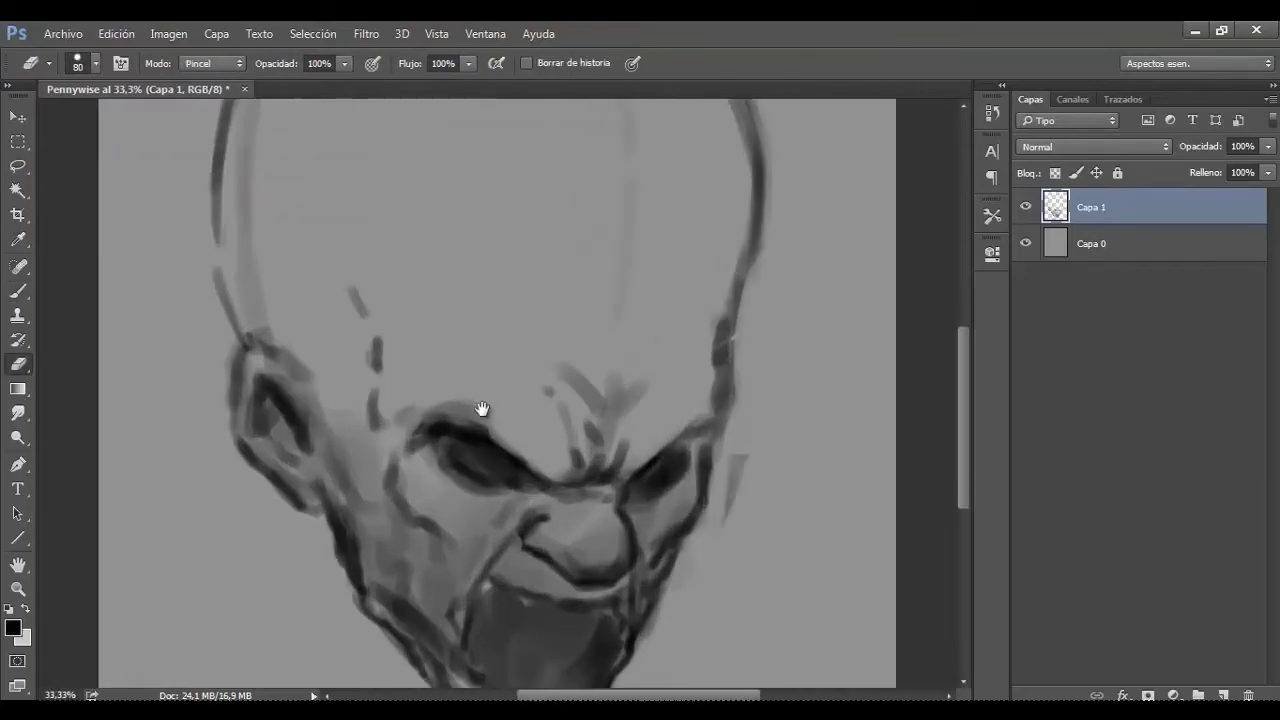
pyautogui.press('b')
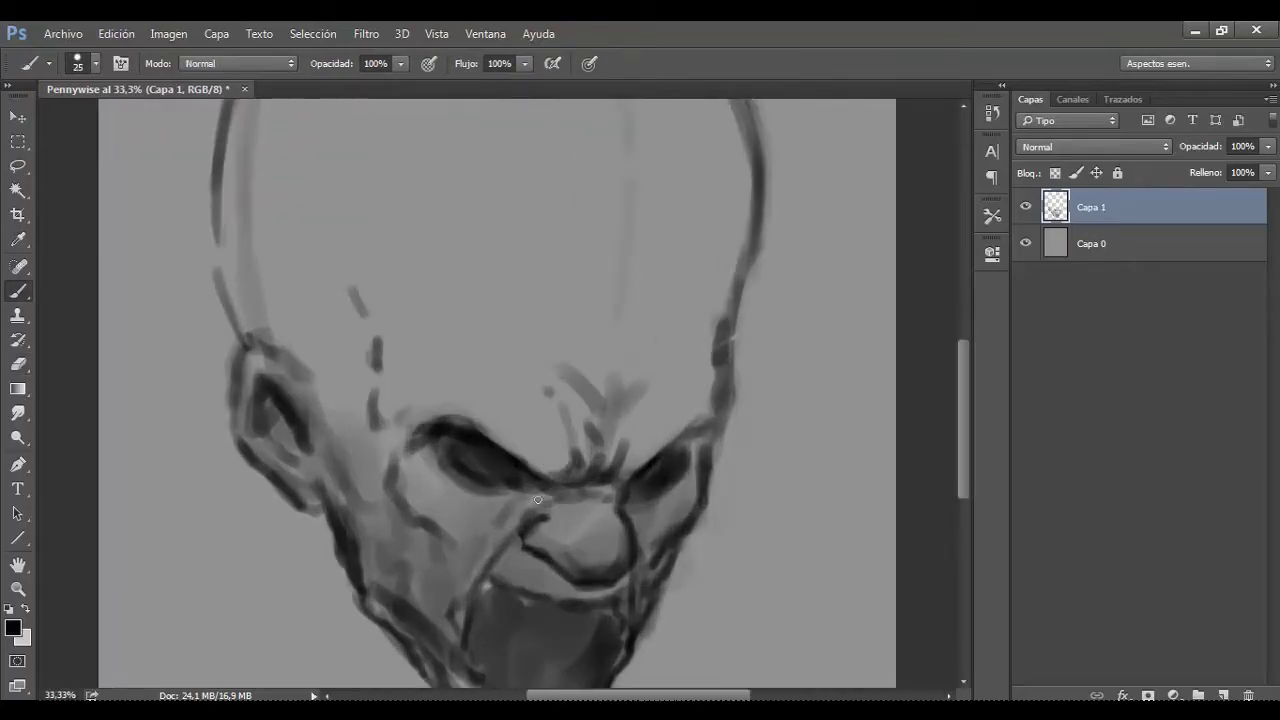
pyautogui.scroll(-1, 368, 444)
pyautogui.moveTo(716, 326); pyautogui.dragTo(692, 462)
pyautogui.scroll(-1, 560, 420)
# Step: Paint a light highlight in the eye with a smaller brush
pyautogui.hotkey('ctrl', '+')
pyautogui.press('[')
pyautogui.moveTo(440, 442)
pyautogui.mouseDown()
pyautogui.moveTo(444, 478)
pyautogui.moveTo(483, 487)
pyautogui.mouseUp()
pyautogui.press(']')
pyautogui.press(']')
pyautogui.press(']')
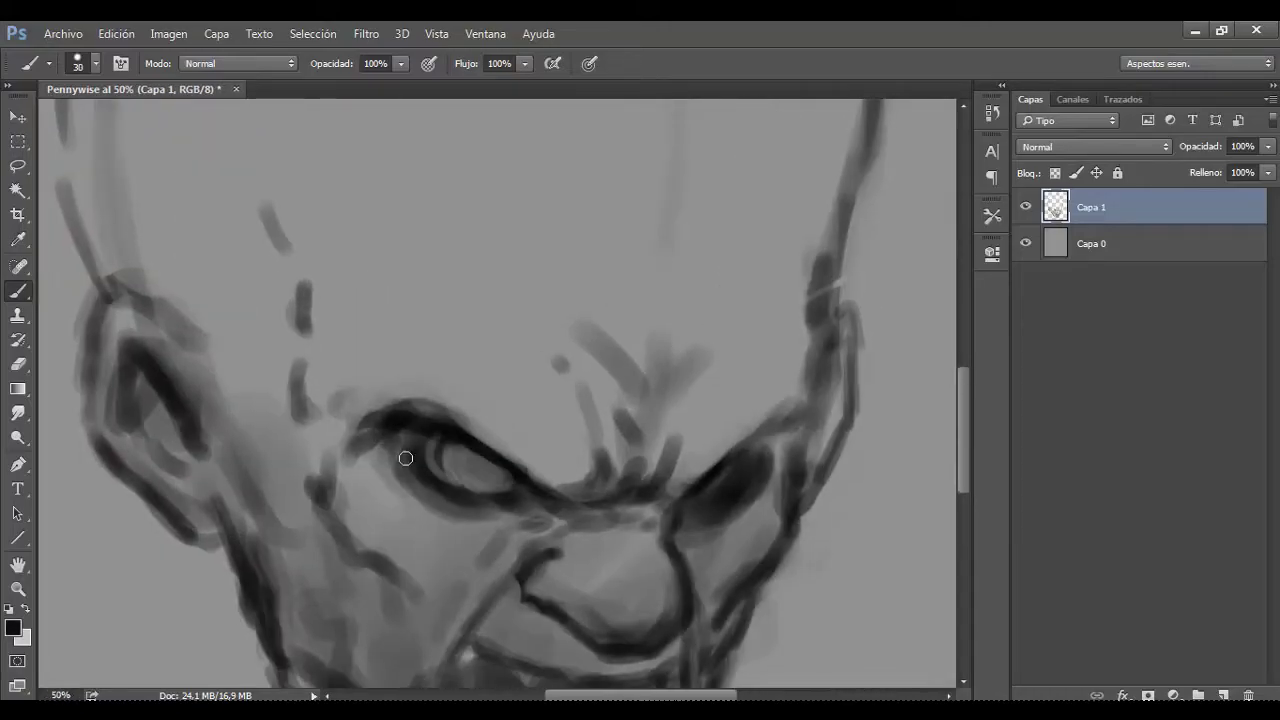
pyautogui.press('[')
pyautogui.press('[')
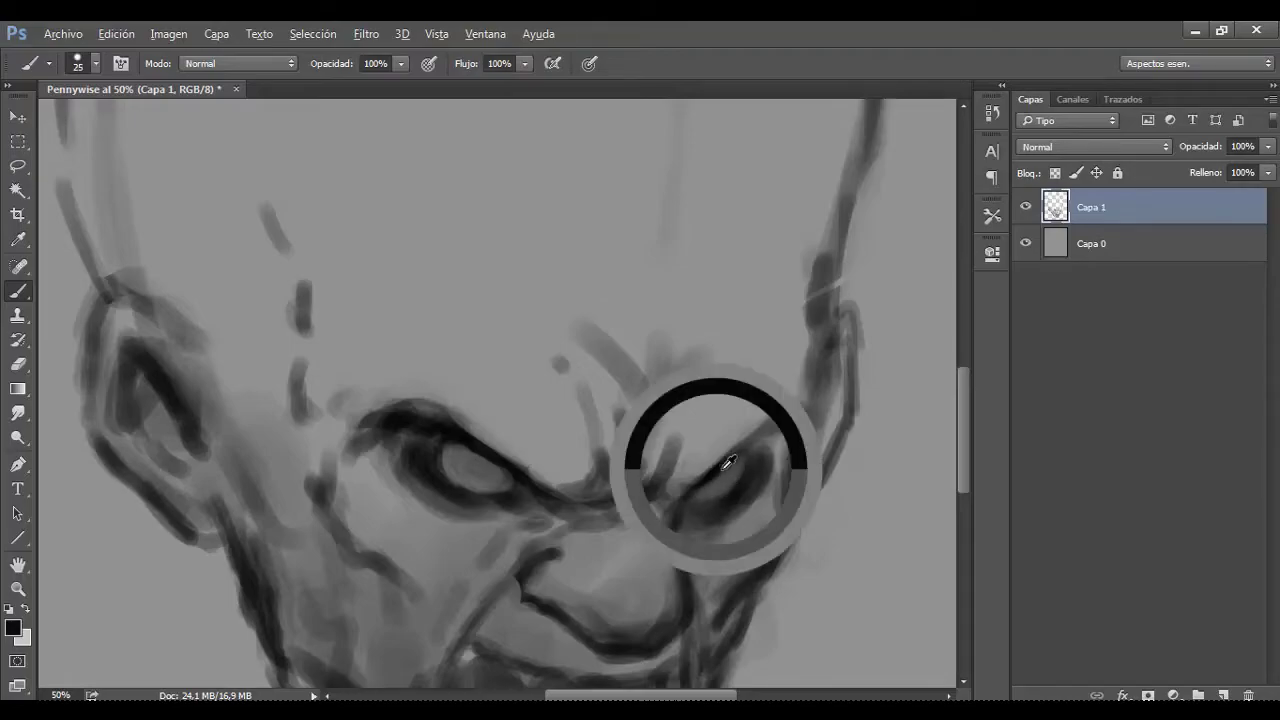
pyautogui.scroll(-3, 671, 423)
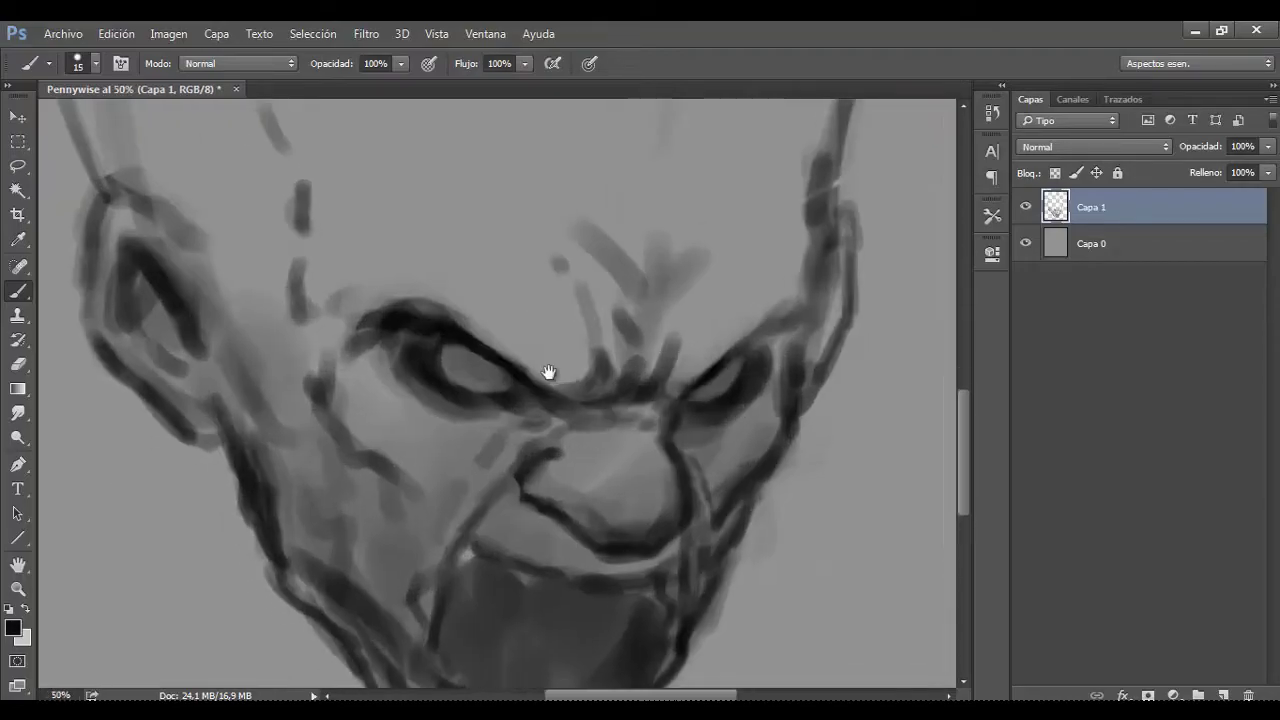
# Step: Target the background layer Capa 0 and enlarge the brush for background shading
pyautogui.press('e')
pyautogui.hotkey('ctrl', '-')
pyautogui.press('b')
pyautogui.hotkey('ctrl', '+')
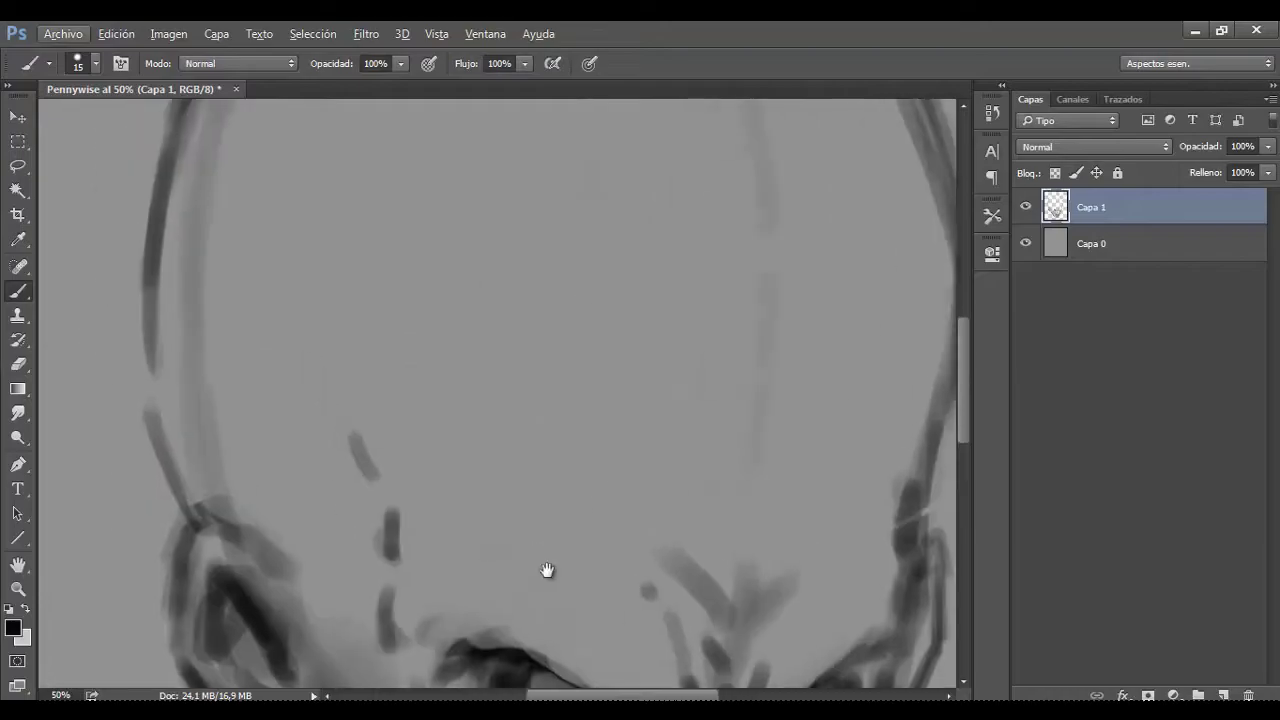
pyautogui.hotkey('ctrl', '-')
pyautogui.hotkey('ctrl', '-')
pyautogui.hotkey('ctrl', '-')
pyautogui.hotkey('ctrl', '+')
pyautogui.hotkey('alt', '[')
pyautogui.press(']')
pyautogui.press(']')
pyautogui.press(']')
# Step: Paint soft dark clouds below the face and across the top of the canvas
pyautogui.moveTo(814, 551)
pyautogui.mouseDown()
pyautogui.moveTo(766, 580)
pyautogui.moveTo(429, 563)
pyautogui.moveTo(650, 623)
pyautogui.moveTo(300, 414)
pyautogui.mouseUp()
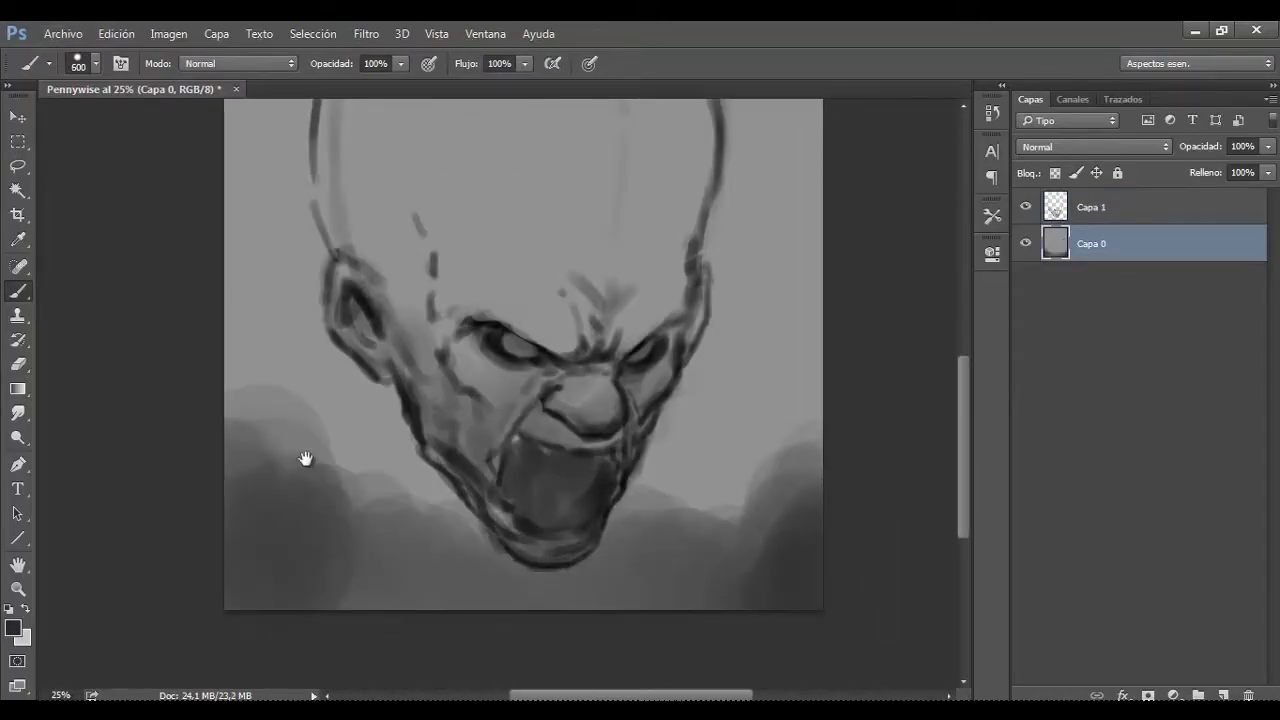
pyautogui.hotkey('ctrl', '-')
pyautogui.press(']')
pyautogui.moveTo(706, 177)
pyautogui.mouseDown()
pyautogui.moveTo(543, 143)
pyautogui.moveTo(673, 282)
pyautogui.mouseUp()
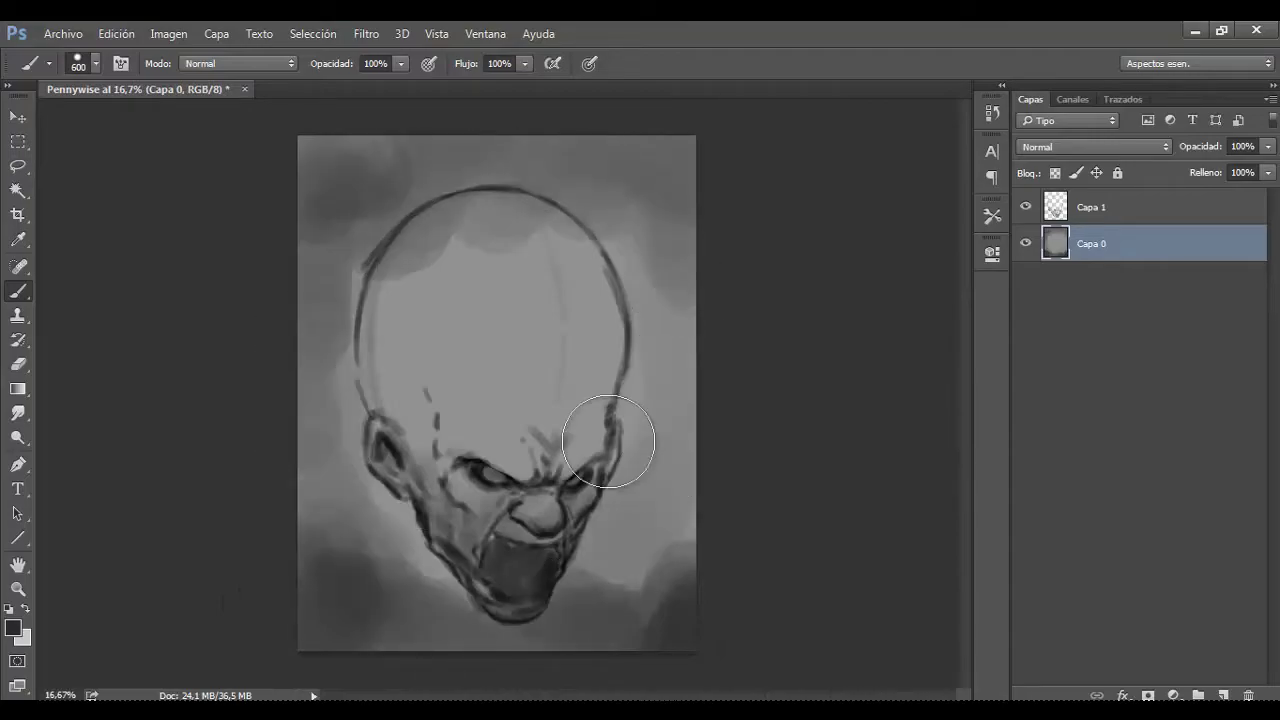
pyautogui.hotkey('ctrl', '+')
pyautogui.hotkey('ctrl', '+')
pyautogui.hotkey('ctrl', '-')
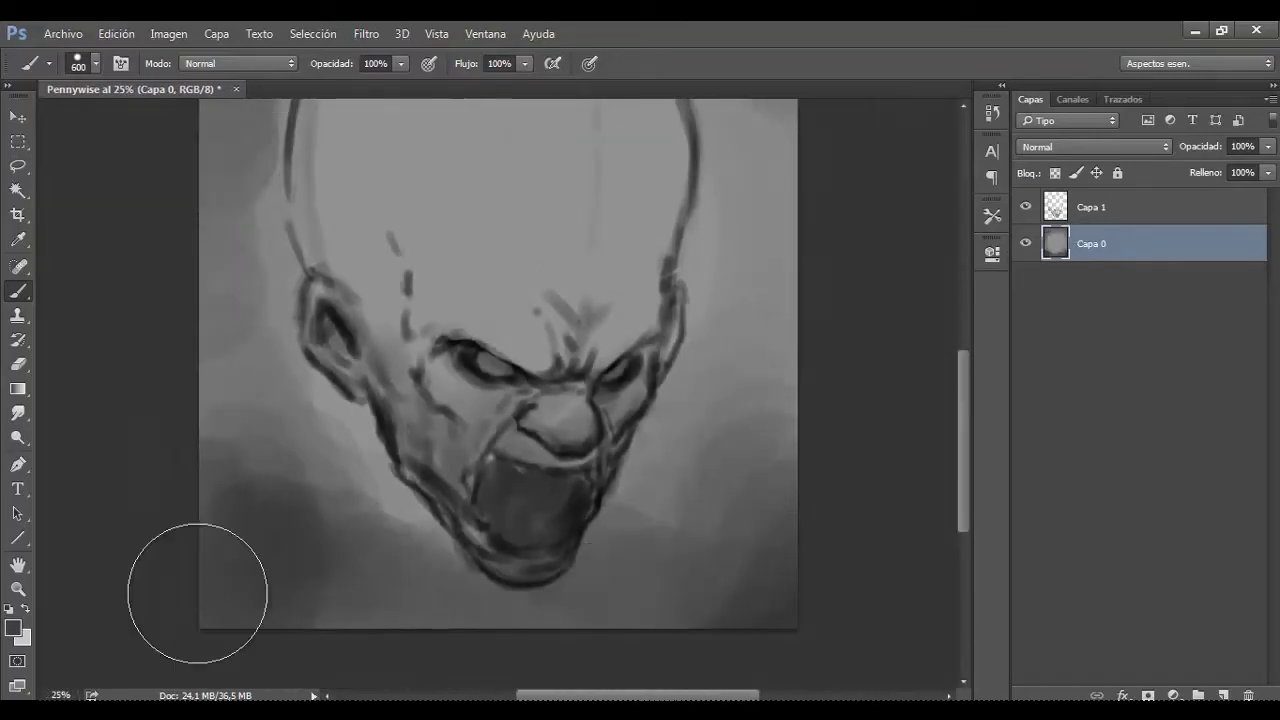
pyautogui.press(']')
# Step: Darken the canvas edges in black and shade around the face's lower right
pyautogui.scroll(5, 750, 470)
pyautogui.hotkey('ctrl', '-')
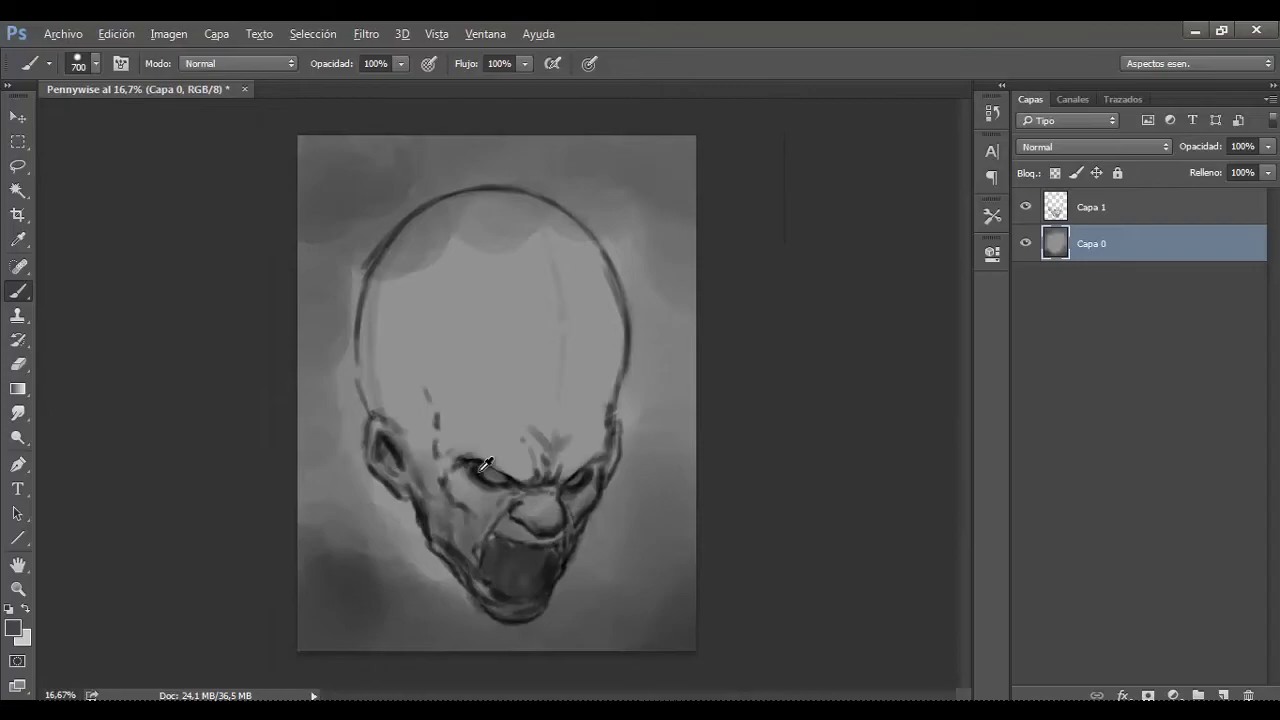
pyautogui.keyDown('alt'); pyautogui.click(469, 447); pyautogui.keyUp('alt')
pyautogui.press(']')
pyautogui.press(']')
pyautogui.moveTo(257, 394); pyautogui.dragTo(514, 85)
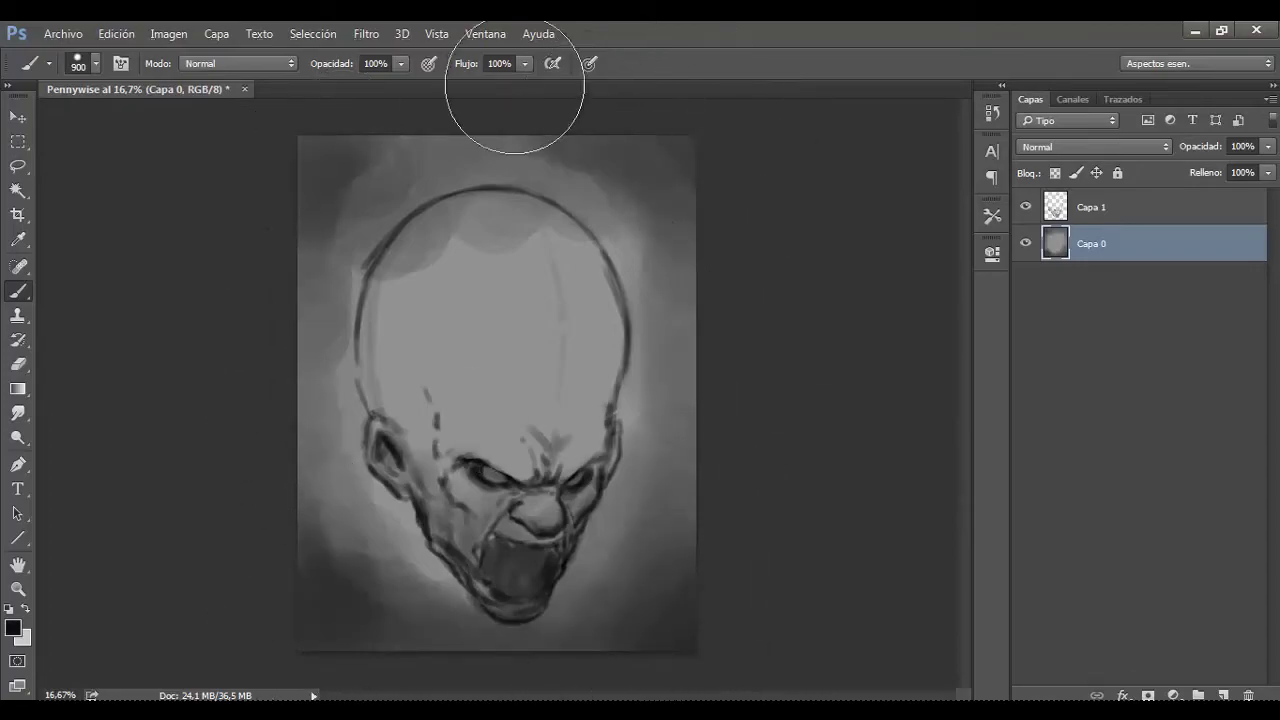
pyautogui.moveTo(286, 551); pyautogui.dragTo(377, 600)
pyautogui.press('[')
pyautogui.press('[')
pyautogui.press('[')
pyautogui.moveTo(343, 551)
pyautogui.mouseDown()
pyautogui.moveTo(528, 622)
pyautogui.moveTo(600, 551)
pyautogui.moveTo(677, 289)
pyautogui.moveTo(623, 244)
pyautogui.mouseUp()
# Step: Darken the backdrop along the head's right side with sampled greys, then select layer Capa 1
pyautogui.keyDown('alt'); pyautogui.click(590, 222); pyautogui.keyUp('alt')
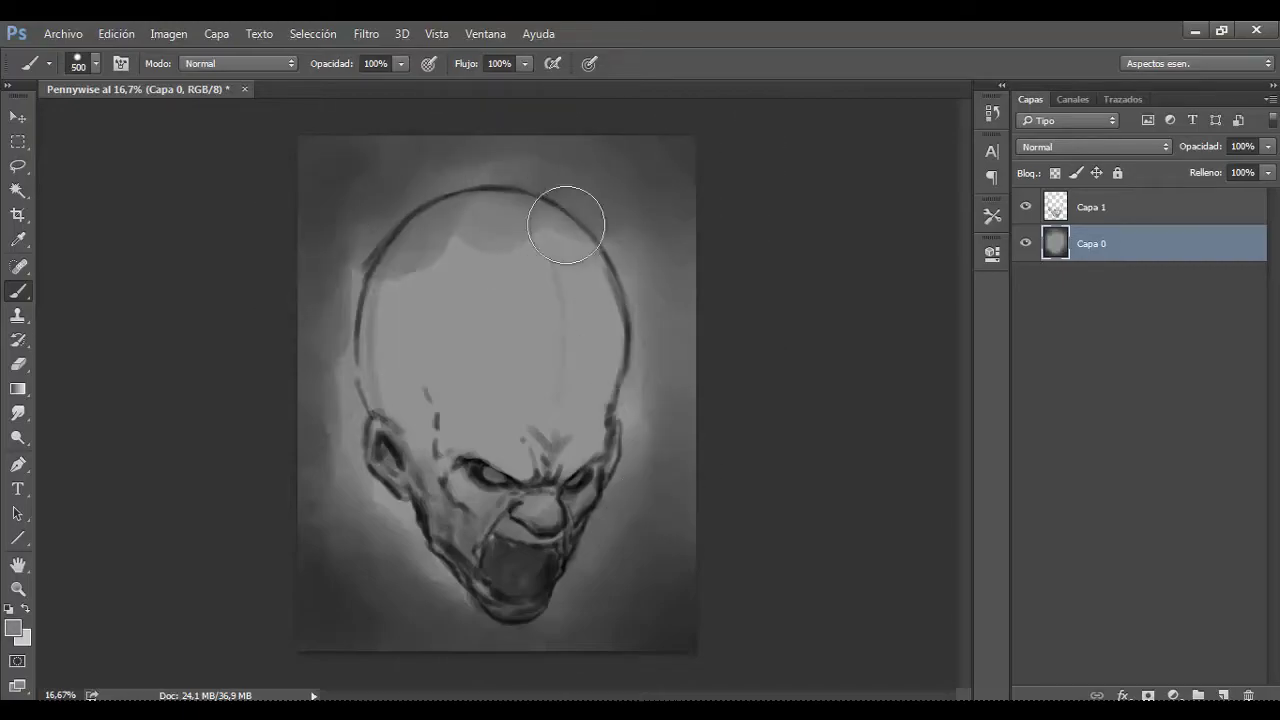
pyautogui.press('e')
pyautogui.press('b')
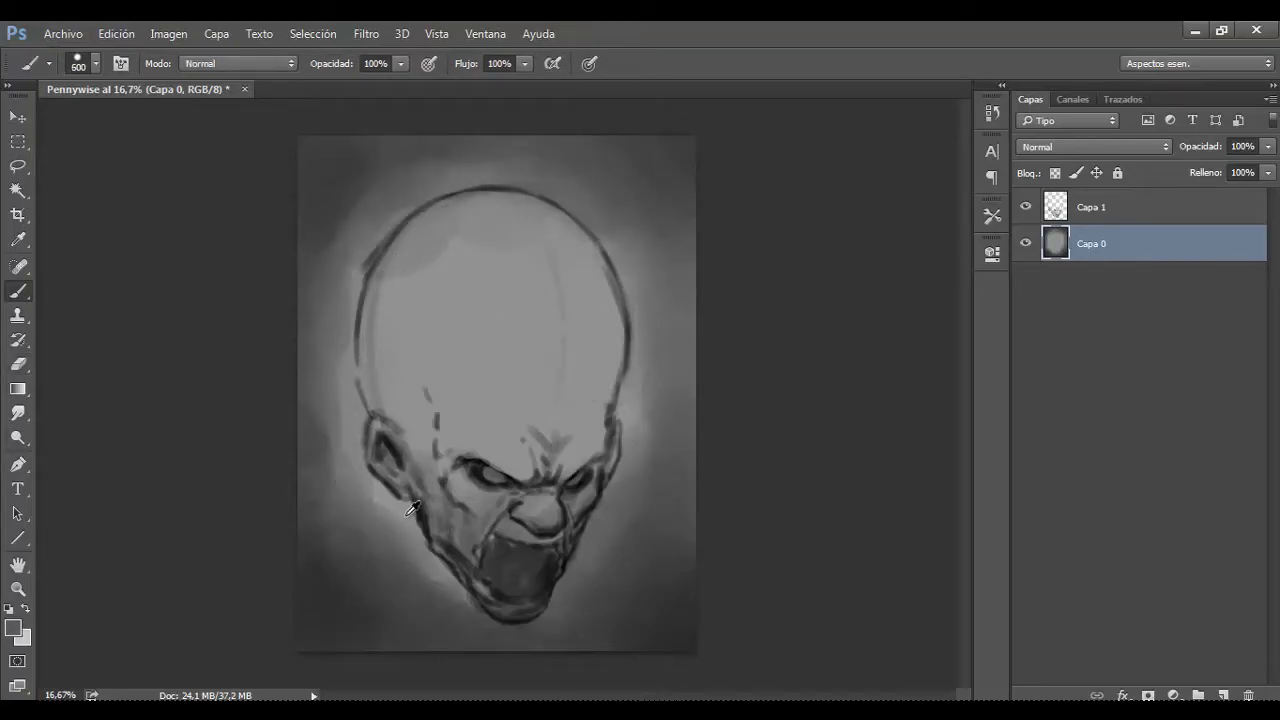
pyautogui.moveTo(626, 488); pyautogui.dragTo(636, 384)
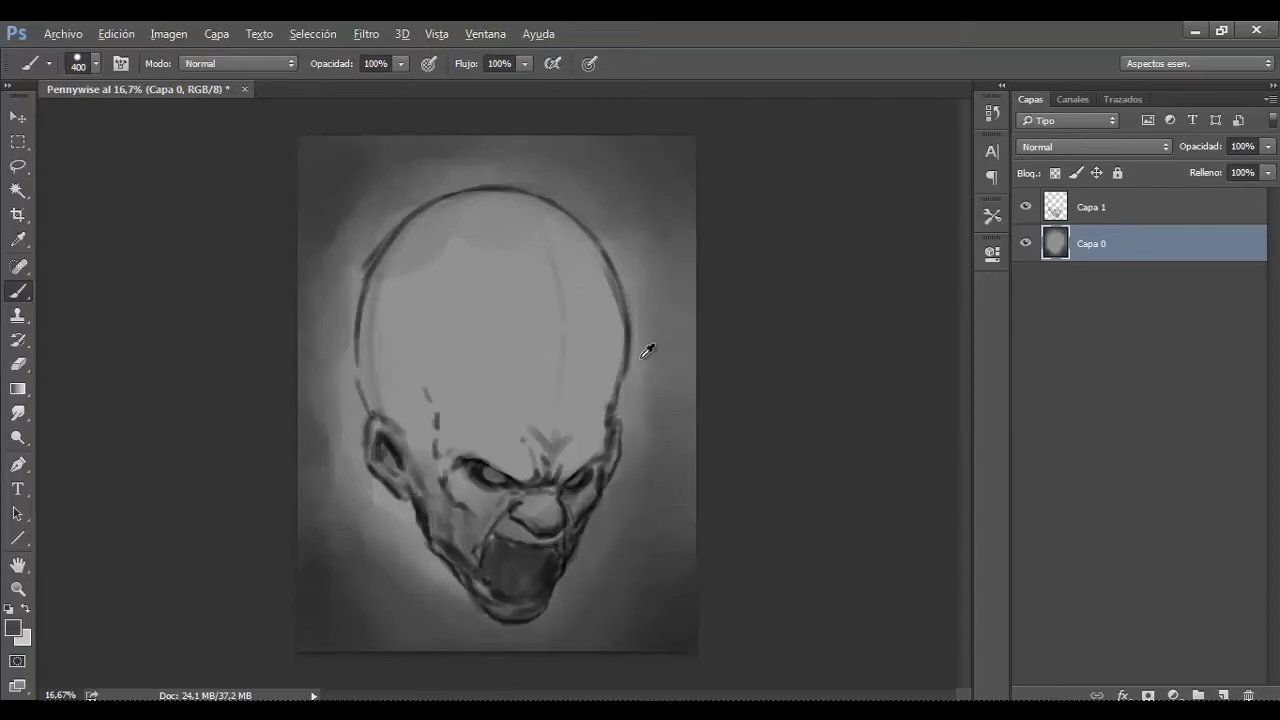
pyautogui.keyDown('alt'); pyautogui.click(346, 519); pyautogui.keyUp('alt')
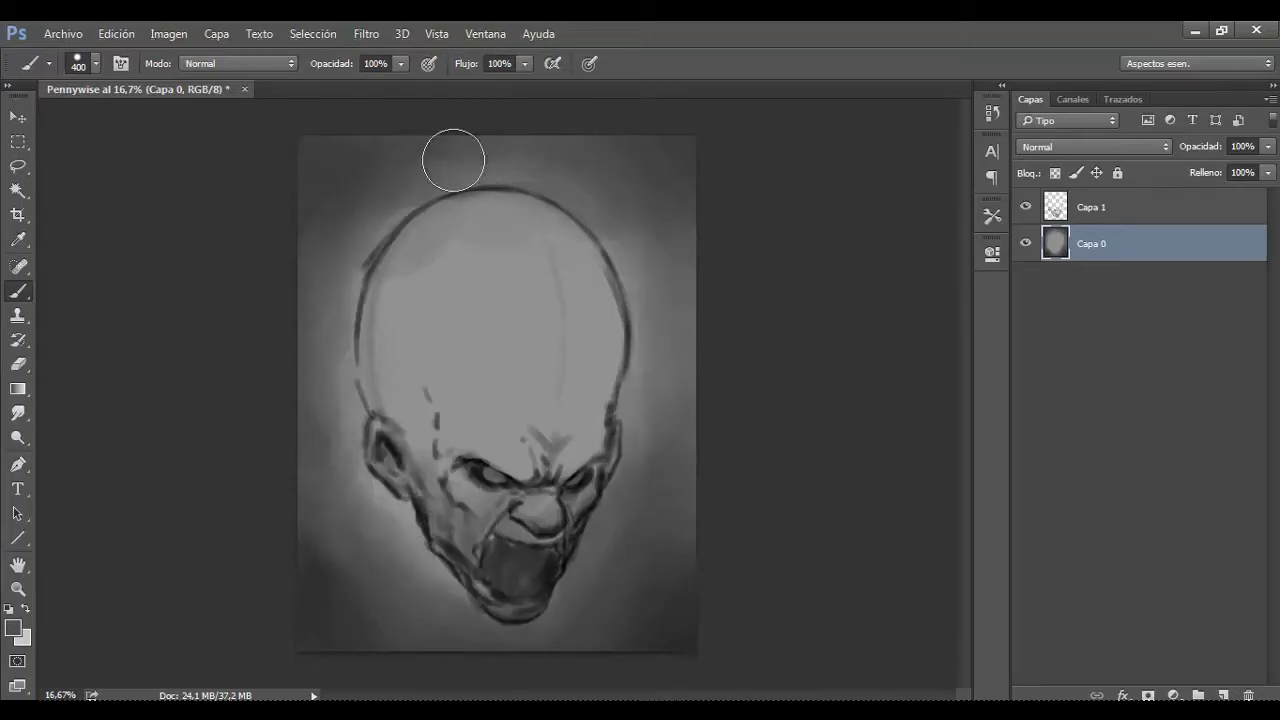
pyautogui.click(1090, 207)
pyautogui.scroll(3, 586, 457)
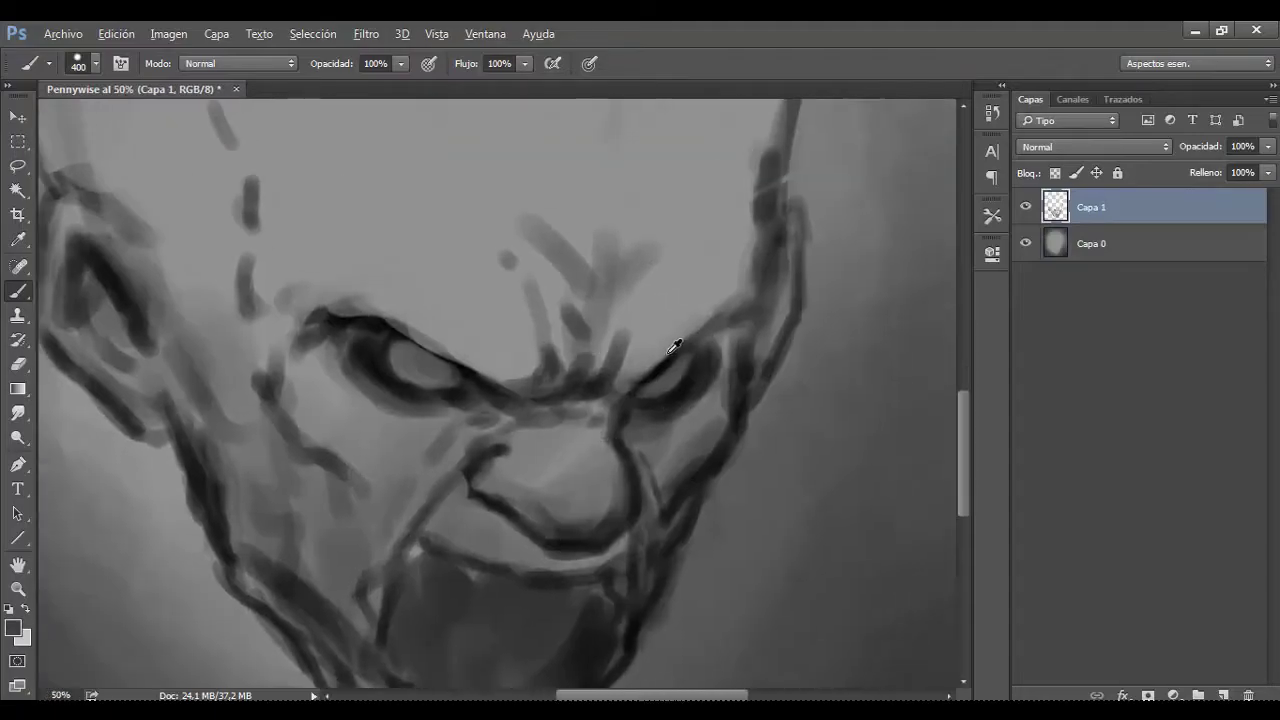
# Step: Darken the upper eyelid, brow and lower eye rim with a sampled dark grey
pyautogui.keyDown('alt'); pyautogui.click(671, 344); pyautogui.keyUp('alt')
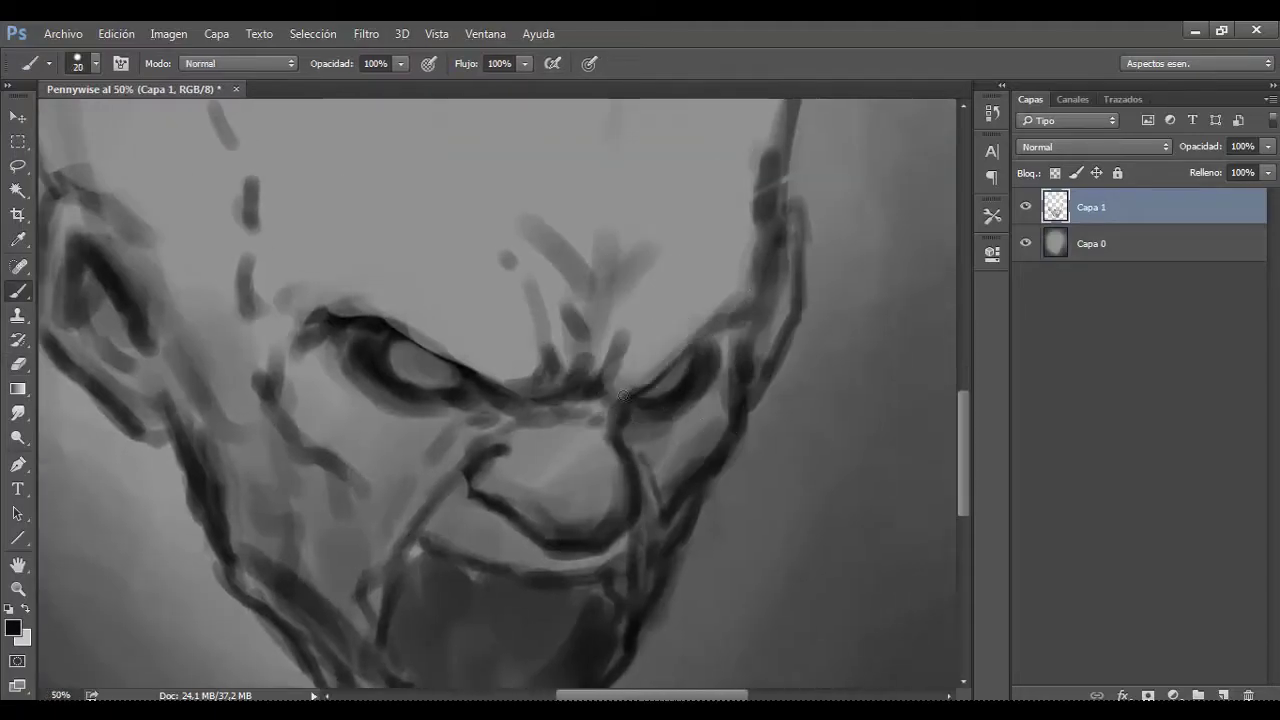
pyautogui.scroll(-1, 600, 410)
pyautogui.scroll(1, 462, 364)
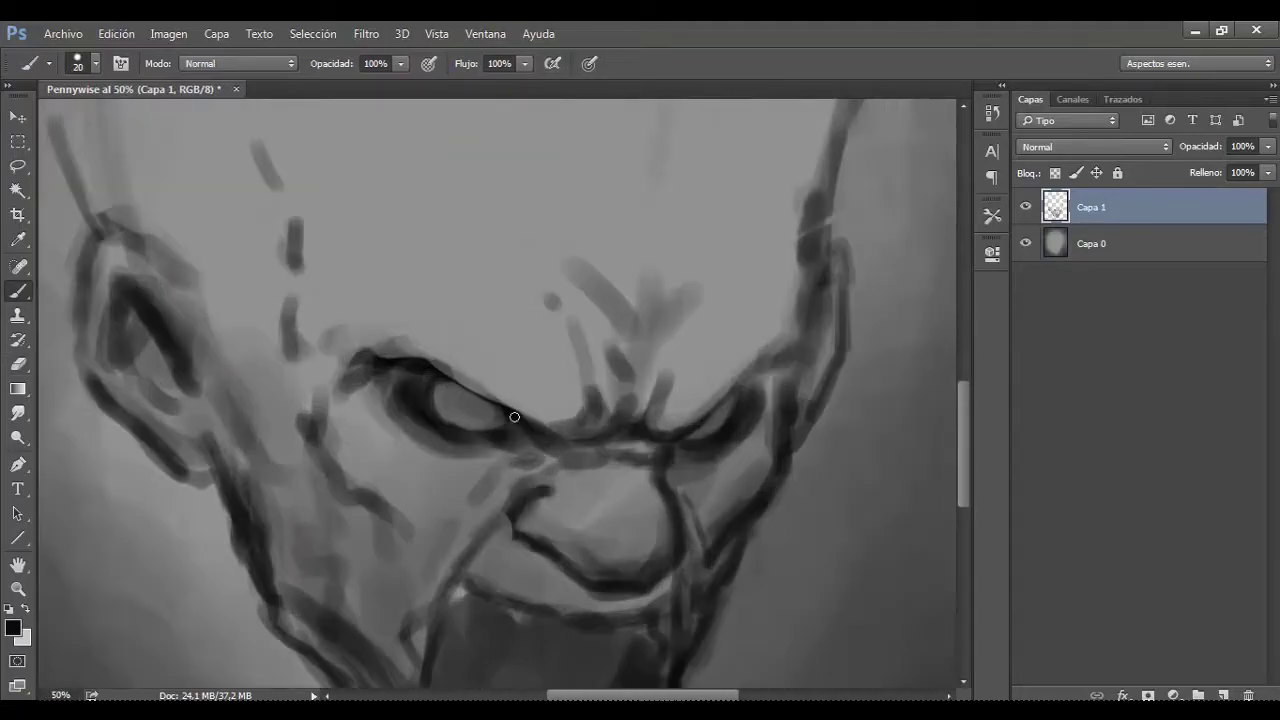
pyautogui.press(']')
pyautogui.press(']')
pyautogui.moveTo(516, 416)
pyautogui.mouseDown()
pyautogui.moveTo(390, 350)
pyautogui.moveTo(454, 372)
pyautogui.mouseUp()
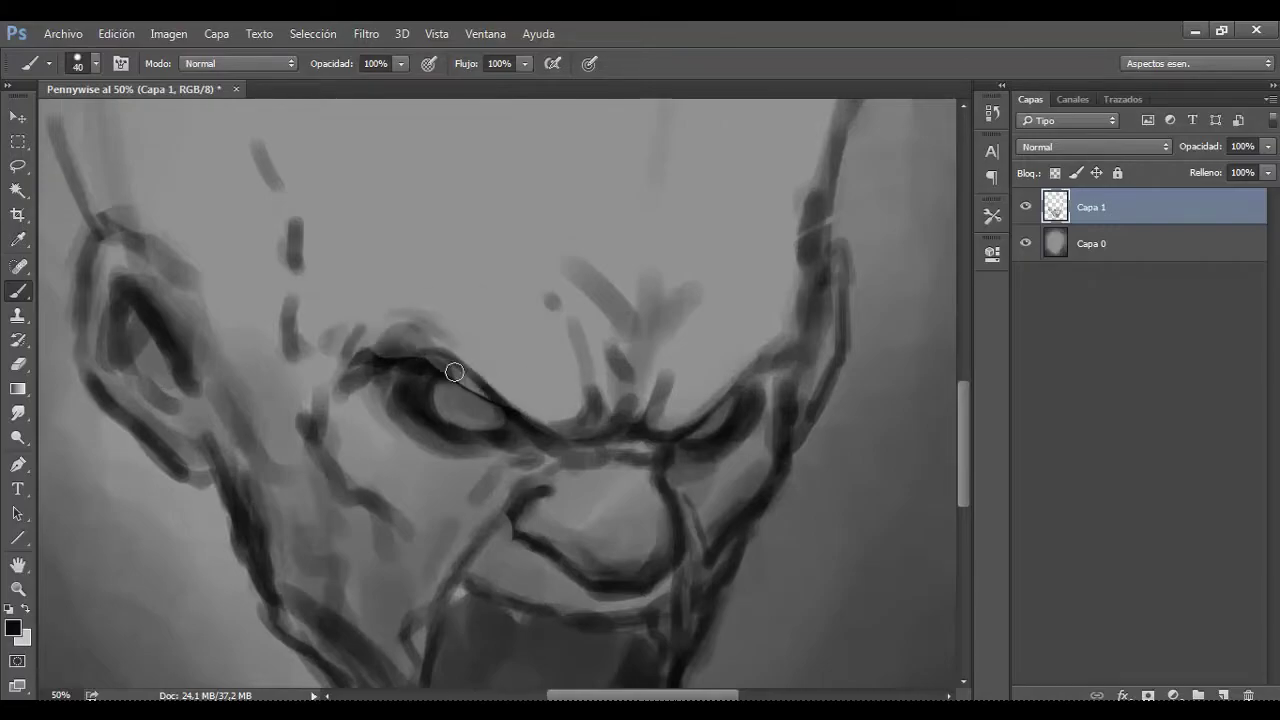
pyautogui.scroll(-1, 450, 397)
pyautogui.scroll(1, 486, 420)
pyautogui.press('[')
pyautogui.press('[')
pyautogui.moveTo(486, 420); pyautogui.dragTo(575, 496)
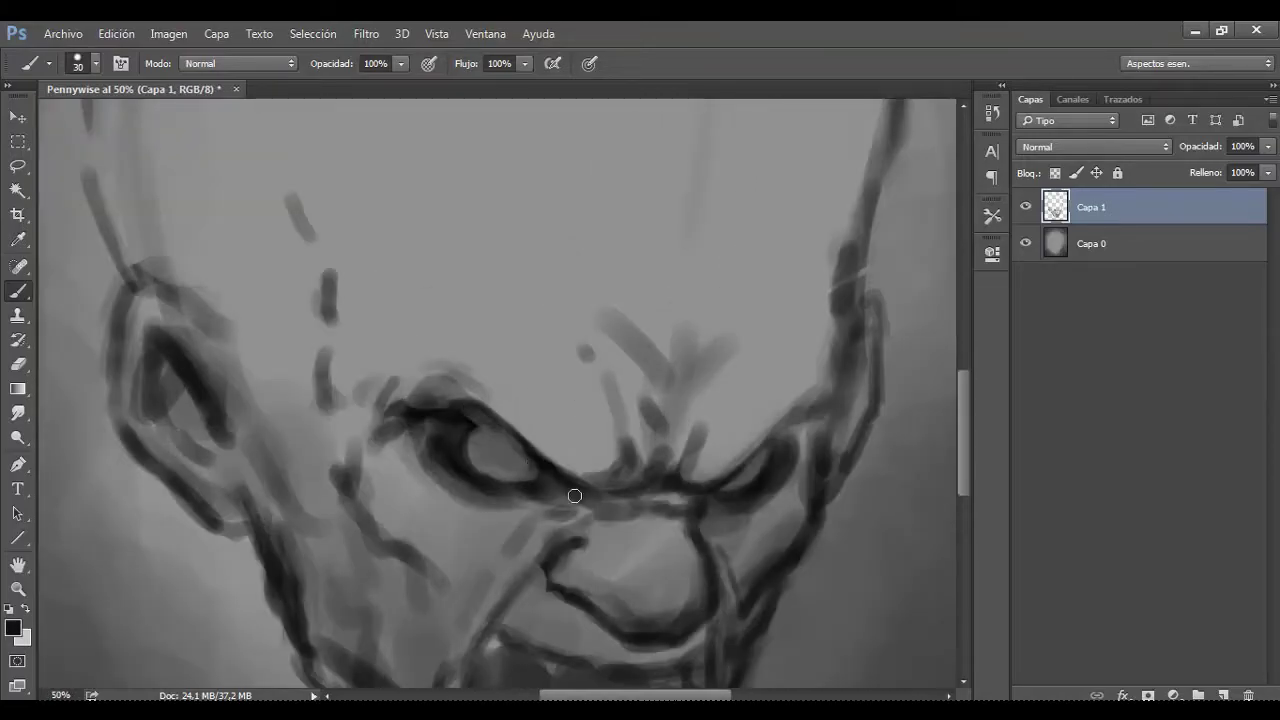
pyautogui.moveTo(439, 413); pyautogui.dragTo(470, 395)
# Step: Paint the open mouth interior much darker with an enlarged brush
pyautogui.scroll(-2, 534, 432)
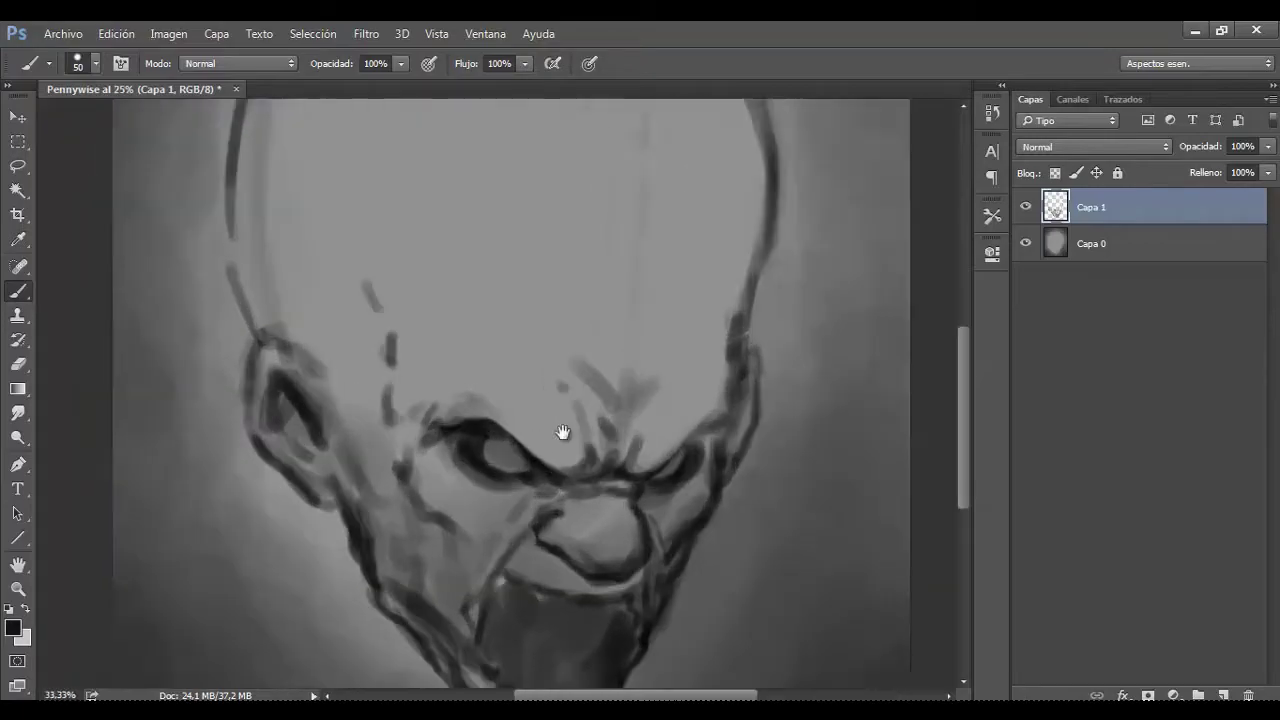
pyautogui.scroll(1, 563, 434)
pyautogui.press(']')
pyautogui.moveTo(656, 500)
pyautogui.mouseDown()
pyautogui.moveTo(560, 500)
pyautogui.moveTo(500, 523)
pyautogui.moveTo(586, 531)
pyautogui.moveTo(509, 525)
pyautogui.moveTo(417, 491)
pyautogui.moveTo(458, 443)
pyautogui.moveTo(471, 480)
pyautogui.moveTo(408, 371)
pyautogui.moveTo(394, 391)
pyautogui.moveTo(316, 326)
pyautogui.moveTo(343, 306)
pyautogui.mouseUp()
pyautogui.press(']')
pyautogui.press(']')
pyautogui.press(']')
pyautogui.press('[')
pyautogui.press('[')
# Step: Repaint the ear and brow area, then add short dark strokes along the right jaw
pyautogui.press('x')
pyautogui.press('x')
pyautogui.moveTo(591, 366); pyautogui.dragTo(563, 354)
pyautogui.press('x')
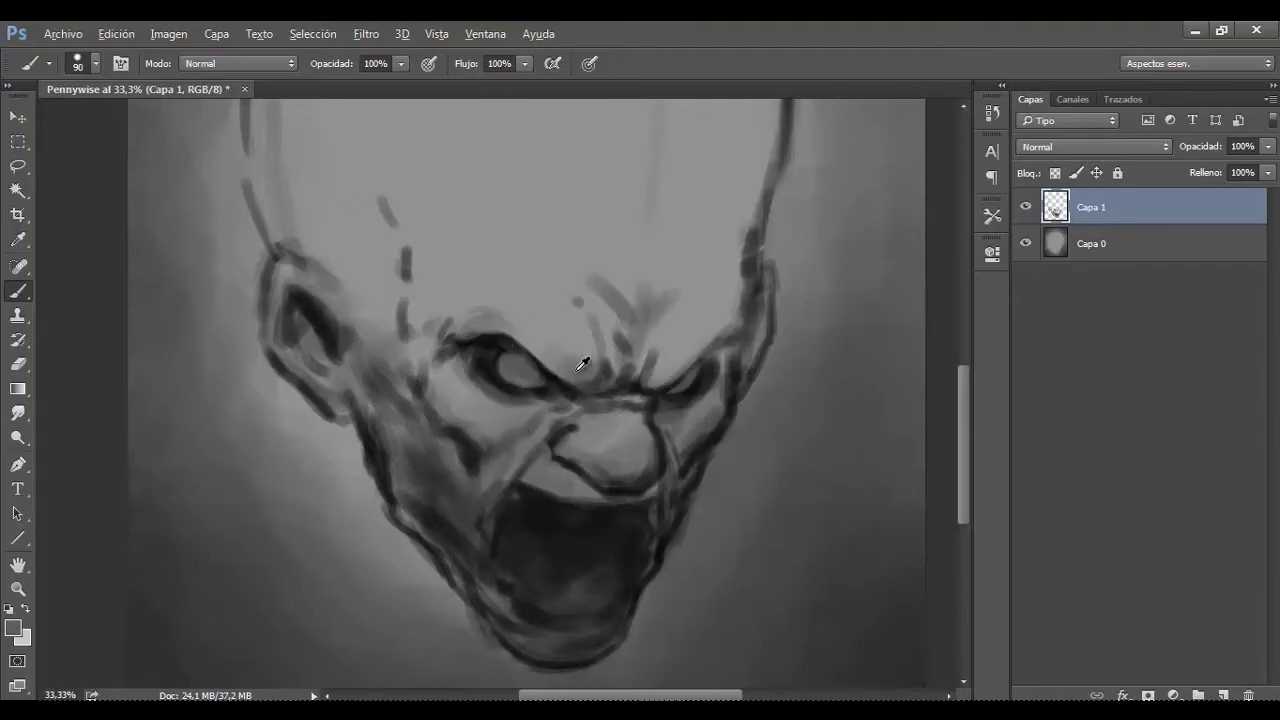
pyautogui.press(']')
pyautogui.press(']')
pyautogui.press(']')
pyautogui.press('[')
pyautogui.keyDown('alt'); pyautogui.click(686, 337); pyautogui.keyUp('alt')
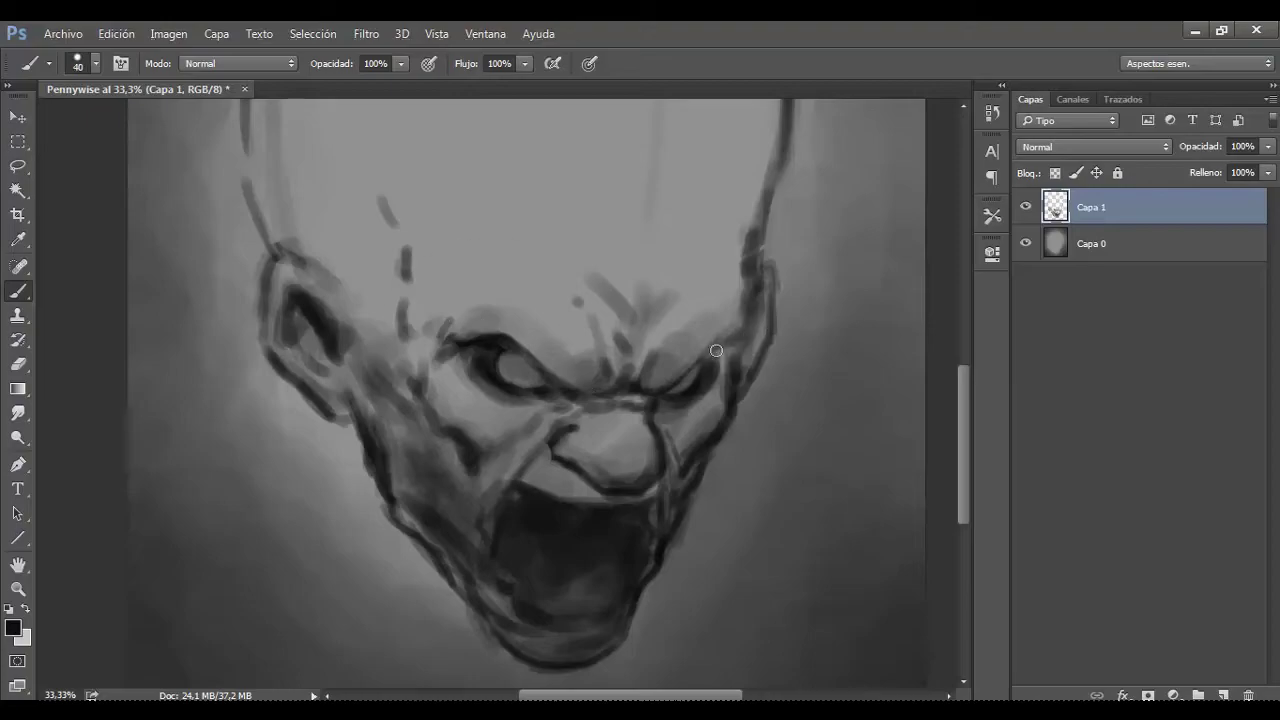
pyautogui.scroll(3, 750, 280)
pyautogui.moveTo(749, 314); pyautogui.dragTo(751, 238)
pyautogui.press(']')
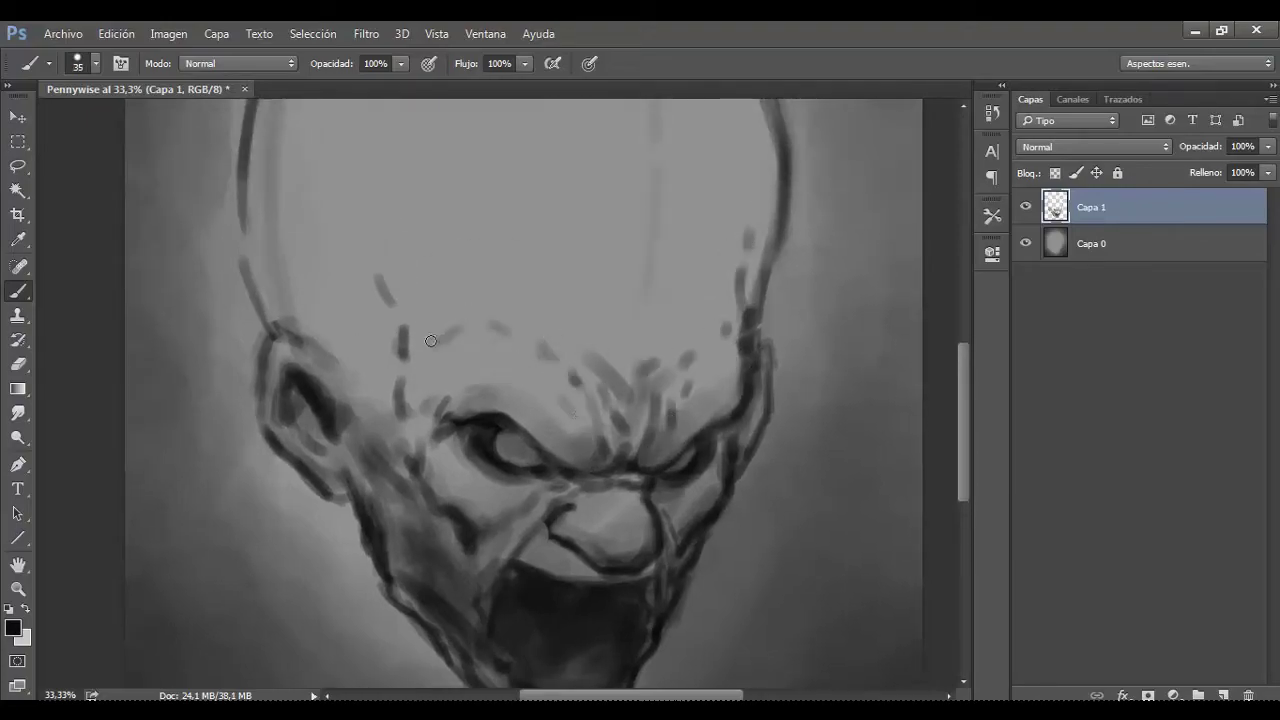
# Step: Hatch wrinkle strokes across the forehead and upper forehead
pyautogui.moveTo(733, 303); pyautogui.dragTo(668, 328)
pyautogui.moveTo(606, 312); pyautogui.dragTo(586, 326)
pyautogui.moveTo(460, 266); pyautogui.dragTo(436, 276)
pyautogui.moveTo(440, 282); pyautogui.dragTo(426, 294)
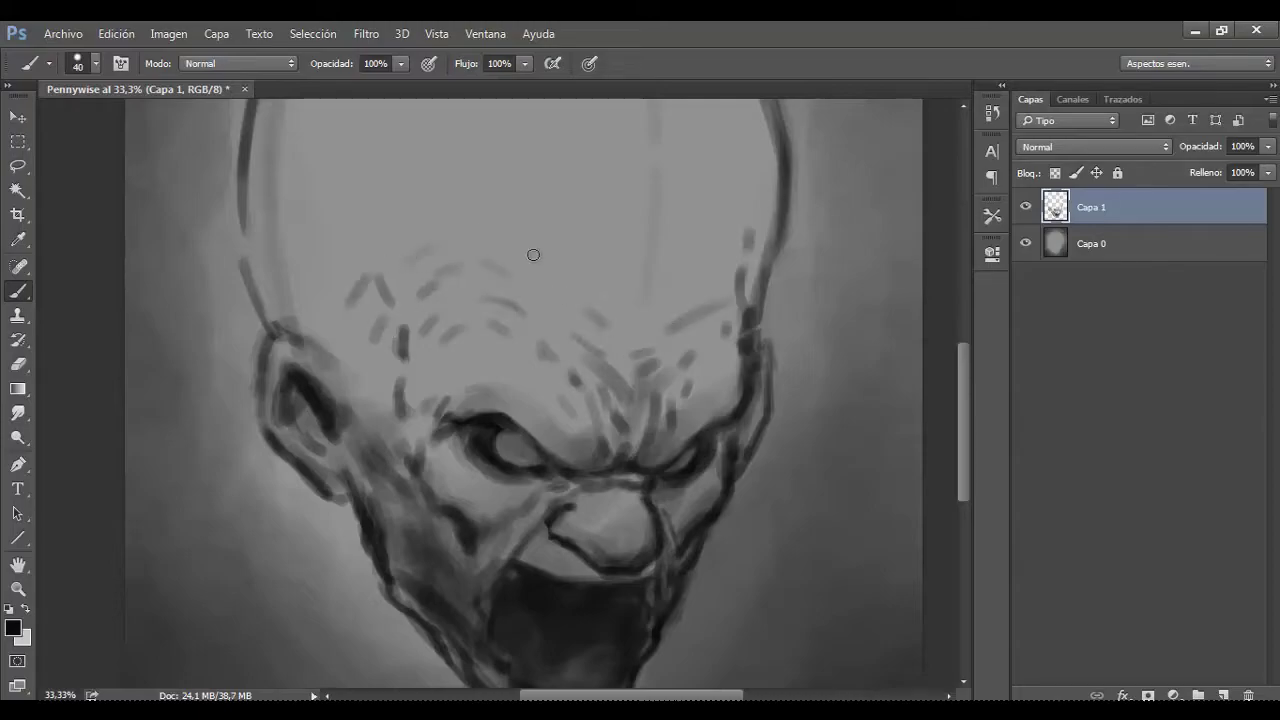
pyautogui.moveTo(716, 252); pyautogui.dragTo(696, 307)
pyautogui.moveTo(528, 302); pyautogui.dragTo(494, 280)
pyautogui.moveTo(402, 276); pyautogui.dragTo(366, 298)
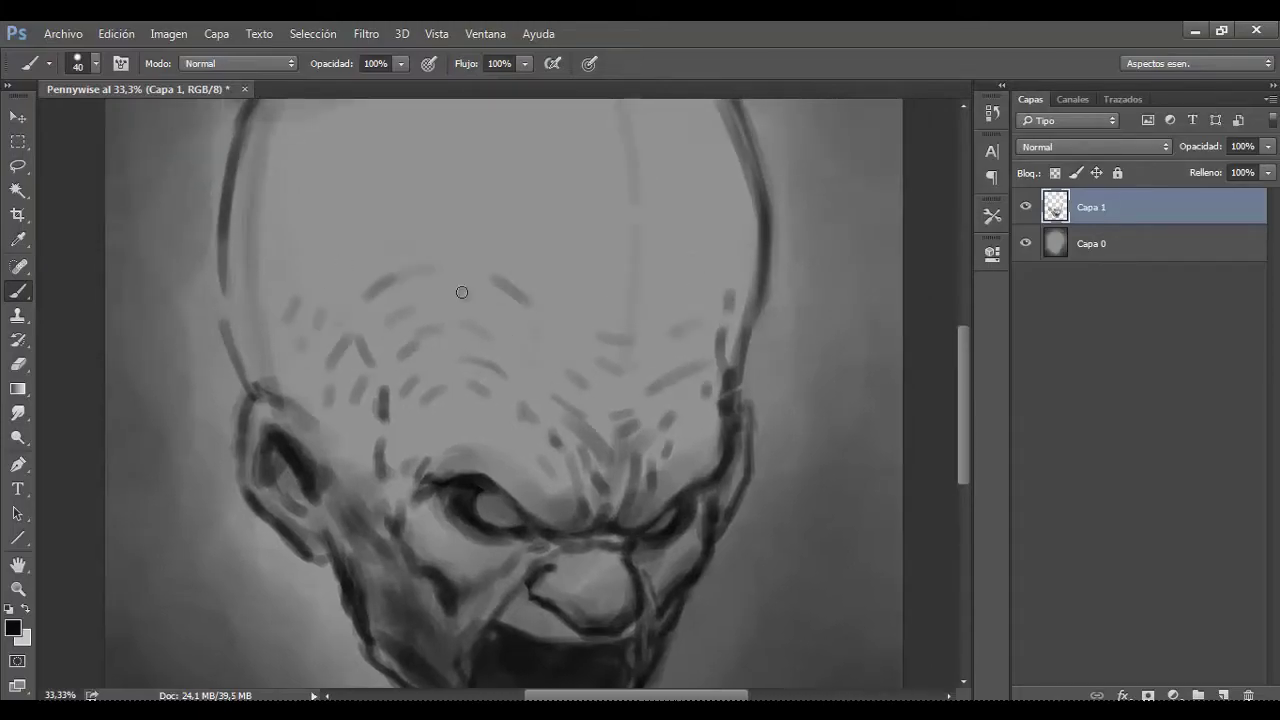
# Step: Reshade the nose's underside and right edge, then lighten it with a sampled lighter grey
pyautogui.scroll(-5, 555, 252)
pyautogui.scroll(2, 443, 457)
pyautogui.scroll(-1, 643, 457)
pyautogui.press(']')
pyautogui.press(']')
pyautogui.moveTo(648, 458)
pyautogui.mouseDown()
pyautogui.moveTo(646, 434)
pyautogui.moveTo(522, 398)
pyautogui.mouseUp()
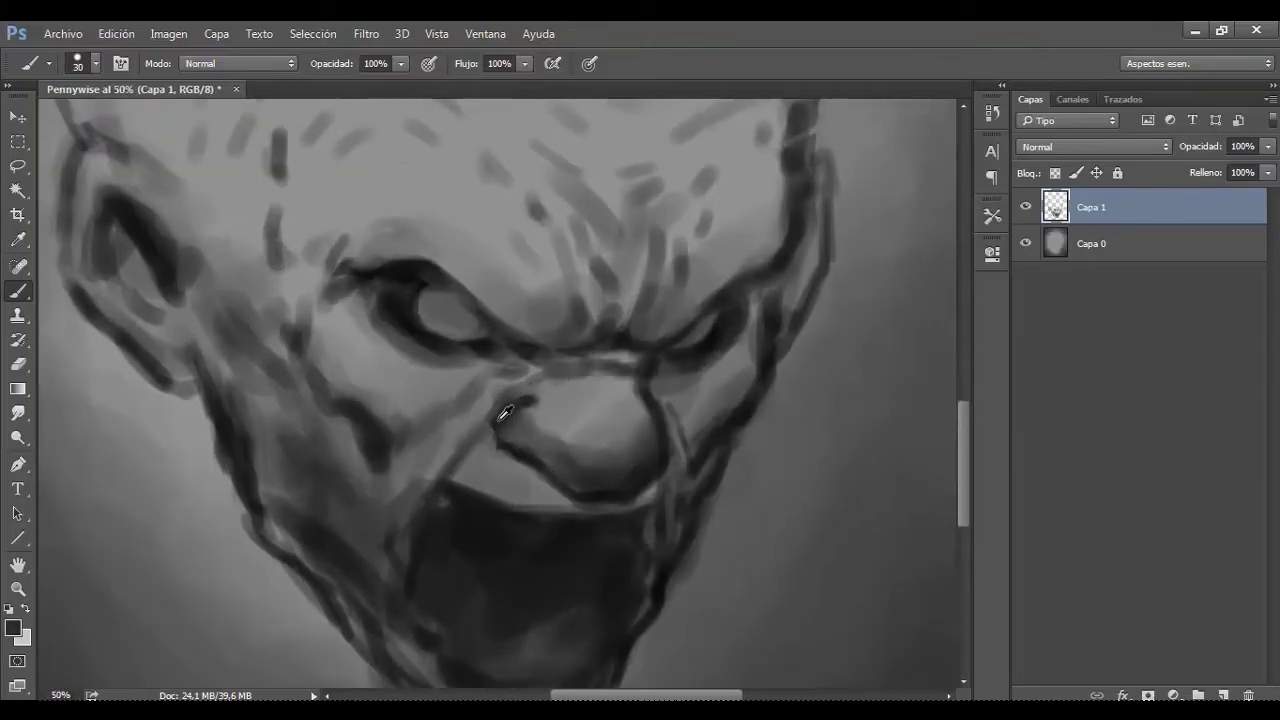
pyautogui.keyDown('alt'); pyautogui.click(531, 428); pyautogui.keyUp('alt')
pyautogui.moveTo(640, 450)
pyautogui.mouseDown()
pyautogui.moveTo(634, 423)
pyautogui.moveTo(619, 455)
pyautogui.moveTo(536, 425)
pyautogui.mouseUp()
# Step: Sample nose and face tones and undo the dark stroke over the eye
pyautogui.press(']')
pyautogui.keyDown('alt'); pyautogui.click(529, 420); pyautogui.keyUp('alt')
pyautogui.keyDown('alt'); pyautogui.click(623, 463); pyautogui.keyUp('alt')
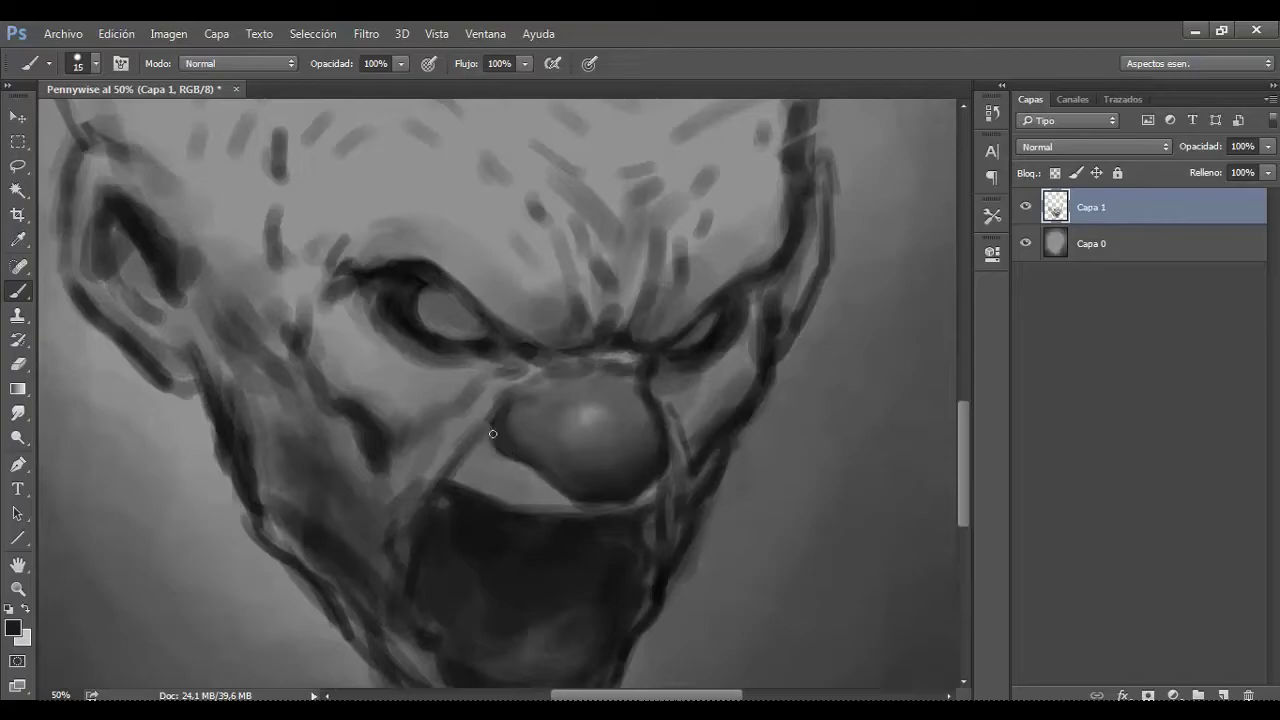
pyautogui.press('[')
pyautogui.keyDown('alt'); pyautogui.click(650, 490); pyautogui.keyUp('alt')
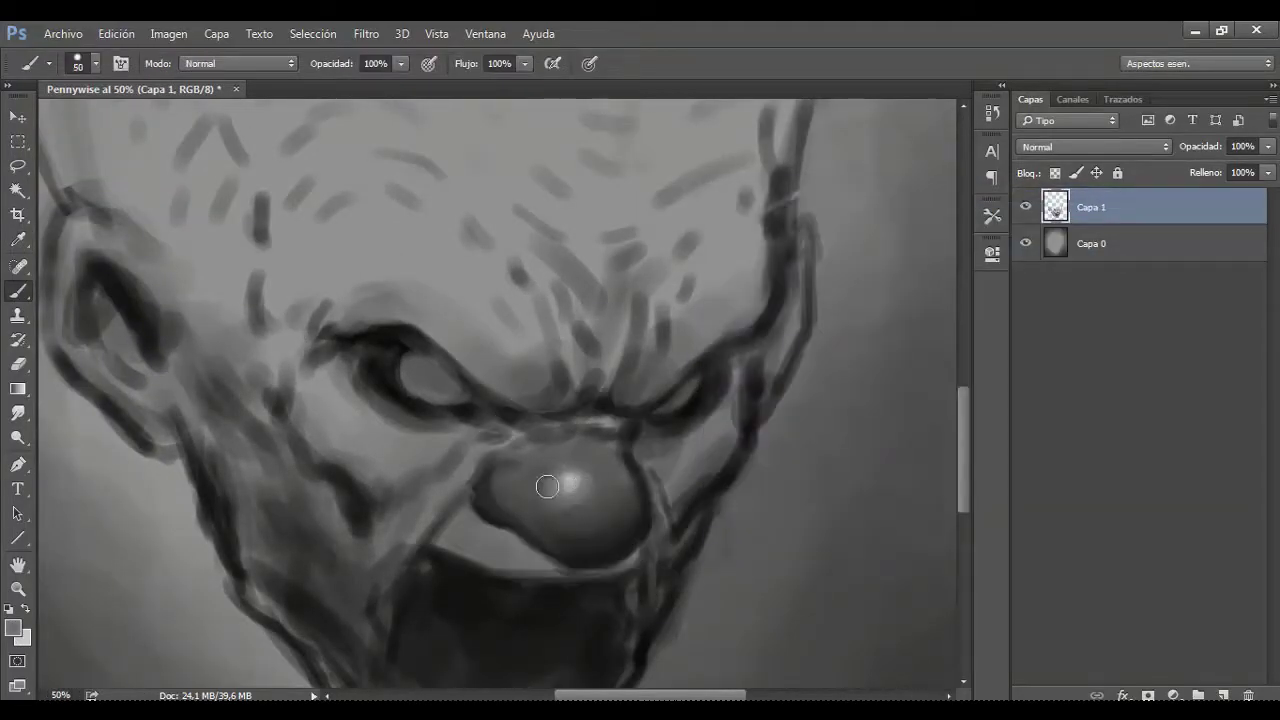
pyautogui.hotkey('ctrl', 'z')
pyautogui.press(']')
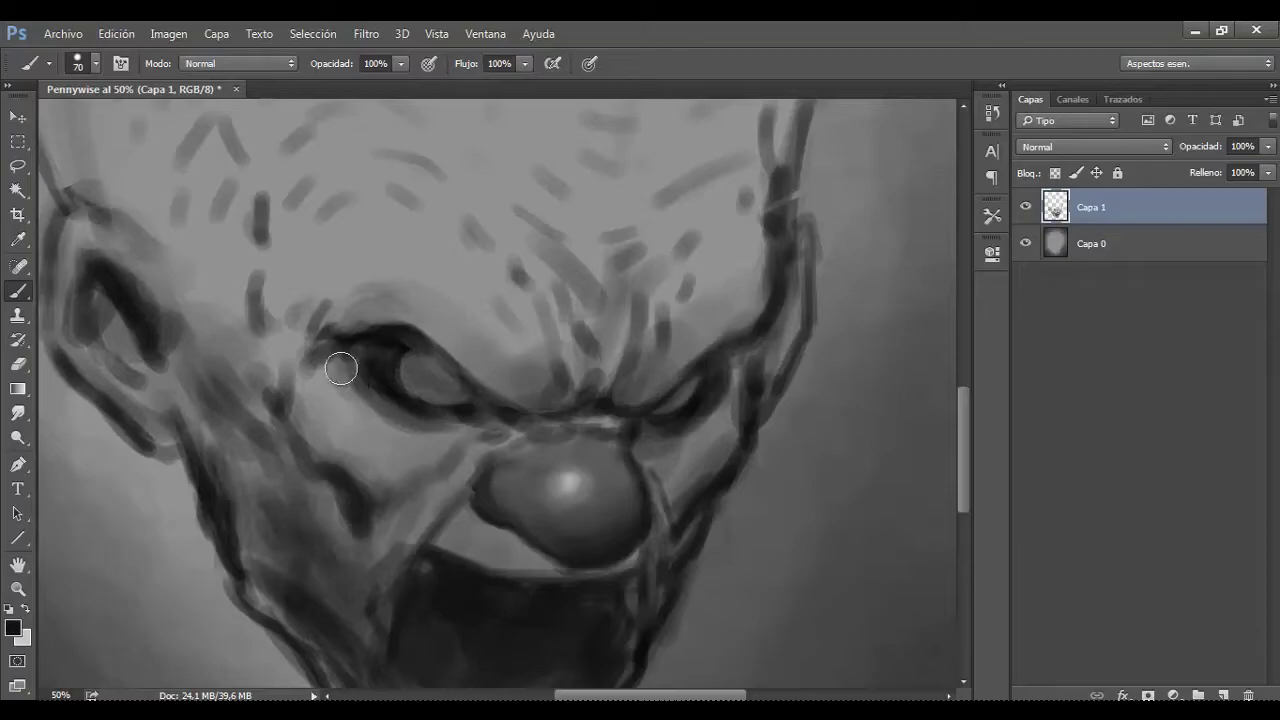
pyautogui.keyDown('alt'); pyautogui.click(337, 466); pyautogui.keyUp('alt')
pyautogui.keyDown('alt'); pyautogui.click(378, 455); pyautogui.keyUp('alt')
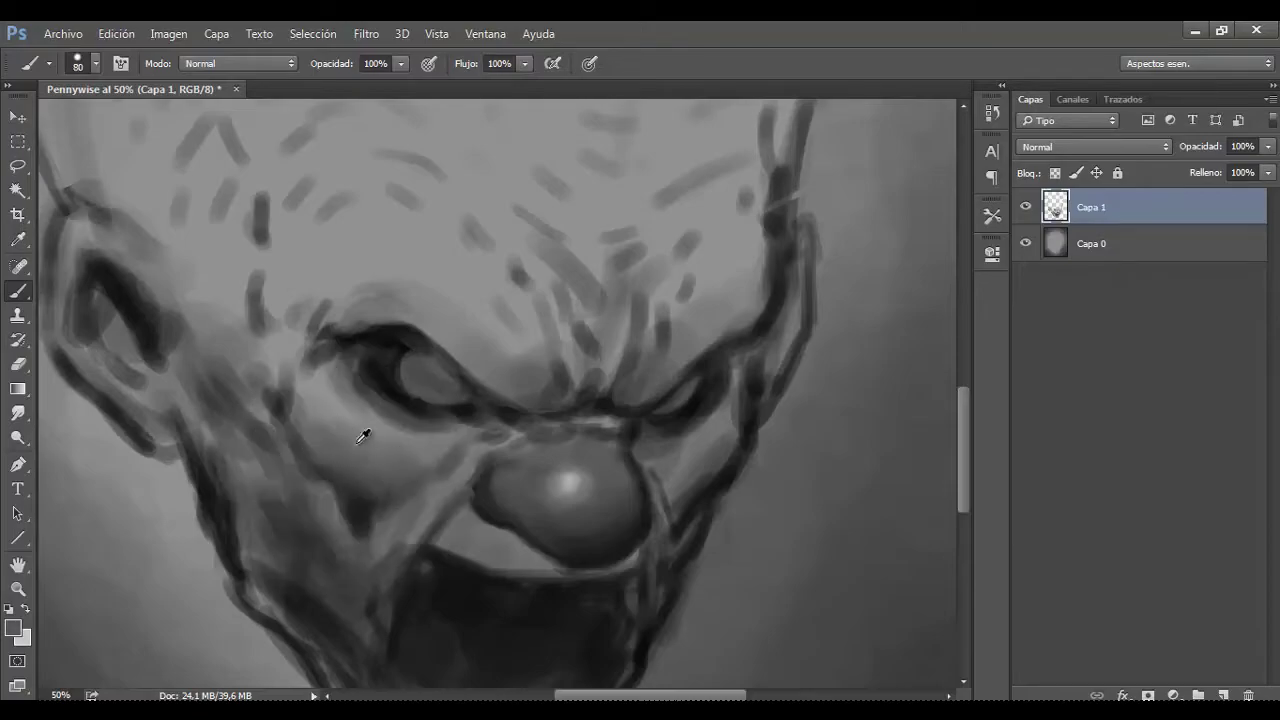
# Step: Paint a light grey line from the nose down the cheek
pyautogui.scroll(-2, 369, 423)
pyautogui.press('[')
pyautogui.press('[')
pyautogui.press('[')
pyautogui.press('[')
pyautogui.press('[')
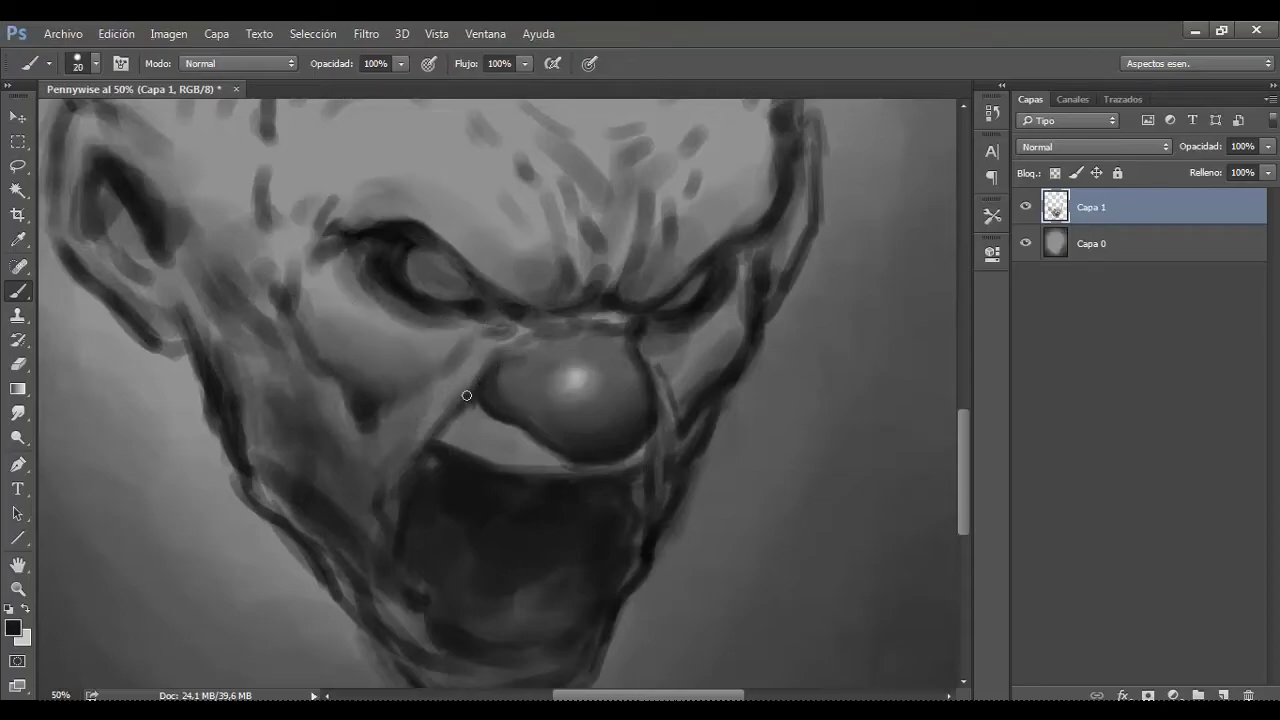
pyautogui.press(']')
pyautogui.press(']')
pyautogui.press(']')
pyautogui.keyDown('alt'); pyautogui.click(440, 401); pyautogui.keyUp('alt')
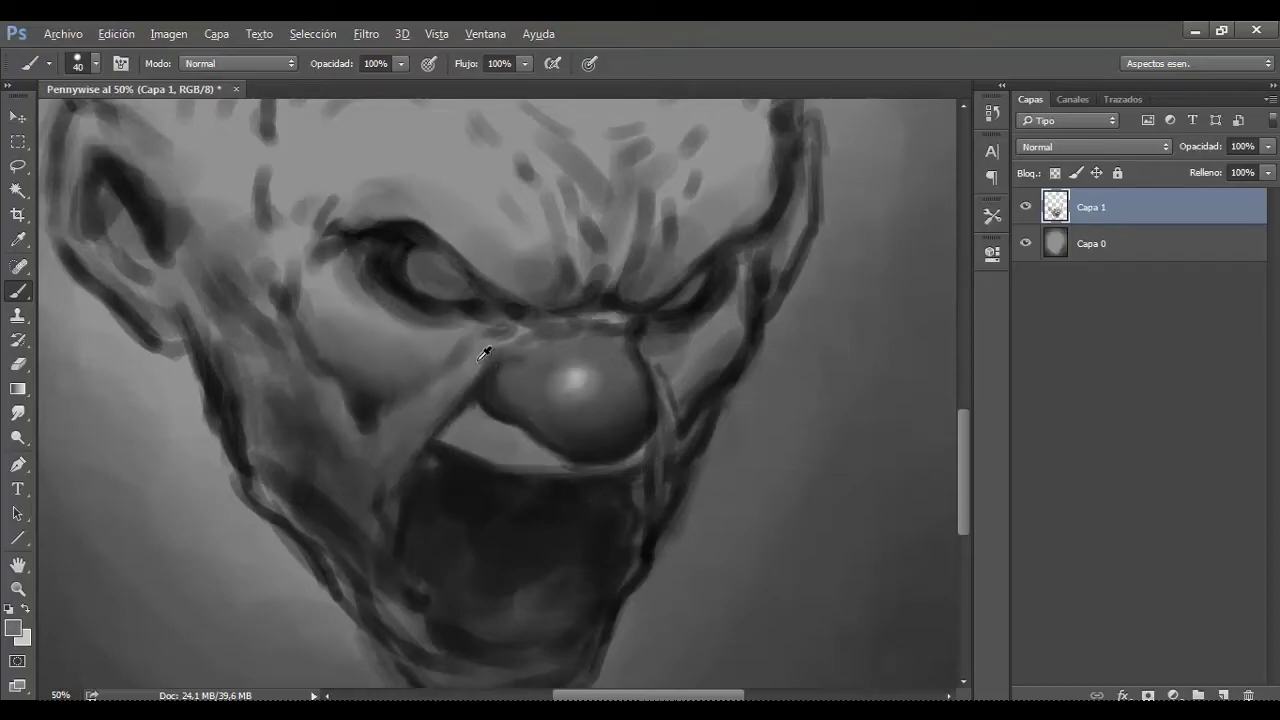
pyautogui.press(']')
pyautogui.press(']')
pyautogui.moveTo(470, 366); pyautogui.dragTo(397, 435)
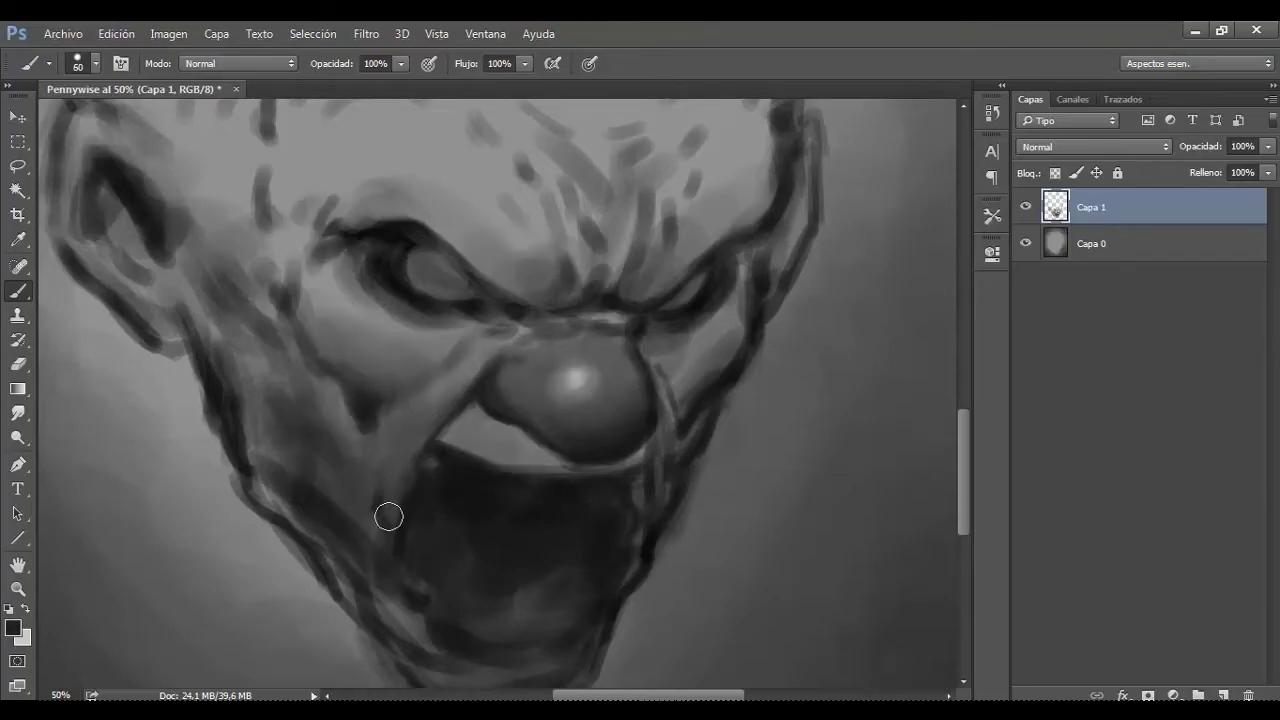
# Step: Reset the colour to black, enlarge the brush and bring the chin and lower jaw into view
pyautogui.press('[')
pyautogui.press('d')
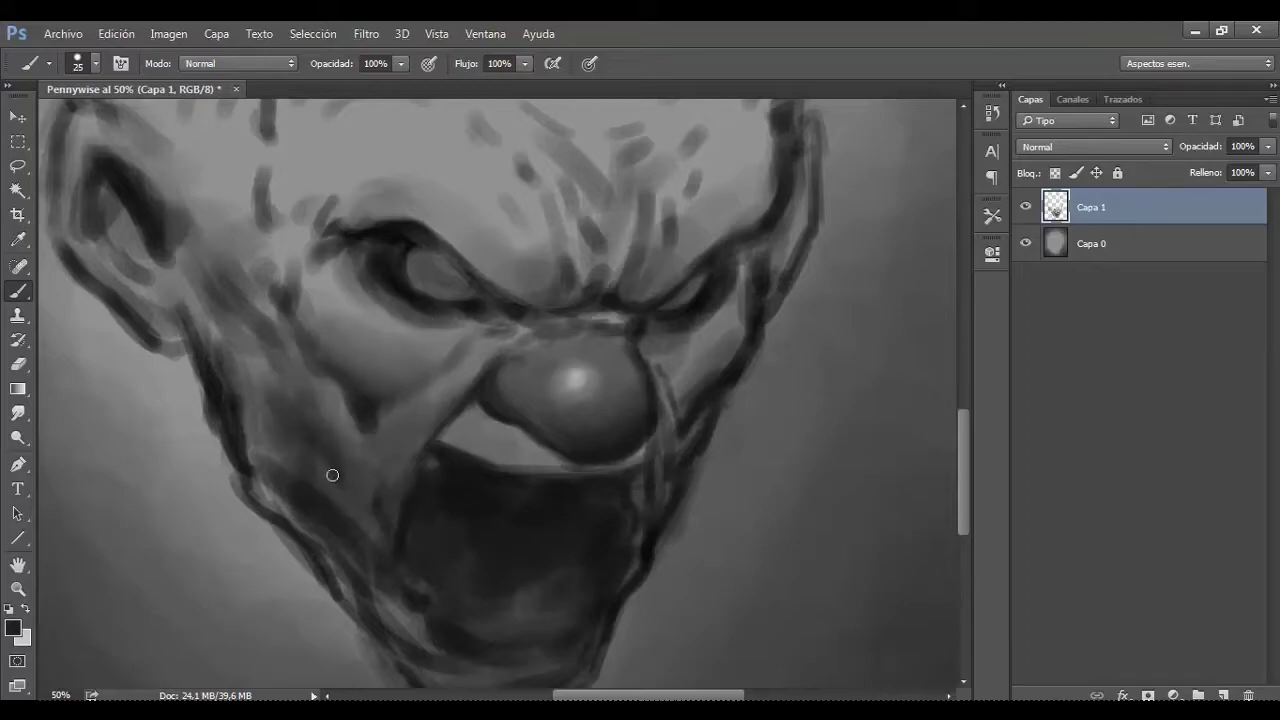
pyautogui.press(']')
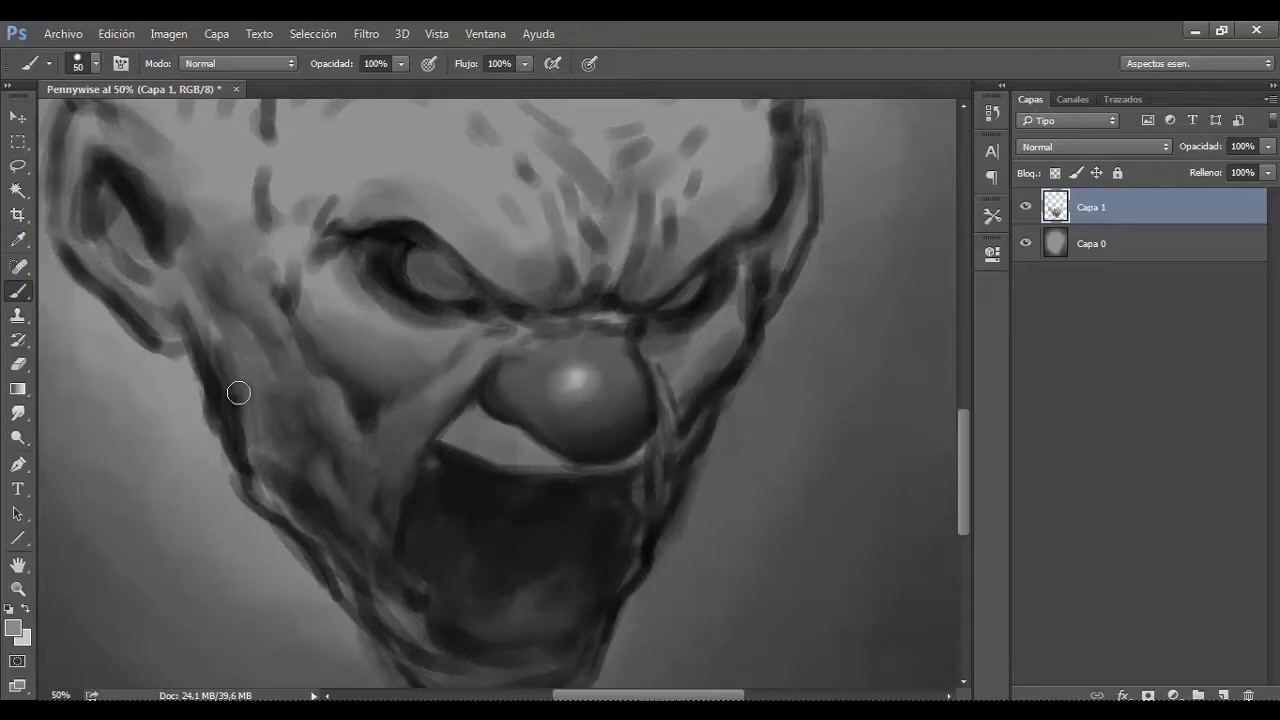
pyautogui.press(']')
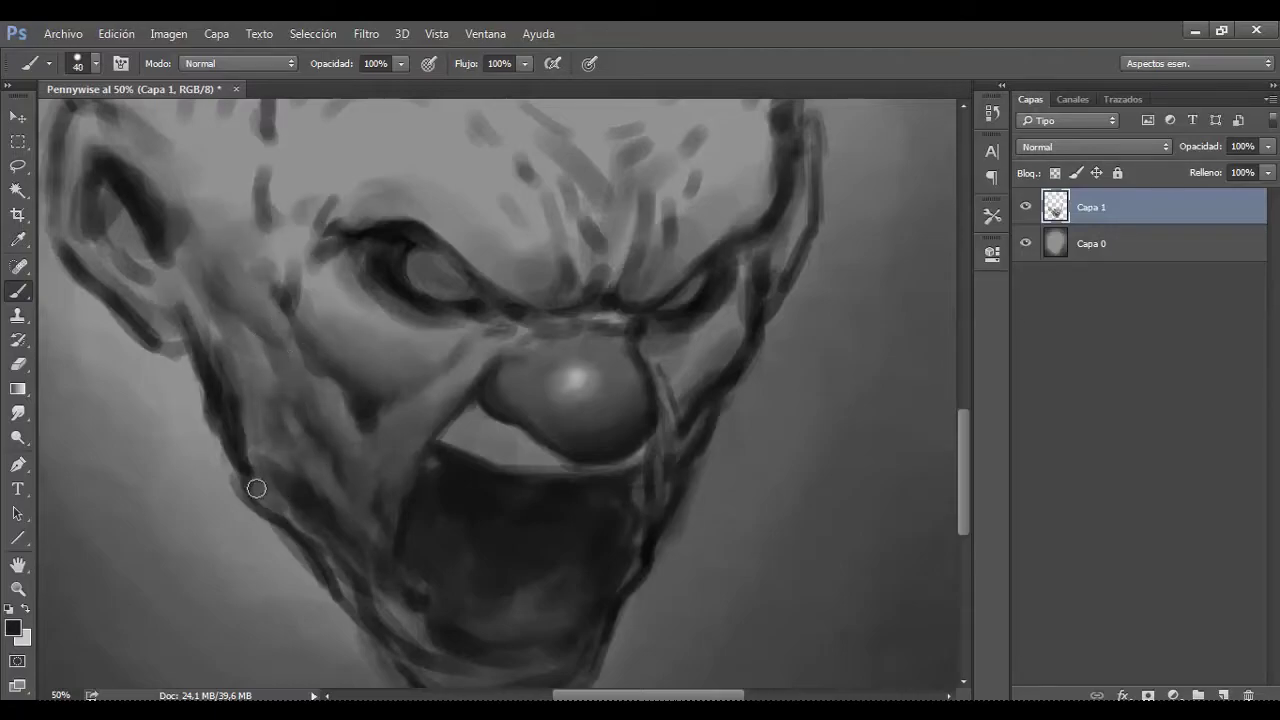
pyautogui.press(']')
pyautogui.press(']')
pyautogui.press(']')
pyautogui.moveTo(328, 573); pyautogui.dragTo(291, 461)
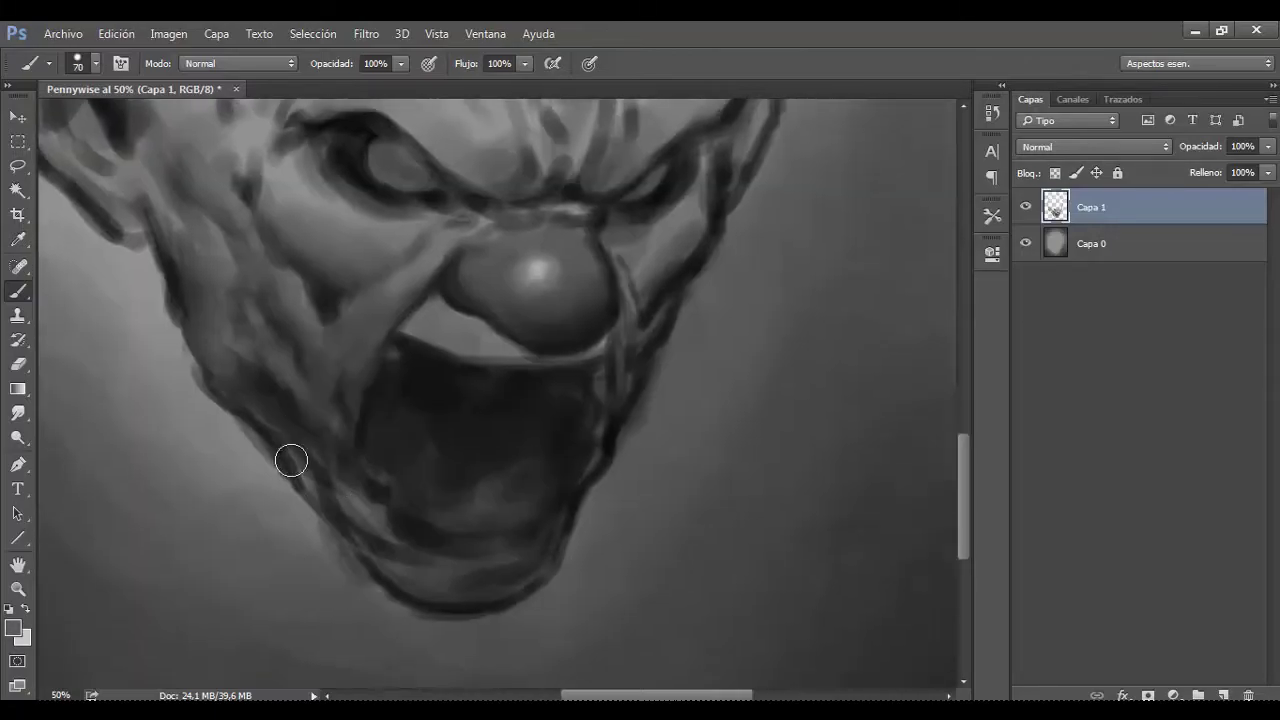
pyautogui.press(']')
pyautogui.press(']')
pyautogui.press(']')
pyautogui.press(']')
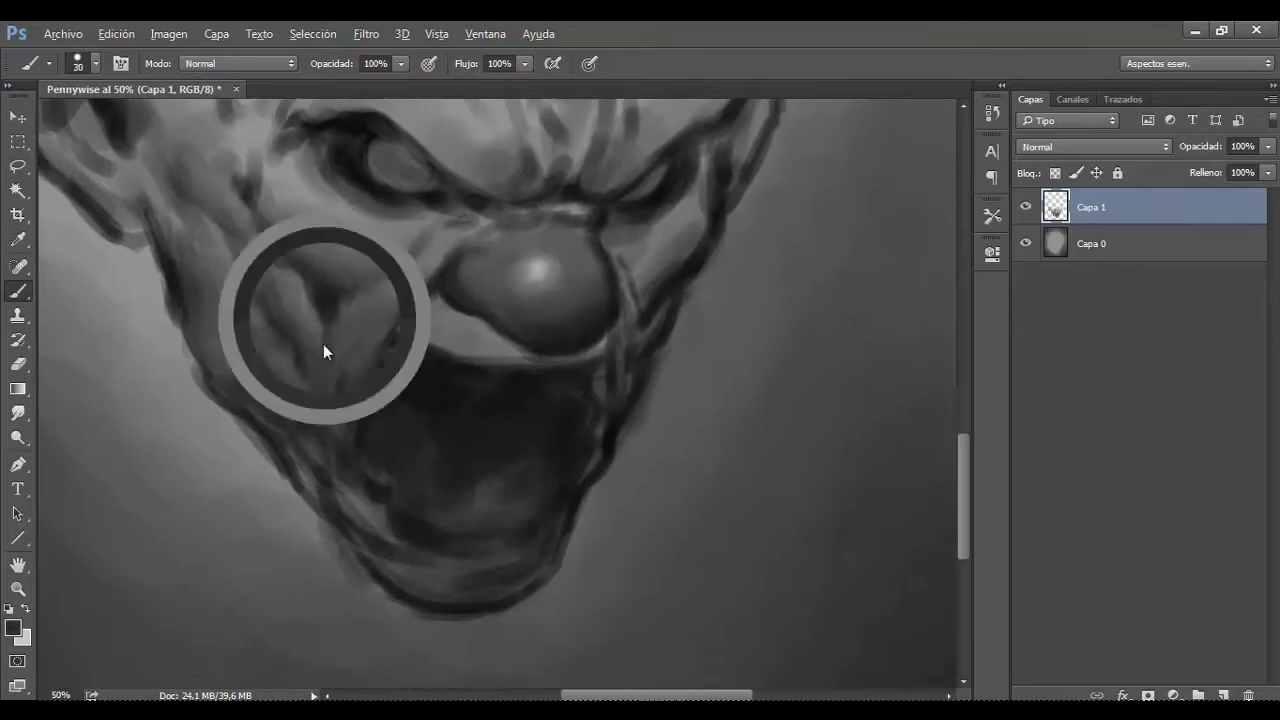
pyautogui.scroll(-1, 400, 366)
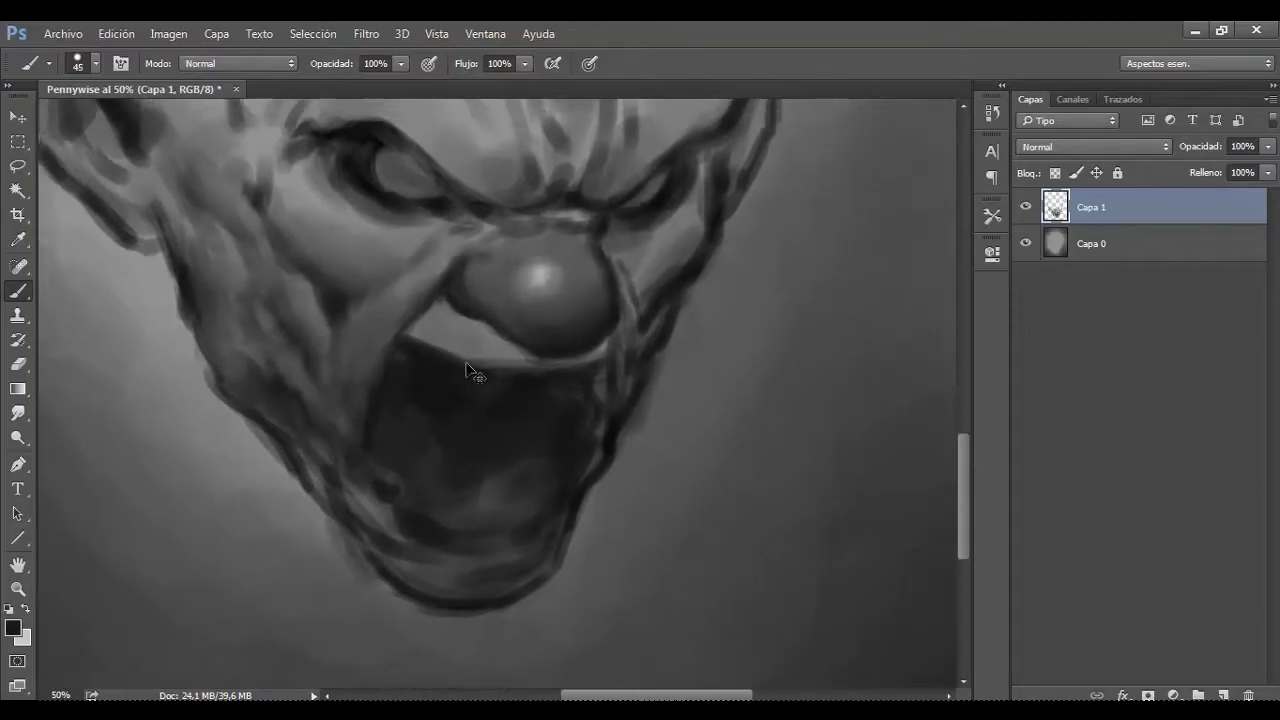
pyautogui.scroll(-1, 494, 371)
pyautogui.scroll(1, 234, 457)
# Step: Darken the jaw with brush strokes
pyautogui.scroll(-1, 416, 478)
pyautogui.moveTo(520, 504)
pyautogui.mouseDown()
pyautogui.moveTo(570, 440)
pyautogui.moveTo(519, 455)
pyautogui.mouseUp()
pyautogui.press('[')
pyautogui.moveTo(591, 255); pyautogui.dragTo(570, 417)
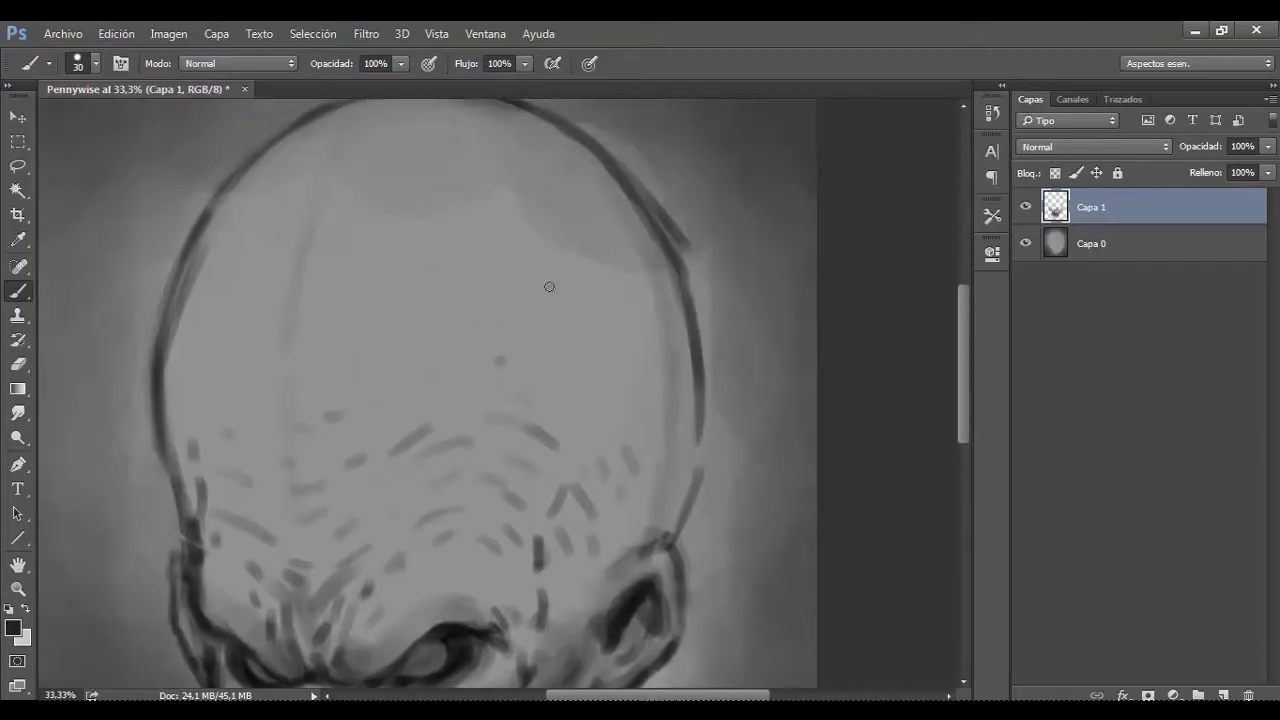
# Step: Pick a lighter grey and paint a soft glow on the upper forehead
pyautogui.click(13, 627)
pyautogui.click(722, 282)
pyautogui.click(1146, 231)
pyautogui.press(']')
pyautogui.press(']')
# Step: Paint soft dark shading on the right temple and blend the dark patch
pyautogui.press(']')
pyautogui.press(']')
pyautogui.press(']')
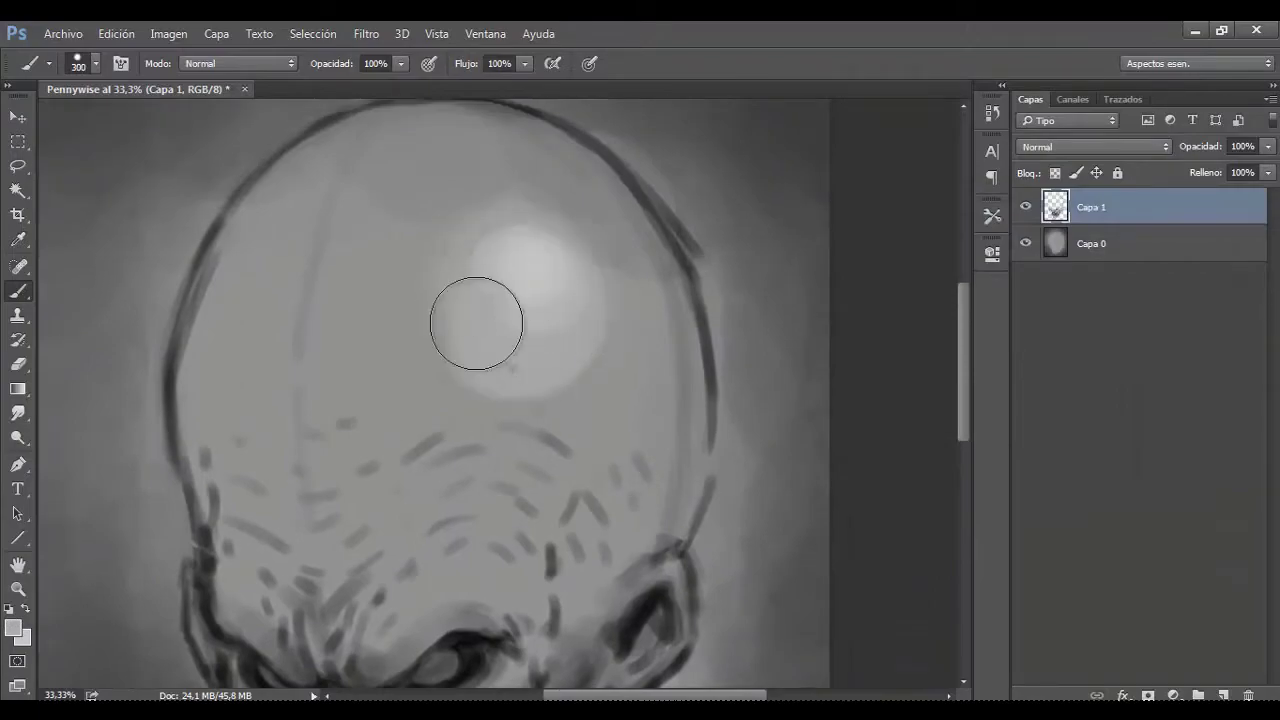
pyautogui.moveTo(529, 251); pyautogui.dragTo(604, 264)
# Step: Darken over the lower forehead wrinkles and add a light stroke along the skull's left side
pyautogui.press('d')
pyautogui.moveTo(640, 525)
pyautogui.mouseDown()
pyautogui.moveTo(580, 571)
pyautogui.moveTo(440, 545)
pyautogui.mouseUp()
pyautogui.press('[')
pyautogui.keyDown('alt'); pyautogui.click(223, 277); pyautogui.keyUp('alt')
pyautogui.moveTo(197, 309)
pyautogui.mouseDown()
pyautogui.moveTo(234, 580)
pyautogui.moveTo(261, 525)
pyautogui.moveTo(443, 586)
pyautogui.moveTo(271, 394)
pyautogui.moveTo(286, 329)
pyautogui.mouseUp()
pyautogui.press(']')
pyautogui.press(']')
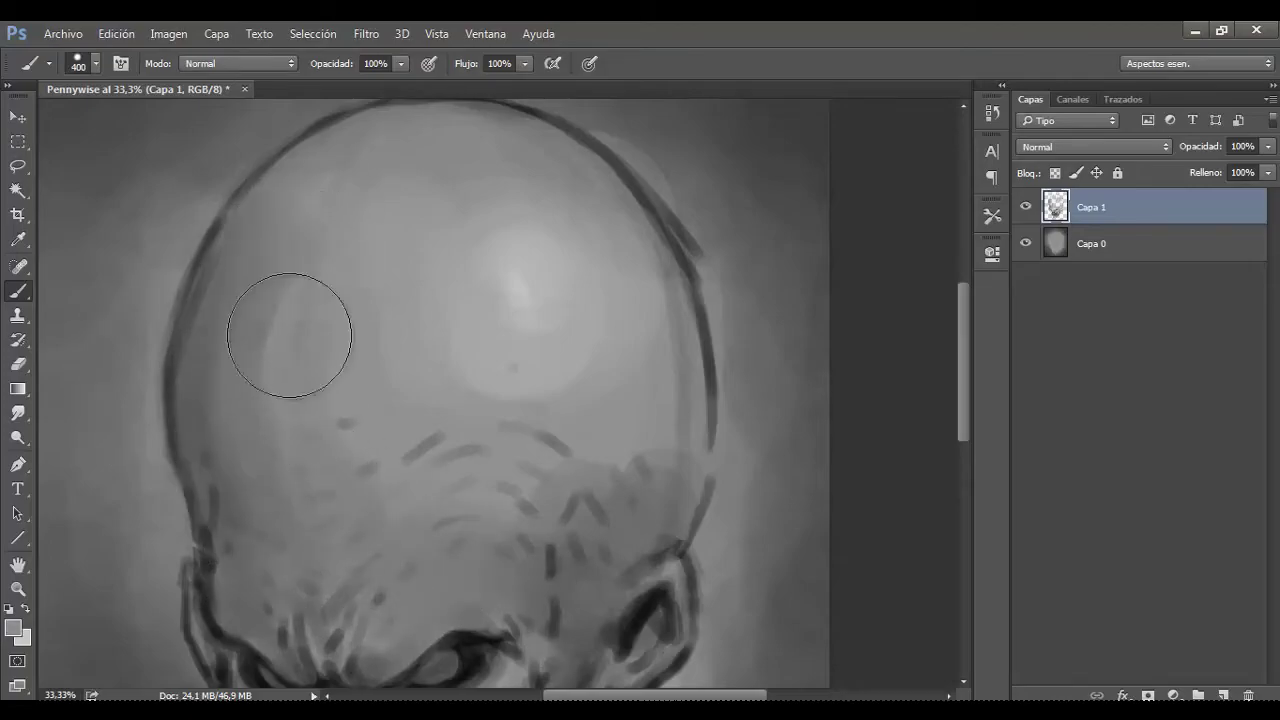
pyautogui.keyDown('alt'); pyautogui.click(248, 352); pyautogui.keyUp('alt')
pyautogui.keyDown('alt'); pyautogui.click(674, 534); pyautogui.keyUp('alt')
pyautogui.press('[')
pyautogui.moveTo(677, 514)
pyautogui.mouseDown()
pyautogui.moveTo(689, 471)
pyautogui.moveTo(603, 515)
pyautogui.moveTo(666, 514)
pyautogui.moveTo(649, 271)
pyautogui.moveTo(603, 471)
pyautogui.mouseUp()
pyautogui.press('[')
pyautogui.press('[')
pyautogui.press(']')
pyautogui.press(']')
pyautogui.keyDown('alt'); pyautogui.click(585, 403); pyautogui.keyUp('alt')
# Step: Zoom out to see the whole painting
pyautogui.moveTo(443, 363); pyautogui.dragTo(566, 260)
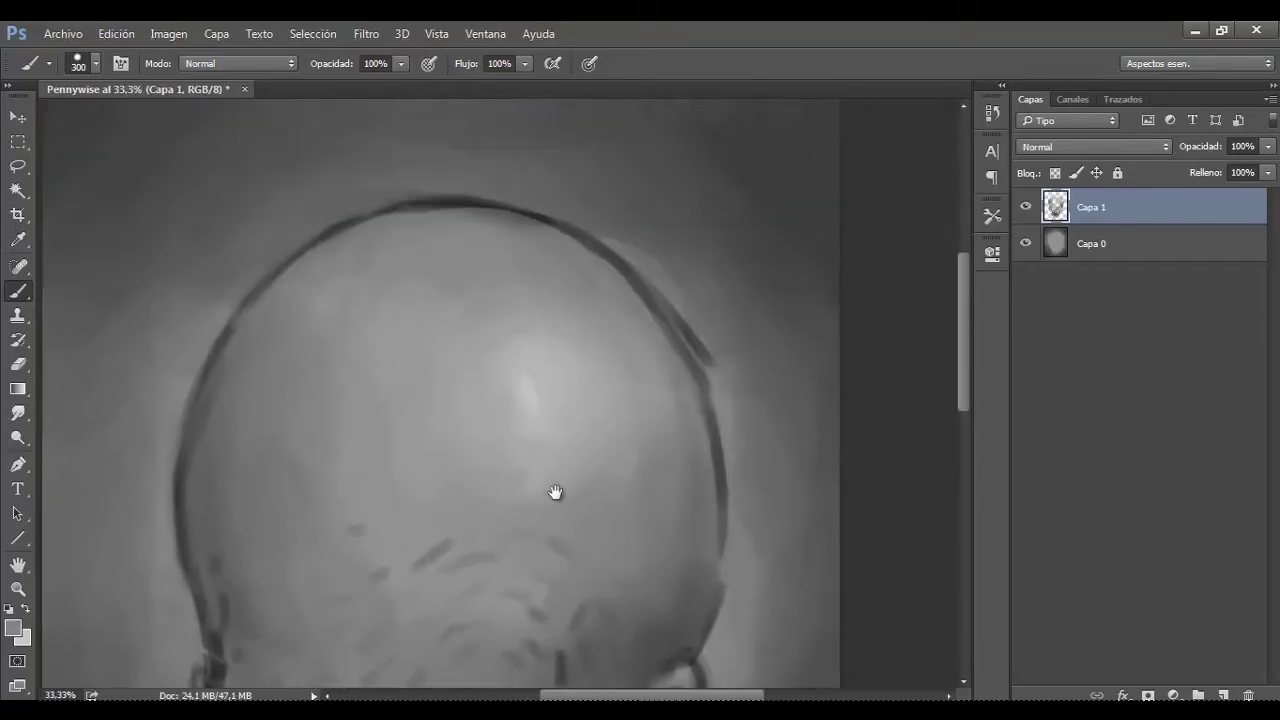
pyautogui.hotkey('ctrl', '-')
pyautogui.press('[')
pyautogui.press('[')
pyautogui.press('[')
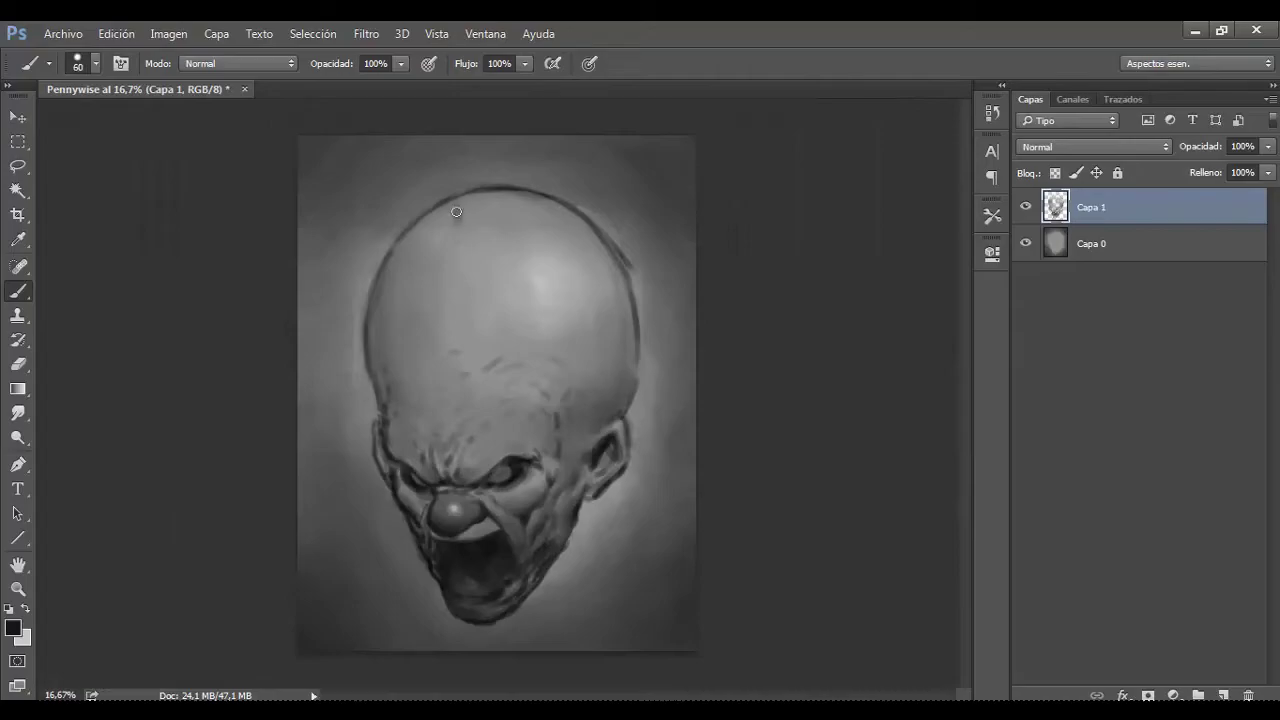
# Step: Paint dark smoky hair above the skull and down its right and left edges
pyautogui.press(']')
pyautogui.press(']')
pyautogui.press(']')
pyautogui.moveTo(477, 152); pyautogui.dragTo(462, 230)
pyautogui.moveTo(545, 160)
pyautogui.mouseDown()
pyautogui.moveTo(620, 215)
pyautogui.moveTo(610, 270)
pyautogui.mouseUp()
pyautogui.moveTo(661, 375); pyautogui.dragTo(651, 258)
pyautogui.press(']')
pyautogui.press(']')
pyautogui.moveTo(663, 354)
pyautogui.mouseDown()
pyautogui.moveTo(654, 260)
pyautogui.moveTo(471, 186)
pyautogui.moveTo(686, 303)
pyautogui.moveTo(687, 365)
pyautogui.moveTo(665, 215)
pyautogui.mouseUp()
pyautogui.moveTo(430, 200)
pyautogui.mouseDown()
pyautogui.moveTo(357, 229)
pyautogui.moveTo(314, 337)
pyautogui.moveTo(335, 353)
pyautogui.moveTo(349, 277)
pyautogui.moveTo(340, 286)
pyautogui.moveTo(376, 405)
pyautogui.mouseUp()
# Step: Add more dark hair at the skull's edges and sample lighter tones from the skull top
pyautogui.press('[')
pyautogui.press('[')
pyautogui.press(']')
pyautogui.moveTo(654, 306); pyautogui.dragTo(620, 330)
pyautogui.moveTo(620, 250); pyautogui.dragTo(590, 215)
pyautogui.keyDown('alt'); pyautogui.click(453, 206); pyautogui.keyUp('alt')
pyautogui.press('[')
pyautogui.keyDown('alt'); pyautogui.click(463, 215); pyautogui.keyUp('alt')
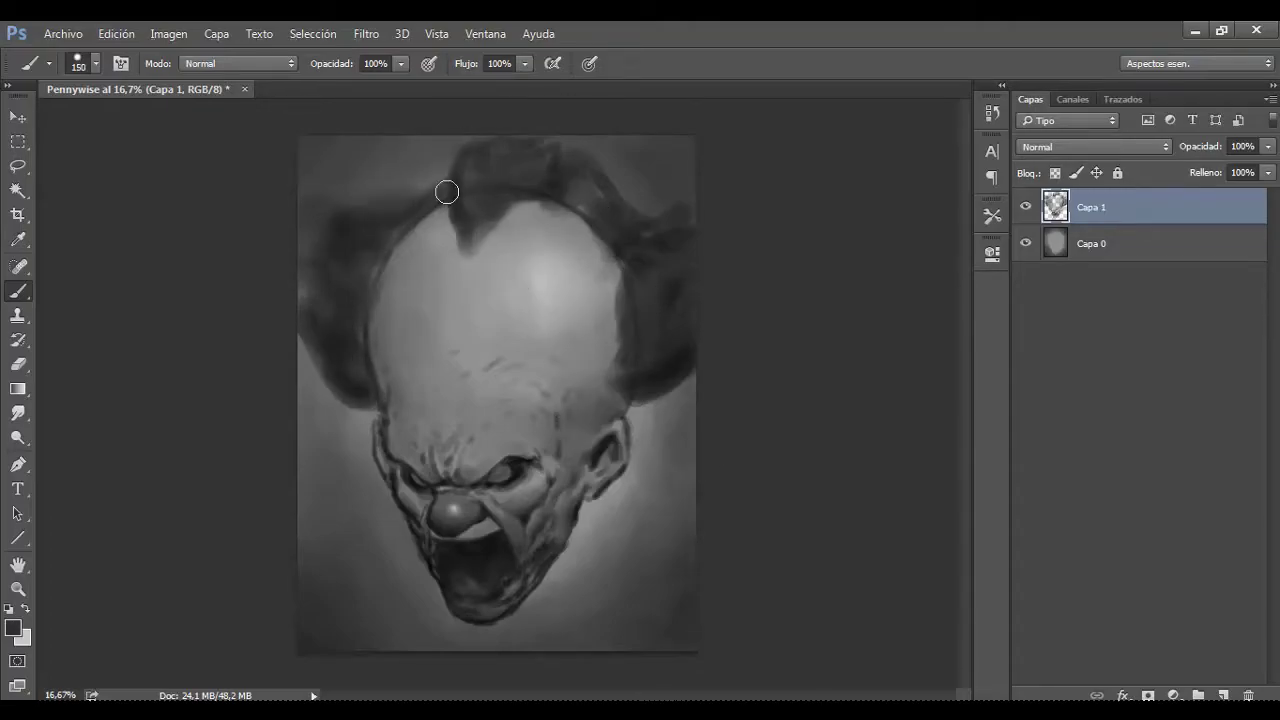
# Step: Zoom in and extend the dark hair tuft down onto the forehead
pyautogui.hotkey('ctrl', '-')
pyautogui.hotkey('ctrl', '+')
pyautogui.hotkey('ctrl', '+')
pyautogui.press(']')
pyautogui.keyDown('alt'); pyautogui.click(332, 465); pyautogui.keyUp('alt')
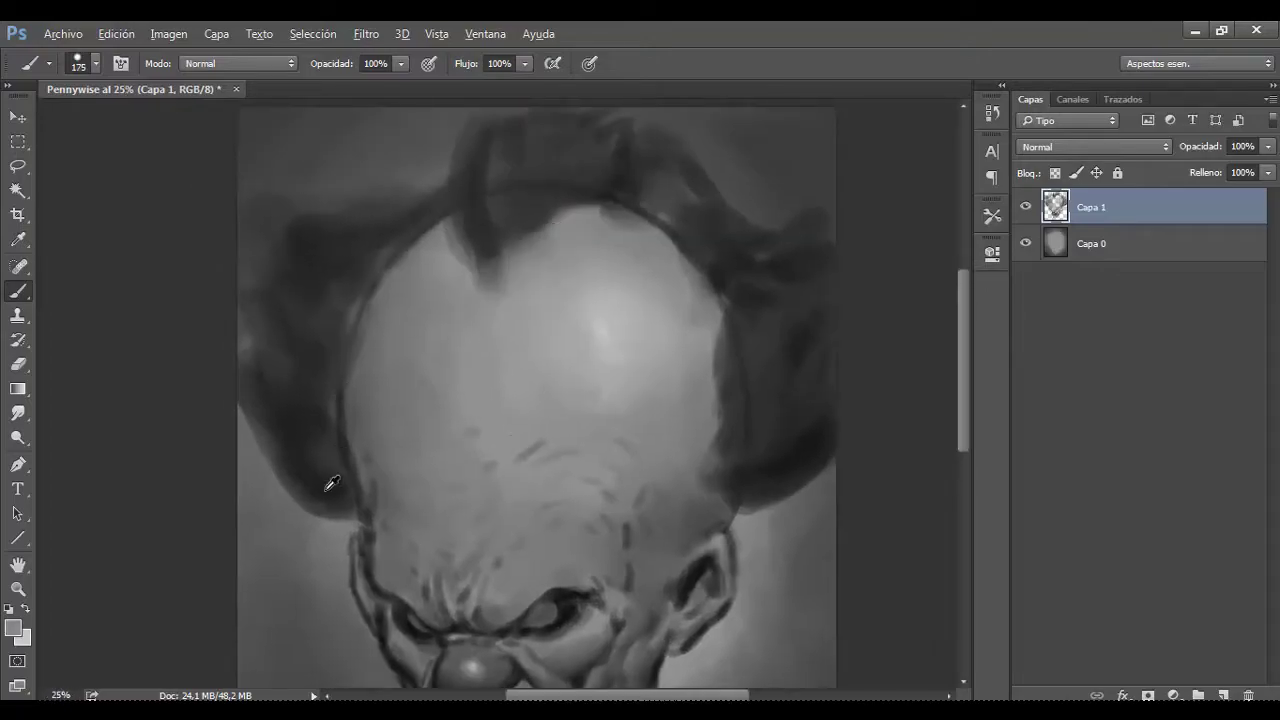
pyautogui.press('[')
pyautogui.press('[')
pyautogui.moveTo(463, 118); pyautogui.dragTo(455, 300)
pyautogui.moveTo(430, 150)
pyautogui.mouseDown()
pyautogui.moveTo(443, 251)
pyautogui.moveTo(491, 271)
pyautogui.mouseUp()
# Step: Darken the forehead above the right brow
pyautogui.moveTo(544, 555)
pyautogui.mouseDown()
pyautogui.moveTo(504, 460)
pyautogui.moveTo(508, 371)
pyautogui.mouseUp()
pyautogui.hotkey('ctrl', '+')
pyautogui.press('[')
pyautogui.press(']')
pyautogui.moveTo(652, 289)
pyautogui.mouseDown()
pyautogui.moveTo(683, 227)
pyautogui.moveTo(580, 200)
pyautogui.moveTo(615, 398)
pyautogui.mouseUp()
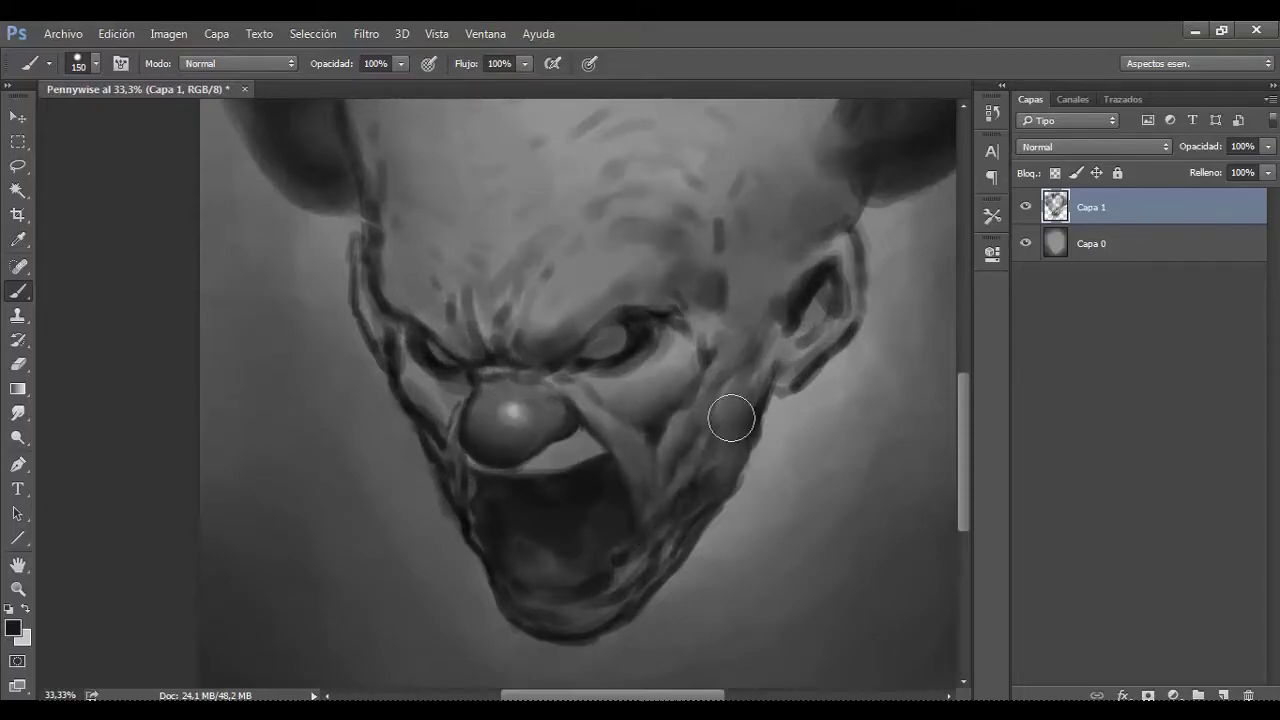
# Step: Zoom in on the eye left of the nose and sample dark brow-crease and lighter tones
pyautogui.moveTo(720, 366); pyautogui.dragTo(605, 466)
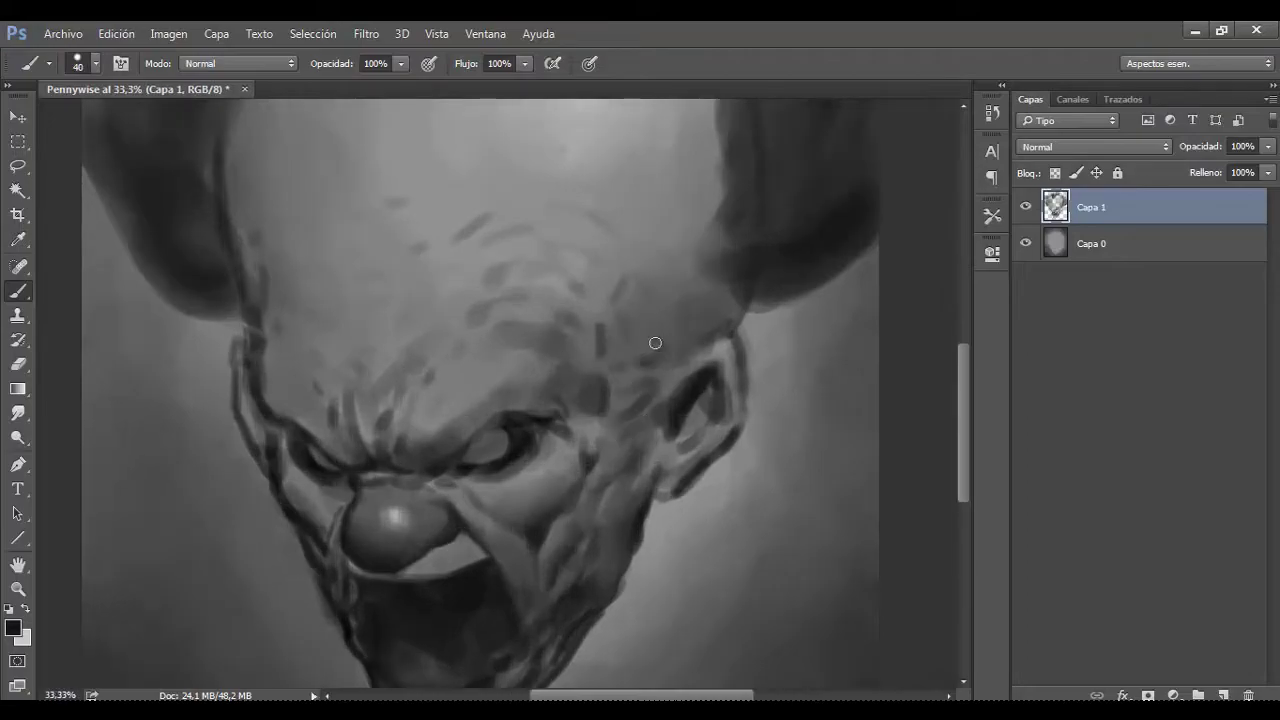
pyautogui.press('[')
pyautogui.scroll(1, 460, 317)
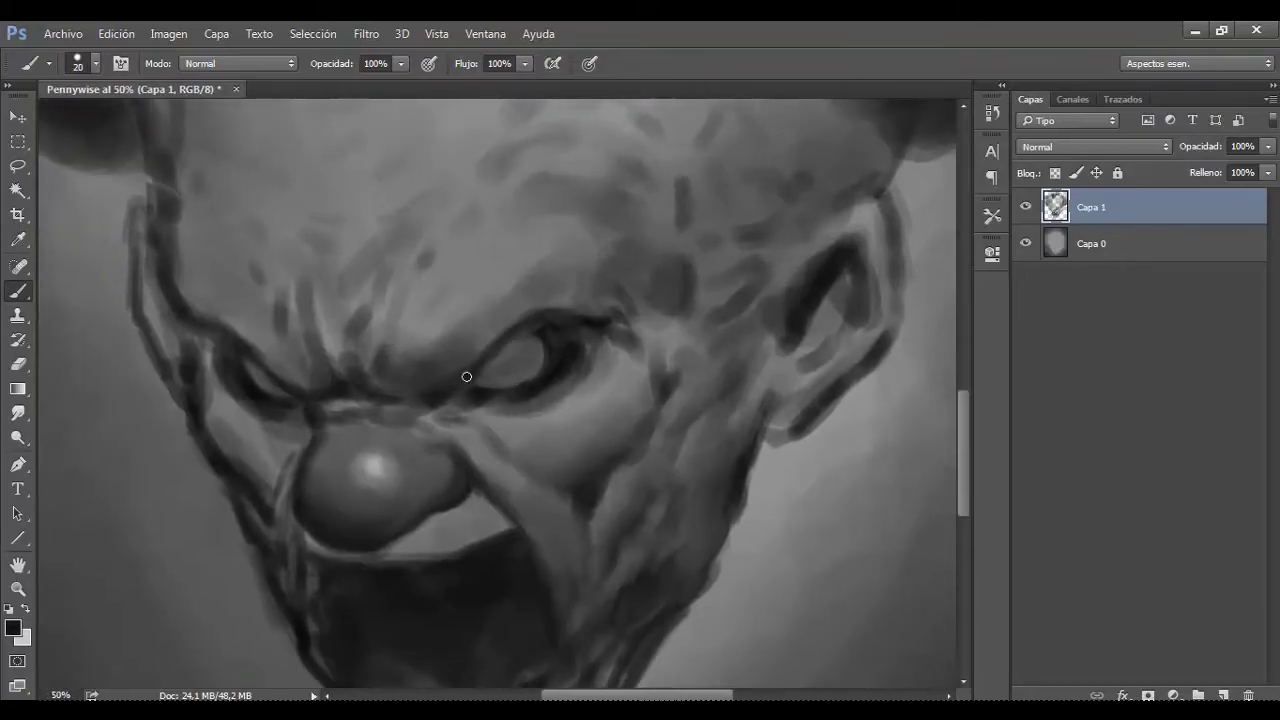
pyautogui.press('[')
pyautogui.keyDown('alt'); pyautogui.click(402, 394); pyautogui.keyUp('alt')
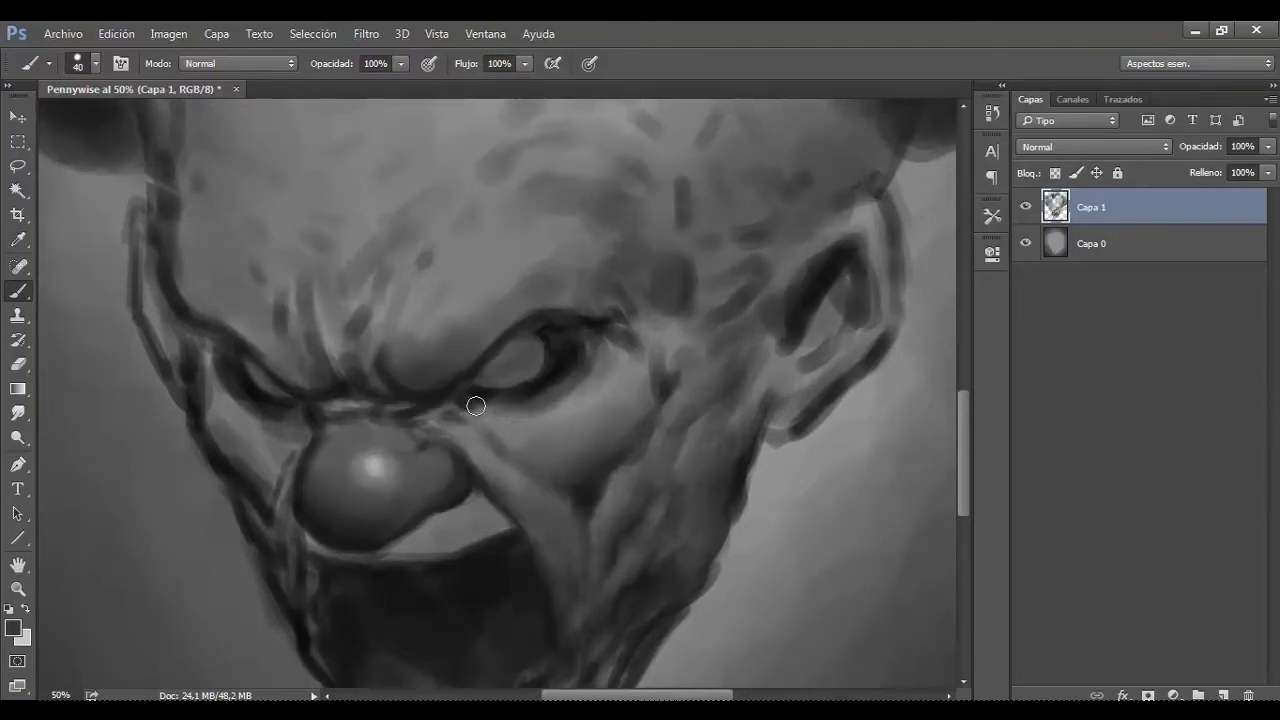
pyautogui.keyDown('alt'); pyautogui.click(598, 354); pyautogui.keyUp('alt')
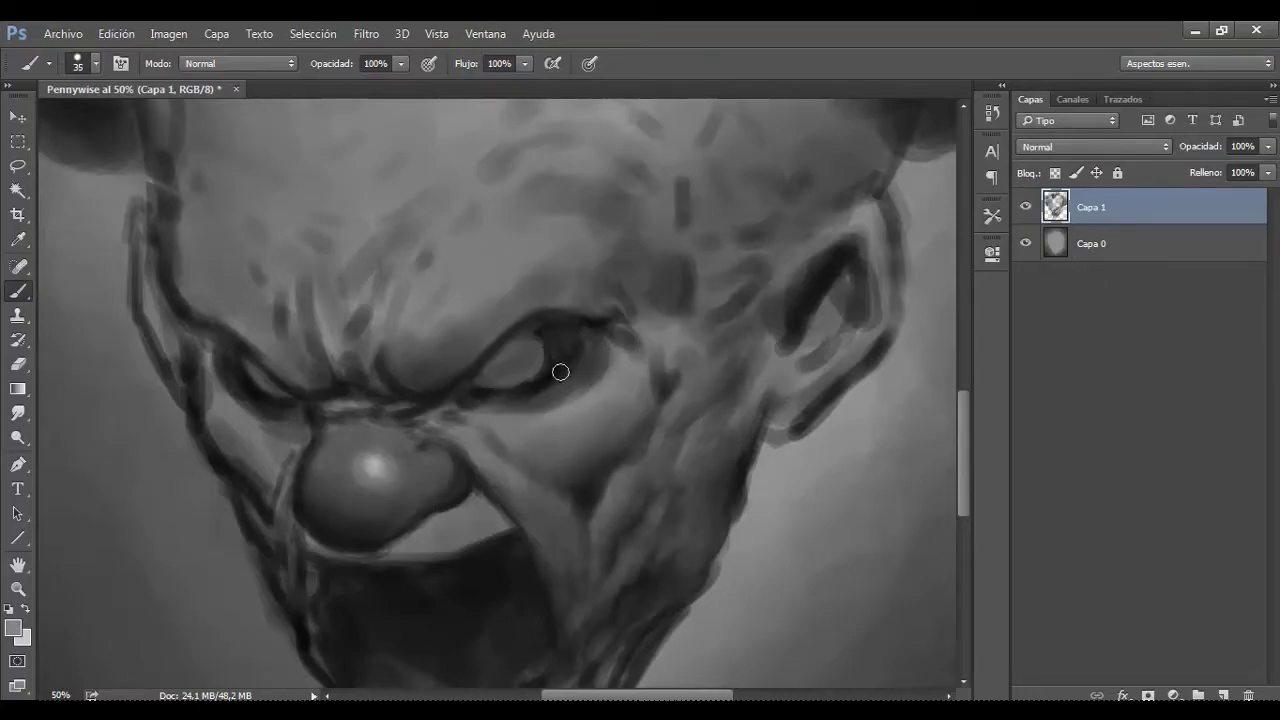
pyautogui.scroll(1, 560, 372)
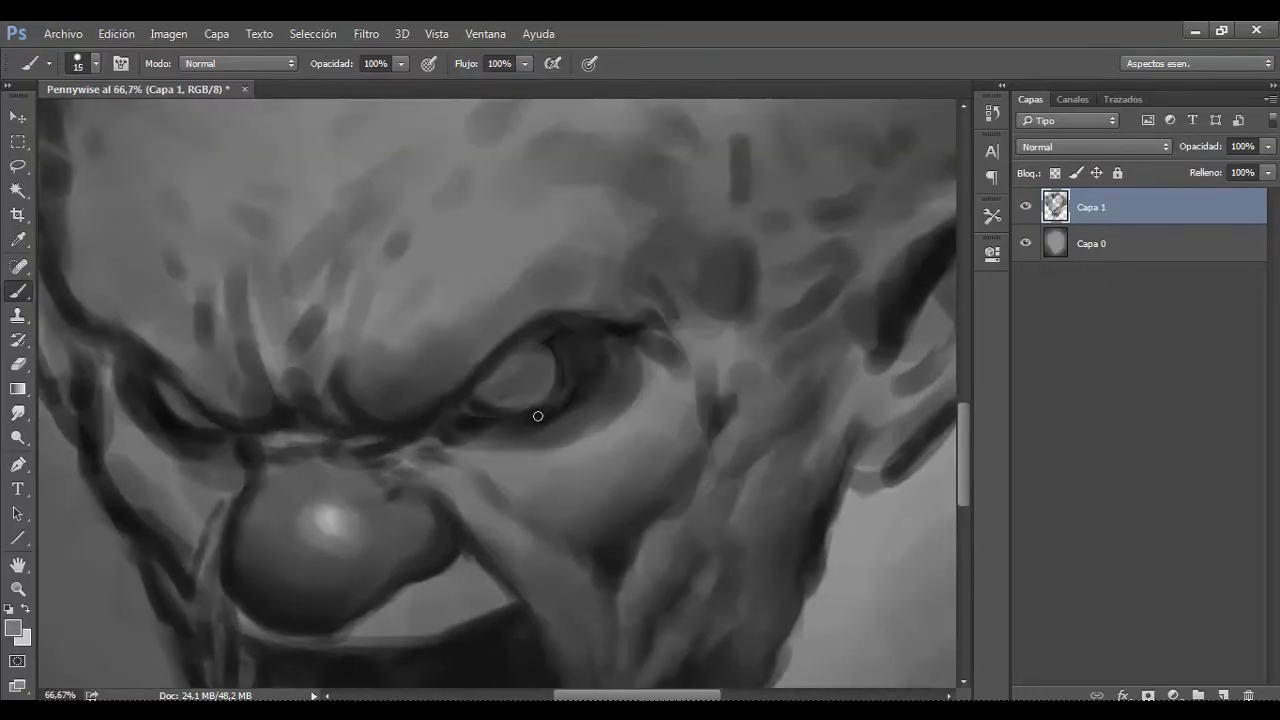
pyautogui.press(']')
pyautogui.keyDown('alt'); pyautogui.click(640, 400); pyautogui.keyUp('alt')
pyautogui.press(']')
pyautogui.scroll(-3, 639, 411)
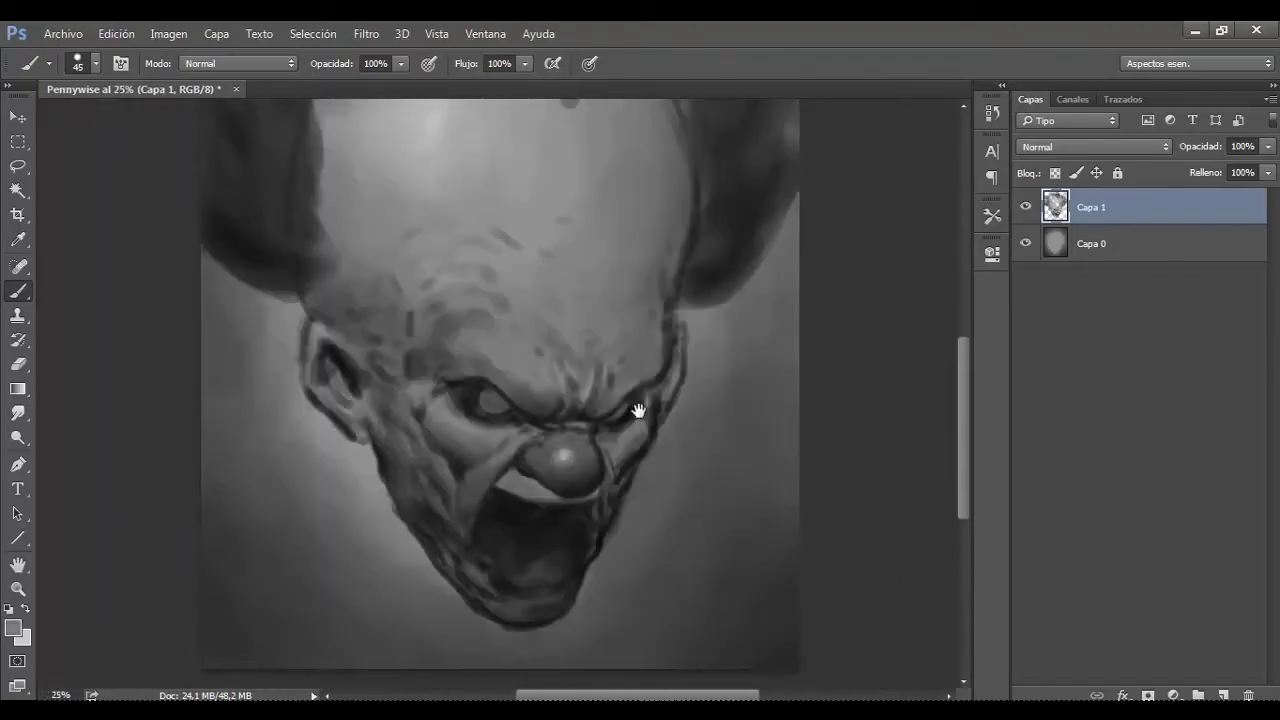
pyautogui.scroll(1, 508, 363)
pyautogui.scroll(-2, 571, 354)
pyautogui.scroll(2, 613, 373)
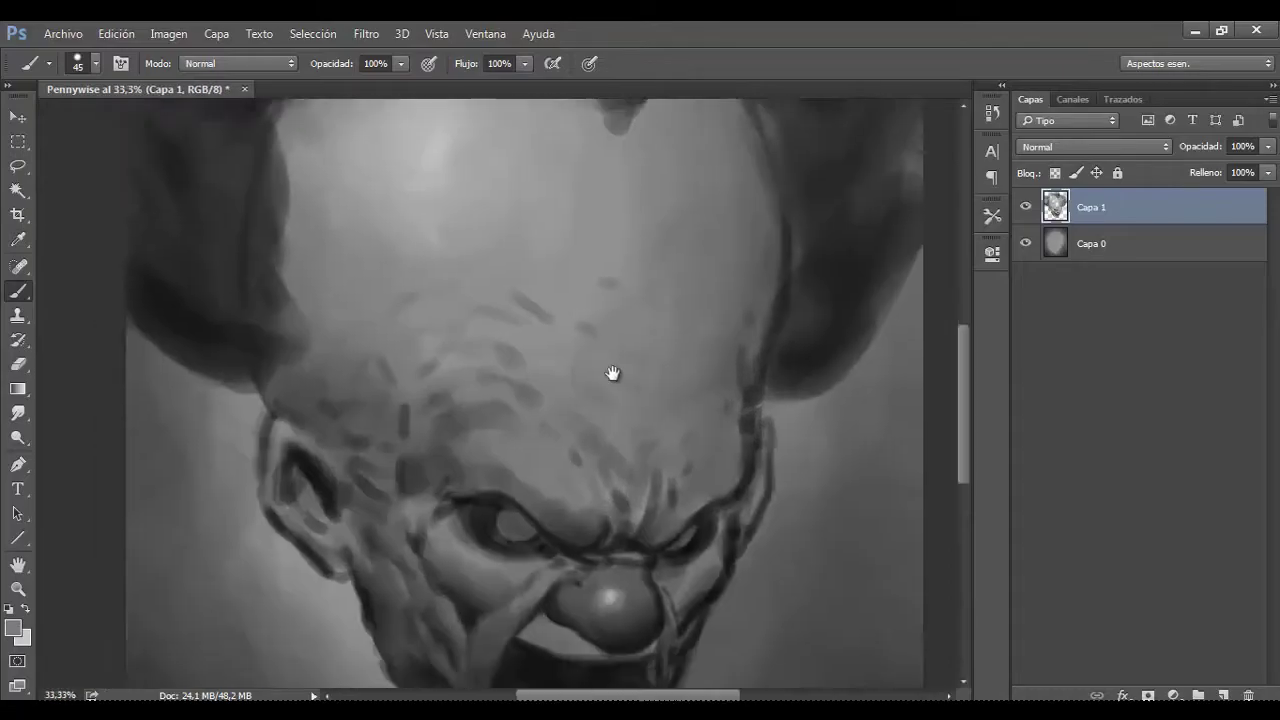
# Step: Shape a pale brow-ridge highlight using lighter skin tones sampled near the eye and forehead
pyautogui.moveTo(613, 373); pyautogui.dragTo(678, 313)
pyautogui.keyDown('alt'); pyautogui.click(309, 329); pyautogui.keyUp('alt')
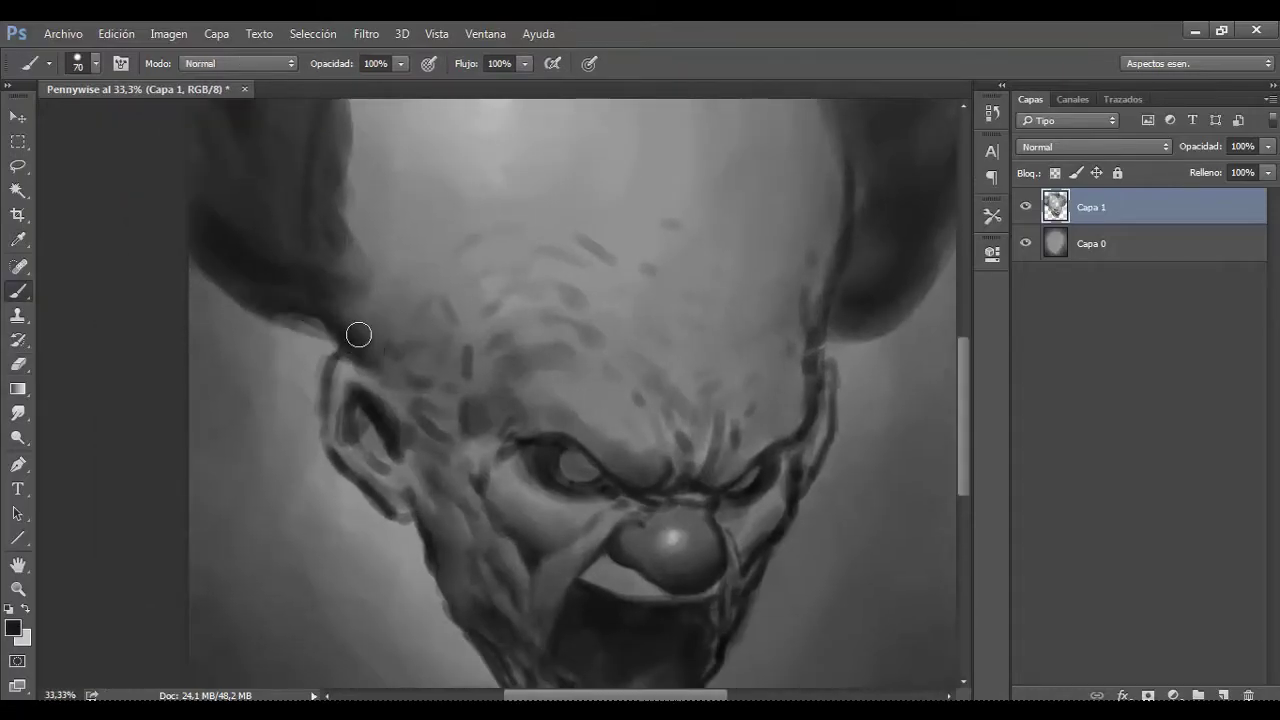
pyautogui.scroll(-1, 359, 335)
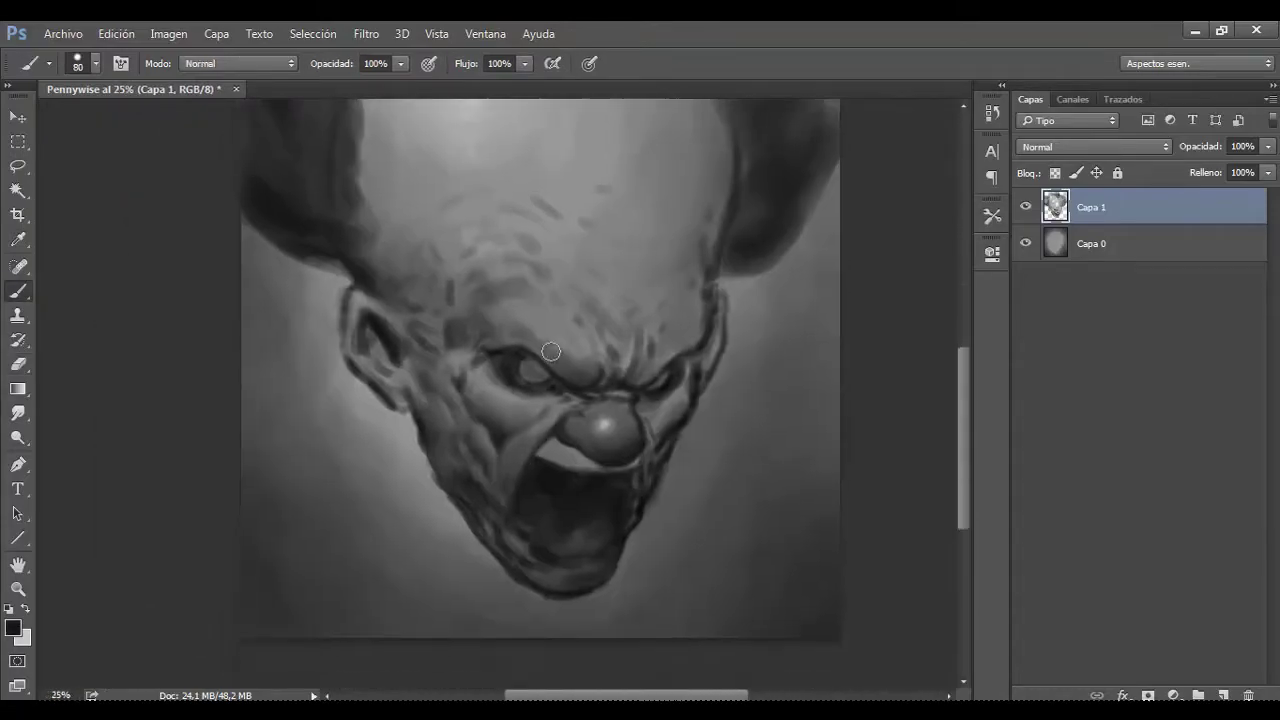
pyautogui.scroll(3, 521, 302)
pyautogui.press(']')
pyautogui.keyDown('alt'); pyautogui.click(521, 302); pyautogui.keyUp('alt')
pyautogui.press('[')
pyautogui.press('[')
pyautogui.press('[')
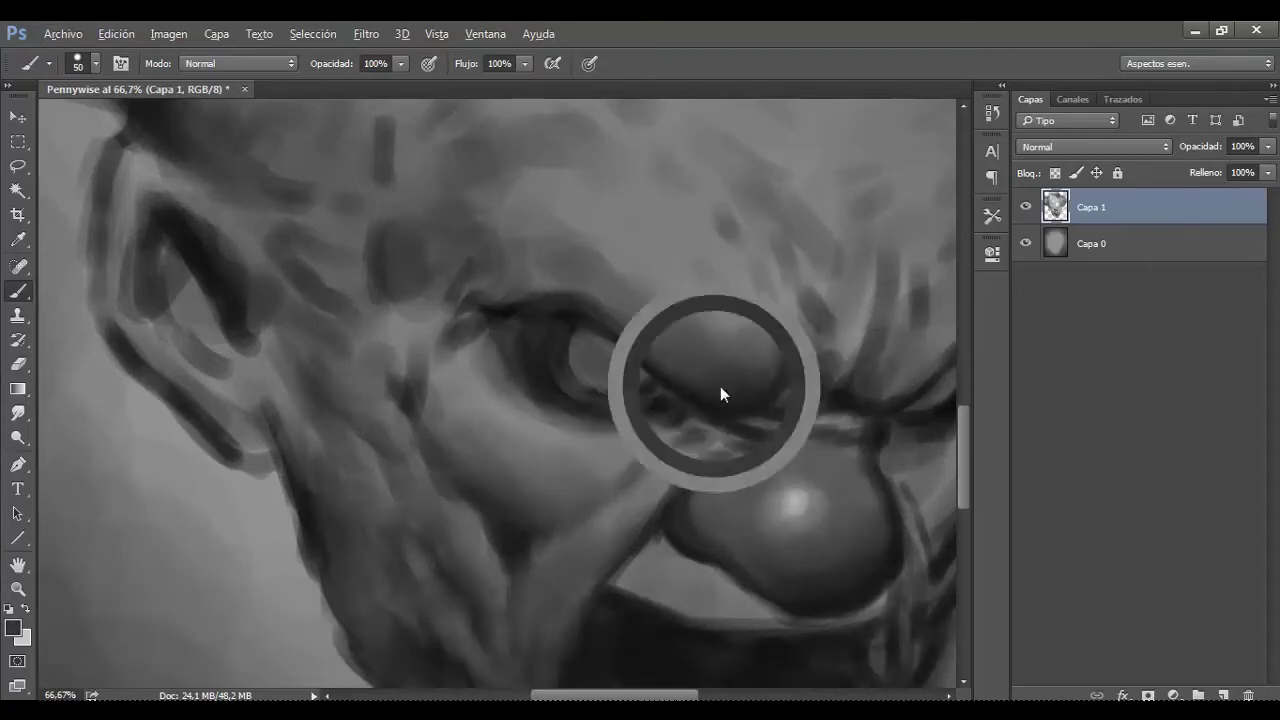
pyautogui.press(']')
pyautogui.press(']')
pyautogui.press(']')
pyautogui.moveTo(534, 208)
pyautogui.mouseDown()
pyautogui.moveTo(557, 273)
pyautogui.moveTo(523, 277)
pyautogui.moveTo(560, 300)
pyautogui.mouseUp()
pyautogui.press(']')
pyautogui.keyDown('alt'); pyautogui.click(580, 302); pyautogui.keyUp('alt')
# Step: Darken the upper eyelid with a sampled dark tone and a smaller brush
pyautogui.keyDown('alt'); pyautogui.click(495, 418); pyautogui.keyUp('alt')
pyautogui.moveTo(480, 415)
pyautogui.mouseDown()
pyautogui.moveTo(514, 394)
pyautogui.moveTo(522, 440)
pyautogui.mouseUp()
pyautogui.press('[')
pyautogui.press('[')
pyautogui.press('[')
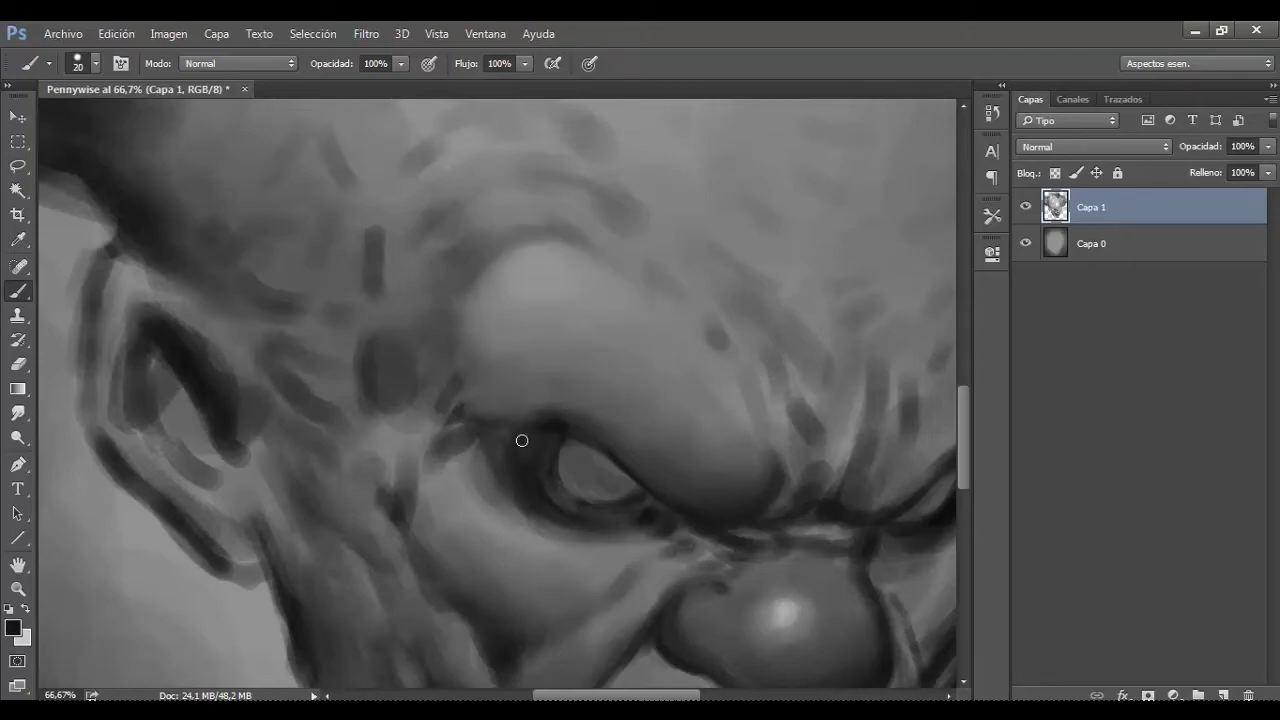
pyautogui.keyDown('alt'); pyautogui.click(529, 420); pyautogui.keyUp('alt')
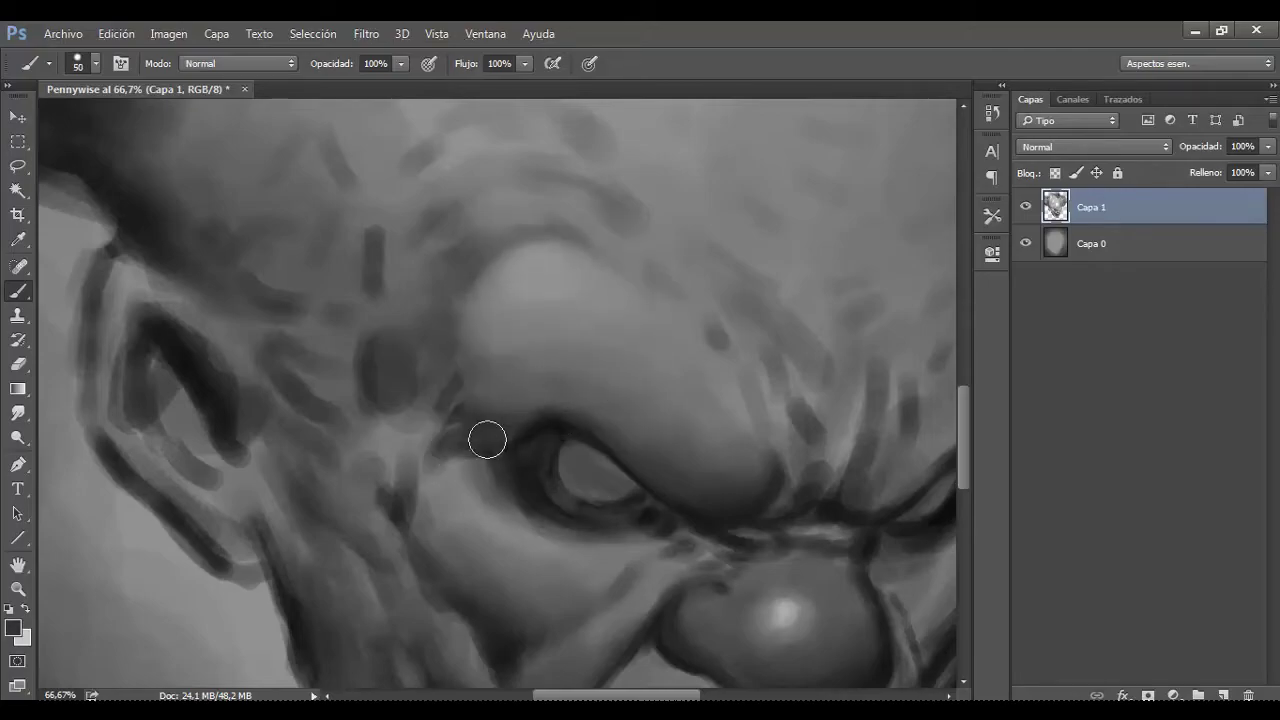
pyautogui.press(']')
pyautogui.press(']')
pyautogui.press(']')
pyautogui.hotkey('ctrl', '-')
pyautogui.keyDown('alt'); pyautogui.scroll(1, 509, 400); pyautogui.keyUp('alt')
pyautogui.keyDown('alt'); pyautogui.scroll(1, 537, 369); pyautogui.keyUp('alt')
# Step: Paint the white of the eye darker at close zoom, reframing the view on the eye
pyautogui.press('[')
pyautogui.press('[')
pyautogui.press('[')
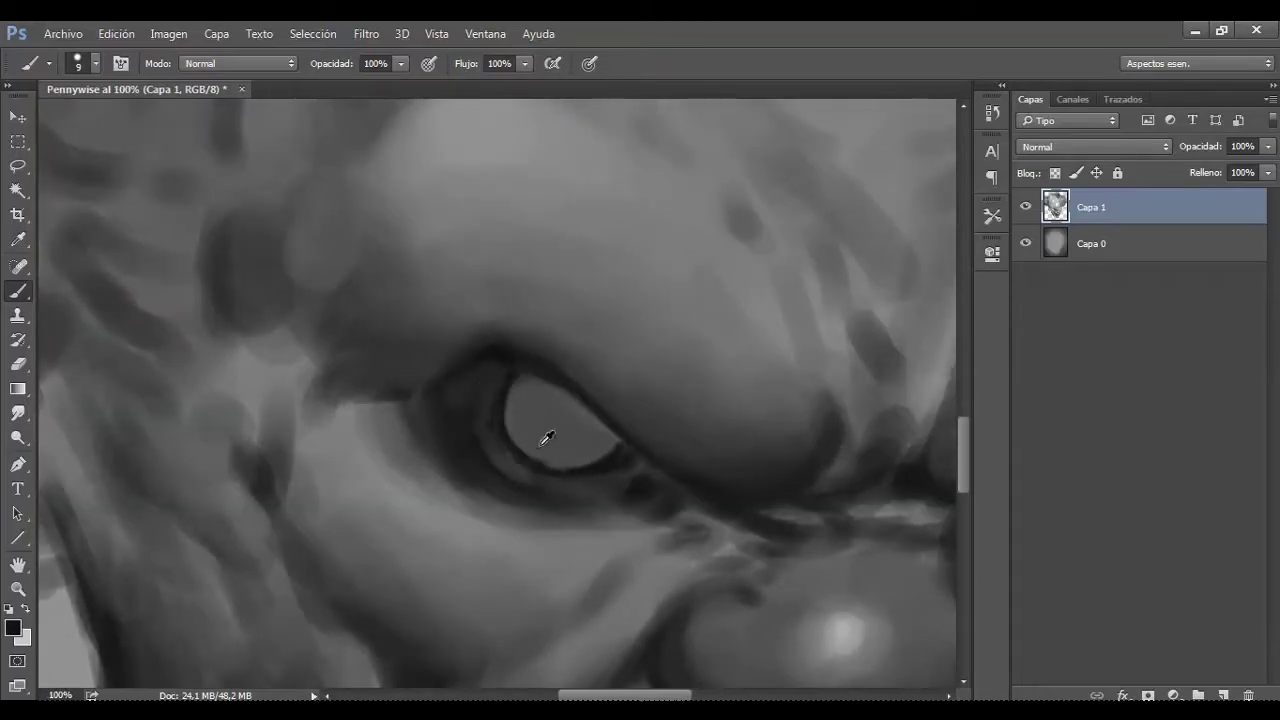
pyautogui.moveTo(601, 456); pyautogui.dragTo(517, 429)
pyautogui.moveTo(514, 349); pyautogui.dragTo(530, 385)
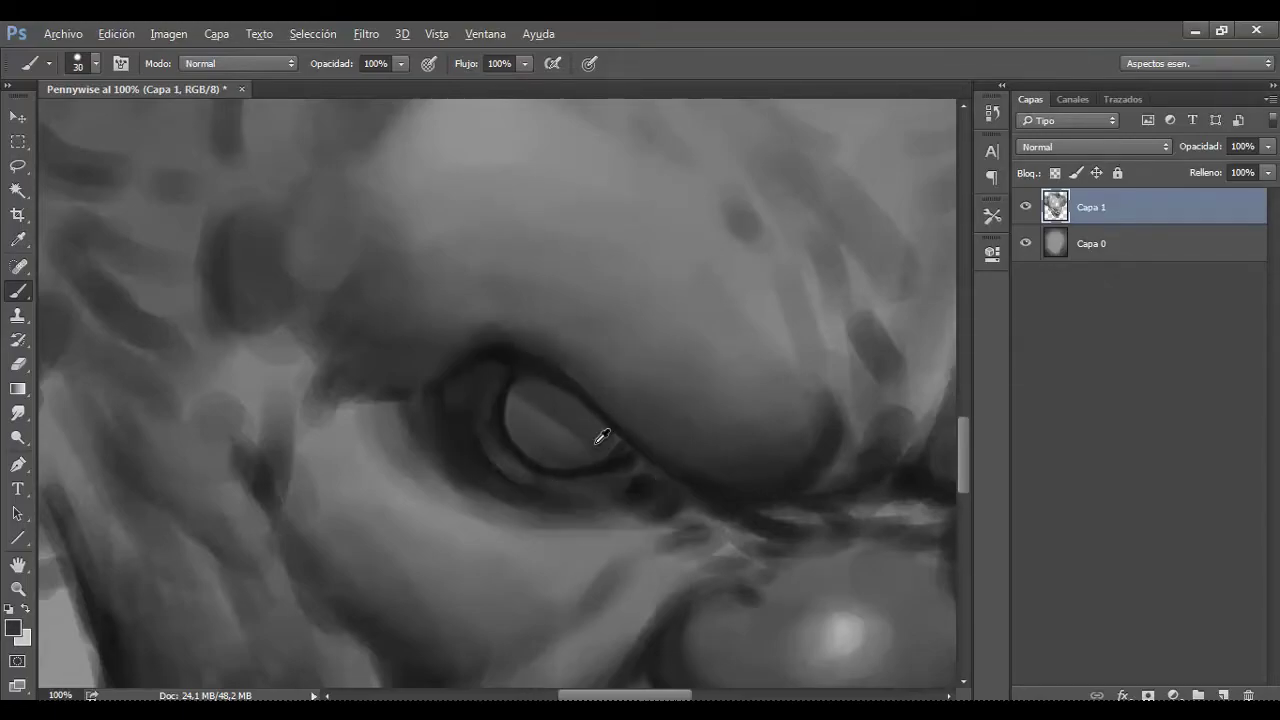
pyautogui.moveTo(567, 466); pyautogui.dragTo(482, 366)
pyautogui.press(']')
pyautogui.press(']')
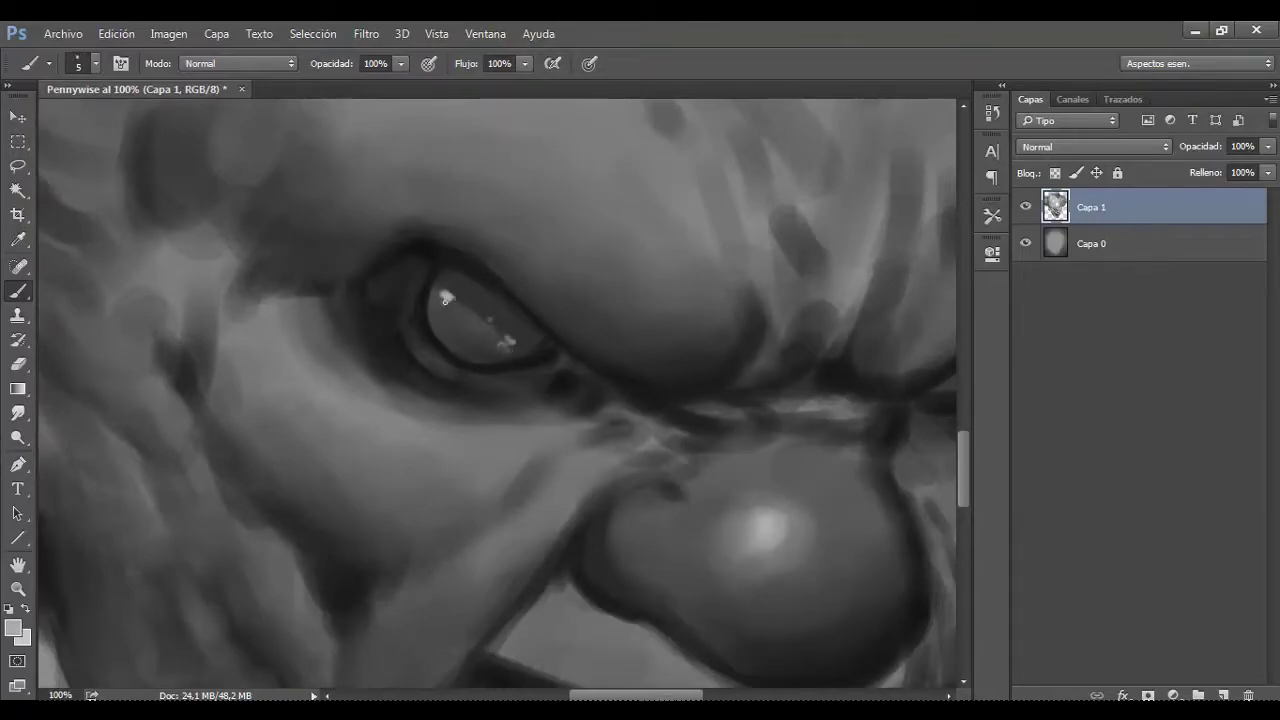
pyautogui.scroll(-3, 443, 313)
pyautogui.scroll(-1, 540, 330)
pyautogui.scroll(3, 636, 346)
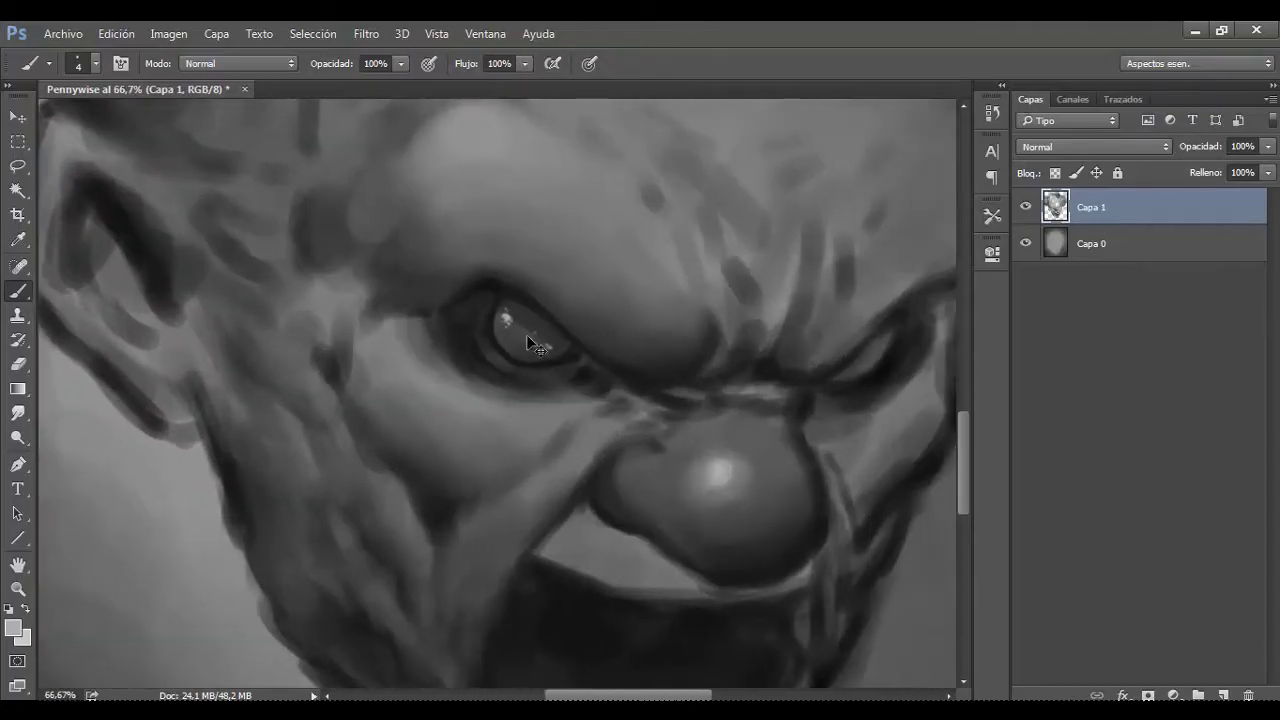
pyautogui.scroll(1, 630, 350)
pyautogui.press(']')
pyautogui.press(']')
pyautogui.press(']')
# Step: Add tiny bright catchlights with a small brush, then zoom out to the whole face
pyautogui.keyDown('alt'); pyautogui.click(628, 351); pyautogui.keyUp('alt')
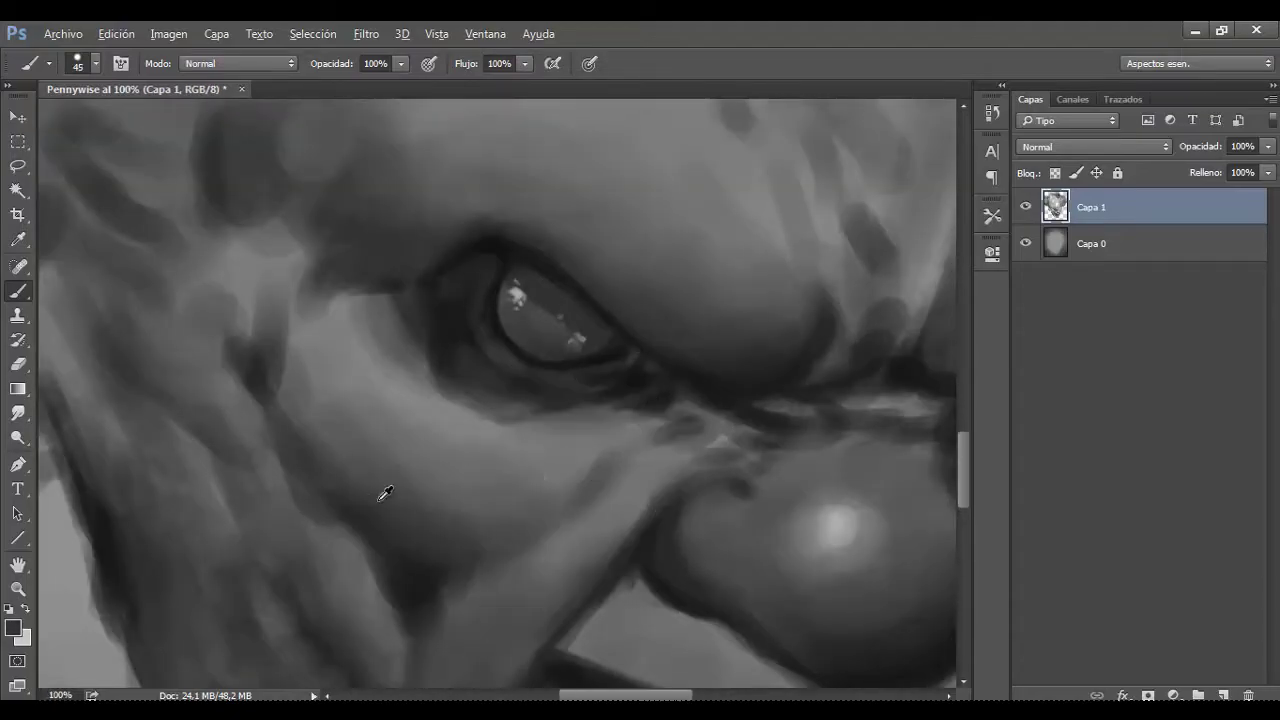
pyautogui.keyDown('alt'); pyautogui.click(383, 494); pyautogui.keyUp('alt')
pyautogui.press('[')
pyautogui.press('[')
pyautogui.press('[')
pyautogui.press('[')
pyautogui.press('d')
pyautogui.hotkey('ctrl', '-')
pyautogui.press(']')
pyautogui.press(']')
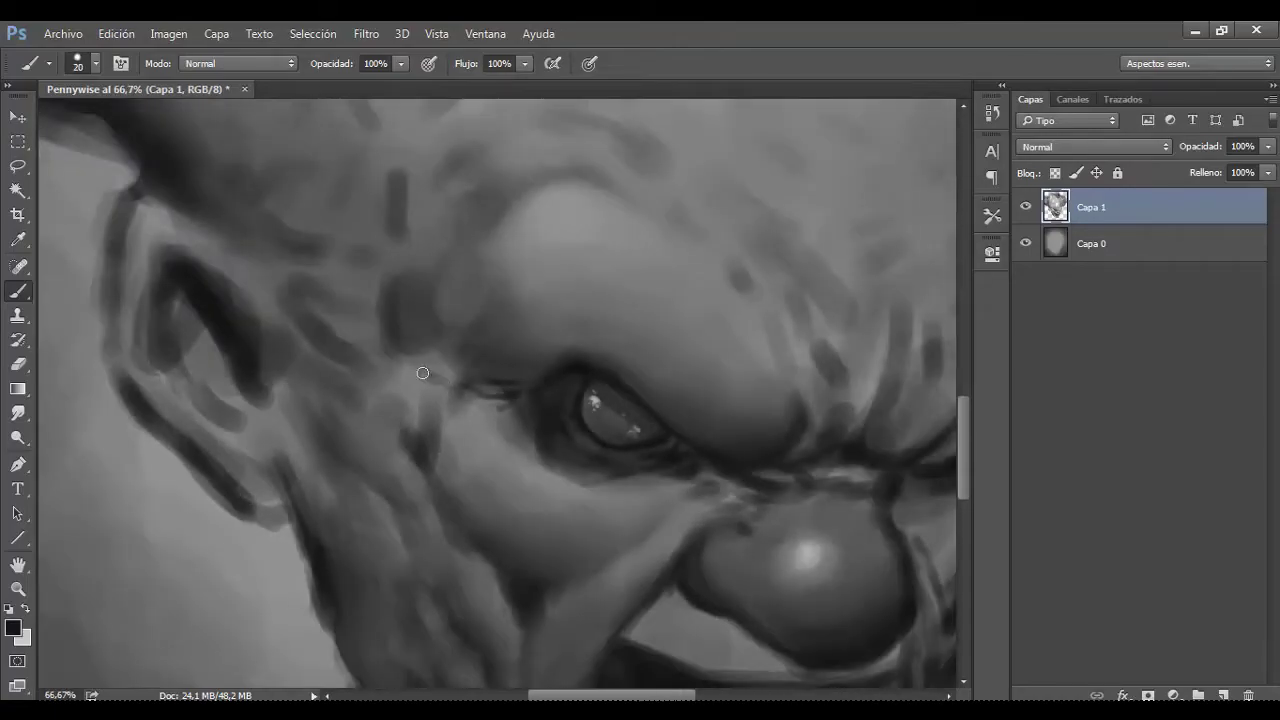
pyautogui.hscroll(1, 740, 460)
pyautogui.hscroll(3, 800, 430)
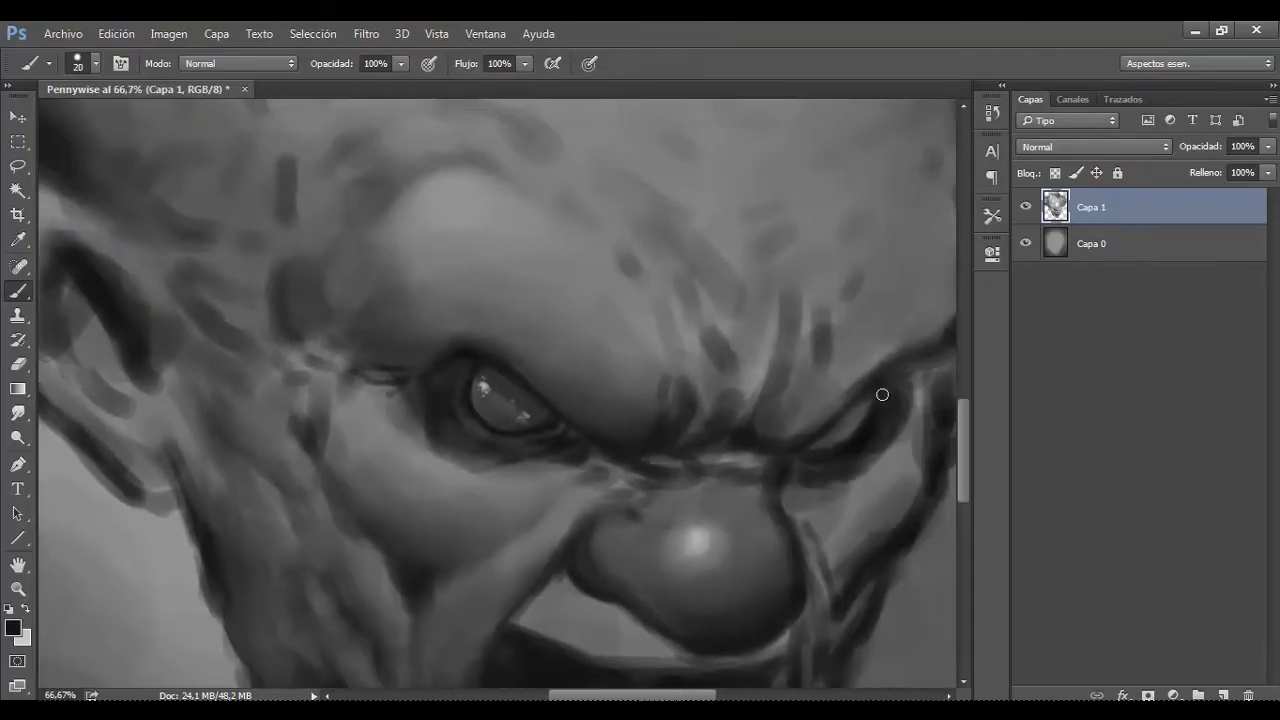
pyautogui.hotkey('ctrl', '+')
pyautogui.press(']')
pyautogui.press('[')
pyautogui.press('[')
pyautogui.press('[')
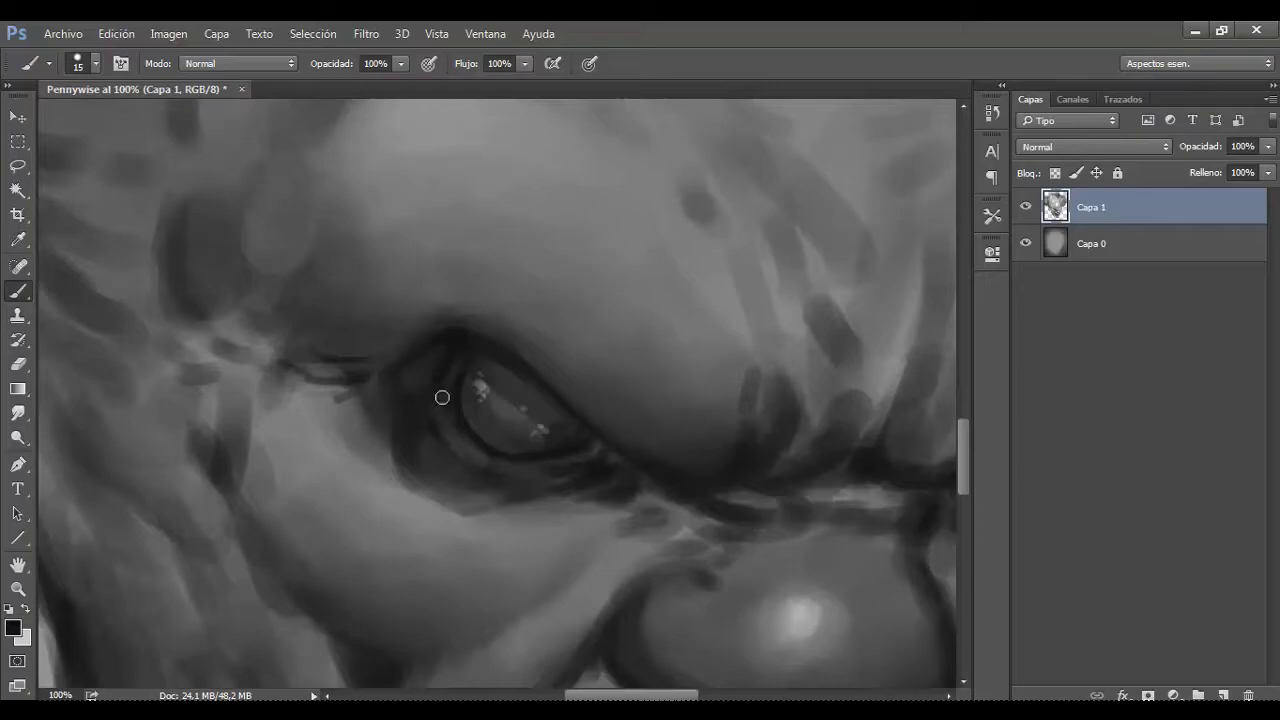
pyautogui.hotkey('ctrl', '-')
pyautogui.hotkey('ctrl', '-')
pyautogui.hotkey('ctrl', '-')
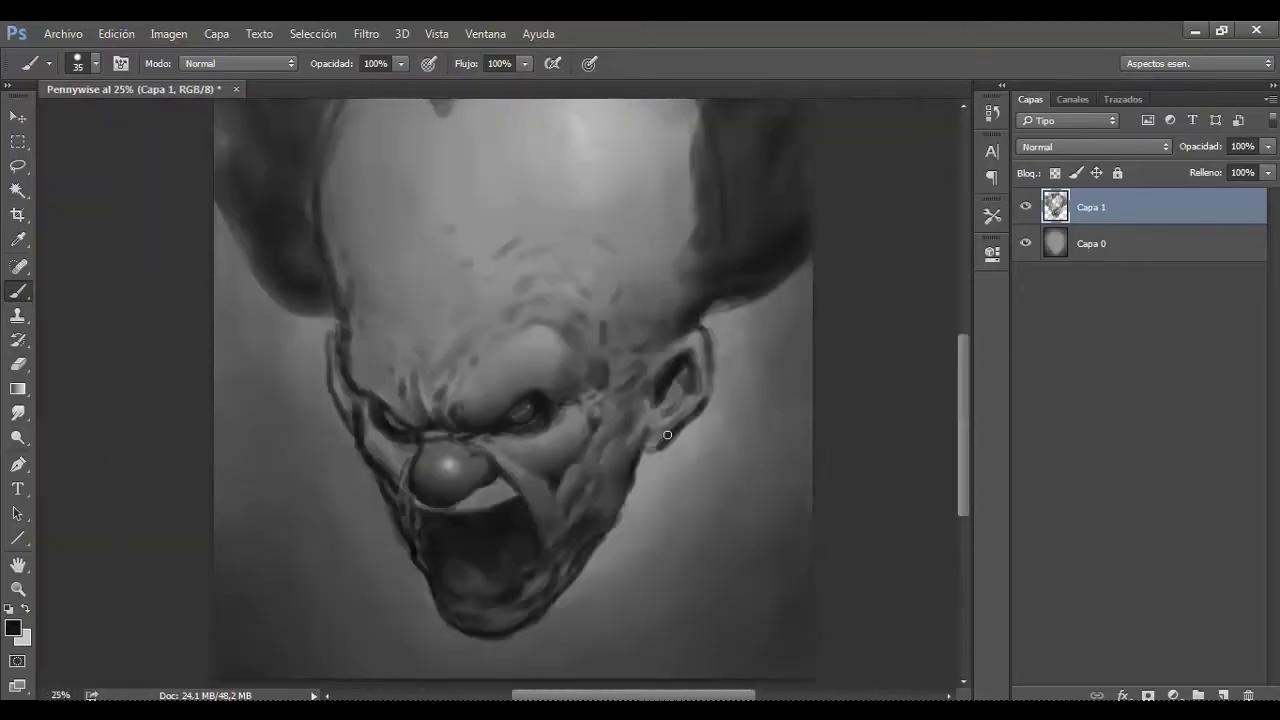
# Step: Smooth and darken the forehead, brow and nose-side strokes
pyautogui.hotkey('ctrl', '+')
pyautogui.scroll(2, 549, 386)
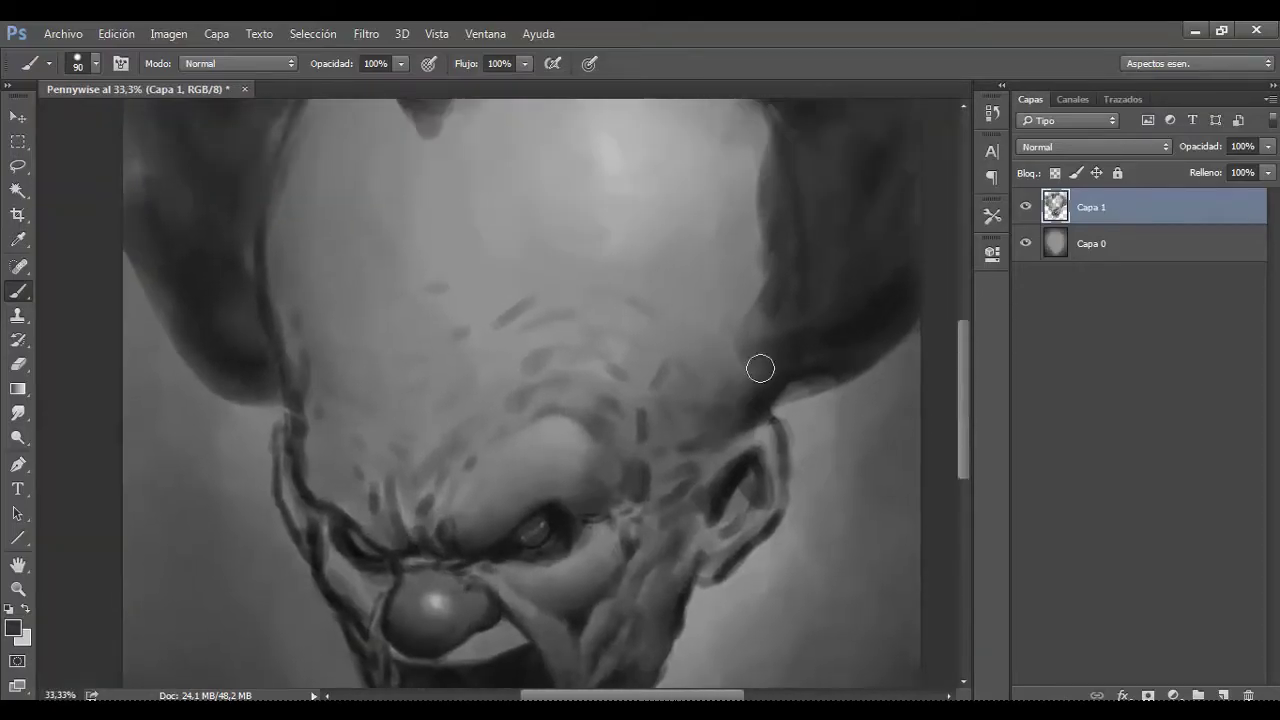
pyautogui.moveTo(725, 404)
pyautogui.mouseDown()
pyautogui.moveTo(606, 383)
pyautogui.moveTo(714, 349)
pyautogui.moveTo(597, 383)
pyautogui.moveTo(579, 497)
pyautogui.mouseUp()
pyautogui.press(']')
pyautogui.press(']')
pyautogui.press(']')
pyautogui.hotkey('ctrl', '-')
pyautogui.hotkey('ctrl', '+')
pyautogui.press('[')
pyautogui.moveTo(511, 378)
pyautogui.mouseDown()
pyautogui.moveTo(471, 400)
pyautogui.moveTo(394, 363)
pyautogui.moveTo(377, 431)
pyautogui.moveTo(418, 501)
pyautogui.mouseUp()
pyautogui.press('[')
pyautogui.press('[')
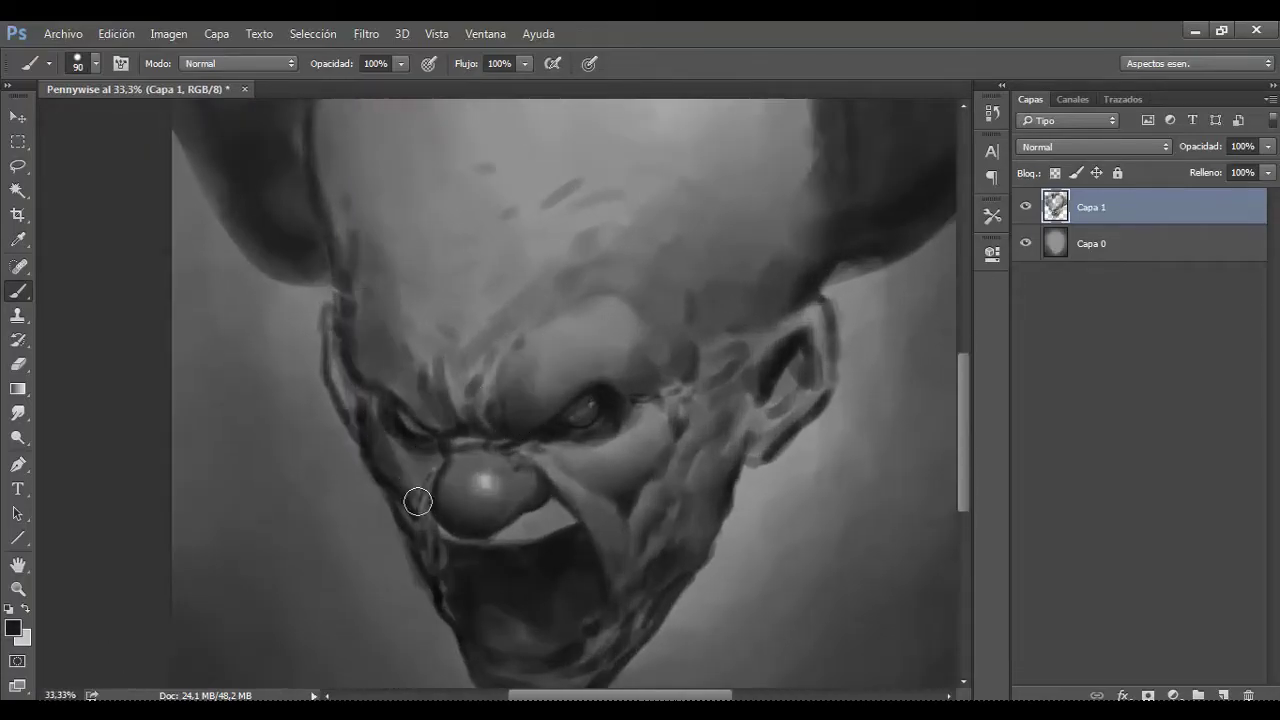
pyautogui.moveTo(352, 387); pyautogui.dragTo(371, 300)
# Step: Repaint the skull's left edge in a darker sampled grey and add empty layer Capa 2
pyautogui.scroll(2, 371, 243)
pyautogui.hotkey('ctrl', '-')
pyautogui.hotkey('ctrl', '-')
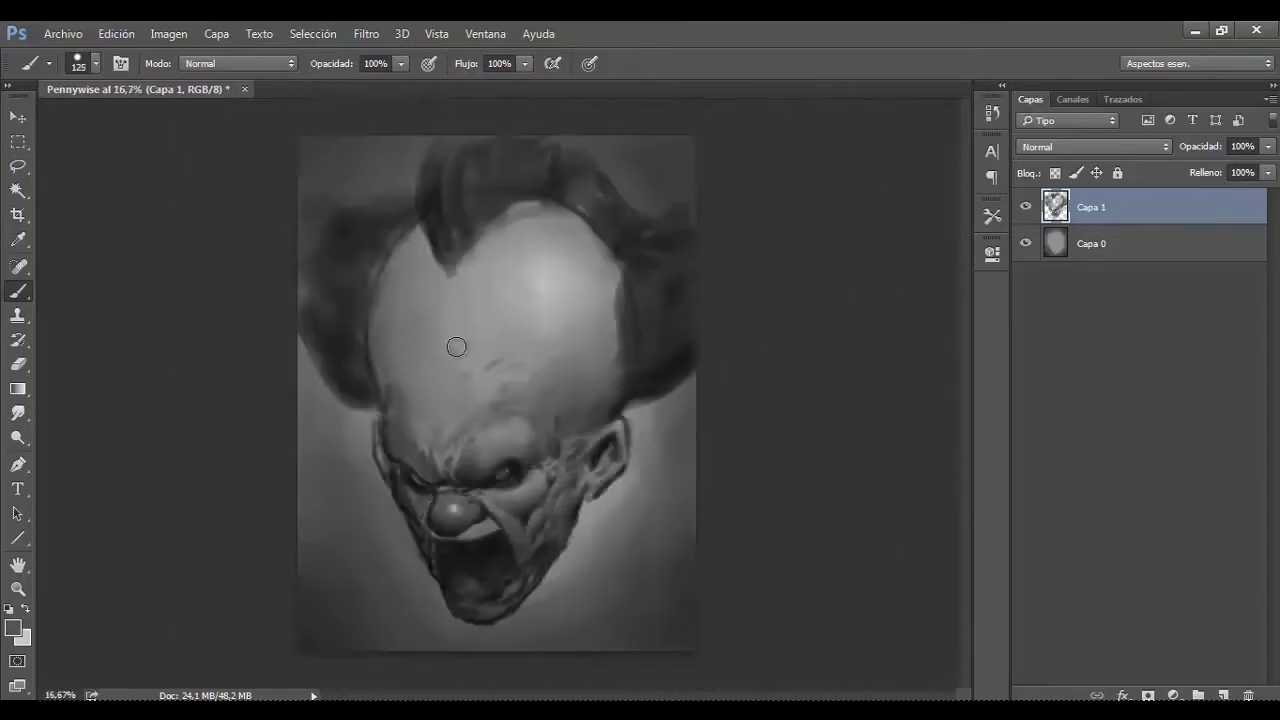
pyautogui.hotkey('ctrl', '+')
pyautogui.press(']')
pyautogui.press(']')
pyautogui.press(']')
pyautogui.press(']')
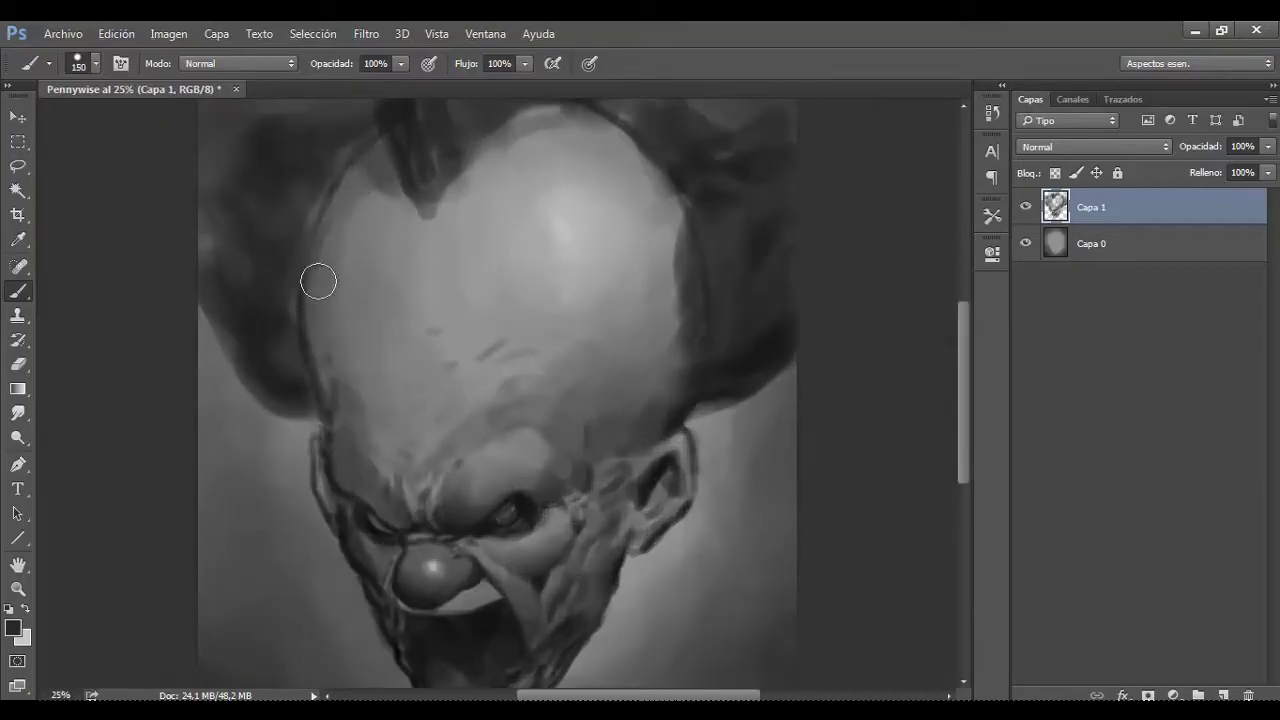
pyautogui.moveTo(317, 280); pyautogui.dragTo(318, 370)
pyautogui.keyDown('alt'); pyautogui.click(353, 210); pyautogui.keyUp('alt')
pyautogui.press(']')
pyautogui.press(']')
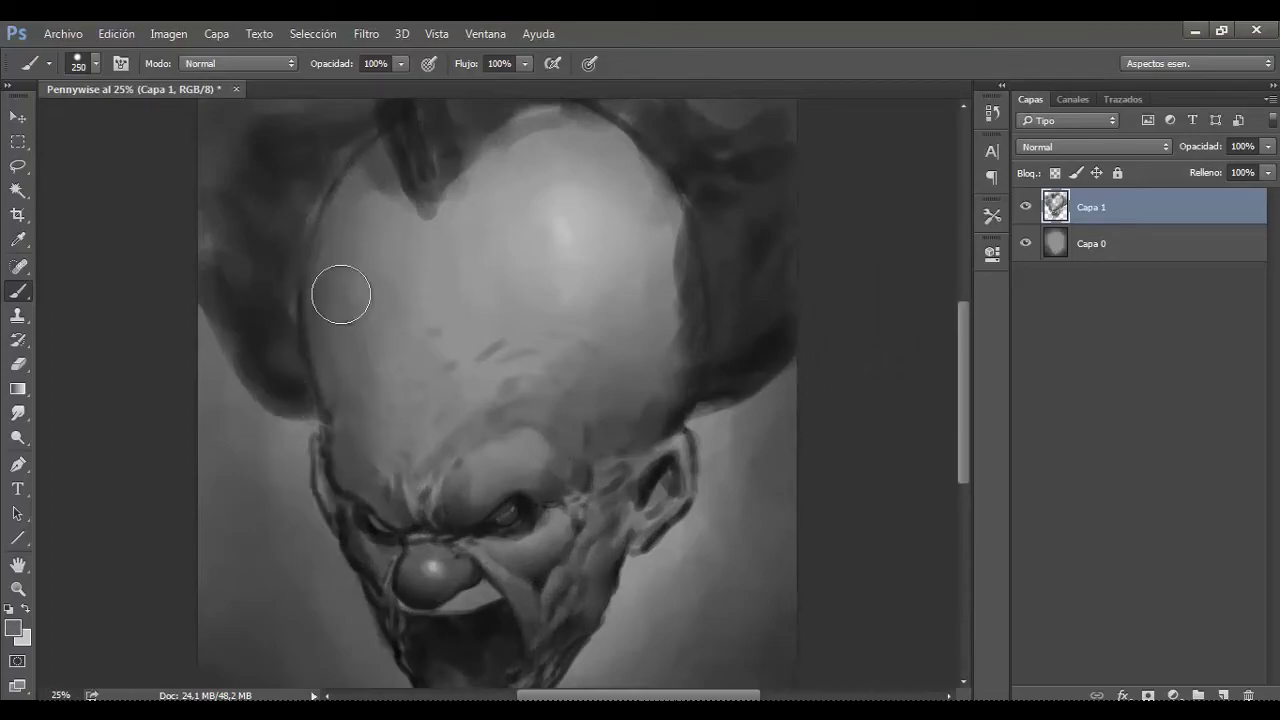
pyautogui.hotkey('ctrl', '-')
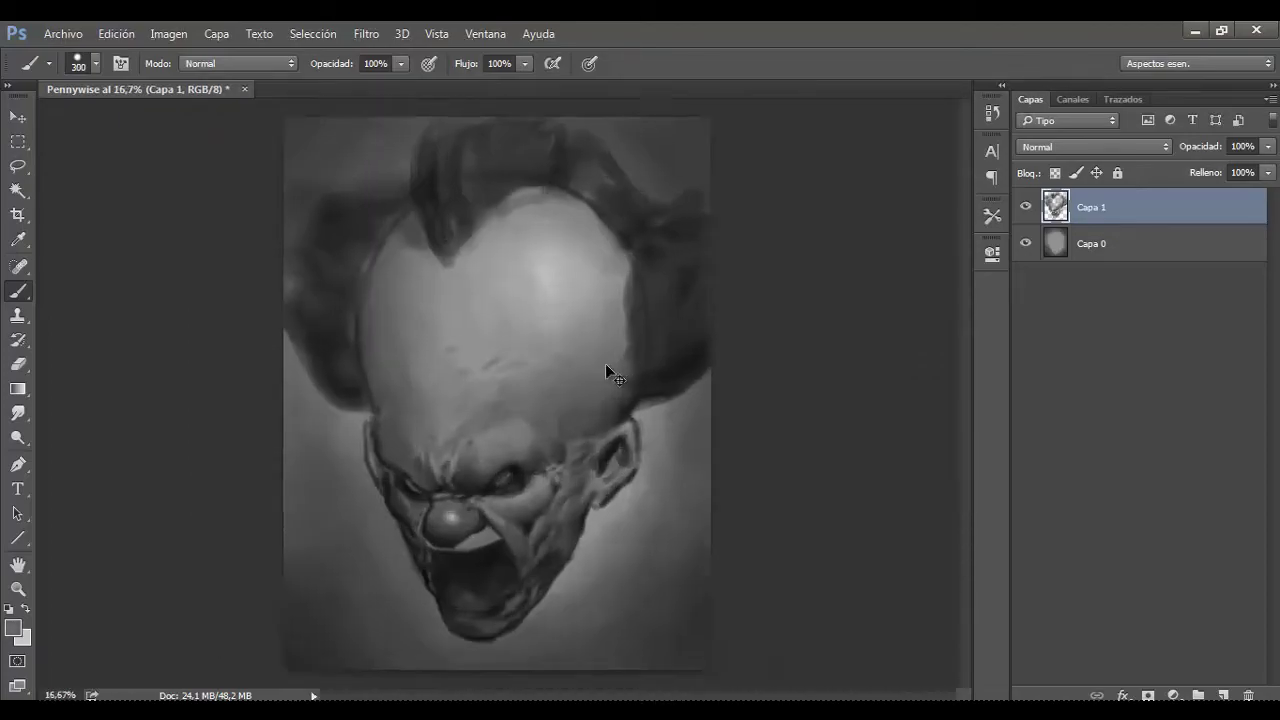
pyautogui.hotkey('ctrl', '+')
pyautogui.hotkey('ctrl', 'shift', 'alt', 'n')
pyautogui.rightClick(503, 305)
# Step: Start a transform on the painting, then cancel it and select only Capa 1
pyautogui.click(543, 391)
pyautogui.moveTo(497, 135); pyautogui.dragTo(499, 135)
pyautogui.rightClick(509, 189)
pyautogui.click(1100, 243)
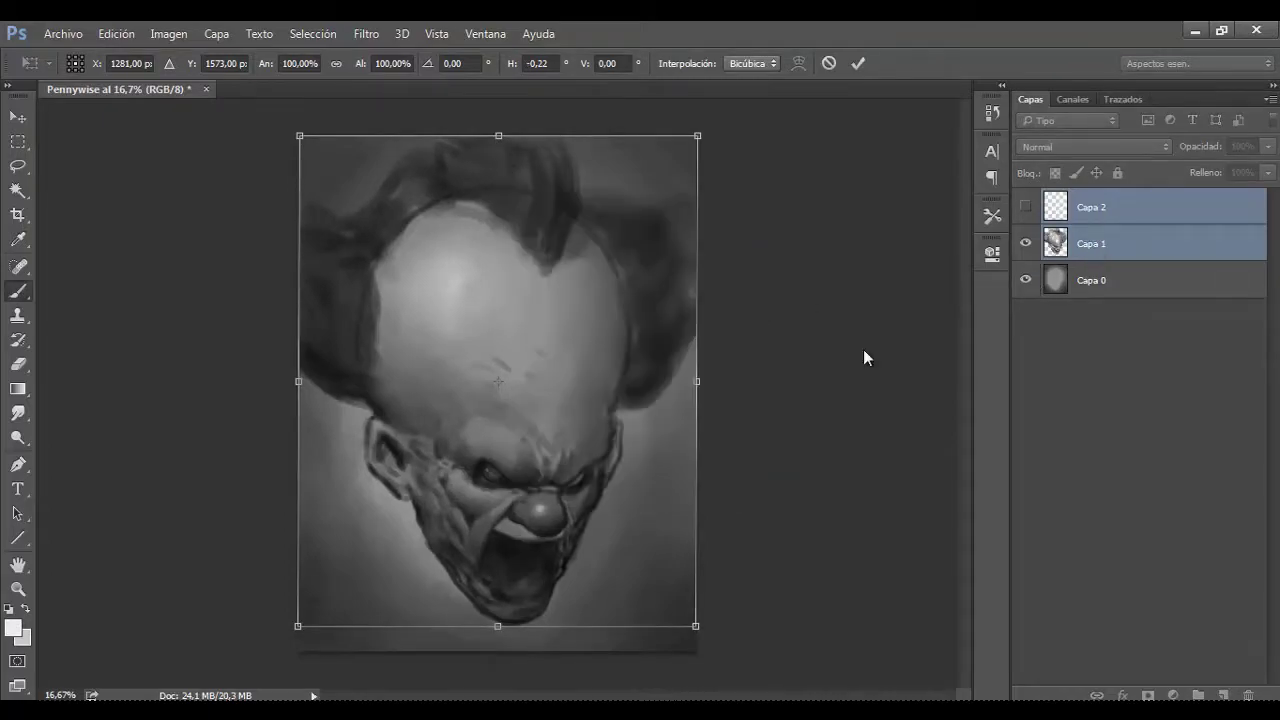
pyautogui.press('Escape')
# Step: Warp Capa 1 with Deformar, bulging the head top upward and pulling the top corners down
pyautogui.hotkey('ctrl', 't')
pyautogui.rightClick(510, 290)
pyautogui.click(571, 432)
pyautogui.moveTo(508, 233); pyautogui.dragTo(512, 178)
pyautogui.moveTo(298, 135); pyautogui.dragTo(302, 201)
pyautogui.moveTo(696, 135); pyautogui.dragTo(697, 190)
pyautogui.moveTo(502, 239); pyautogui.dragTo(537, 440)
pyautogui.moveTo(695, 185); pyautogui.dragTo(650, 184)
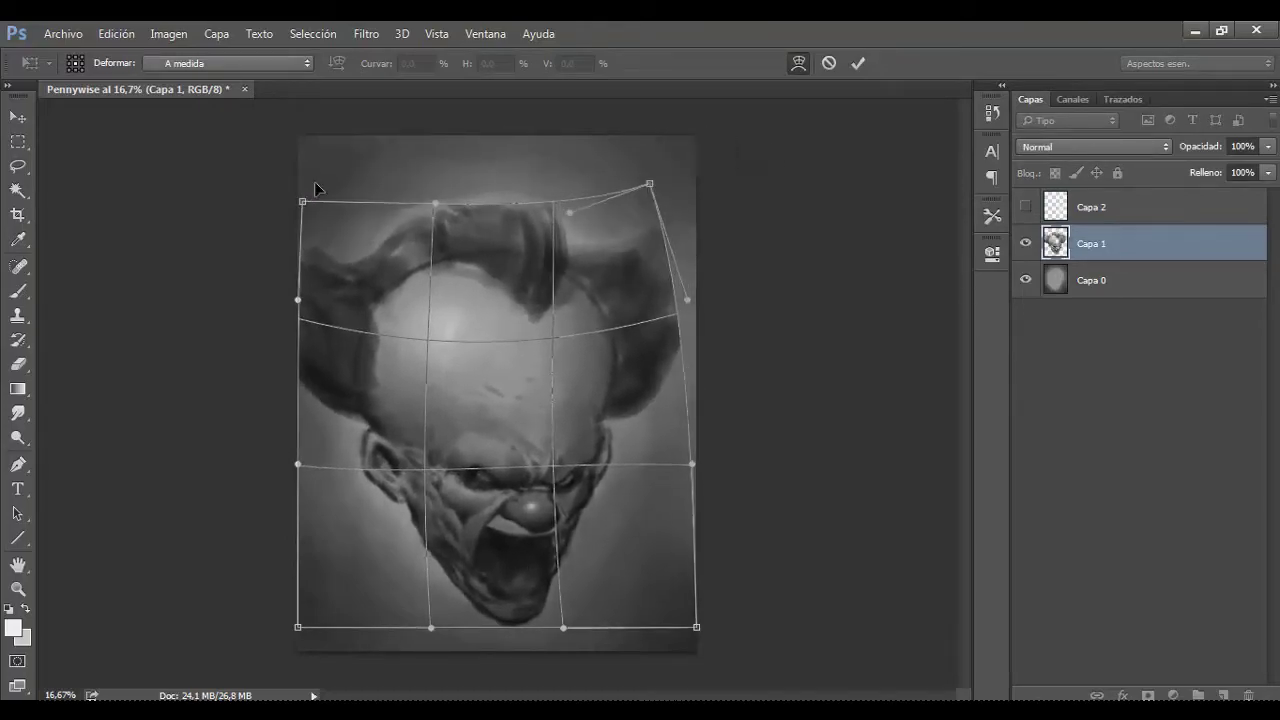
pyautogui.moveTo(302, 201); pyautogui.dragTo(322, 192)
# Step: Reshape the hair at the top of the warp and commit it
pyautogui.hotkey('ctrl', '+')
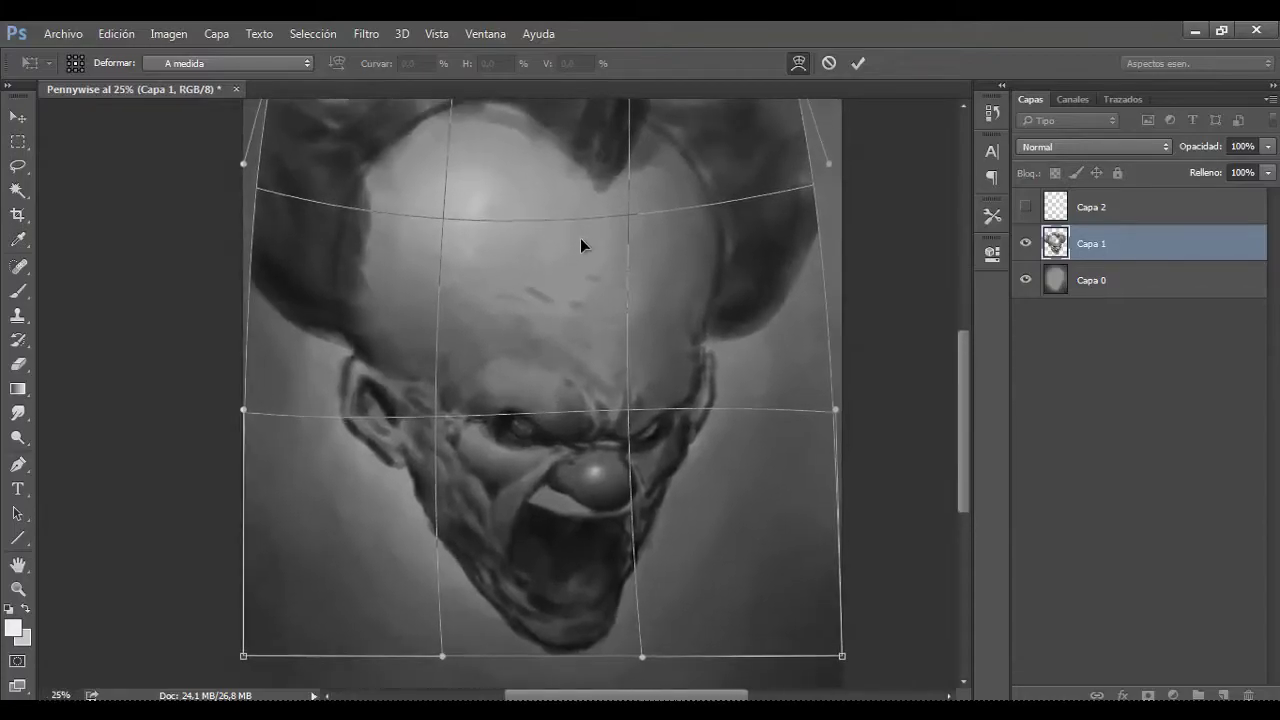
pyautogui.scroll(1, 327, 345)
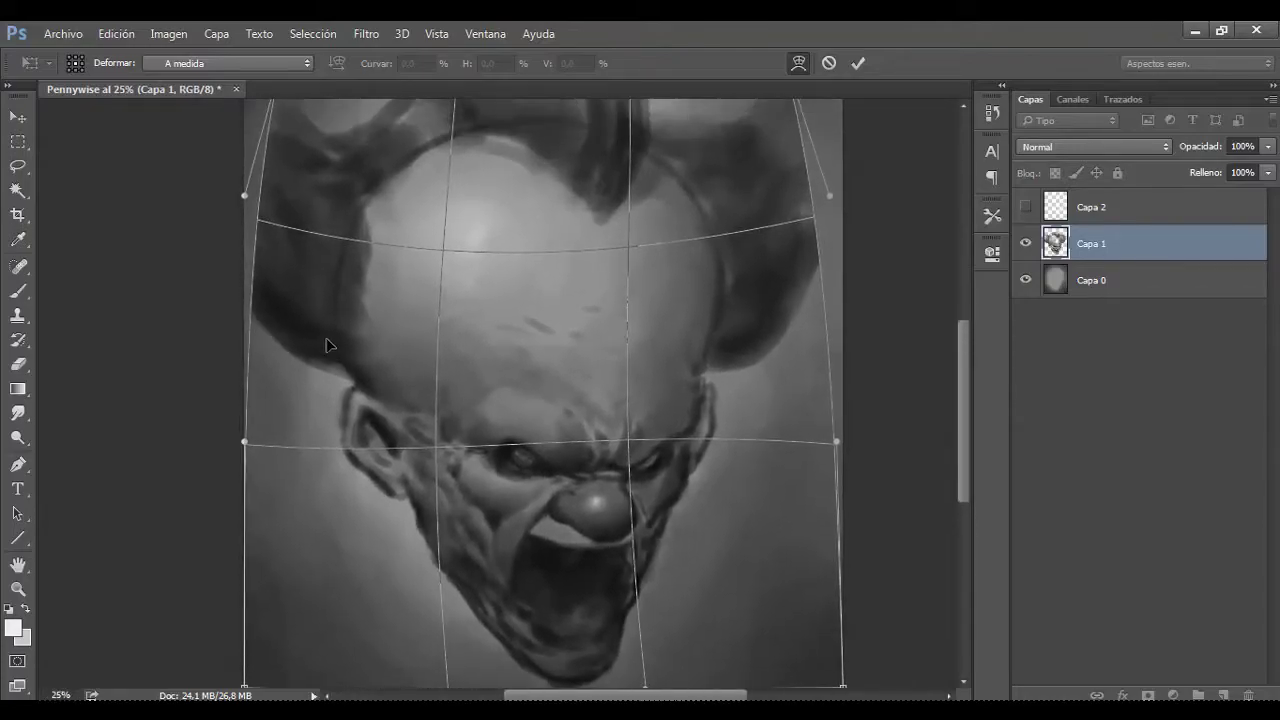
pyautogui.scroll(2, 791, 357)
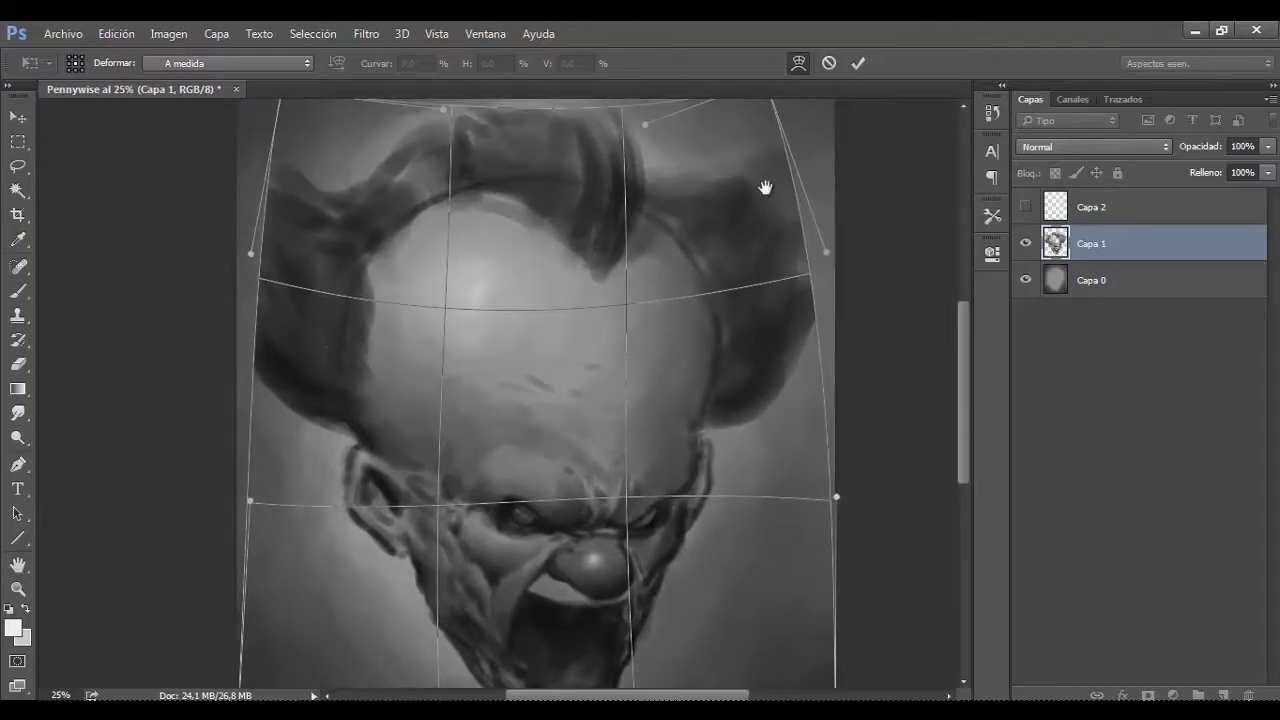
pyautogui.hotkey('ctrl', '-')
pyautogui.moveTo(528, 195); pyautogui.dragTo(510, 190)
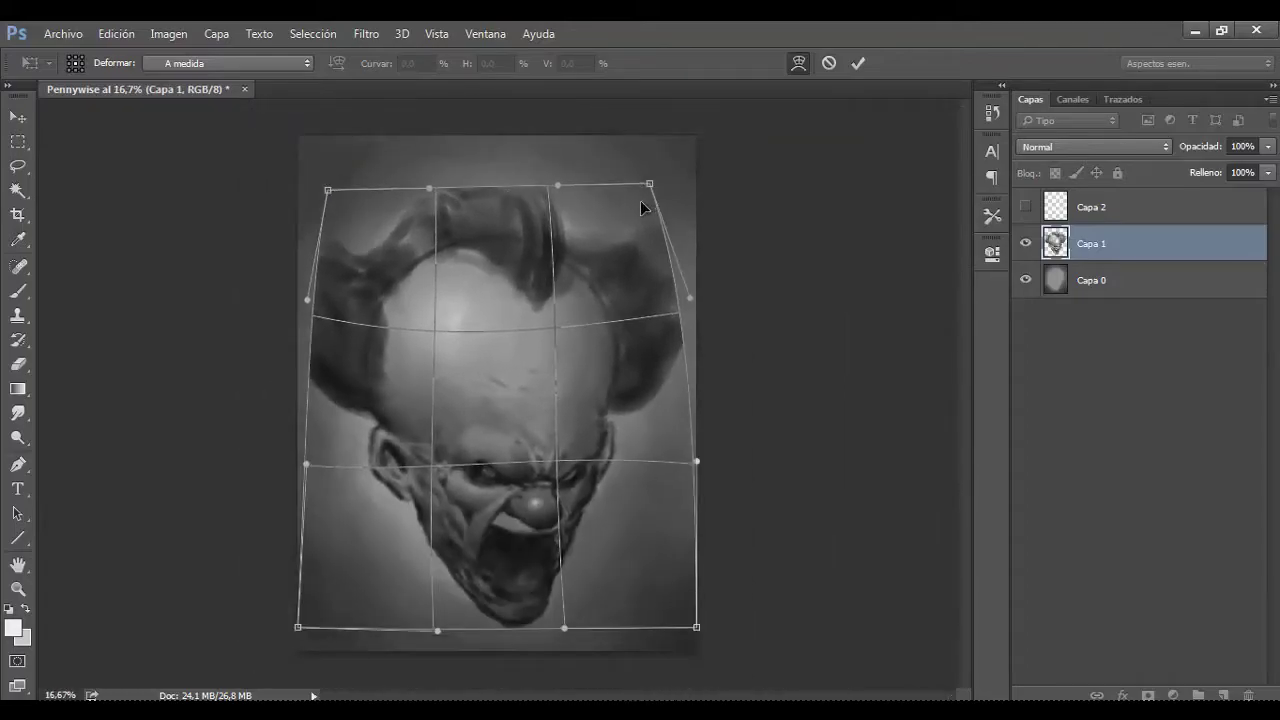
pyautogui.press('Return')
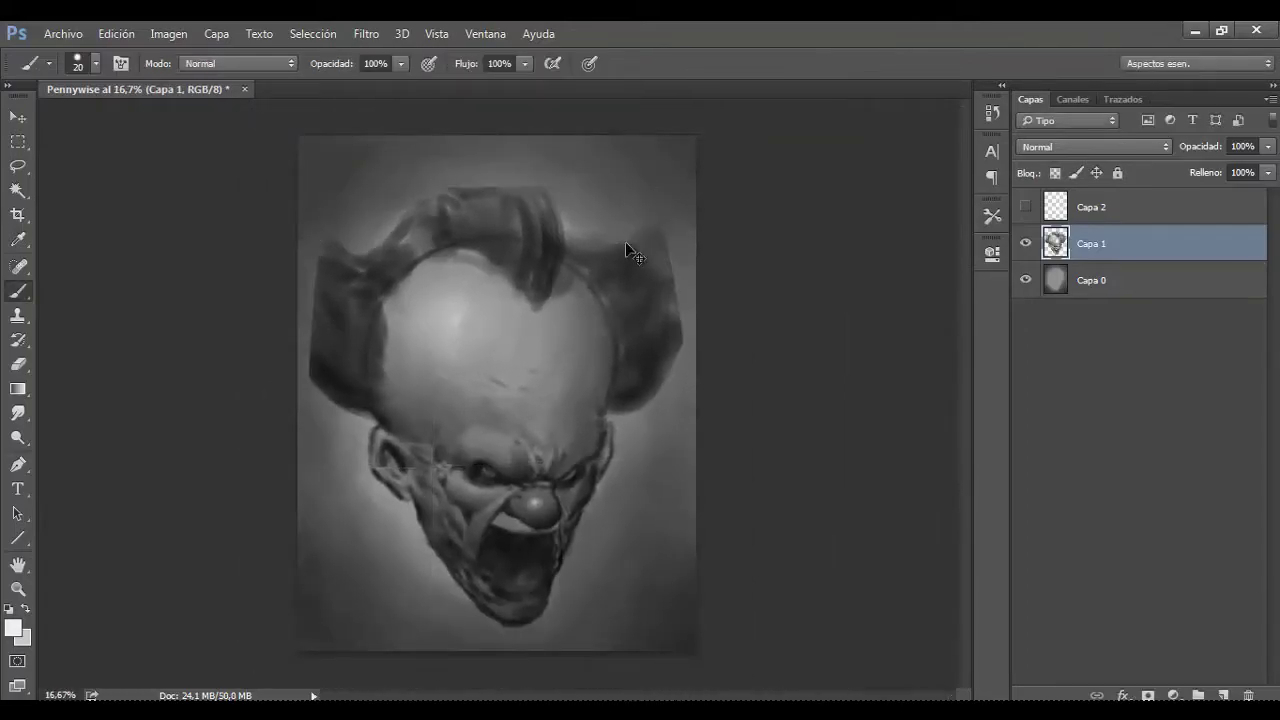
# Step: Darken the right hair mass and extend the top tuft upward
pyautogui.hotkey('ctrl', 'z')
pyautogui.hotkey('ctrl', 'z')
pyautogui.hotkey('ctrl', '+')
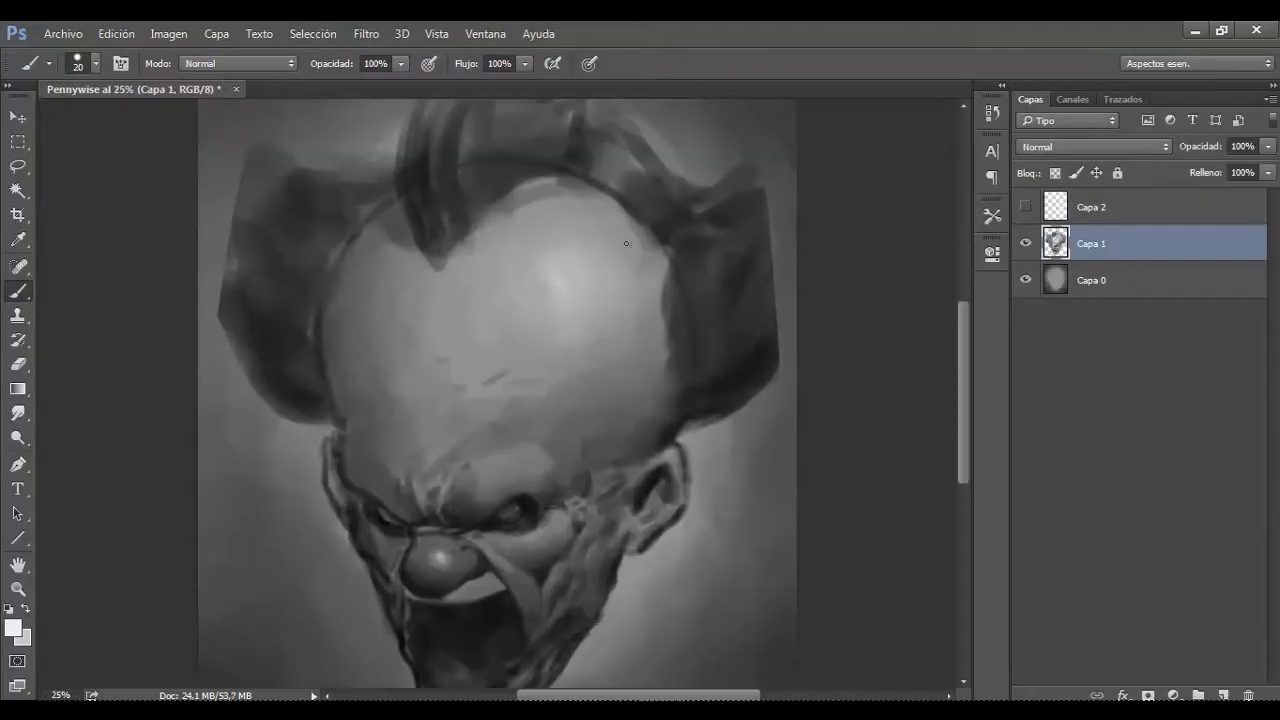
pyautogui.moveTo(777, 351); pyautogui.dragTo(734, 306)
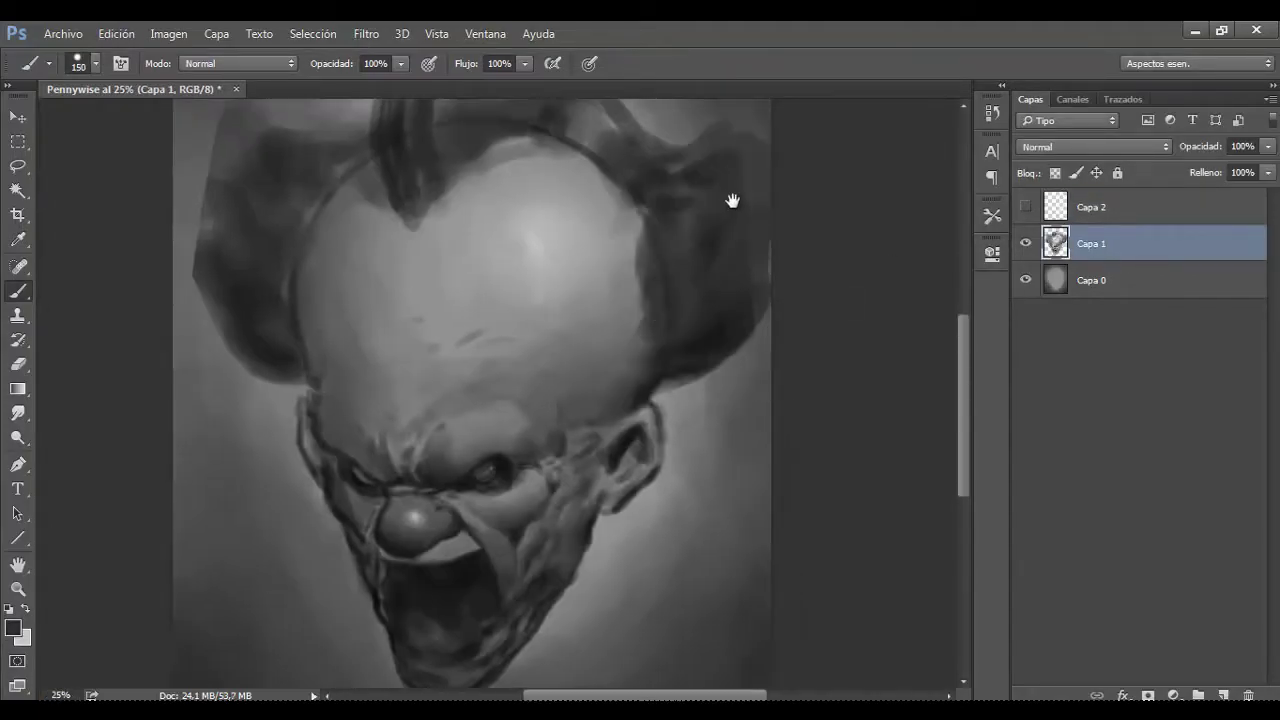
pyautogui.moveTo(734, 200); pyautogui.dragTo(703, 323)
pyautogui.moveTo(722, 442)
pyautogui.mouseDown()
pyautogui.moveTo(746, 300)
pyautogui.moveTo(730, 240)
pyautogui.mouseUp()
pyautogui.moveTo(745, 365); pyautogui.dragTo(720, 266)
pyautogui.moveTo(403, 235)
pyautogui.mouseDown()
pyautogui.moveTo(450, 150)
pyautogui.moveTo(509, 166)
pyautogui.moveTo(409, 189)
pyautogui.mouseUp()
# Step: Darken and extend the left hair mass to the edge, erasing to lighten its upper part
pyautogui.press(']')
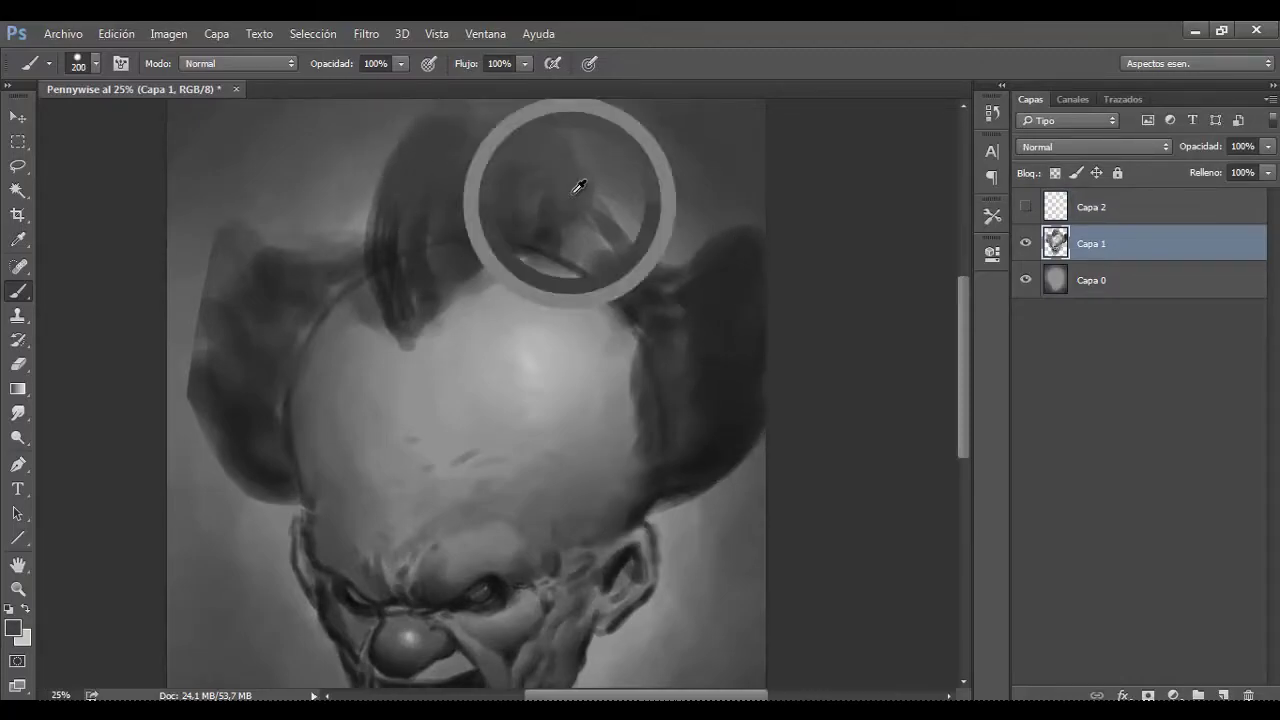
pyautogui.scroll(2, 252, 484)
pyautogui.keyDown('alt'); pyautogui.click(252, 484); pyautogui.keyUp('alt')
pyautogui.moveTo(252, 484)
pyautogui.mouseDown()
pyautogui.moveTo(214, 417)
pyautogui.moveTo(360, 300)
pyautogui.mouseUp()
pyautogui.press(']')
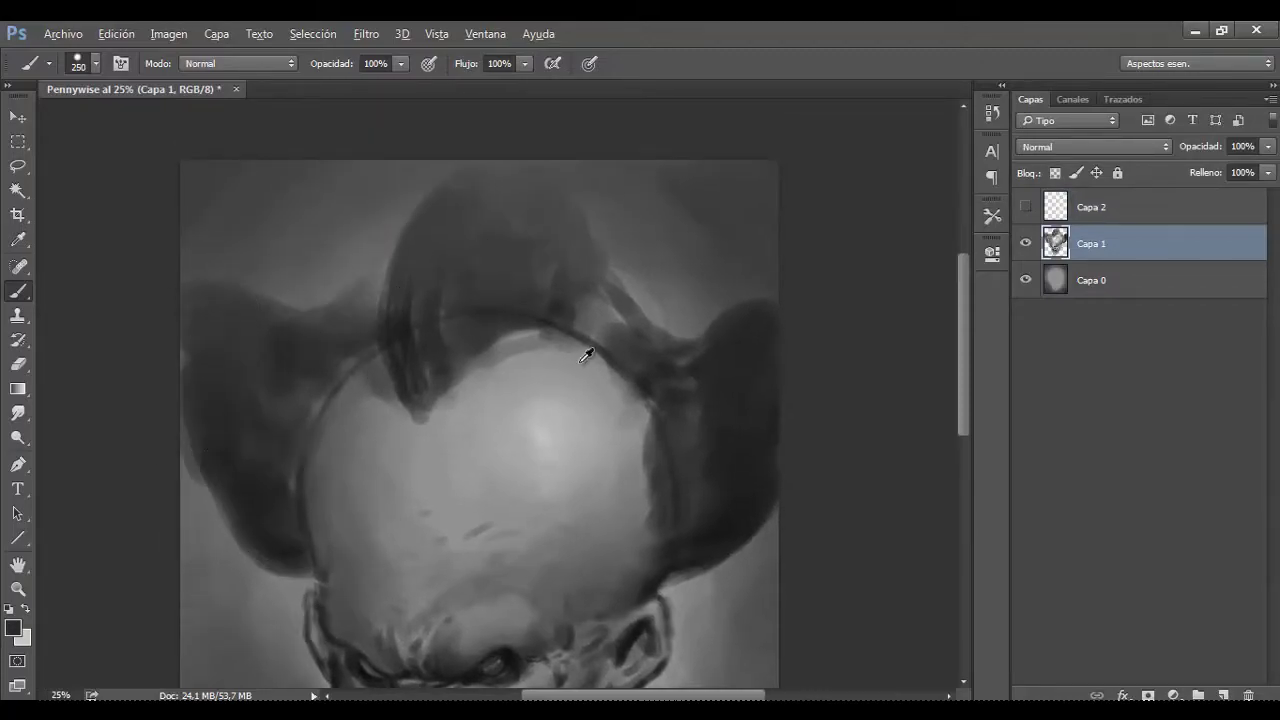
pyautogui.scroll(-2, 557, 337)
pyautogui.scroll(1, 557, 337)
pyautogui.press('e')
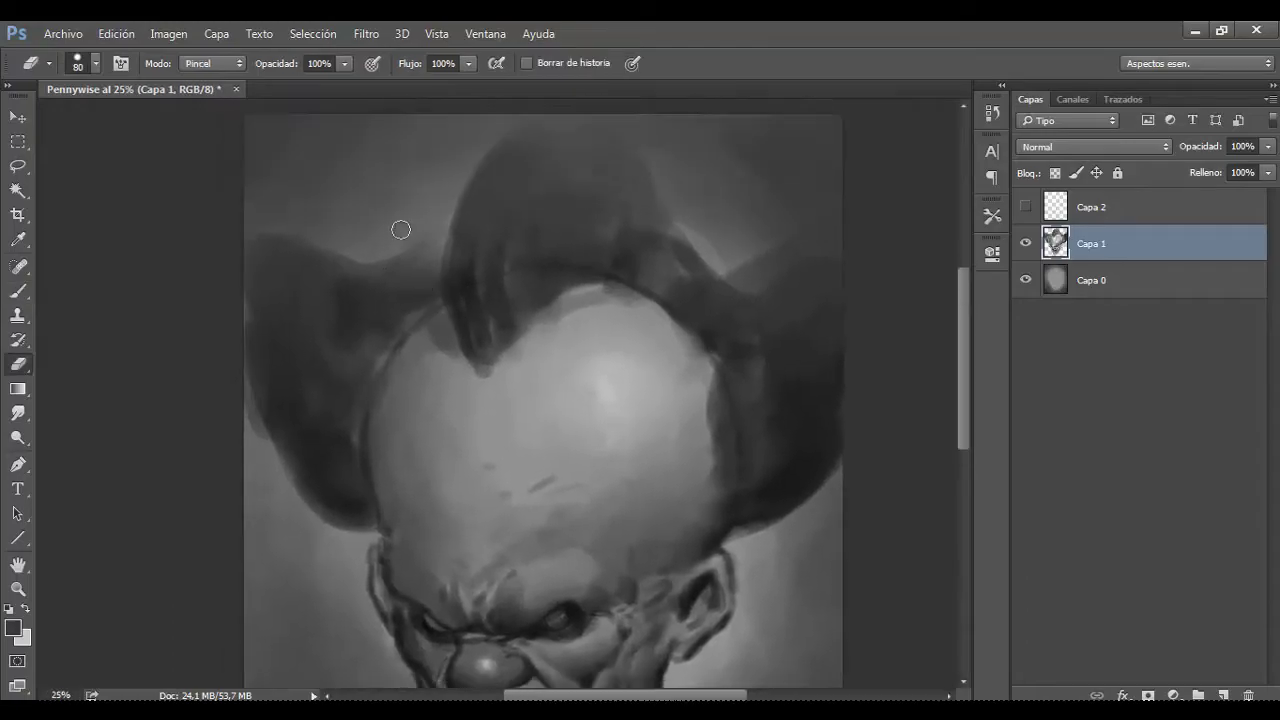
pyautogui.moveTo(406, 239); pyautogui.dragTo(263, 223)
pyautogui.press('b')
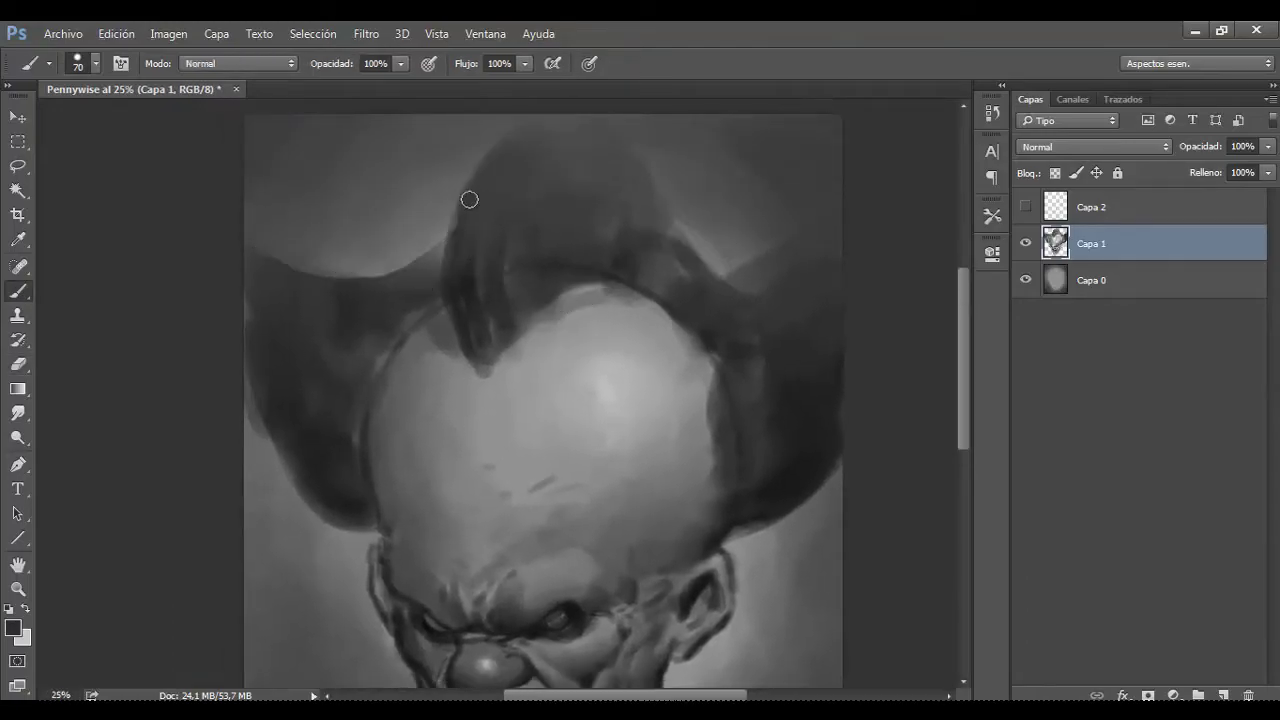
# Step: Refine the hair on the right side of the head with a smaller brush stroke
pyautogui.hscroll(-1, 409, 263)
pyautogui.press('e')
pyautogui.press('b')
pyautogui.press(']')
pyautogui.press(']')
pyautogui.press(']')
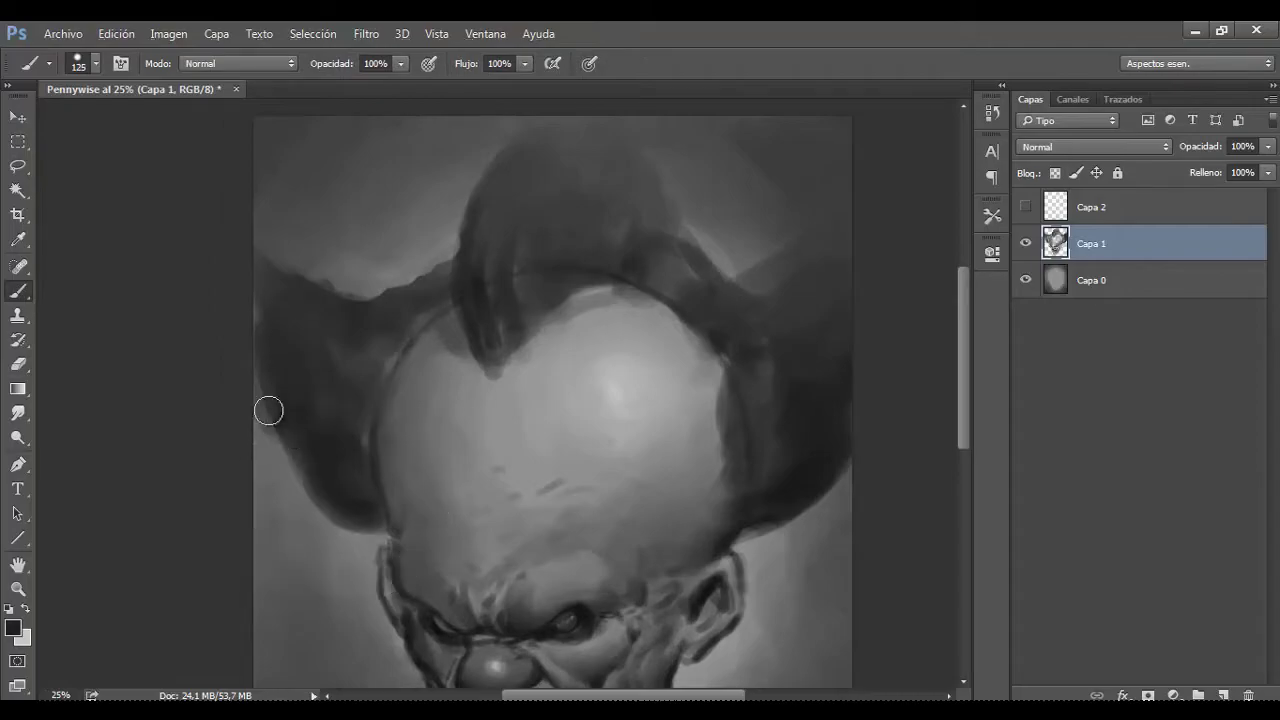
pyautogui.scroll(-3, 371, 540)
pyautogui.hscroll(2, 371, 540)
pyautogui.press('[')
pyautogui.press('[')
pyautogui.press('[')
pyautogui.moveTo(790, 390); pyautogui.dragTo(718, 446)
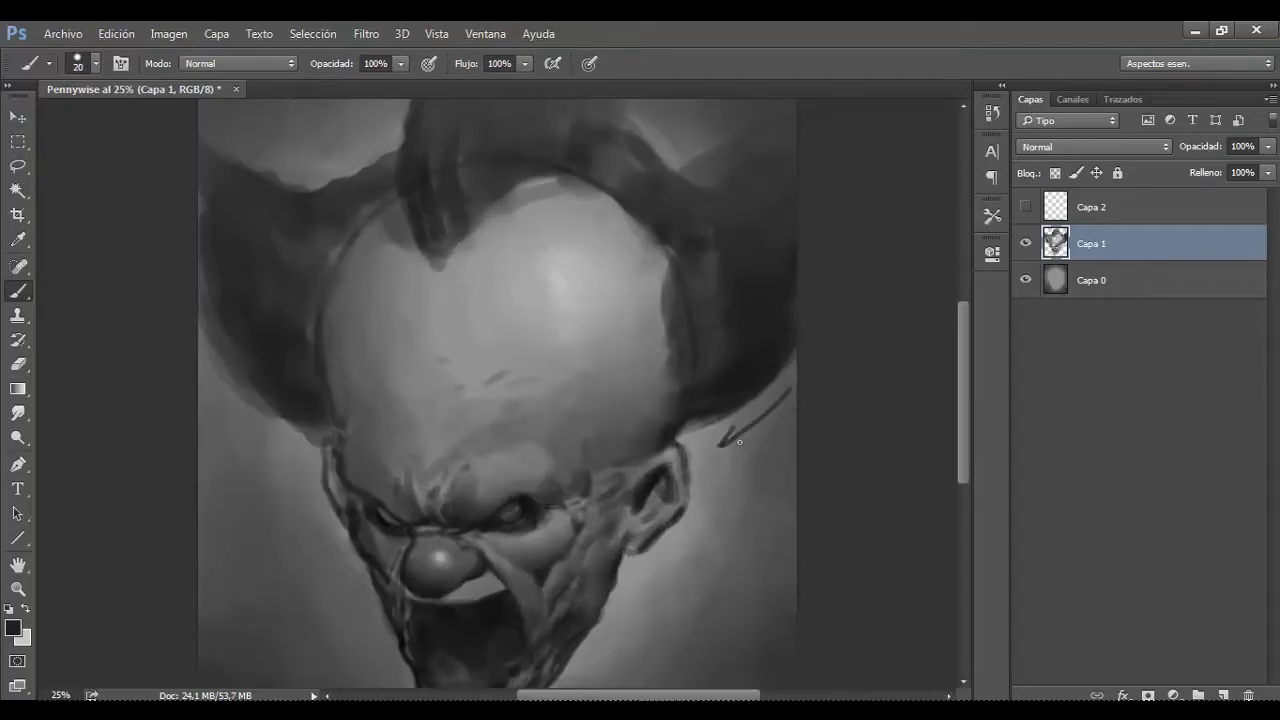
pyautogui.scroll(-2, 400, 400)
pyautogui.hscroll(-1, 560, 350)
pyautogui.scroll(1, 685, 330)
pyautogui.press(']')
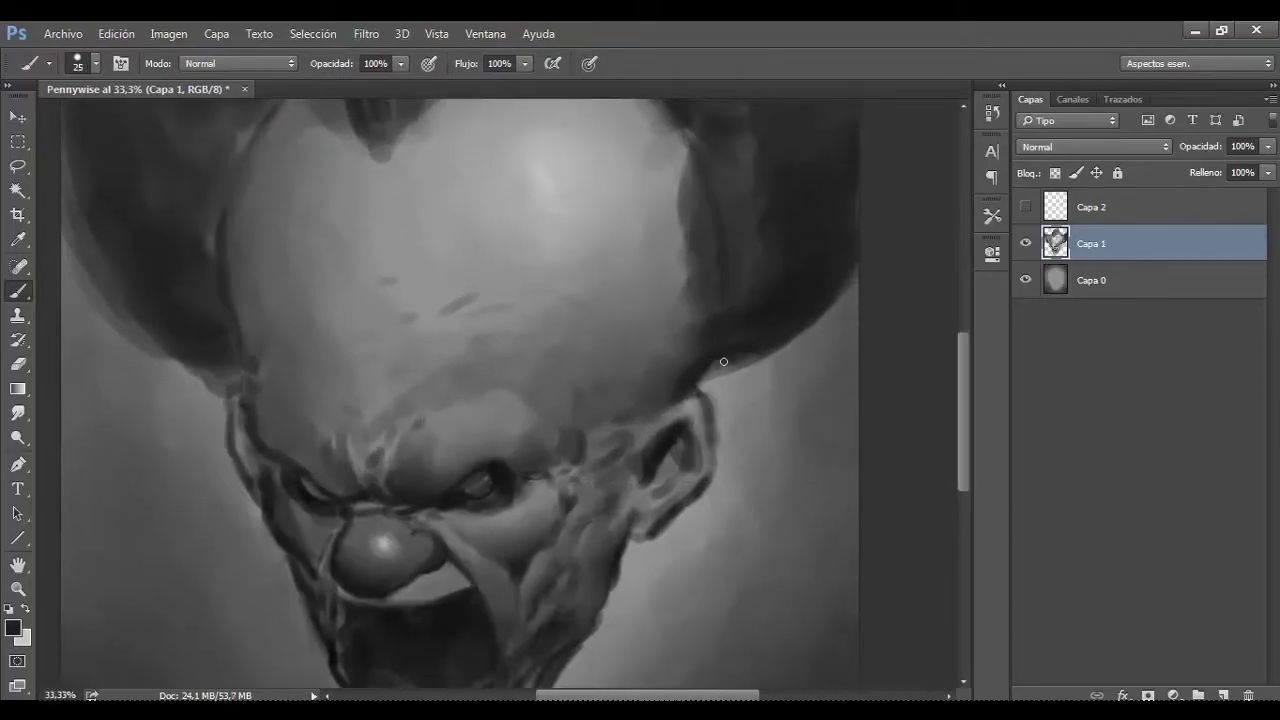
# Step: Soften the dark hair edge on the left with a smaller eraser
pyautogui.press('e')
pyautogui.scroll(1, 219, 410)
pyautogui.hscroll(-1, 219, 410)
pyautogui.press('[')
pyautogui.moveTo(157, 344); pyautogui.dragTo(212, 382)
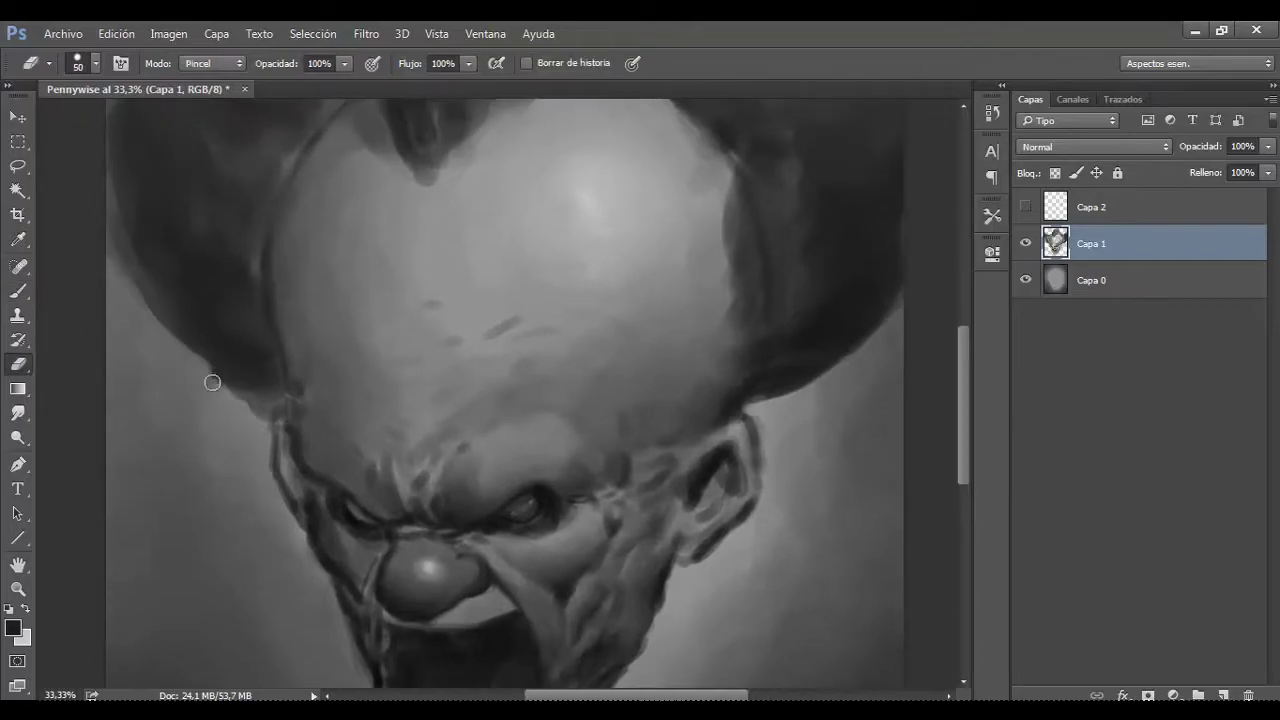
pyautogui.press('b')
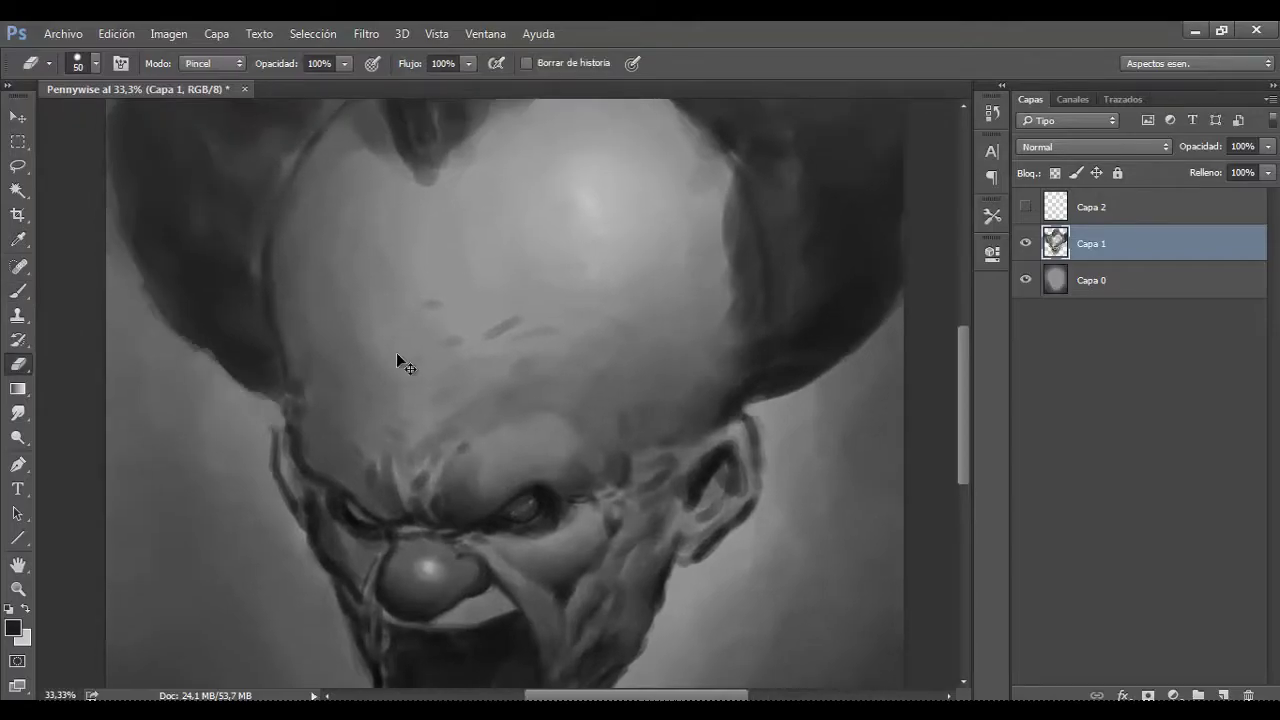
pyautogui.scroll(-1, 446, 326)
pyautogui.scroll(-1, 286, 131)
# Step: Draw a question mark at the top left and switch to the empty Capa 2 layer
pyautogui.moveTo(282, 140); pyautogui.dragTo(297, 178)
pyautogui.click(312, 205)
pyautogui.scroll(-1, 510, 272)
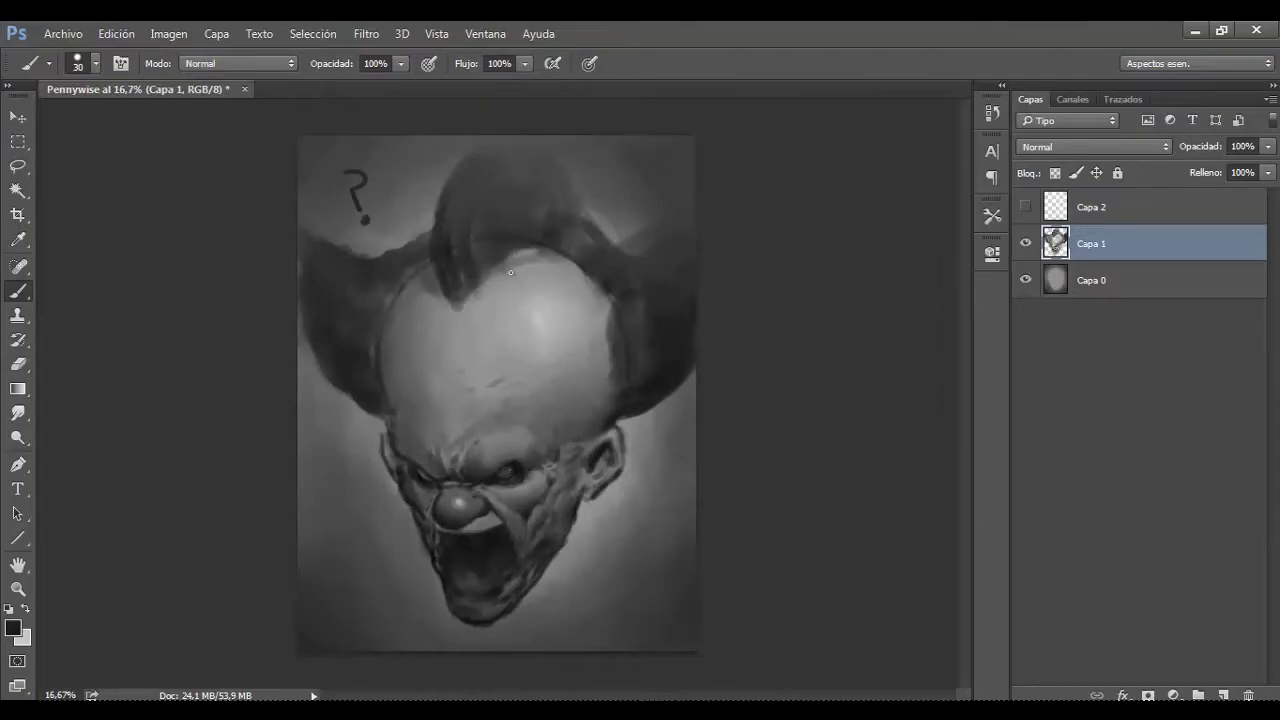
pyautogui.scroll(1, 510, 272)
pyautogui.scroll(1, 511, 277)
pyautogui.hotkey('alt', ']')
# Step: Set the paint colour to white
pyautogui.scroll(-2, 450, 400)
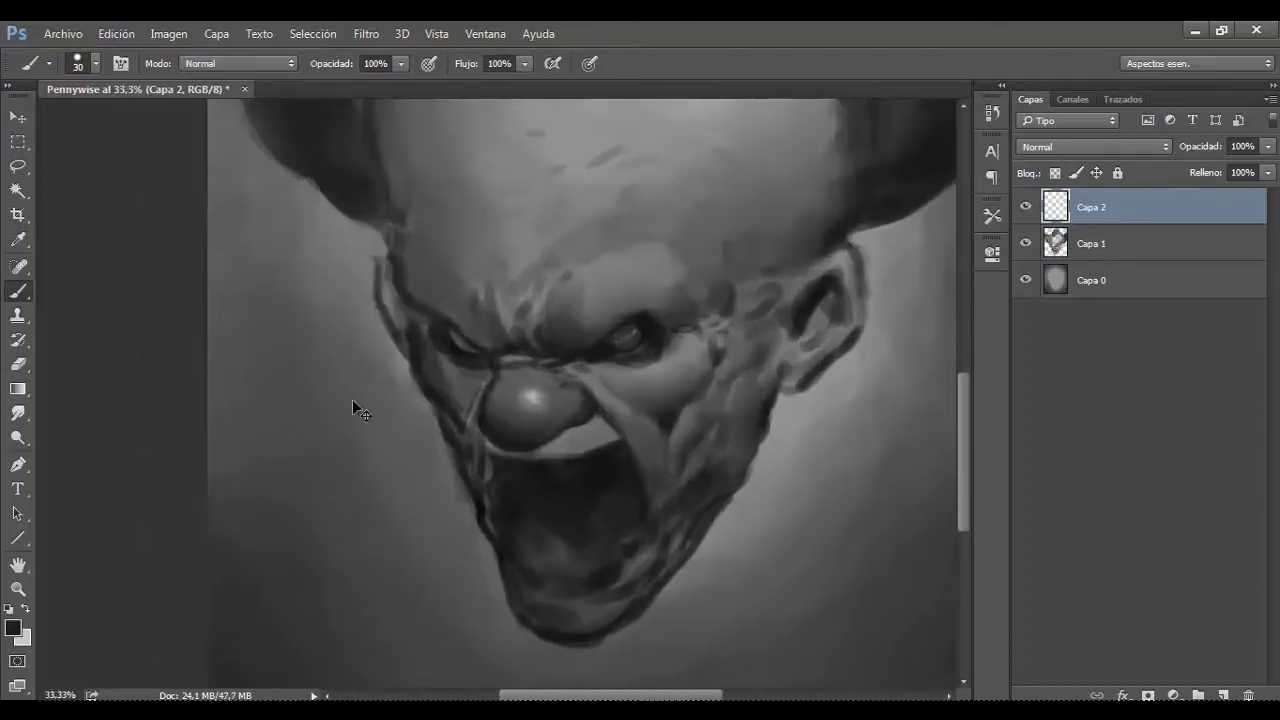
pyautogui.scroll(2, 352, 399)
pyautogui.click(13, 627)
pyautogui.click(700, 251)
pyautogui.click(1114, 238)
# Step: Paint short and thicker white rim-light strokes along the brow on Capa 2
pyautogui.press('[')
pyautogui.press('[')
pyautogui.press('[')
pyautogui.moveTo(371, 333); pyautogui.dragTo(352, 284)
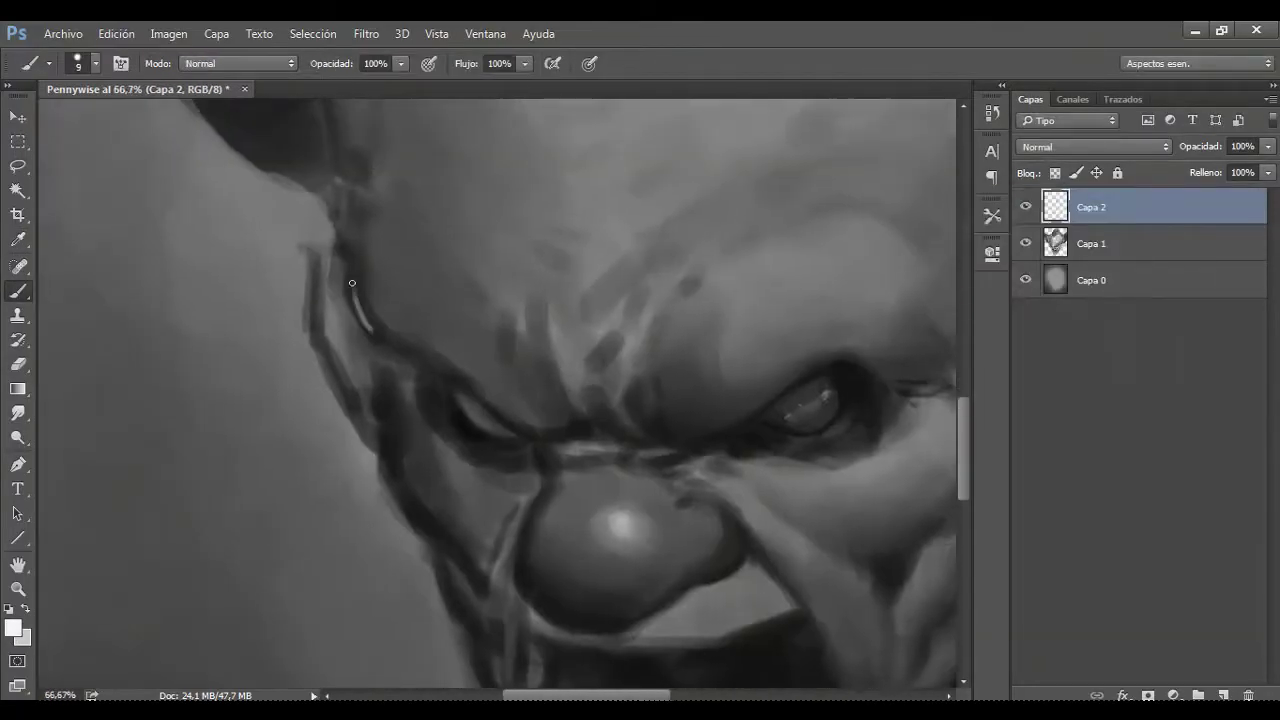
pyautogui.press(']')
pyautogui.press(']')
pyautogui.moveTo(418, 340); pyautogui.dragTo(465, 380)
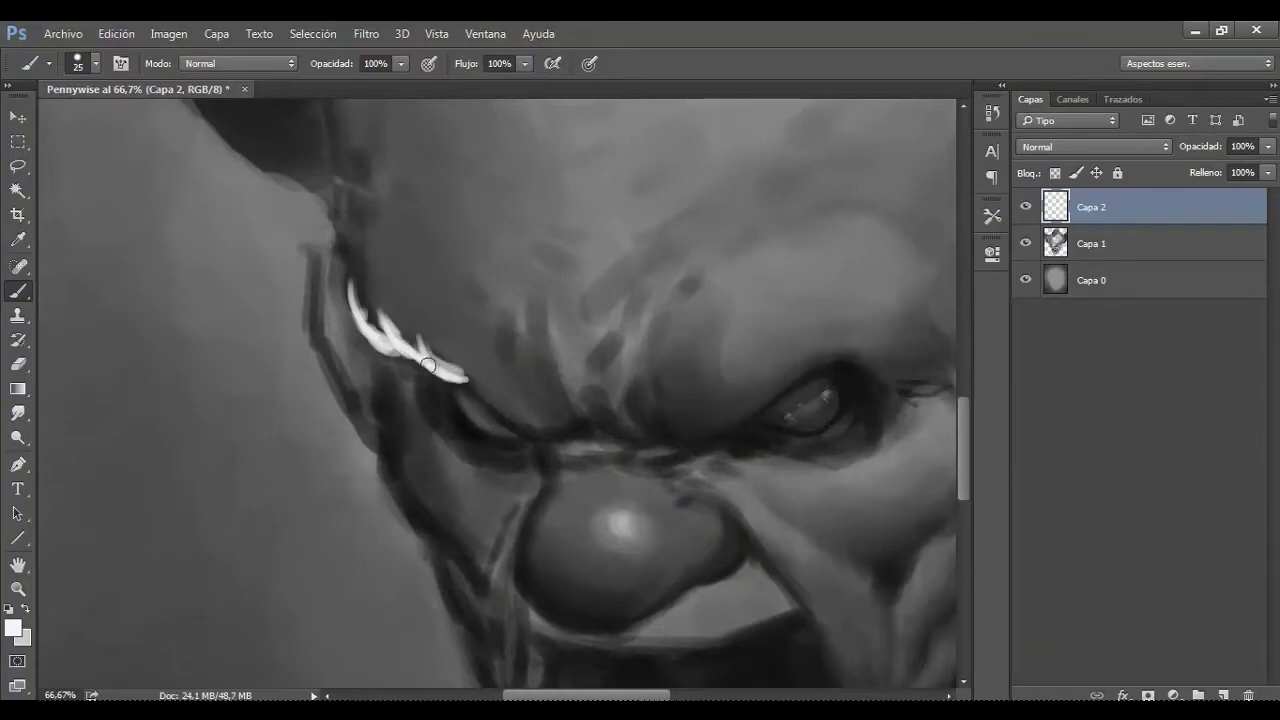
pyautogui.moveTo(397, 363)
pyautogui.mouseDown()
pyautogui.moveTo(371, 286)
pyautogui.moveTo(393, 384)
pyautogui.mouseUp()
pyautogui.scroll(-3, 400, 520)
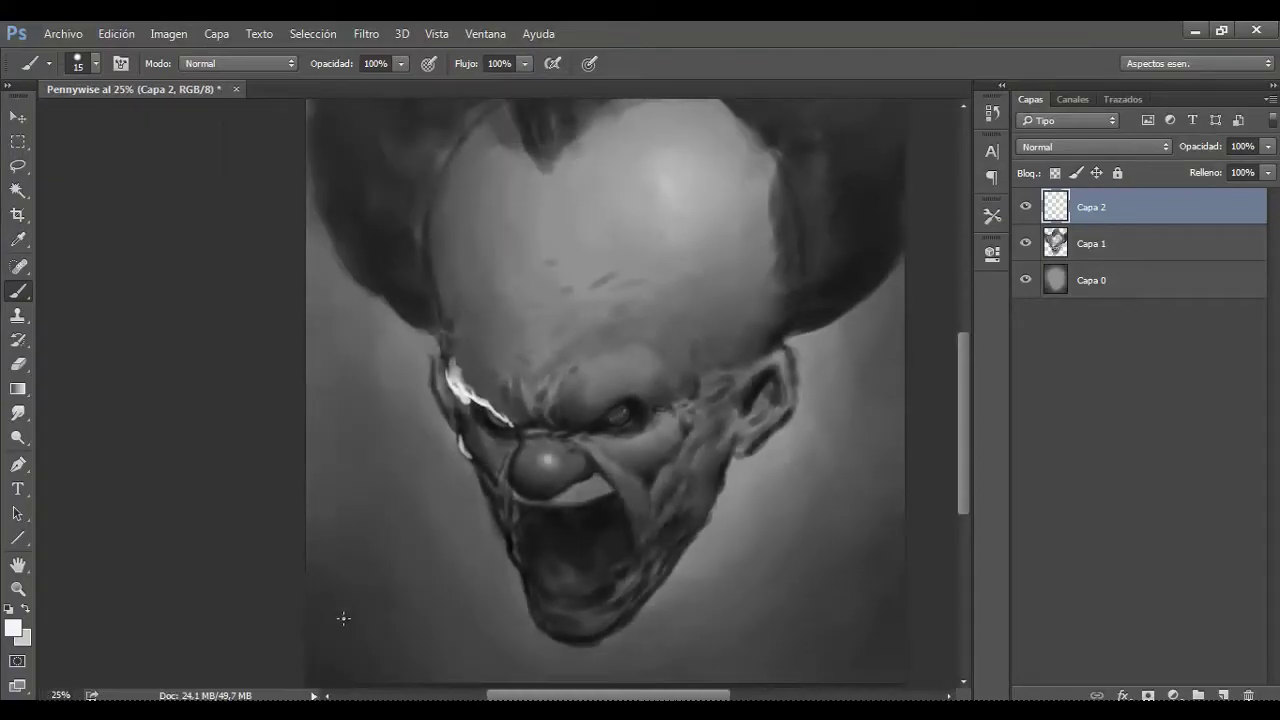
pyautogui.scroll(3, 518, 353)
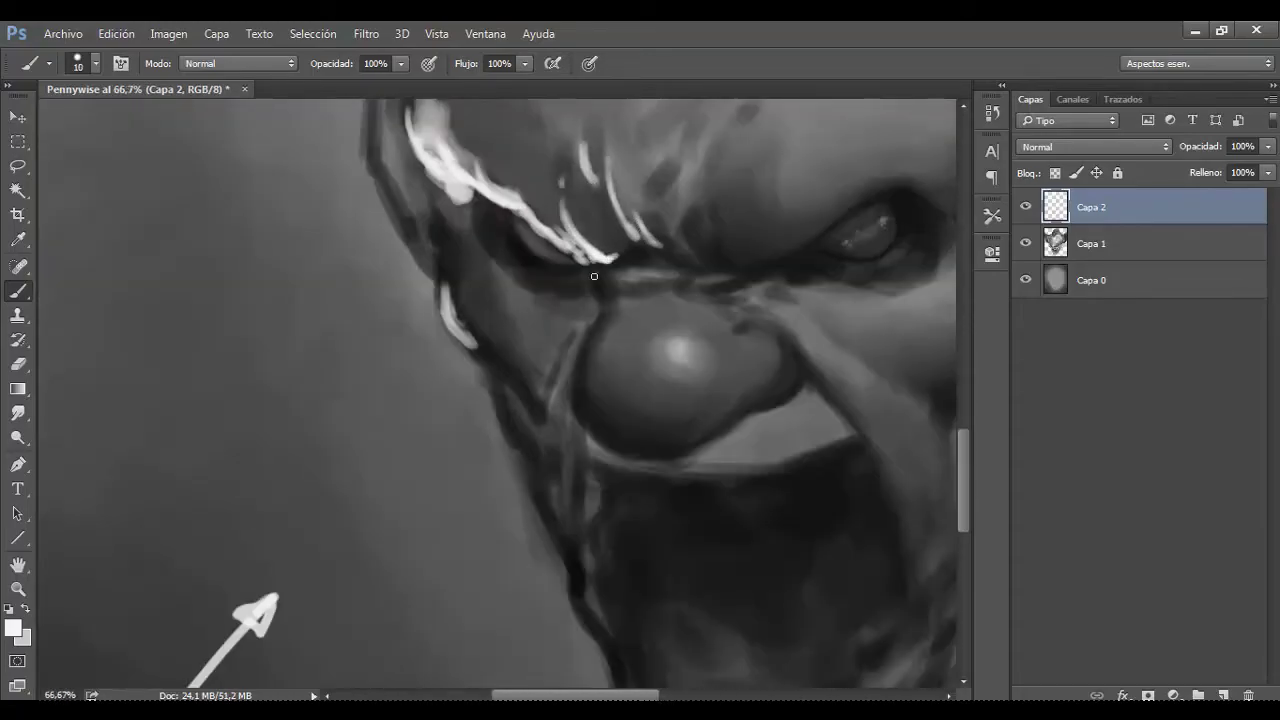
# Step: Paint white rim light down the left cheek outline, plus a highlight under the nose
pyautogui.moveTo(621, 447); pyautogui.dragTo(680, 452)
pyautogui.moveTo(471, 289); pyautogui.dragTo(464, 339)
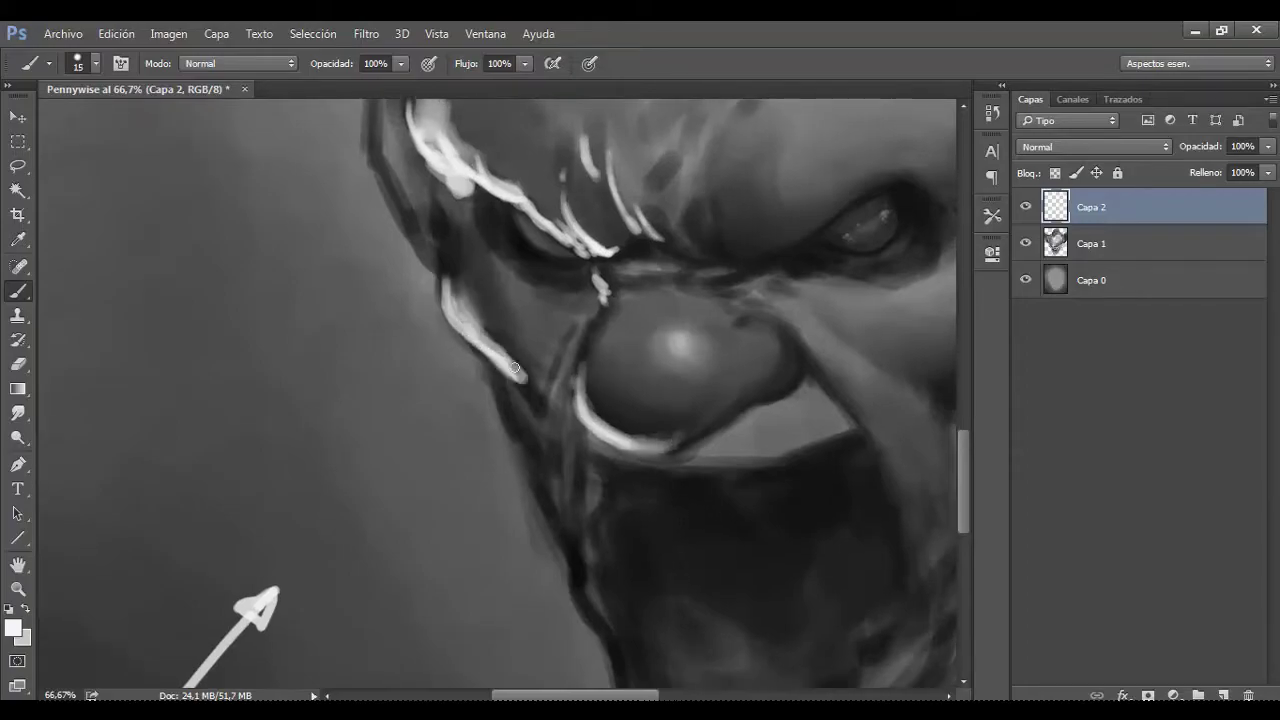
pyautogui.press(']')
pyautogui.moveTo(535, 436); pyautogui.dragTo(556, 468)
pyautogui.moveTo(538, 368); pyautogui.dragTo(562, 540)
pyautogui.moveTo(545, 478); pyautogui.dragTo(572, 550)
pyautogui.press('[')
pyautogui.moveTo(530, 415); pyautogui.dragTo(575, 508)
# Step: Add thin white rim light along the jaw edge and extend the lip highlight
pyautogui.moveTo(448, 277); pyautogui.dragTo(395, 160)
pyautogui.moveTo(518, 414)
pyautogui.mouseDown()
pyautogui.moveTo(568, 528)
pyautogui.moveTo(545, 400)
pyautogui.moveTo(580, 527)
pyautogui.moveTo(612, 532)
pyautogui.mouseUp()
pyautogui.moveTo(520, 206)
pyautogui.mouseDown()
pyautogui.moveTo(590, 386)
pyautogui.moveTo(724, 405)
pyautogui.mouseUp()
pyautogui.moveTo(585, 330); pyautogui.dragTo(560, 420)
# Step: Add a thin white stroke near the brow and lengthen the edge stroke along the head
pyautogui.press('e')
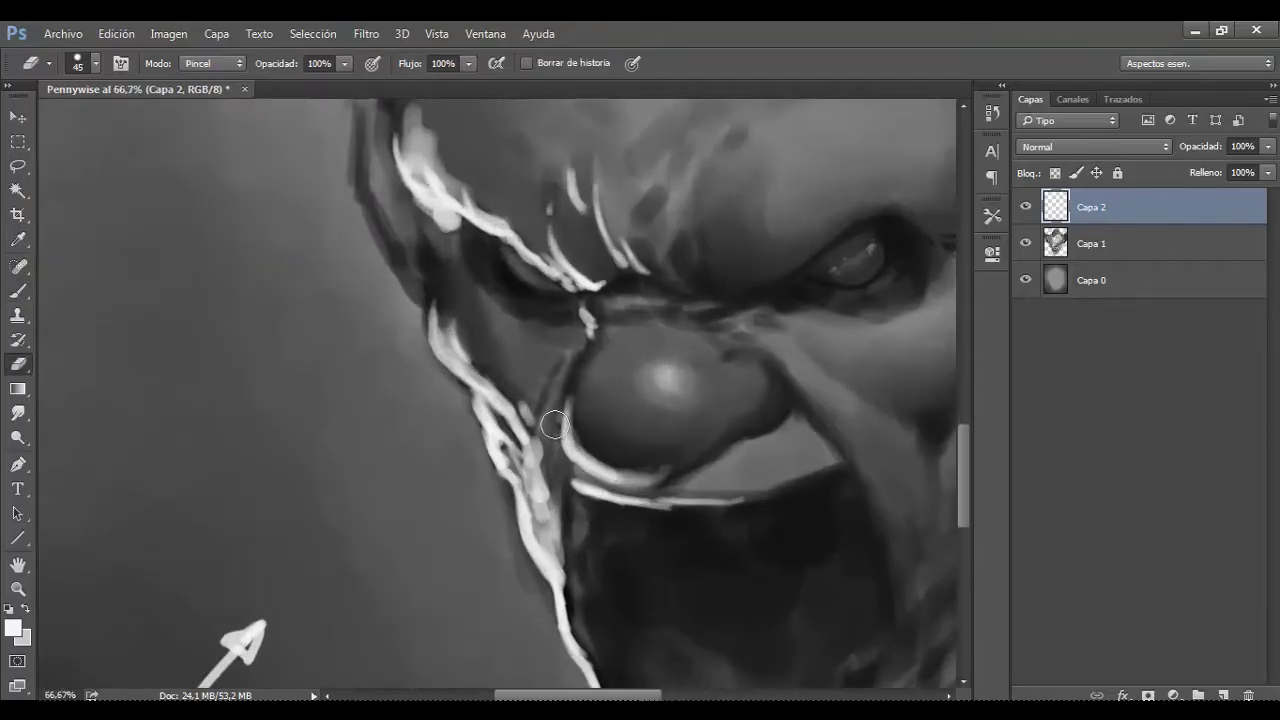
pyautogui.press('b')
pyautogui.press('e')
pyautogui.press('b')
pyautogui.press(']')
pyautogui.moveTo(563, 304); pyautogui.dragTo(517, 357)
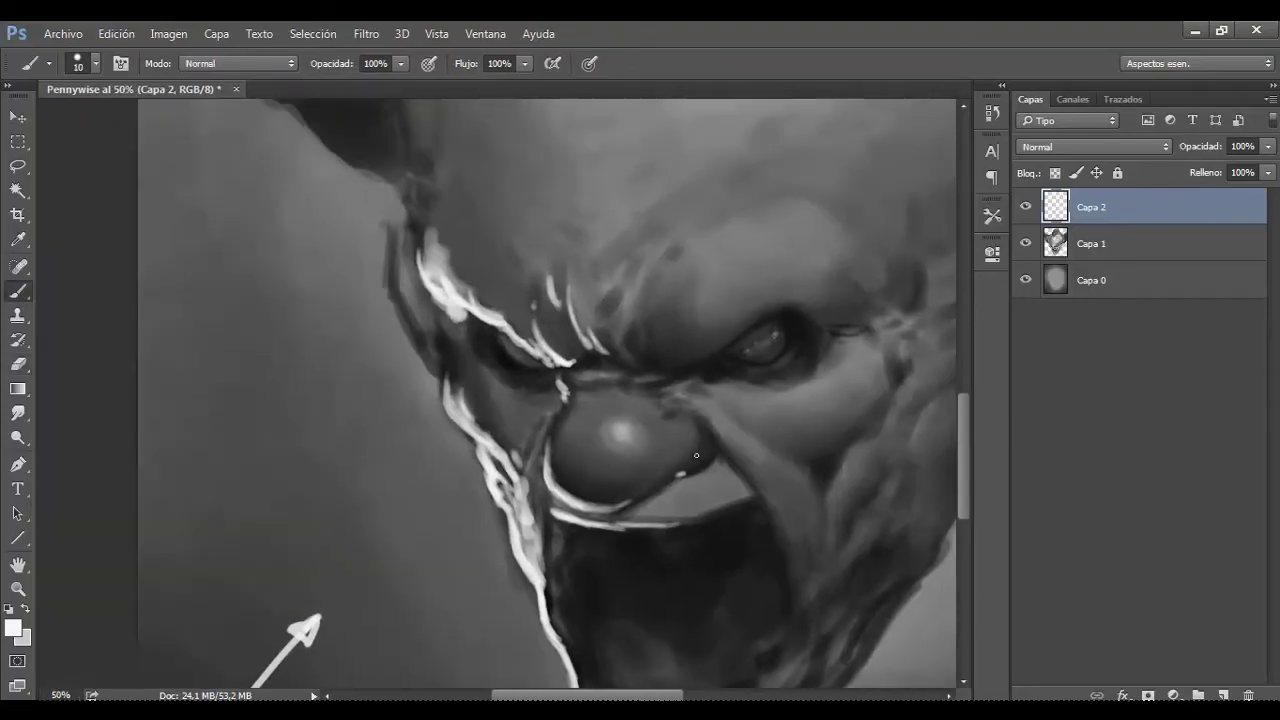
pyautogui.moveTo(460, 286); pyautogui.dragTo(517, 357)
pyautogui.moveTo(400, 150)
pyautogui.mouseDown()
pyautogui.moveTo(520, 400)
pyautogui.moveTo(502, 300)
pyautogui.mouseUp()
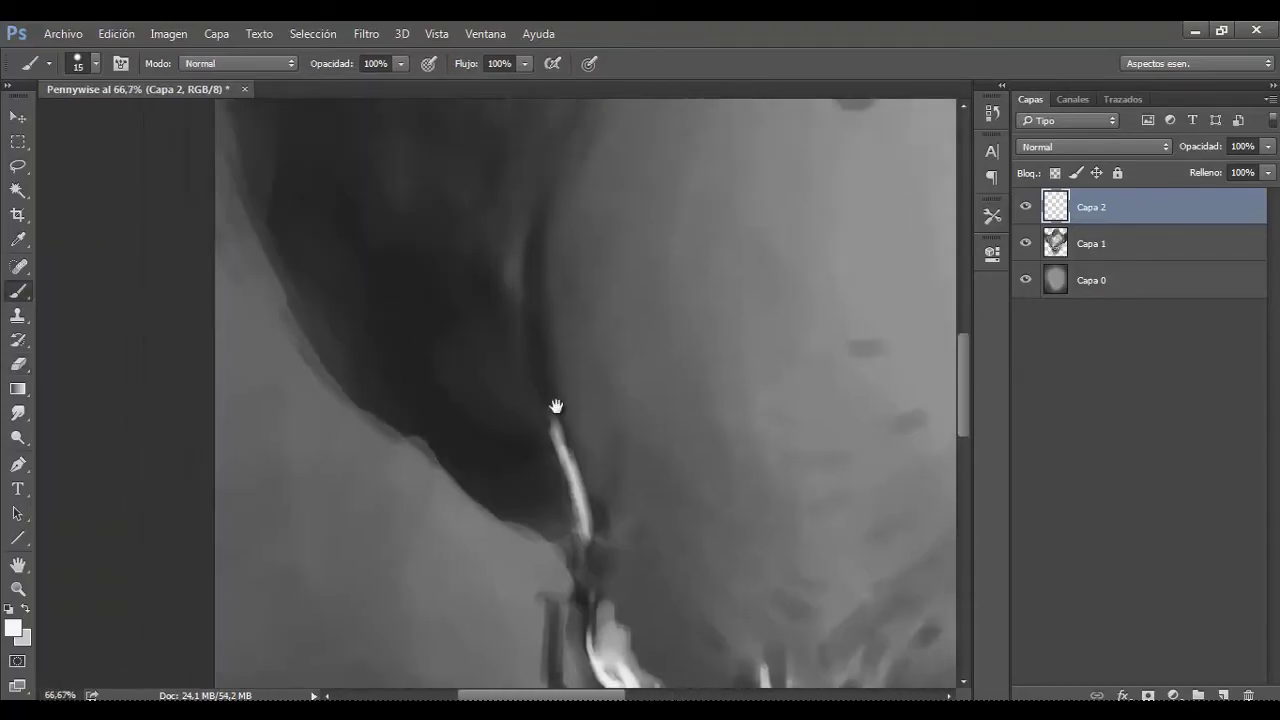
pyautogui.moveTo(557, 409); pyautogui.dragTo(543, 329)
# Step: Paint a rim stroke along the head edge and sketch a light oval beside it
pyautogui.hotkey('ctrl', '-')
pyautogui.hotkey('ctrl', '-')
pyautogui.hotkey('ctrl', '+')
pyautogui.hotkey('ctrl', '+')
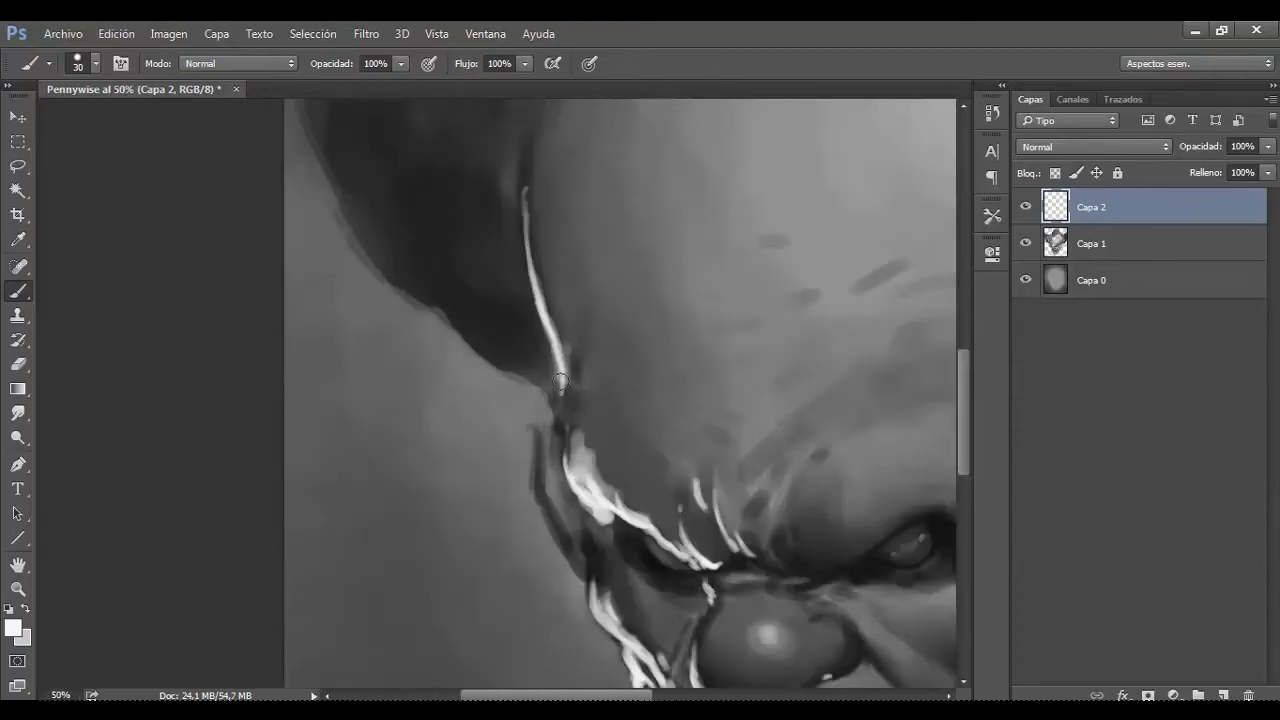
pyautogui.moveTo(575, 384); pyautogui.dragTo(530, 190)
pyautogui.hotkey('ctrl', '-')
pyautogui.press(']')
pyautogui.press(']')
pyautogui.moveTo(446, 470)
pyautogui.mouseDown()
pyautogui.moveTo(413, 355)
pyautogui.moveTo(455, 450)
pyautogui.mouseUp()
pyautogui.press('[')
pyautogui.press('[')
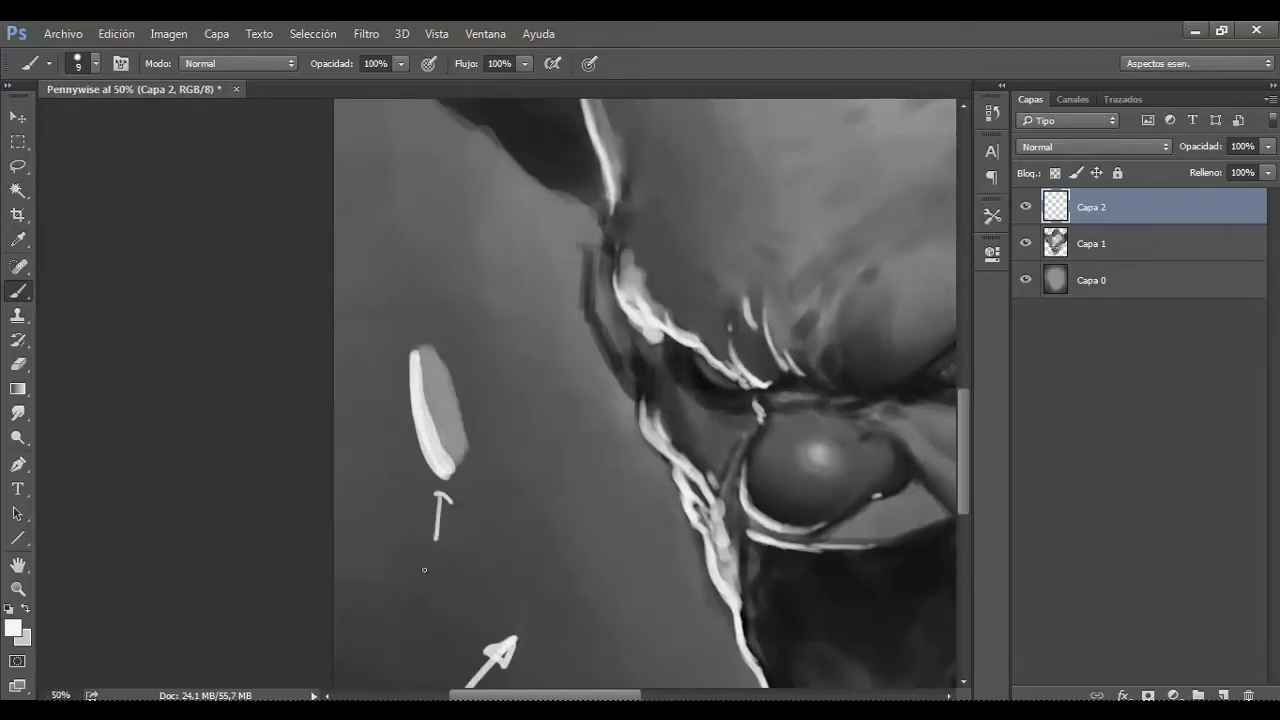
# Step: Paint a thin white stroke up the face edge
pyautogui.hotkey('ctrl', '-')
pyautogui.hotkey('ctrl', '+')
pyautogui.hotkey('ctrl', '+')
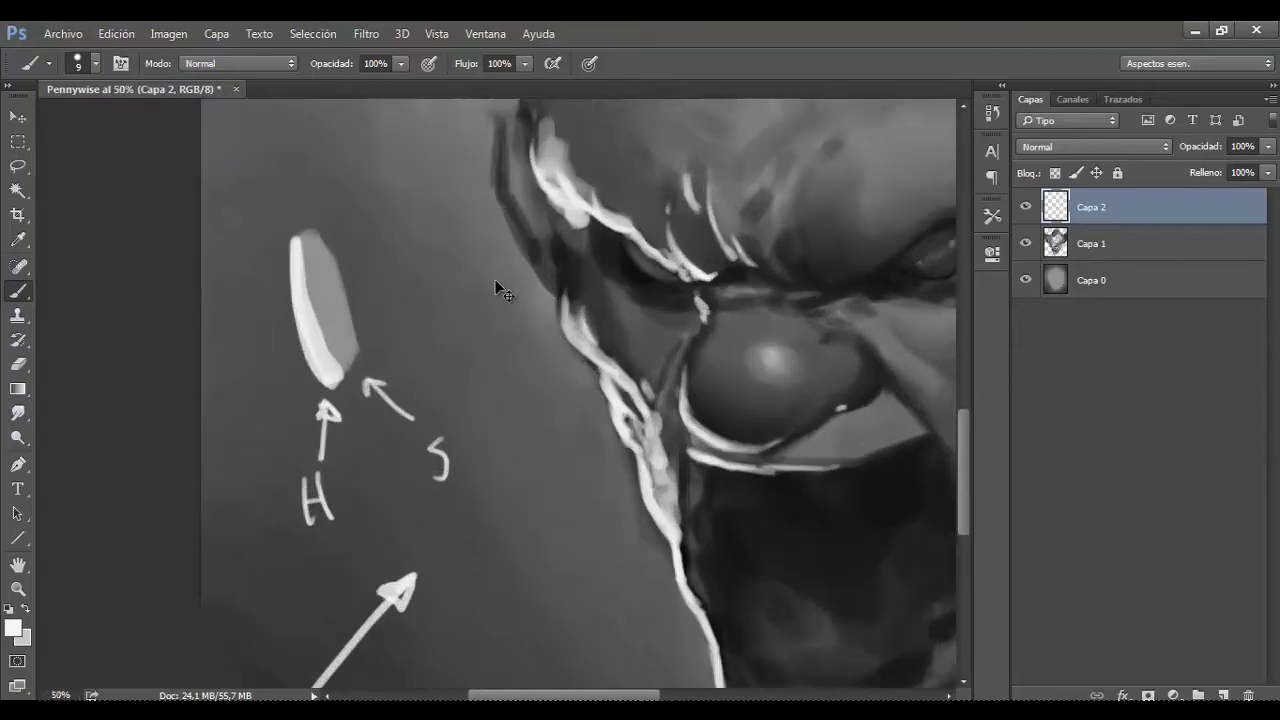
pyautogui.press(']')
pyautogui.press(']')
pyautogui.press('[')
pyautogui.moveTo(580, 375); pyautogui.dragTo(545, 220)
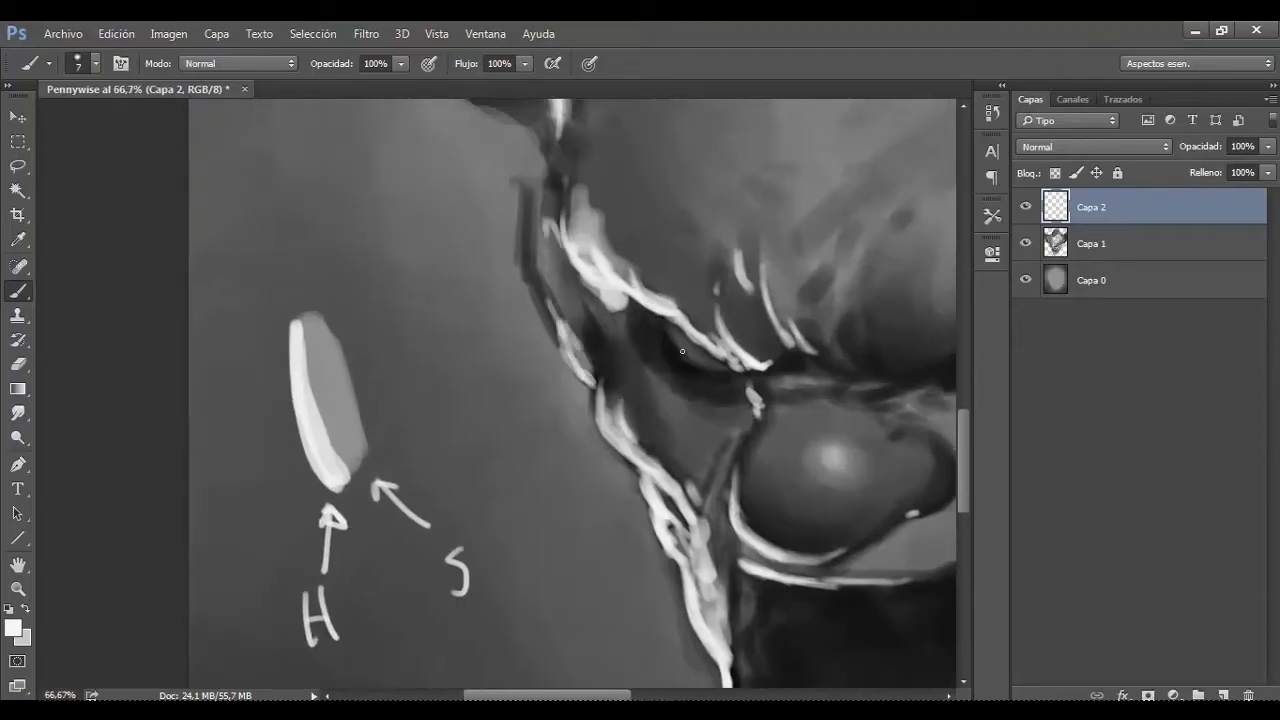
pyautogui.hotkey('ctrl', '-')
pyautogui.hotkey('ctrl', '+')
pyautogui.press('e')
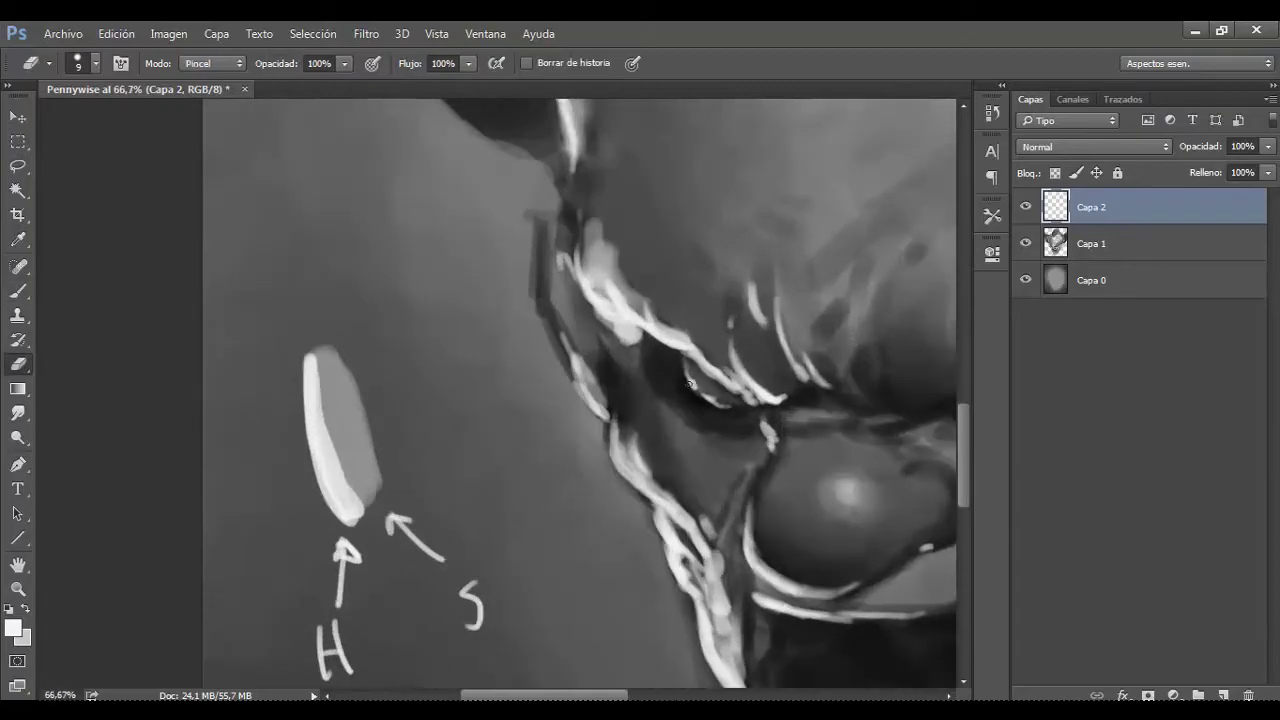
pyautogui.press('b')
# Step: Zoom out to the whole clown head and start a transform on the rim-light layer
pyautogui.scroll(3, 700, 370)
pyautogui.scroll(3, 660, 340)
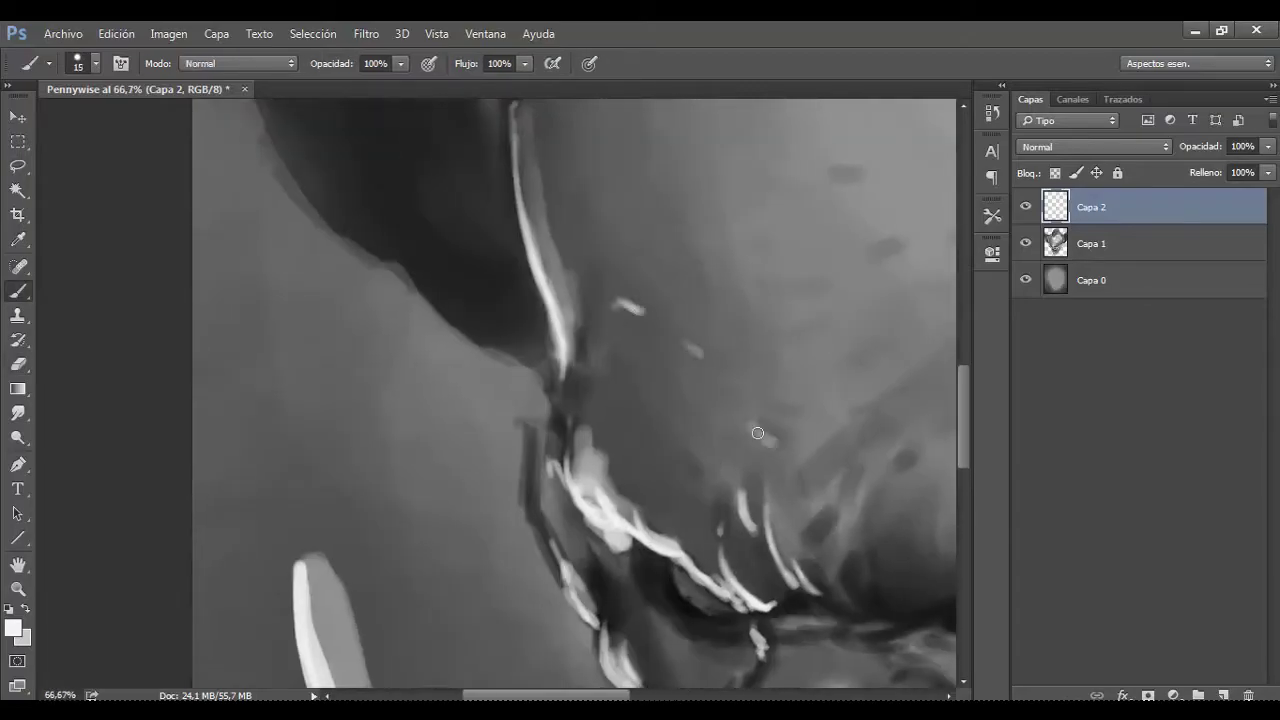
pyautogui.hotkey('ctrl', '-')
pyautogui.hotkey('ctrl', '-')
pyautogui.hotkey('ctrl', 't')
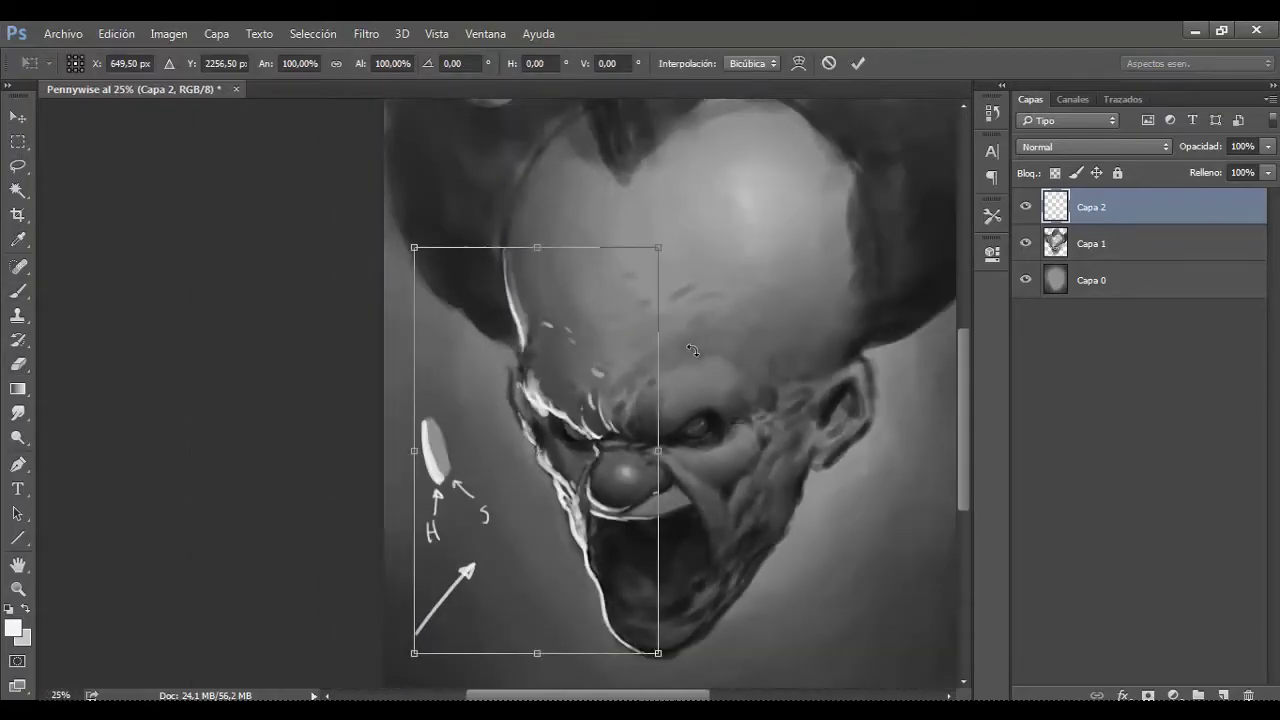
# Step: Cancel the transform and paint bright strokes higher on the head's right edge
pyautogui.press('Escape')
pyautogui.hotkey('ctrl', '-')
pyautogui.hotkey('ctrl', '+')
pyautogui.scroll(1, 477, 250)
pyautogui.moveTo(470, 285); pyautogui.dragTo(477, 209)
pyautogui.moveTo(575, 511)
pyautogui.mouseDown()
pyautogui.moveTo(583, 449)
pyautogui.moveTo(575, 520)
pyautogui.mouseUp()
# Step: Paint white highlights along the hair's lower-right edge
pyautogui.press('r')
pyautogui.press('b')
pyautogui.press('[')
pyautogui.press('[')
pyautogui.moveTo(600, 568); pyautogui.dragTo(727, 430)
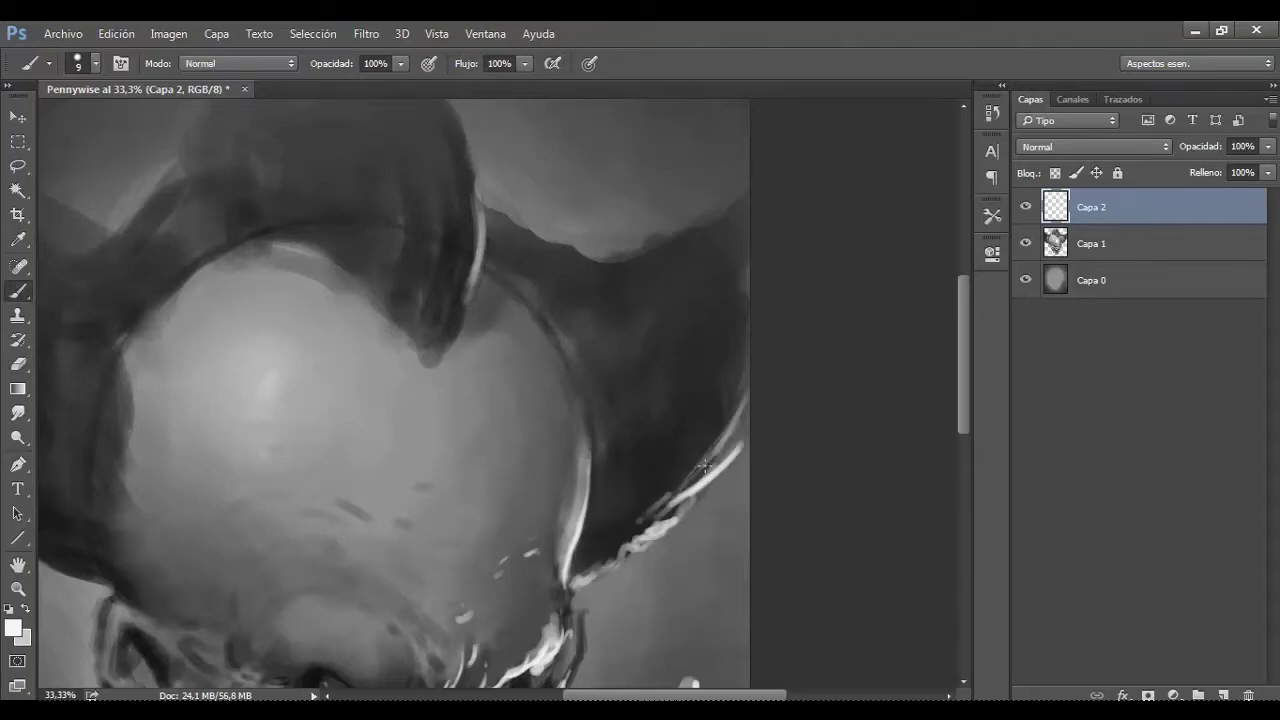
pyautogui.moveTo(577, 570)
pyautogui.mouseDown()
pyautogui.moveTo(680, 451)
pyautogui.moveTo(679, 494)
pyautogui.mouseUp()
pyautogui.press(']')
pyautogui.moveTo(709, 423)
pyautogui.mouseDown()
pyautogui.moveTo(709, 380)
pyautogui.moveTo(712, 418)
pyautogui.mouseUp()
# Step: Erase the balloon-and-arrow diagram
pyautogui.press('l')
pyautogui.press('Delete')
pyautogui.hotkey('ctrl', 'd')
pyautogui.press('e')
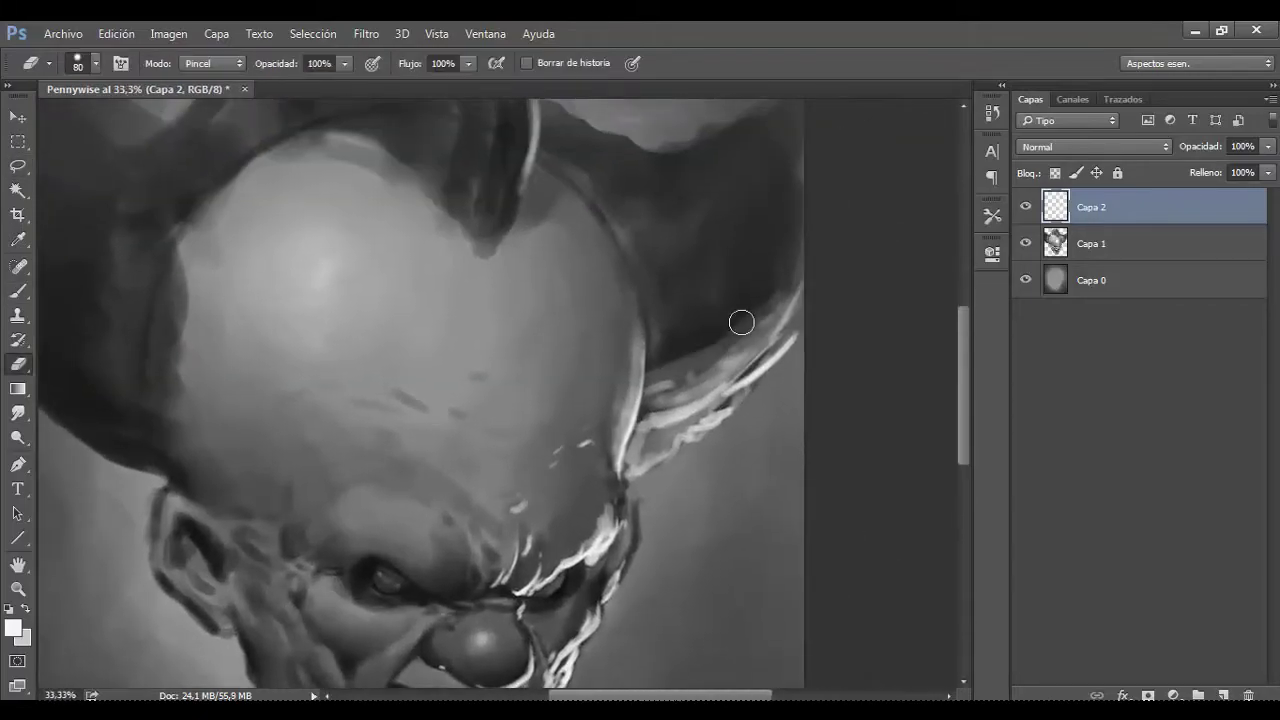
pyautogui.press('b')
# Step: Add a thin light stroke near the top-right edge of the hair
pyautogui.moveTo(700, 231); pyautogui.dragTo(672, 344)
pyautogui.press('[')
pyautogui.moveTo(772, 197); pyautogui.dragTo(674, 252)
pyautogui.moveTo(531, 218)
pyautogui.mouseDown()
pyautogui.moveTo(527, 232)
pyautogui.moveTo(560, 260)
pyautogui.mouseUp()
pyautogui.hotkey('ctrl', '-')
# Step: Lasso around the hair, deselect with Ctrl+D, and hide Capa 2
pyautogui.press('l')
pyautogui.moveTo(688, 270)
pyautogui.mouseDown()
pyautogui.moveTo(529, 284)
pyautogui.moveTo(540, 200)
pyautogui.mouseUp()
pyautogui.hotkey('ctrl', 'd')
pyautogui.hotkey('ctrl', '+')
pyautogui.scroll(-2, 651, 377)
pyautogui.click(1025, 206)
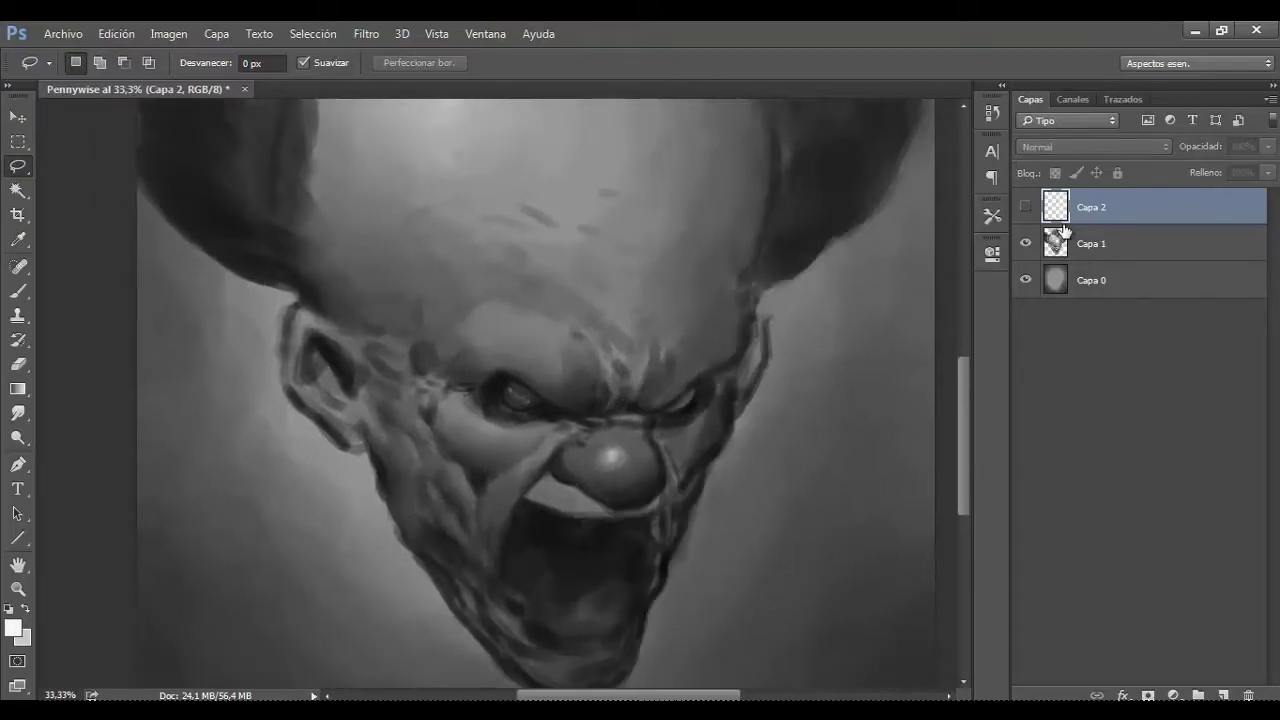
# Step: Switch to Capa 1, zoom in, and sample a darker skin tone near the eye
pyautogui.click(1090, 243)
pyautogui.hotkey('ctrl', '+')
pyautogui.press('b')
pyautogui.hotkey('ctrl', '+')
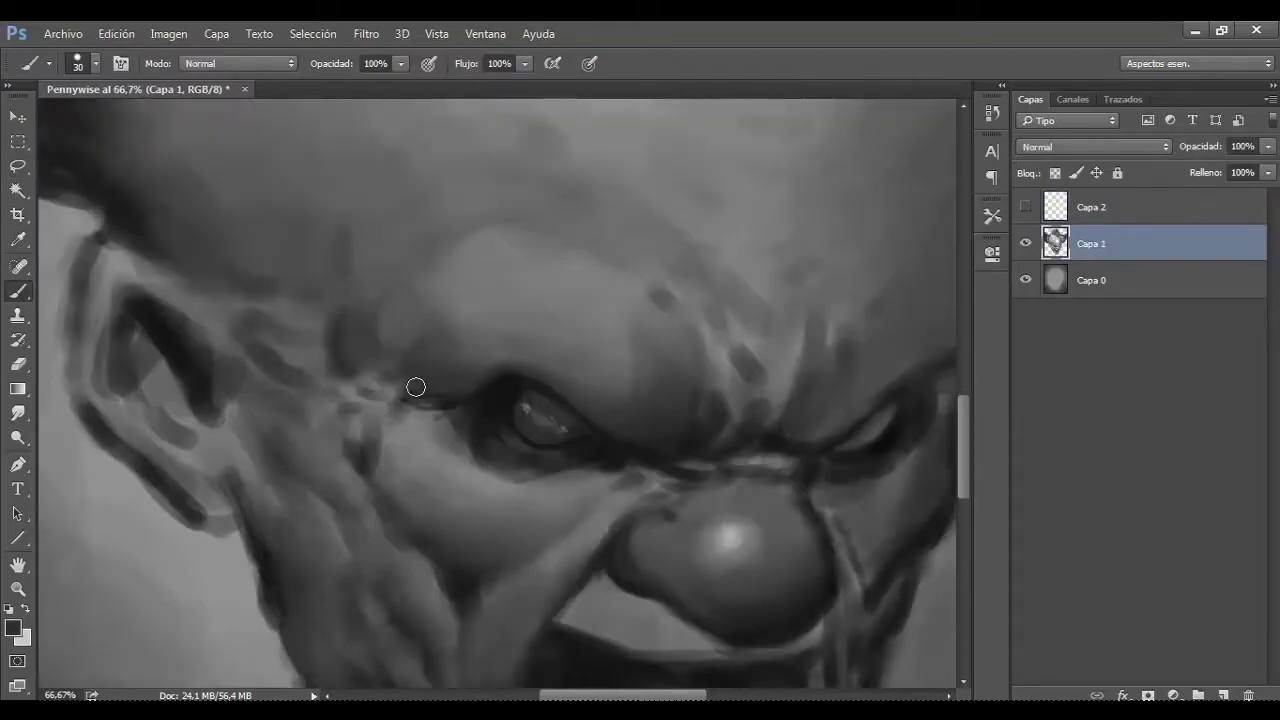
pyautogui.press('[')
pyautogui.keyDown('alt'); pyautogui.click(493, 389); pyautogui.keyUp('alt')
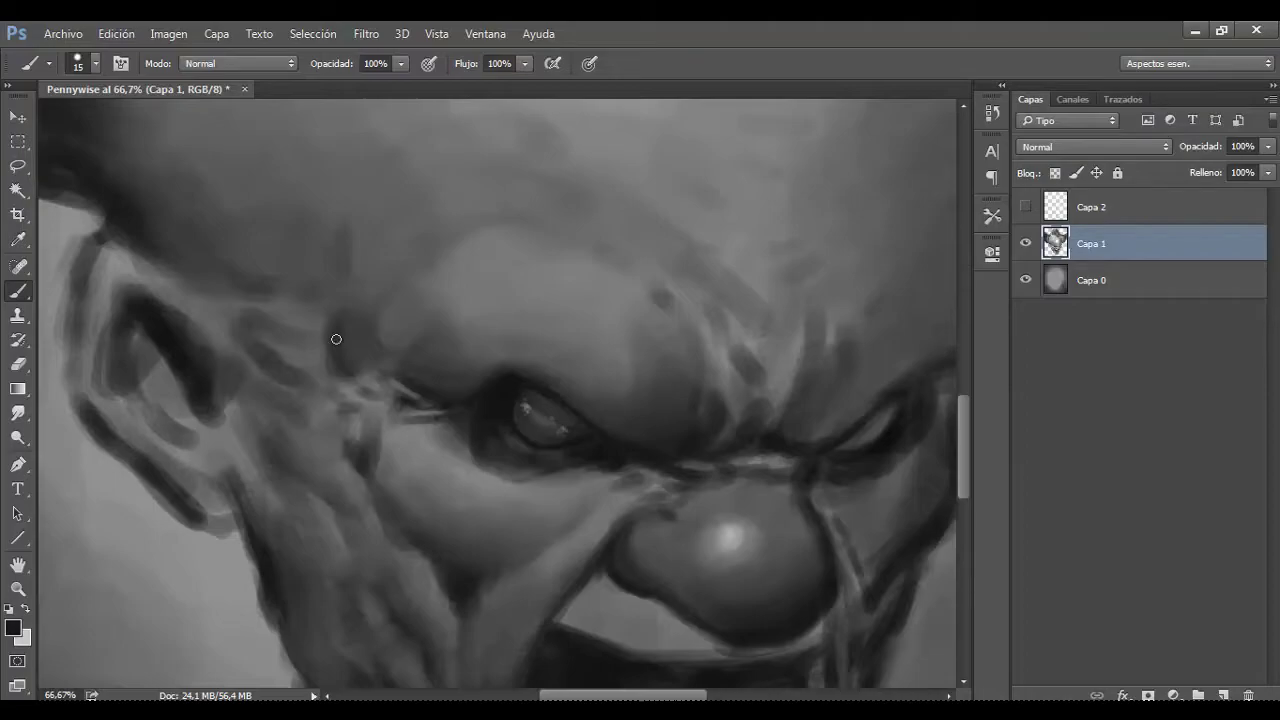
# Step: Repaint the inner ear with darker strokes, including its upper-left part
pyautogui.moveTo(336, 339); pyautogui.dragTo(506, 354)
pyautogui.press(']')
pyautogui.press(']')
pyautogui.moveTo(316, 327)
pyautogui.mouseDown()
pyautogui.moveTo(317, 351)
pyautogui.moveTo(314, 331)
pyautogui.moveTo(345, 301)
pyautogui.moveTo(380, 363)
pyautogui.moveTo(346, 354)
pyautogui.mouseUp()
pyautogui.keyDown('alt'); pyautogui.click(315, 295); pyautogui.keyUp('alt')
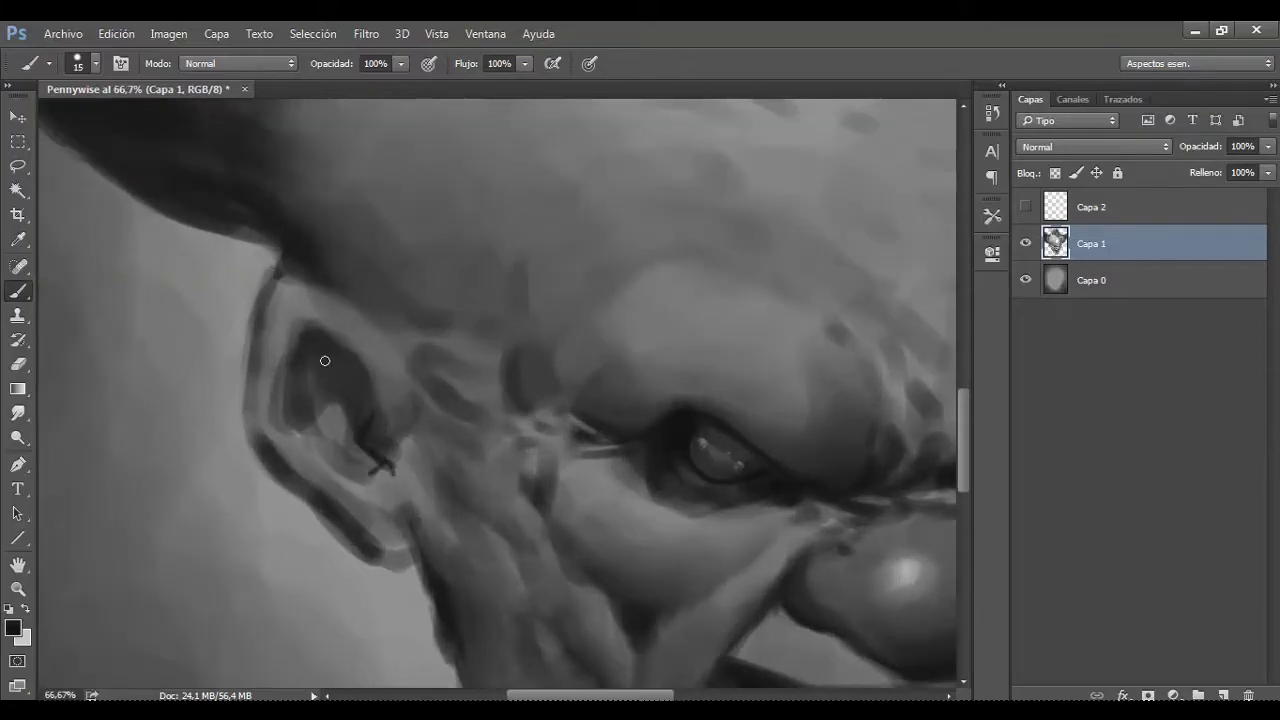
pyautogui.press(']')
pyautogui.press(']')
pyautogui.moveTo(345, 380); pyautogui.dragTo(328, 401)
pyautogui.moveTo(313, 337); pyautogui.dragTo(296, 365)
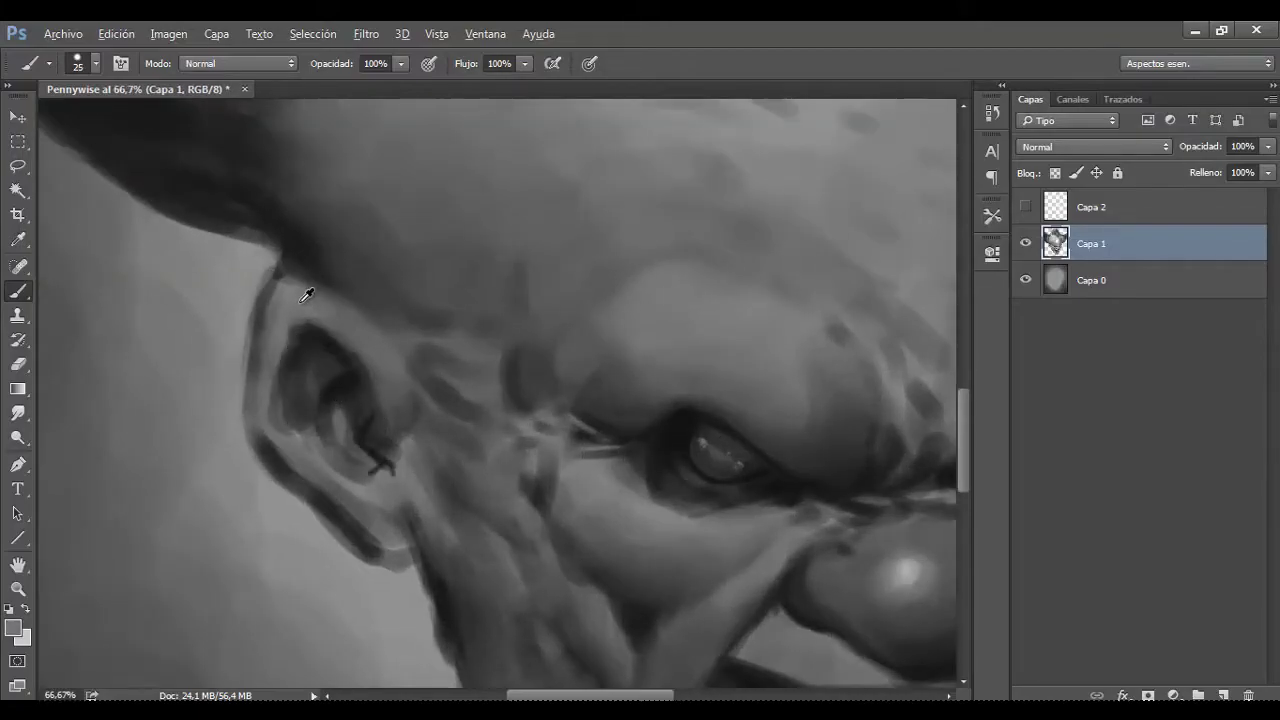
# Step: Reinforce the lower jaw line with a dark stroke and sample new grey tones
pyautogui.keyDown('alt'); pyautogui.click(271, 443); pyautogui.keyUp('alt')
pyautogui.moveTo(316, 494)
pyautogui.mouseDown()
pyautogui.moveTo(400, 550)
pyautogui.moveTo(365, 502)
pyautogui.mouseUp()
pyautogui.press(']')
pyautogui.keyDown('alt'); pyautogui.click(380, 537); pyautogui.keyUp('alt')
pyautogui.keyDown('alt'); pyautogui.click(306, 471); pyautogui.keyUp('alt')
pyautogui.press(']')
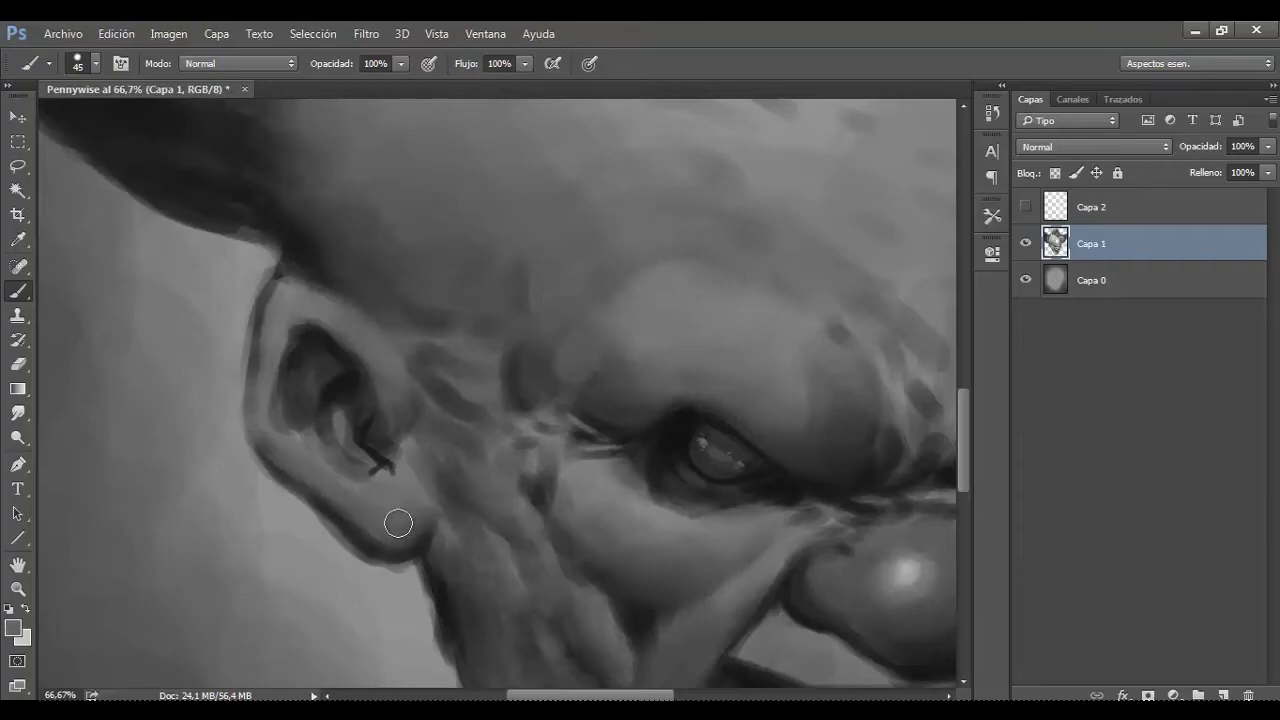
# Step: Flip the canvas horizontally to check, then lighten the dark ear stroke
pyautogui.hotkey('ctrl', '-')
pyautogui.hotkey('ctrl', 'shift', 'h')
pyautogui.hotkey('ctrl', '+')
pyautogui.keyDown('alt'); pyautogui.click(589, 403); pyautogui.keyUp('alt')
pyautogui.moveTo(589, 403); pyautogui.dragTo(600, 418)
pyautogui.press('[')
# Step: Lighten the area above the ear rim and repaint the inner ear darker
pyautogui.keyDown('alt'); pyautogui.click(619, 316); pyautogui.keyUp('alt')
pyautogui.keyDown('alt'); pyautogui.click(691, 257); pyautogui.keyUp('alt')
pyautogui.moveTo(674, 257); pyautogui.dragTo(630, 283)
pyautogui.press(']')
pyautogui.keyDown('alt'); pyautogui.click(600, 383); pyautogui.keyUp('alt')
pyautogui.moveTo(657, 340)
pyautogui.mouseDown()
pyautogui.moveTo(657, 403)
pyautogui.moveTo(640, 440)
pyautogui.moveTo(590, 462)
pyautogui.mouseUp()
# Step: Sample a light grey, shrink the brush, and duplicate Capa 1
pyautogui.press('[')
pyautogui.press('[')
pyautogui.press('[')
pyautogui.keyDown('alt'); pyautogui.click(595, 462); pyautogui.keyUp('alt')
pyautogui.press('[')
pyautogui.press('[')
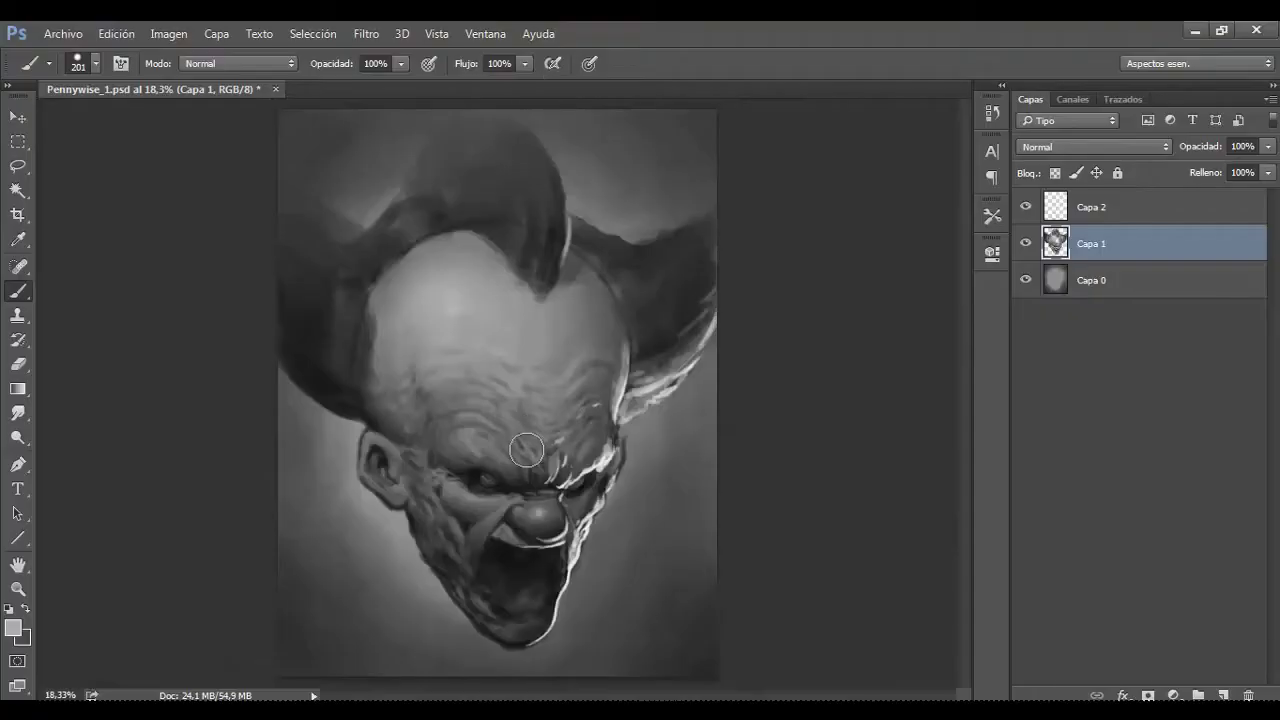
pyautogui.hotkey('ctrl', '+')
# Step: Duplicate the layer, hide the original Capa 1, and erase to smooth the chin's dark edge
pyautogui.hotkey('ctrl', 'j')
pyautogui.click(1025, 280)
pyautogui.press('e')
pyautogui.hotkey('ctrl', '+')
pyautogui.hotkey('ctrl', '+')
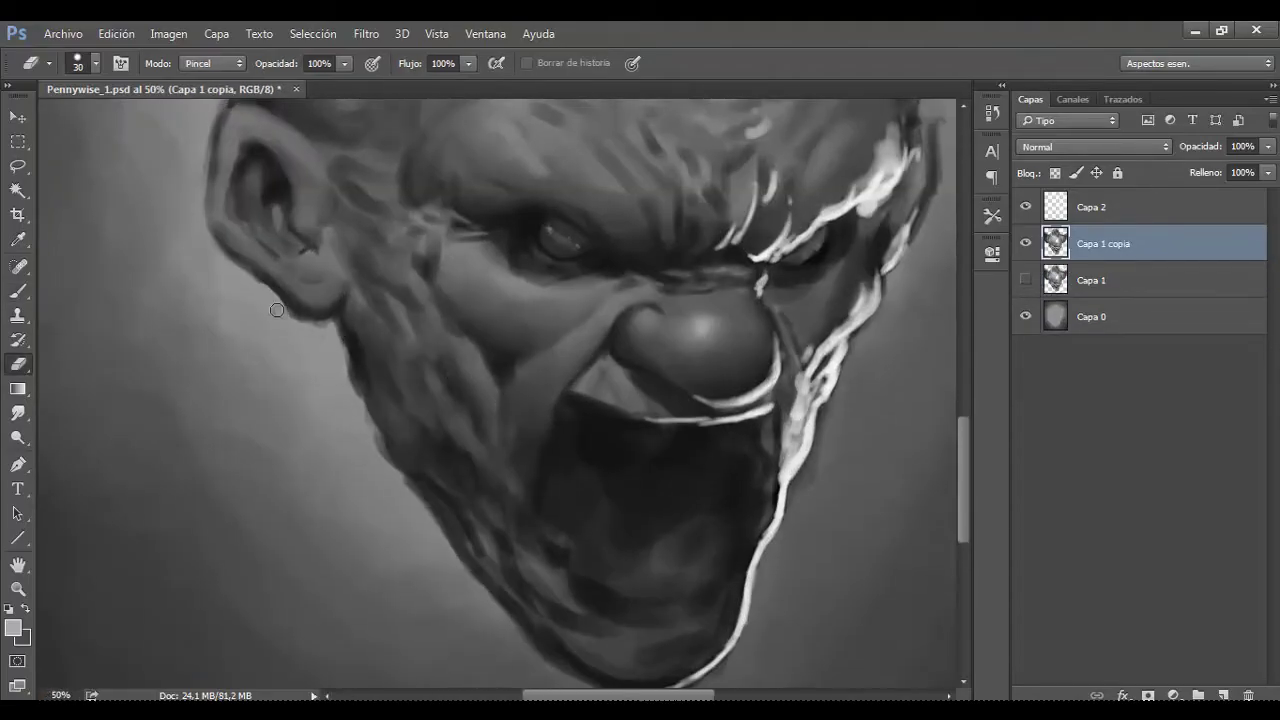
pyautogui.press(']')
pyautogui.press('[')
pyautogui.press('[')
pyautogui.hotkey('ctrl', '+')
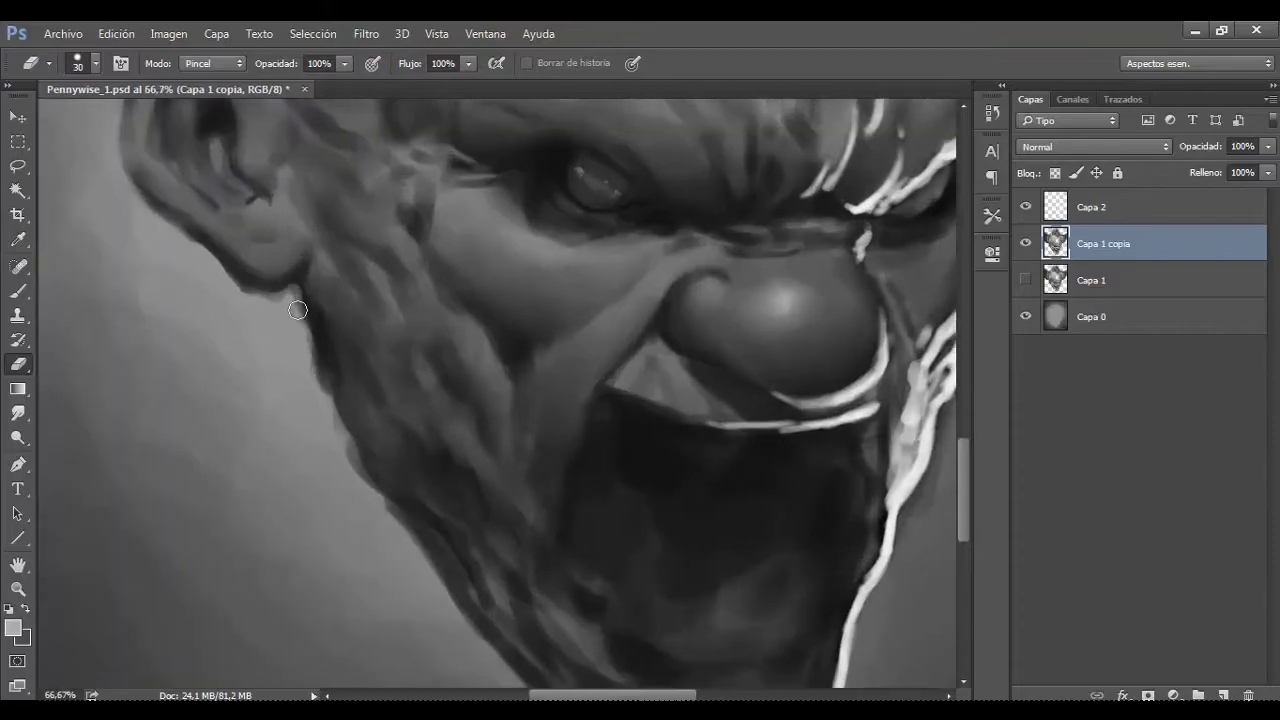
pyautogui.scroll(-3, 366, 352)
pyautogui.moveTo(366, 352)
pyautogui.mouseDown()
pyautogui.moveTo(397, 380)
pyautogui.moveTo(457, 491)
pyautogui.moveTo(620, 601)
pyautogui.moveTo(617, 634)
pyautogui.moveTo(817, 597)
pyautogui.mouseUp()
pyautogui.press(']')
# Step: Soften the dark edges along the jaw and the underside of the chin with a smaller eraser
pyautogui.scroll(-2, 423, 543)
pyautogui.scroll(4, 364, 410)
pyautogui.press('[')
pyautogui.moveTo(364, 410); pyautogui.dragTo(410, 578)
pyautogui.press('[')
pyautogui.press('[')
pyautogui.moveTo(358, 440); pyautogui.dragTo(352, 400)
pyautogui.moveTo(262, 420); pyautogui.dragTo(347, 408)
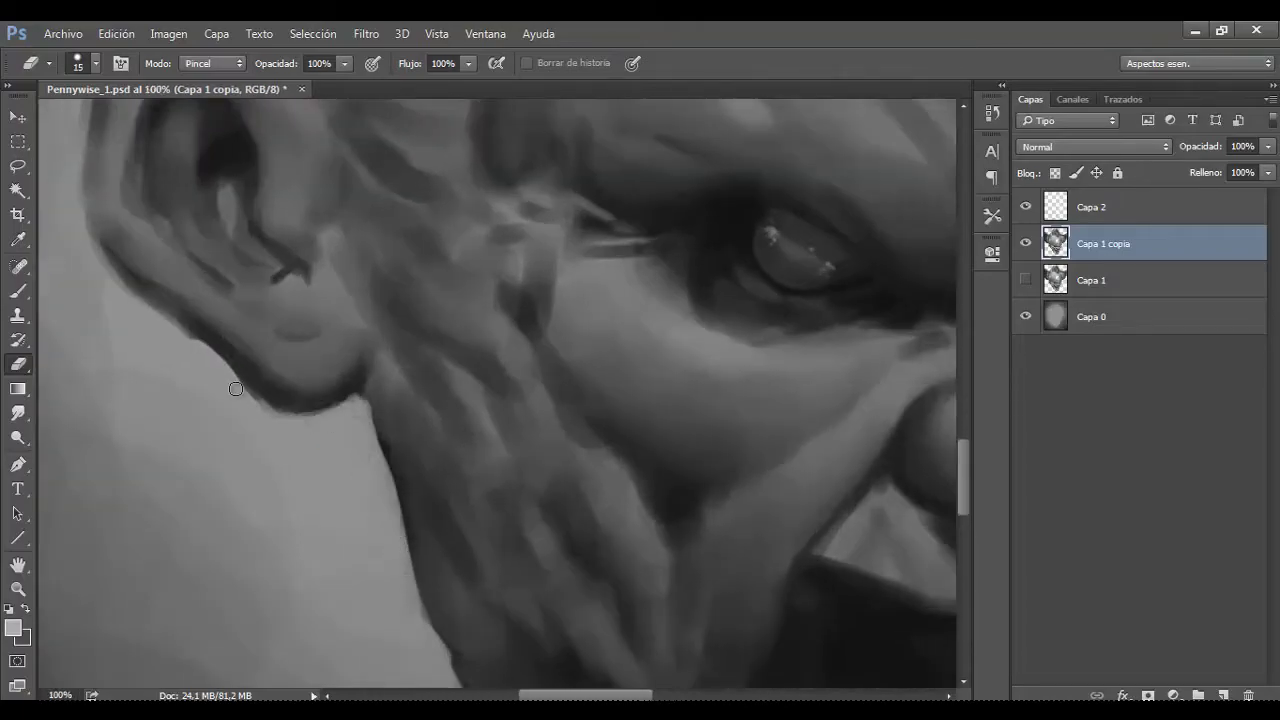
pyautogui.moveTo(256, 400); pyautogui.dragTo(400, 500)
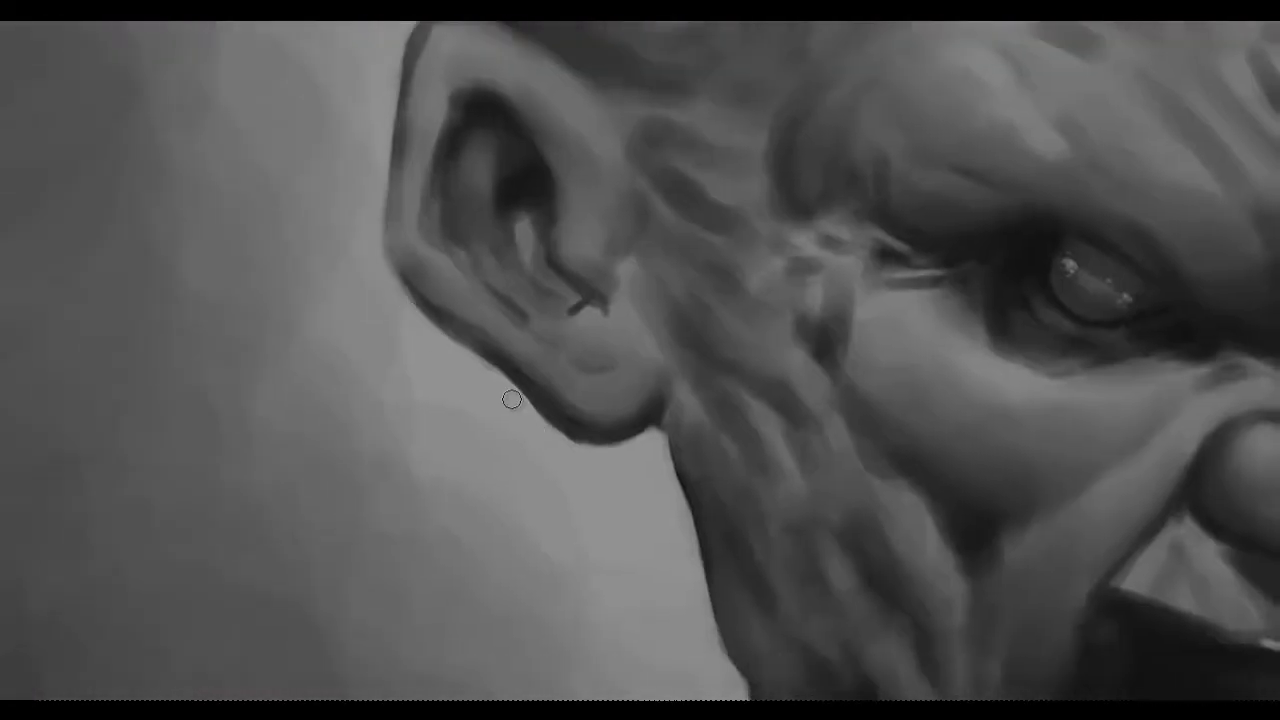
# Step: Lighten the earlobe, inner ear and lower ear fold, and smooth the ear's outer rim
pyautogui.moveTo(577, 383)
pyautogui.mouseDown()
pyautogui.moveTo(534, 380)
pyautogui.moveTo(622, 408)
pyautogui.moveTo(594, 366)
pyautogui.moveTo(483, 332)
pyautogui.mouseUp()
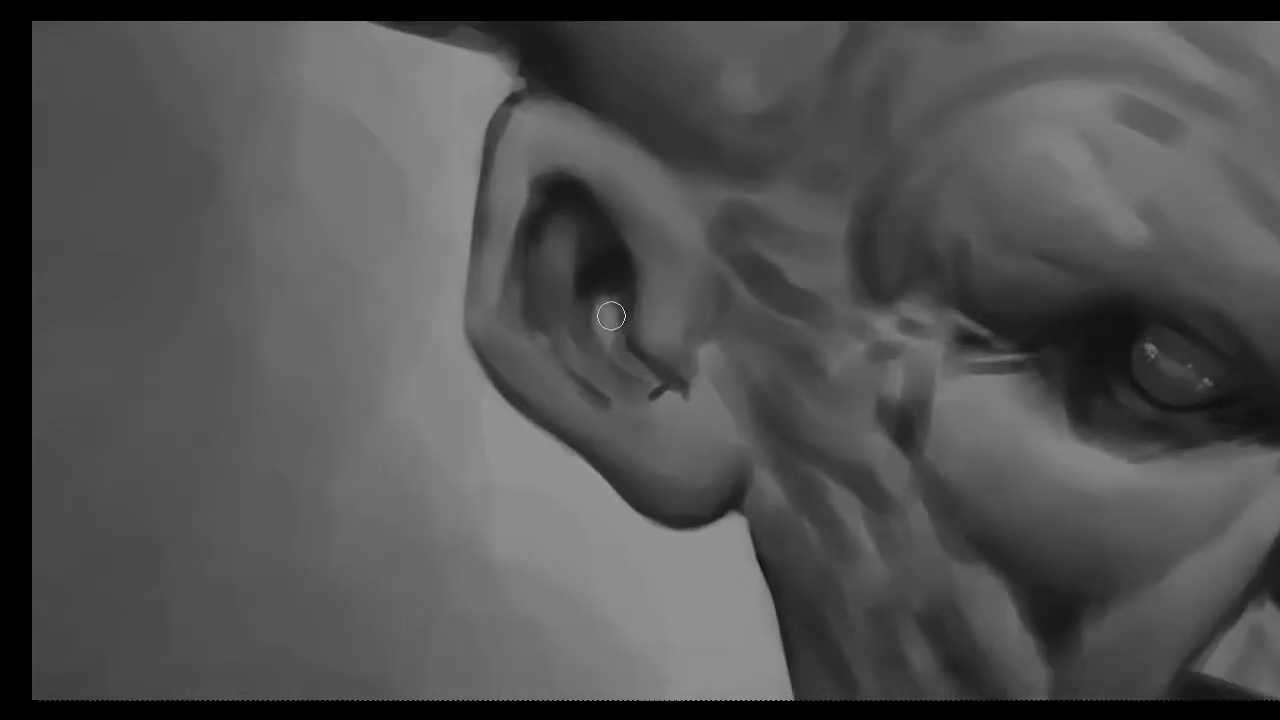
pyautogui.moveTo(610, 316)
pyautogui.mouseDown()
pyautogui.moveTo(594, 337)
pyautogui.moveTo(622, 377)
pyautogui.mouseUp()
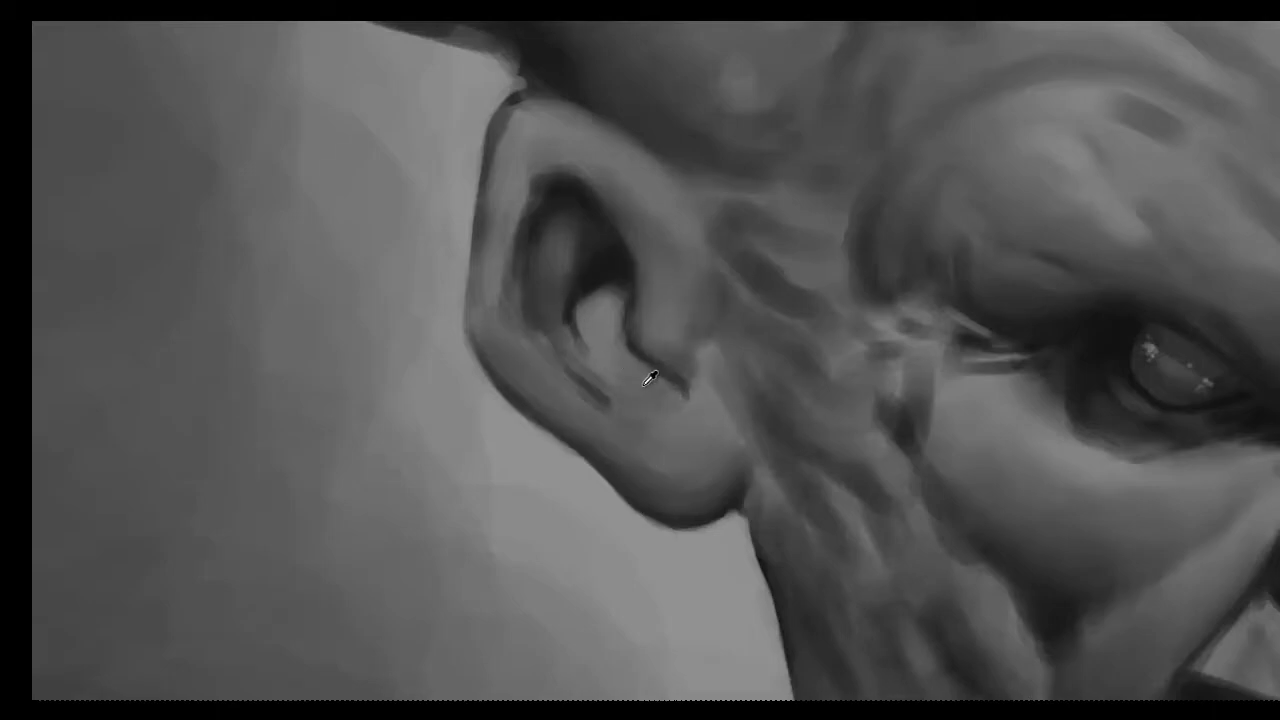
pyautogui.moveTo(557, 233)
pyautogui.mouseDown()
pyautogui.moveTo(549, 274)
pyautogui.moveTo(563, 272)
pyautogui.mouseUp()
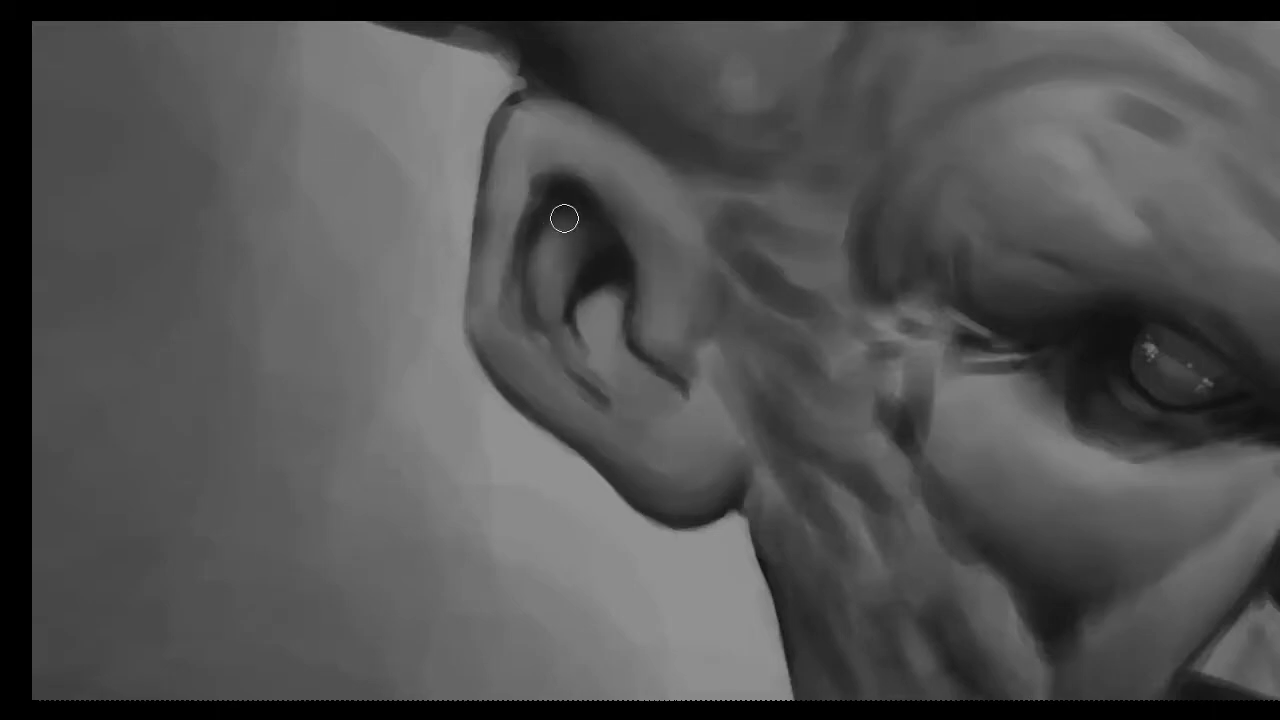
pyautogui.press('alt')
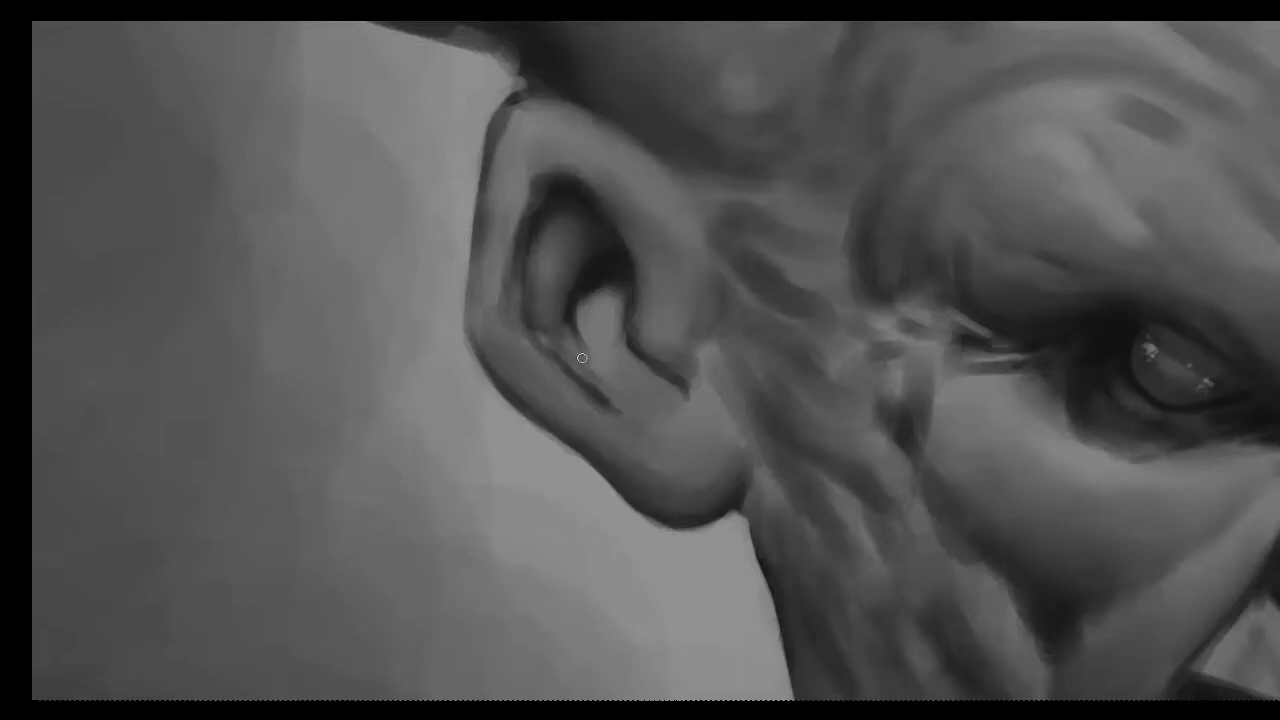
pyautogui.moveTo(520, 355); pyautogui.dragTo(600, 414)
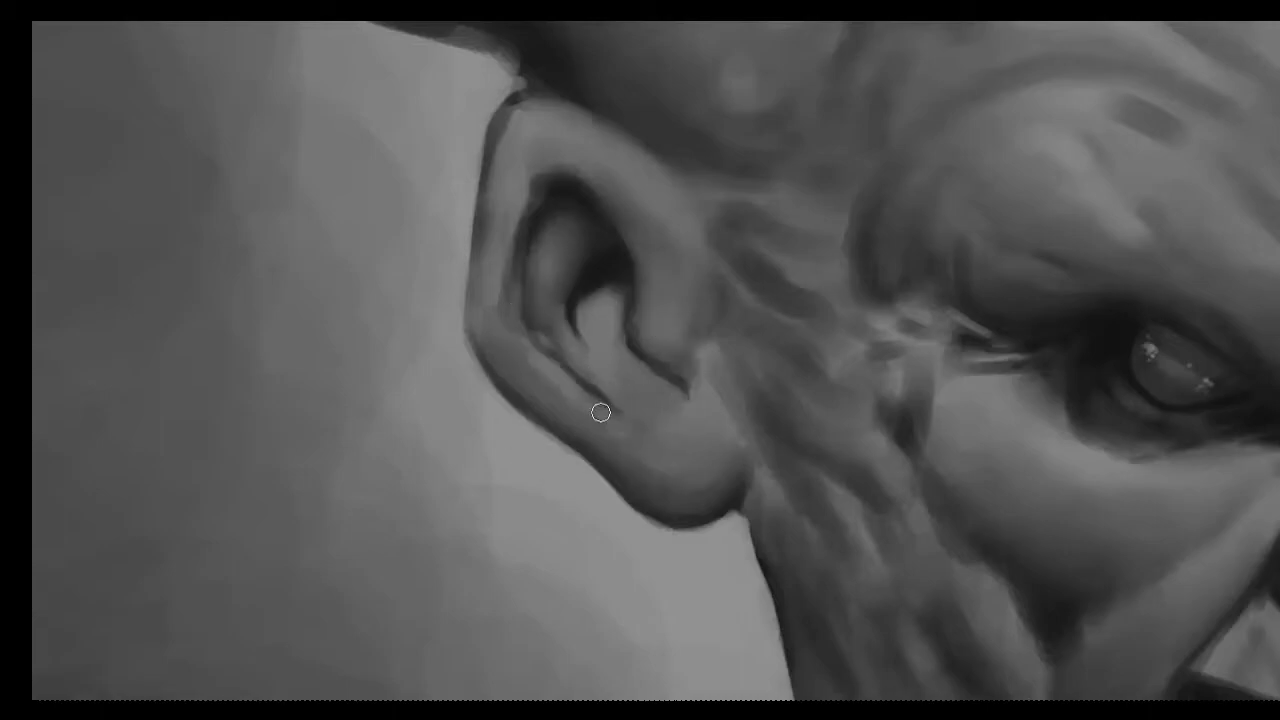
pyautogui.moveTo(500, 133); pyautogui.dragTo(509, 218)
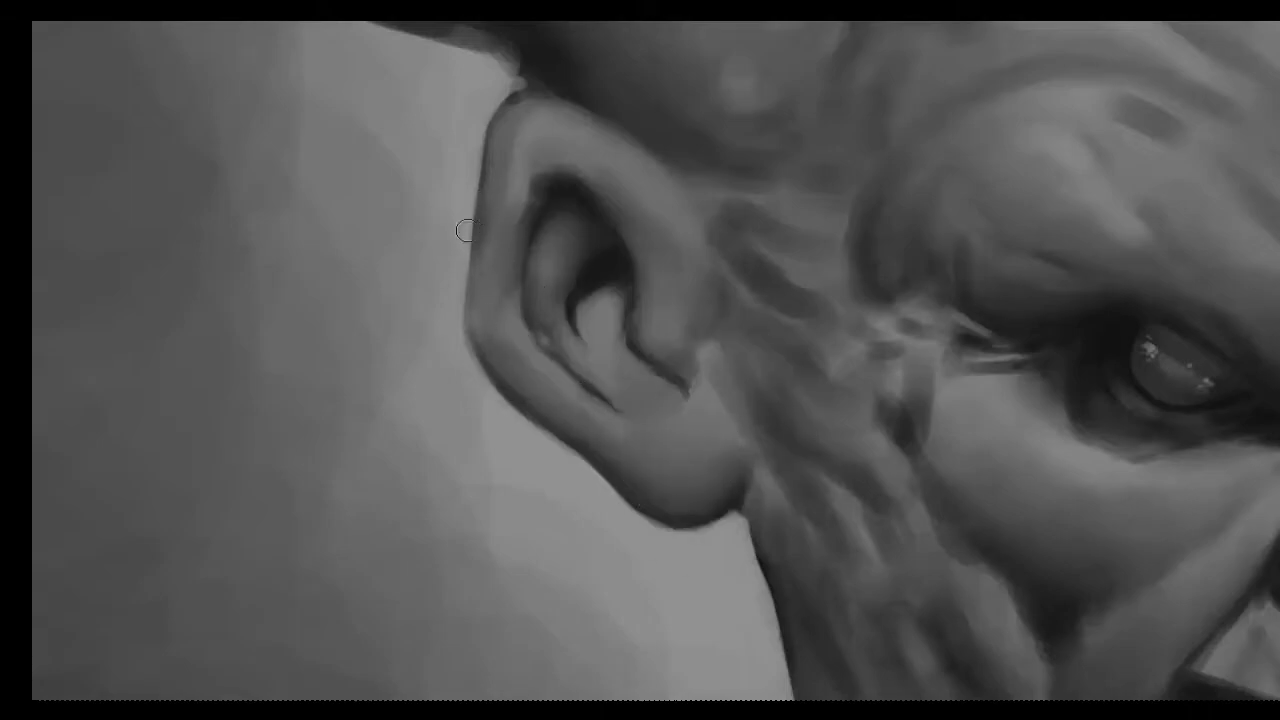
# Step: Sample several greys from the inner ear and outer ear for further shading
pyautogui.keyDown('alt'); pyautogui.click(603, 329); pyautogui.keyUp('alt')
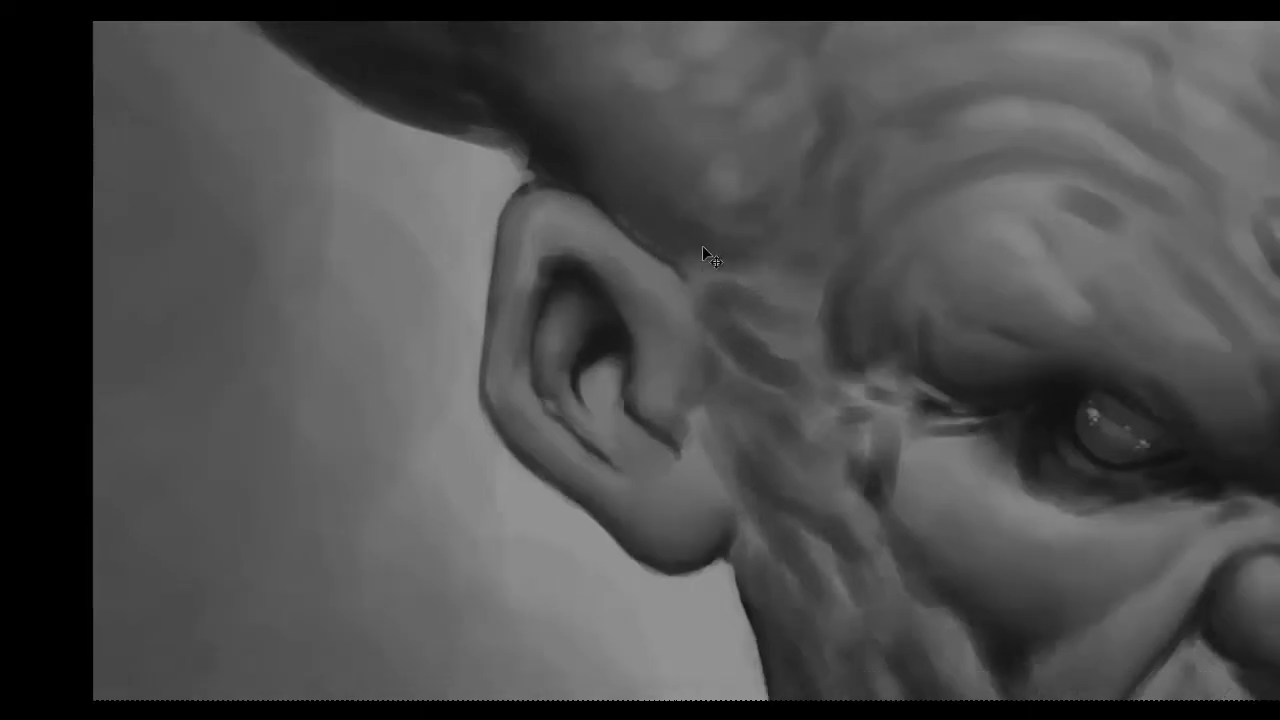
pyautogui.keyDown('alt'); pyautogui.click(466, 262); pyautogui.keyUp('alt')
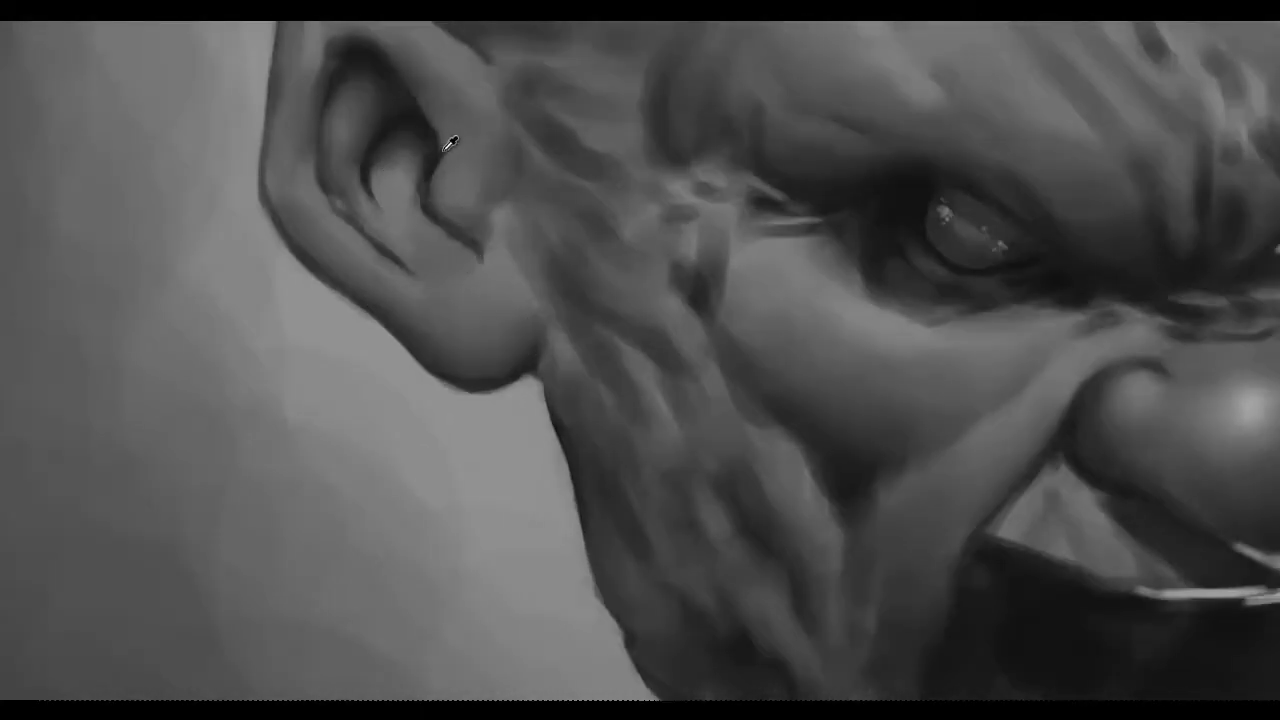
pyautogui.keyDown('alt'); pyautogui.click(460, 102); pyautogui.keyUp('alt')
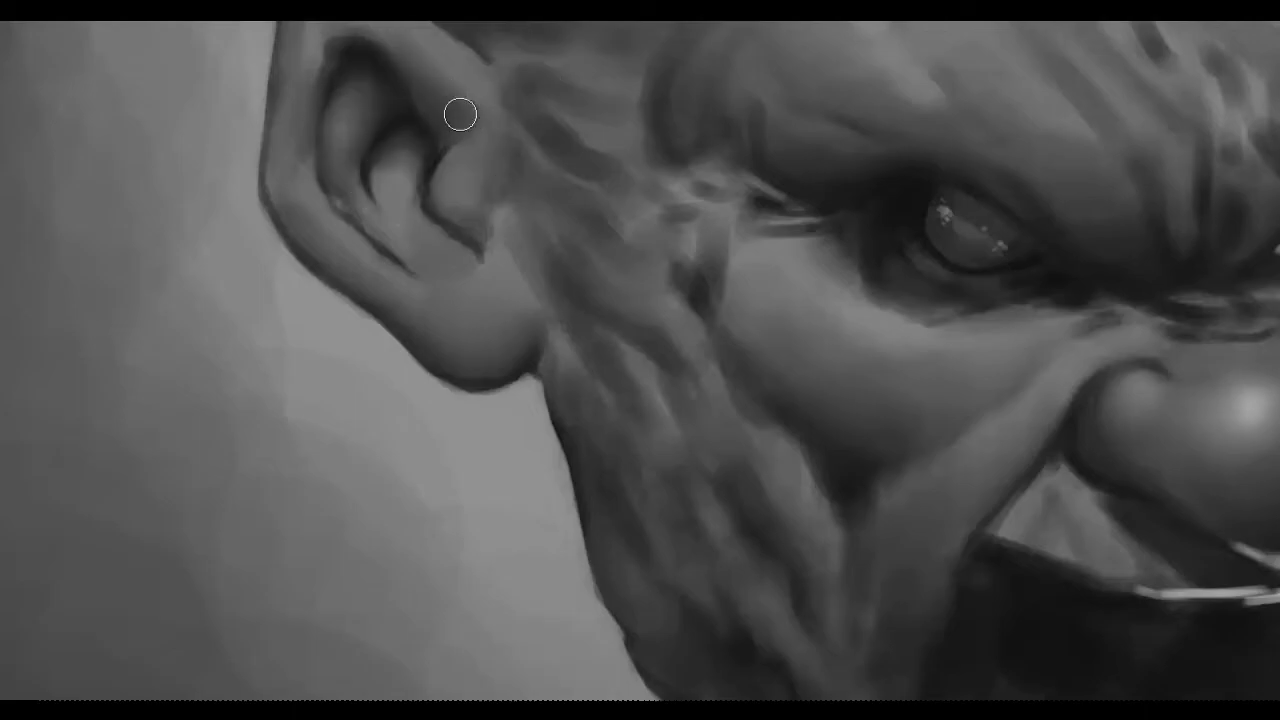
pyautogui.scroll(-3, 586, 249)
pyautogui.scroll(2, 483, 273)
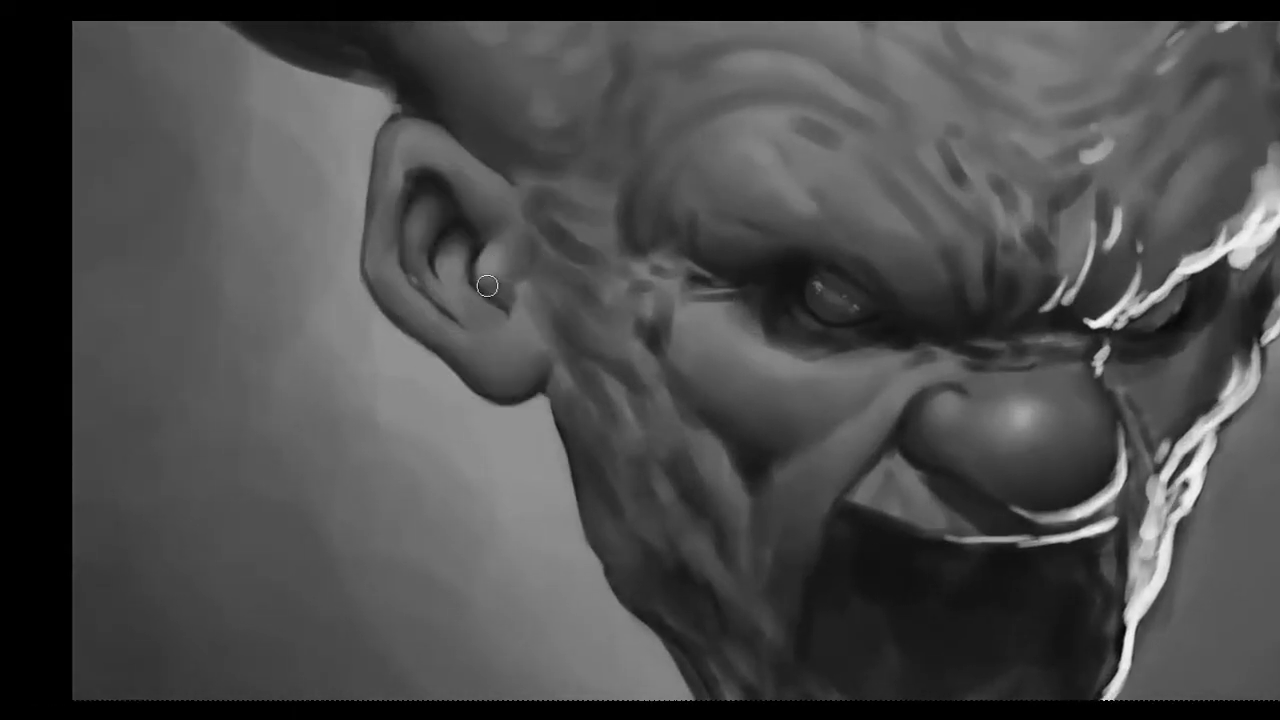
# Step: Mirror the view and paint a lighter tongue shape inside the mouth
pyautogui.scroll(-3, 487, 286)
pyautogui.scroll(1, 543, 363)
pyautogui.scroll(1, 600, 374)
pyautogui.scroll(1, 609, 371)
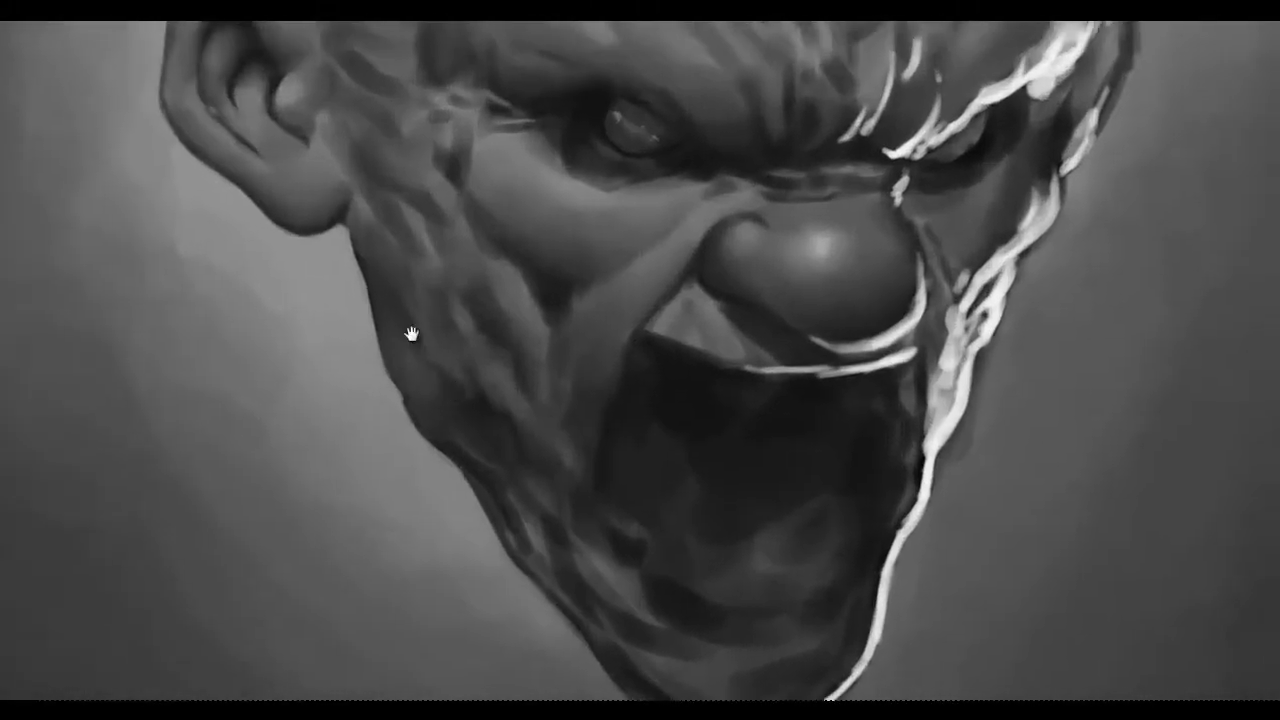
pyautogui.scroll(-1, 592, 383)
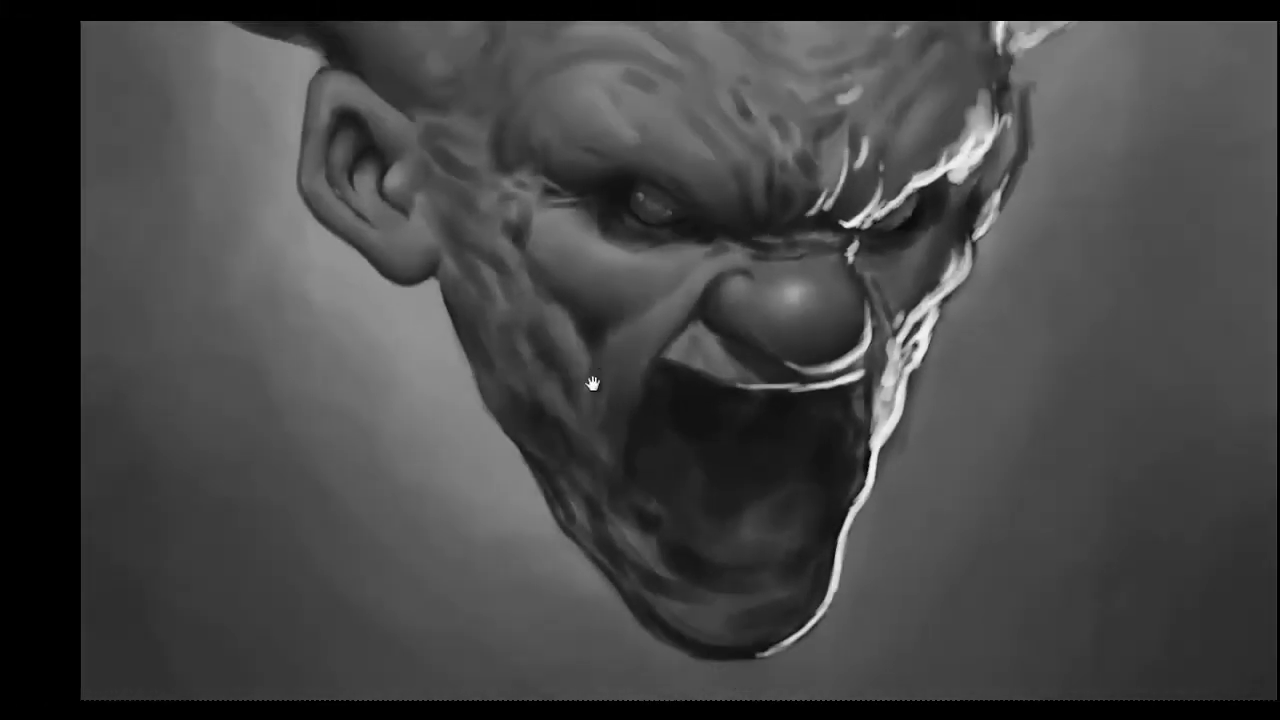
pyautogui.scroll(-2, 592, 383)
pyautogui.press('m')
pyautogui.scroll(1, 590, 330)
pyautogui.scroll(1, 595, 292)
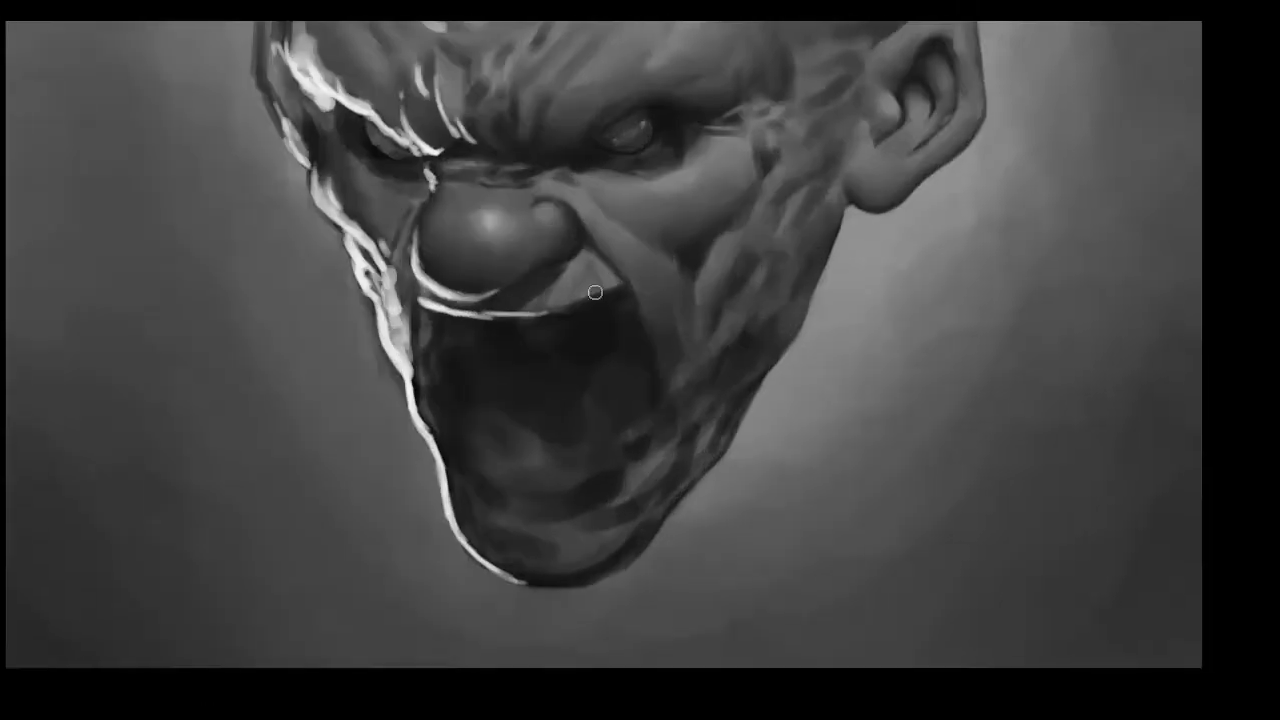
pyautogui.moveTo(600, 305)
pyautogui.mouseDown()
pyautogui.moveTo(637, 309)
pyautogui.moveTo(609, 323)
pyautogui.moveTo(553, 318)
pyautogui.mouseUp()
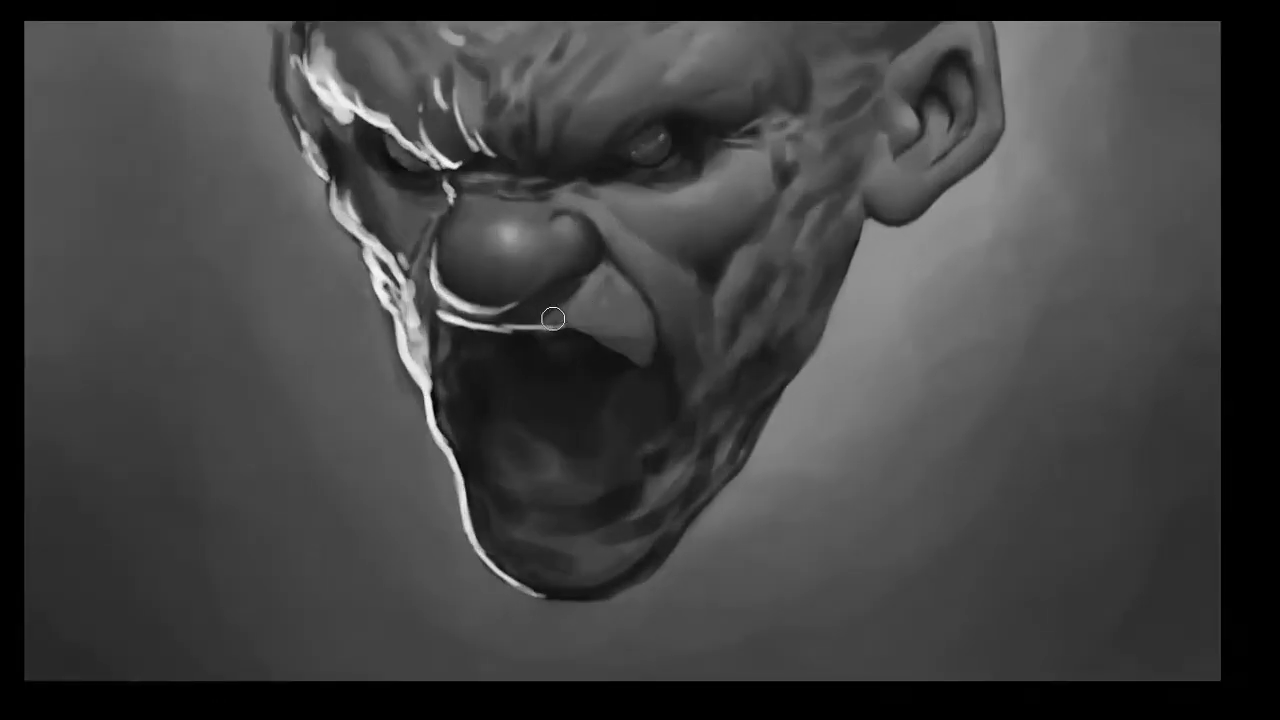
# Step: Sample greys near the nose and paint a lighter upper lip along the mouth's edge
pyautogui.press('f')
pyautogui.scroll(2, 674, 351)
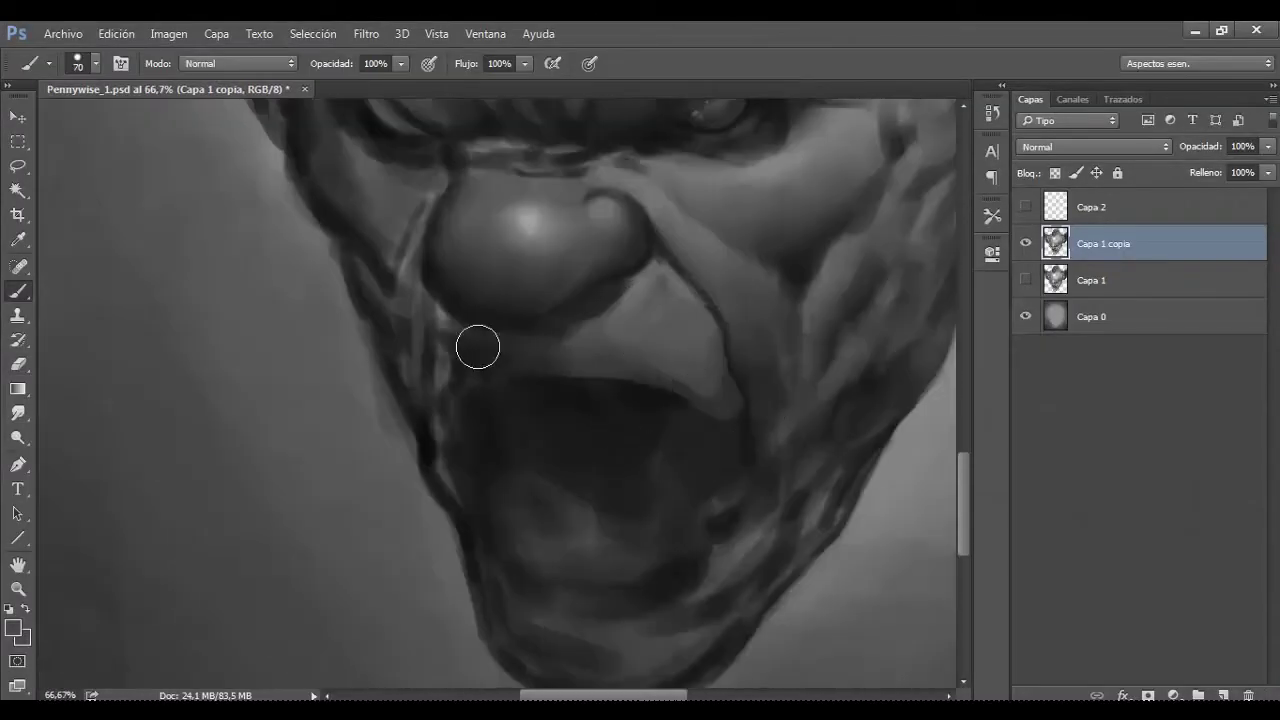
pyautogui.press('[')
pyautogui.keyDown('alt'); pyautogui.click(684, 292); pyautogui.keyUp('alt')
pyautogui.scroll(3, 512, 498)
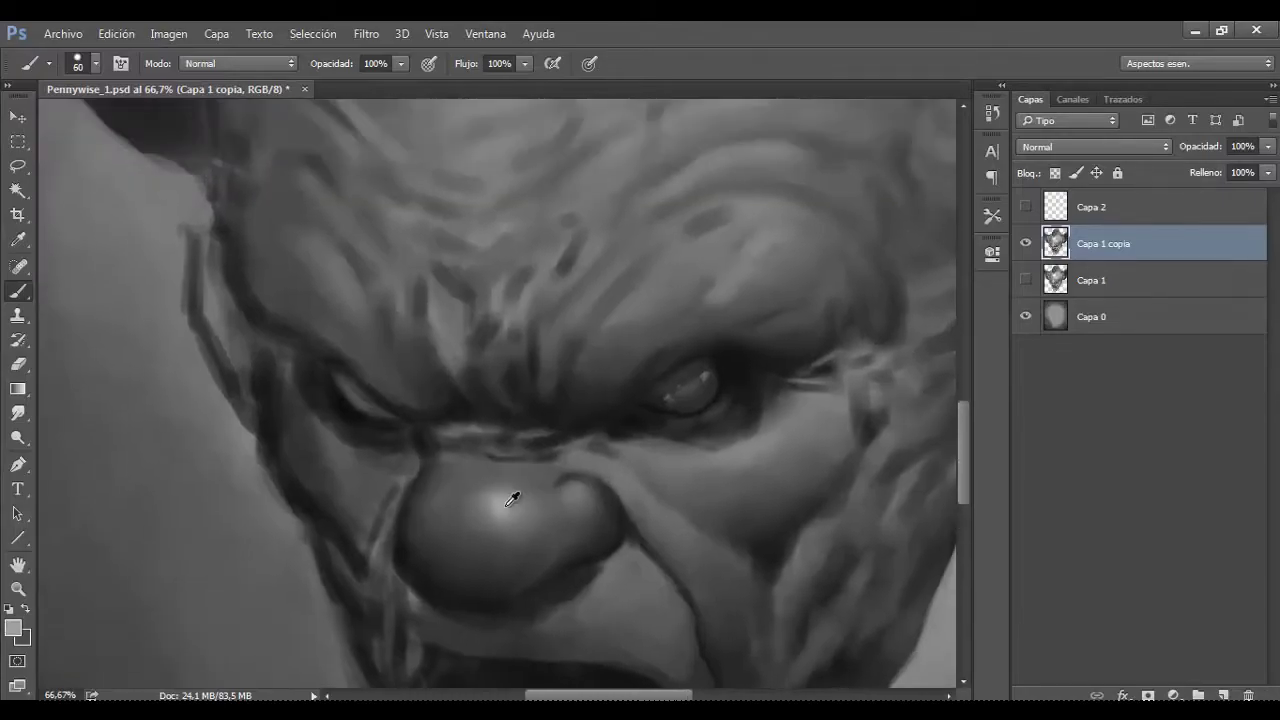
pyautogui.scroll(-3, 512, 498)
pyautogui.keyDown('alt'); pyautogui.click(648, 342); pyautogui.keyUp('alt')
pyautogui.moveTo(691, 455)
pyautogui.mouseDown()
pyautogui.moveTo(649, 437)
pyautogui.moveTo(680, 471)
pyautogui.moveTo(710, 399)
pyautogui.mouseUp()
# Step: Resize the brush and sample a darker tone from the cheek fold
pyautogui.press('[')
pyautogui.press('[')
pyautogui.press('[')
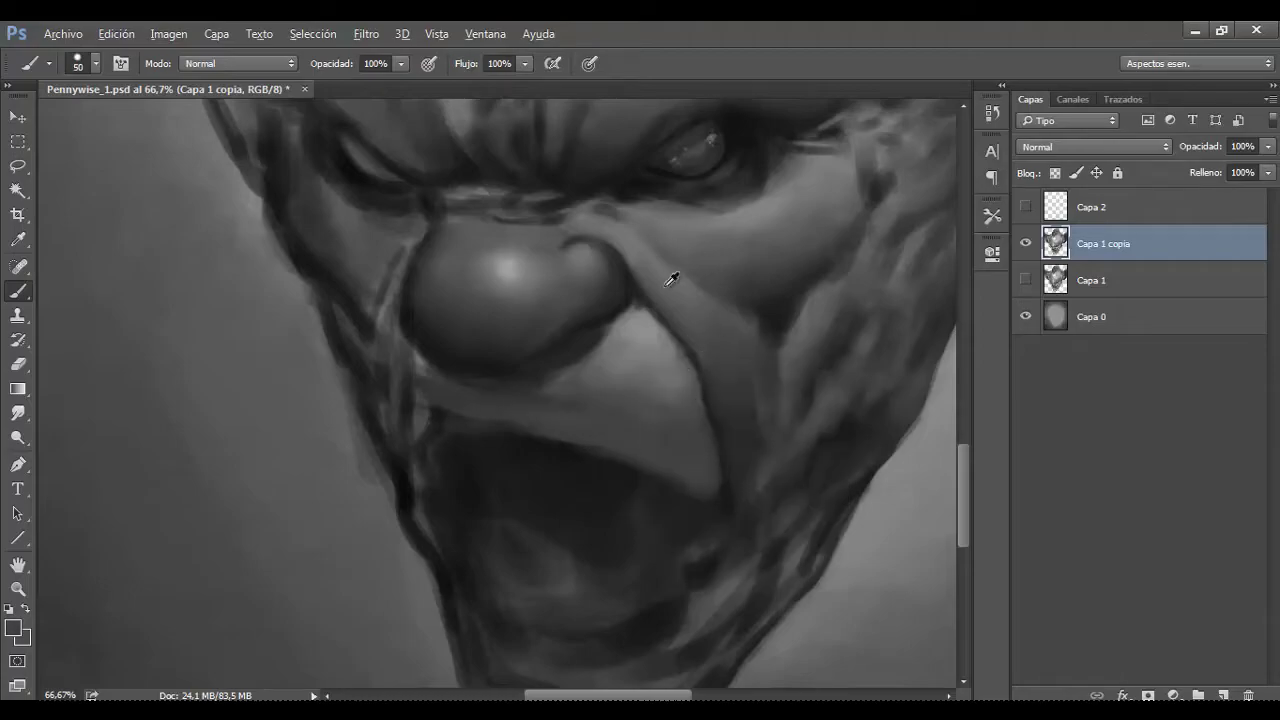
pyautogui.press(']')
pyautogui.keyDown('alt'); pyautogui.click(672, 295); pyautogui.keyUp('alt')
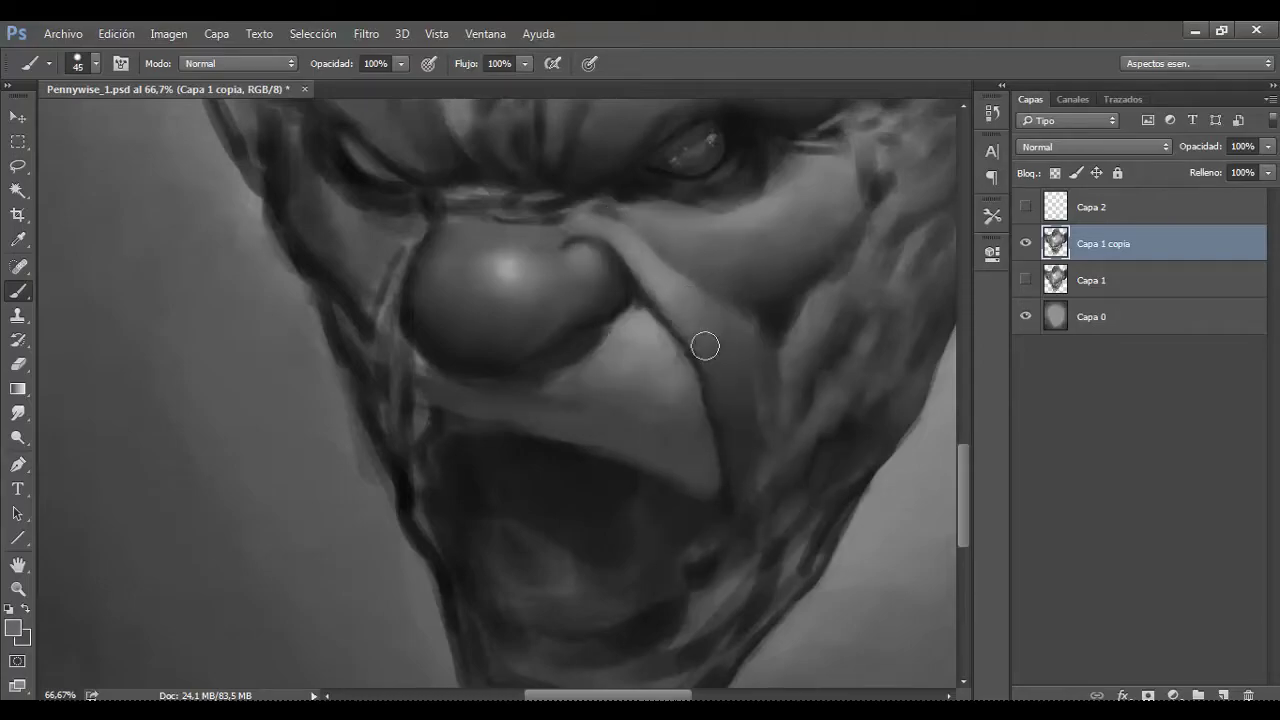
pyautogui.scroll(-3, 769, 400)
pyautogui.scroll(1, 614, 306)
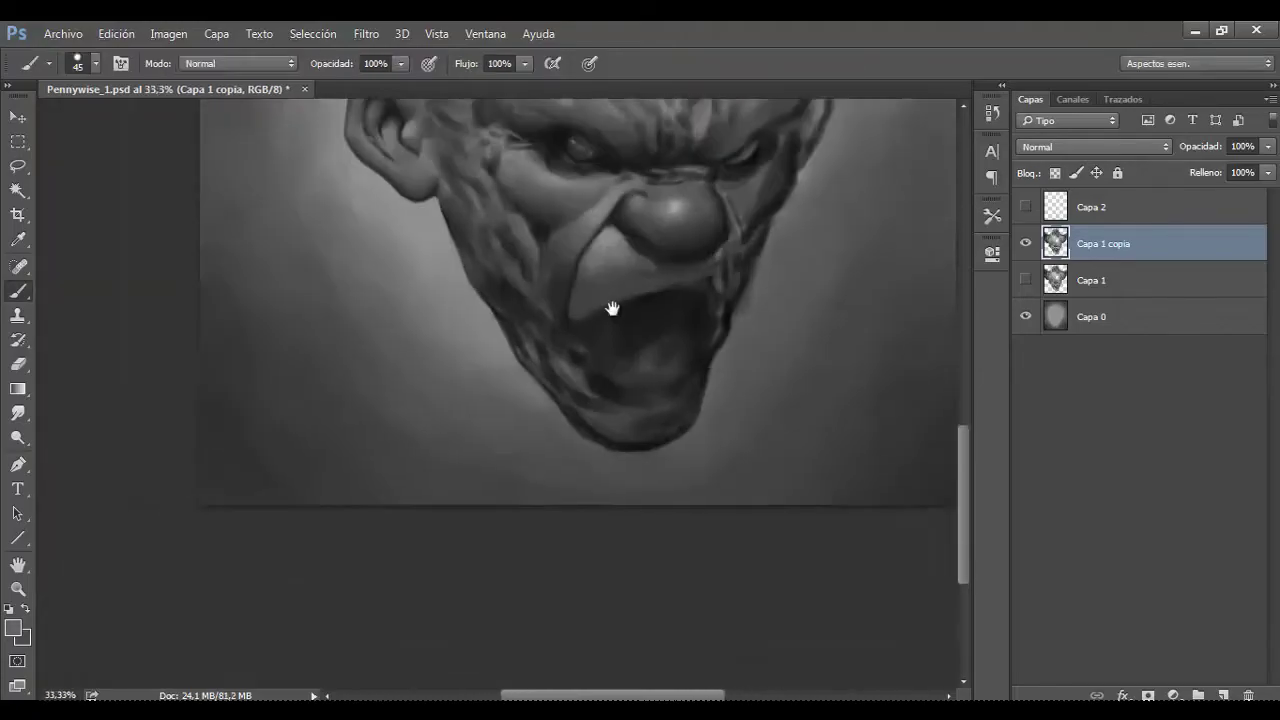
pyautogui.scroll(1, 619, 325)
pyautogui.scroll(1, 679, 170)
# Step: Sample brighter and darker mouth greys and reduce the brush to about 45
pyautogui.press('[')
pyautogui.press('[')
pyautogui.press('[')
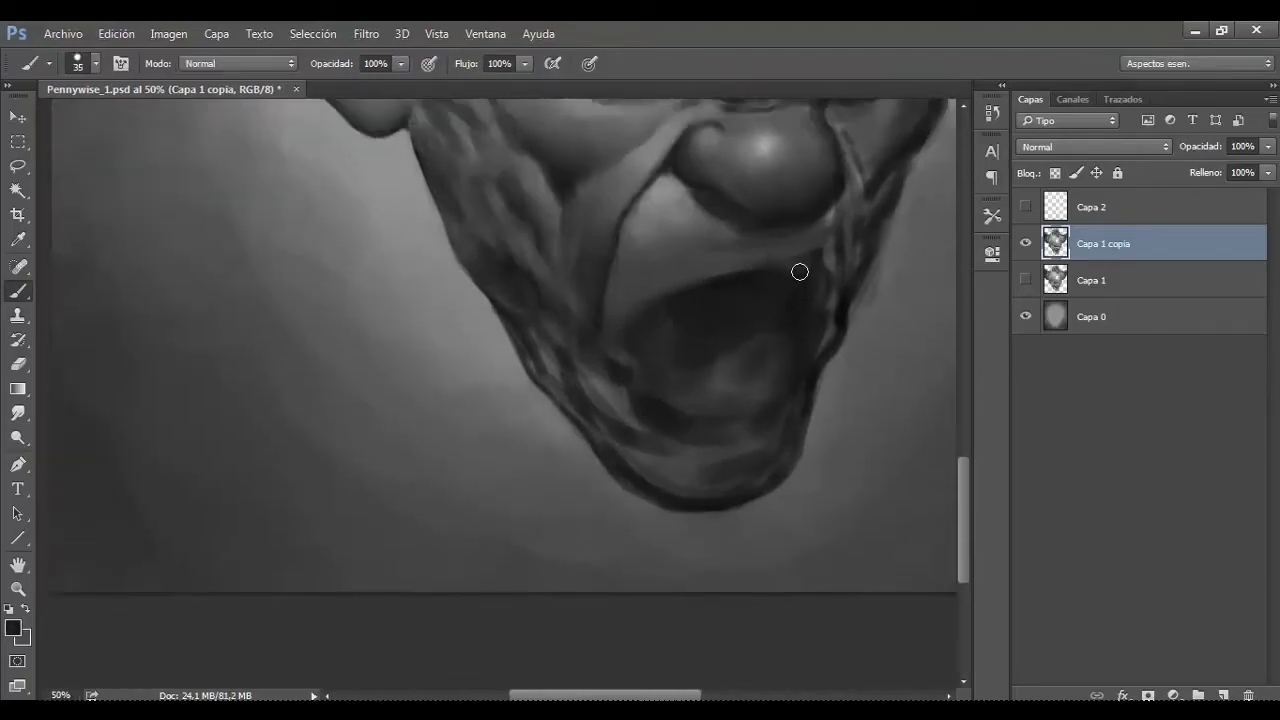
pyautogui.press(']')
pyautogui.keyDown('alt'); pyautogui.click(675, 228); pyautogui.keyUp('alt')
pyautogui.keyDown('alt'); pyautogui.click(629, 354); pyautogui.keyUp('alt')
pyautogui.moveTo(603, 380); pyautogui.dragTo(574, 374)
pyautogui.keyDown('alt'); pyautogui.click(625, 403); pyautogui.keyUp('alt')
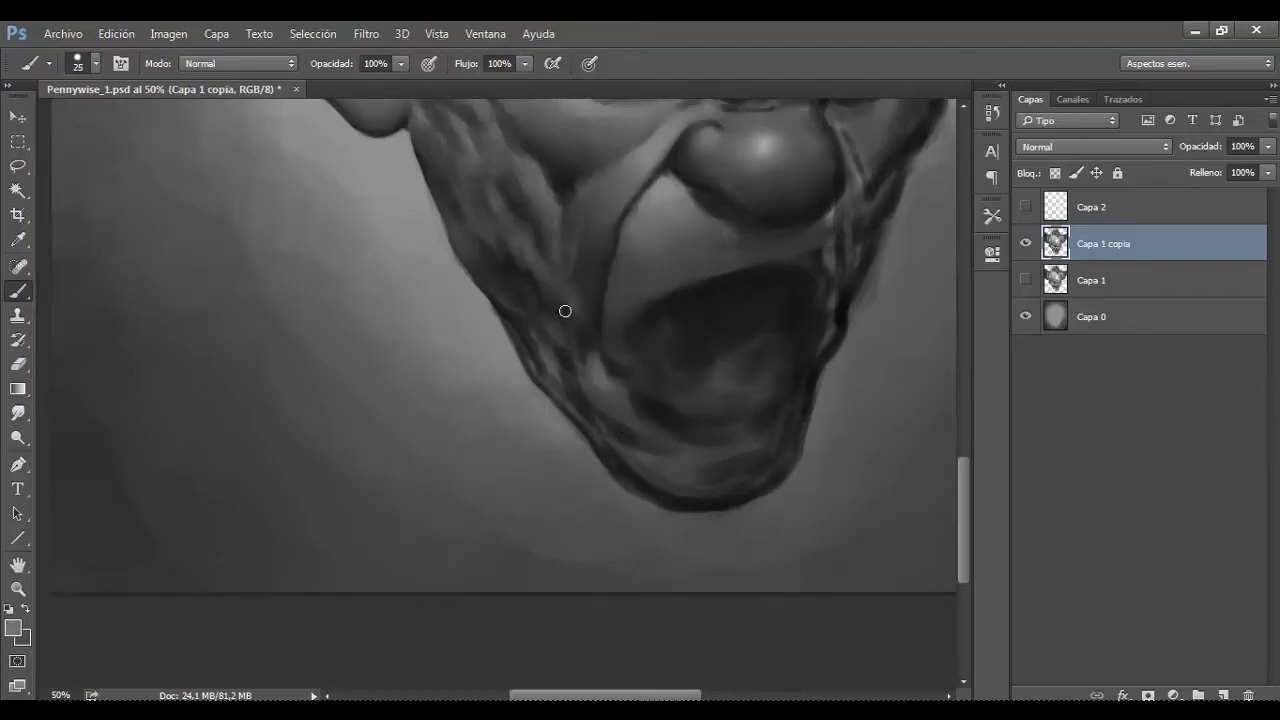
# Step: Sample face tones, flip the canvas to check, and paint a dark stroke along the lower lip
pyautogui.scroll(3, 566, 290)
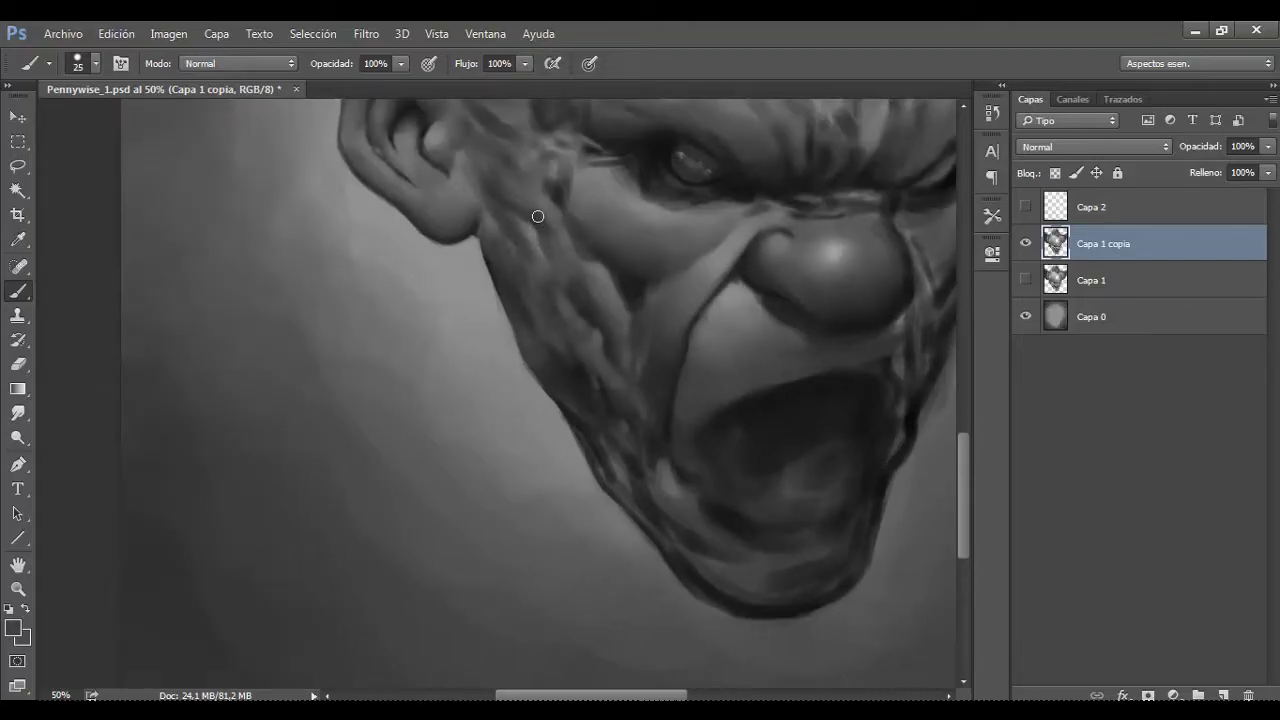
pyautogui.keyDown('alt'); pyautogui.click(603, 318); pyautogui.keyUp('alt')
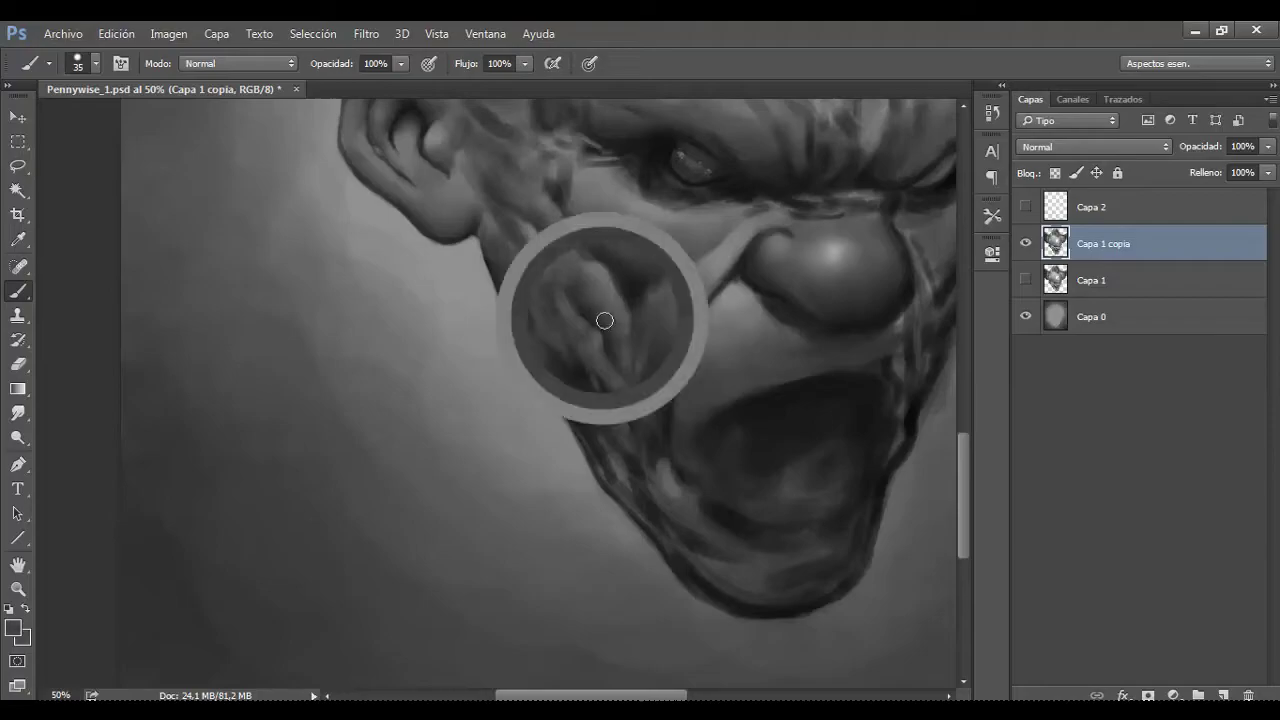
pyautogui.press(']')
pyautogui.keyDown('alt'); pyautogui.click(594, 240); pyautogui.keyUp('alt')
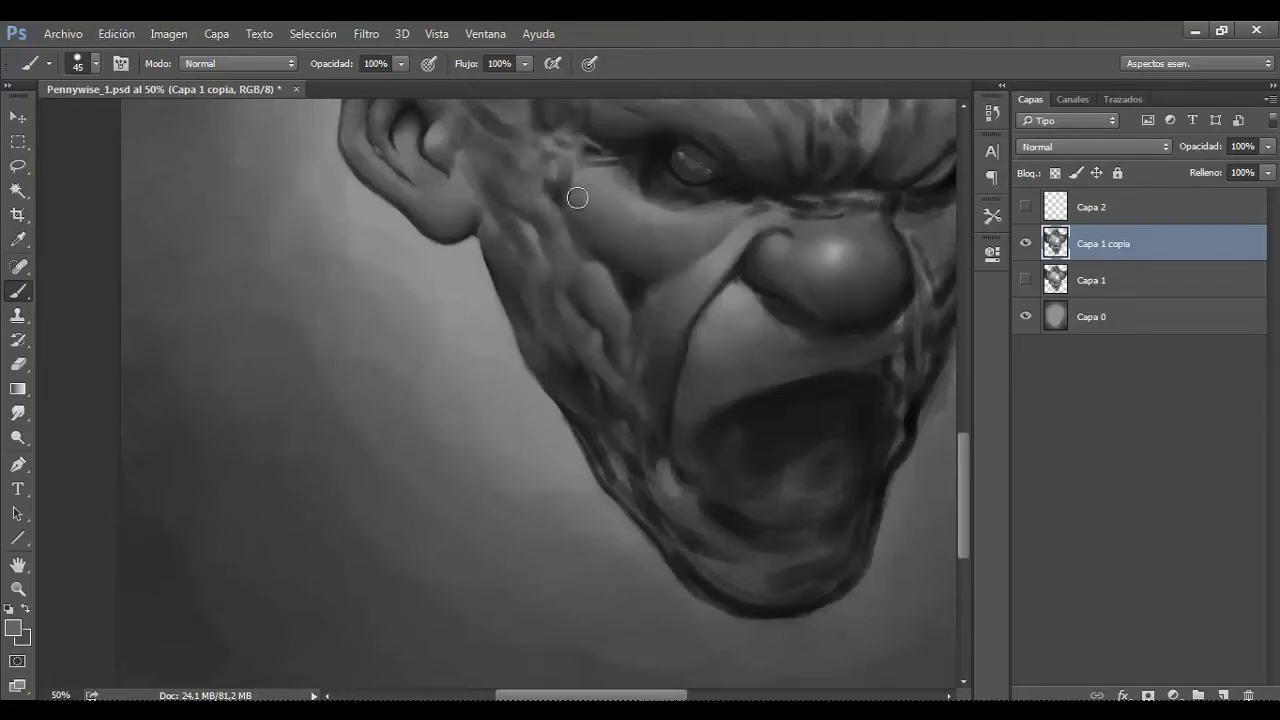
pyautogui.hotkey('ctrl', '-')
pyautogui.hotkey('ctrl', 'shift', 'h')
pyautogui.hotkey('ctrl', '+')
pyautogui.press('[')
pyautogui.press('[')
pyautogui.press('[')
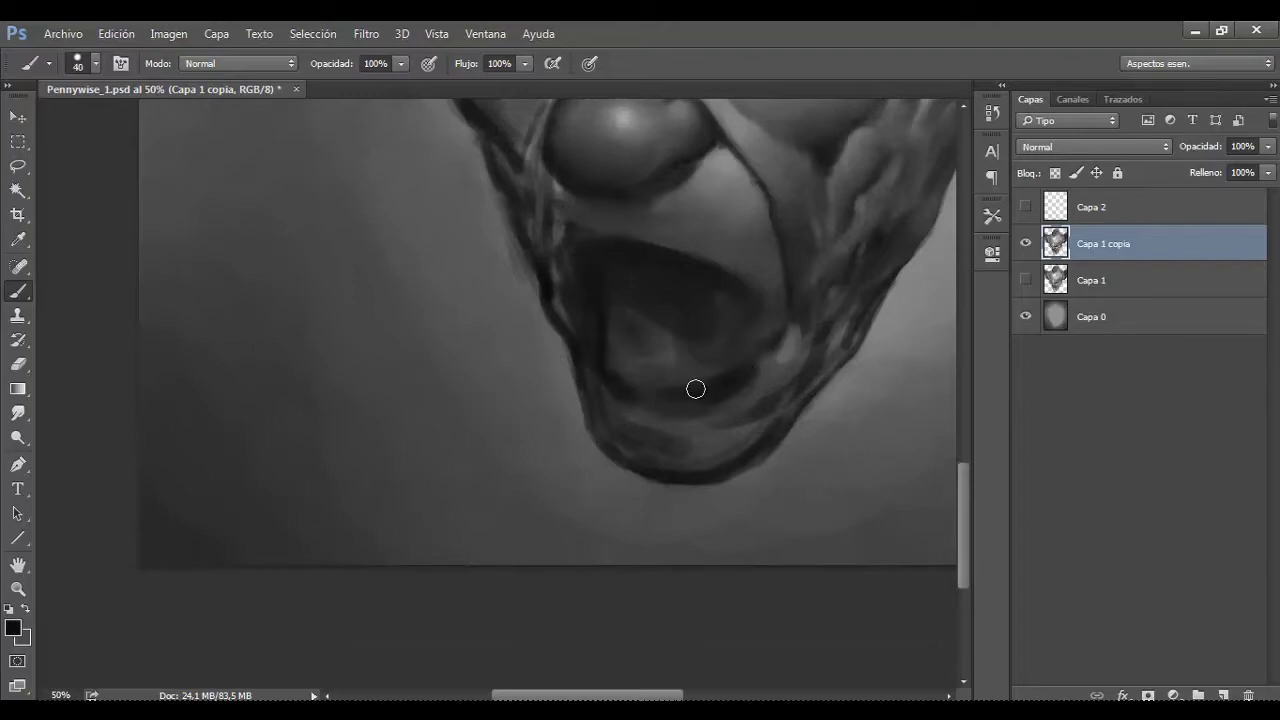
pyautogui.press('[')
pyautogui.moveTo(696, 389); pyautogui.dragTo(640, 392)
# Step: Review the whole face, save the painting, and sample a lighter tone from the nose
pyautogui.hotkey('ctrl', '-')
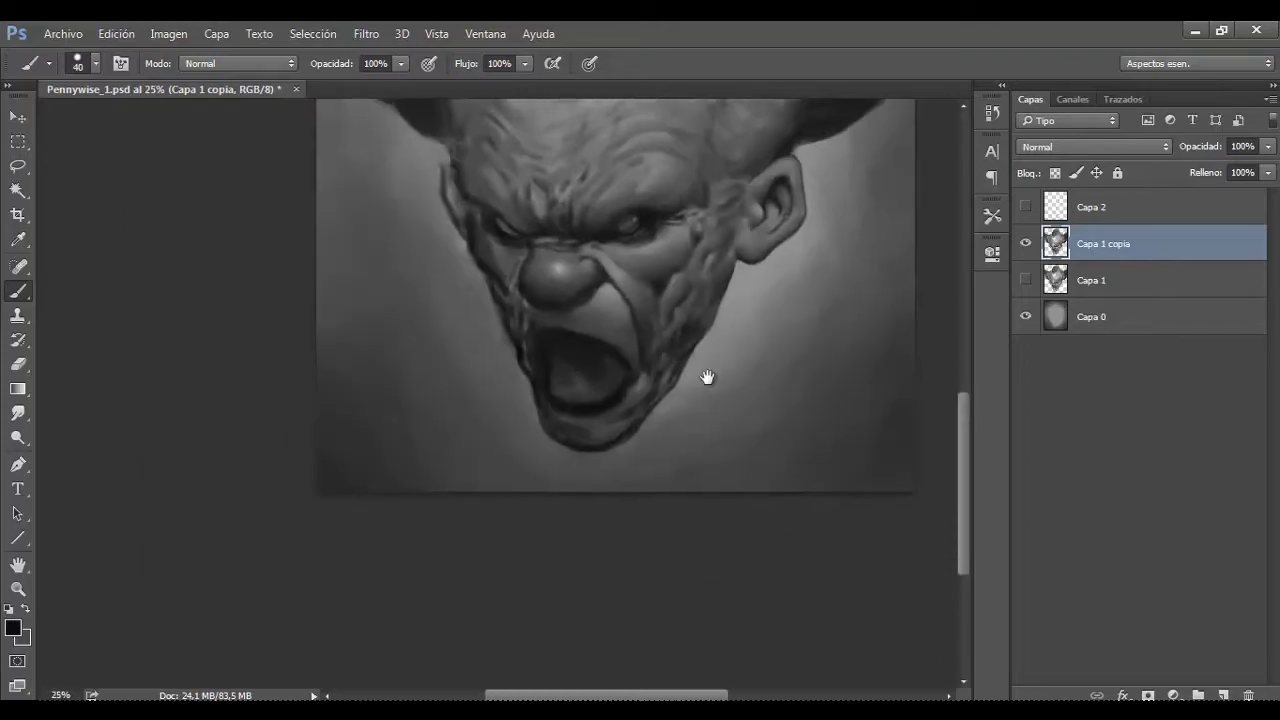
pyautogui.hotkey('ctrl', '0')
pyautogui.hotkey('ctrl', 's')
pyautogui.press(']')
pyautogui.hotkey('ctrl', '+')
pyautogui.hotkey('ctrl', '+')
pyautogui.hotkey('ctrl', '+')
pyautogui.keyDown('alt'); pyautogui.click(605, 305); pyautogui.keyUp('alt')
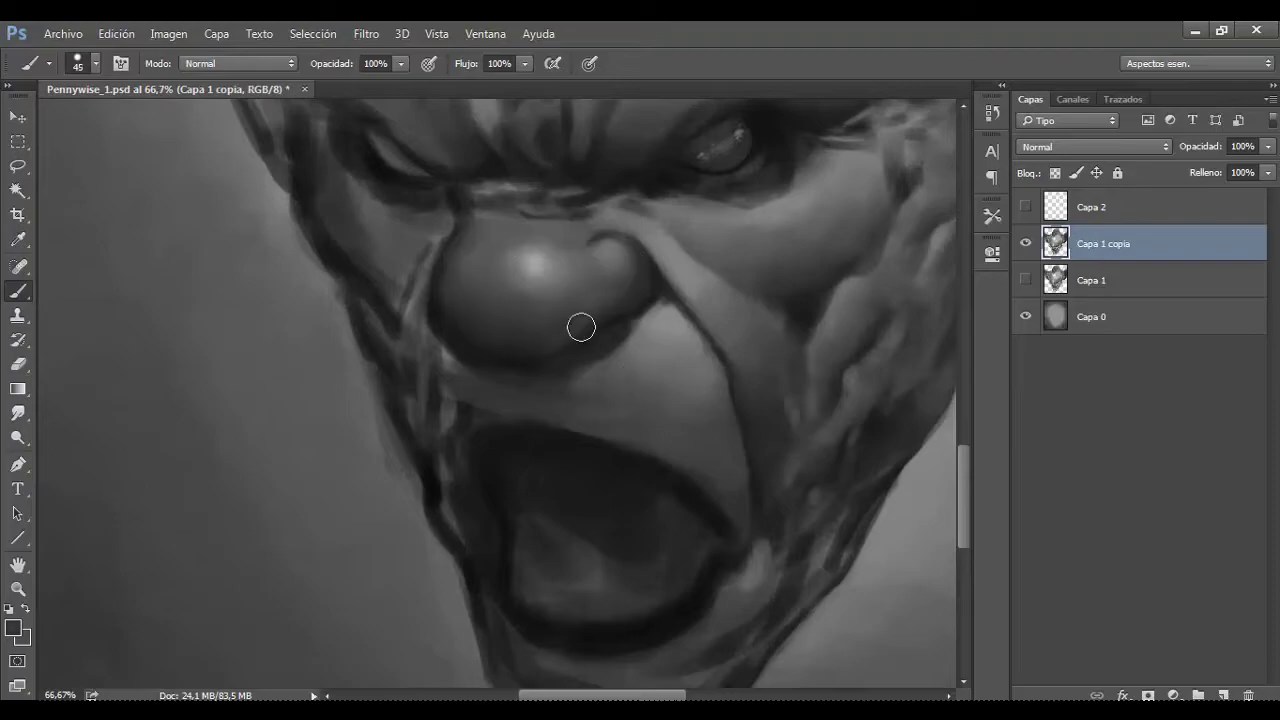
# Step: Switch from Smudge back to the Brush and go to full-screen mode for painting
pyautogui.press('r')
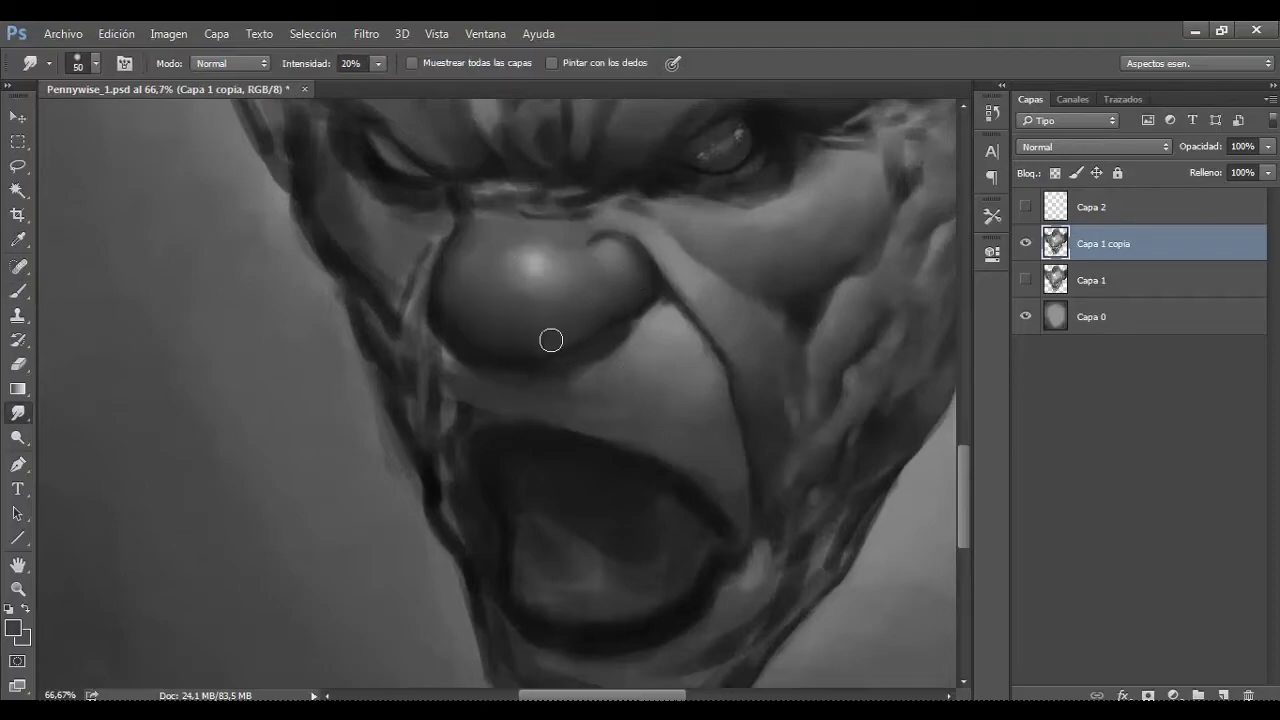
pyautogui.press('f')
pyautogui.press('b')
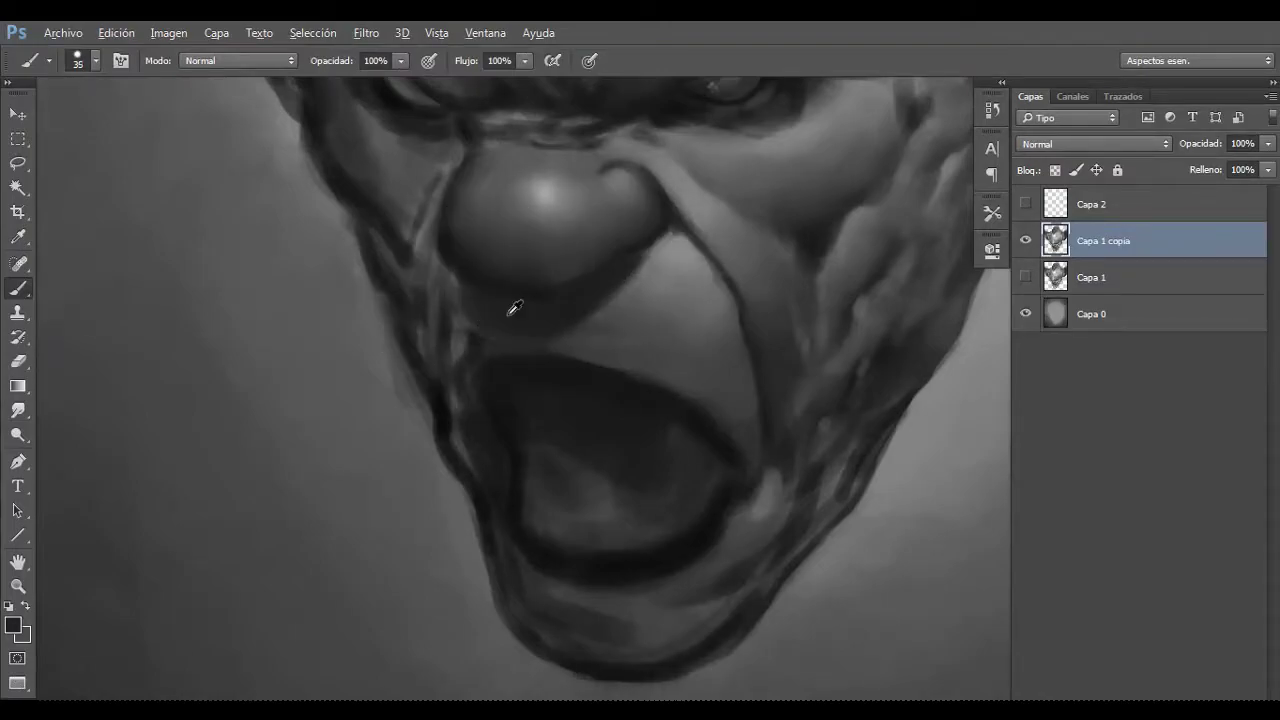
pyautogui.scroll(-2, 554, 316)
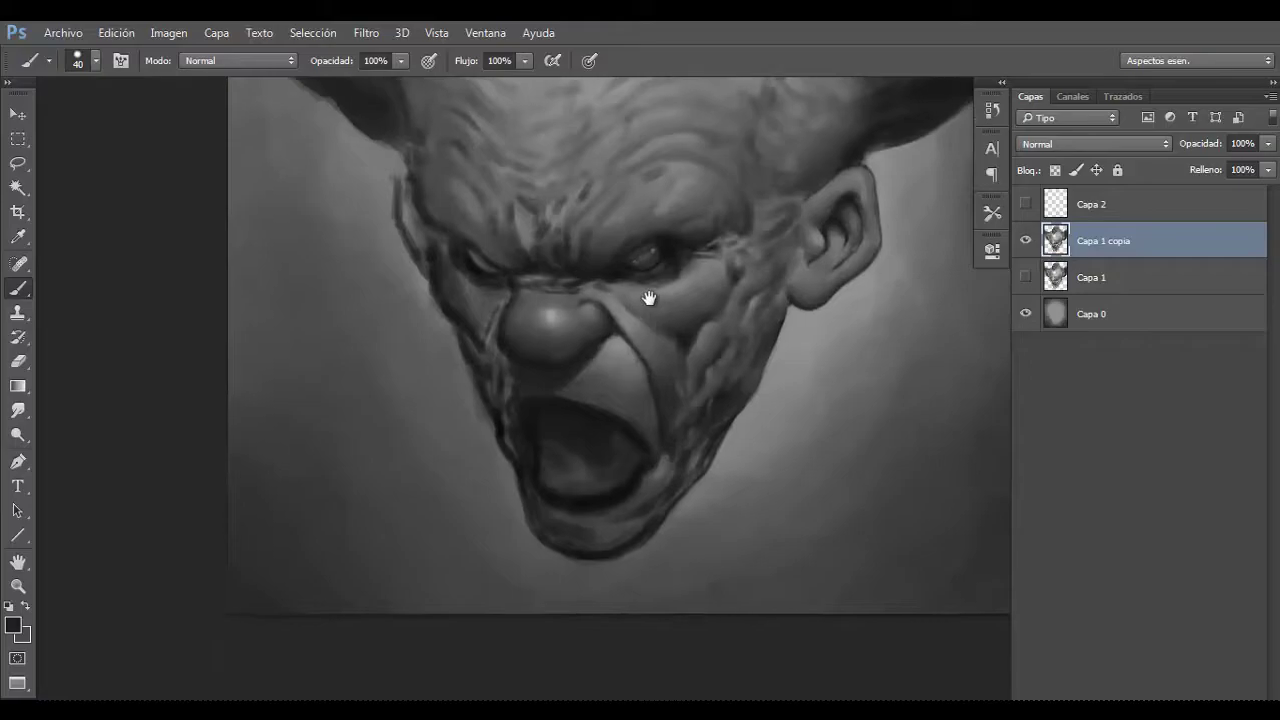
pyautogui.press('f')
pyautogui.hotkey('ctrl', '+')
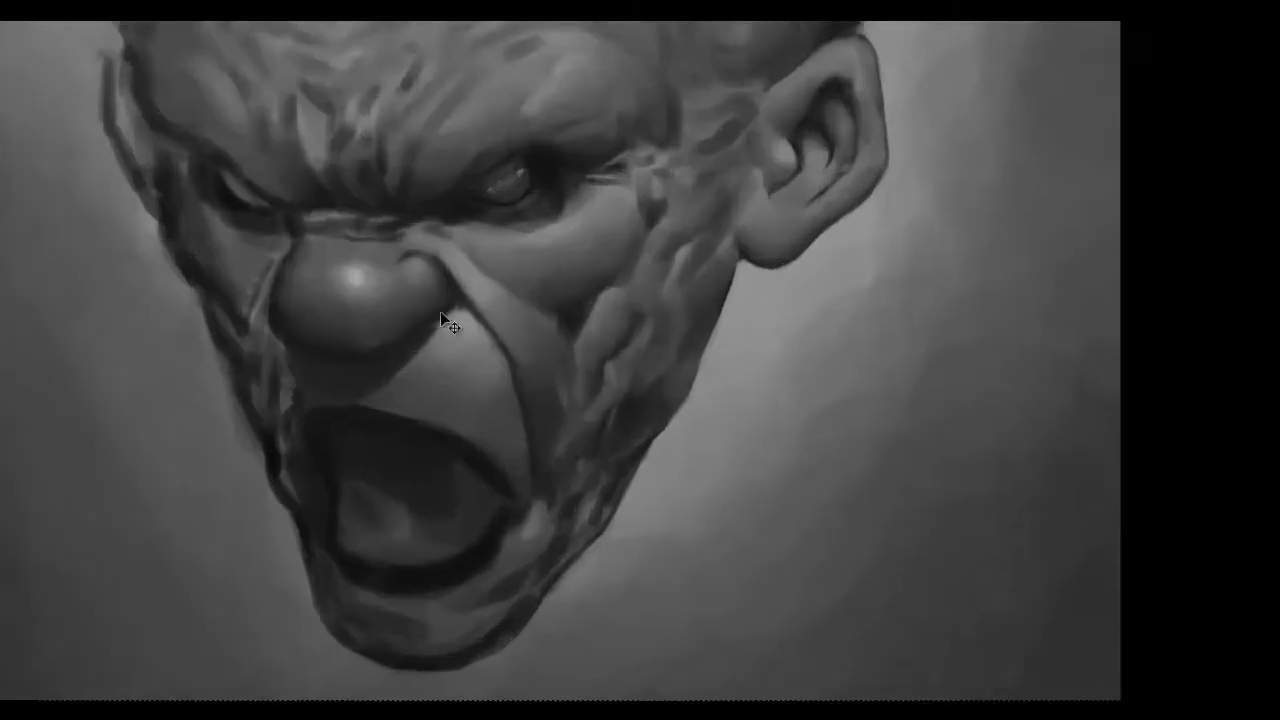
# Step: Paint a short dark cheek stroke and light highlights along the upper lip, sampling face tones
pyautogui.scroll(-2, 525, 373)
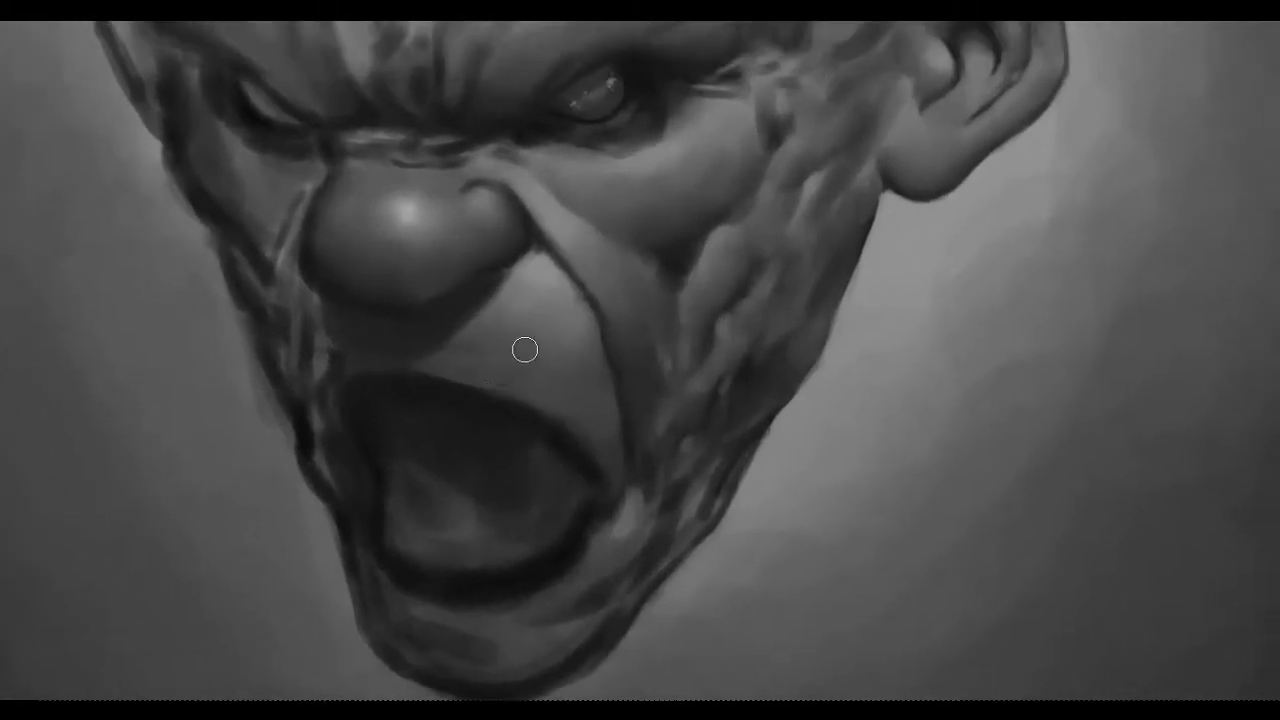
pyautogui.moveTo(595, 348); pyautogui.dragTo(557, 360)
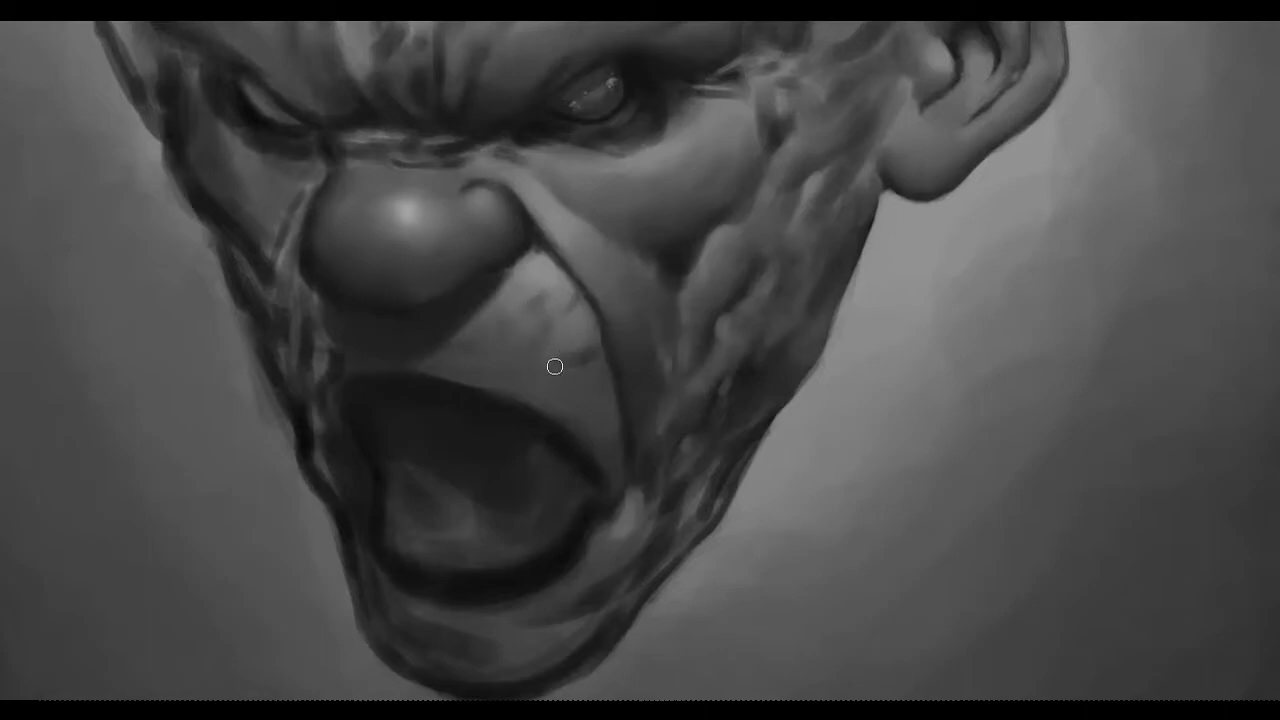
pyautogui.keyDown('alt'); pyautogui.click(584, 341); pyautogui.keyUp('alt')
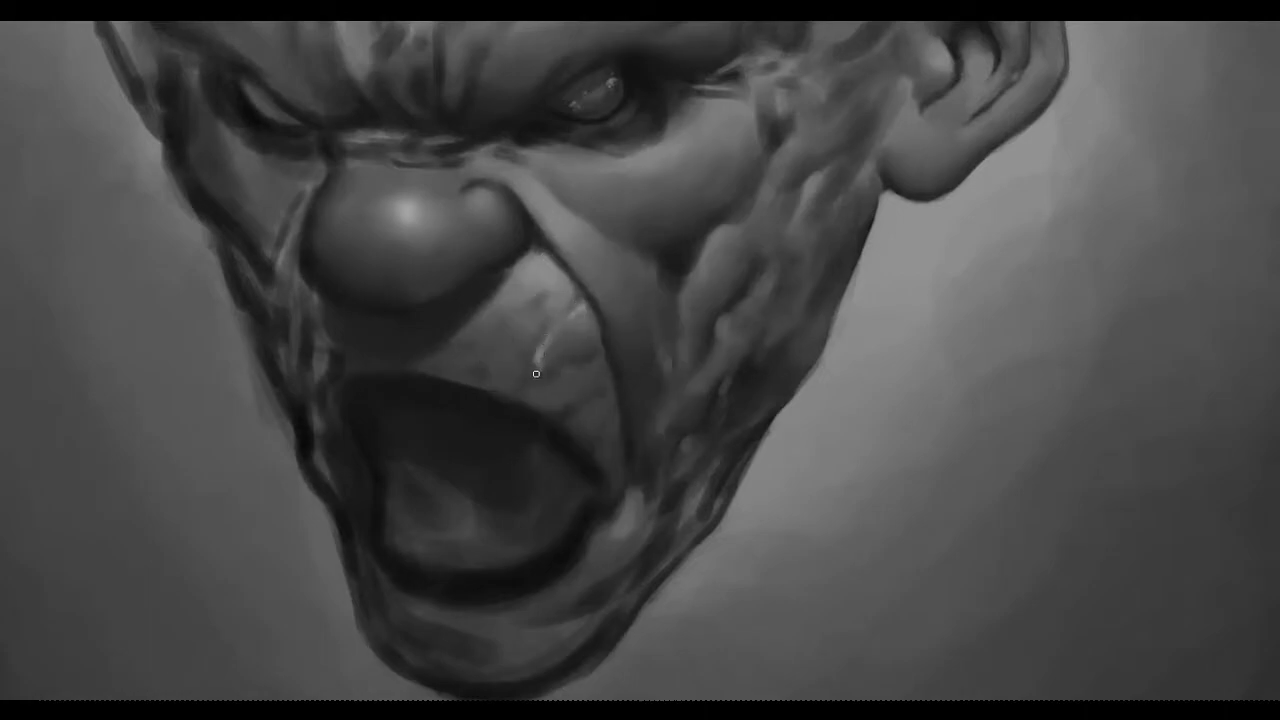
pyautogui.moveTo(495, 355); pyautogui.dragTo(444, 369)
pyautogui.keyDown('alt'); pyautogui.click(482, 364); pyautogui.keyUp('alt')
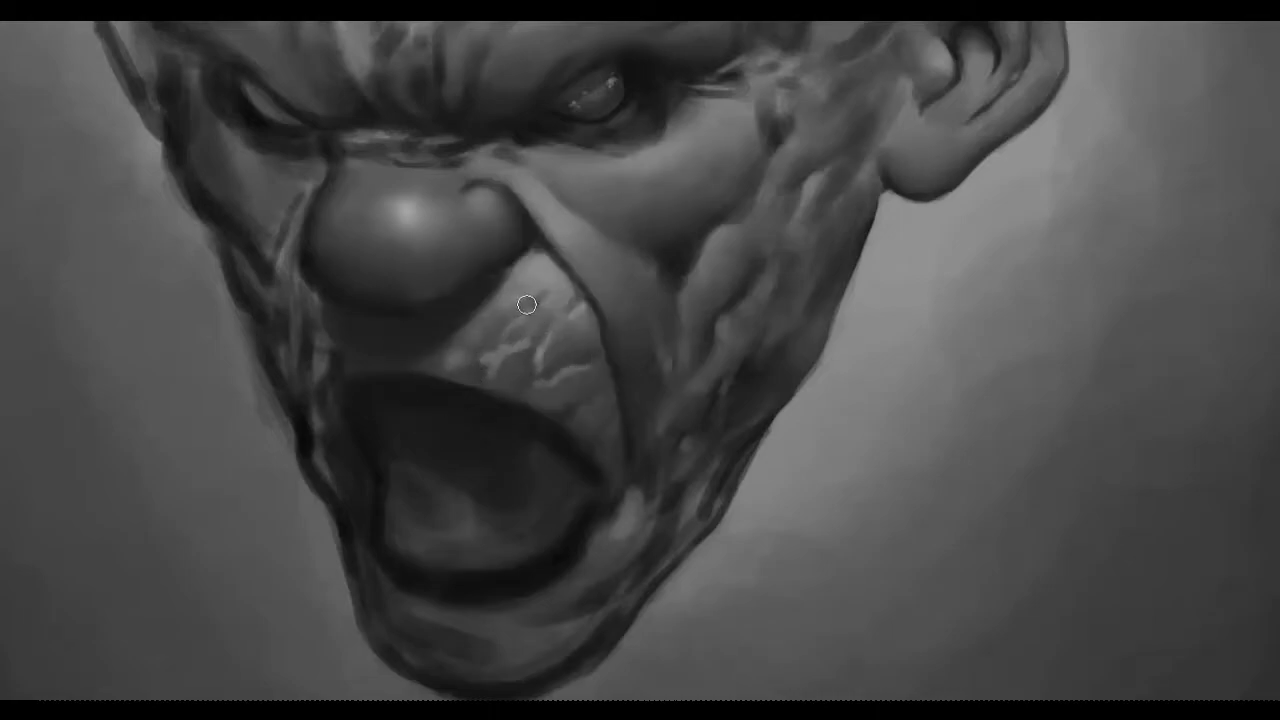
pyautogui.keyDown('alt'); pyautogui.click(574, 392); pyautogui.keyUp('alt')
# Step: Flip the view to check proportions, darken the cheek shadow right of the nose, and lighten the jaw edge
pyautogui.hotkey('ctrl', '-')
pyautogui.press('h')
pyautogui.hotkey('ctrl', '+')
pyautogui.press('h')
pyautogui.press('h')
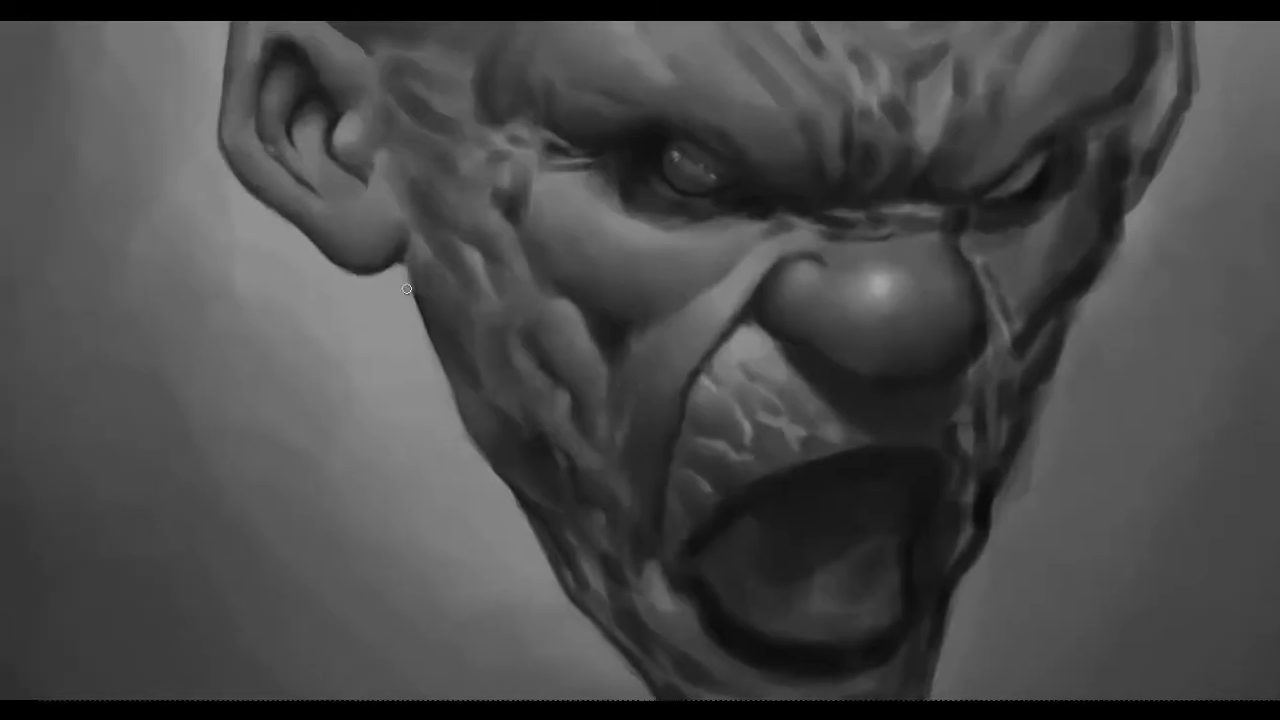
pyautogui.hotkey('ctrl', '-')
pyautogui.hotkey('ctrl', '+')
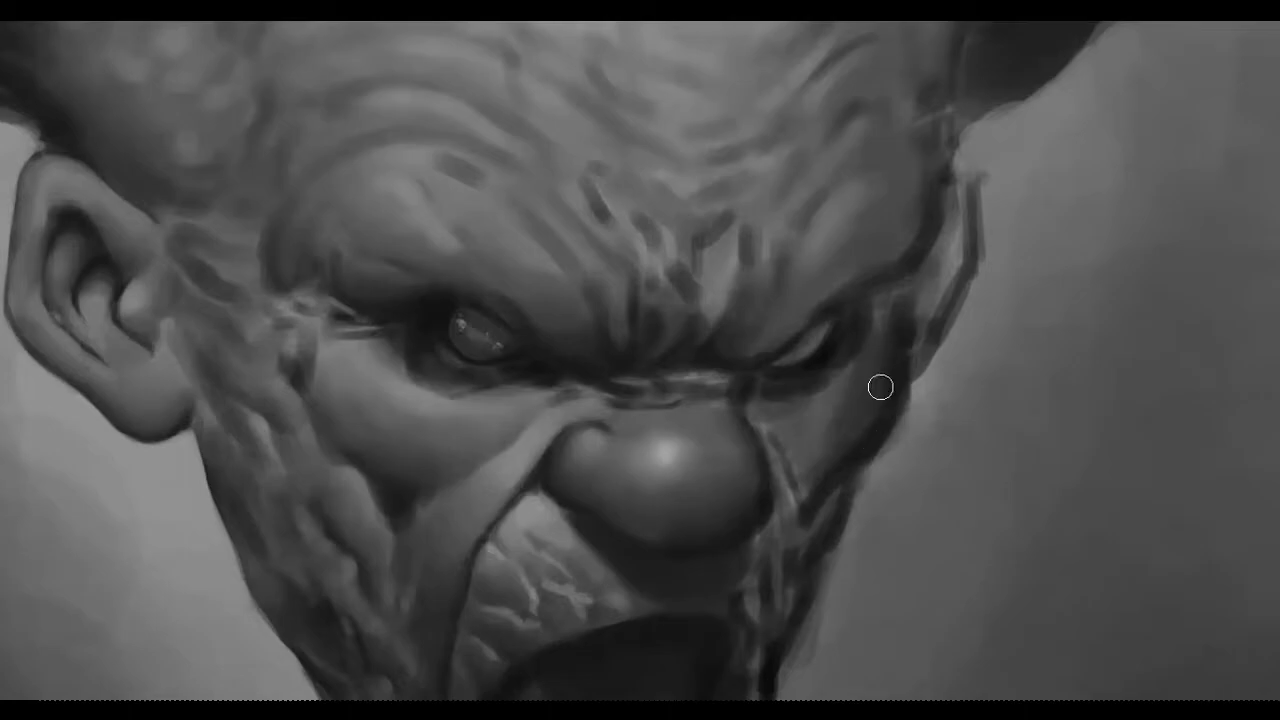
pyautogui.moveTo(875, 403)
pyautogui.mouseDown()
pyautogui.moveTo(849, 443)
pyautogui.moveTo(835, 407)
pyautogui.mouseUp()
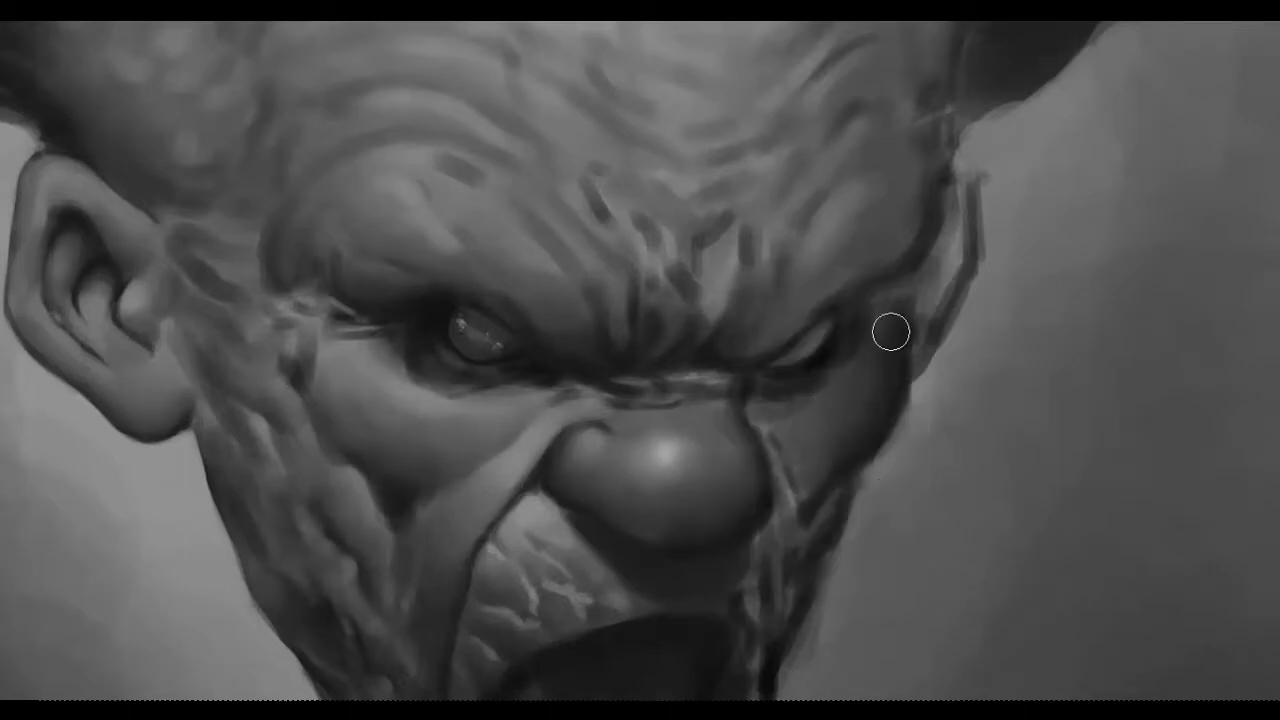
pyautogui.scroll(-3, 891, 334)
pyautogui.scroll(2, 681, 355)
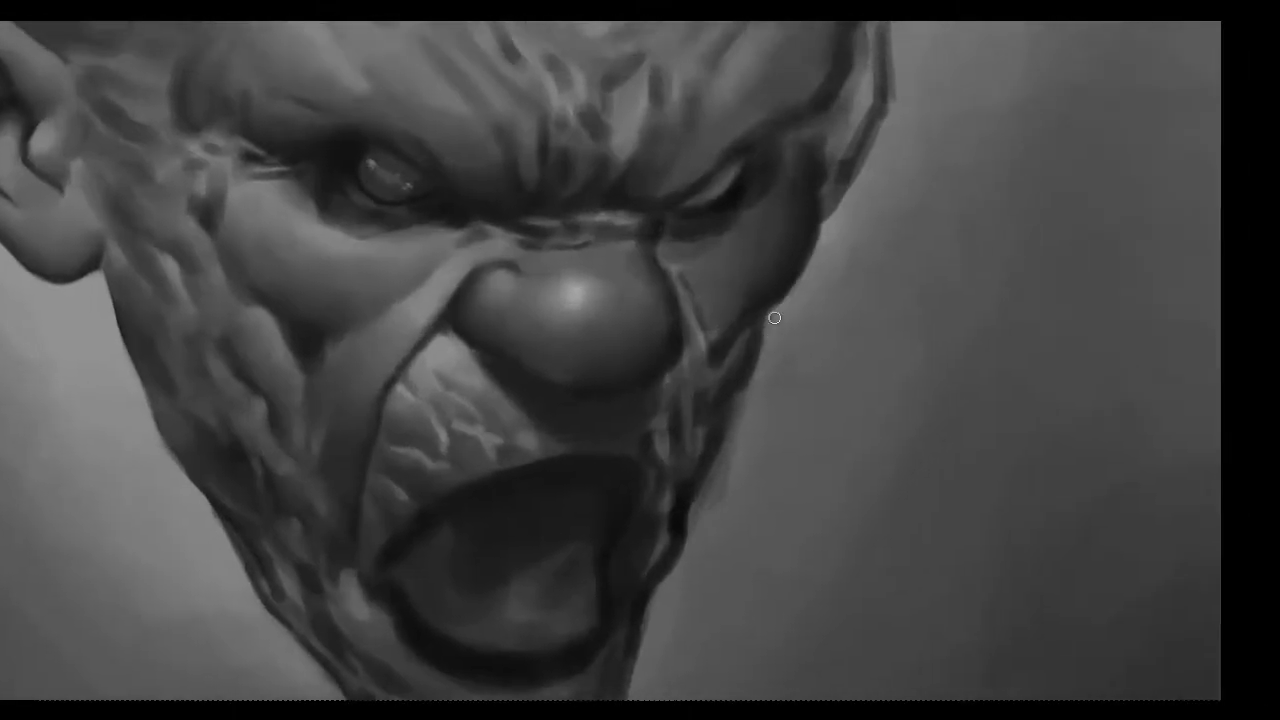
pyautogui.moveTo(755, 398)
pyautogui.mouseDown()
pyautogui.moveTo(700, 500)
pyautogui.moveTo(711, 480)
pyautogui.mouseUp()
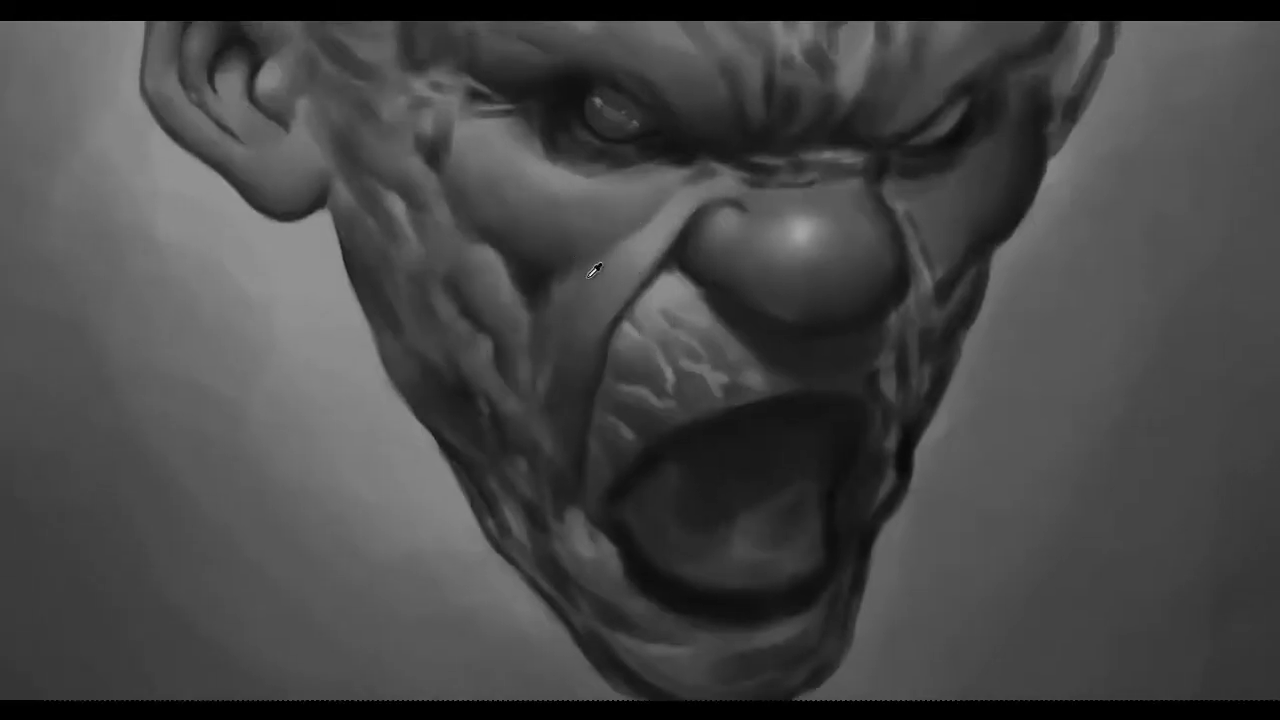
# Step: Rework the eye's iris and paint a deeper shadow along the lower eyelid
pyautogui.hotkey('ctrl', '0')
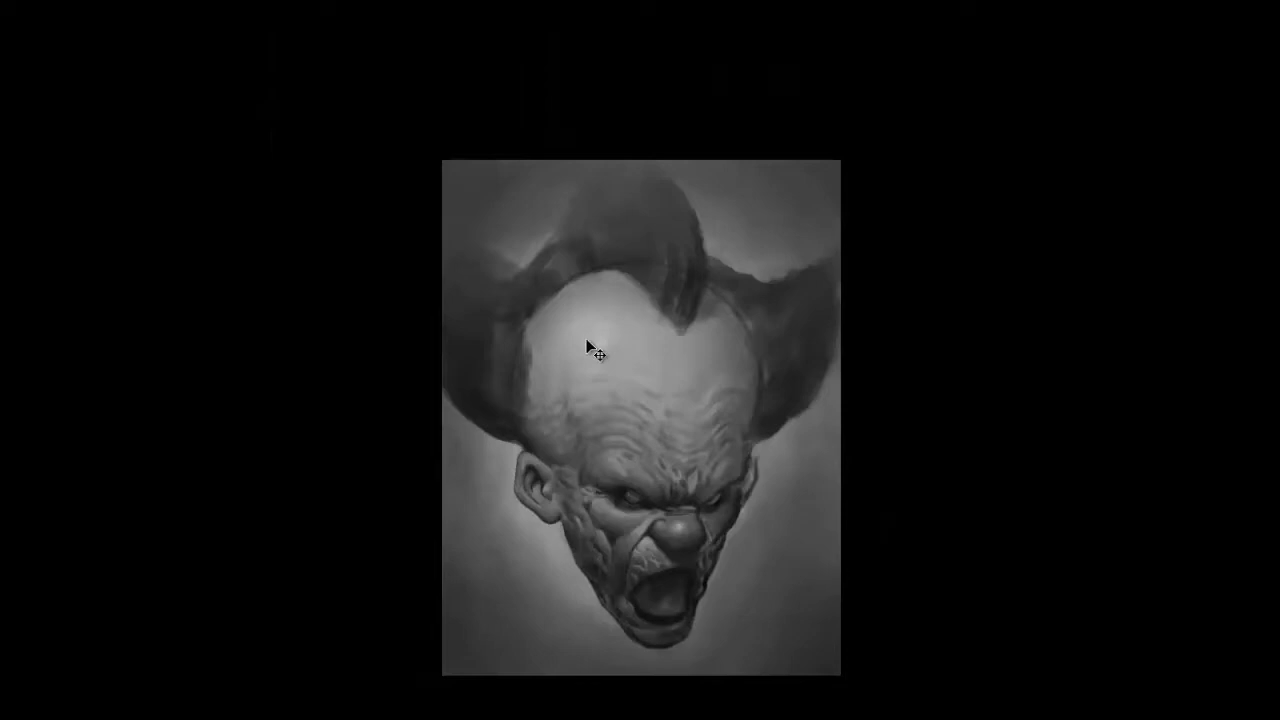
pyautogui.scroll(5, 563, 371)
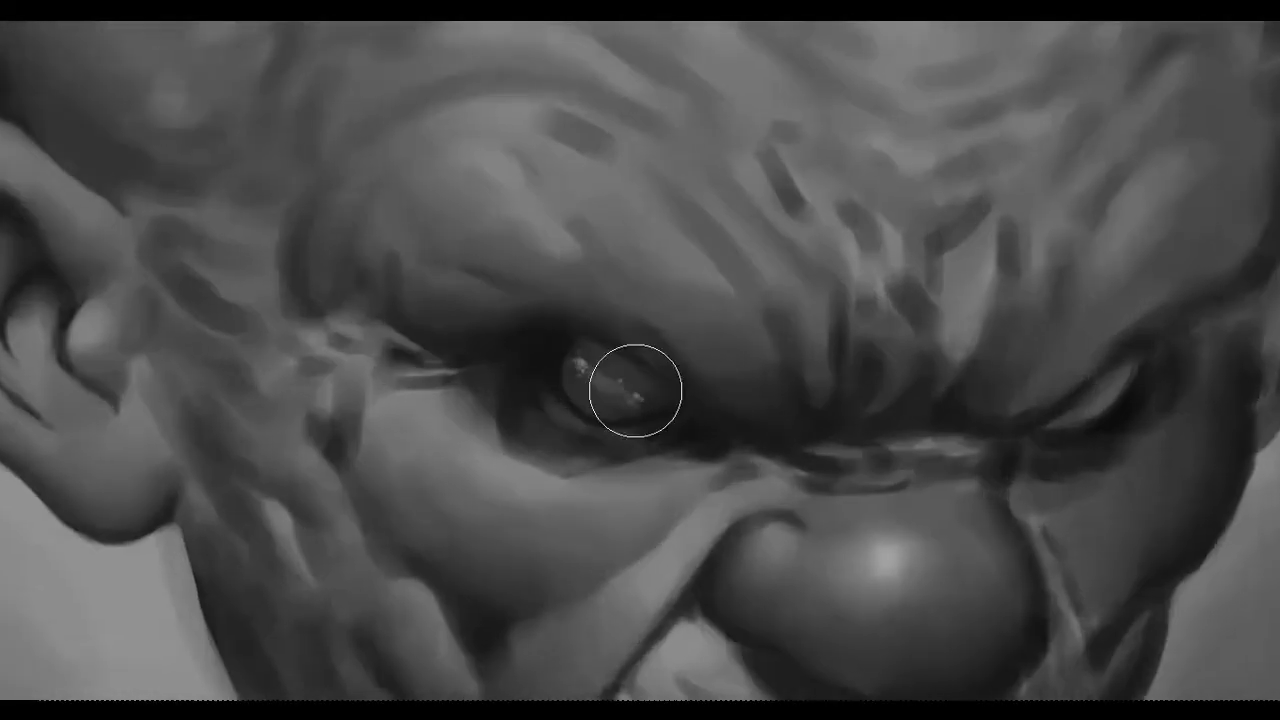
pyautogui.click(593, 366)
pyautogui.moveTo(630, 393); pyautogui.dragTo(600, 389)
pyautogui.scroll(-5, 625, 405)
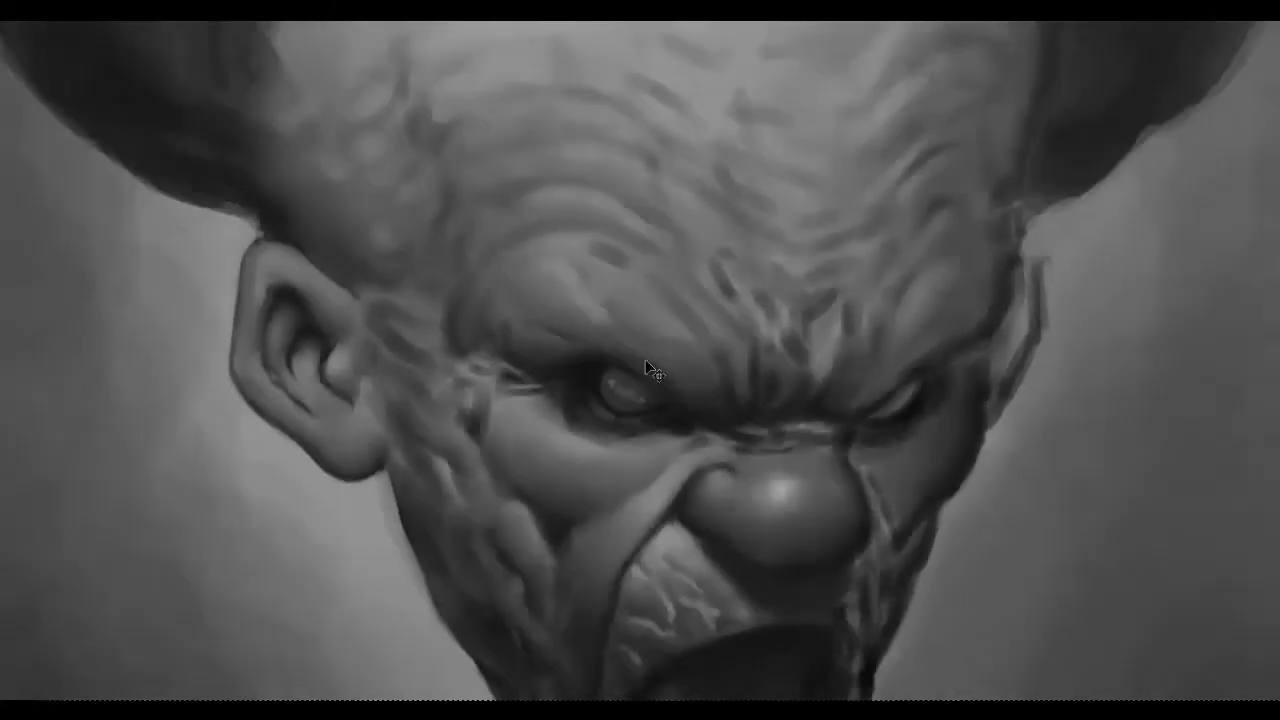
pyautogui.scroll(5, 543, 334)
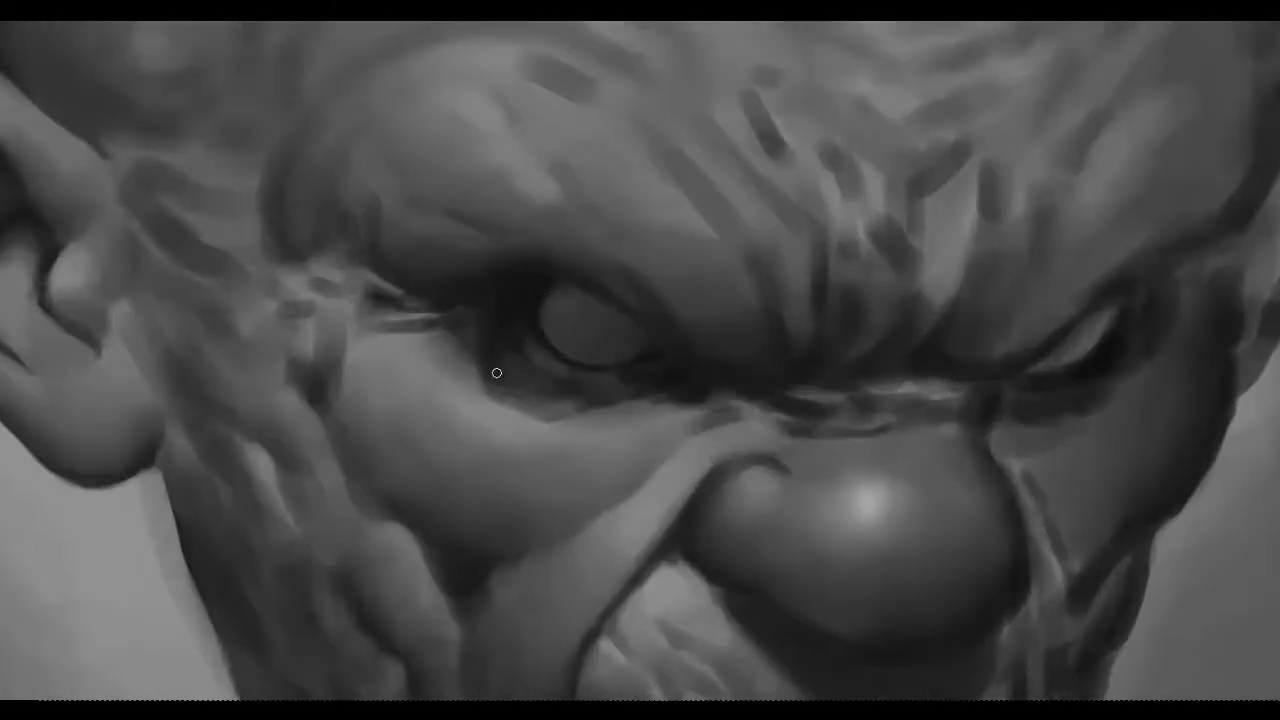
pyautogui.moveTo(477, 370); pyautogui.dragTo(505, 377)
pyautogui.moveTo(531, 389); pyautogui.dragTo(567, 393)
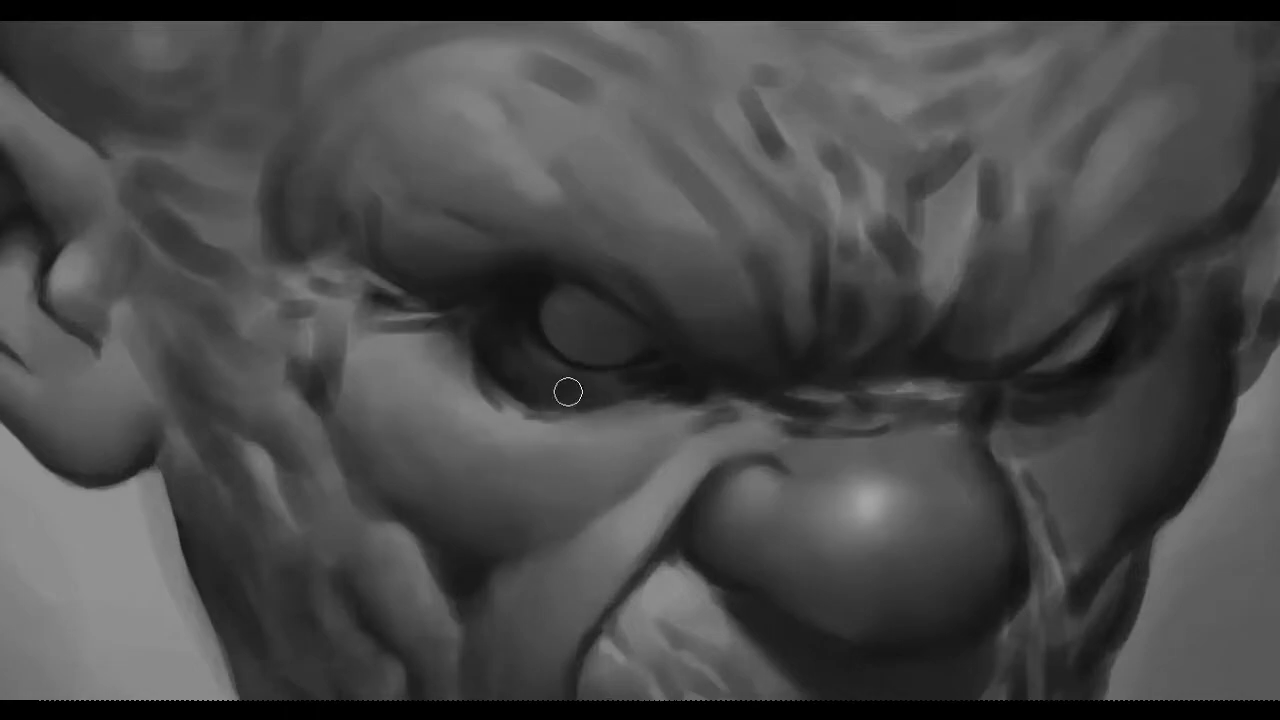
pyautogui.keyDown('alt'); pyautogui.click(396, 213); pyautogui.keyUp('alt')
# Step: Darken the inner ear and its upper hollow, then fit the painting in the window
pyautogui.scroll(-5, 514, 311)
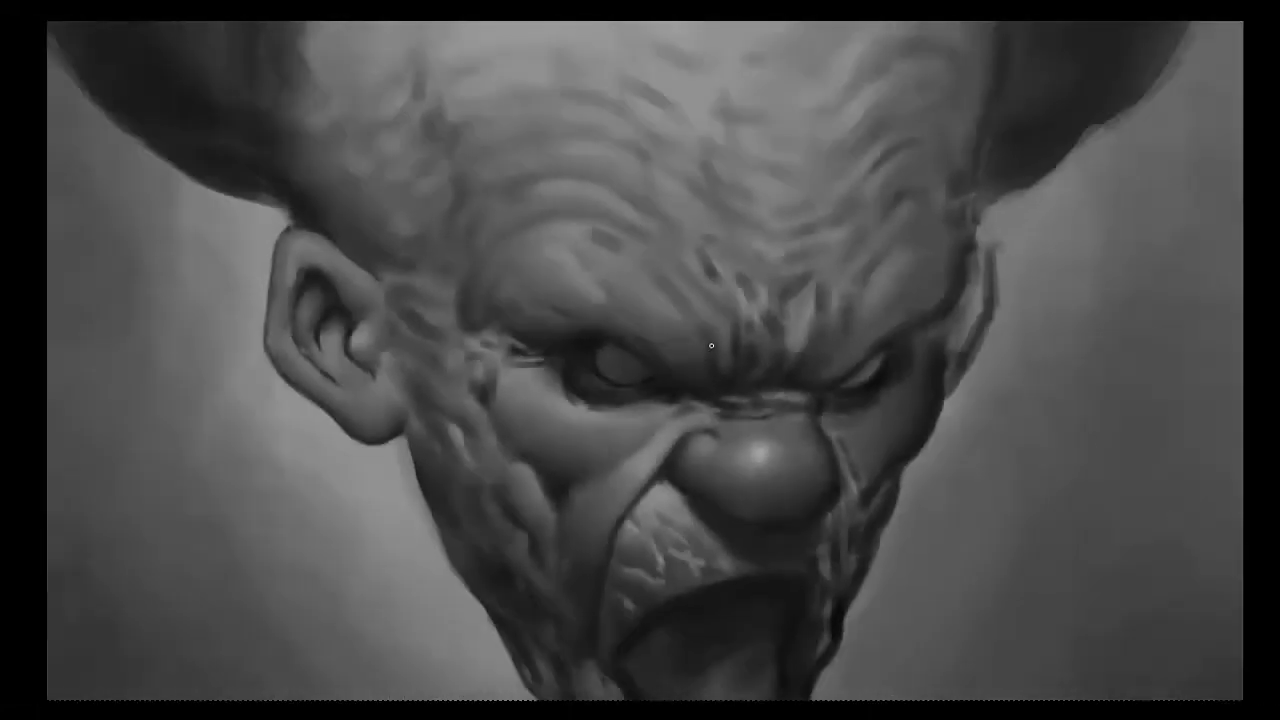
pyautogui.press('h')
pyautogui.scroll(5, 697, 388)
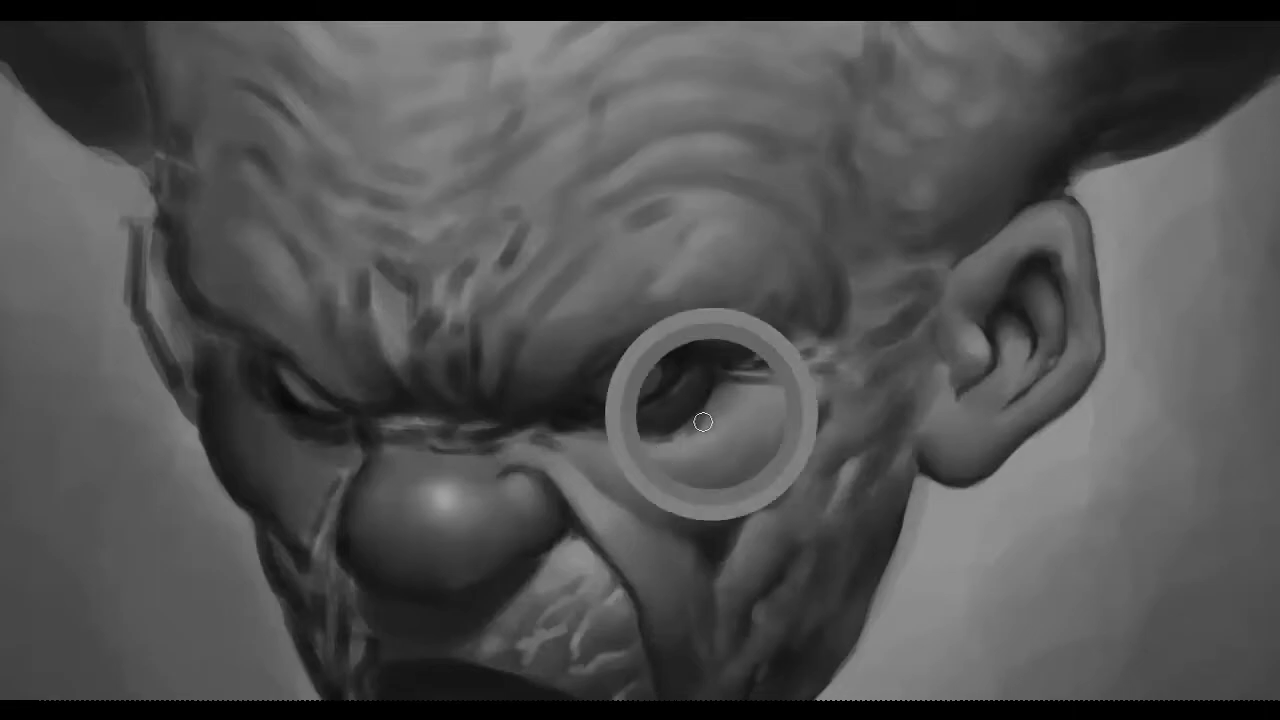
pyautogui.scroll(-5, 702, 388)
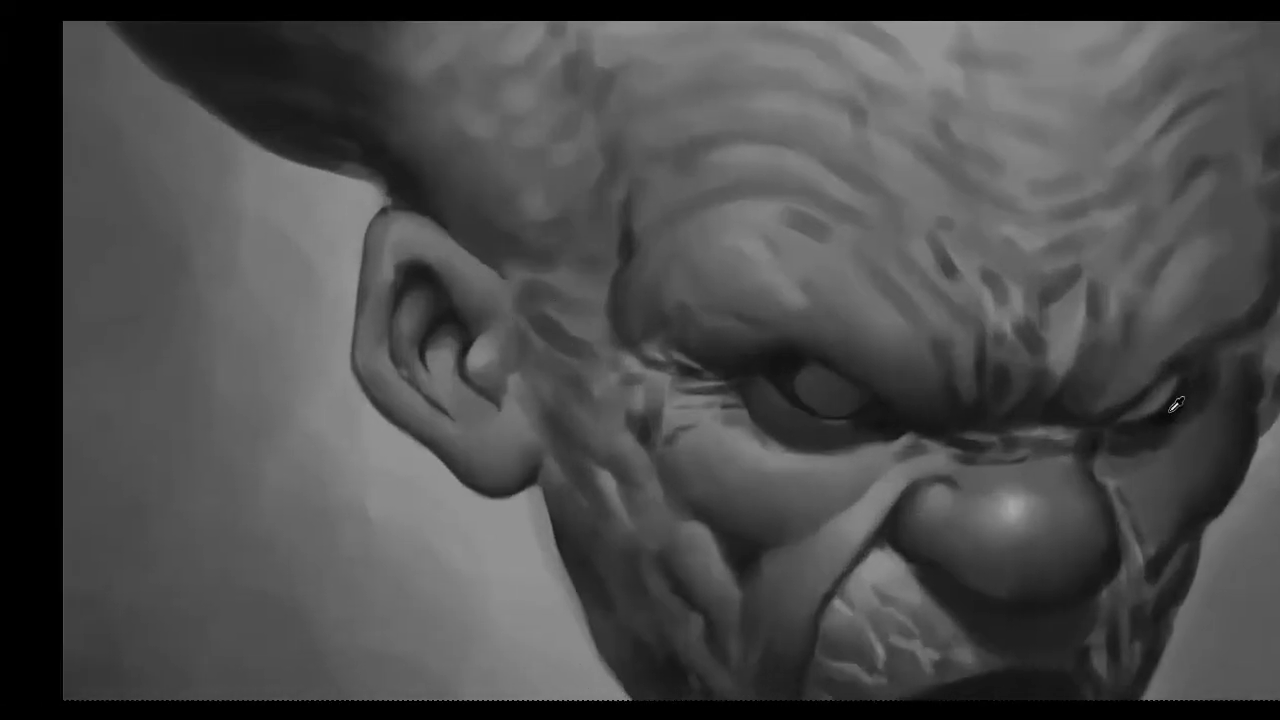
pyautogui.moveTo(424, 289)
pyautogui.mouseDown()
pyautogui.moveTo(406, 323)
pyautogui.moveTo(489, 413)
pyautogui.mouseUp()
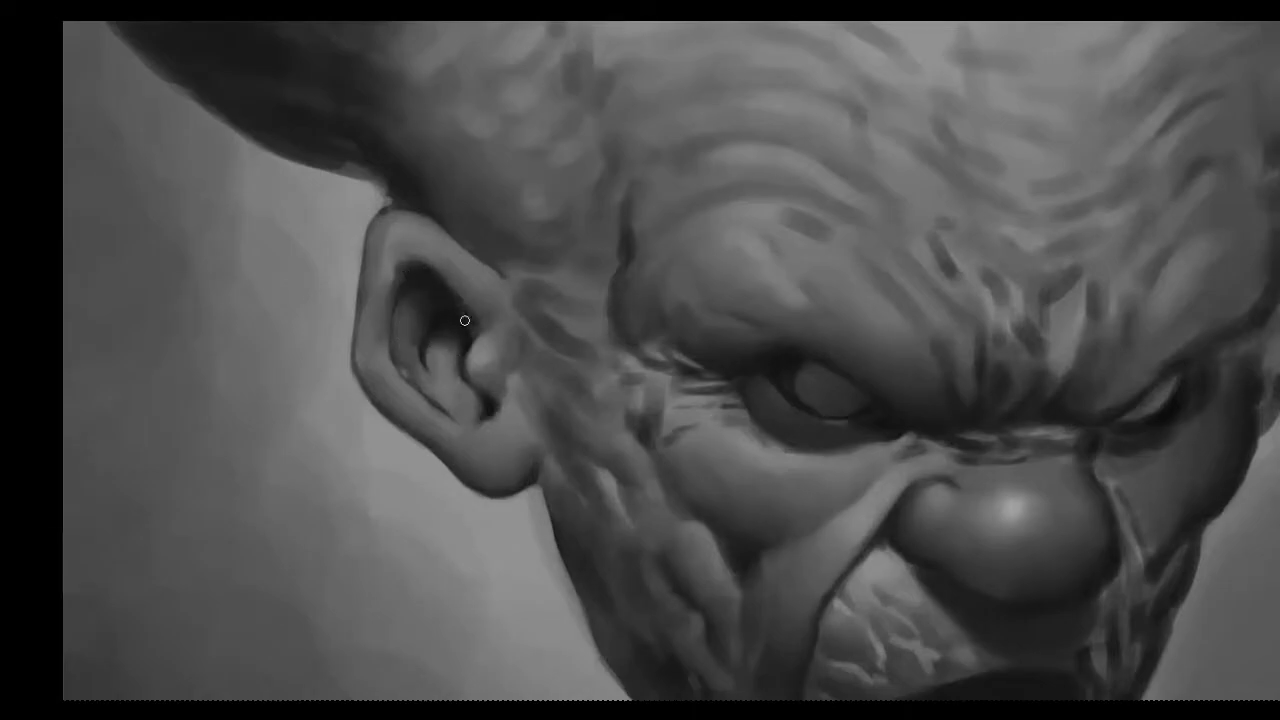
pyautogui.moveTo(409, 248); pyautogui.dragTo(414, 280)
pyautogui.keyDown('alt'); pyautogui.click(411, 291); pyautogui.keyUp('alt')
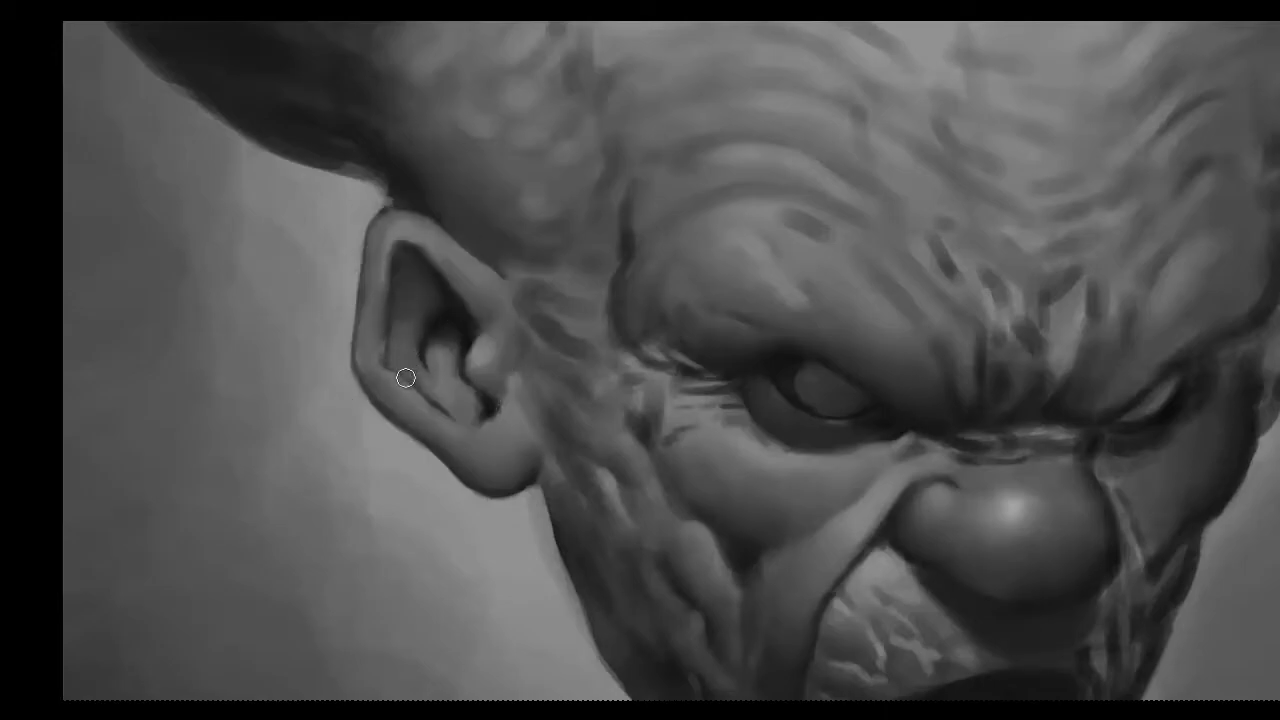
pyautogui.hotkey('ctrl', '0')
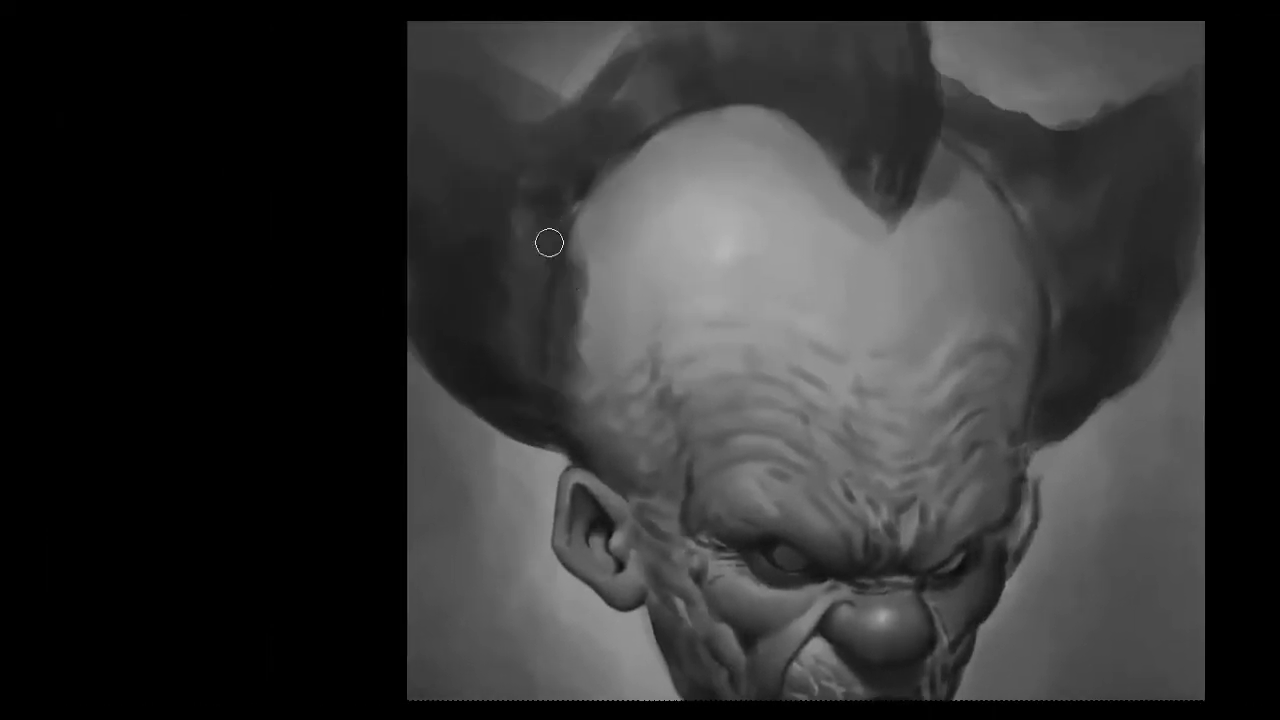
# Step: Darken the head's outer edge and add light strokes along the mouth corner
pyautogui.moveTo(549, 243); pyautogui.dragTo(542, 288)
pyautogui.moveTo(545, 352); pyautogui.dragTo(487, 366)
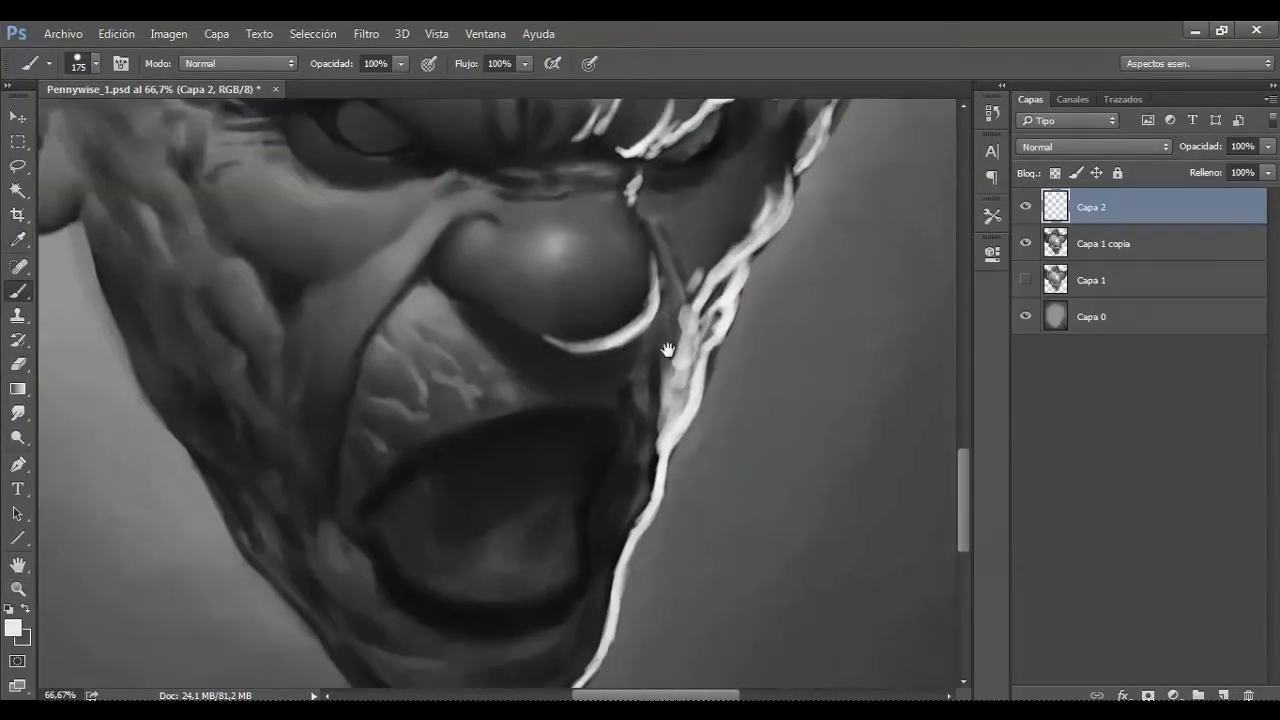
pyautogui.moveTo(667, 349); pyautogui.dragTo(697, 264)
pyautogui.moveTo(640, 374)
pyautogui.mouseDown()
pyautogui.moveTo(634, 363)
pyautogui.moveTo(632, 378)
pyautogui.mouseUp()
pyautogui.press('[')
pyautogui.press('[')
pyautogui.press('[')
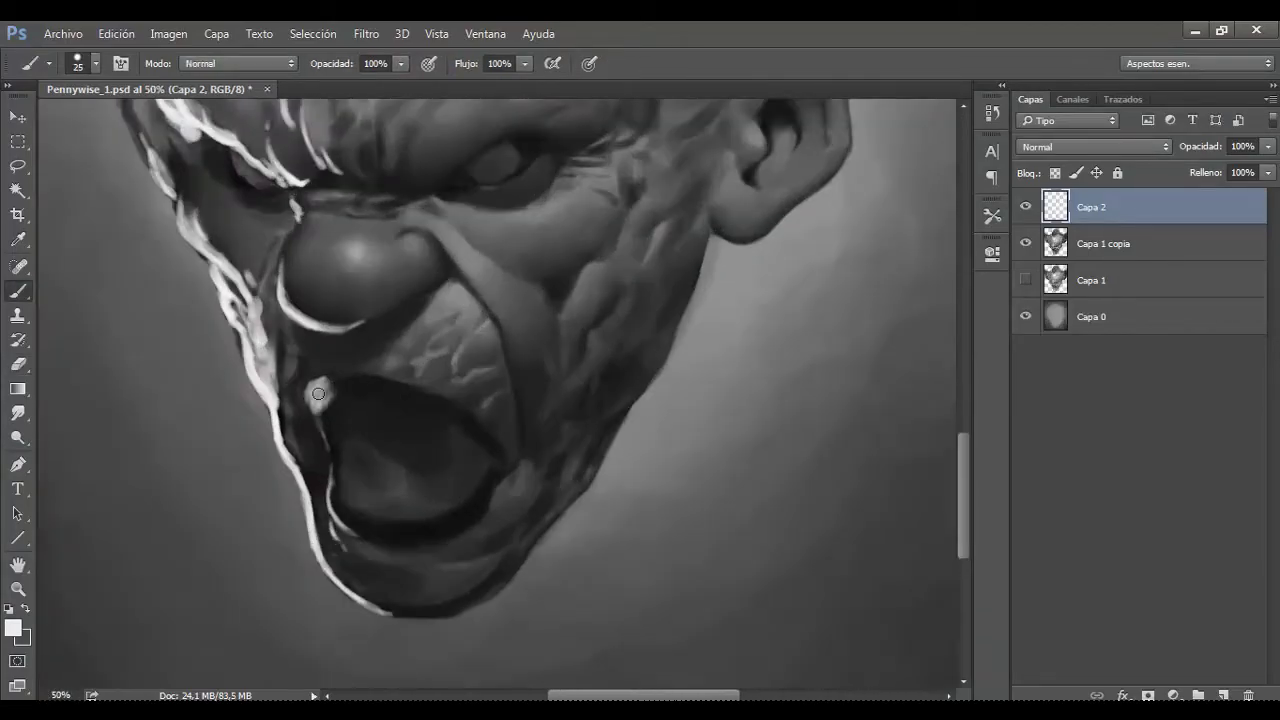
pyautogui.moveTo(318, 393); pyautogui.dragTo(326, 445)
pyautogui.press('[')
# Step: Erase the mouth-corner highlight, repaint it as a thin white stroke, and flip the view to check
pyautogui.press('e')
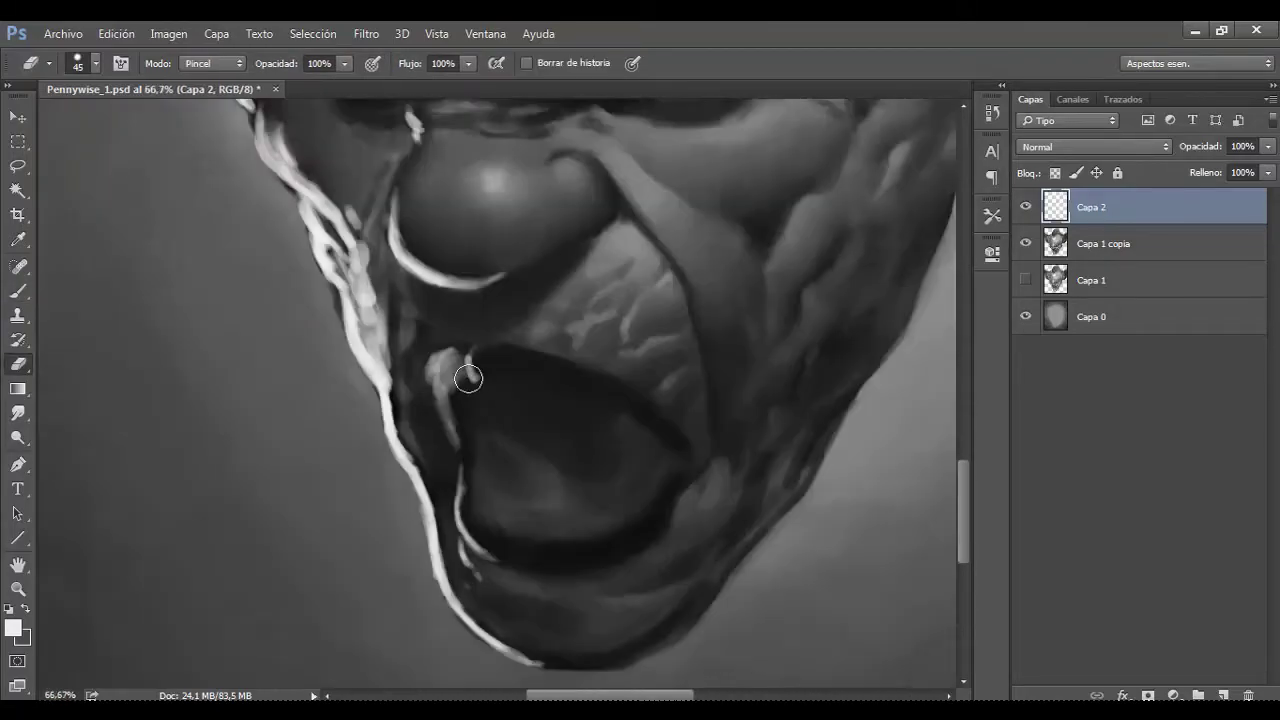
pyautogui.moveTo(468, 378)
pyautogui.mouseDown()
pyautogui.moveTo(469, 349)
pyautogui.moveTo(422, 356)
pyautogui.mouseUp()
pyautogui.press('b')
pyautogui.scroll(-2, 427, 357)
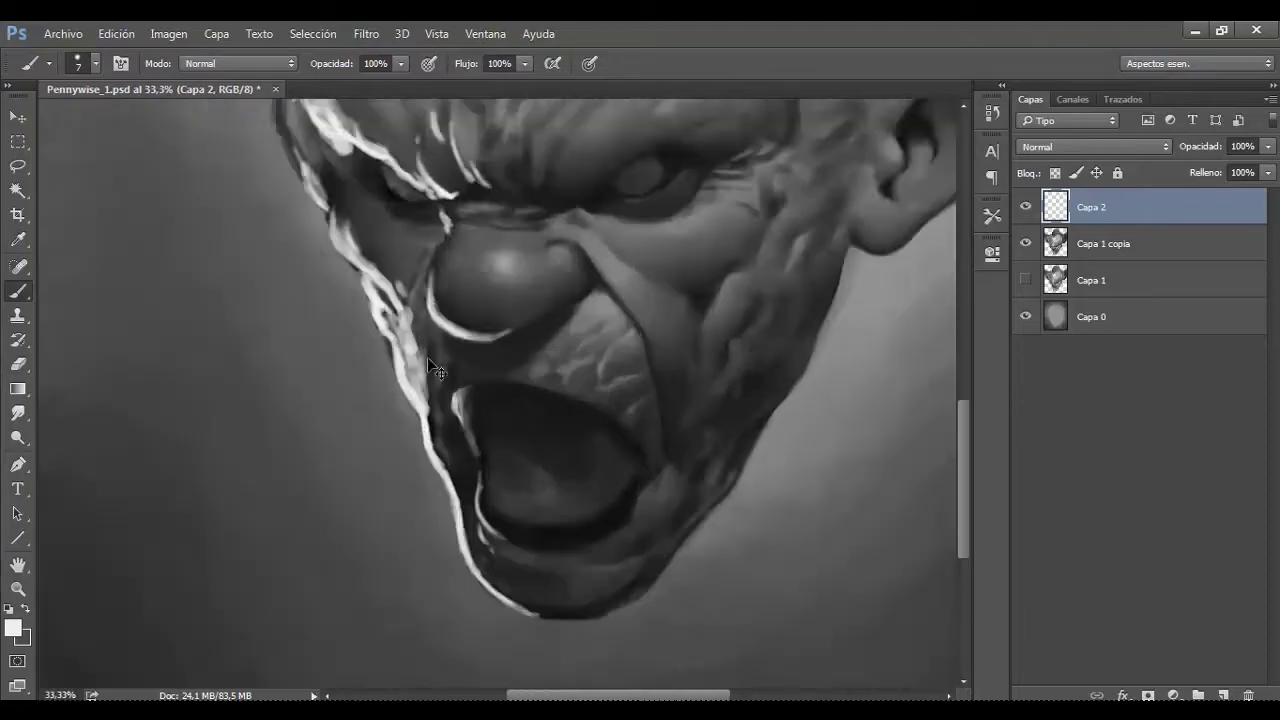
pyautogui.scroll(4, 427, 357)
pyautogui.press(']')
pyautogui.press(']')
pyautogui.press(']')
pyautogui.moveTo(432, 305); pyautogui.dragTo(441, 443)
pyautogui.scroll(-3, 441, 443)
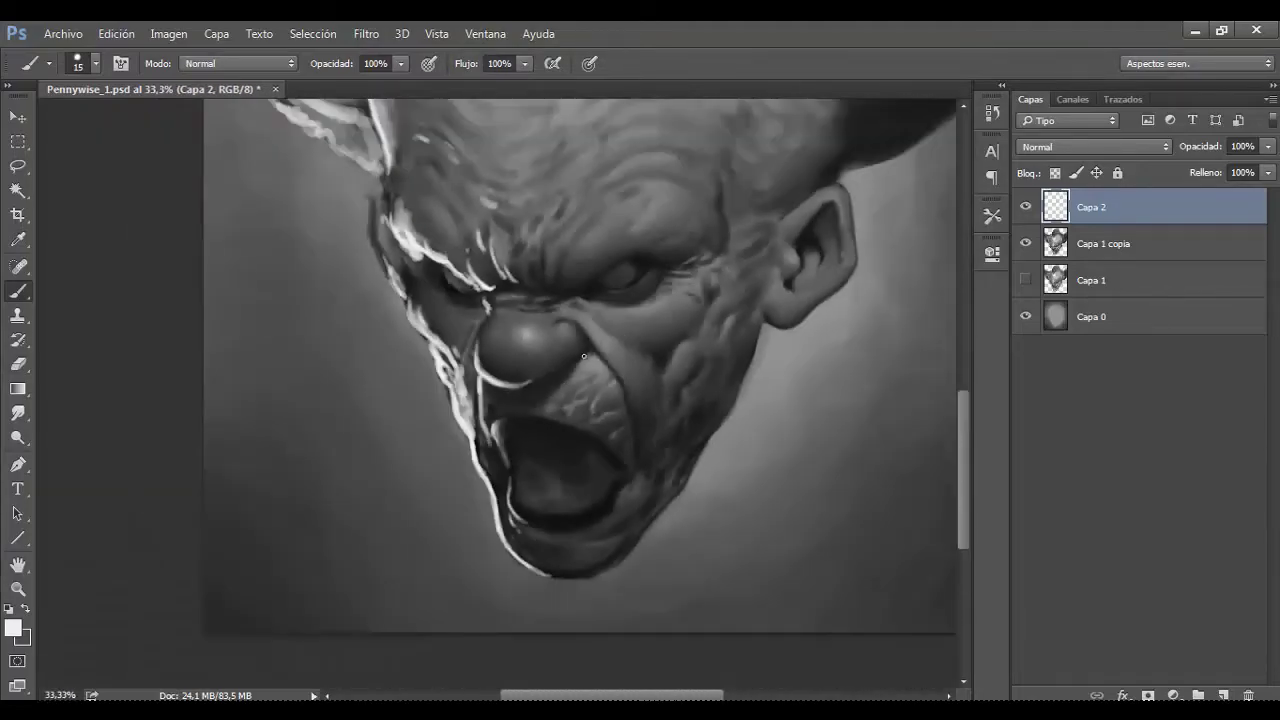
pyautogui.press('h')
pyautogui.scroll(3, 557, 491)
pyautogui.scroll(-4, 583, 280)
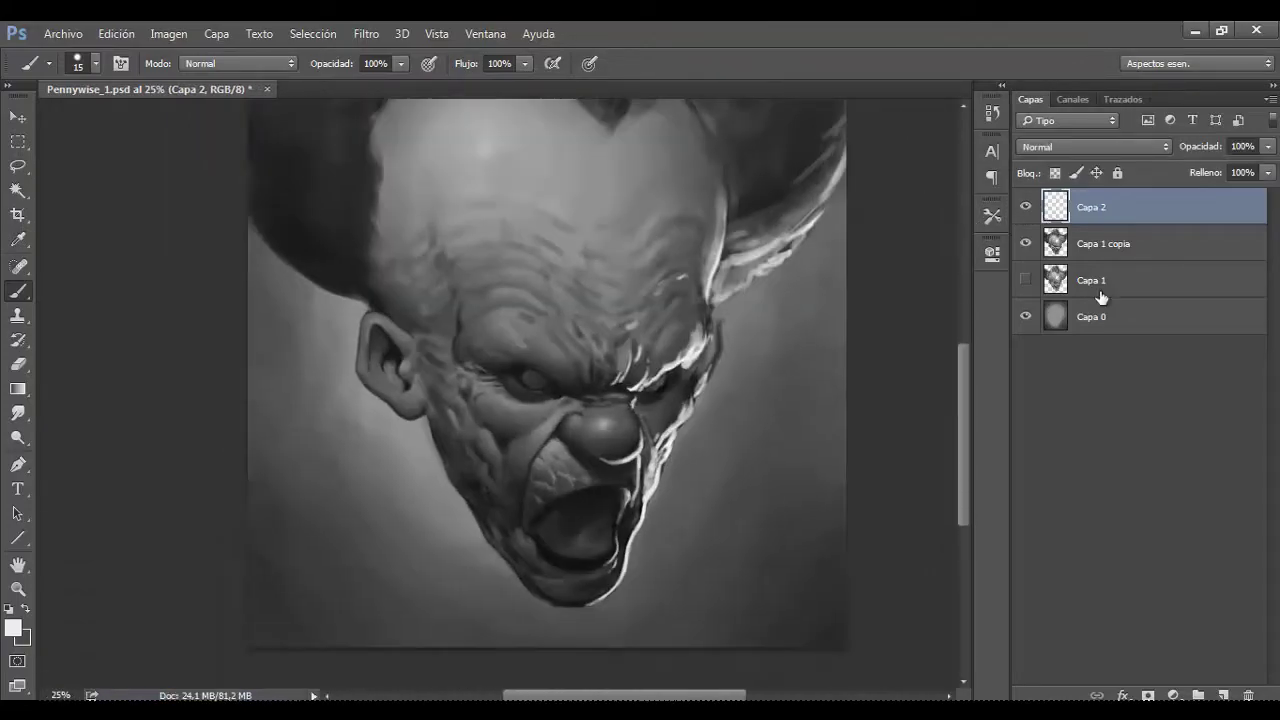
# Step: On layer Capa 1 copia, paint white fangs along the clown's upper teeth
pyautogui.click(1100, 244)
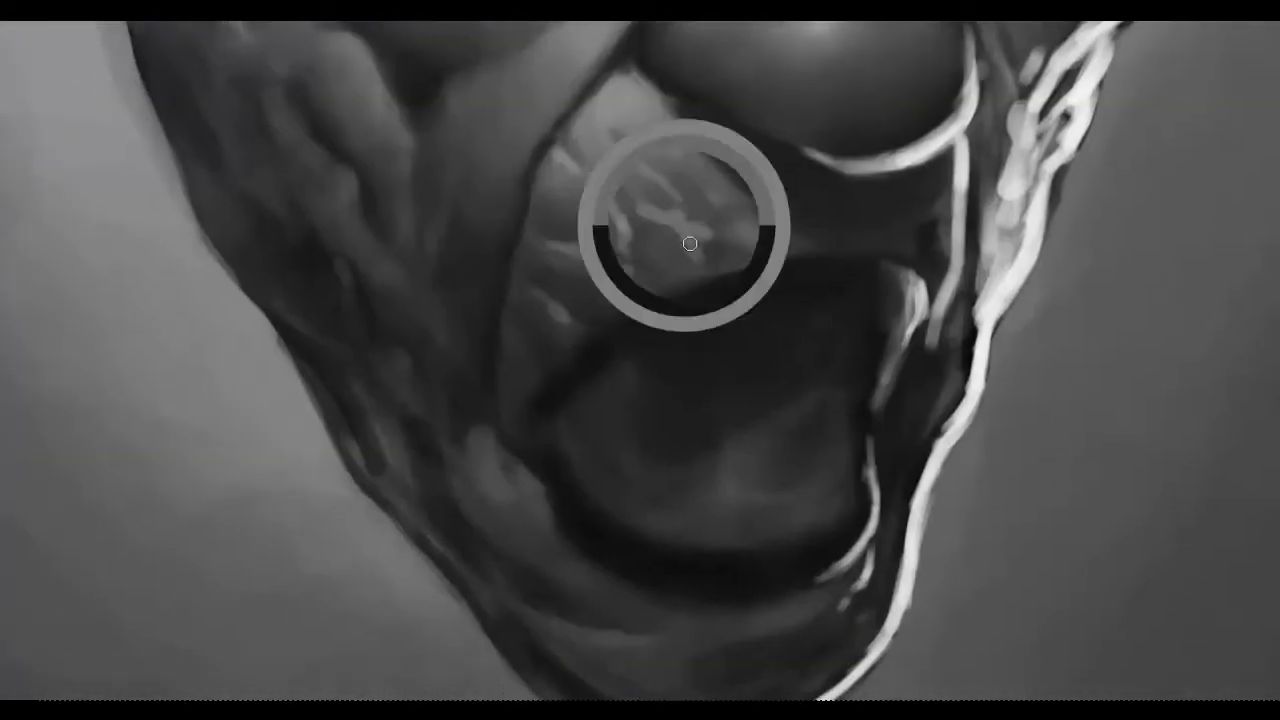
pyautogui.moveTo(712, 322); pyautogui.dragTo(724, 376)
pyautogui.moveTo(674, 336); pyautogui.dragTo(678, 362)
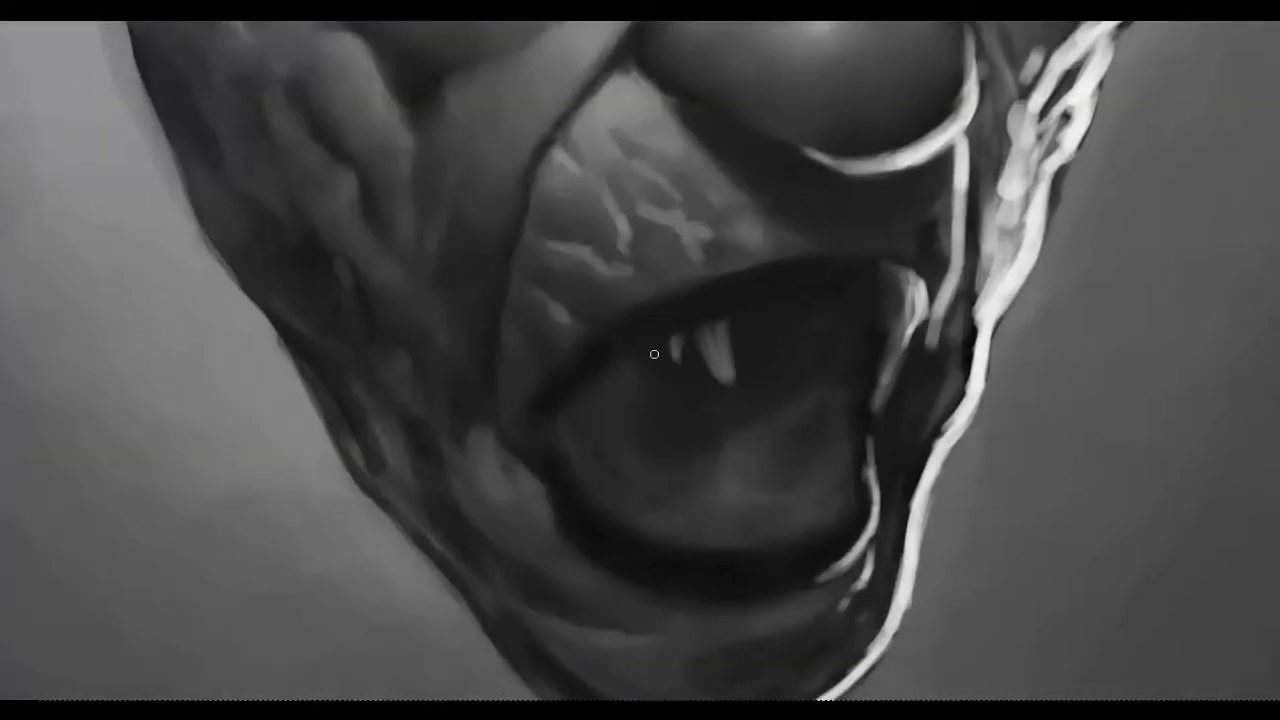
pyautogui.moveTo(786, 432); pyautogui.dragTo(798, 495)
pyautogui.moveTo(829, 430); pyautogui.dragTo(838, 505)
pyautogui.moveTo(868, 426); pyautogui.dragTo(868, 450)
pyautogui.moveTo(674, 466); pyautogui.dragTo(658, 515)
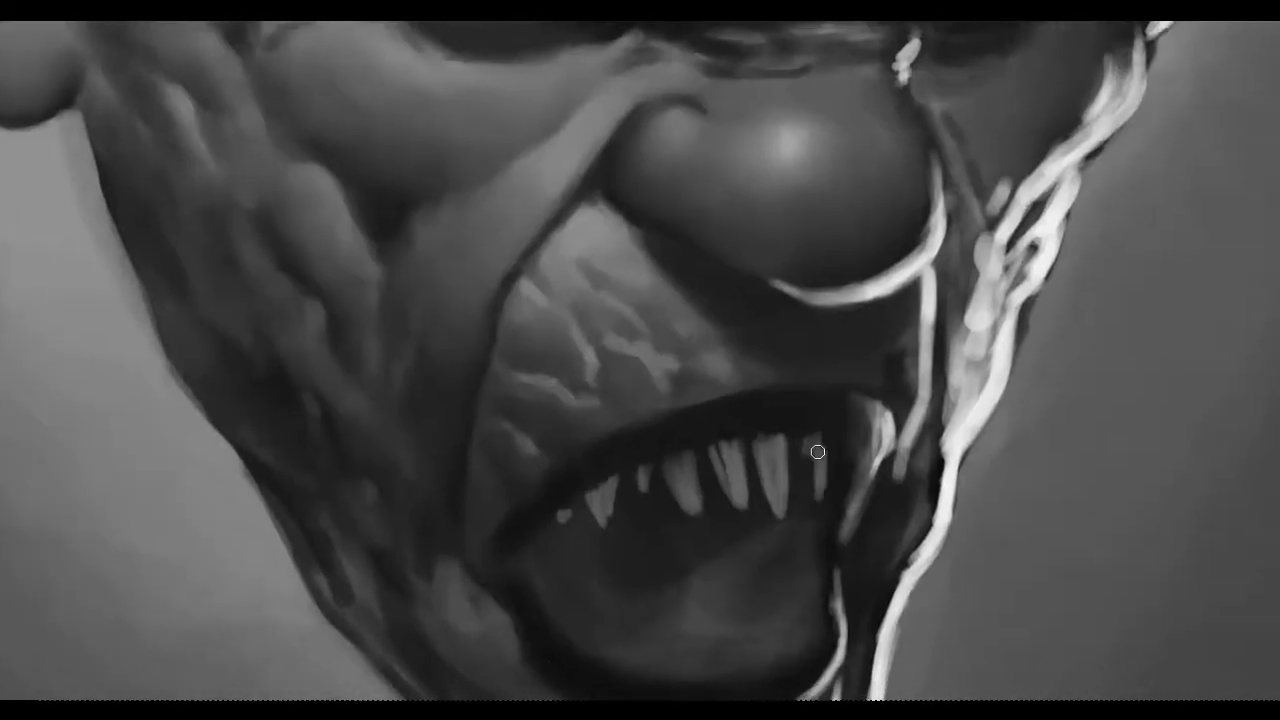
# Step: Add more fangs and faint light streaks in the lower mouth below the teeth
pyautogui.moveTo(818, 440); pyautogui.dragTo(830, 505)
pyautogui.moveTo(862, 452); pyautogui.dragTo(862, 538)
pyautogui.moveTo(764, 522); pyautogui.dragTo(757, 594)
pyautogui.moveTo(804, 526); pyautogui.dragTo(806, 592)
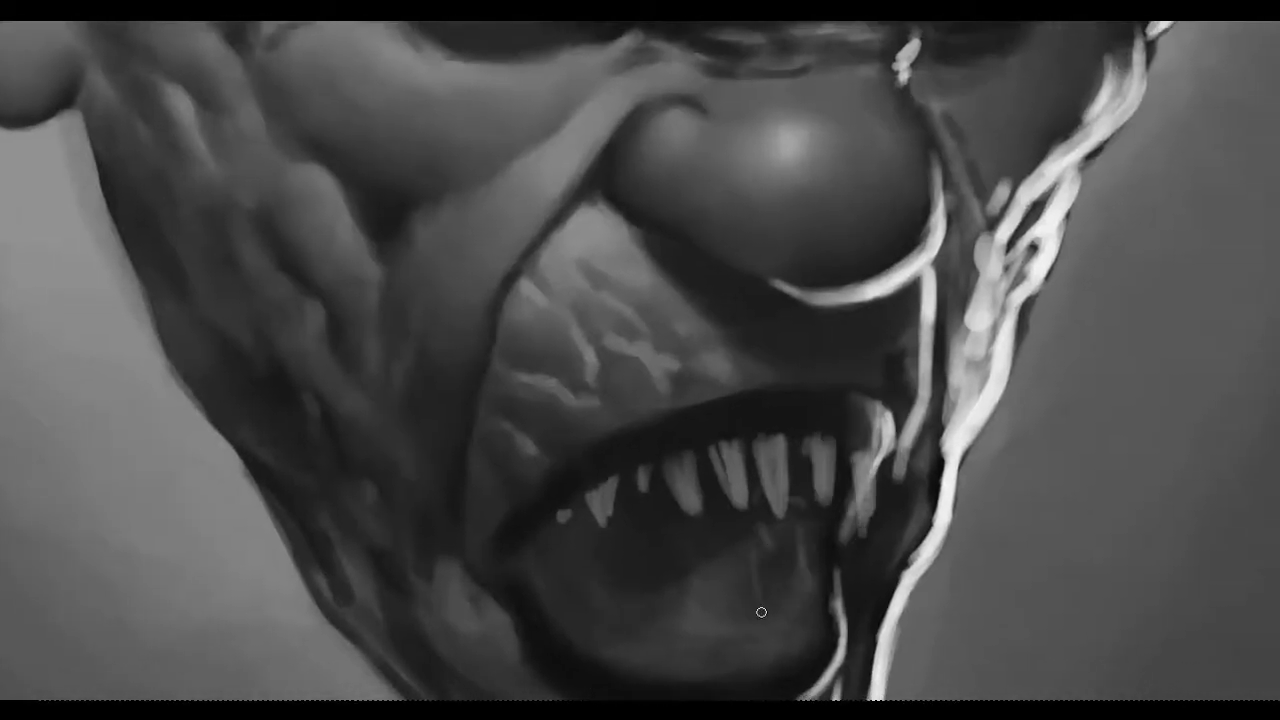
pyautogui.moveTo(795, 648); pyautogui.dragTo(808, 592)
pyautogui.moveTo(752, 578)
pyautogui.mouseDown()
pyautogui.moveTo(748, 628)
pyautogui.moveTo(680, 645)
pyautogui.mouseUp()
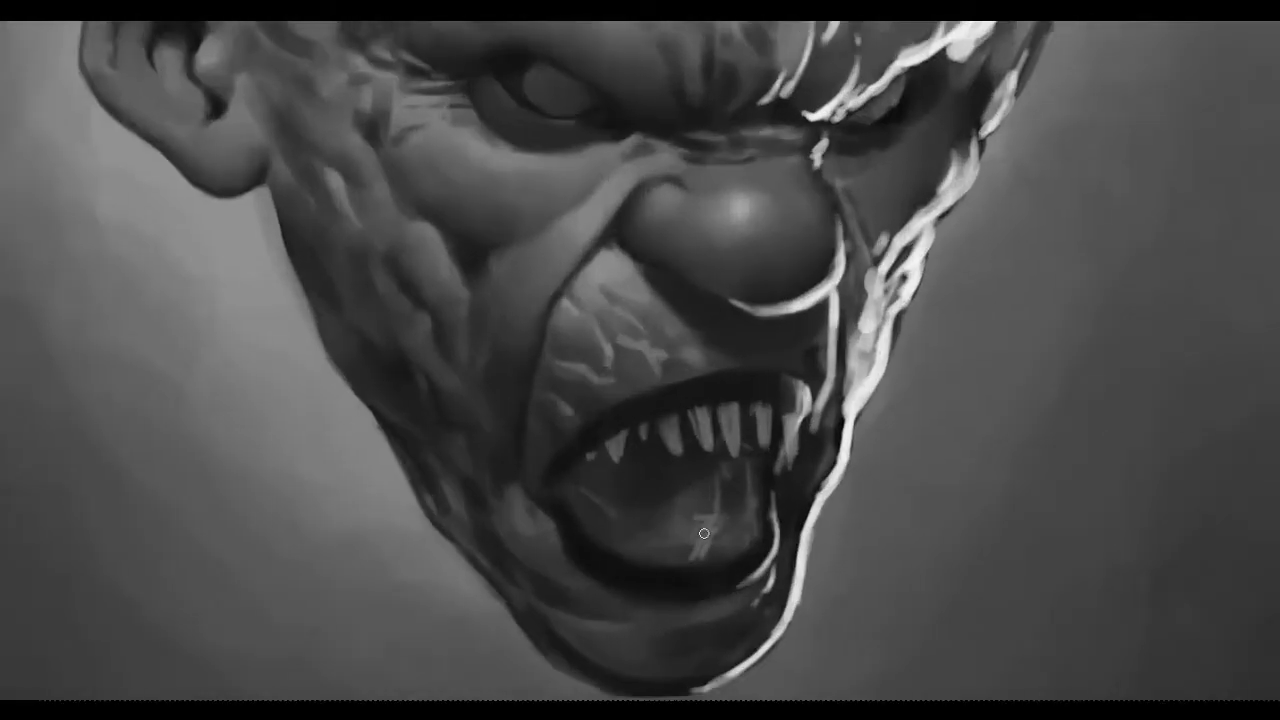
# Step: Paint a row of lower teeth across the mouth, out to its left side
pyautogui.moveTo(704, 528); pyautogui.dragTo(690, 562)
pyautogui.moveTo(726, 558); pyautogui.dragTo(737, 514)
pyautogui.moveTo(638, 552); pyautogui.dragTo(606, 482)
pyautogui.moveTo(556, 448); pyautogui.dragTo(574, 495)
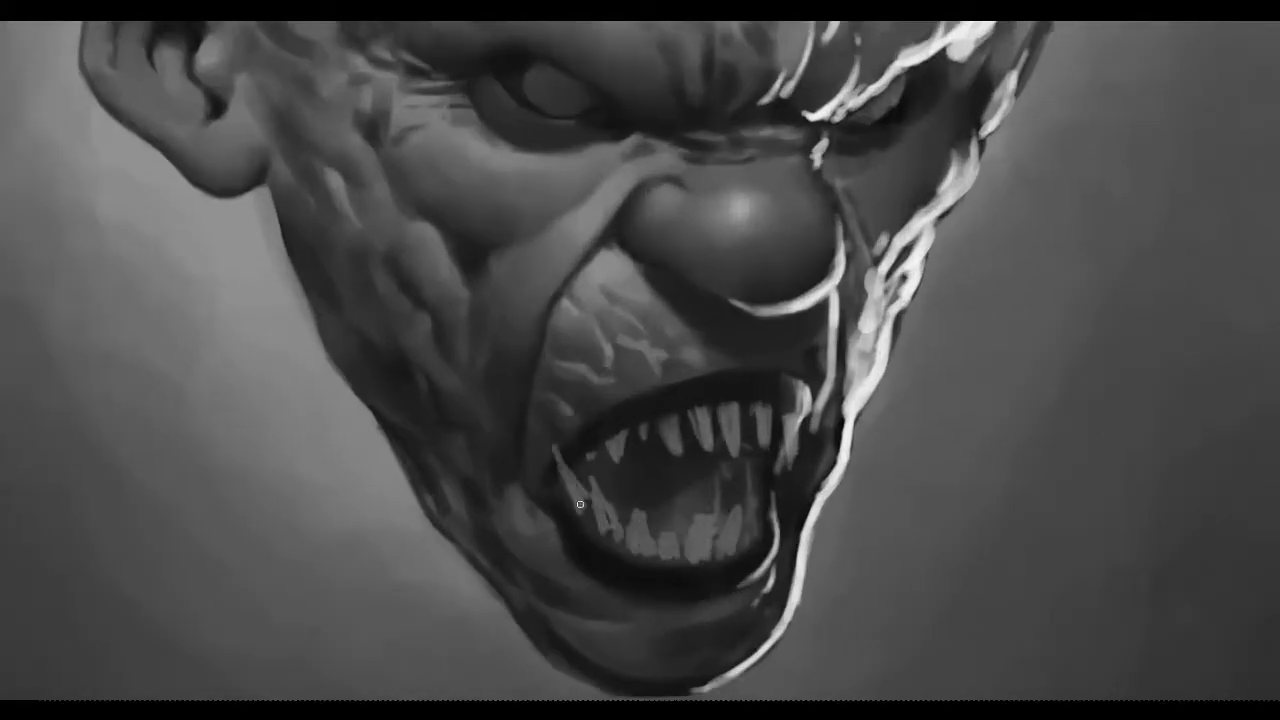
pyautogui.scroll(-5, 556, 478)
pyautogui.scroll(1, 733, 447)
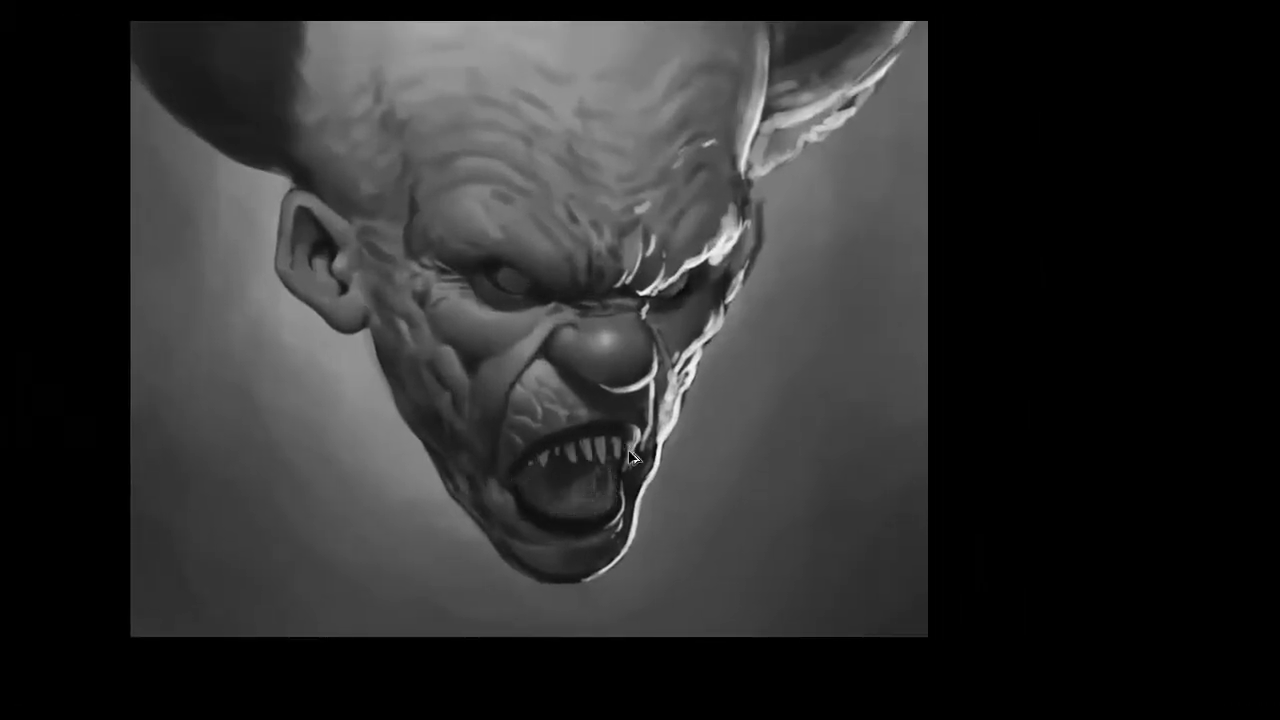
pyautogui.scroll(3, 628, 452)
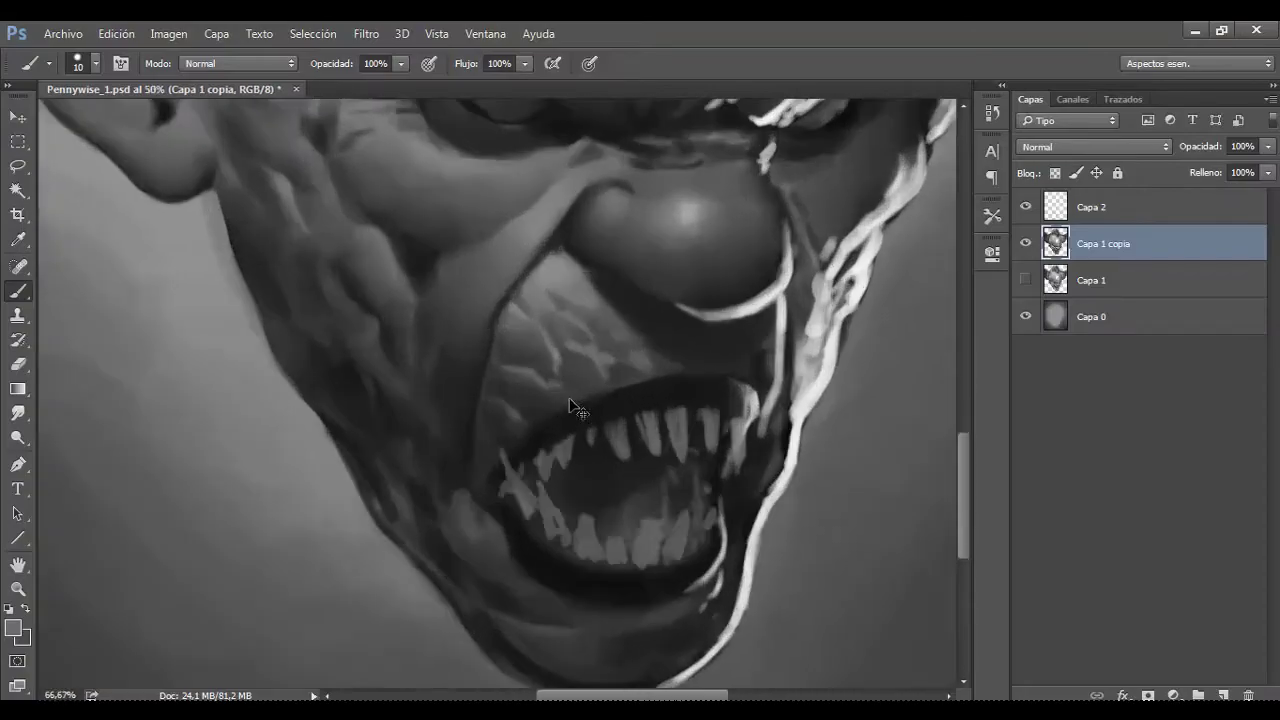
# Step: Paint a dark mouth colour between the lower teeth and over the remaining right tooth, brush 25
pyautogui.scroll(1, 571, 409)
pyautogui.scroll(1, 604, 383)
pyautogui.press('b')
pyautogui.moveTo(720, 385)
pyautogui.mouseDown()
pyautogui.moveTo(677, 414)
pyautogui.moveTo(611, 414)
pyautogui.moveTo(594, 466)
pyautogui.moveTo(640, 400)
pyautogui.moveTo(731, 429)
pyautogui.mouseUp()
pyautogui.press(']')
pyautogui.press(']')
pyautogui.press(']')
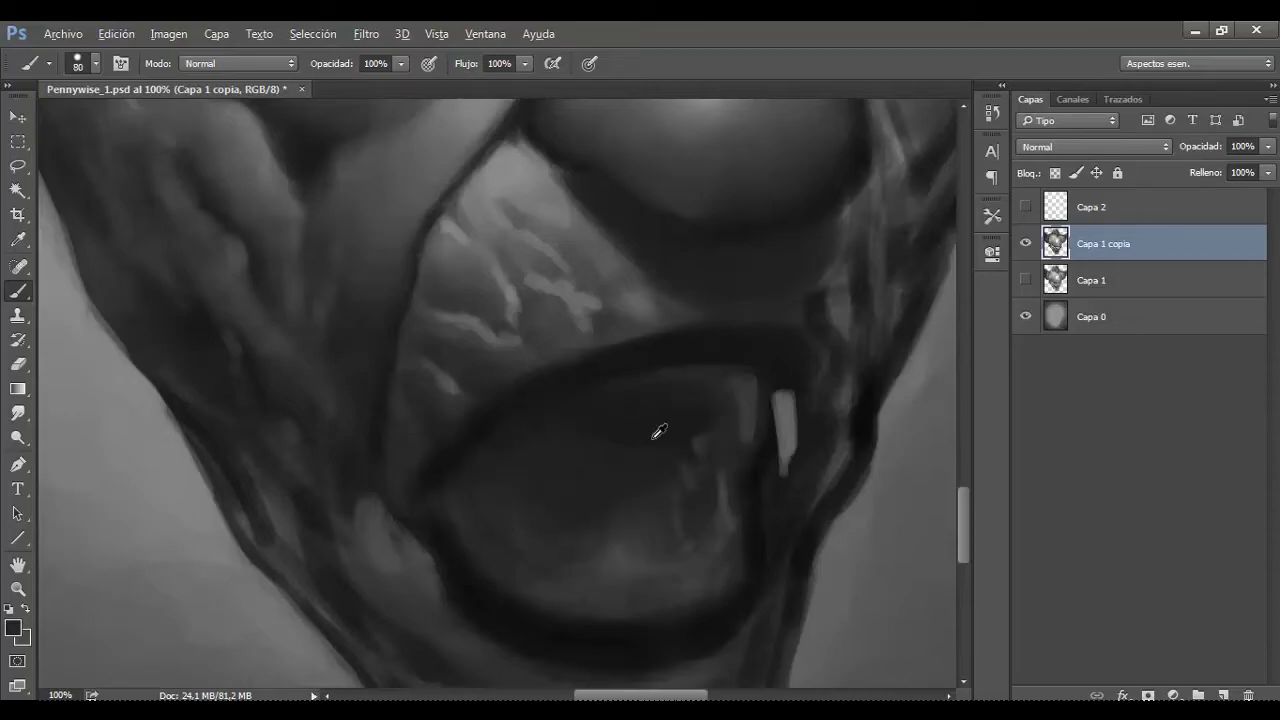
pyautogui.keyDown('alt'); pyautogui.click(662, 428); pyautogui.keyUp('alt')
pyautogui.press('[')
pyautogui.press('[')
pyautogui.press('[')
pyautogui.moveTo(789, 375)
pyautogui.mouseDown()
pyautogui.moveTo(786, 409)
pyautogui.moveTo(703, 337)
pyautogui.moveTo(528, 306)
pyautogui.mouseUp()
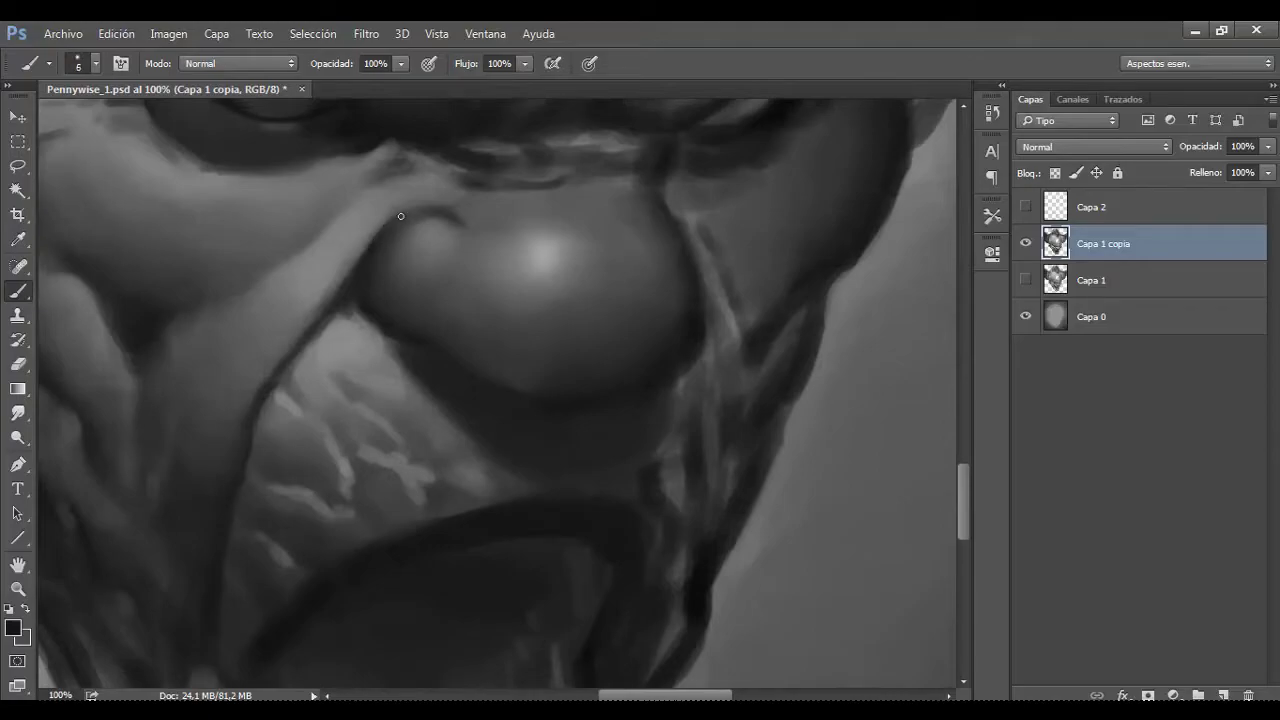
# Step: Smooth the dark crease beside the nose with a lighter face grey
pyautogui.moveTo(405, 320)
pyautogui.mouseDown()
pyautogui.moveTo(577, 316)
pyautogui.moveTo(657, 206)
pyautogui.mouseUp()
pyautogui.keyDown('alt'); pyautogui.click(606, 149); pyautogui.keyUp('alt')
pyautogui.moveTo(606, 149)
pyautogui.mouseDown()
pyautogui.moveTo(532, 304)
pyautogui.moveTo(540, 315)
pyautogui.moveTo(625, 287)
pyautogui.mouseUp()
pyautogui.press(']')
pyautogui.press(']')
pyautogui.press(']')
pyautogui.press(']')
pyautogui.press(']')
pyautogui.press('e')
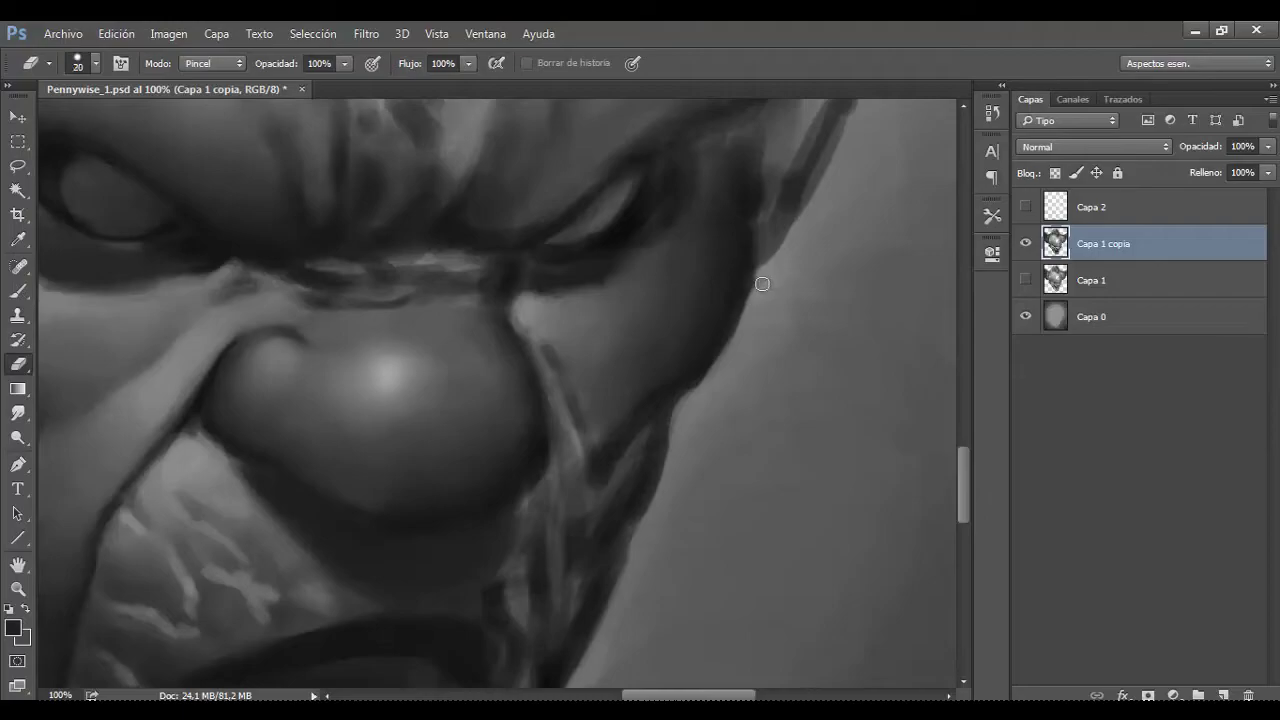
pyautogui.hotkey('ctrl', '-')
pyautogui.hotkey('ctrl', '-')
pyautogui.hotkey('ctrl', '-')
pyautogui.hotkey('ctrl', '+')
pyautogui.hotkey('ctrl', '+')
pyautogui.hotkey('ctrl', '+')
pyautogui.press('b')
pyautogui.press('[')
pyautogui.press('[')
# Step: With a newly sampled grey, paint a lighter vertical stroke right of the nose at brush size 50
pyautogui.scroll(-2, 620, 340)
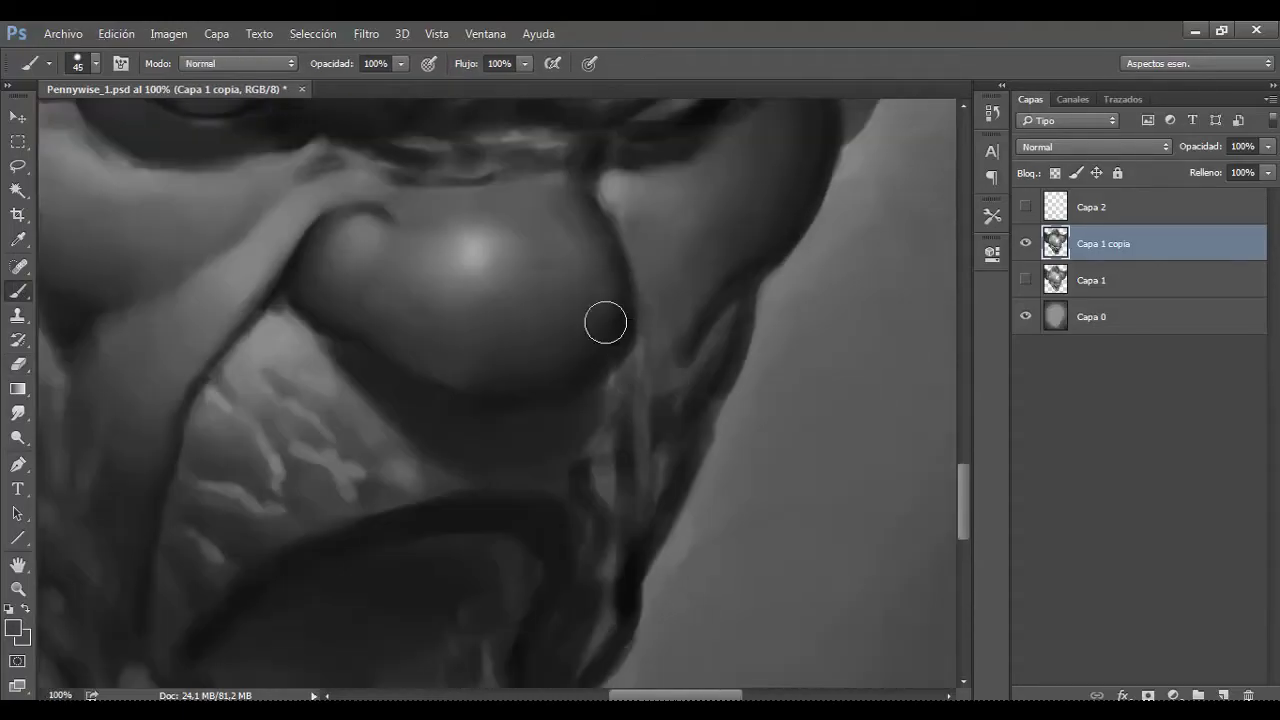
pyautogui.scroll(-1, 600, 330)
pyautogui.press('[')
pyautogui.press('[')
pyautogui.press('[')
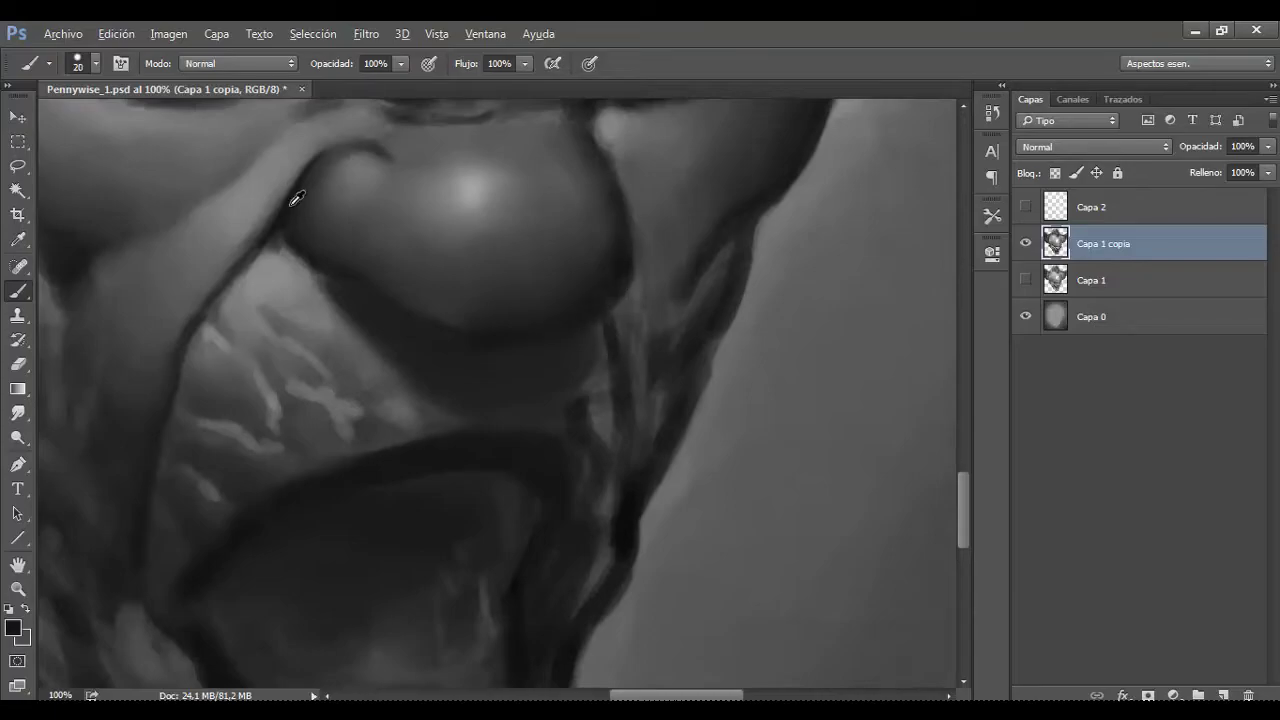
pyautogui.press(']')
pyautogui.press(']')
pyautogui.press(']')
pyautogui.keyDown('alt'); pyautogui.click(639, 380); pyautogui.keyUp('alt')
pyautogui.press(']')
pyautogui.press(']')
pyautogui.moveTo(629, 429); pyautogui.dragTo(630, 319)
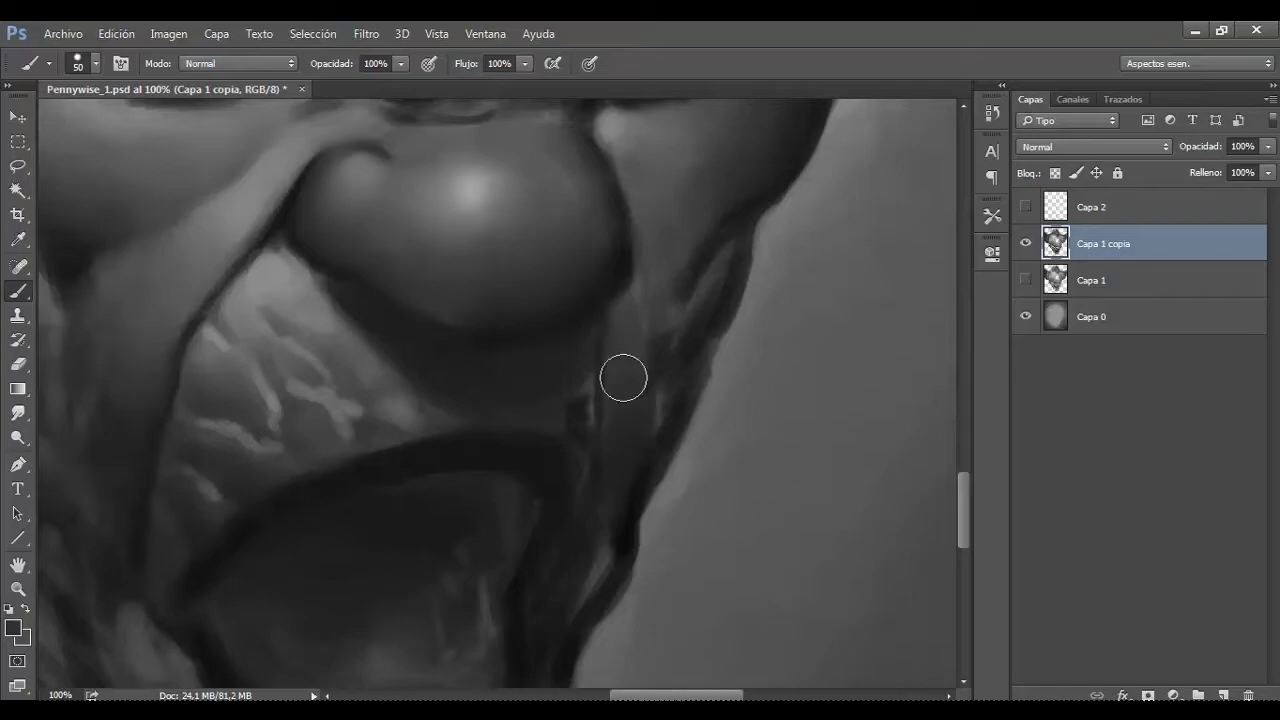
# Step: Paint along the crease beside the nose with a larger brush
pyautogui.press(']')
pyautogui.hotkey('ctrl', '-')
pyautogui.hotkey('ctrl', '-')
pyautogui.hotkey('ctrl', '-')
pyautogui.hotkey('ctrl', '+')
pyautogui.hotkey('ctrl', '+')
pyautogui.hotkey('ctrl', '+')
pyautogui.press('[')
pyautogui.press('[')
pyautogui.press('[')
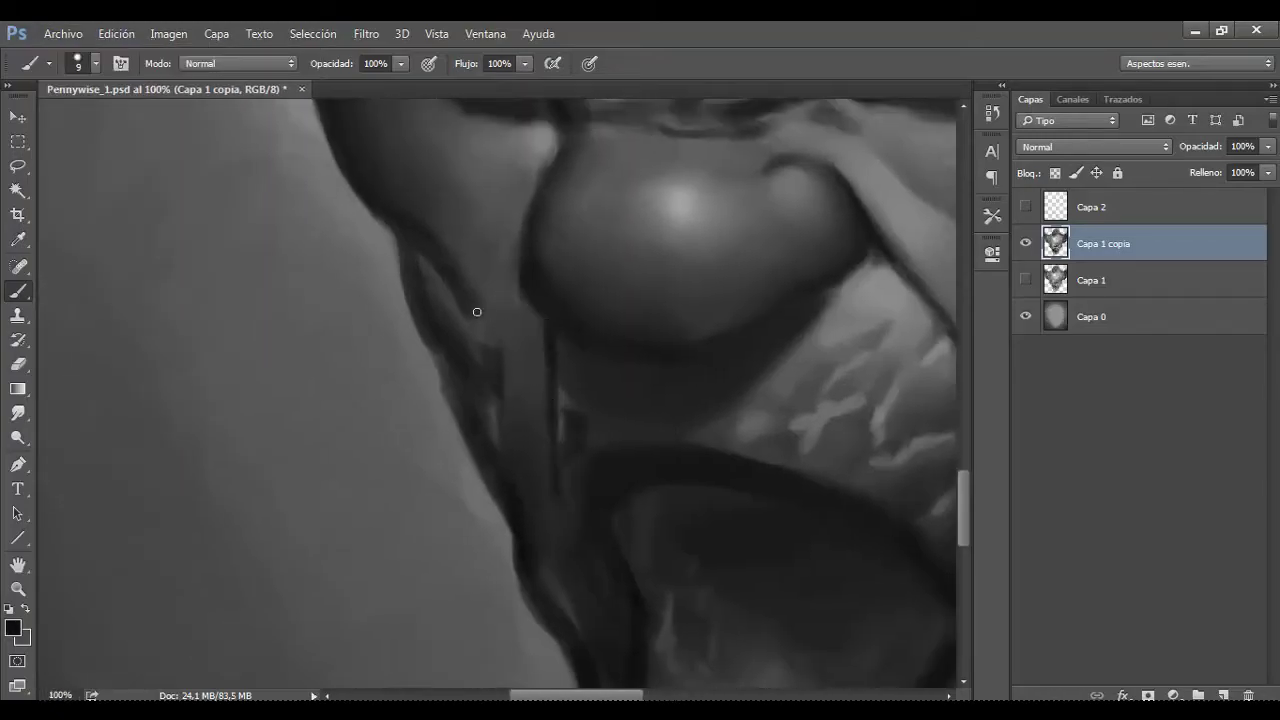
pyautogui.hotkey('ctrl', '-')
pyautogui.hotkey('ctrl', '-')
pyautogui.hotkey('ctrl', '+')
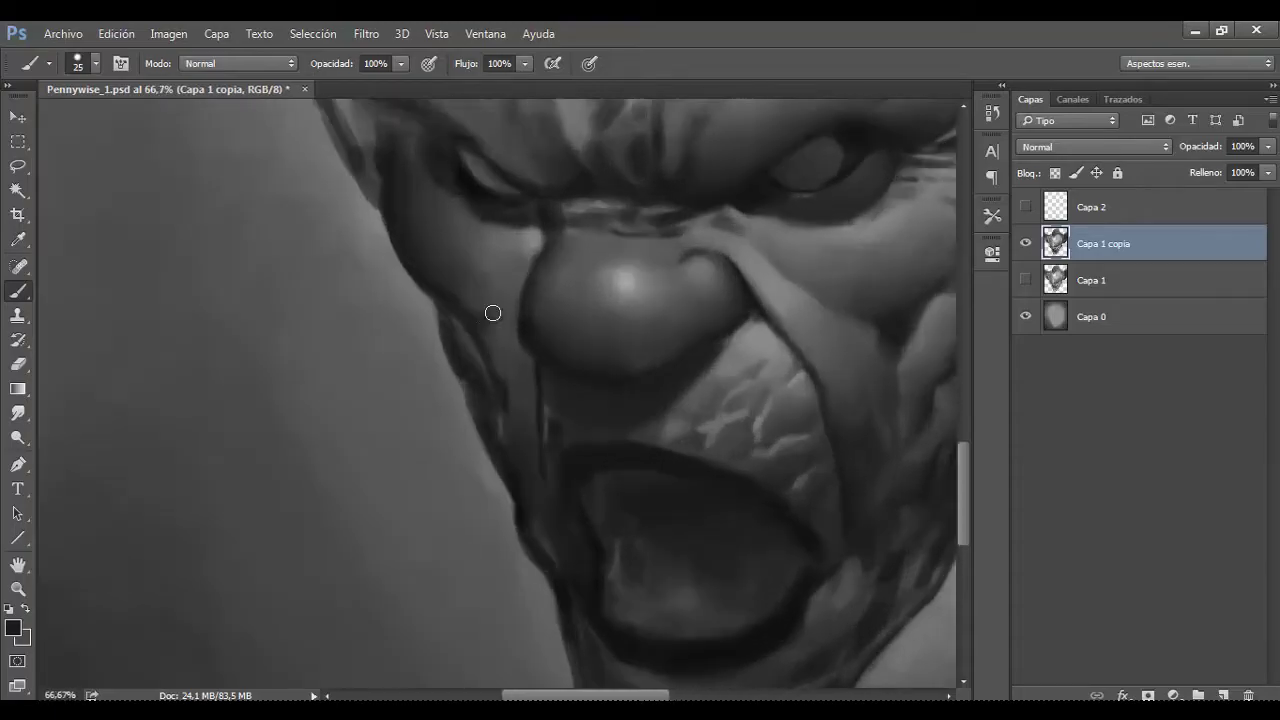
pyautogui.press(']')
pyautogui.scroll(-1, 465, 305)
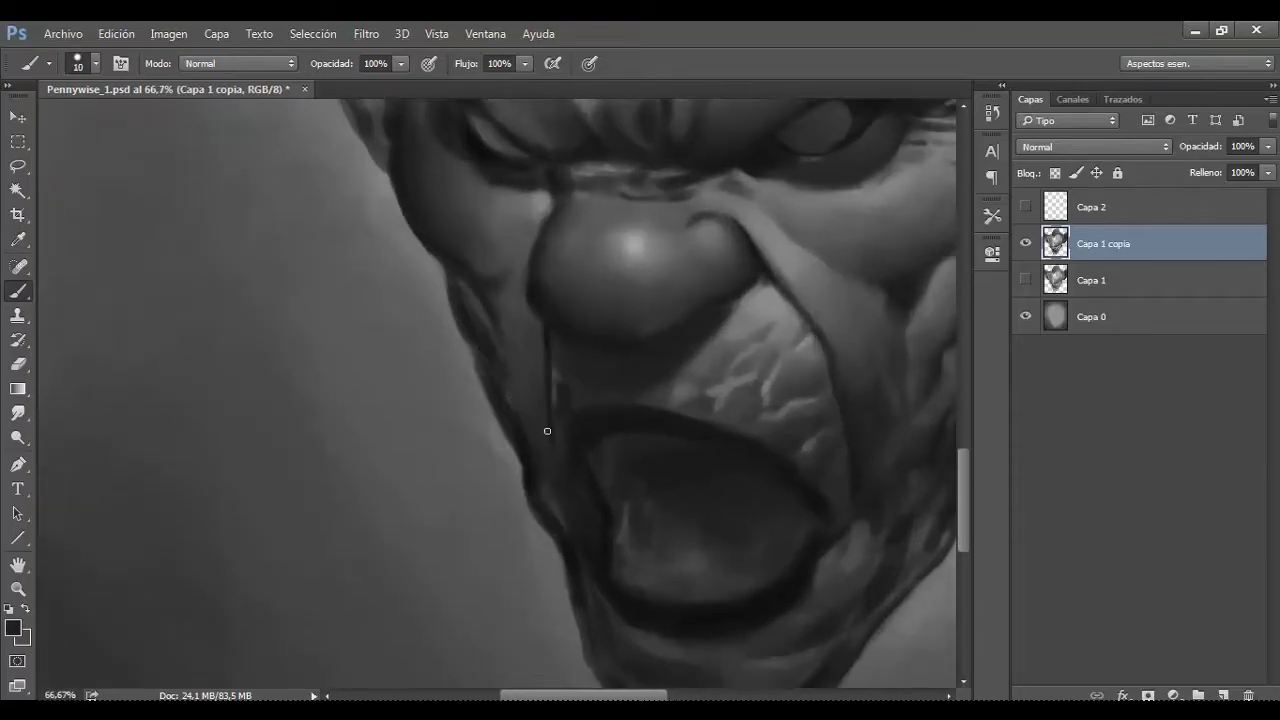
pyautogui.moveTo(556, 380); pyautogui.dragTo(562, 418)
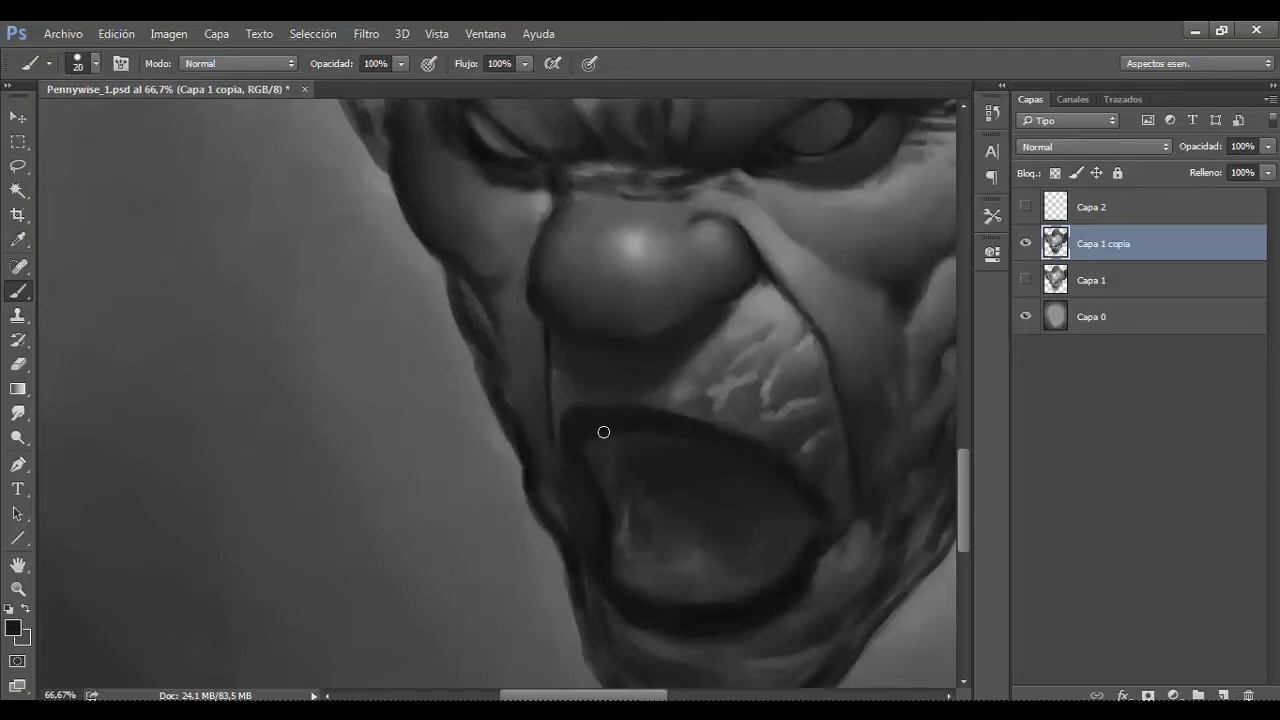
pyautogui.press(']')
# Step: Sample a dark tone from the face and set the brush to size 30
pyautogui.scroll(-2, 623, 431)
pyautogui.scroll(3, 523, 333)
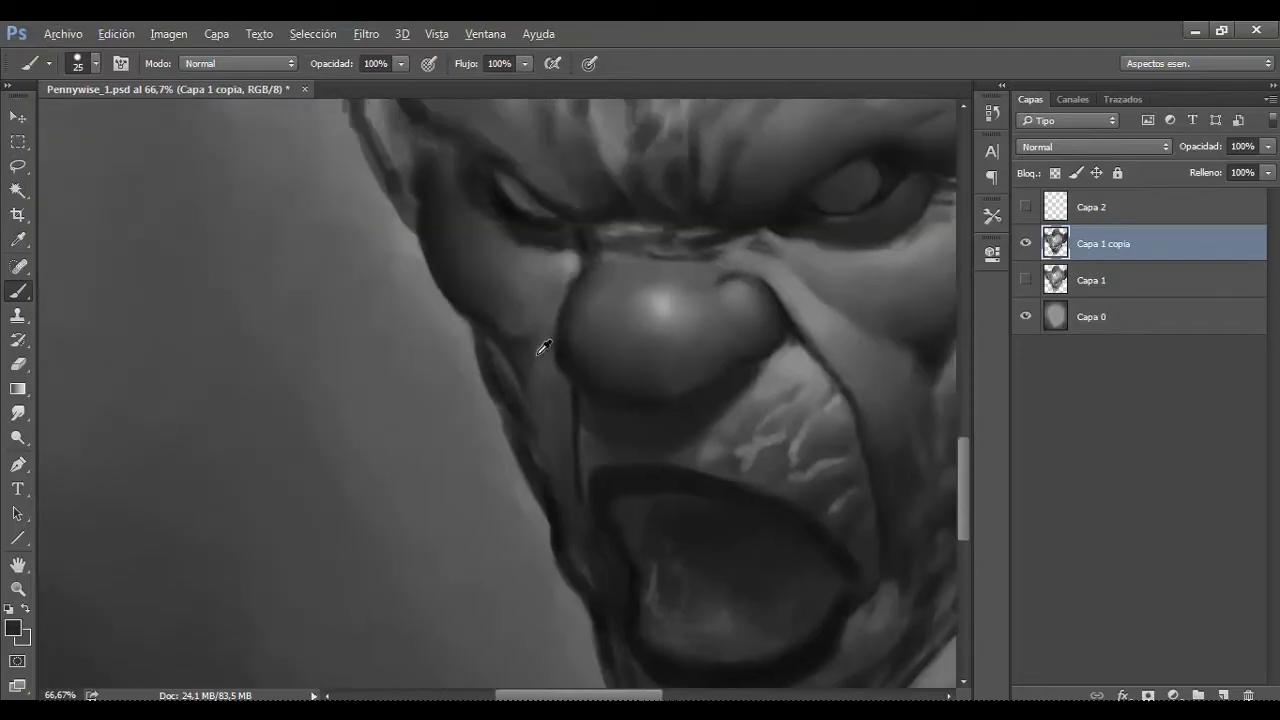
pyautogui.press(']')
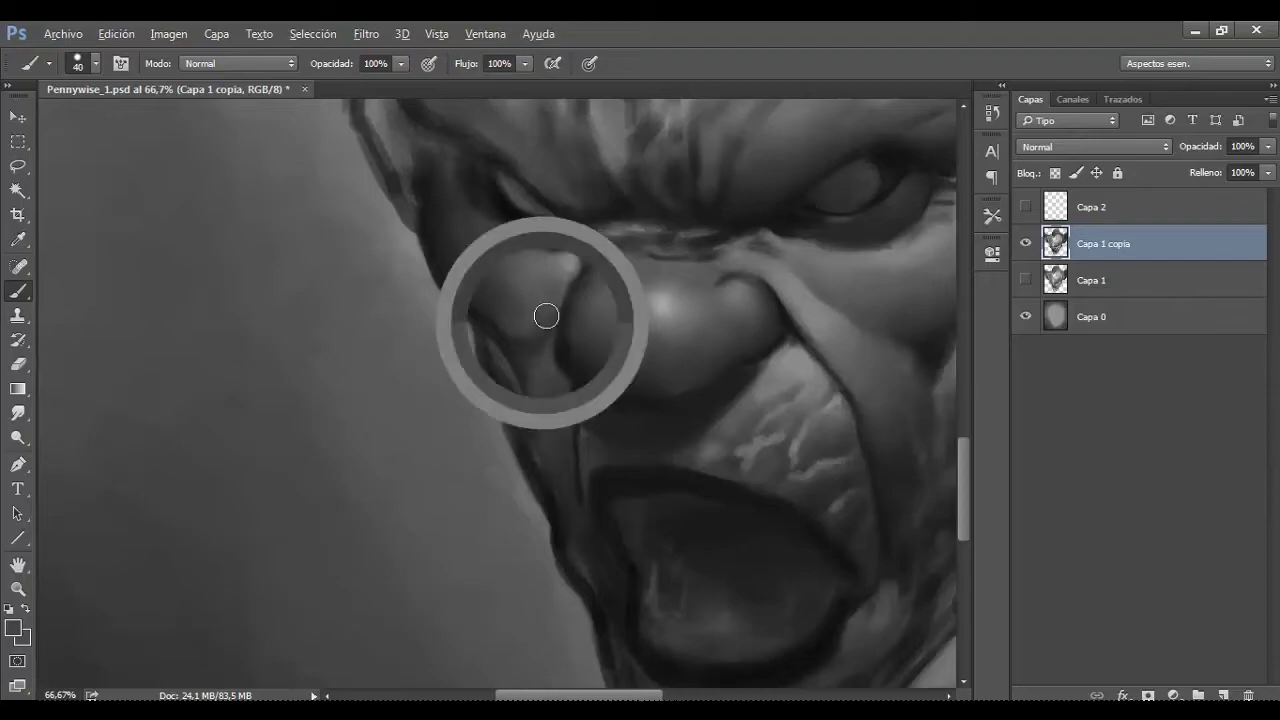
pyautogui.hotkey('ctrl', '0')
pyautogui.hotkey('ctrl', '+')
pyautogui.moveTo(648, 424); pyautogui.dragTo(628, 374)
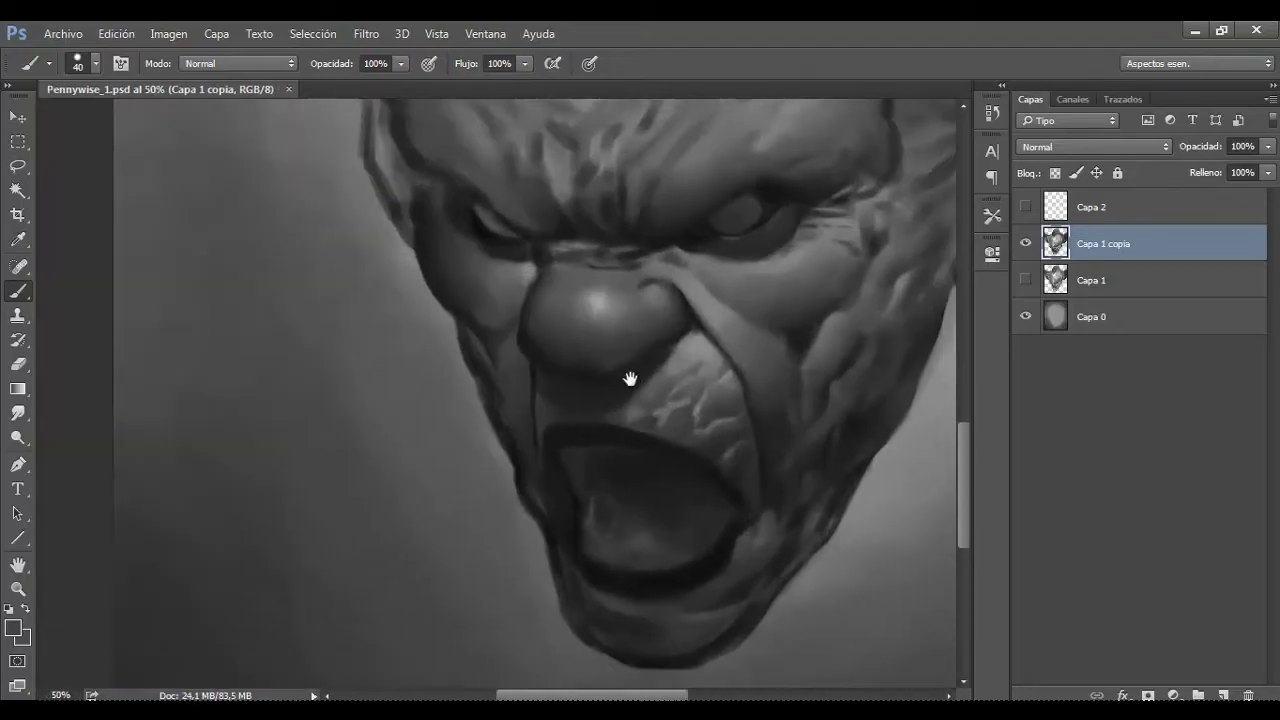
pyautogui.scroll(-1, 623, 423)
pyautogui.scroll(2, 571, 357)
pyautogui.press('[')
pyautogui.keyDown('alt'); pyautogui.click(587, 377); pyautogui.keyUp('alt')
pyautogui.press('[')
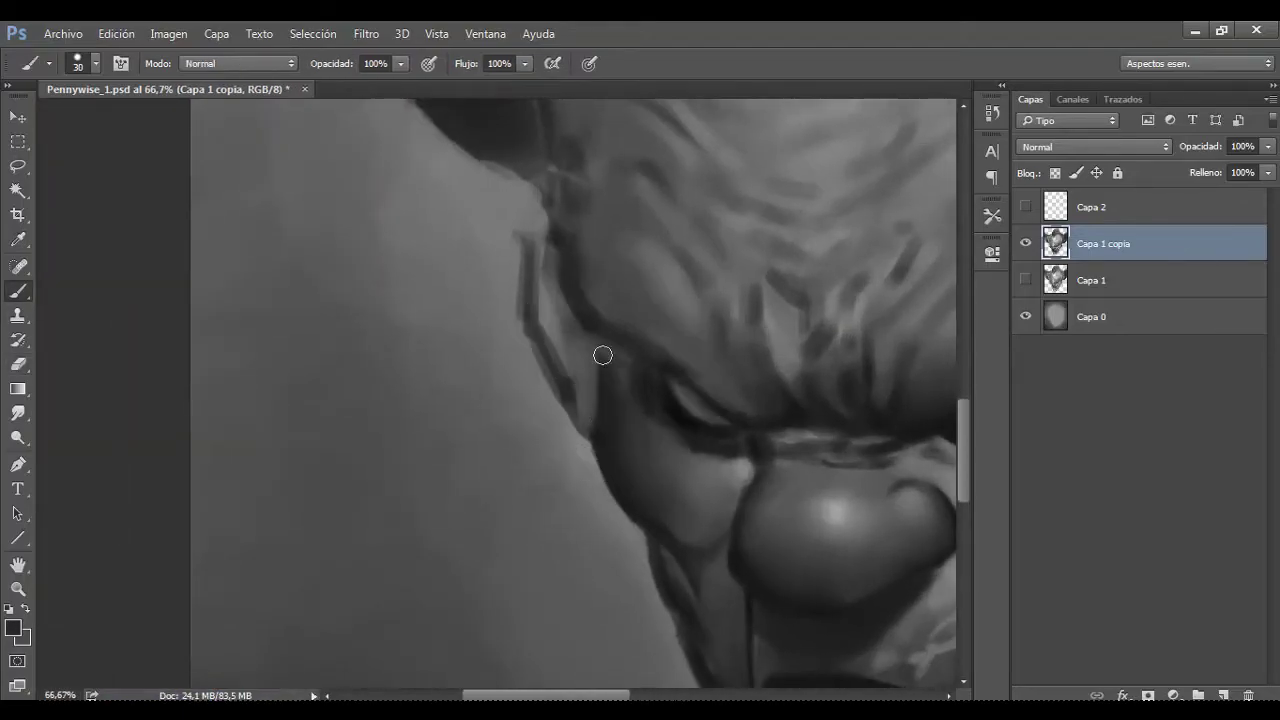
pyautogui.scroll(-1, 417, 386)
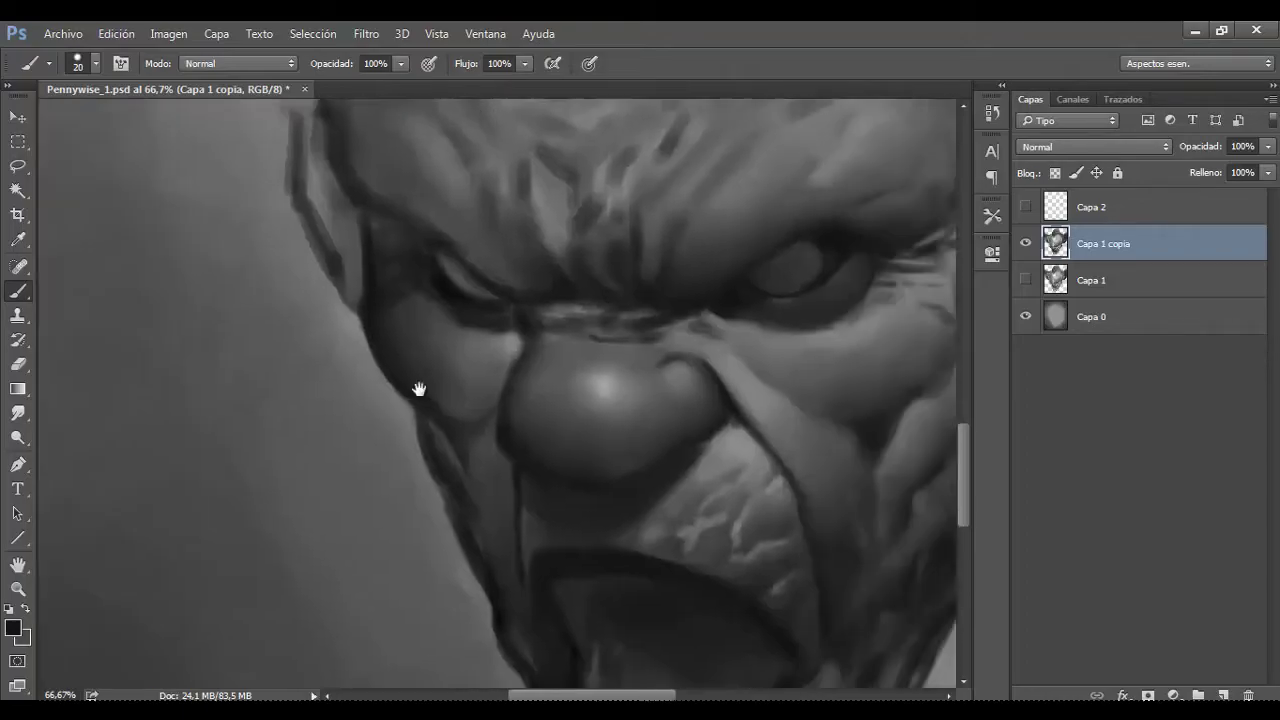
pyautogui.scroll(-1, 623, 417)
# Step: Pan and zoom around the face and ear to review the painting
pyautogui.moveTo(623, 417); pyautogui.dragTo(623, 377)
pyautogui.scroll(2, 754, 336)
pyautogui.moveTo(754, 336); pyautogui.dragTo(339, 316)
pyautogui.press(']')
pyautogui.press(']')
pyautogui.press(']')
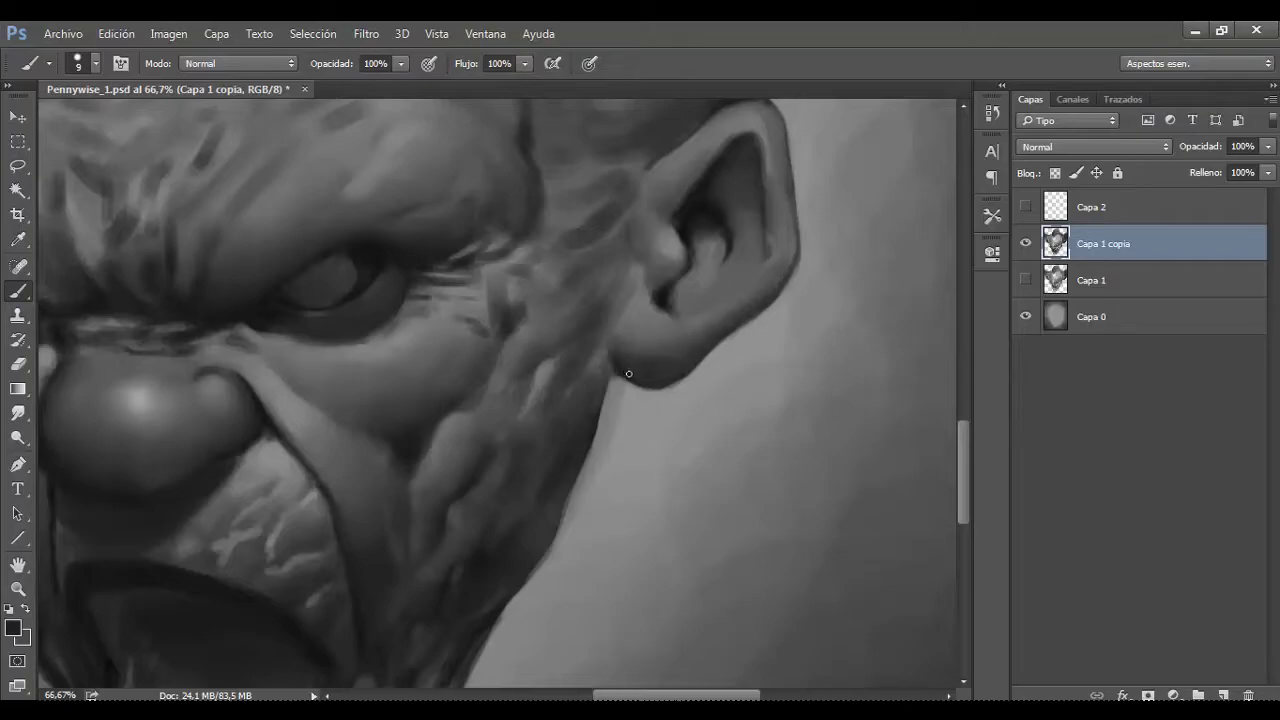
pyautogui.scroll(-2, 586, 386)
pyautogui.scroll(1, 694, 314)
pyautogui.scroll(1, 667, 297)
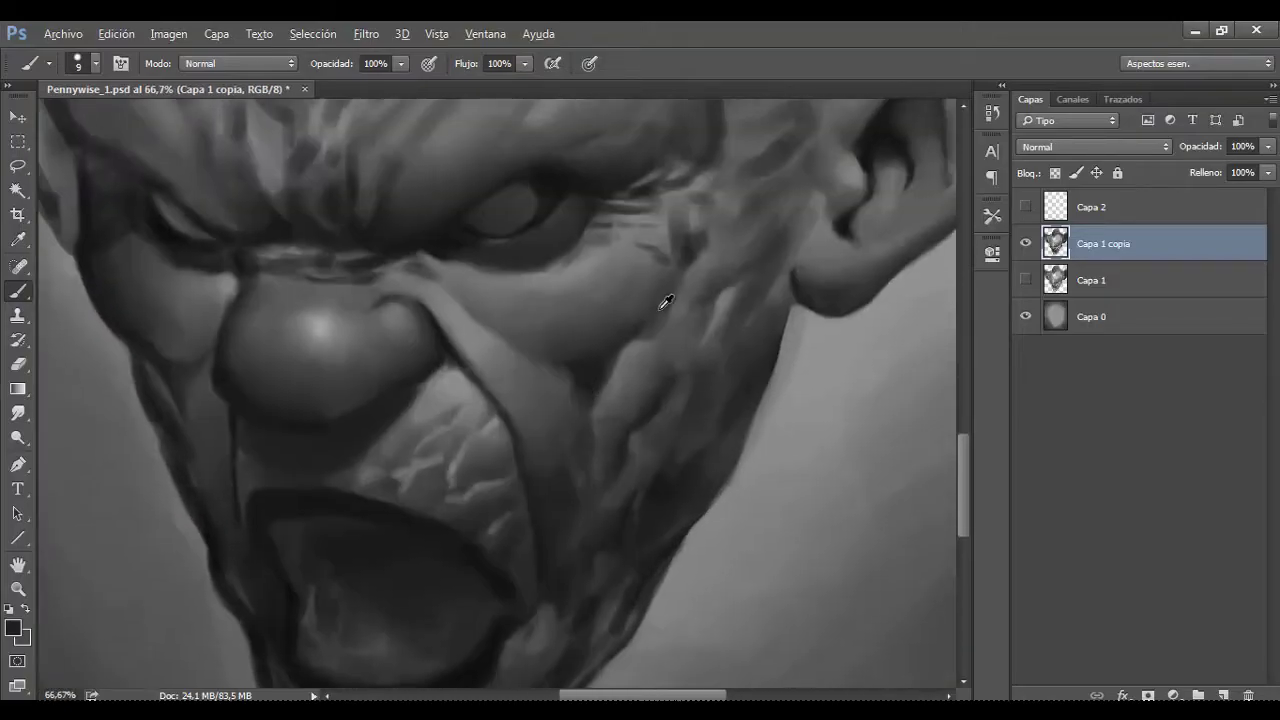
pyautogui.scroll(-1, 645, 337)
pyautogui.scroll(-2, 645, 337)
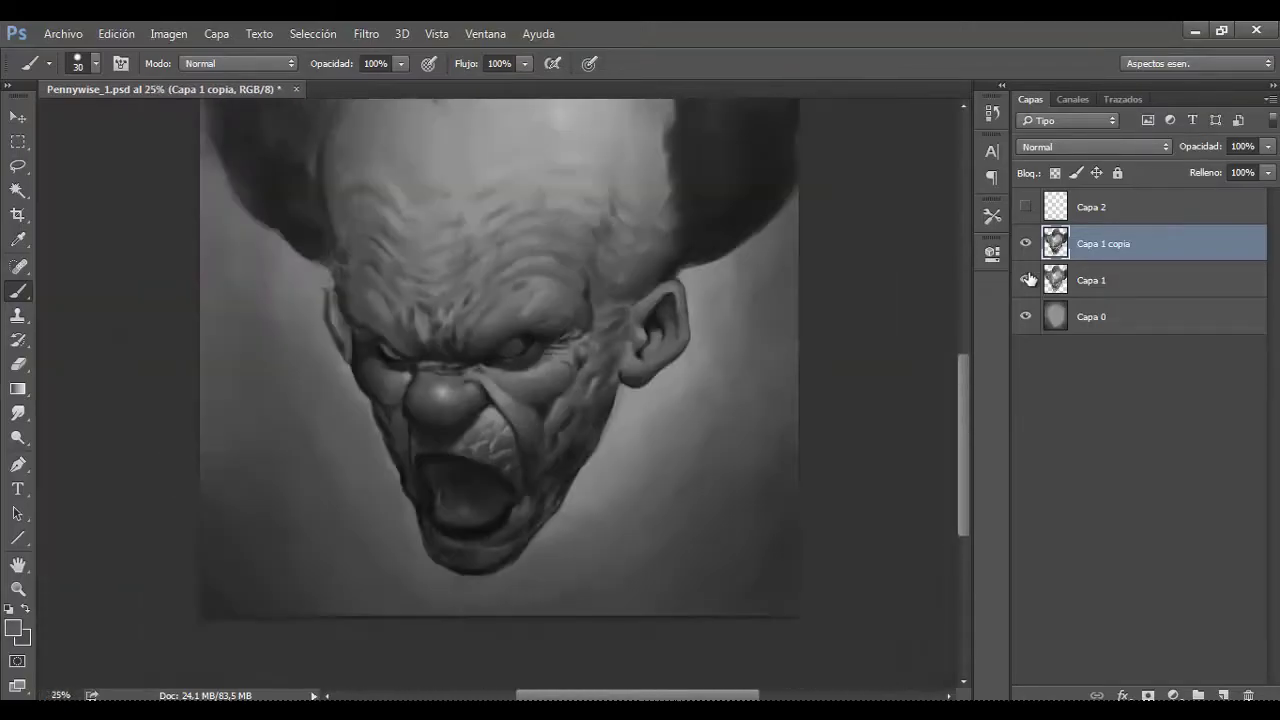
pyautogui.moveTo(640, 335); pyautogui.dragTo(661, 351)
pyautogui.scroll(2, 529, 391)
pyautogui.scroll(1, 706, 237)
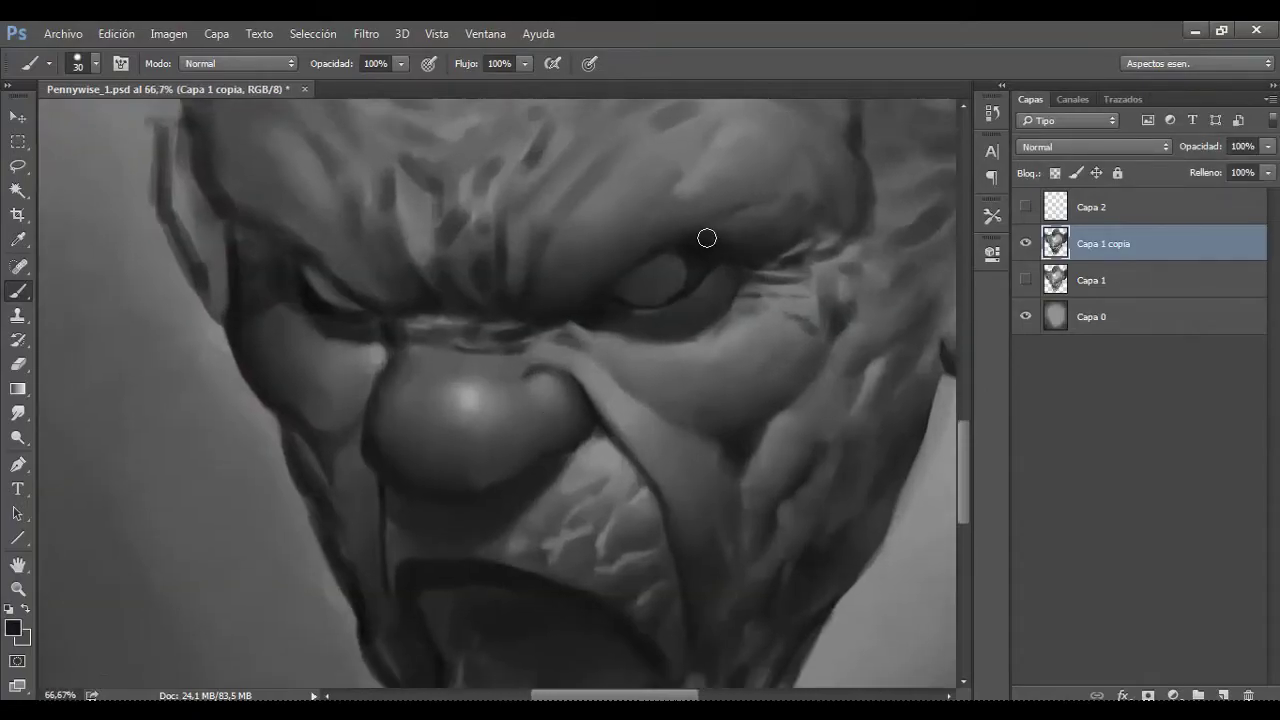
# Step: Duplicate the painting layer into Capa 1 copia 2
pyautogui.hotkey('ctrl', 'j')
pyautogui.scroll(1, 638, 376)
pyautogui.moveTo(639, 376); pyautogui.dragTo(657, 360)
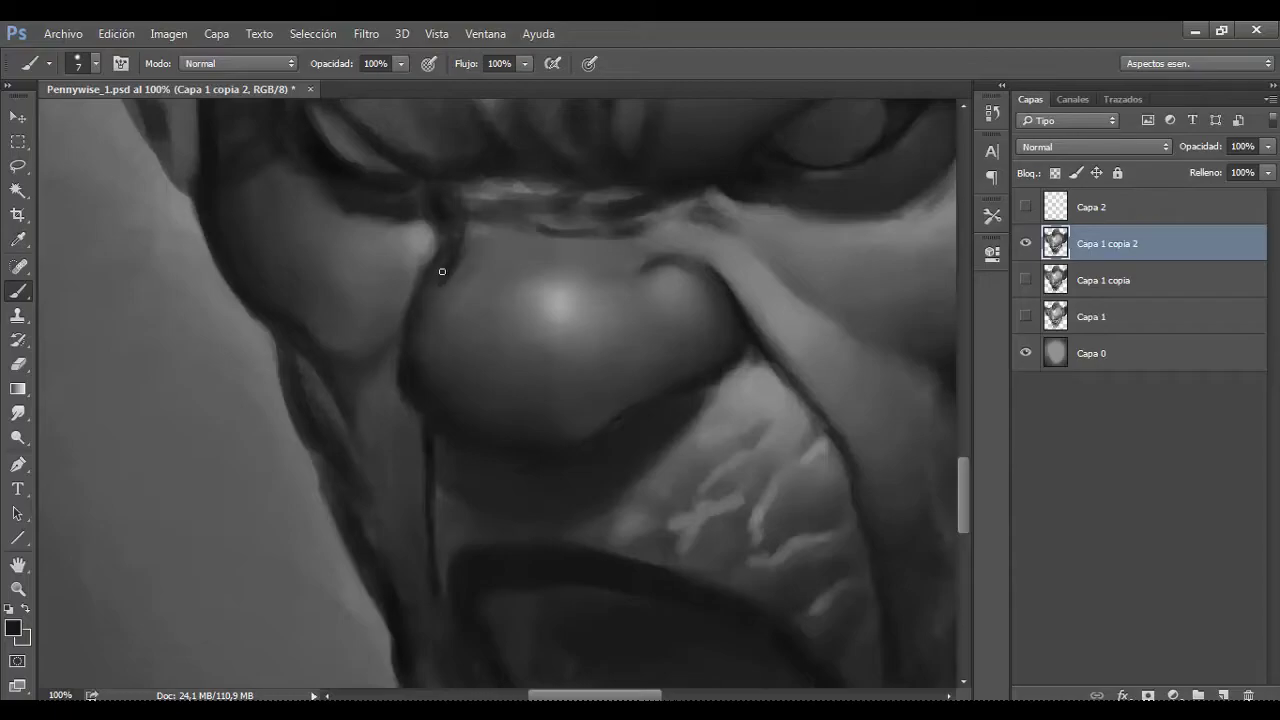
# Step: Paint light and dark outline strokes along the nose top and left edge with a 20–25 brush
pyautogui.keyDown('alt'); pyautogui.click(398, 376); pyautogui.keyUp('alt')
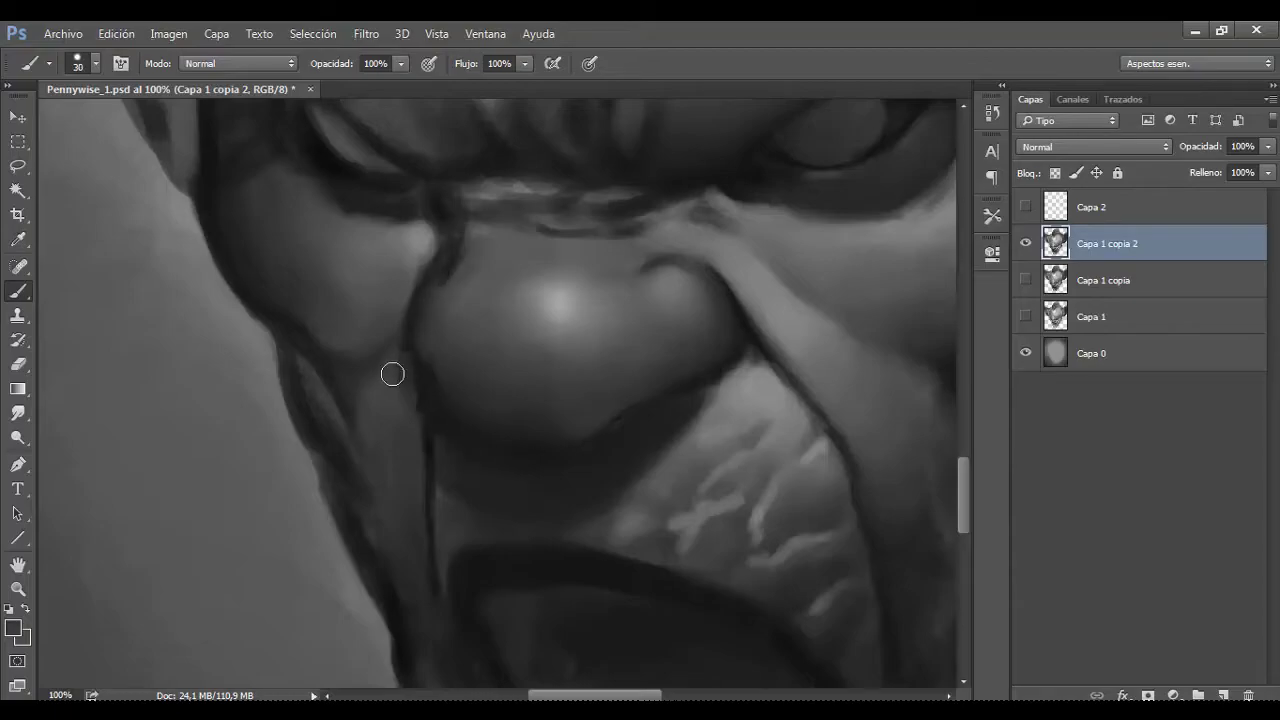
pyautogui.keyDown('alt'); pyautogui.click(446, 291); pyautogui.keyUp('alt')
pyautogui.keyDown('alt'); pyautogui.click(640, 256); pyautogui.keyUp('alt')
pyautogui.press('[')
pyautogui.press('[')
pyautogui.press('[')
pyautogui.moveTo(597, 273); pyautogui.dragTo(477, 260)
pyautogui.keyDown('alt'); pyautogui.click(640, 262); pyautogui.keyUp('alt')
pyautogui.moveTo(620, 272); pyautogui.dragTo(452, 268)
pyautogui.press(']')
pyautogui.keyDown('alt'); pyautogui.click(427, 305); pyautogui.keyUp('alt')
pyautogui.moveTo(415, 344); pyautogui.dragTo(415, 323)
pyautogui.keyDown('alt'); pyautogui.click(885, 120); pyautogui.keyUp('alt')
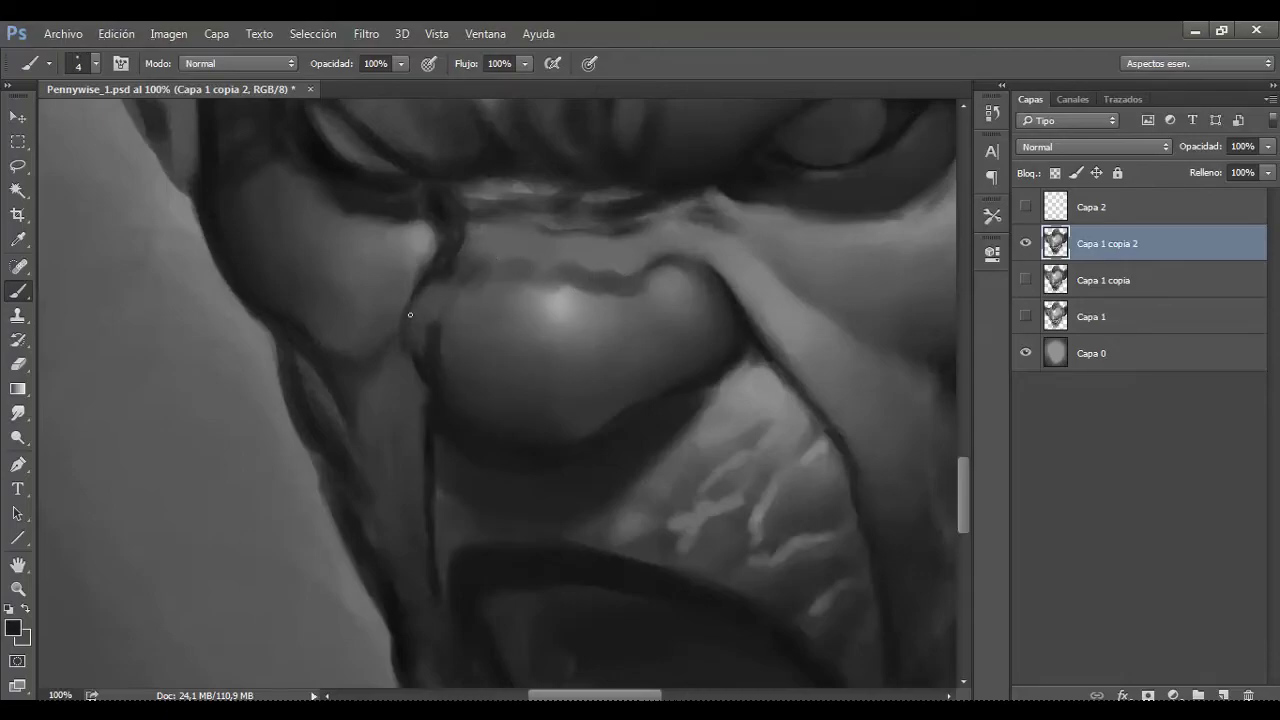
# Step: Set Capa 2 to 80% opacity, hide it, and reselect Capa 1 copia 2
pyautogui.hotkey('ctrl', '-')
pyautogui.hotkey('ctrl', '-')
pyautogui.hotkey('ctrl', '-')
pyautogui.hotkey('ctrl', '-')
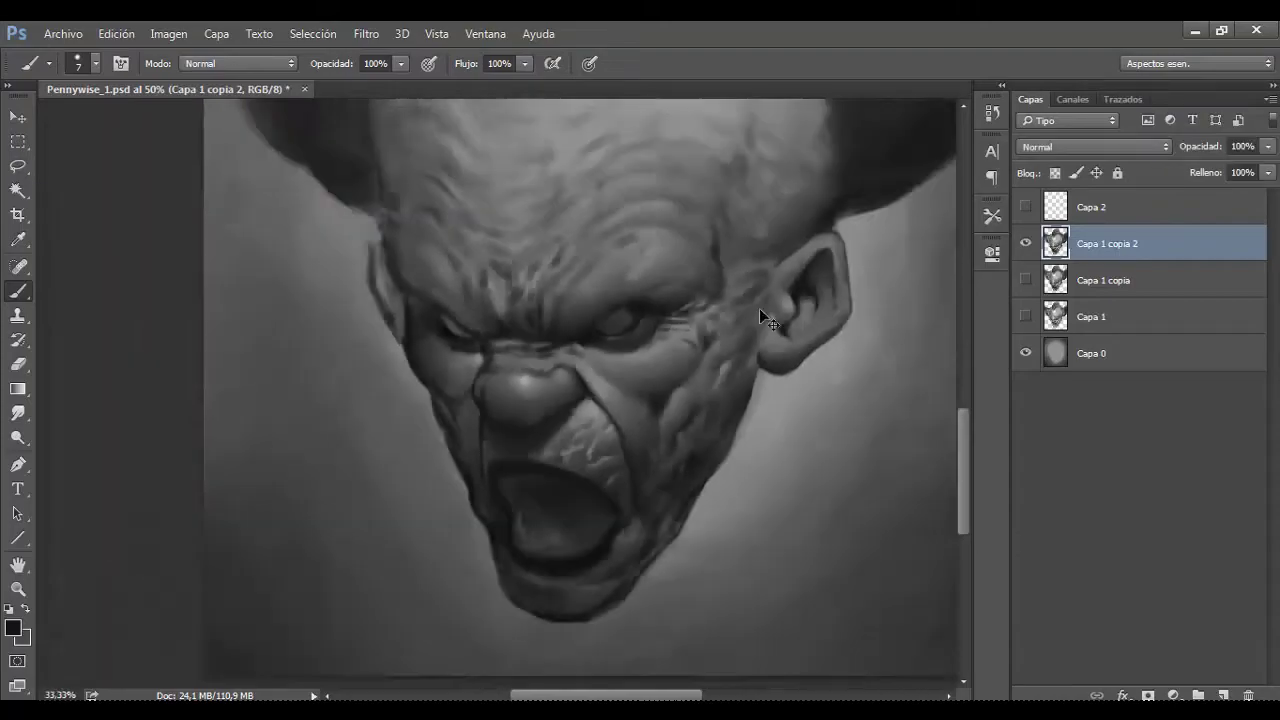
pyautogui.click(1025, 207)
pyautogui.click(1100, 207)
pyautogui.moveTo(1267, 146); pyautogui.dragTo(1240, 168)
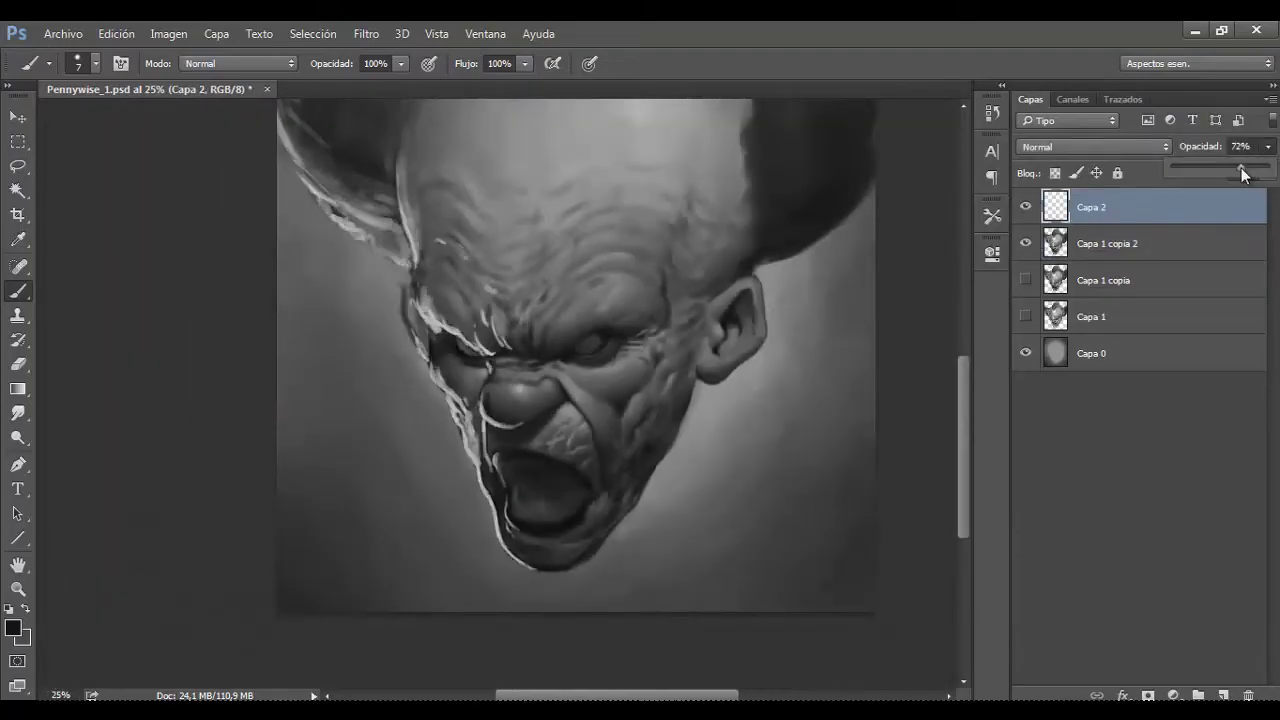
pyautogui.hotkey('ctrl', '-')
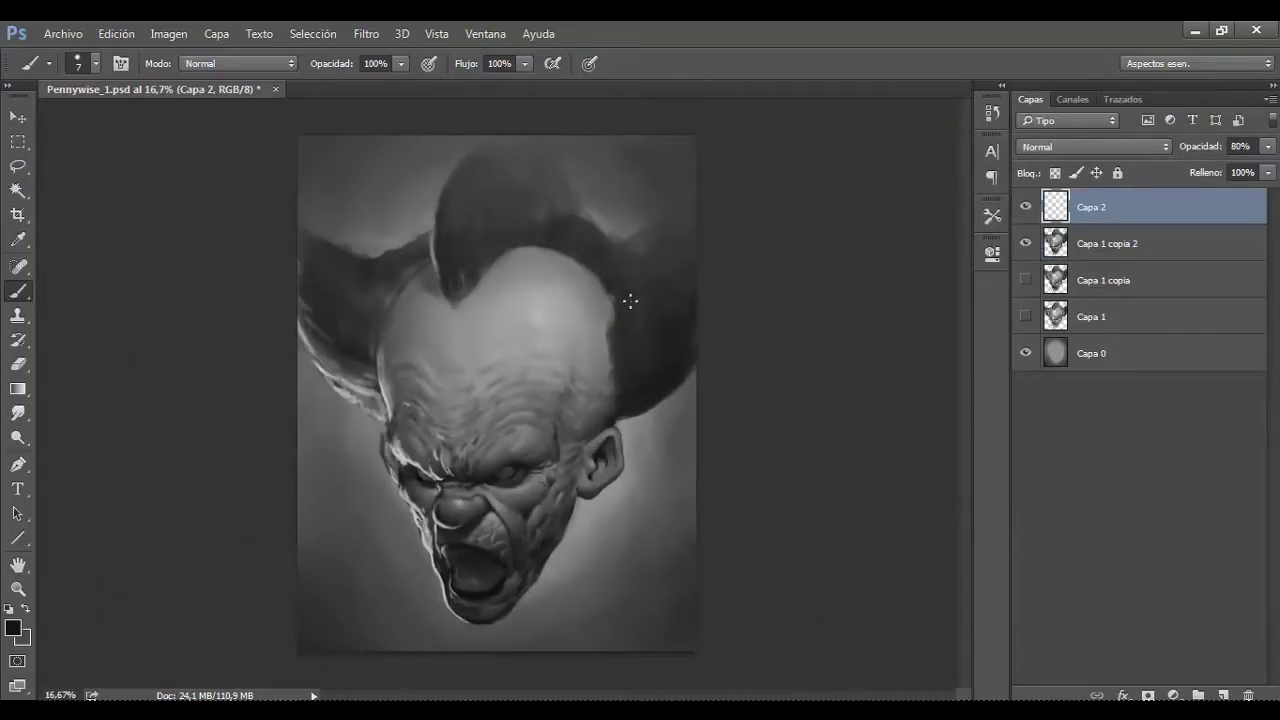
pyautogui.click(1025, 207)
pyautogui.click(1120, 243)
pyautogui.hotkey('ctrl', '+')
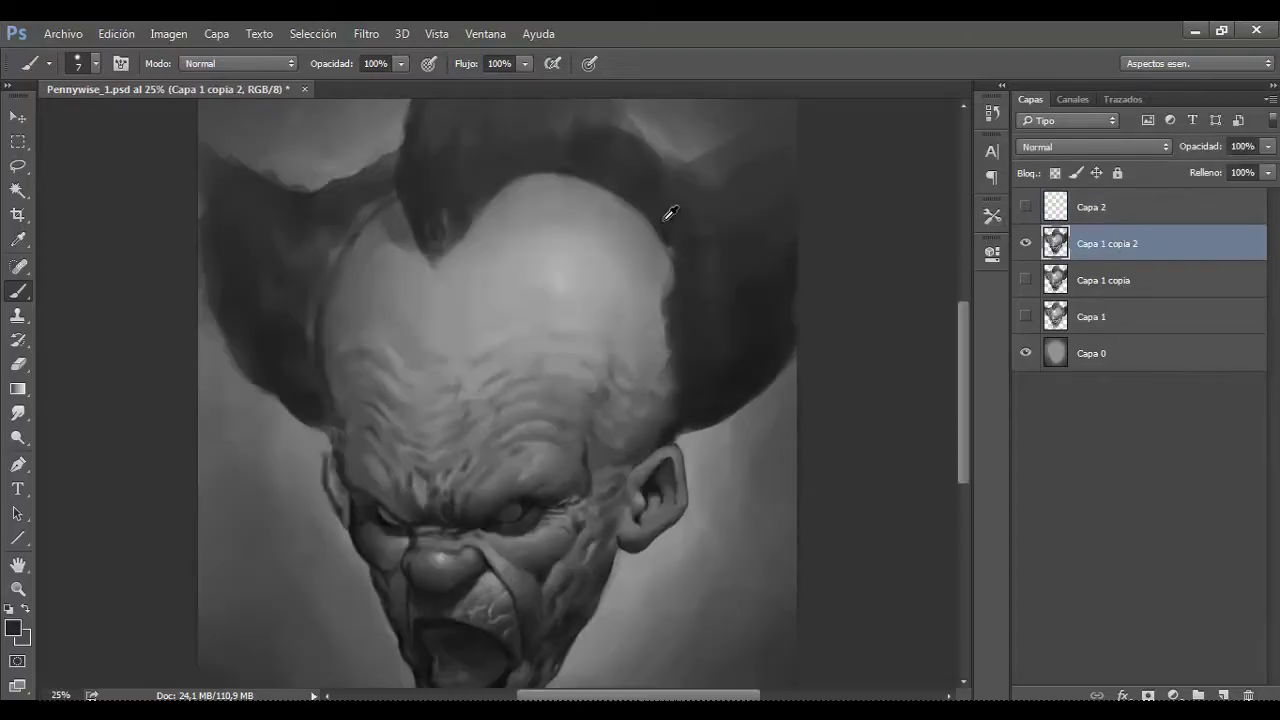
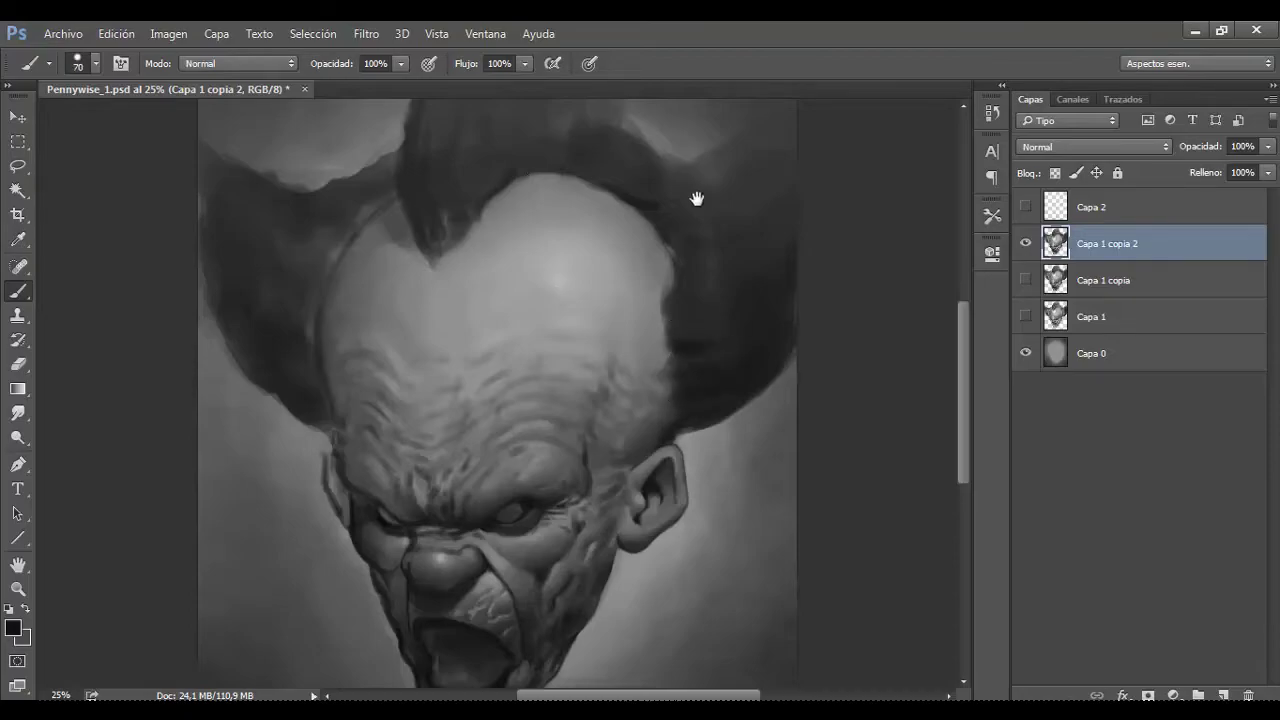
# Step: Sample a dark hair tone and paint dark strokes into the right-side hair tufts
pyautogui.moveTo(697, 198); pyautogui.dragTo(623, 244)
pyautogui.press(']')
pyautogui.press(']')
pyautogui.press(']')
pyautogui.keyDown('alt'); pyautogui.click(679, 363); pyautogui.keyUp('alt')
pyautogui.moveTo(605, 307); pyautogui.dragTo(576, 292)
pyautogui.press('[')
# Step: Darken and smooth the left and lower-left hair edges with a large brush
pyautogui.click(279, 329)
pyautogui.press('Return')
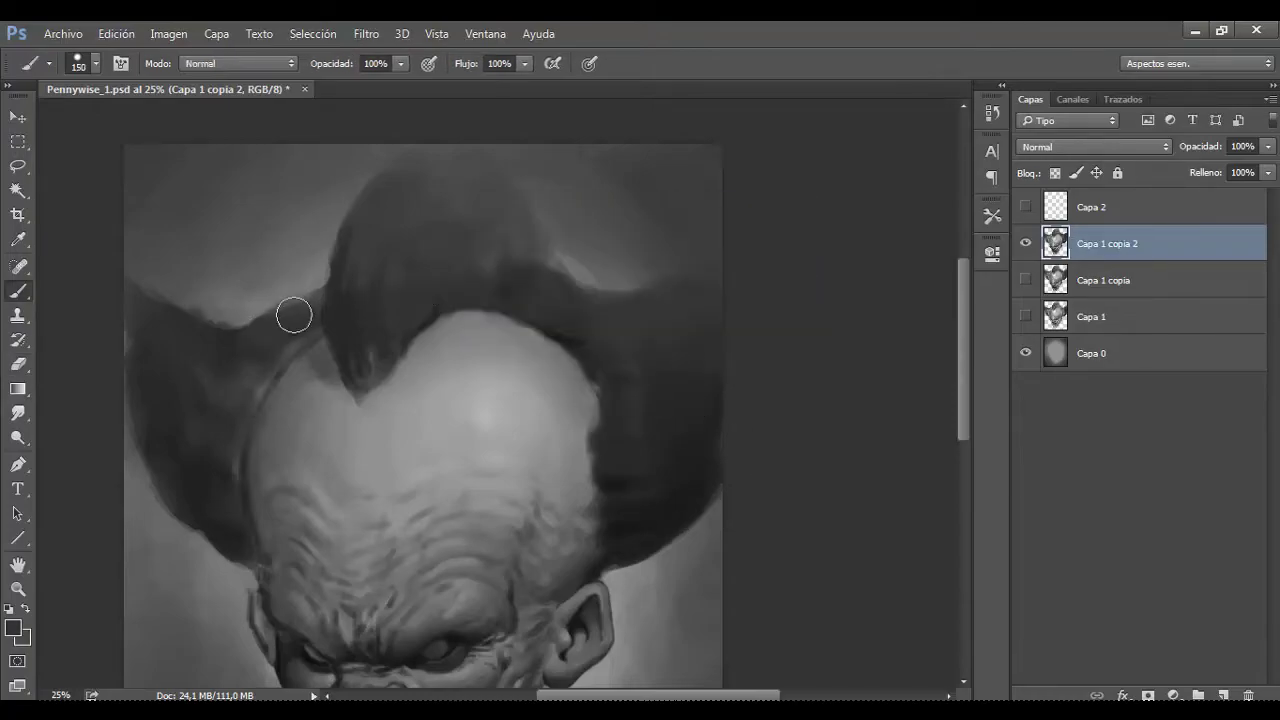
pyautogui.moveTo(266, 334); pyautogui.dragTo(191, 323)
pyautogui.press(']')
pyautogui.press(']')
pyautogui.moveTo(376, 283); pyautogui.dragTo(471, 221)
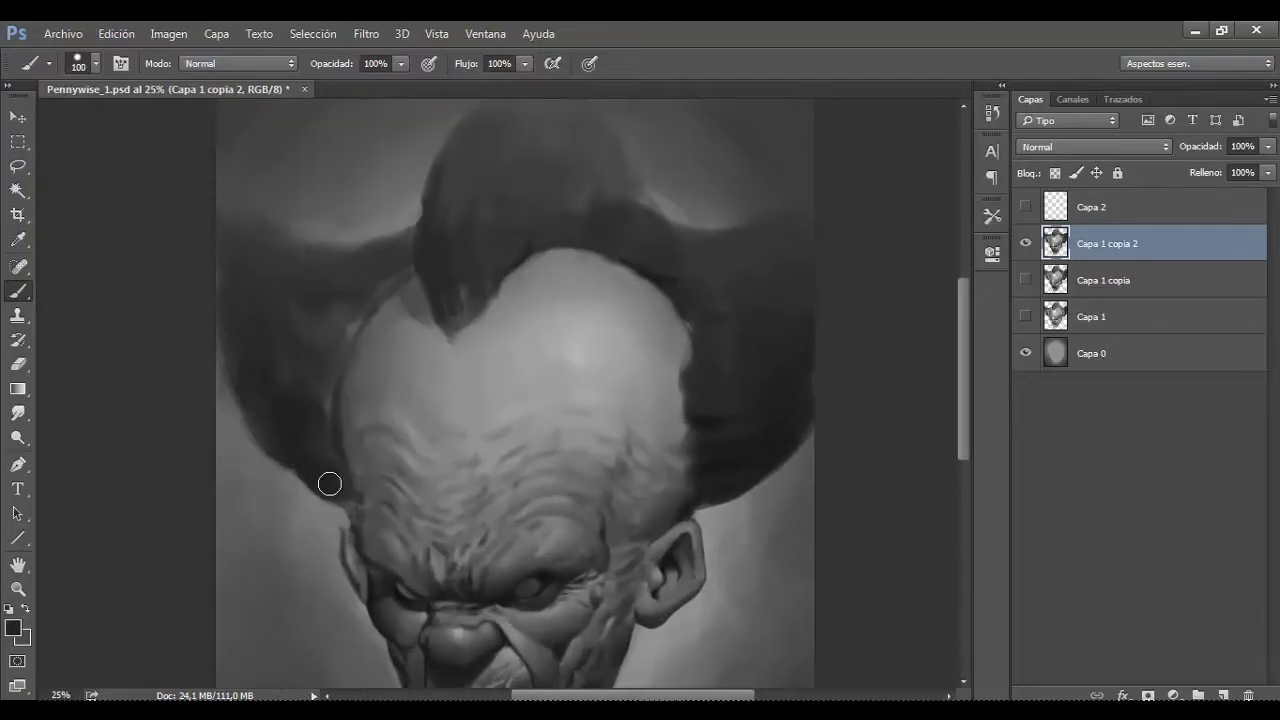
pyautogui.moveTo(308, 490); pyautogui.dragTo(329, 457)
pyautogui.hotkey('ctrl', '+')
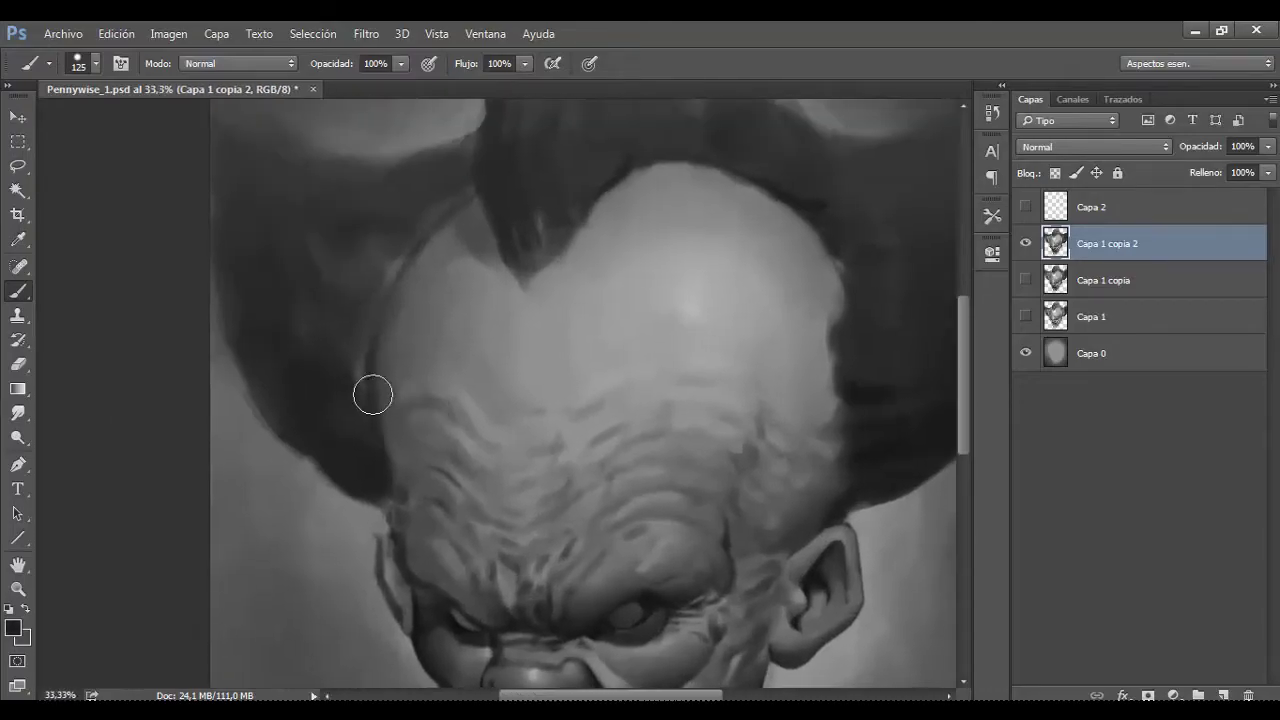
pyautogui.press('[')
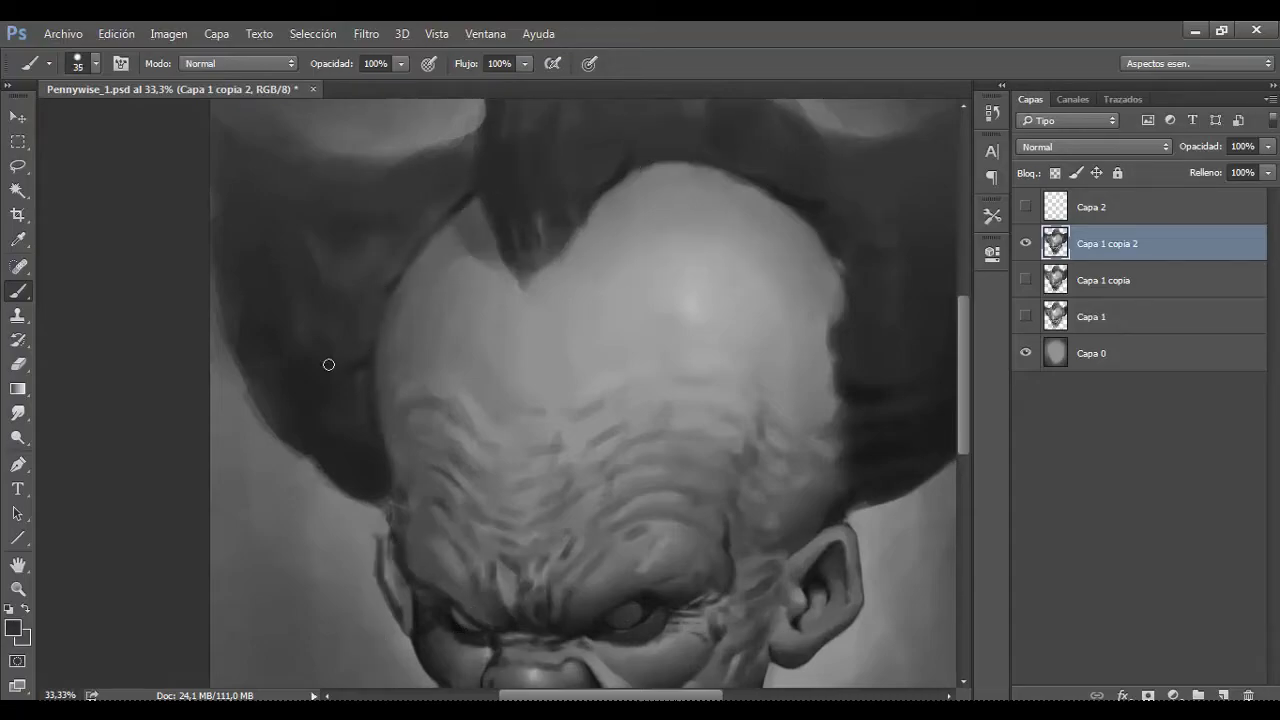
pyautogui.hotkey('ctrl', '-')
pyautogui.hotkey('ctrl', '-')
# Step: Erase the dark outline along the cheek beside the ear with a size-20 eraser
pyautogui.click(1025, 243)
pyautogui.click(1025, 243)
pyautogui.press('e')
pyautogui.hotkey('ctrl', '+')
pyautogui.hotkey('ctrl', '+')
pyautogui.hotkey('ctrl', '+')
pyautogui.press('[')
pyautogui.press('[')
pyautogui.press('[')
pyautogui.moveTo(634, 366); pyautogui.dragTo(628, 420)
pyautogui.moveTo(626, 375); pyautogui.dragTo(628, 420)
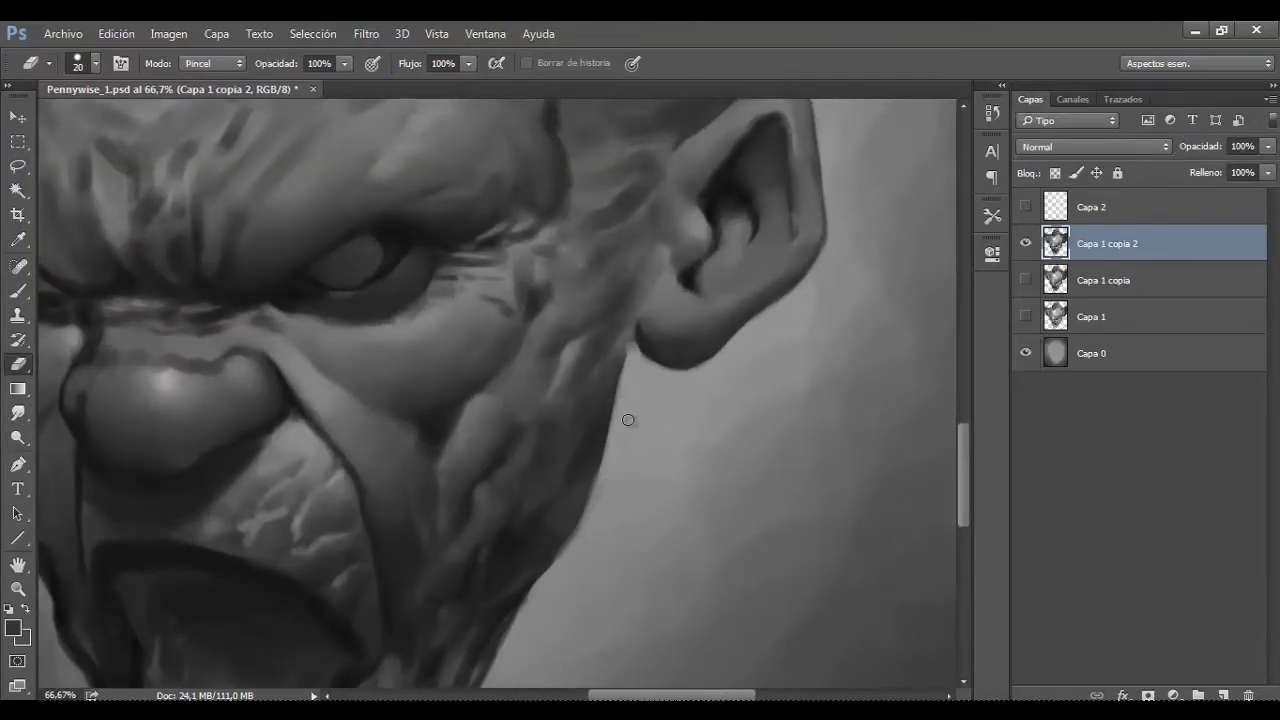
# Step: Return to the Brush and enlarge it for shading around the nose and cheek
pyautogui.hotkey('ctrl', '-')
pyautogui.hotkey('ctrl', '-')
pyautogui.hotkey('ctrl', '+')
pyautogui.hotkey('ctrl', '+')
pyautogui.press('b')
pyautogui.press(']')
pyautogui.hotkey('ctrl', '-')
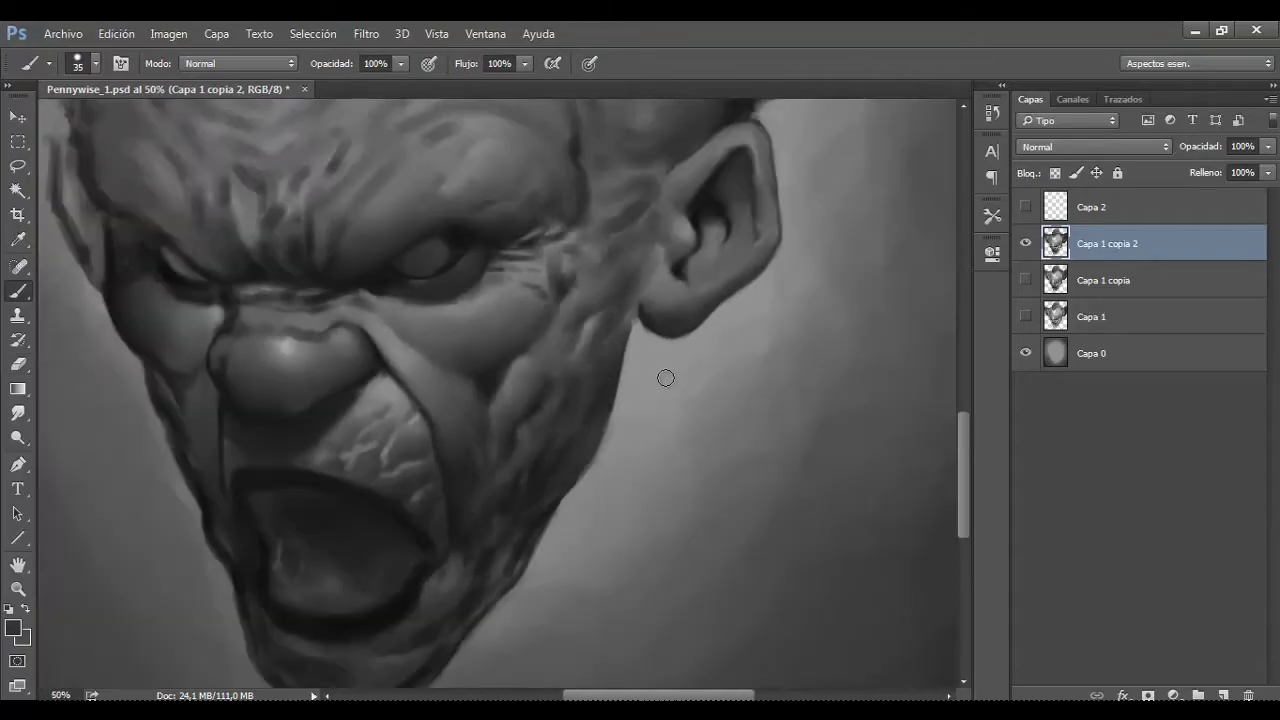
pyautogui.scroll(1, 280, 406)
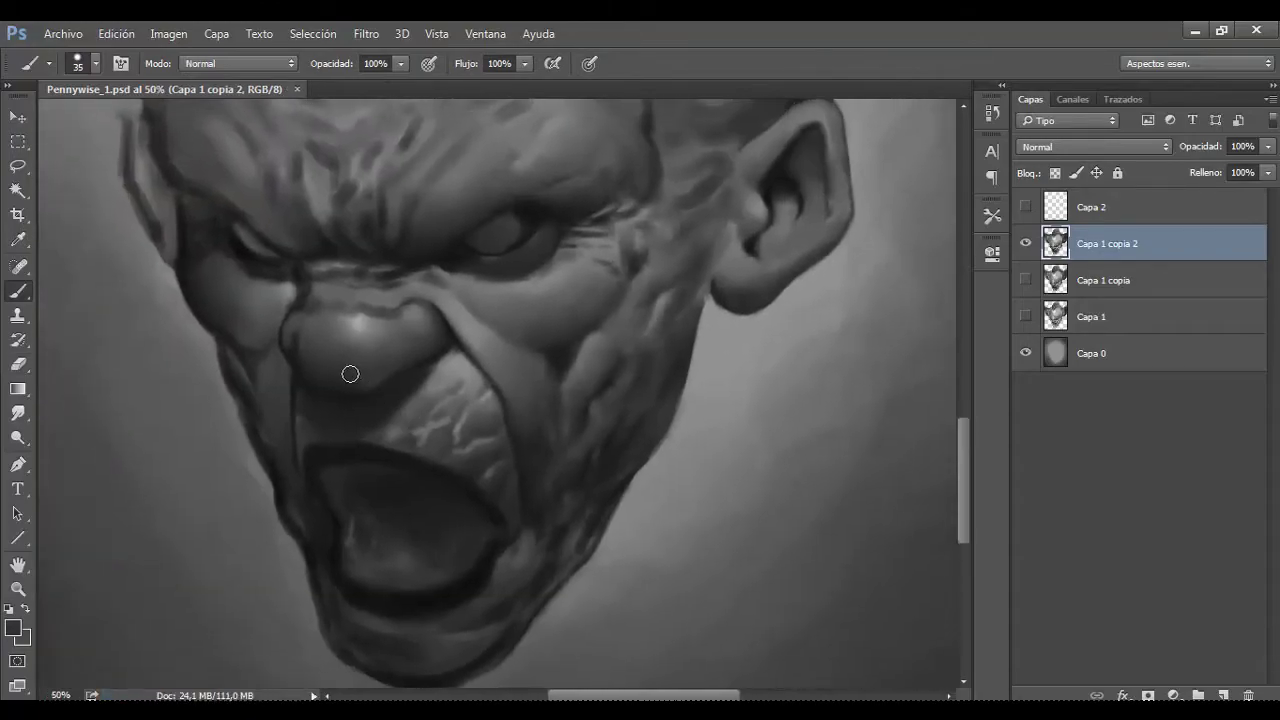
pyautogui.press(']')
pyautogui.scroll(-1, 366, 449)
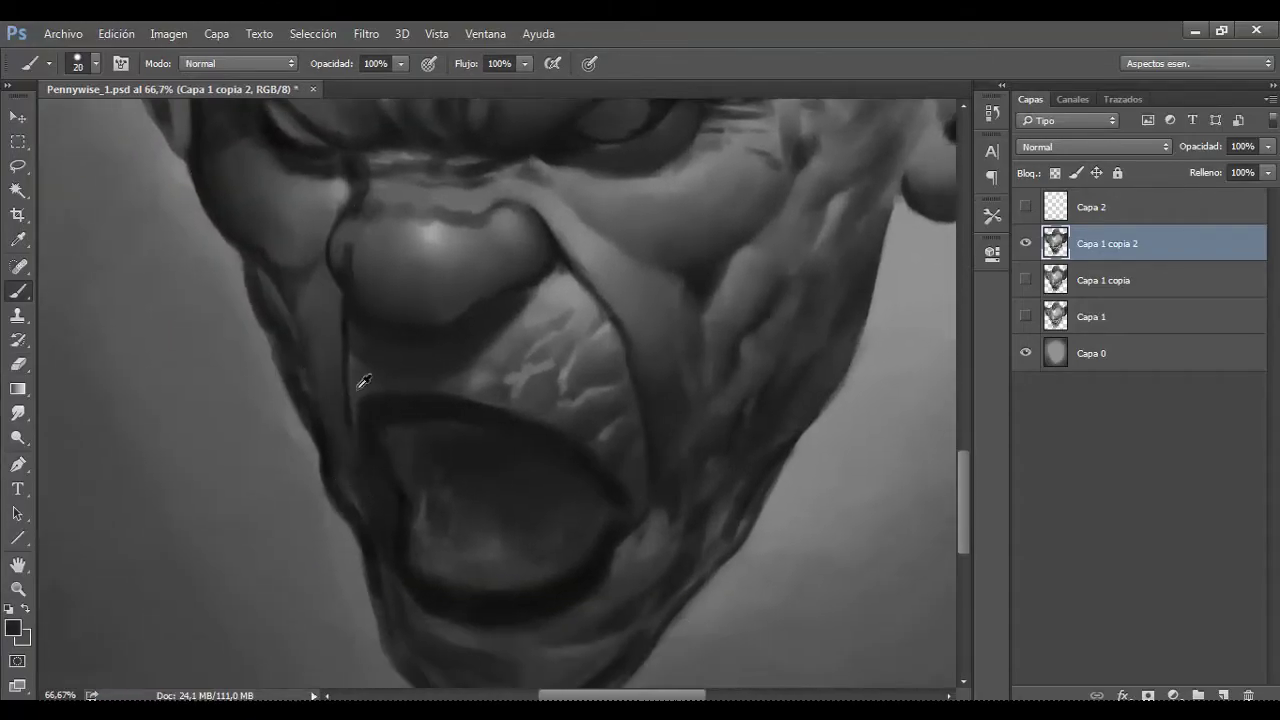
pyautogui.press(']')
pyautogui.press(']')
# Step: Compare the nose and mouth shading against Capa 1 by toggling its visibility
pyautogui.scroll(-1, 358, 399)
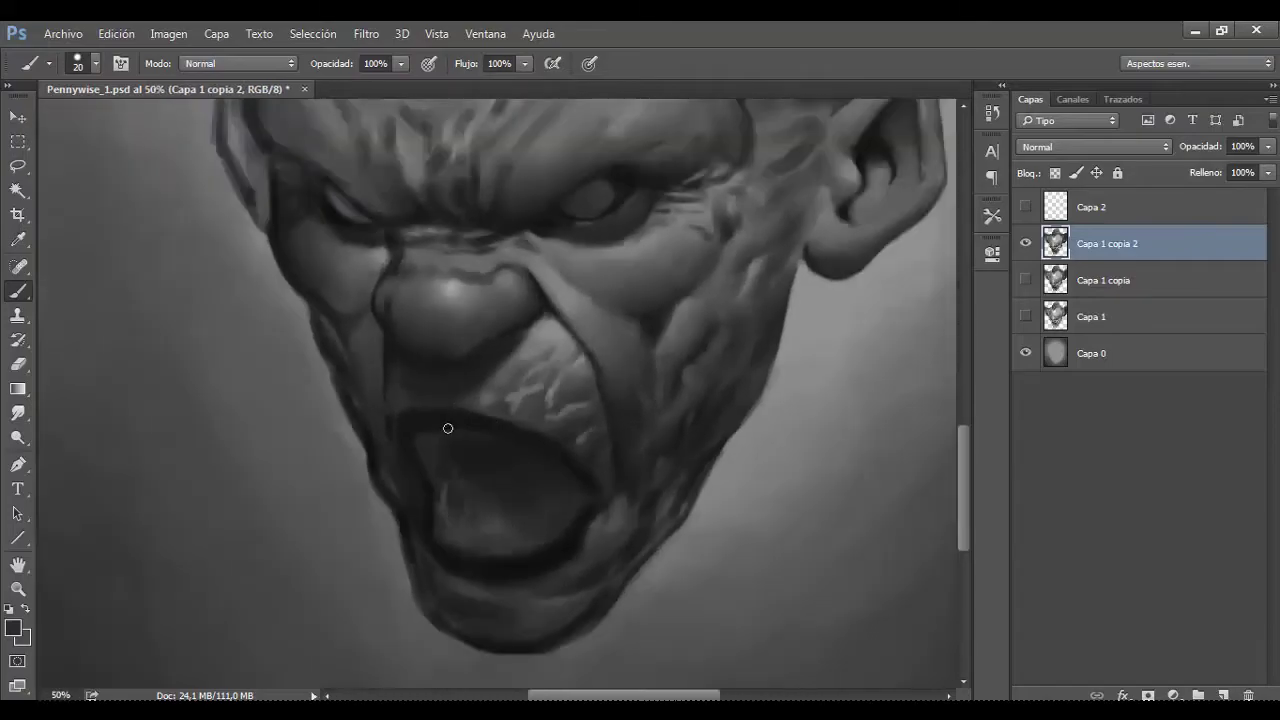
pyautogui.scroll(-1, 446, 428)
pyautogui.scroll(2, 424, 428)
pyautogui.scroll(1, 424, 428)
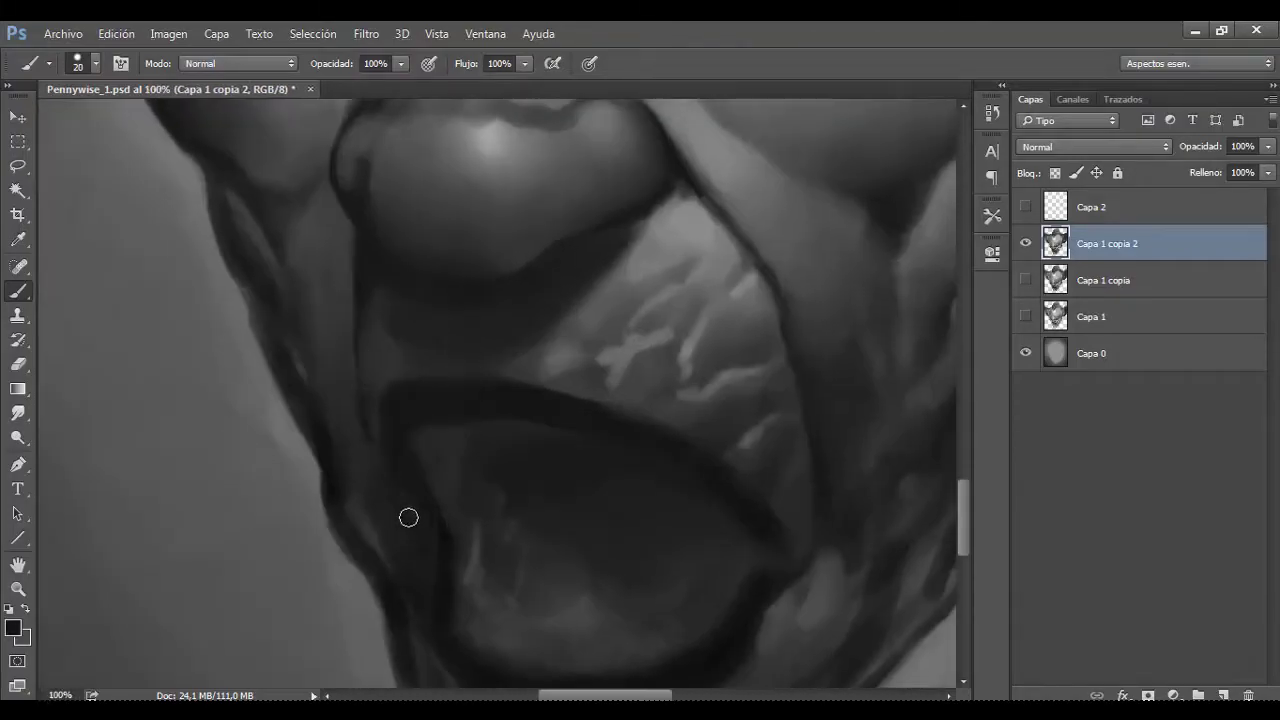
pyautogui.scroll(-2, 418, 539)
pyautogui.scroll(-1, 474, 323)
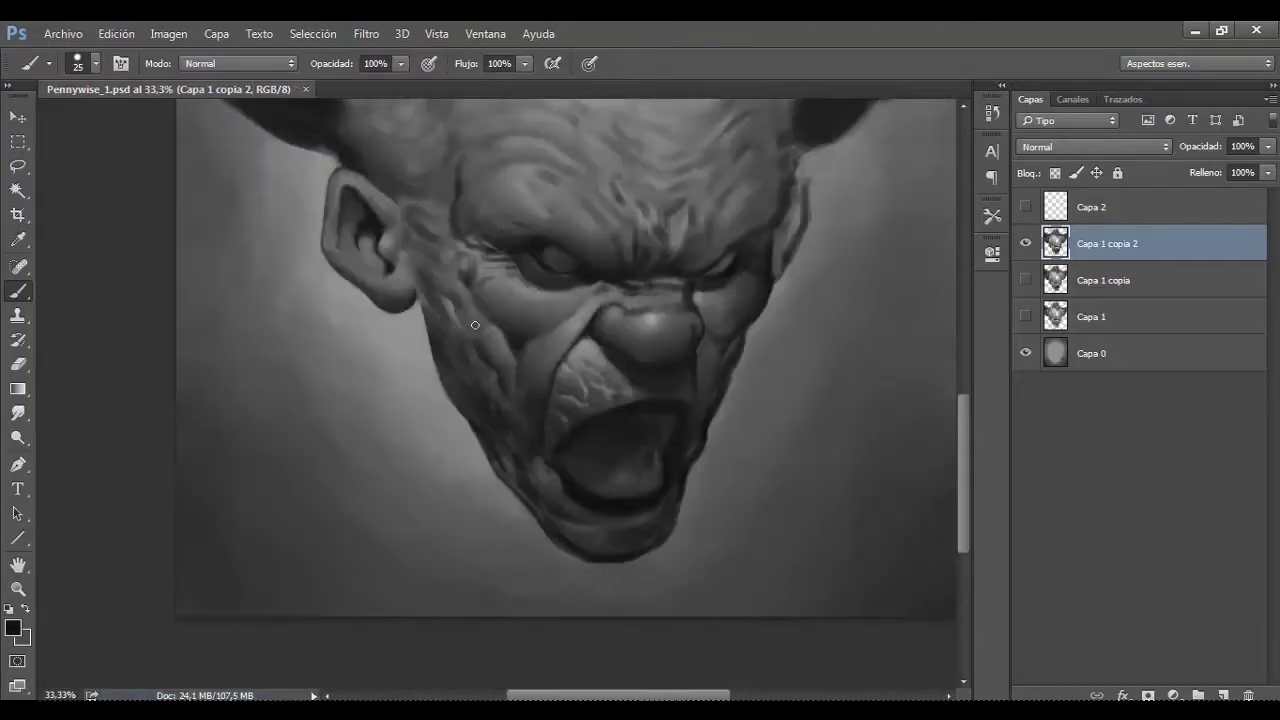
pyautogui.scroll(1, 475, 325)
pyautogui.scroll(1, 480, 335)
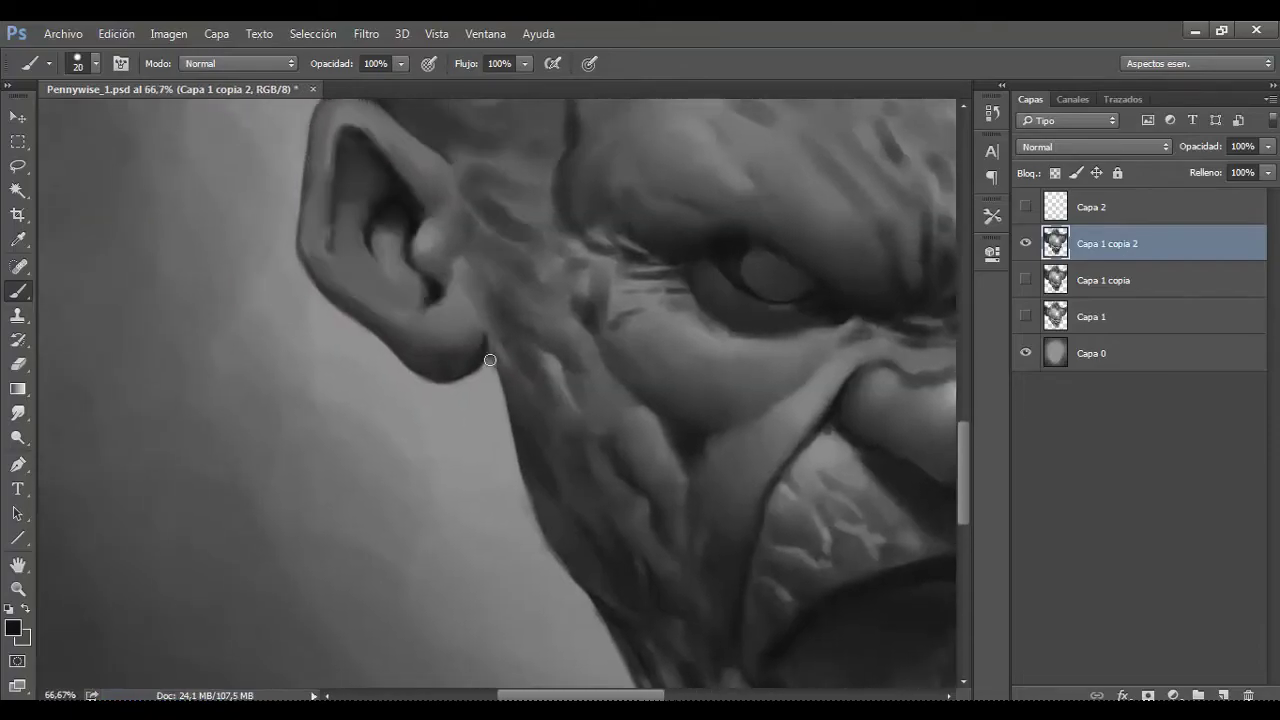
pyautogui.scroll(-2, 497, 364)
pyautogui.scroll(-3, 560, 390)
pyautogui.scroll(1, 620, 414)
pyautogui.click(1025, 316)
pyautogui.click(1025, 316)
# Step: Sample a skin tone near the nose with a larger brush for shading
pyautogui.scroll(2, 594, 374)
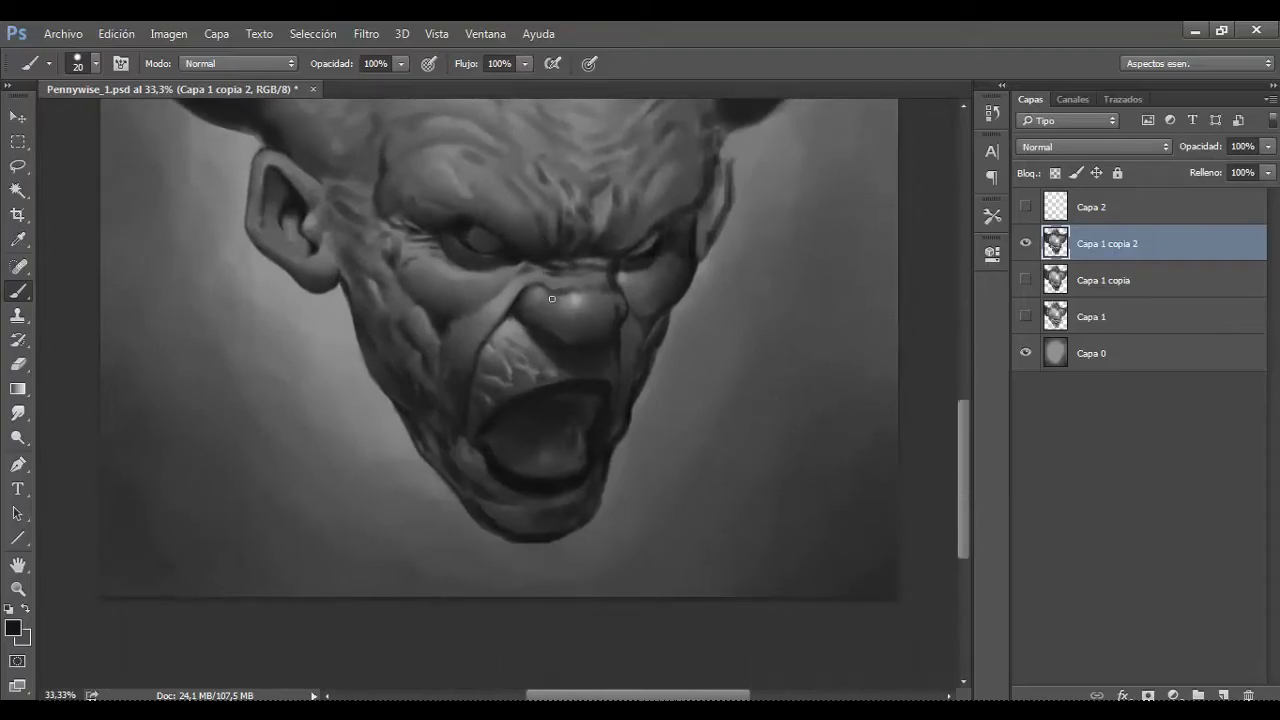
pyautogui.scroll(1, 545, 297)
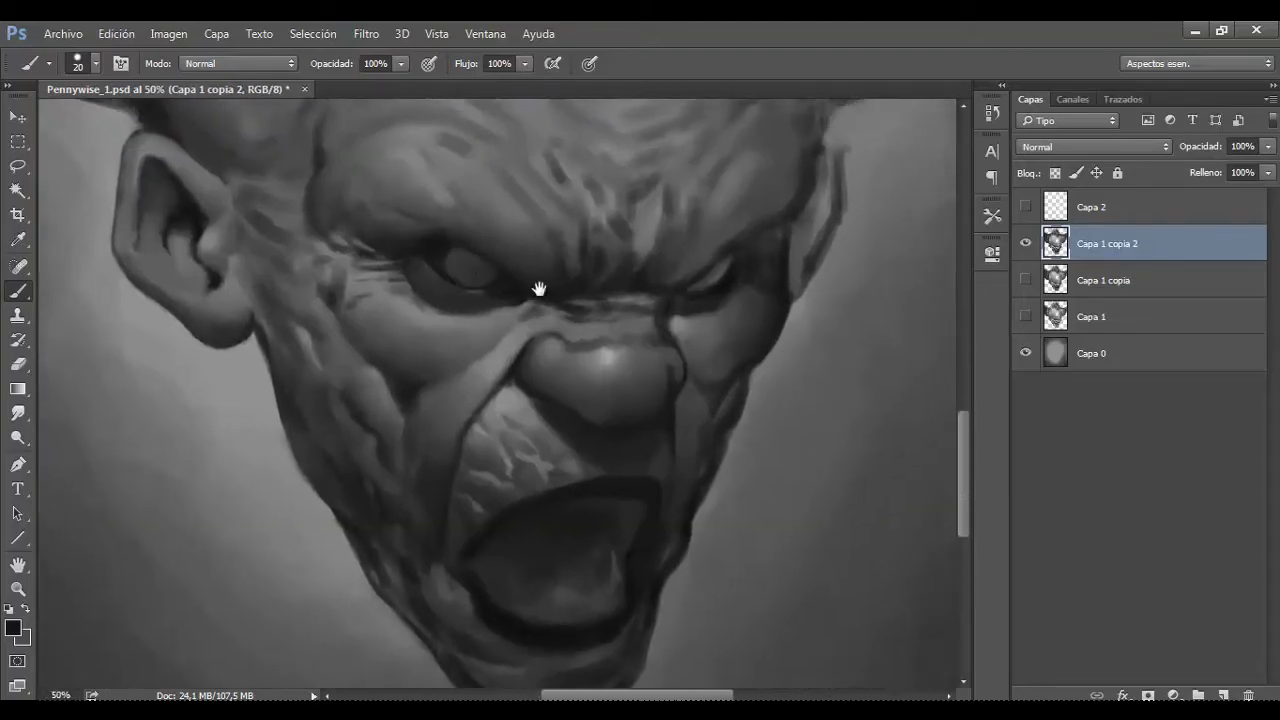
pyautogui.scroll(1, 540, 290)
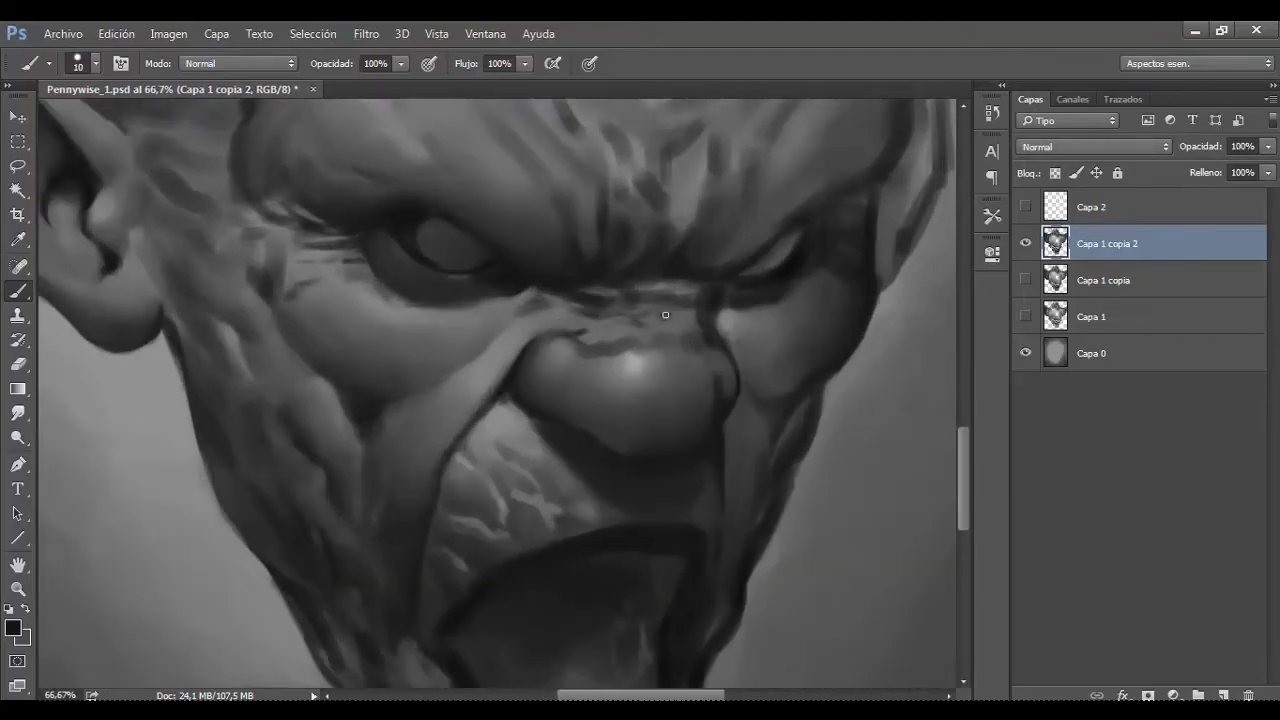
pyautogui.scroll(-1, 665, 315)
pyautogui.scroll(1, 651, 349)
pyautogui.press(']')
pyautogui.press(']')
pyautogui.keyDown('alt'); pyautogui.click(636, 353); pyautogui.keyUp('alt')
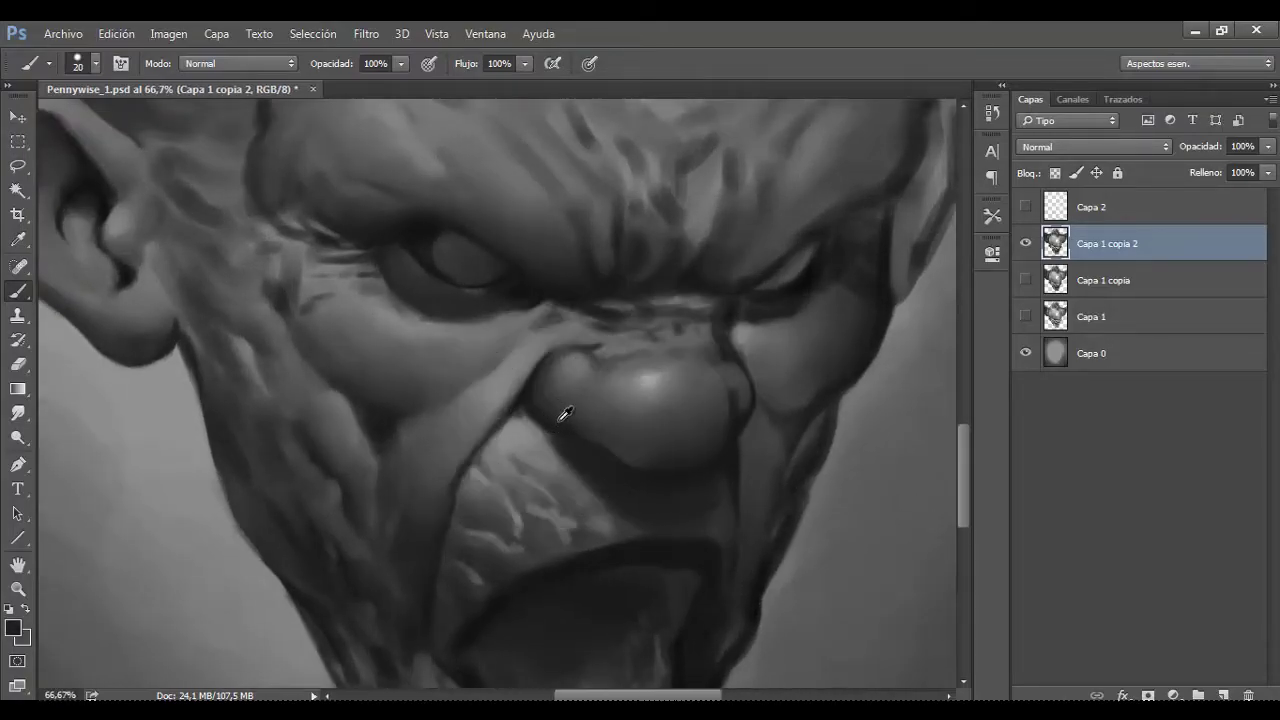
pyautogui.press('r')
pyautogui.press('b')
pyautogui.scroll(1, 678, 400)
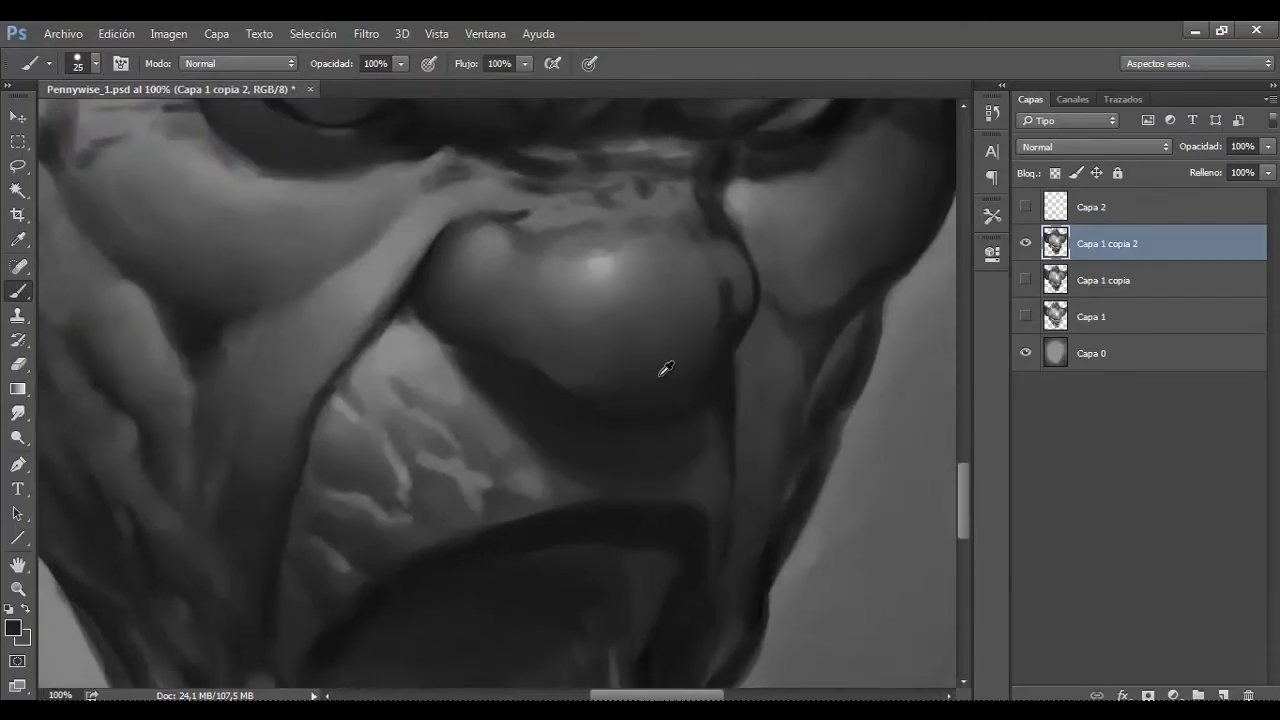
# Step: Paint a light rim stroke along the nose's lower edge
pyautogui.press('r')
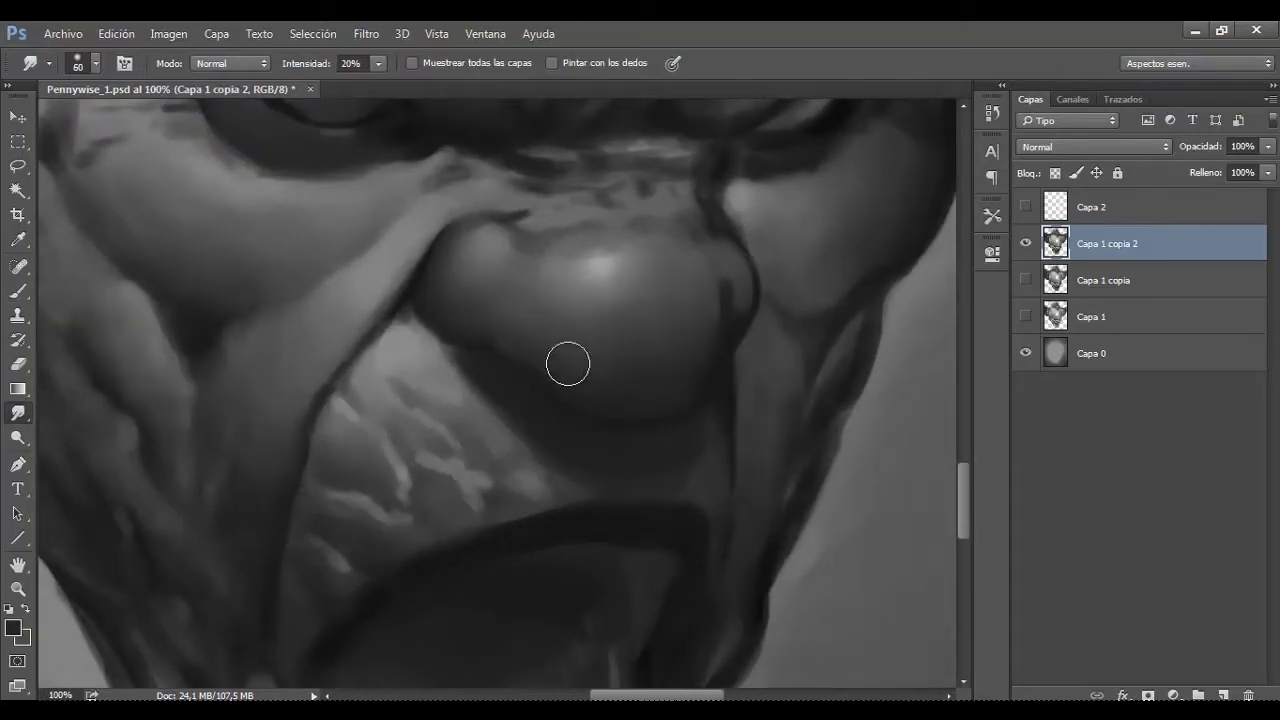
pyautogui.press('b')
pyautogui.press('[')
pyautogui.press('[')
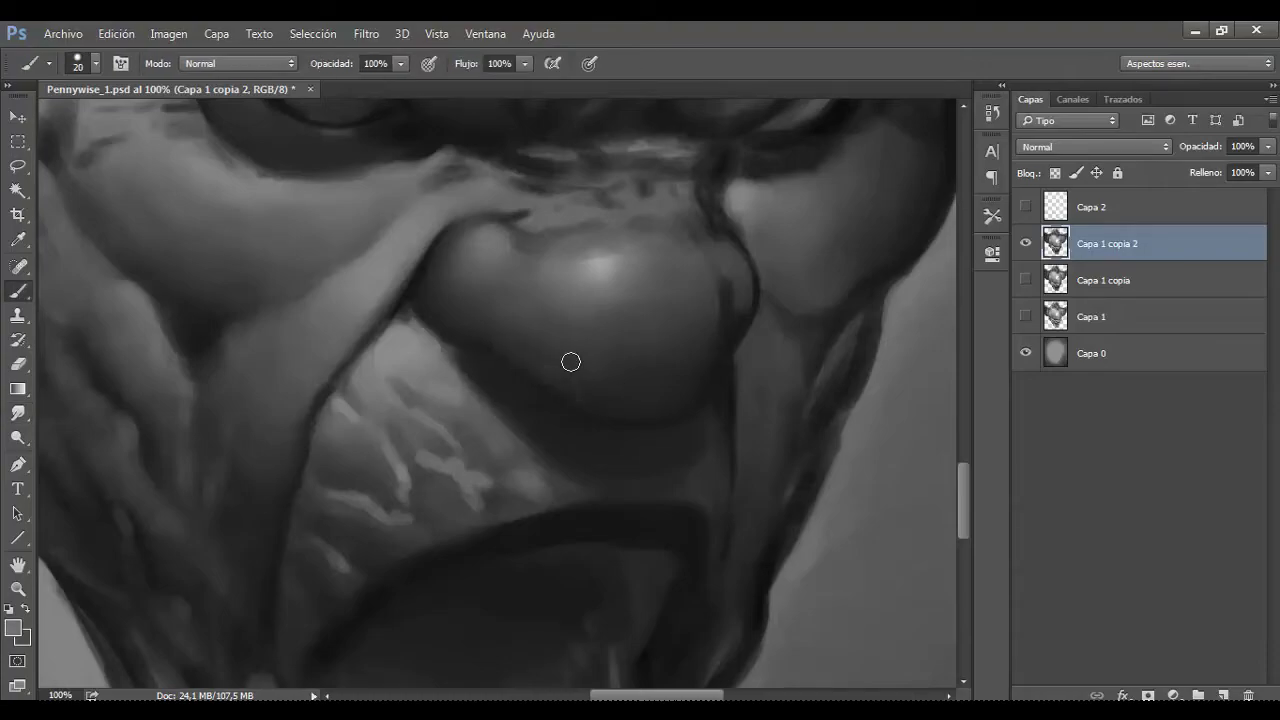
pyautogui.press(']')
pyautogui.moveTo(525, 368); pyautogui.dragTo(649, 416)
pyautogui.press(']')
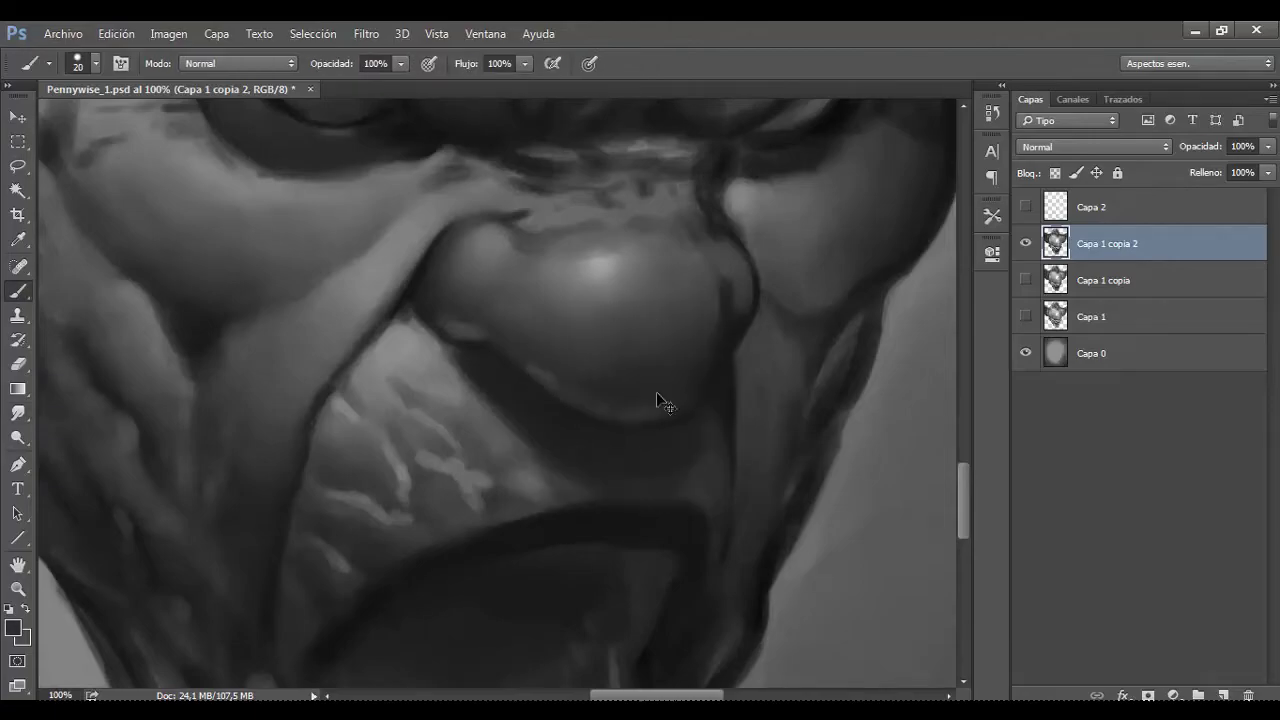
pyautogui.scroll(-3, 656, 392)
pyautogui.scroll(4, 653, 275)
pyautogui.scroll(1, 700, 290)
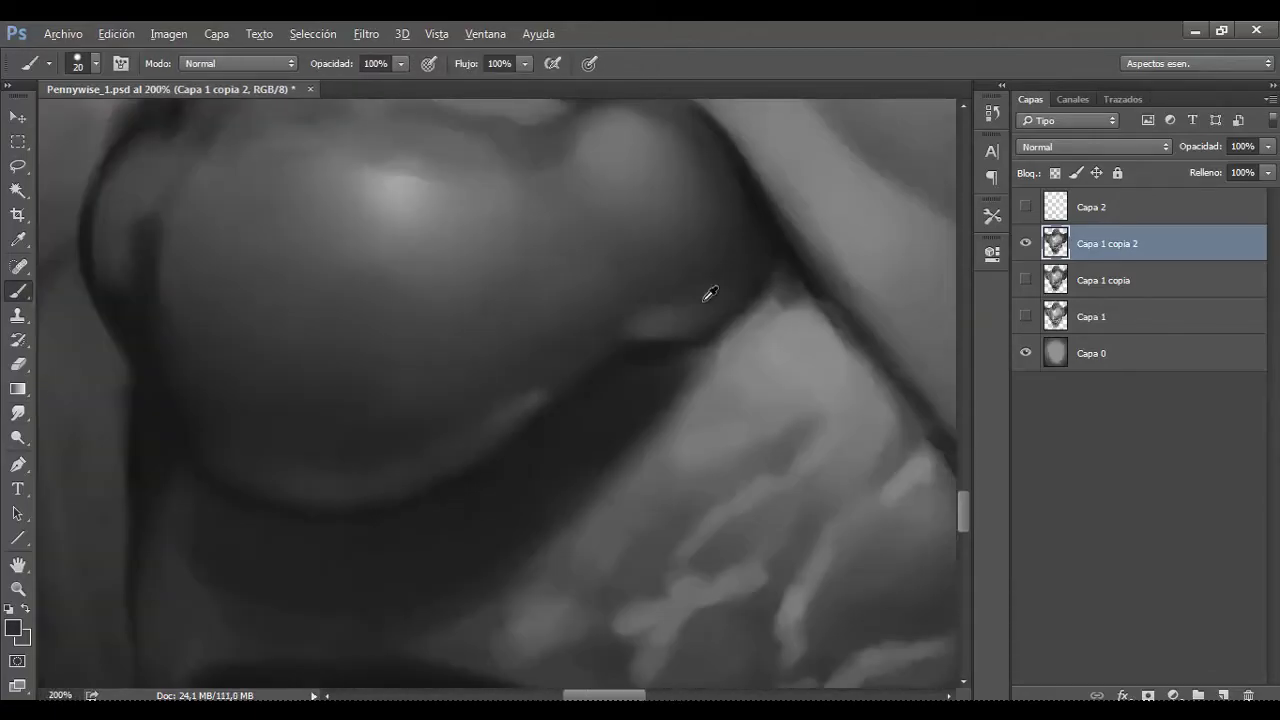
# Step: Smudge the nose's right contour and blend the light rim into the shadow at 20% intensity
pyautogui.press('r')
pyautogui.moveTo(718, 262); pyautogui.dragTo(666, 294)
pyautogui.press('[')
pyautogui.press('[')
pyautogui.press('[')
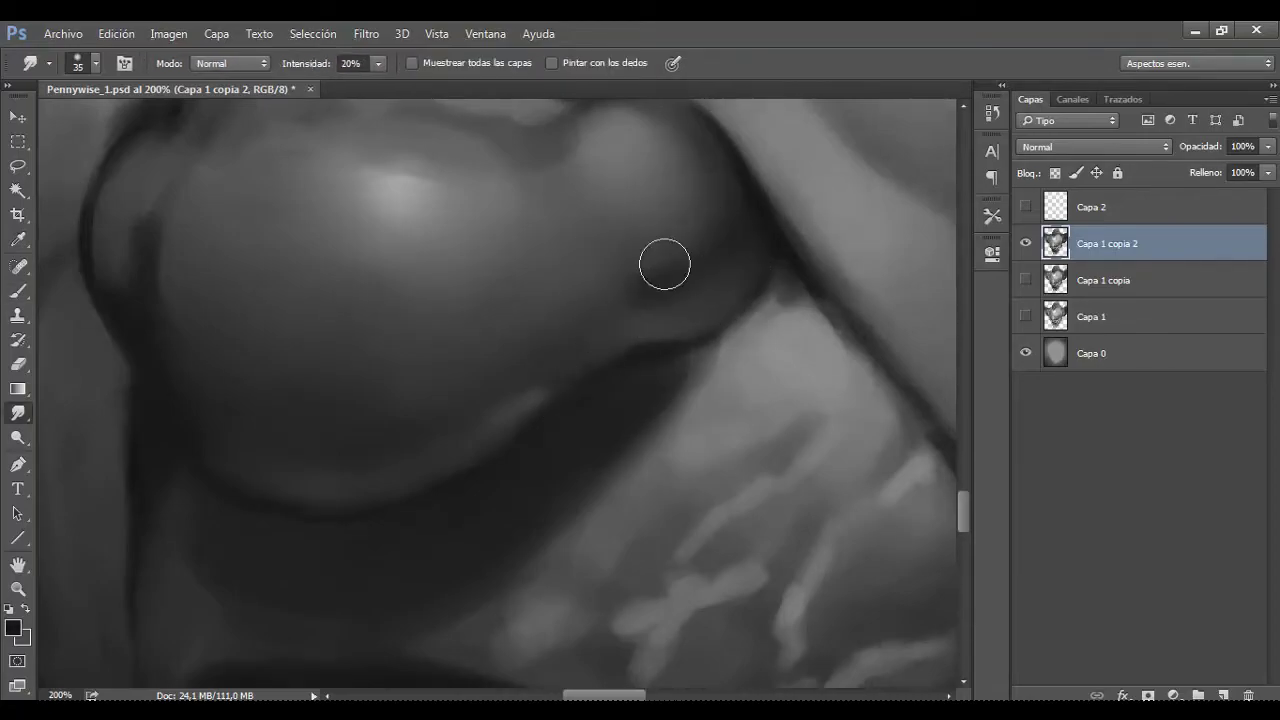
pyautogui.scroll(-3, 731, 251)
pyautogui.scroll(3, 813, 196)
pyautogui.press('b')
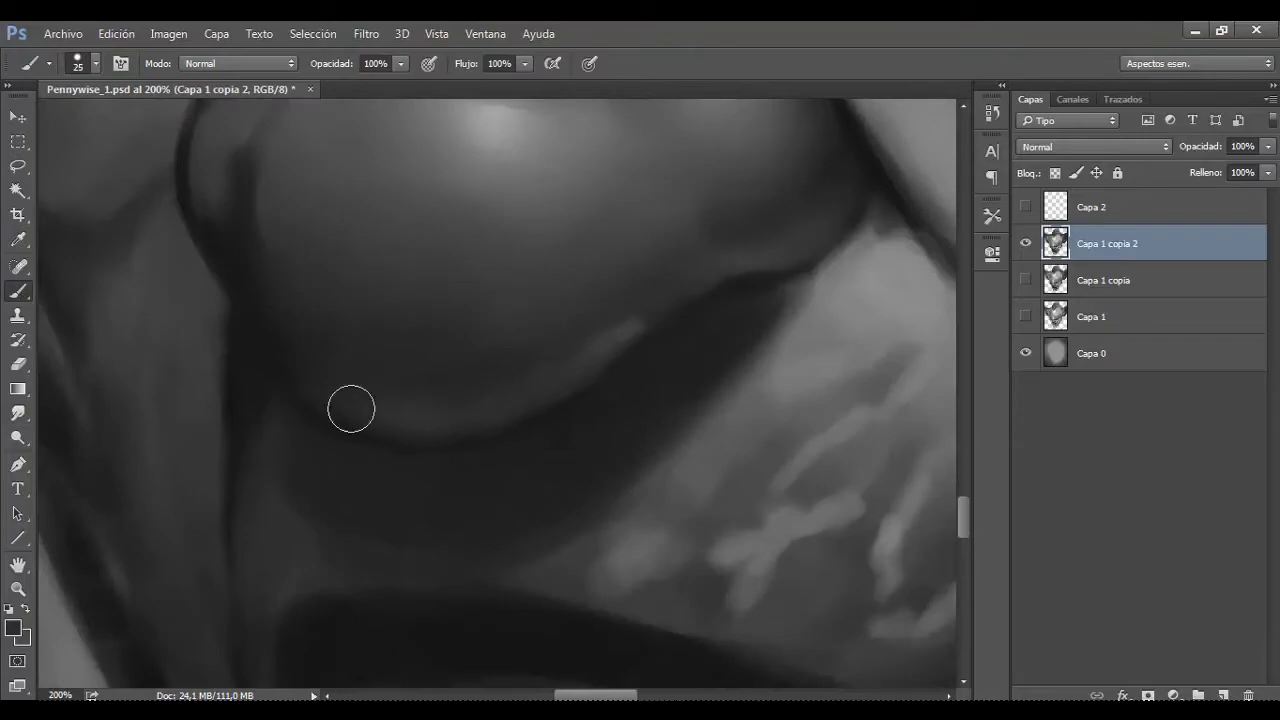
pyautogui.press('r')
pyautogui.moveTo(614, 317); pyautogui.dragTo(518, 400)
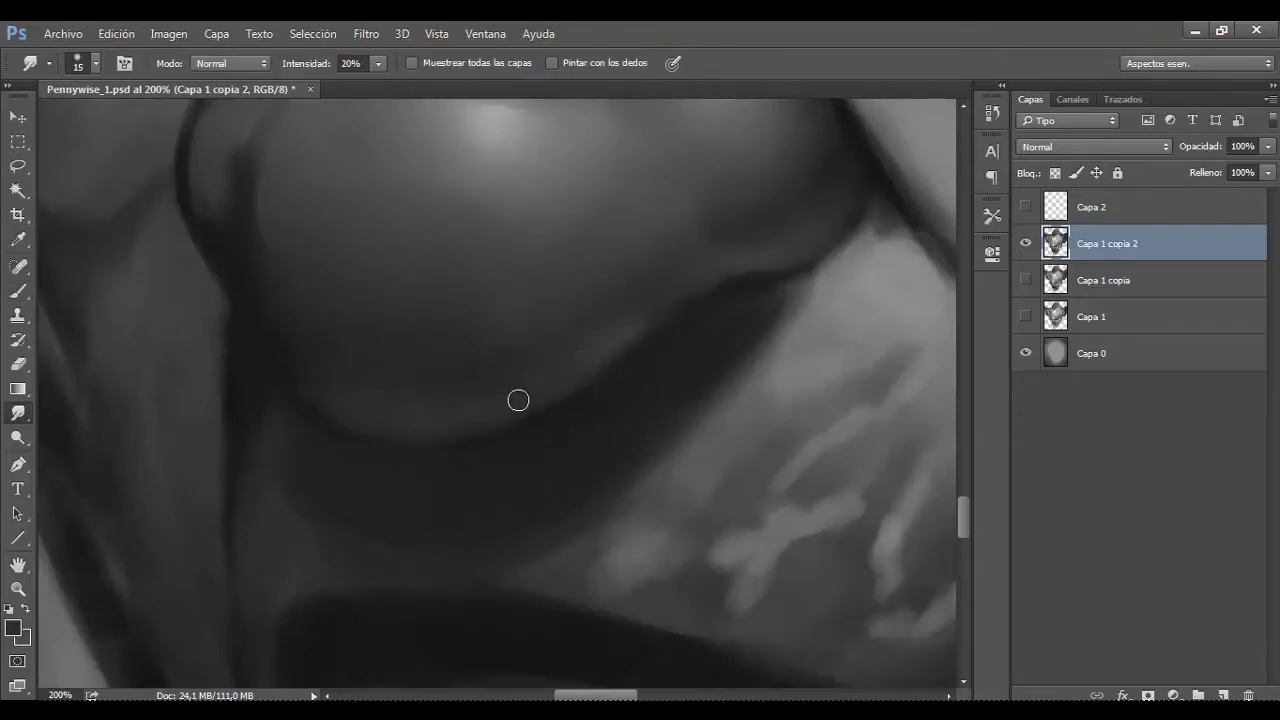
pyautogui.scroll(-3, 666, 354)
pyautogui.scroll(-1, 666, 354)
pyautogui.scroll(2, 386, 443)
pyautogui.scroll(1, 481, 398)
# Step: Sample face tones and lighten the crease beside the nose
pyautogui.press('b')
pyautogui.keyDown('alt'); pyautogui.click(443, 399); pyautogui.keyUp('alt')
pyautogui.press('[')
pyautogui.keyDown('alt'); pyautogui.click(455, 313); pyautogui.keyUp('alt')
pyautogui.press(']')
pyautogui.press(']')
pyautogui.press(']')
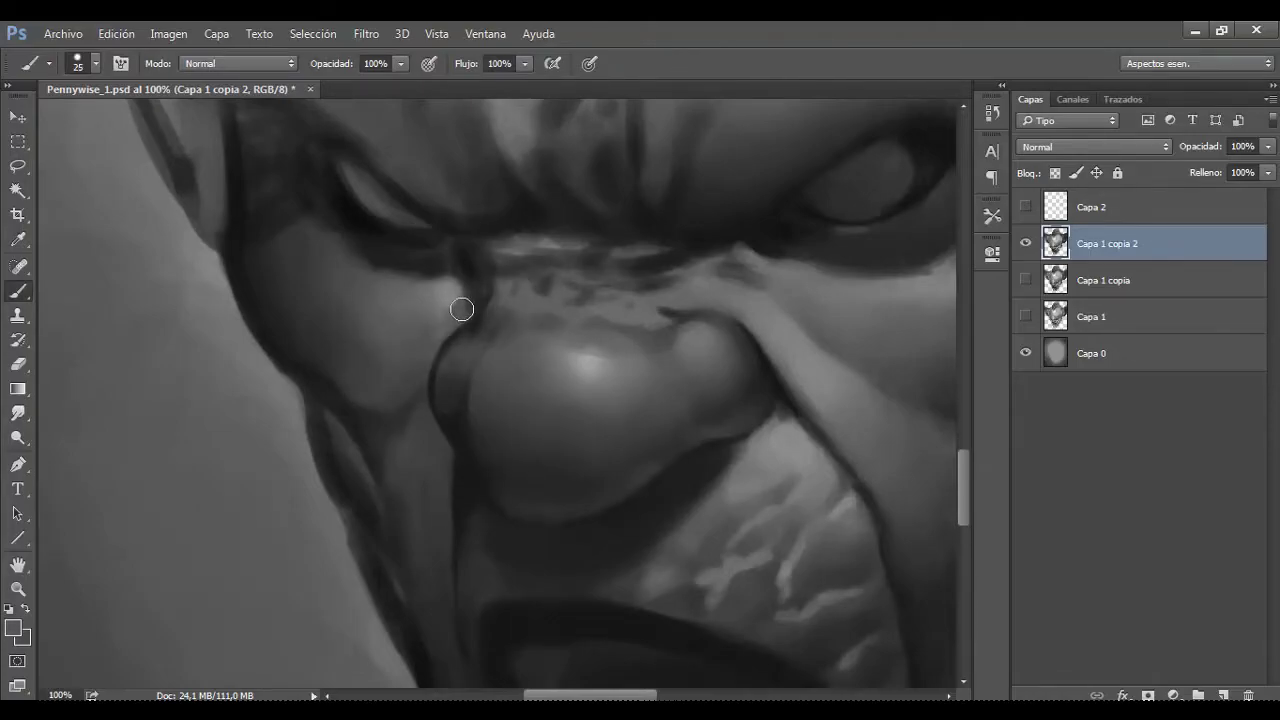
pyautogui.keyDown('alt'); pyautogui.click(448, 299); pyautogui.keyUp('alt')
pyautogui.moveTo(448, 299); pyautogui.dragTo(461, 287)
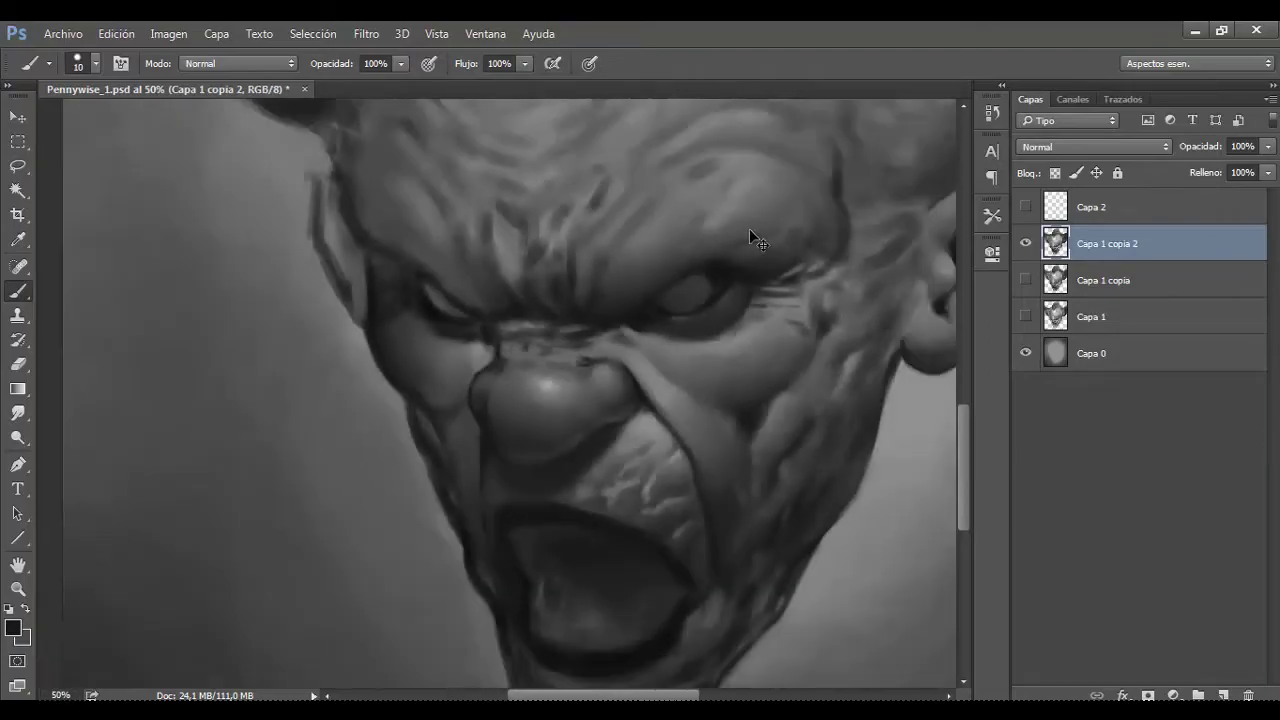
pyautogui.moveTo(749, 228); pyautogui.dragTo(752, 222)
# Step: Sample a lighter face tone and reveal Capa 2's white contour strokes
pyautogui.press(']')
pyautogui.keyDown('alt'); pyautogui.click(518, 351); pyautogui.keyUp('alt')
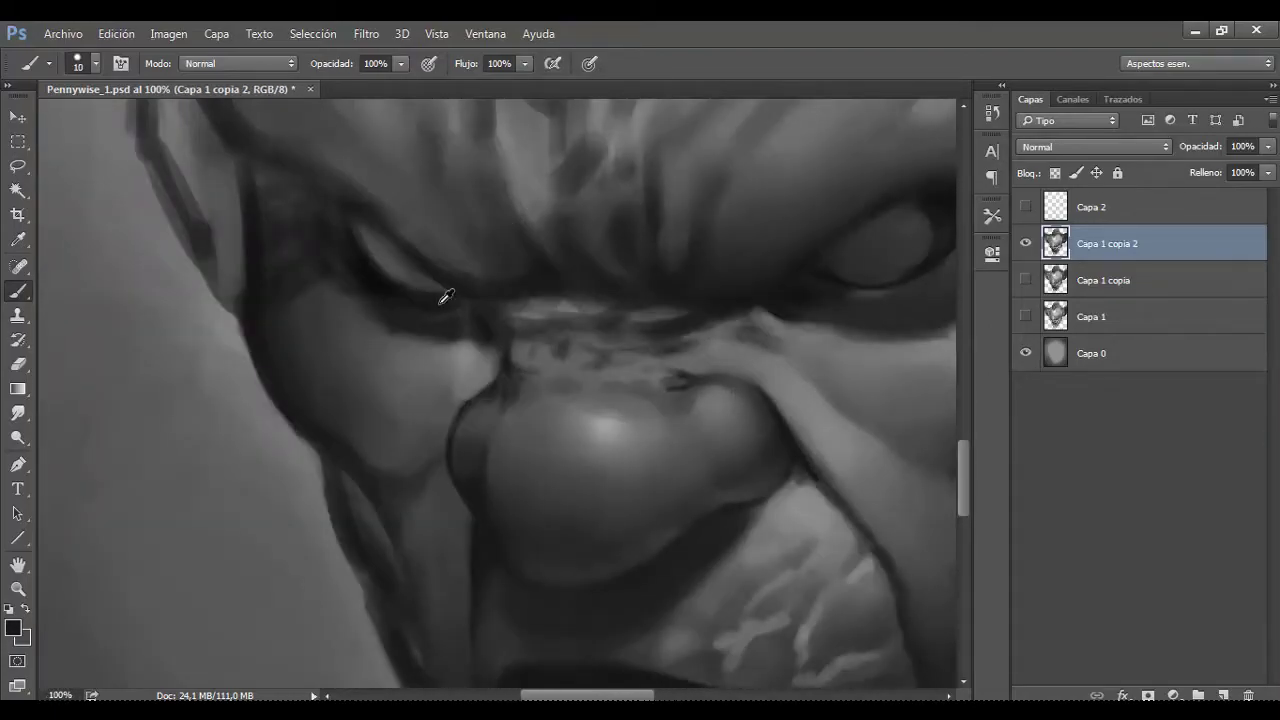
pyautogui.keyDown('alt'); pyautogui.click(513, 355); pyautogui.keyUp('alt')
pyautogui.scroll(-3, 700, 275)
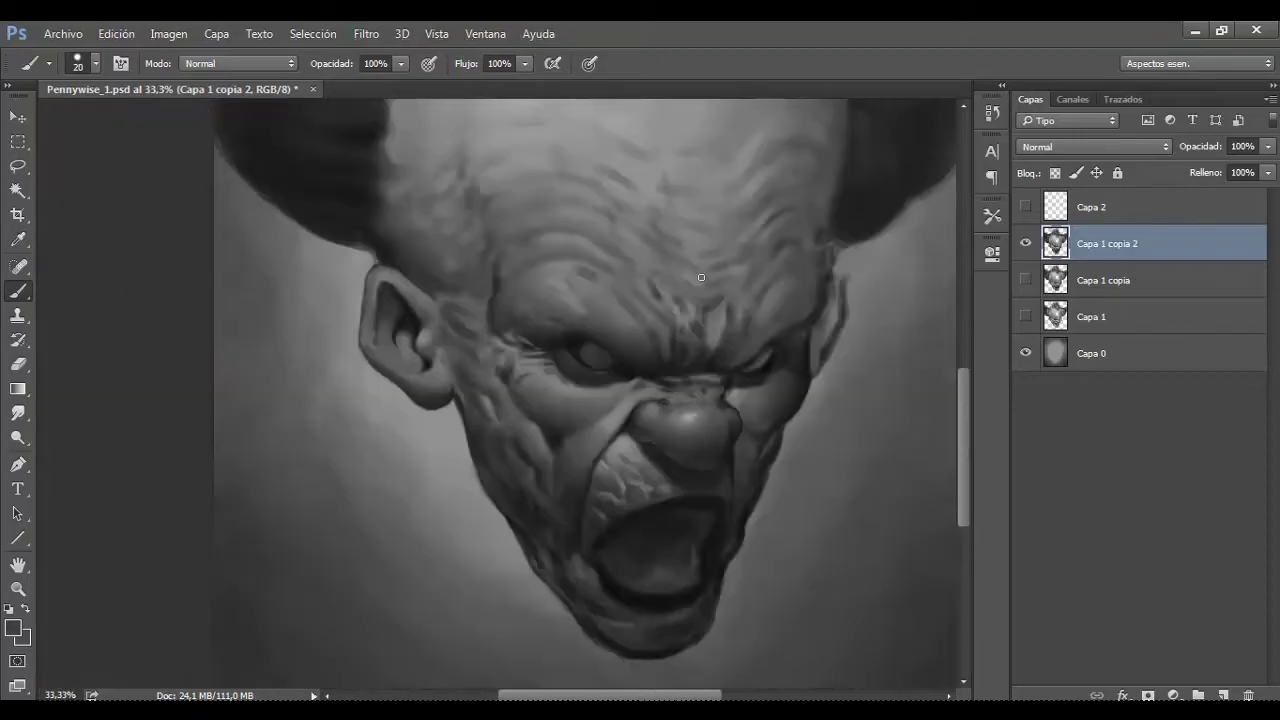
pyautogui.scroll(1, 747, 377)
pyautogui.press(']')
pyautogui.press(']')
pyautogui.press(']')
pyautogui.click(1025, 206)
# Step: Save the painting, hide Capa 2 and add a new empty layer for the teeth
pyautogui.scroll(-1, 830, 301)
pyautogui.hotkey('ctrl', 's')
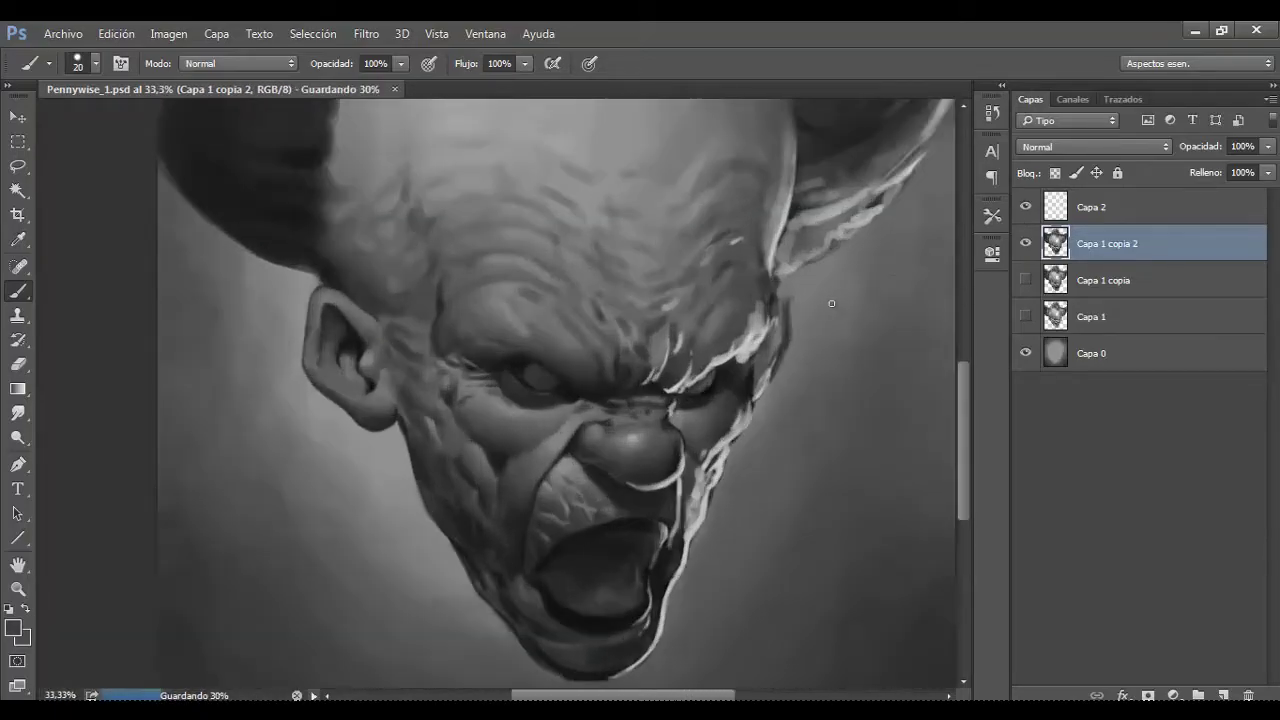
pyautogui.click(1025, 206)
pyautogui.scroll(-1, 693, 251)
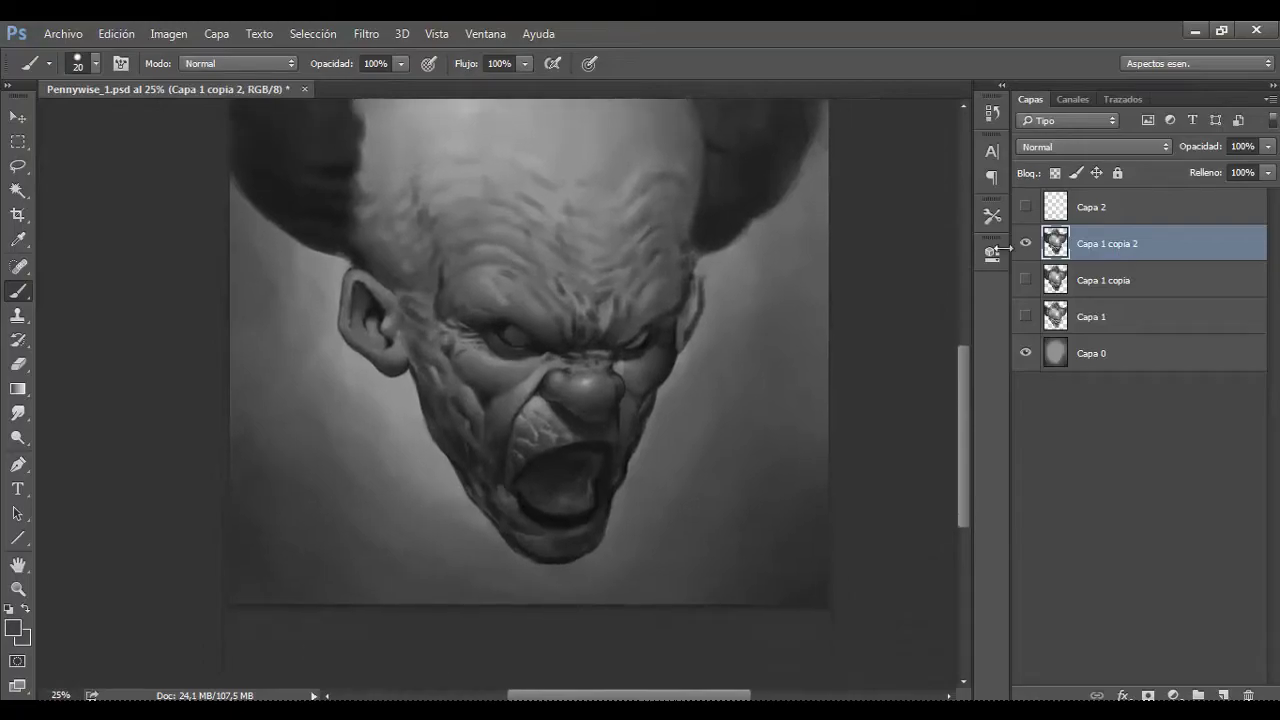
pyautogui.hotkey('ctrl', 'shift', 'alt', 'n')
# Step: Sketch pale fang outlines inside the snarling mouth on Capa 3
pyautogui.scroll(2, 531, 251)
pyautogui.scroll(1, 591, 337)
pyautogui.press('[')
pyautogui.moveTo(610, 315)
pyautogui.mouseDown()
pyautogui.moveTo(632, 385)
pyautogui.moveTo(590, 323)
pyautogui.mouseUp()
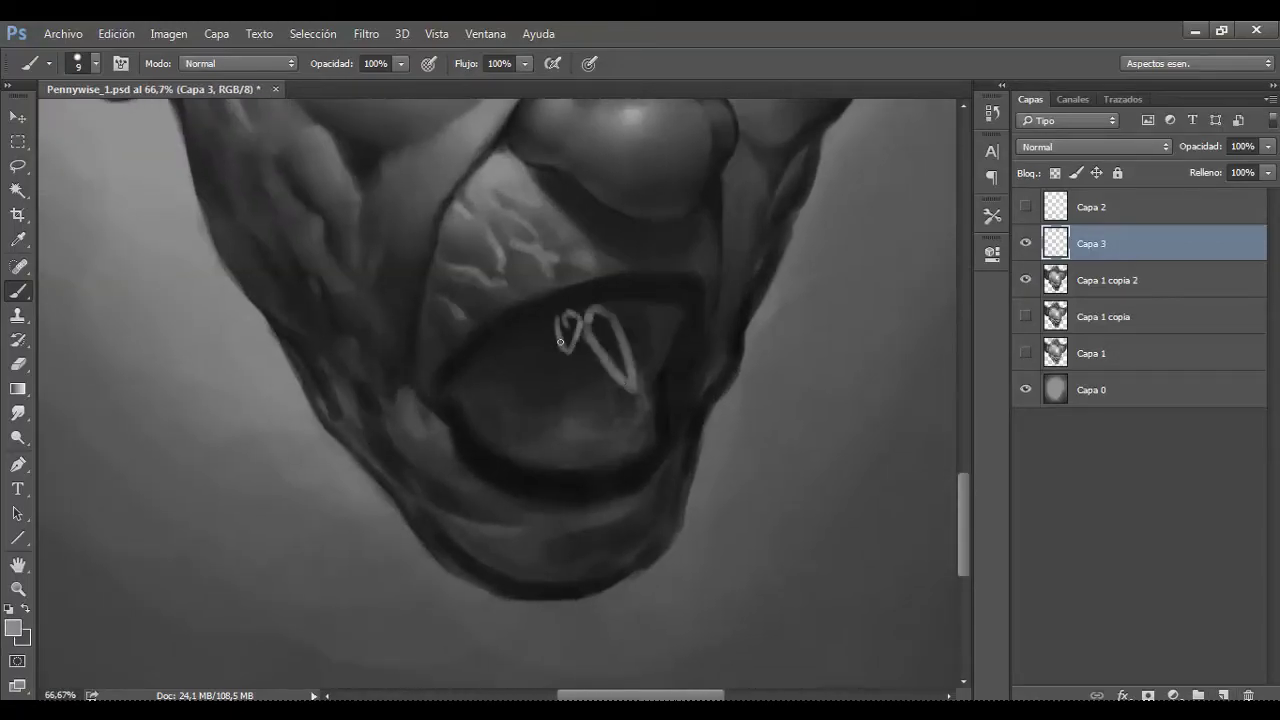
pyautogui.moveTo(532, 330); pyautogui.dragTo(544, 323)
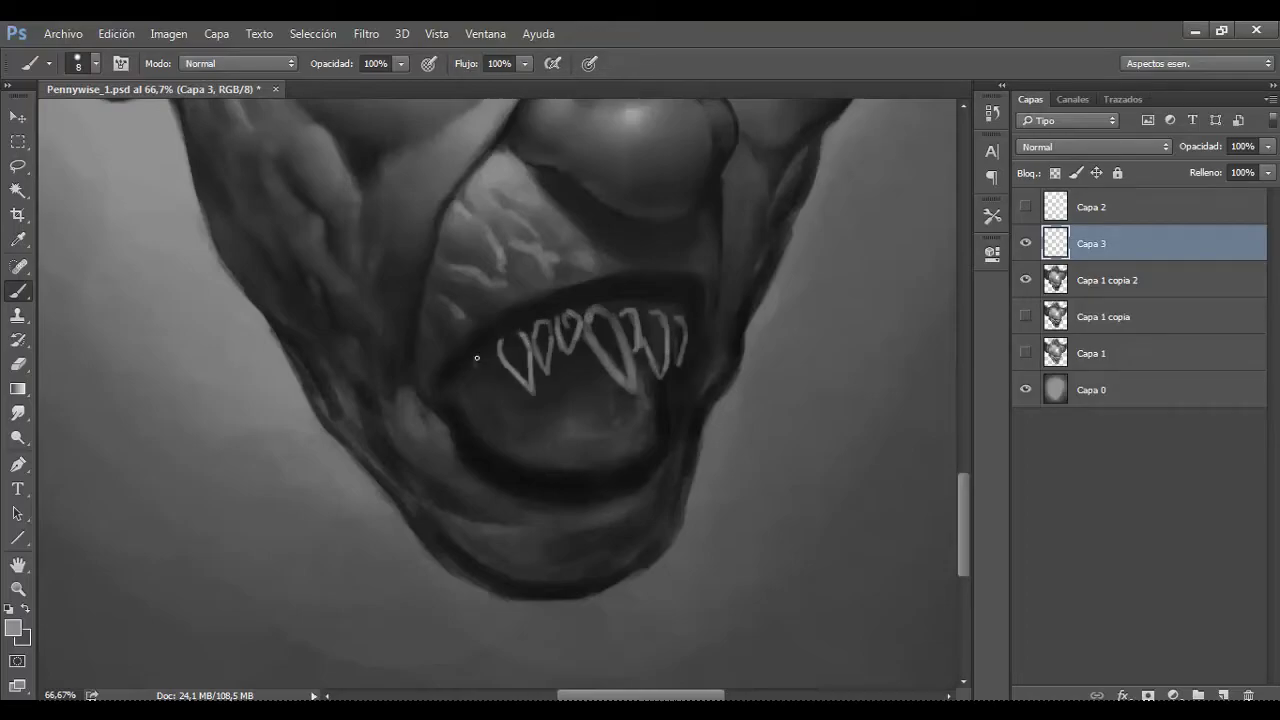
# Step: Show Capa 2's white strand layer again and make Capa 1 copia 2 active
pyautogui.scroll(-2, 655, 402)
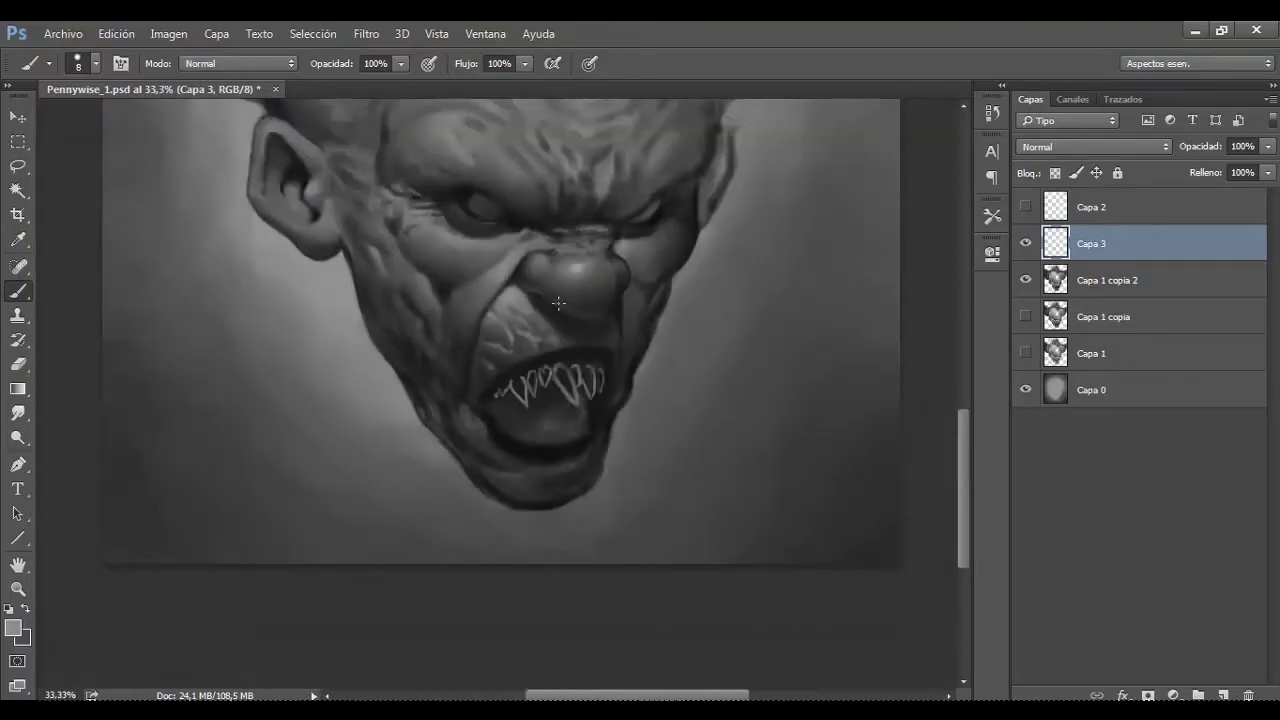
pyautogui.scroll(-1, 571, 302)
pyautogui.scroll(1, 537, 327)
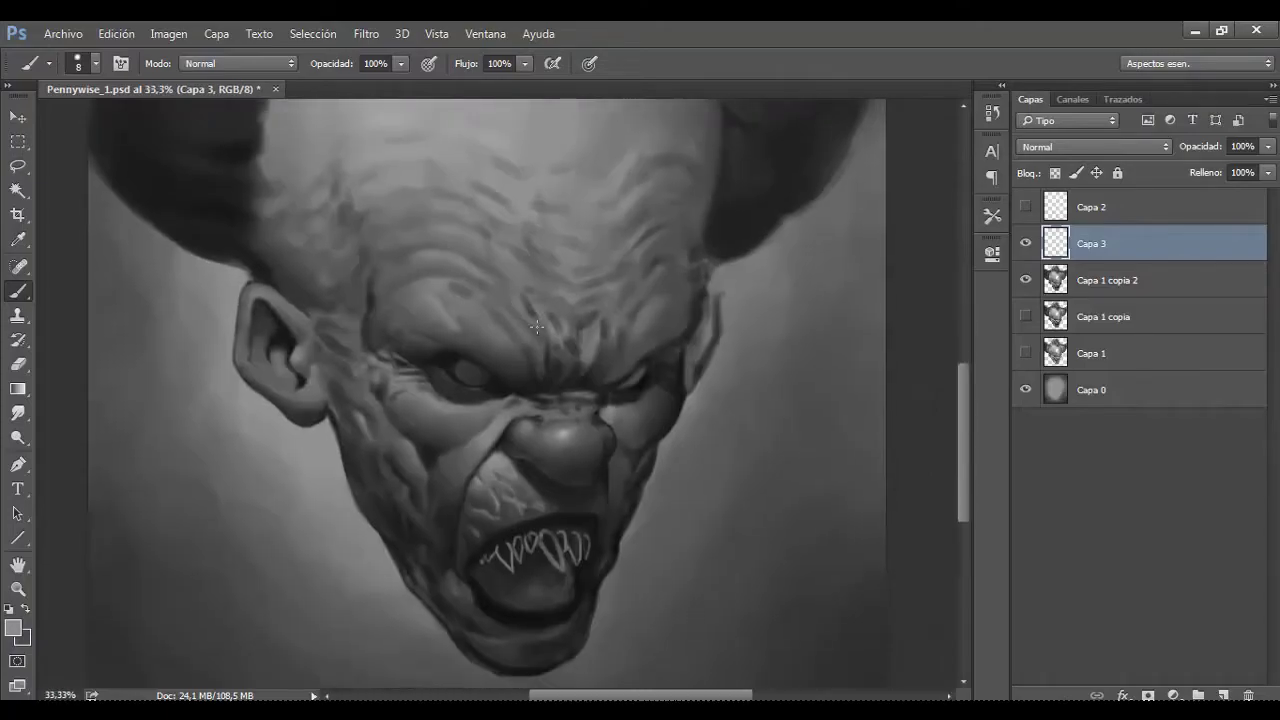
pyautogui.scroll(-1, 537, 327)
pyautogui.click(1025, 206)
pyautogui.scroll(-1, 727, 288)
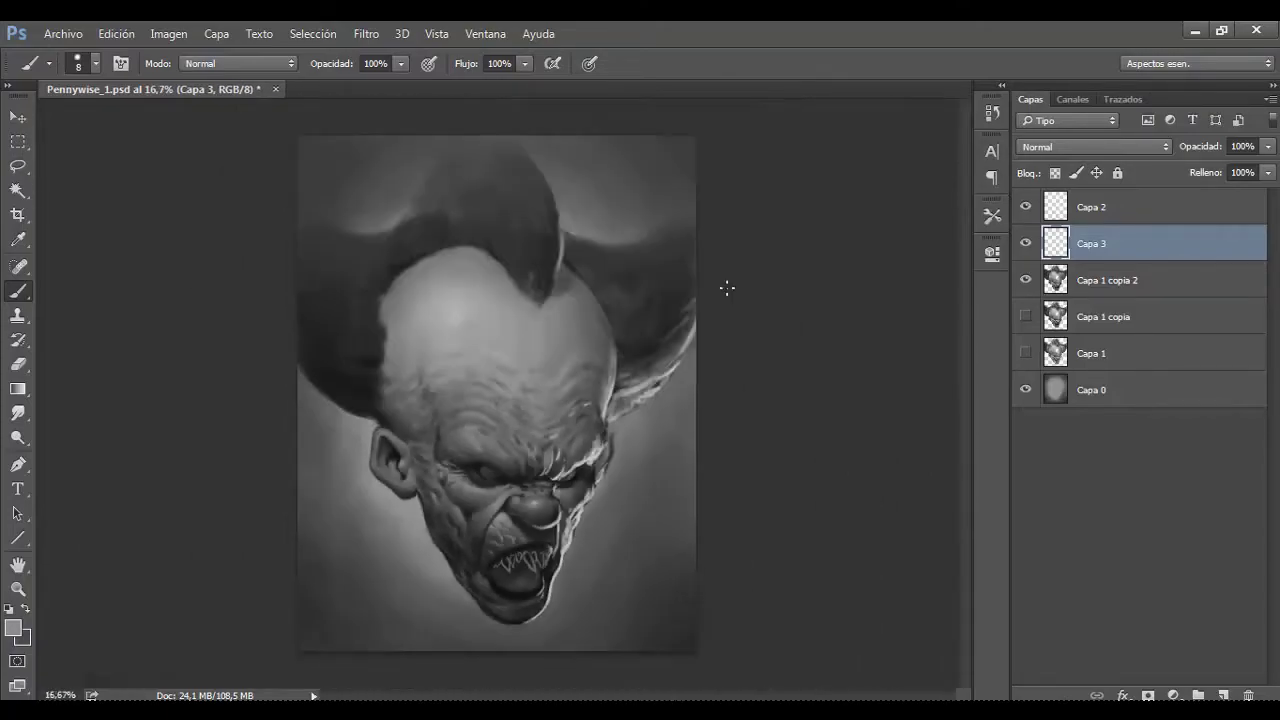
pyautogui.scroll(1, 727, 288)
pyautogui.hotkey('alt', '[')
# Step: Sample several forehead tones on Capa 1 copia 2 and paint over the forehead
pyautogui.scroll(2, 459, 317)
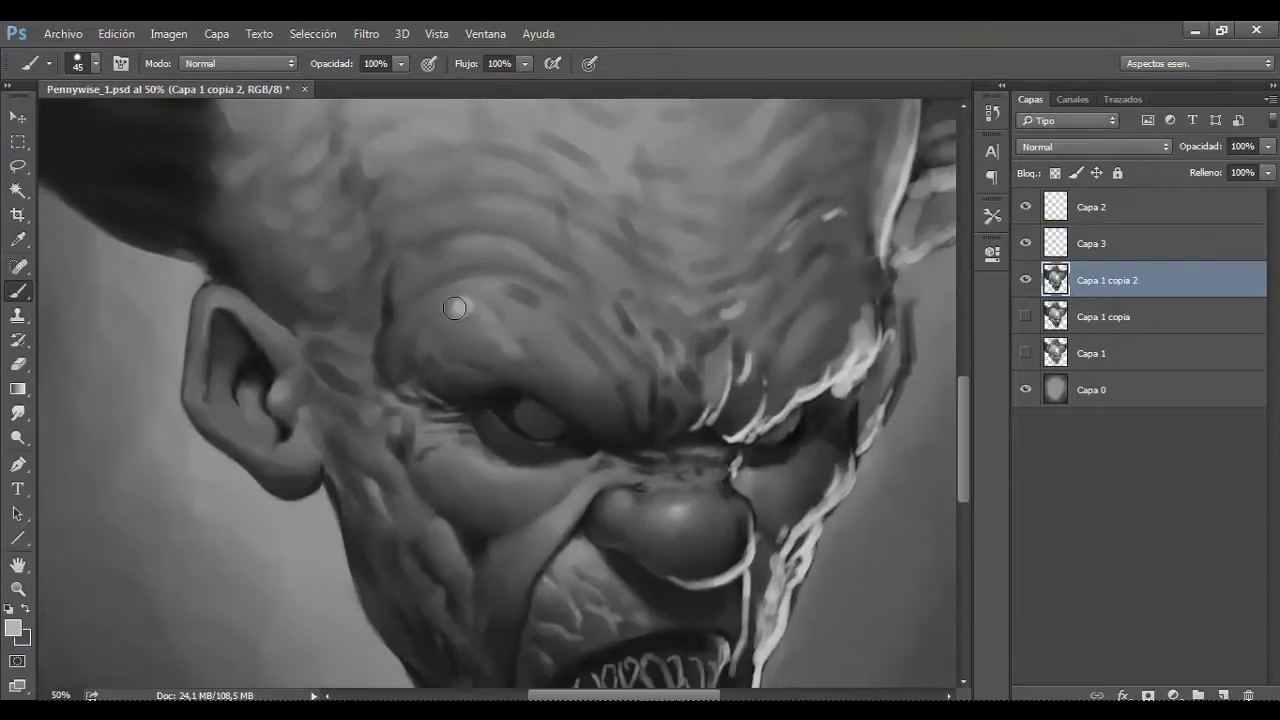
pyautogui.keyDown('alt'); pyautogui.click(455, 300); pyautogui.keyUp('alt')
pyautogui.press(']')
pyautogui.press(']')
pyautogui.press(']')
pyautogui.keyDown('alt'); pyautogui.click(492, 310); pyautogui.keyUp('alt')
pyautogui.moveTo(492, 310); pyautogui.dragTo(470, 334)
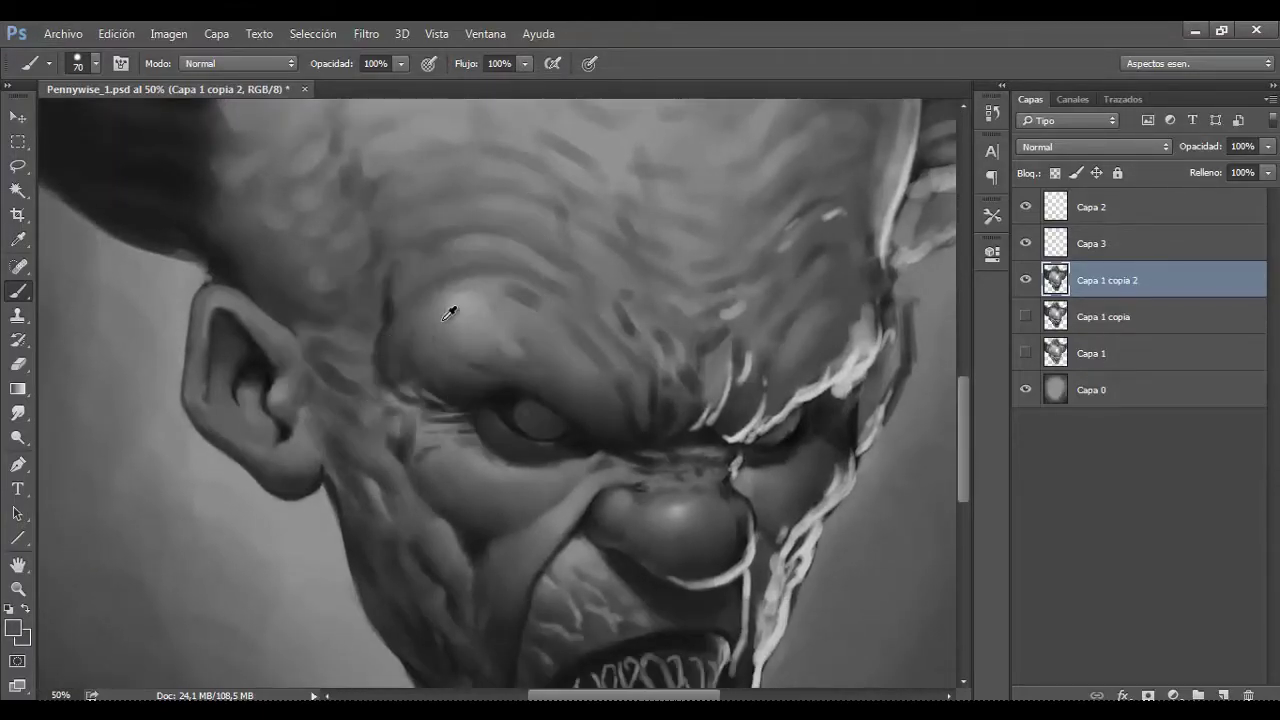
pyautogui.keyDown('alt'); pyautogui.click(507, 298); pyautogui.keyUp('alt')
pyautogui.keyDown('alt'); pyautogui.click(476, 331); pyautogui.keyUp('alt')
pyautogui.press('[')
pyautogui.hotkey('ctrl', '-')
pyautogui.hotkey('ctrl', '-')
pyautogui.hotkey('ctrl', '-')
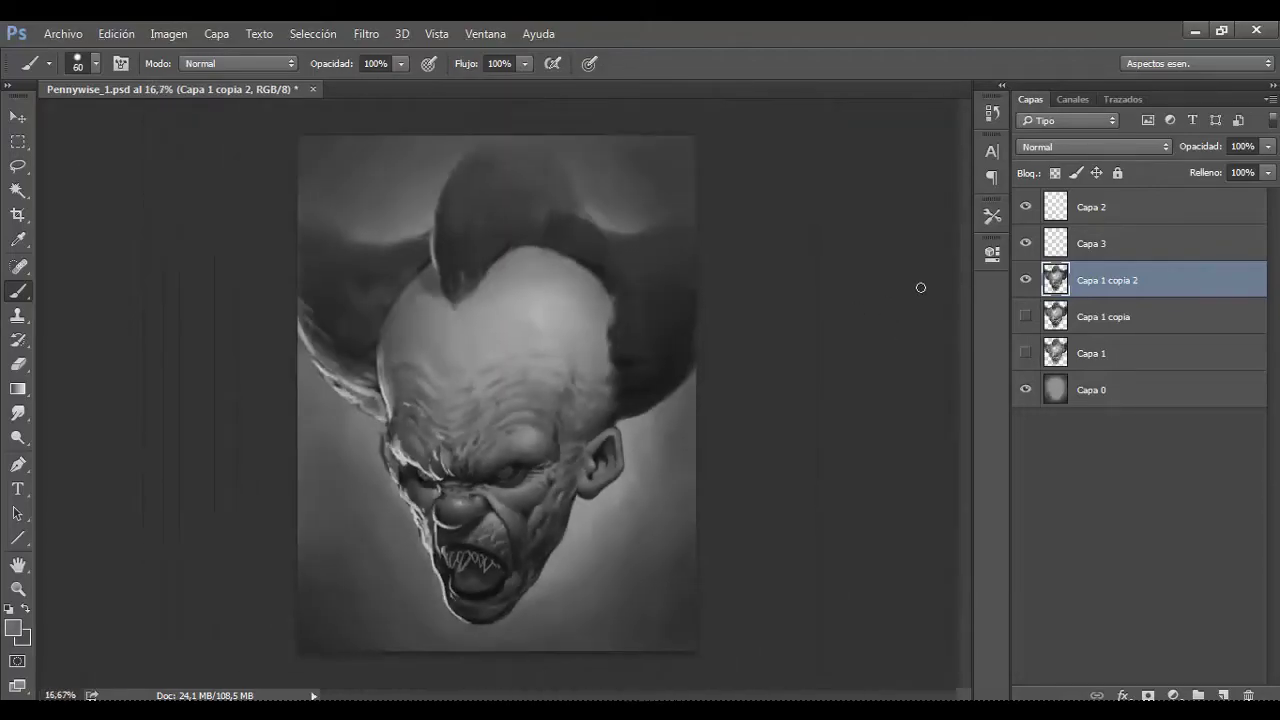
# Step: Toggle Capa 1 copia 2 and Capa 1 copia visibility to compare the versions
pyautogui.click(1025, 280)
pyautogui.click(1025, 316)
pyautogui.click(1025, 280)
pyautogui.click(1025, 280)
pyautogui.click(1025, 316)
pyautogui.click(1025, 316)
pyautogui.click(1025, 316)
pyautogui.click(1025, 280)
pyautogui.click(1025, 280)
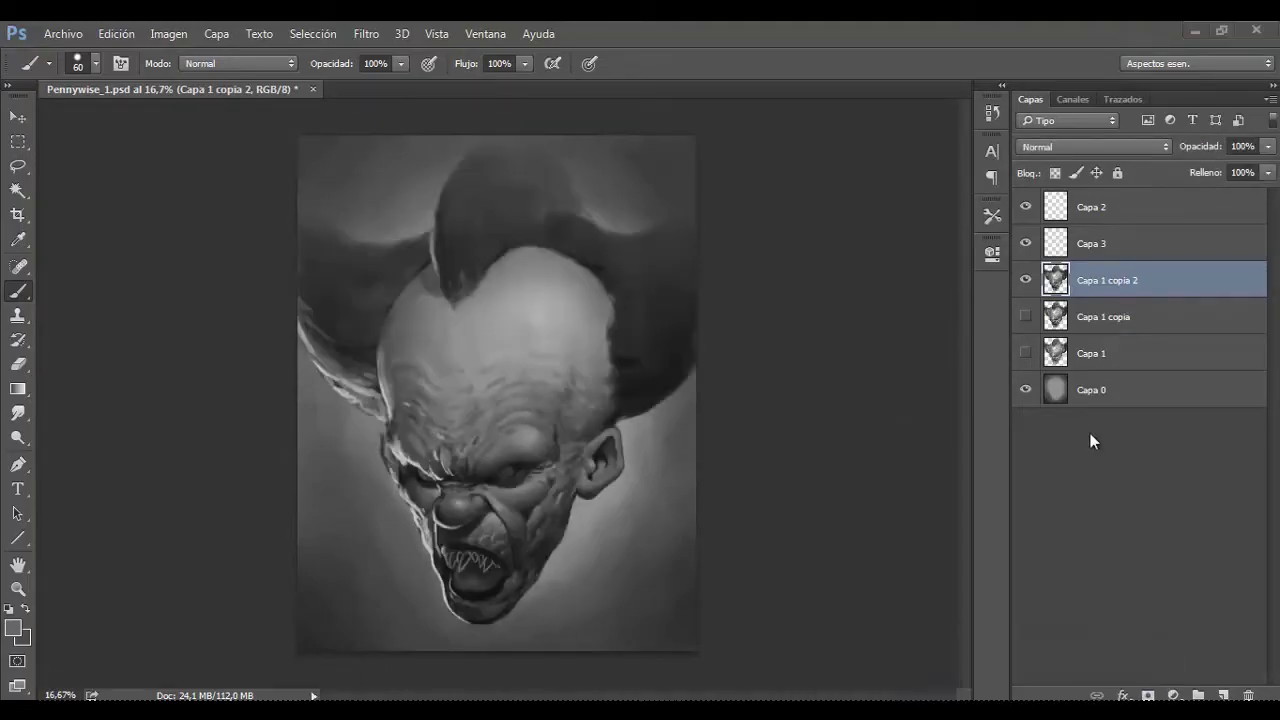
pyautogui.hotkey('ctrl', '+')
pyautogui.hotkey('ctrl', '+')
pyautogui.press(']')
pyautogui.press(']')
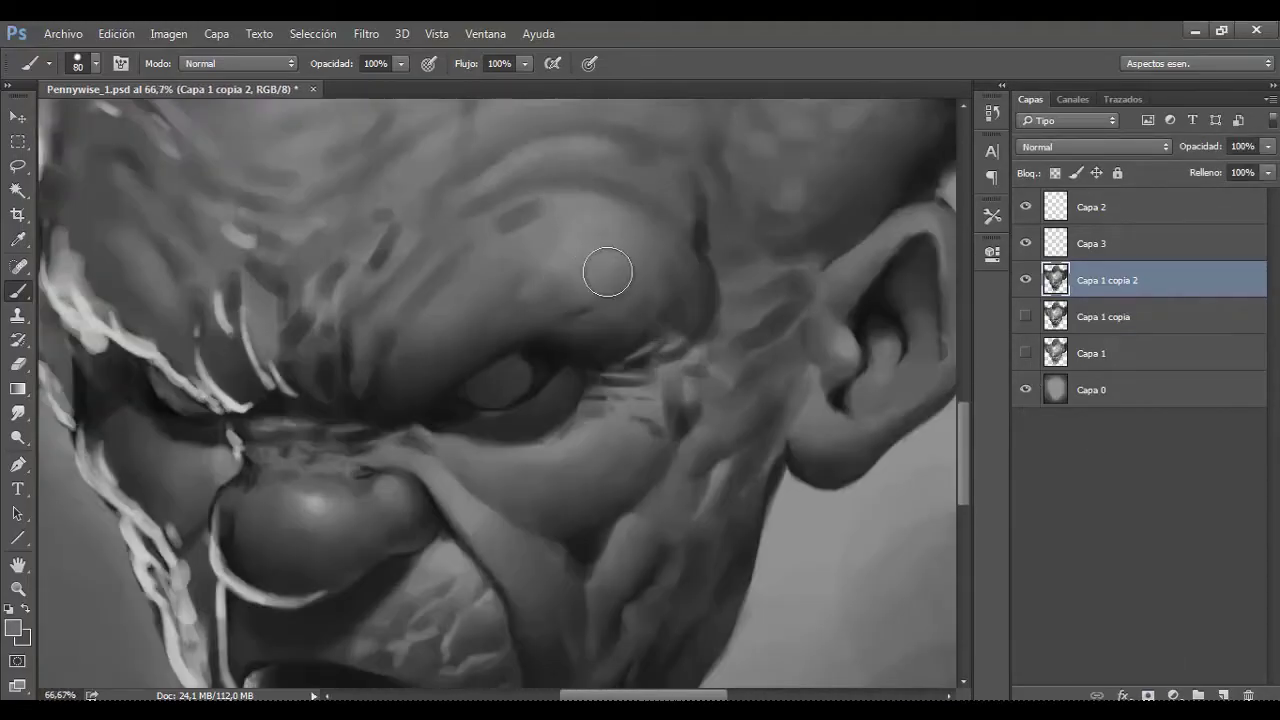
pyautogui.hotkey('ctrl', '-')
pyautogui.hotkey('ctrl', '-')
pyautogui.hotkey('ctrl', '-')
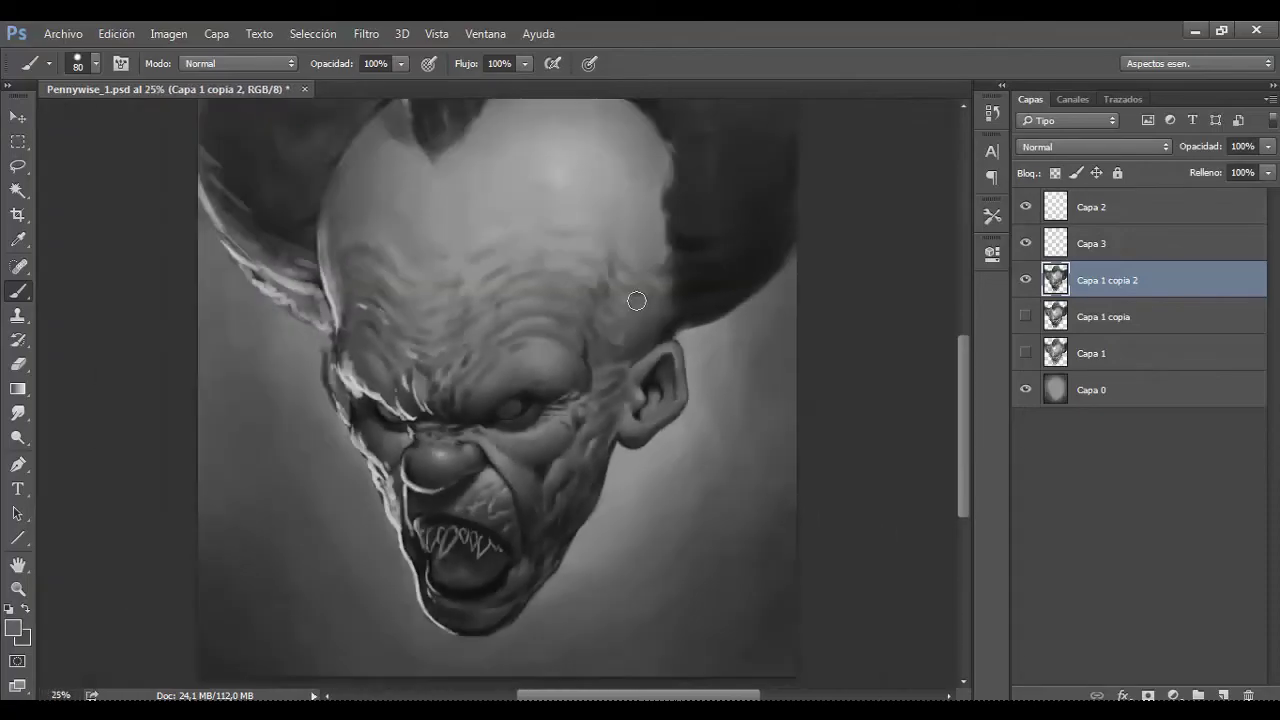
# Step: Select Capa 3 and switch to the Eraser to remove the fang sketches
pyautogui.click(1032, 250)
pyautogui.scroll(2, 470, 540)
pyautogui.scroll(2, 470, 540)
pyautogui.scroll(1, 560, 480)
pyautogui.press('e')
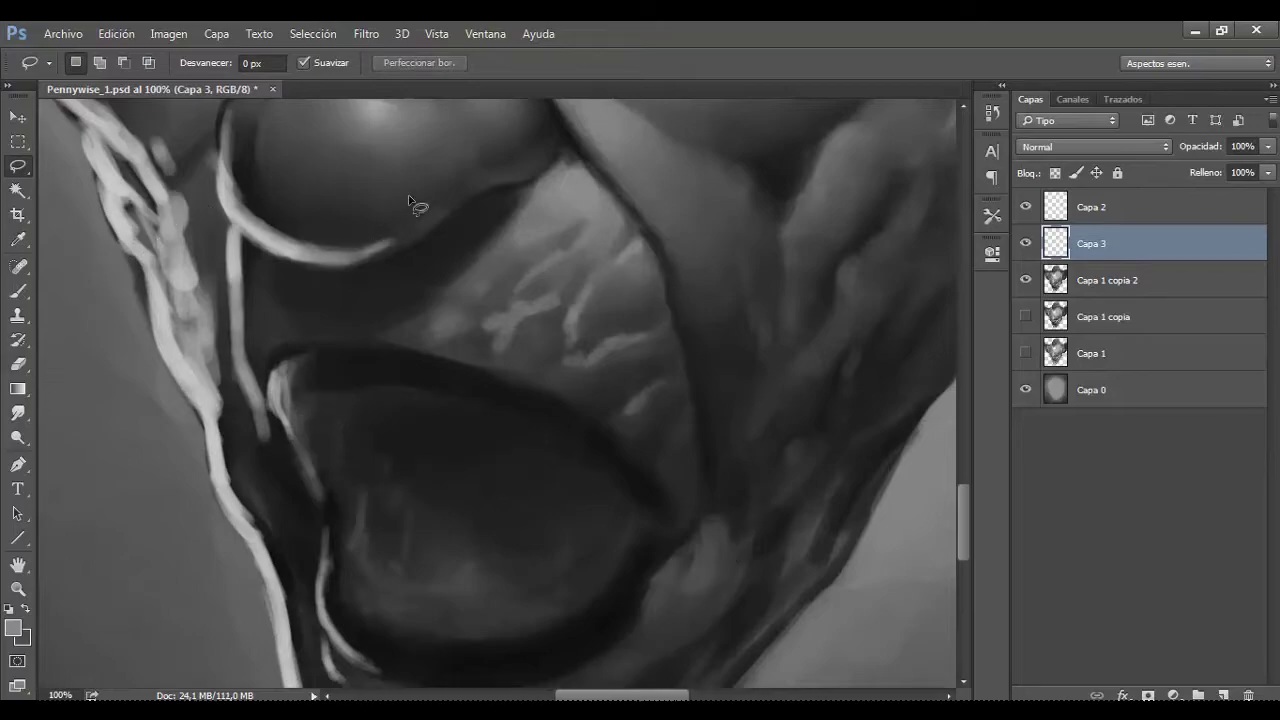
pyautogui.hotkey('ctrl', '-')
pyautogui.hotkey('ctrl', '-')
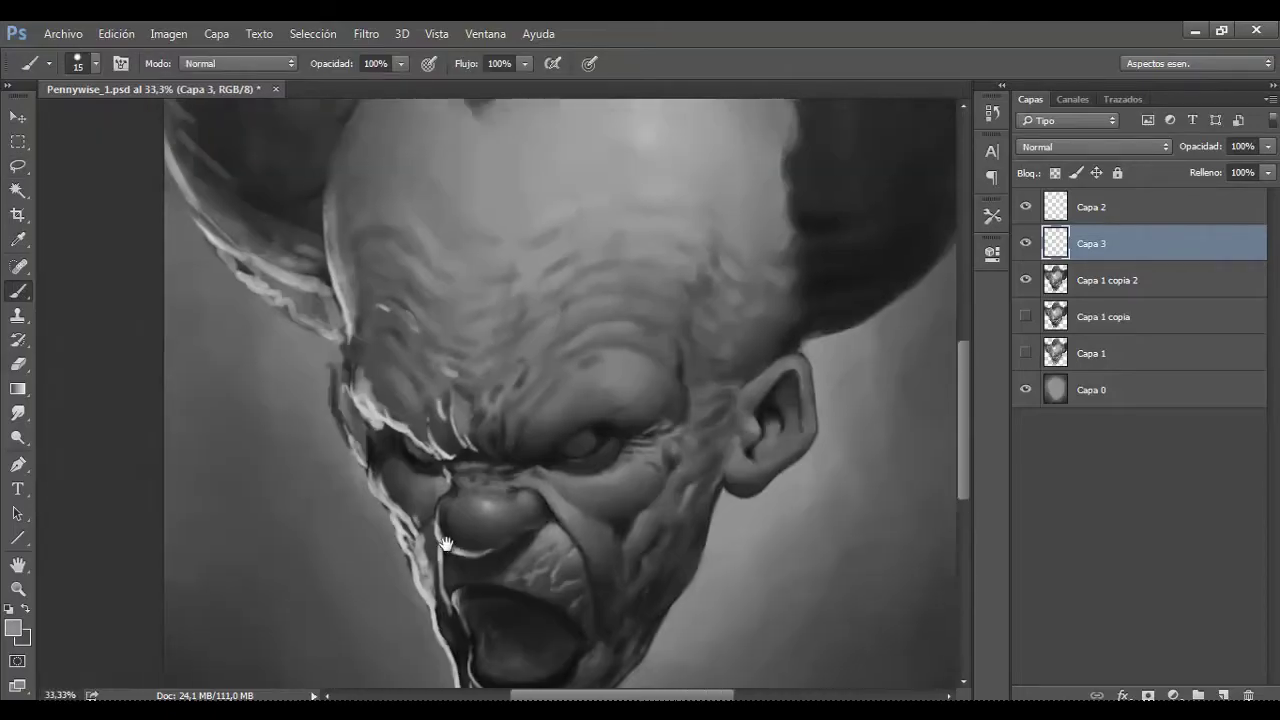
pyautogui.hotkey('ctrl', '-')
pyautogui.scroll(-3, 507, 467)
pyautogui.hotkey('ctrl', '+')
pyautogui.hotkey('ctrl', '+')
pyautogui.hotkey('ctrl', '+')
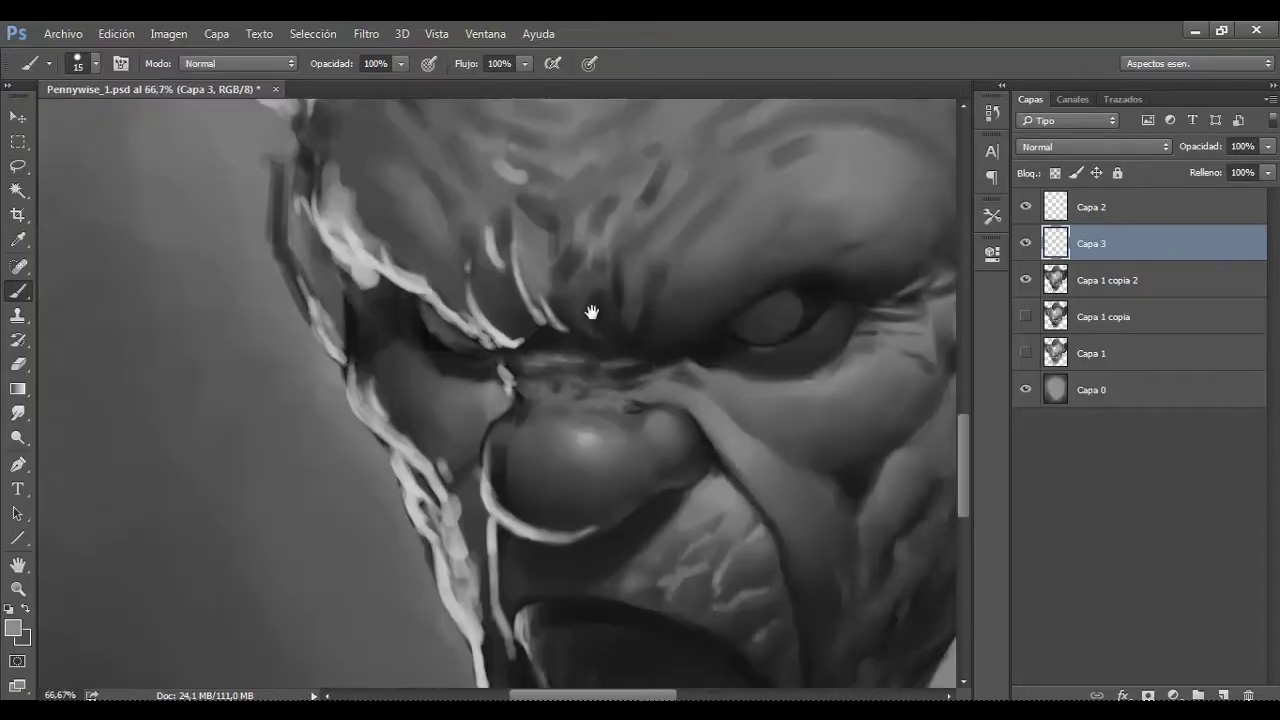
pyautogui.scroll(-3, 589, 306)
pyautogui.scroll(-1, 600, 320)
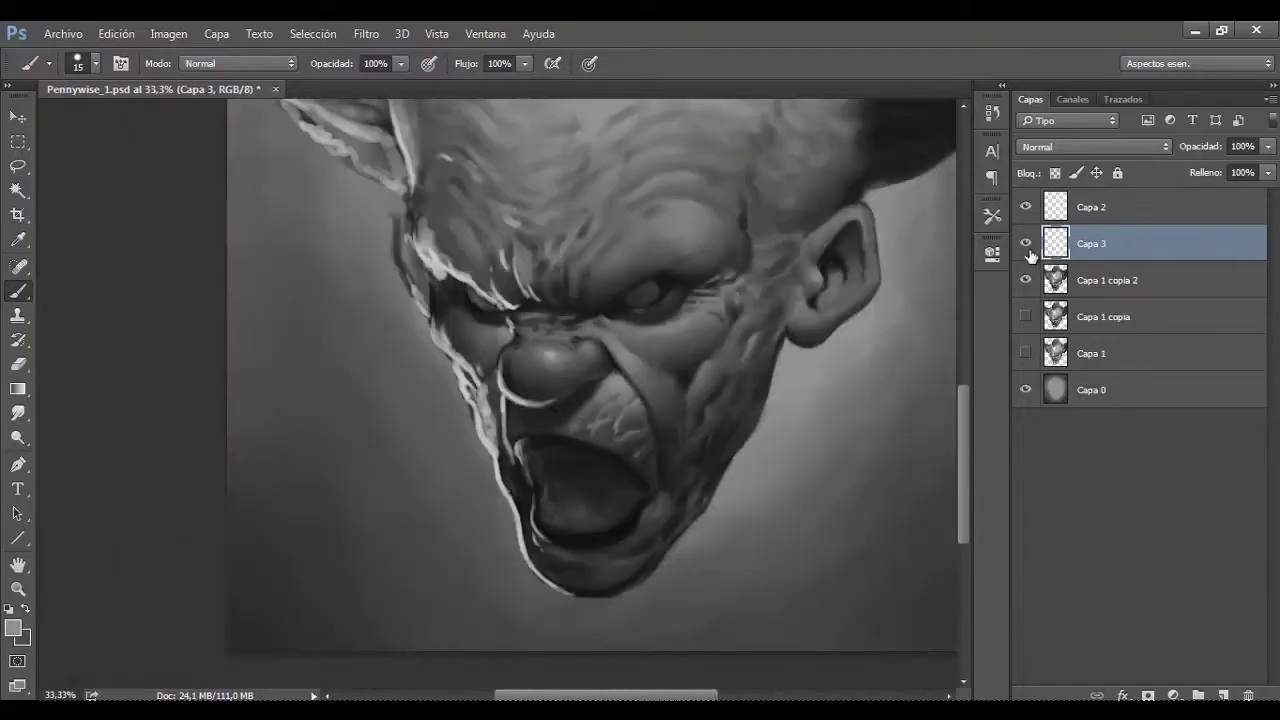
# Step: Select Capa 1 copia 2 and toggle the white strand layer Capa 2's visibility for comparison
pyautogui.click(1100, 280)
pyautogui.hotkey('ctrl', '+')
pyautogui.press('e')
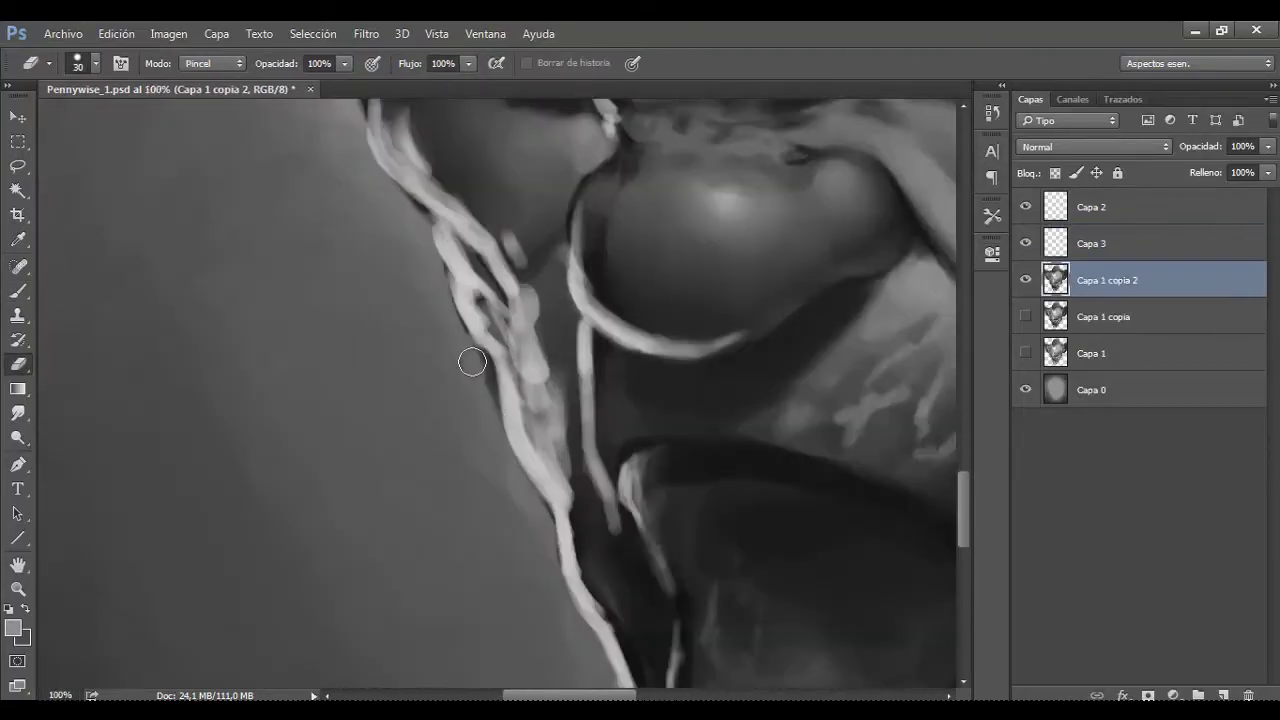
pyautogui.click(1024, 206)
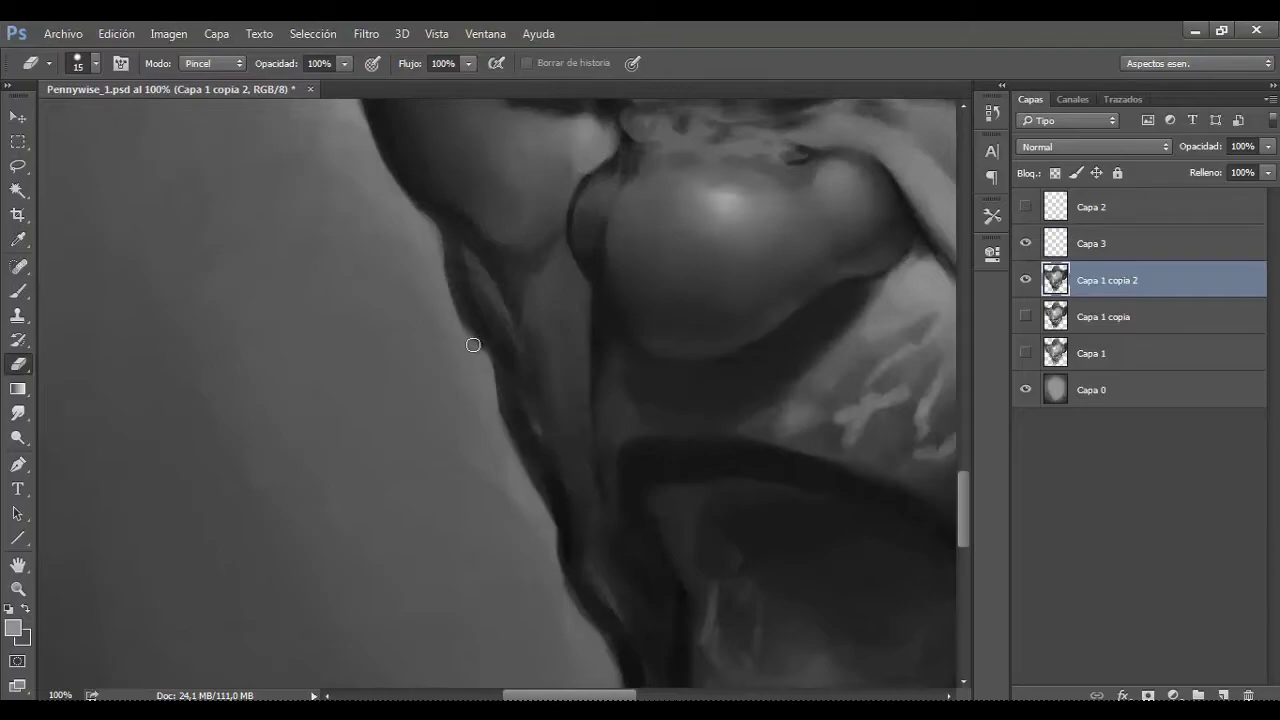
pyautogui.hotkey('ctrl', '-')
pyautogui.hotkey('ctrl', '-')
pyautogui.click(1025, 206)
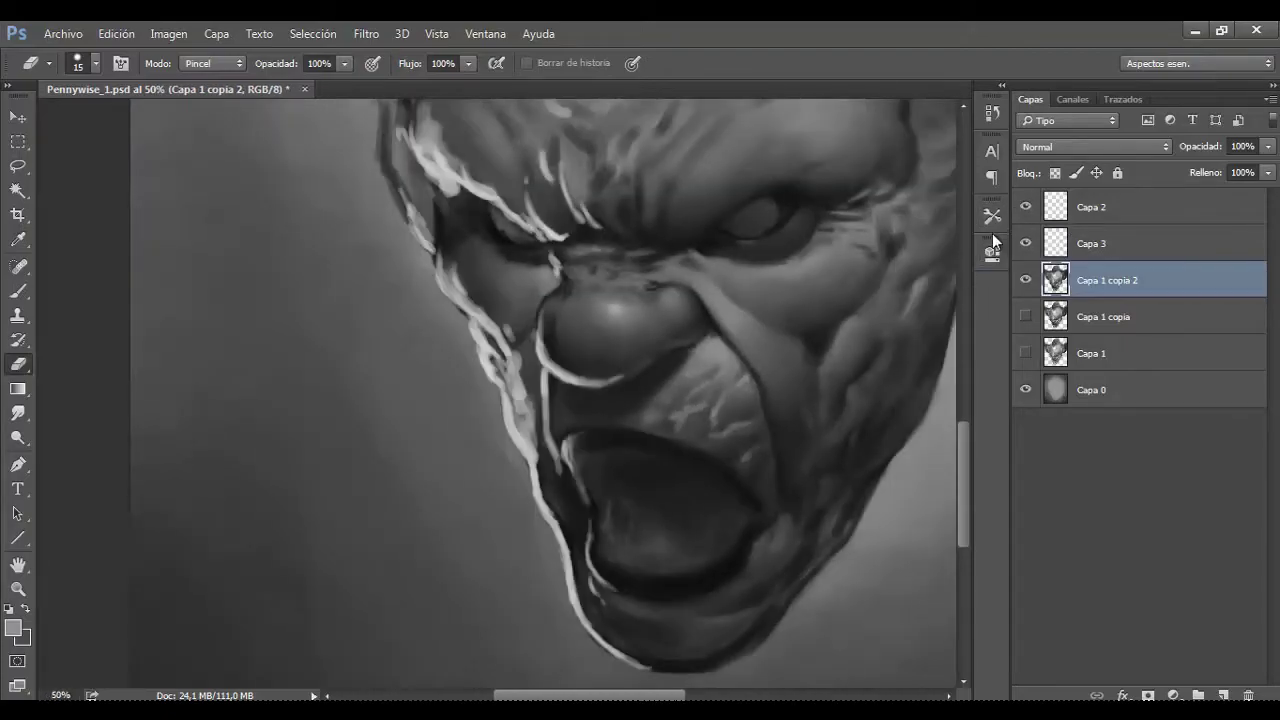
pyautogui.hotkey('ctrl', '+')
pyautogui.hotkey('alt', '.')
pyautogui.press(']')
pyautogui.press(']')
pyautogui.press(']')
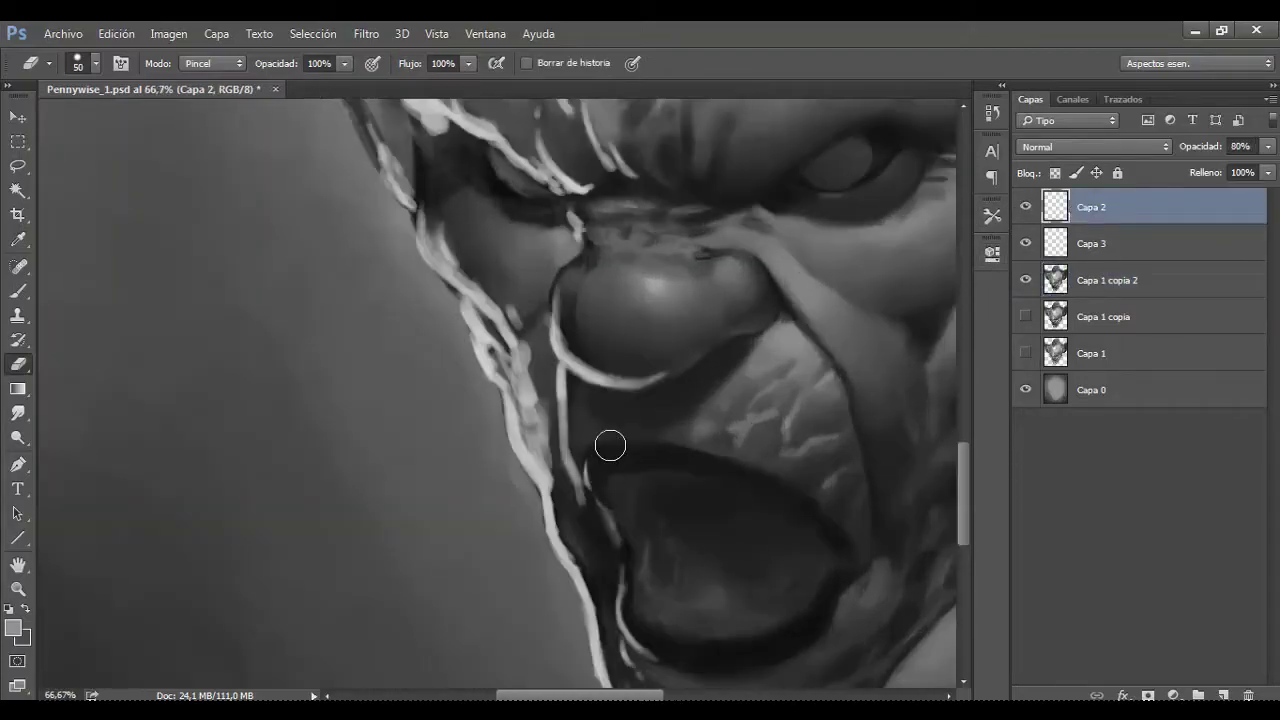
pyautogui.hotkey('ctrl', '-')
pyautogui.hotkey('ctrl', '-')
pyautogui.hotkey('ctrl', '-')
pyautogui.hotkey('ctrl', '-')
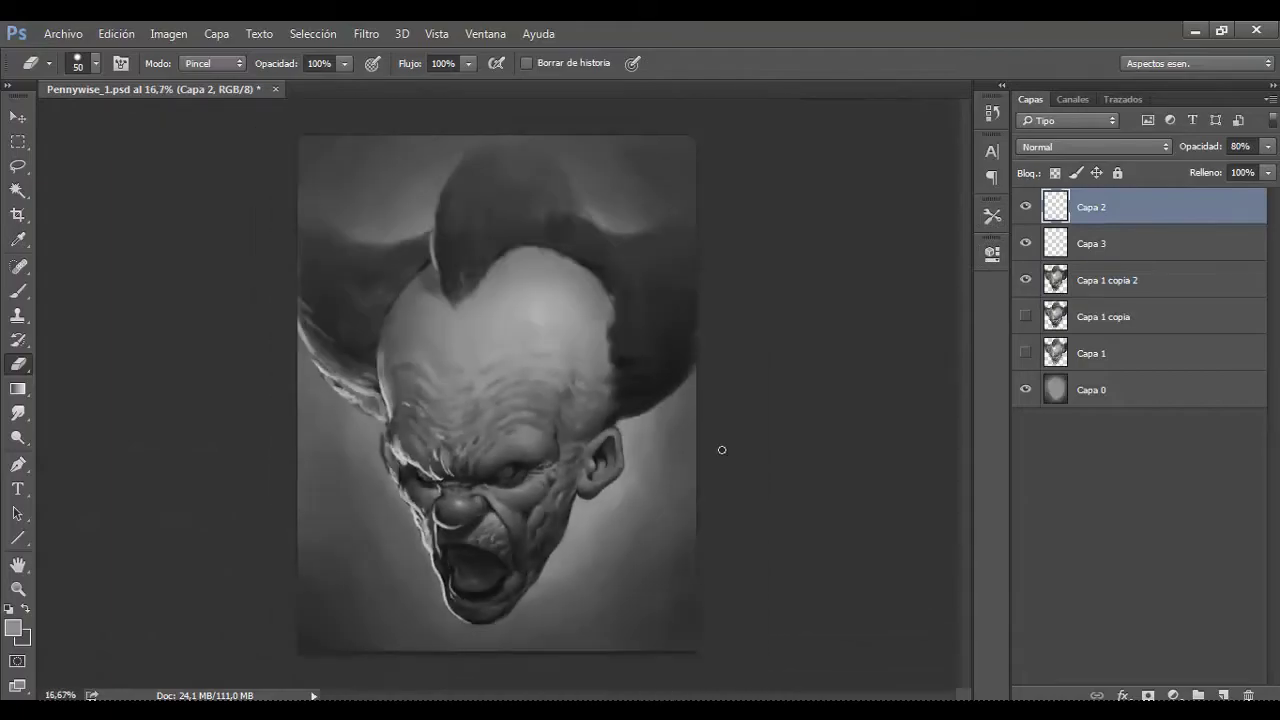
# Step: Return to Capa 1 copia 2 and hide the Capa 2 strand layer, zoomed on the nose
pyautogui.hotkey('ctrl', '+')
pyautogui.hotkey('ctrl', '+')
pyautogui.moveTo(584, 414); pyautogui.dragTo(664, 251)
pyautogui.hotkey('alt', '[')
pyautogui.hotkey('alt', '[')
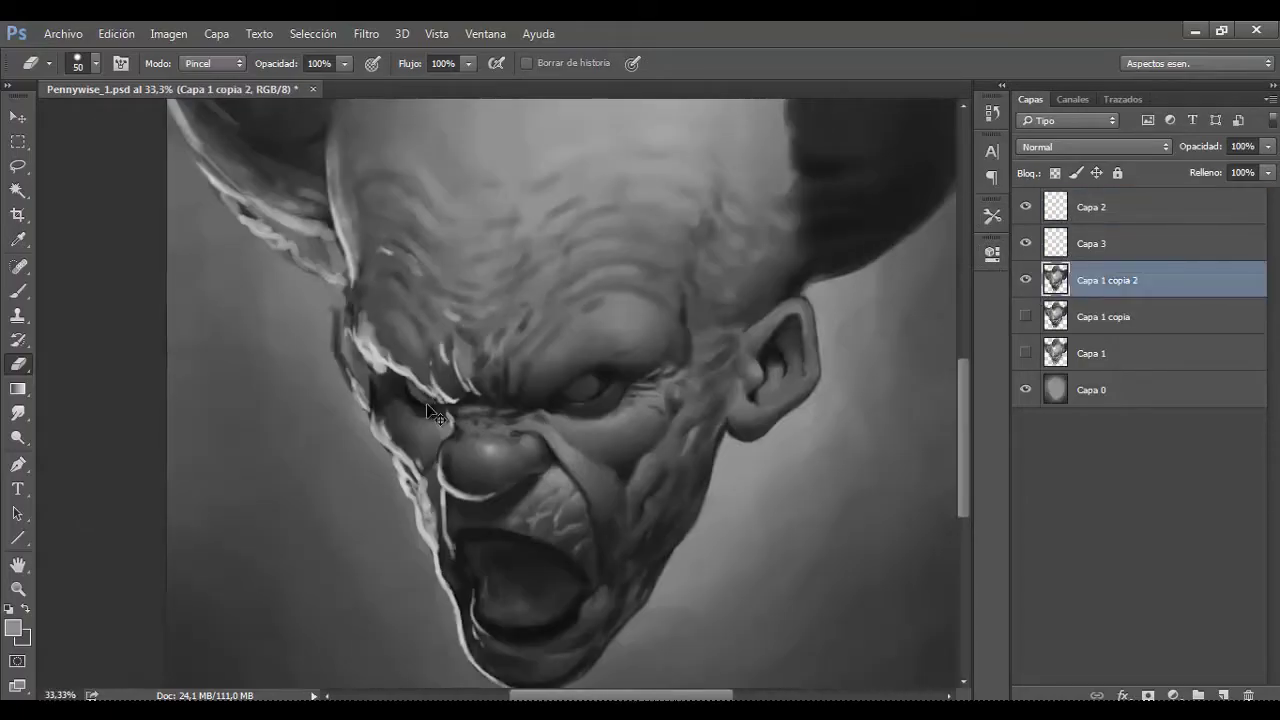
pyautogui.hotkey('ctrl', '+')
pyautogui.hotkey('ctrl', '+')
pyautogui.click(1025, 207)
pyautogui.hotkey('ctrl', '+')
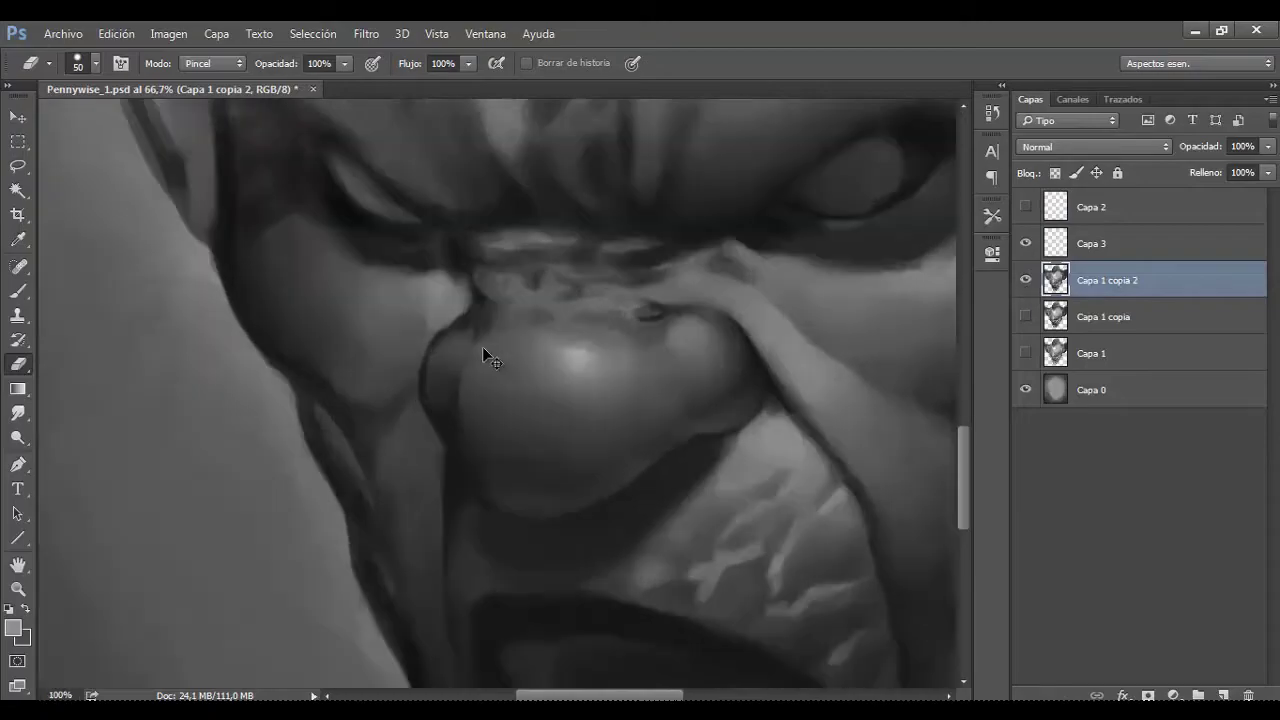
# Step: Paint along the nose's lower edge with a small brush
pyautogui.press('b')
pyautogui.hotkey('ctrl', '+')
pyautogui.press(']')
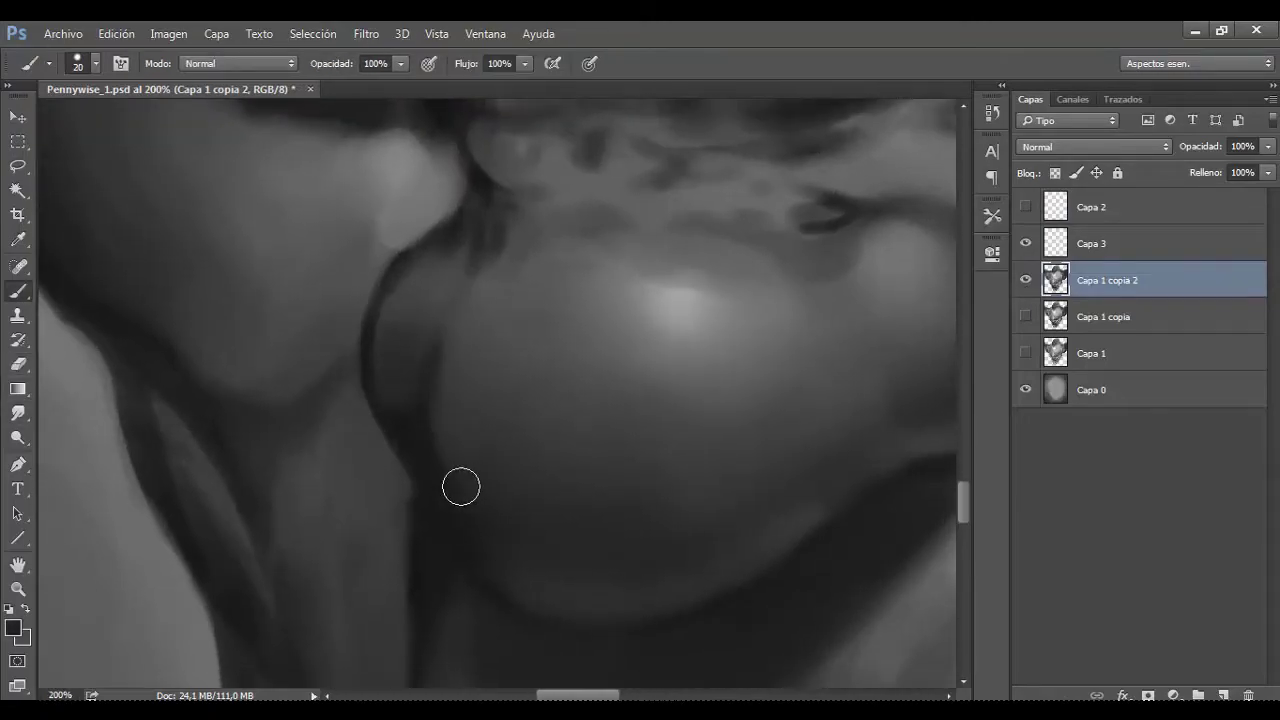
pyautogui.moveTo(502, 413); pyautogui.dragTo(480, 225)
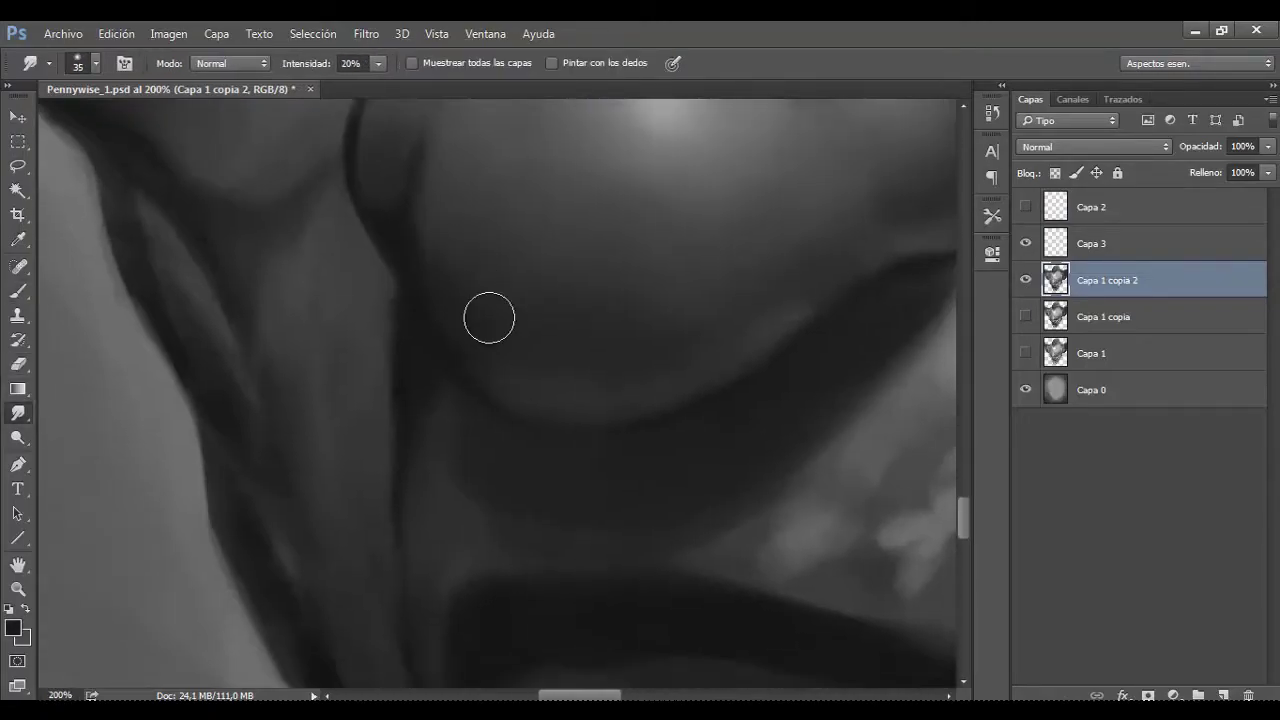
pyautogui.press('[')
pyautogui.press('r')
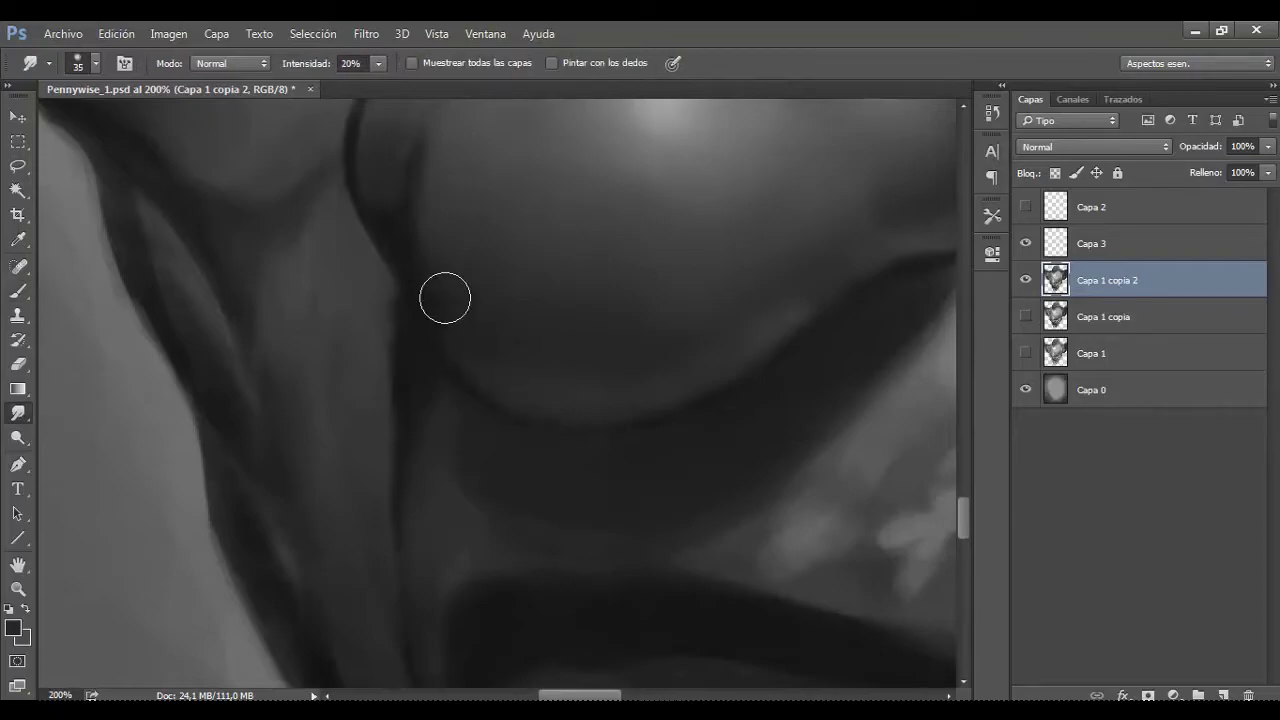
pyautogui.scroll(1, 683, 369)
pyautogui.press('b')
# Step: Smudge the nose's lower contour at 20% into a softer shadow
pyautogui.press('r')
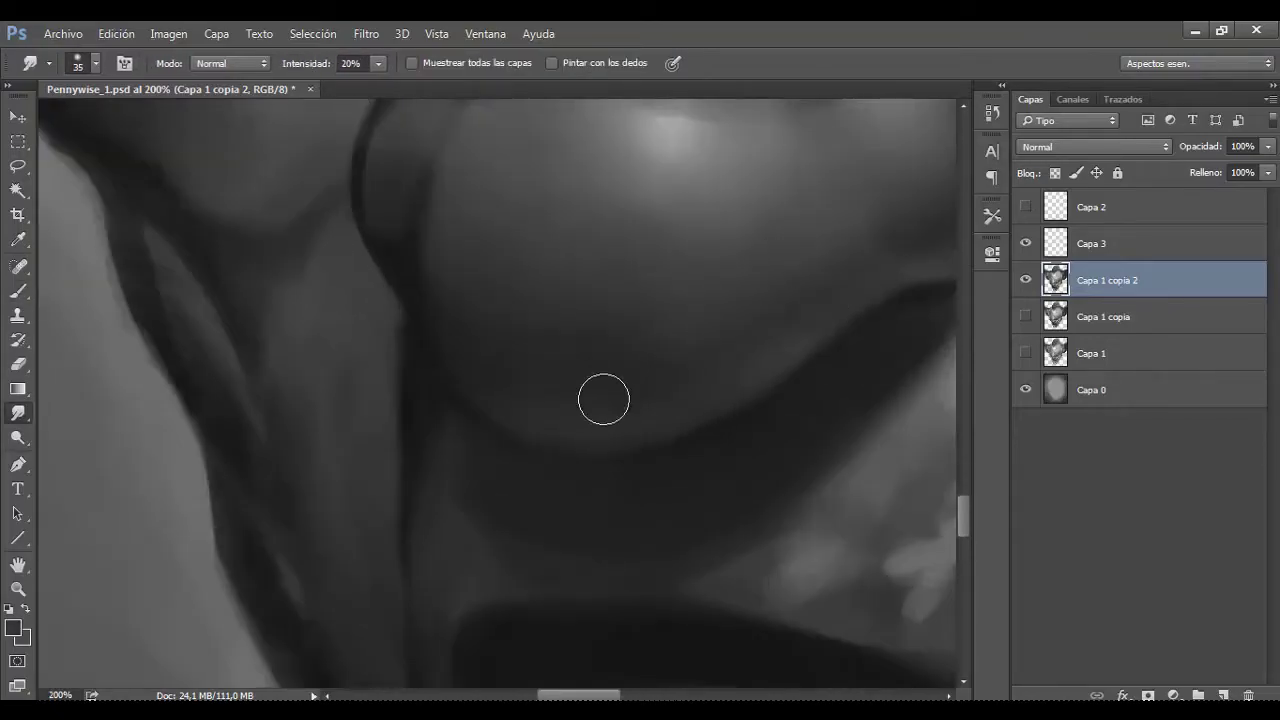
pyautogui.scroll(-3, 603, 397)
pyautogui.scroll(-1, 763, 280)
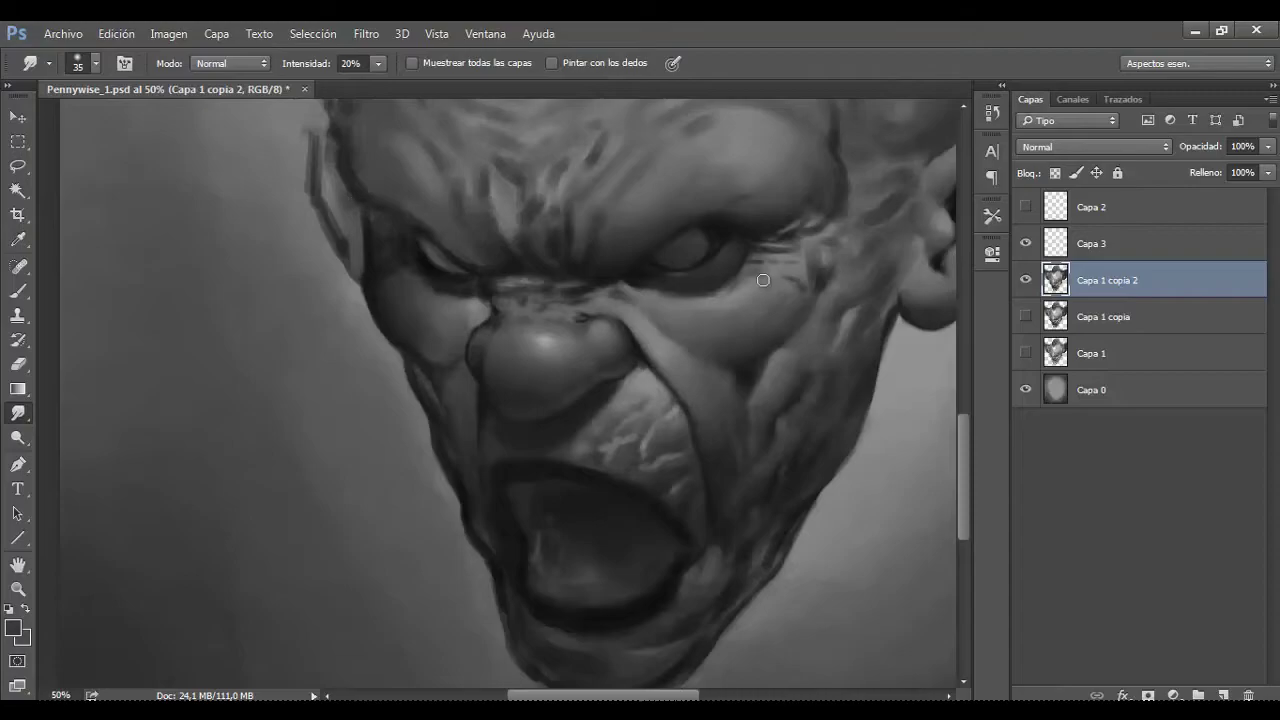
pyautogui.scroll(1, 501, 320)
pyautogui.press('b')
pyautogui.scroll(2, 619, 356)
pyautogui.press(']')
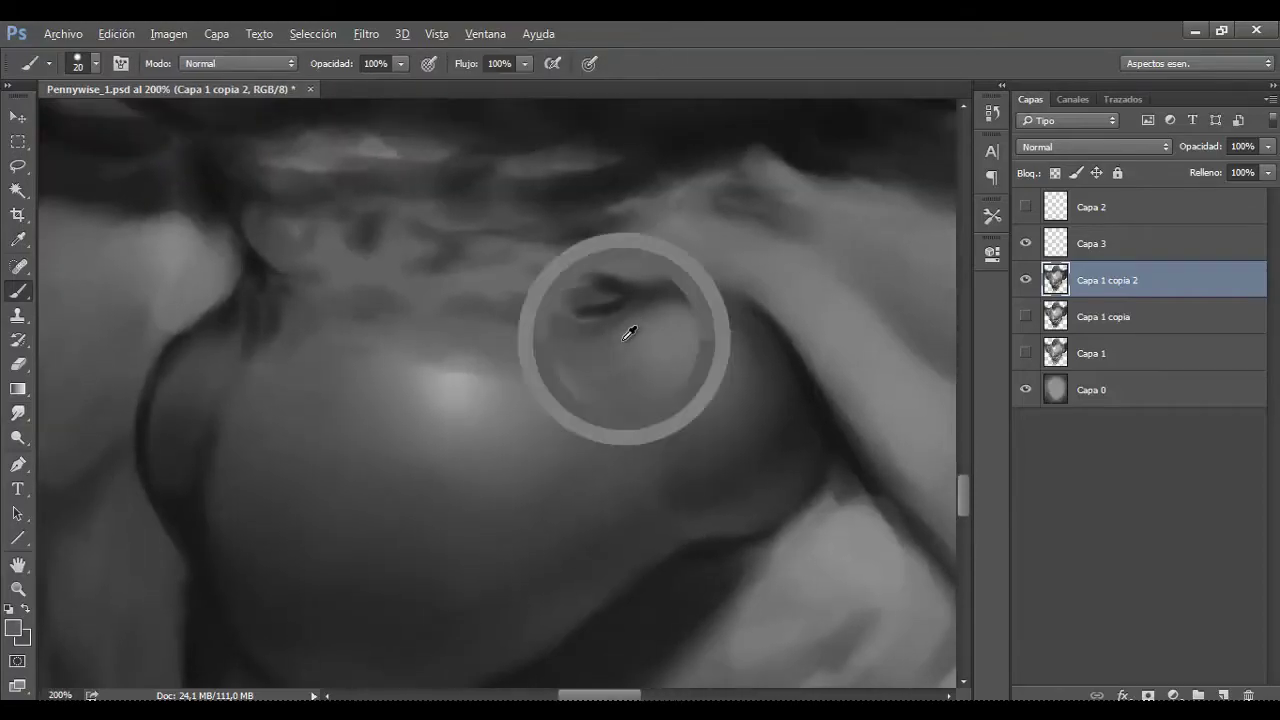
pyautogui.scroll(-2, 626, 334)
pyautogui.scroll(-1, 436, 331)
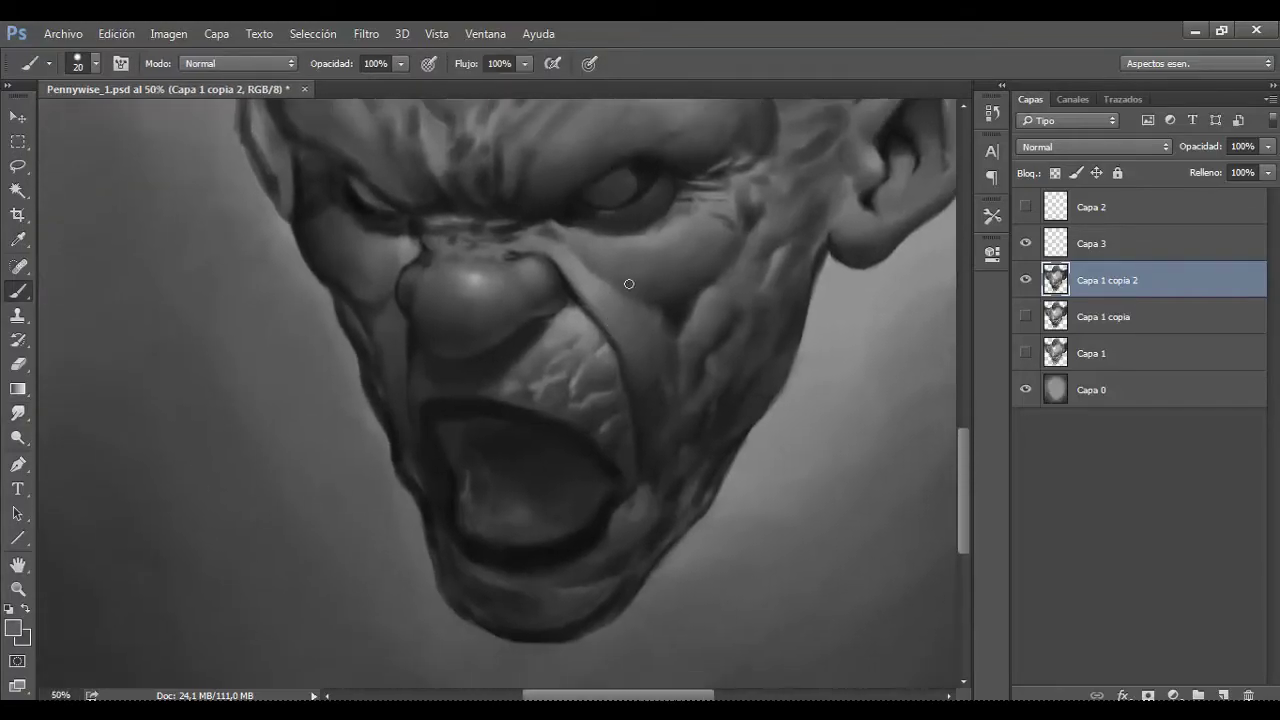
# Step: Select the fang layer Capa 3 and make it visible
pyautogui.click(1030, 244)
pyautogui.click(1024, 244)
pyautogui.scroll(1, 608, 237)
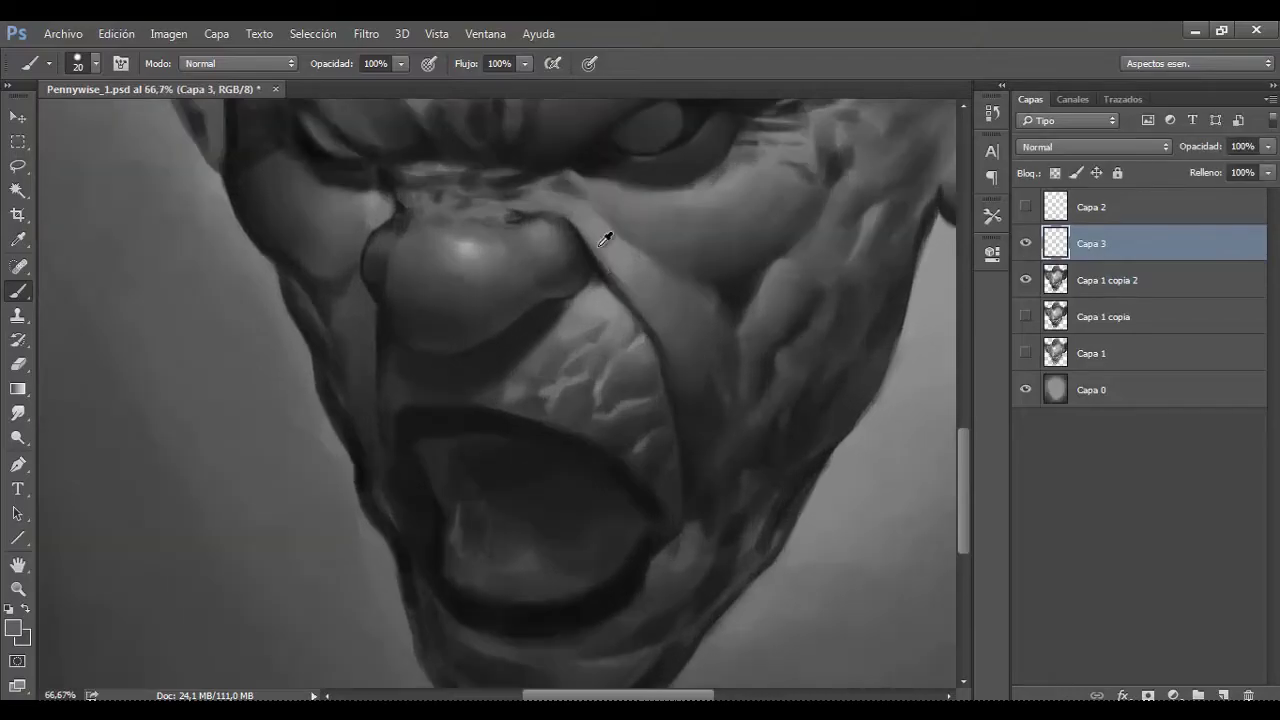
# Step: With a finer brush, sketch upper fang outlines, including a V-shaped fang and three fangs on the left
pyautogui.scroll(-2, 609, 332)
pyautogui.scroll(3, 563, 320)
pyautogui.scroll(1, 563, 320)
pyautogui.press('[')
pyautogui.press('[')
pyautogui.moveTo(595, 333)
pyautogui.mouseDown()
pyautogui.moveTo(617, 357)
pyautogui.moveTo(714, 372)
pyautogui.mouseUp()
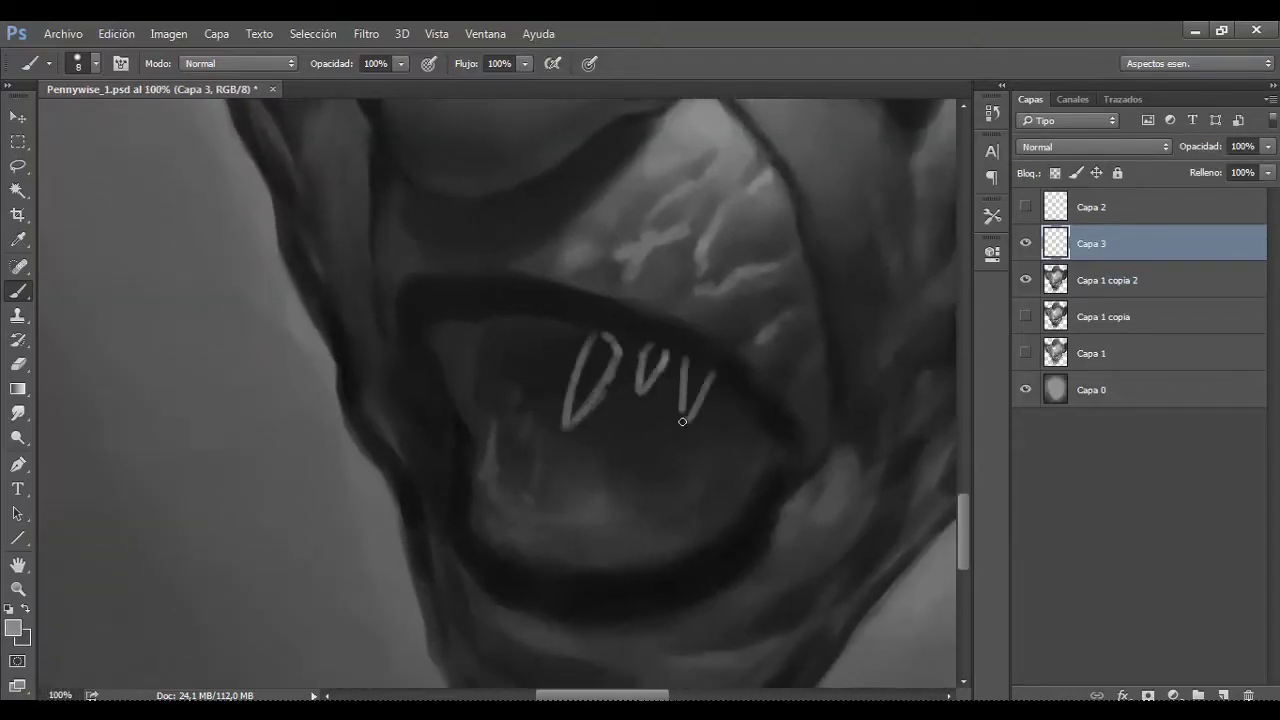
pyautogui.moveTo(510, 329)
pyautogui.mouseDown()
pyautogui.moveTo(493, 435)
pyautogui.moveTo(505, 448)
pyautogui.mouseUp()
pyautogui.scroll(-3, 562, 336)
pyautogui.scroll(3, 554, 316)
pyautogui.moveTo(479, 397); pyautogui.dragTo(491, 470)
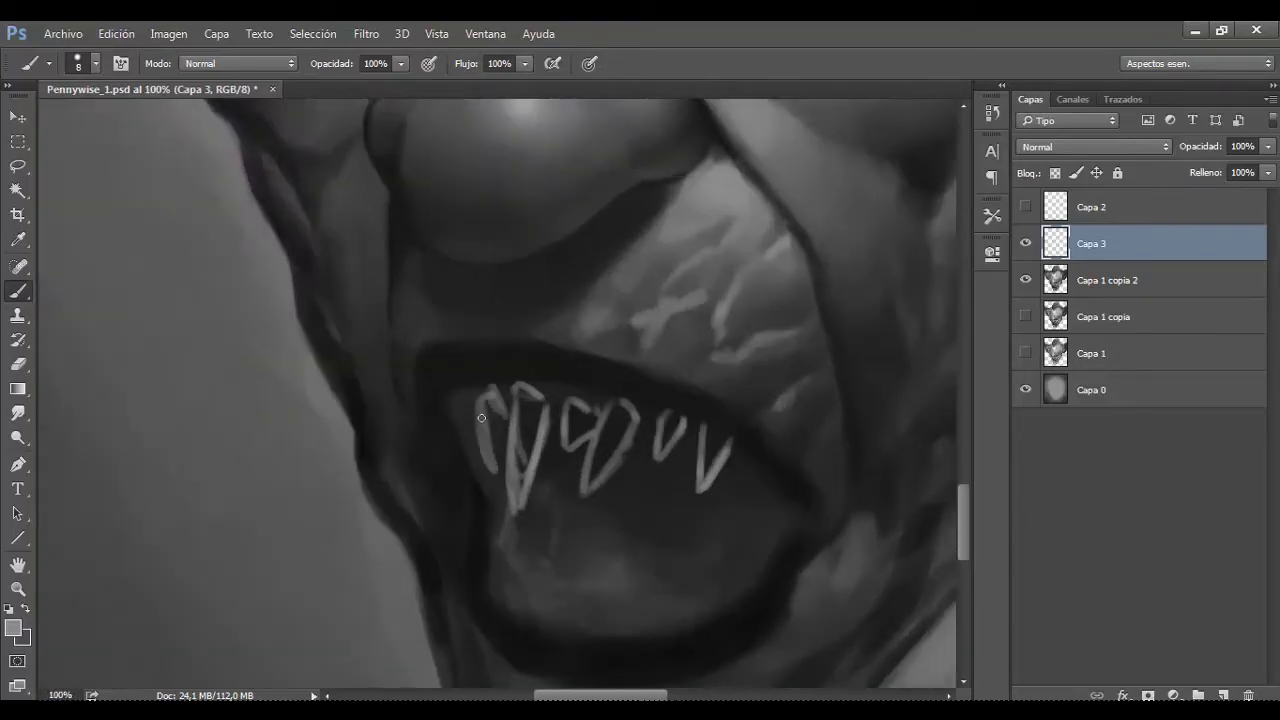
pyautogui.moveTo(463, 423); pyautogui.dragTo(452, 498)
# Step: Sketch light outlines of the lower fangs across the jaw, left to right
pyautogui.scroll(-2, 720, 457)
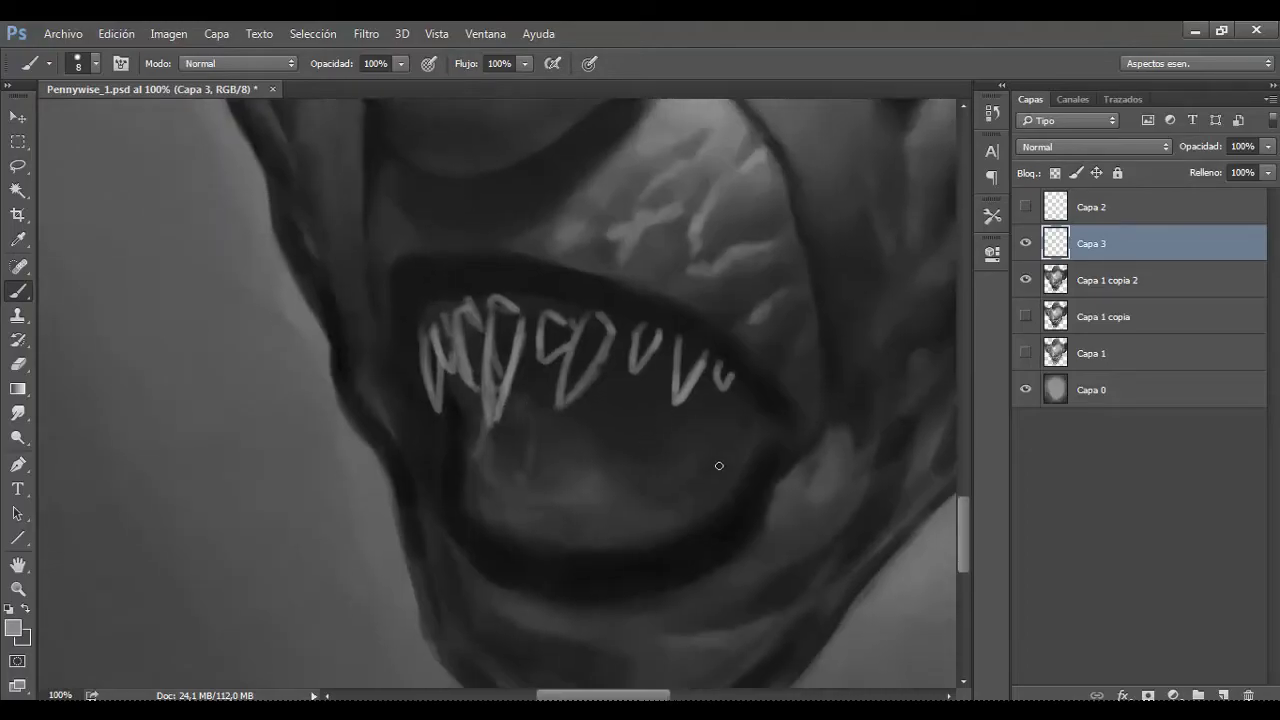
pyautogui.moveTo(548, 475); pyautogui.dragTo(564, 526)
pyautogui.moveTo(492, 470); pyautogui.dragTo(508, 518)
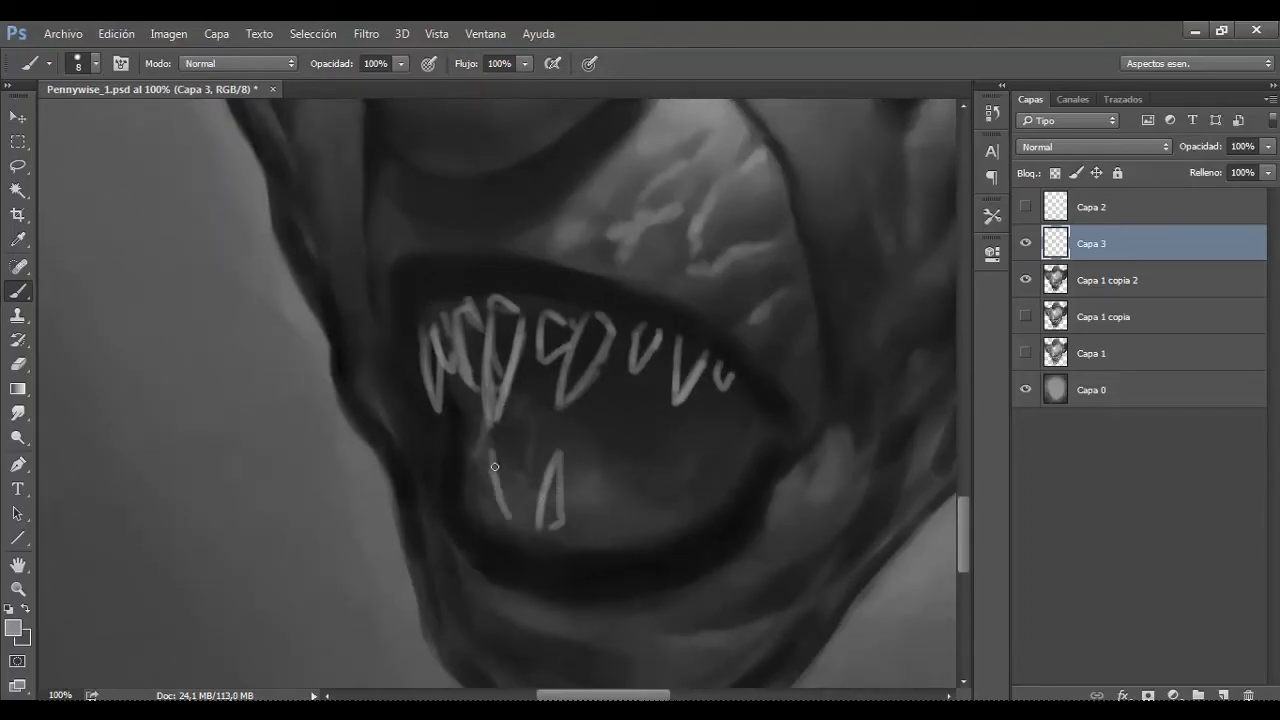
pyautogui.moveTo(510, 440); pyautogui.dragTo(530, 515)
pyautogui.moveTo(405, 420); pyautogui.dragTo(485, 495)
pyautogui.moveTo(445, 408); pyautogui.dragTo(480, 460)
pyautogui.moveTo(575, 478); pyautogui.dragTo(598, 525)
pyautogui.moveTo(615, 470); pyautogui.dragTo(630, 522)
pyautogui.moveTo(645, 452)
pyautogui.mouseDown()
pyautogui.moveTo(655, 520)
pyautogui.moveTo(690, 505)
pyautogui.moveTo(713, 422)
pyautogui.moveTo(700, 485)
pyautogui.mouseUp()
# Step: Redraw the right-side fang outline, add small fang strokes, and zoom out to the whole face
pyautogui.press('e')
pyautogui.press('b')
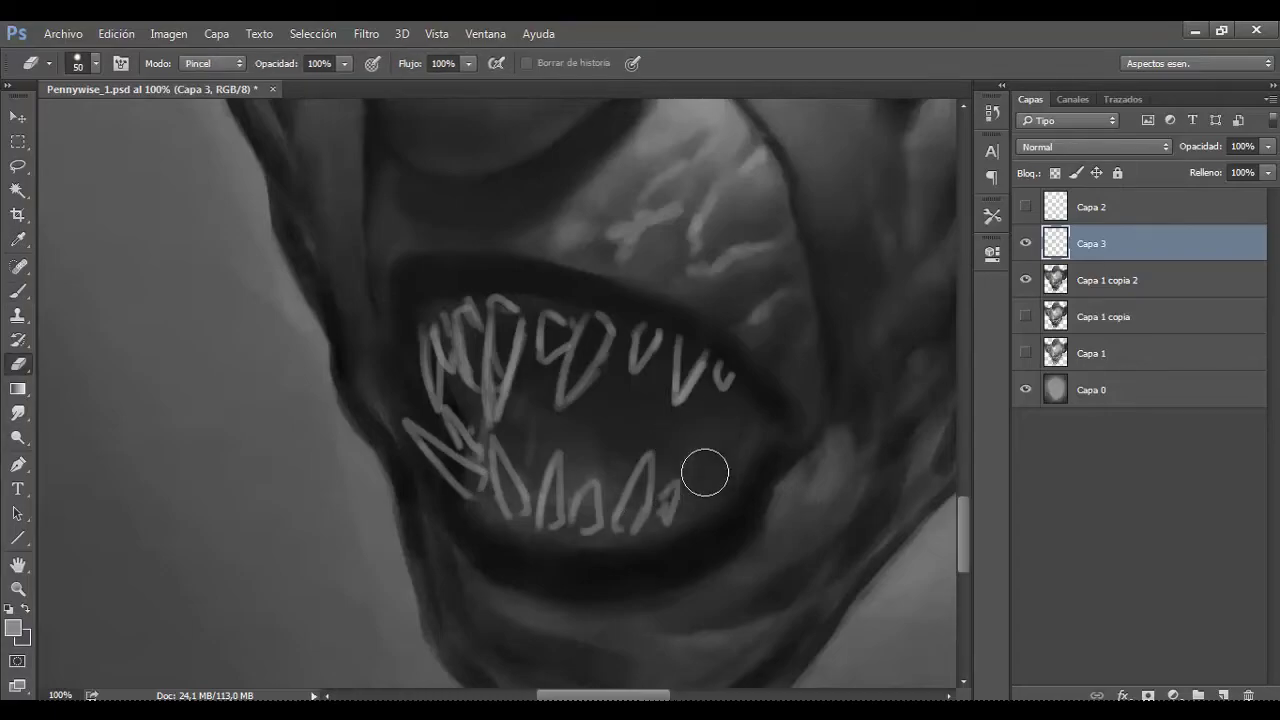
pyautogui.moveTo(690, 405); pyautogui.dragTo(680, 490)
pyautogui.moveTo(740, 420); pyautogui.dragTo(712, 470)
pyautogui.moveTo(530, 365); pyautogui.dragTo(478, 432)
pyautogui.hotkey('ctrl', '-')
pyautogui.hotkey('ctrl', '-')
pyautogui.hotkey('ctrl', '-')
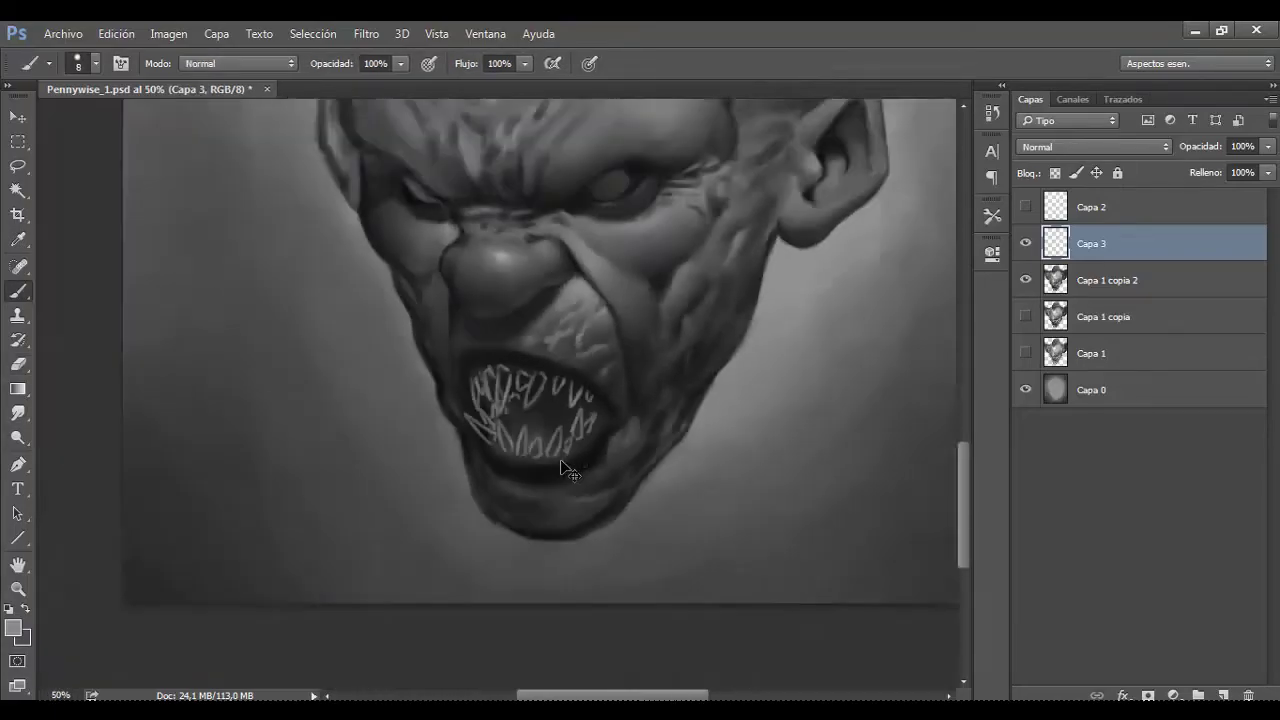
pyautogui.hotkey('ctrl', '-')
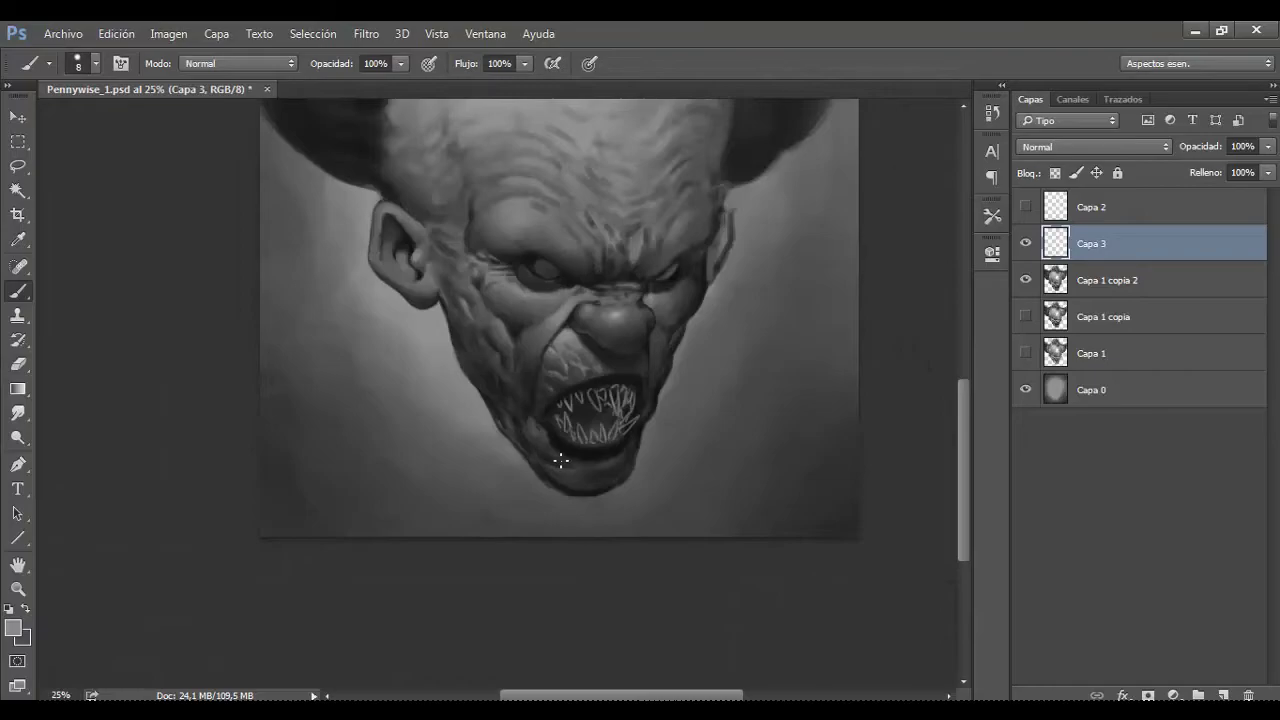
# Step: Fill the upper fangs with bright strokes using a larger brush
pyautogui.hotkey('ctrl', '+')
pyautogui.hotkey('ctrl', '+')
pyautogui.hotkey('ctrl', '+')
pyautogui.moveTo(740, 372); pyautogui.dragTo(762, 420)
pyautogui.moveTo(800, 358)
pyautogui.mouseDown()
pyautogui.moveTo(805, 422)
pyautogui.moveTo(828, 420)
pyautogui.mouseUp()
pyautogui.press(']')
pyautogui.moveTo(845, 376); pyautogui.dragTo(850, 428)
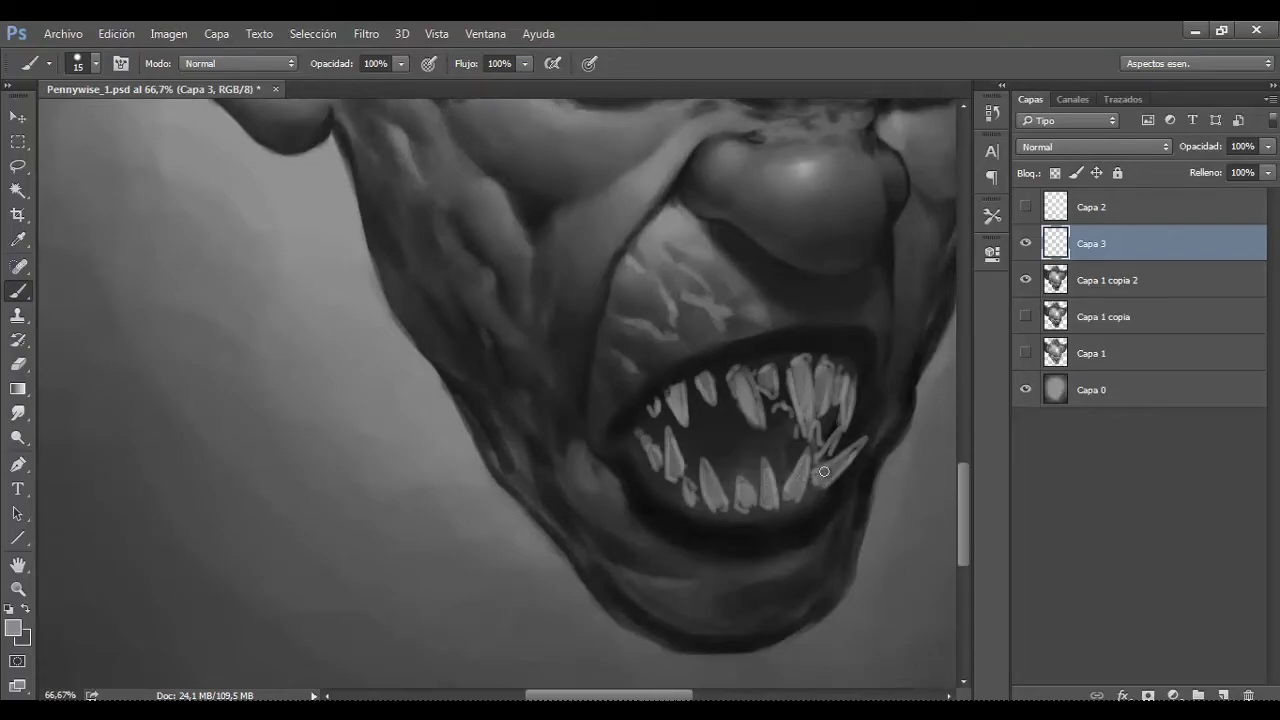
pyautogui.hotkey('ctrl', '-')
pyautogui.hotkey('ctrl', '-')
pyautogui.hotkey('ctrl', '-')
# Step: Trim the central fang's edges with the Eraser and repaint its body
pyautogui.hotkey('ctrl', '+')
pyautogui.hotkey('ctrl', '+')
pyautogui.hotkey('ctrl', '+')
pyautogui.moveTo(691, 423)
pyautogui.mouseDown()
pyautogui.moveTo(706, 371)
pyautogui.moveTo(573, 526)
pyautogui.mouseUp()
pyautogui.scroll(1, 573, 526)
pyautogui.press('e')
pyautogui.moveTo(497, 403)
pyautogui.mouseDown()
pyautogui.moveTo(529, 466)
pyautogui.moveTo(543, 463)
pyautogui.mouseUp()
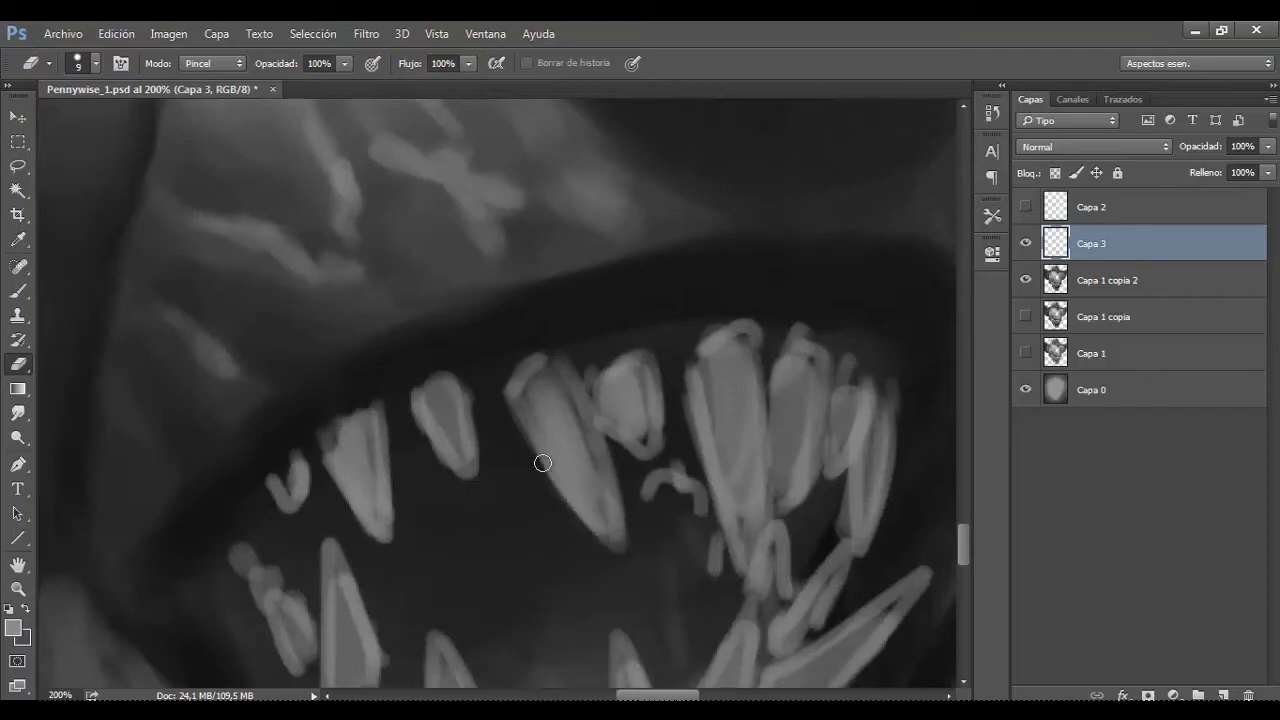
pyautogui.press('b')
pyautogui.moveTo(551, 366); pyautogui.dragTo(568, 401)
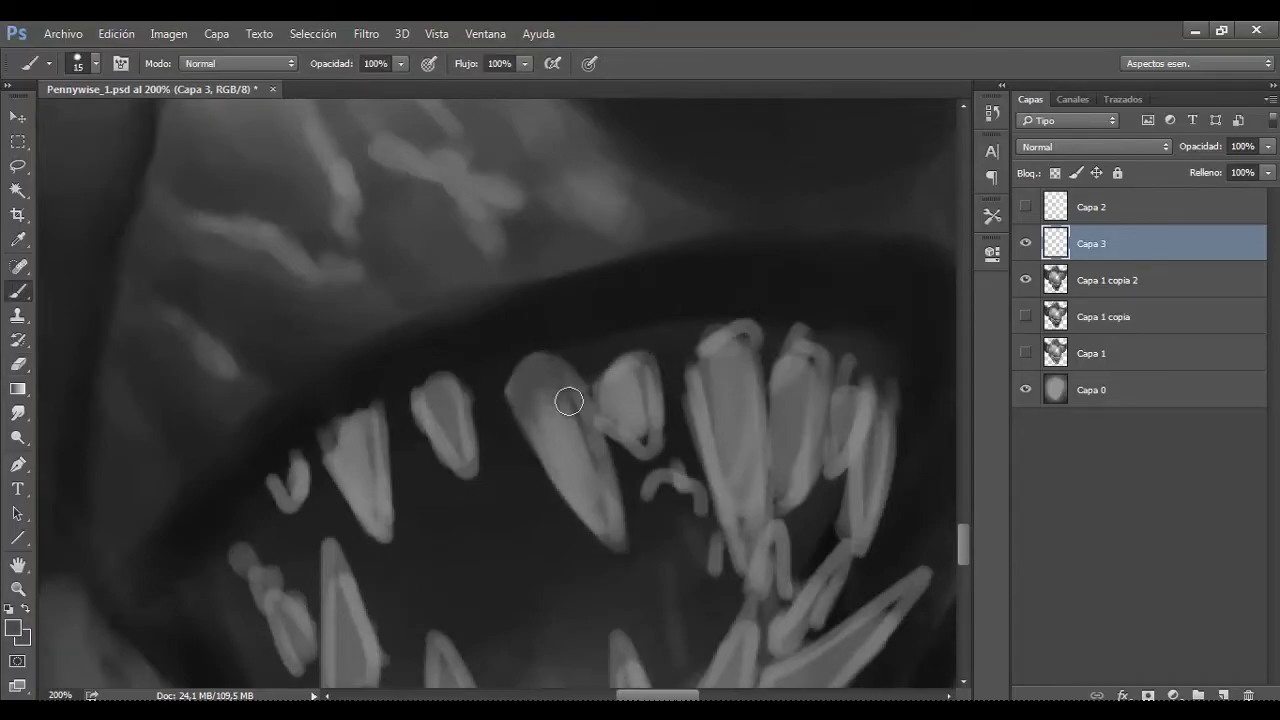
# Step: Sample the fang grey and extend the central fang down to a sharp tip
pyautogui.keyDown('alt'); pyautogui.click(565, 397); pyautogui.keyUp('alt')
pyautogui.moveTo(591, 457); pyautogui.dragTo(543, 377)
pyautogui.press(']')
pyautogui.keyDown('alt'); pyautogui.click(570, 420); pyautogui.keyUp('alt')
pyautogui.moveTo(570, 420)
pyautogui.mouseDown()
pyautogui.moveTo(600, 491)
pyautogui.moveTo(566, 480)
pyautogui.moveTo(611, 553)
pyautogui.mouseUp()
pyautogui.press('[')
pyautogui.press('[')
pyautogui.hotkey('ctrl', '-')
pyautogui.hotkey('ctrl', '-')
pyautogui.hotkey('ctrl', '-')
pyautogui.hotkey('ctrl', '-')
pyautogui.hotkey('ctrl', '-')
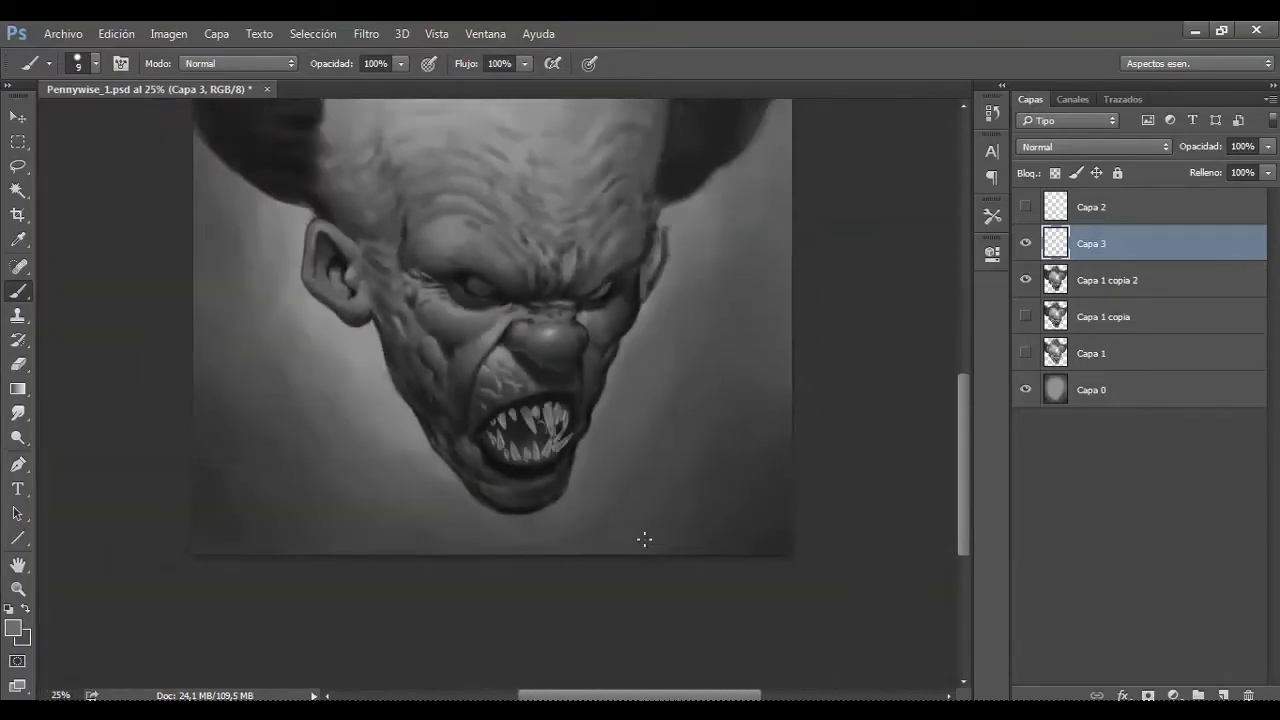
pyautogui.hotkey('ctrl', '-')
# Step: Zoom in on the teeth and fill the small left tooth and a middle tooth with light grey
pyautogui.hotkey('ctrl', '+')
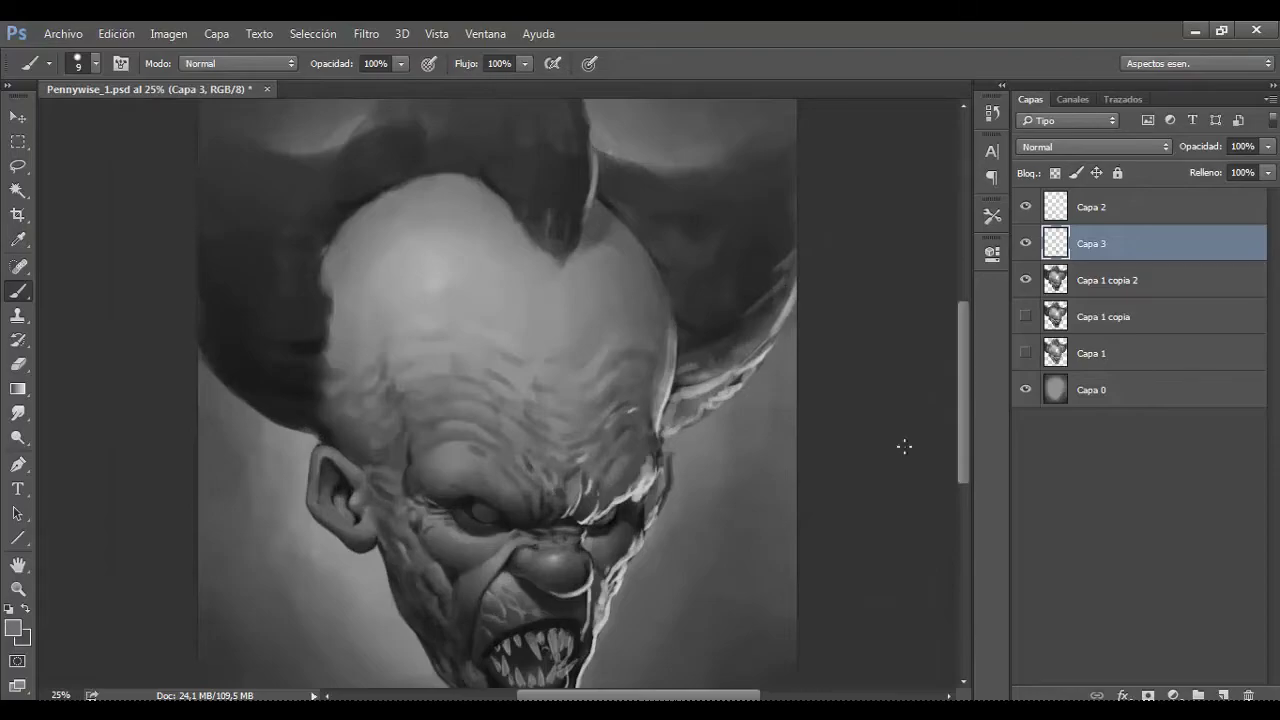
pyautogui.scroll(-3, 552, 442)
pyautogui.hotkey('ctrl', '+')
pyautogui.hotkey('ctrl', '+')
pyautogui.hotkey('ctrl', '+')
pyautogui.hotkey('ctrl', '+')
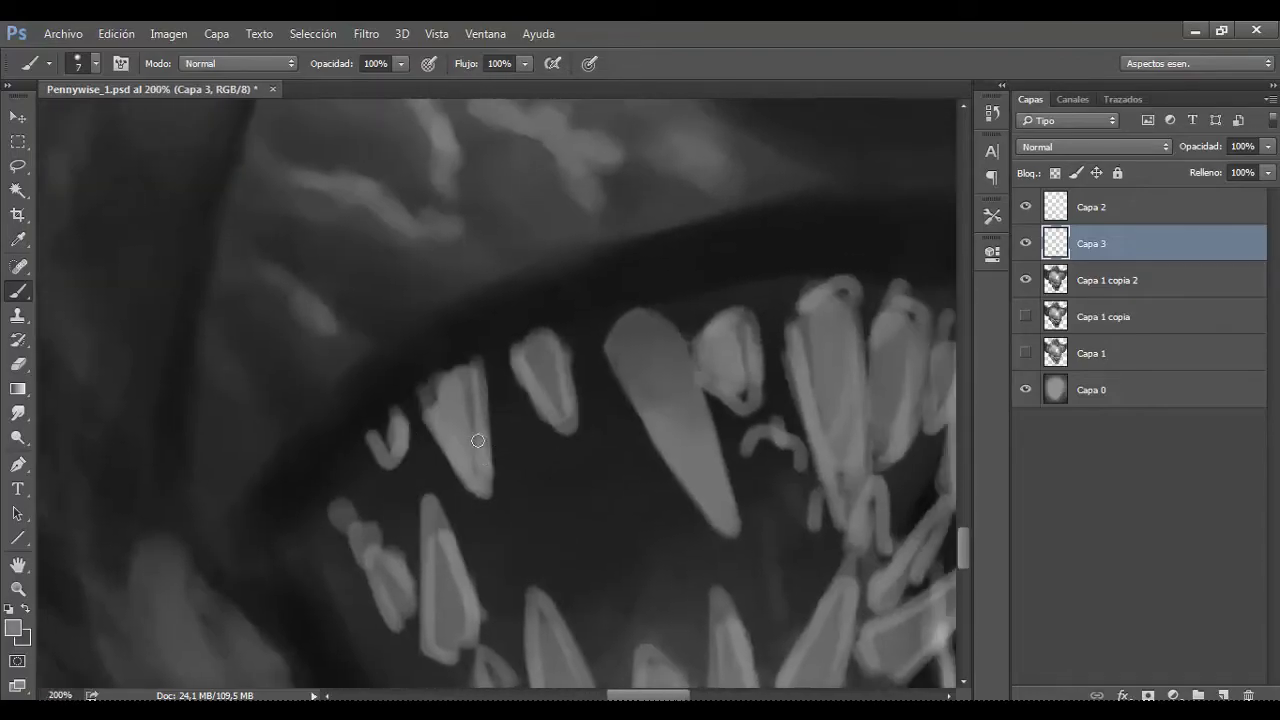
pyautogui.press('e')
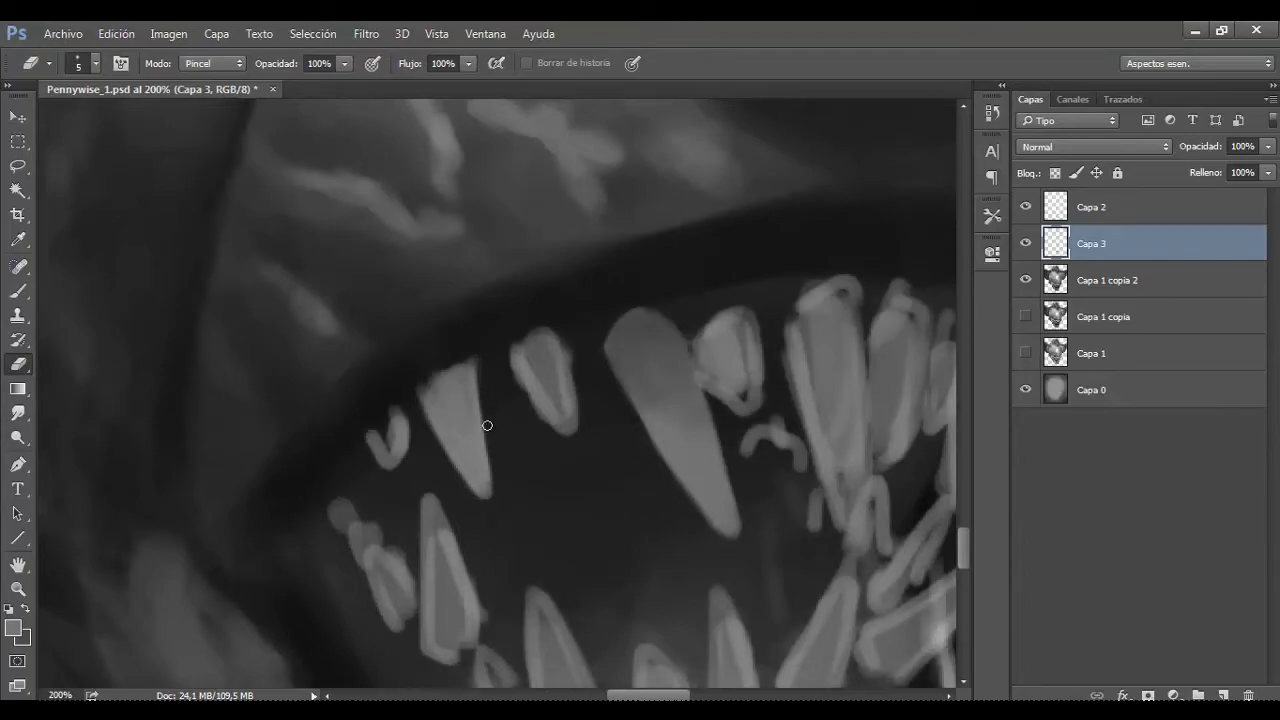
pyautogui.press('b')
pyautogui.scroll(1, 462, 457)
pyautogui.hscroll(1, 462, 457)
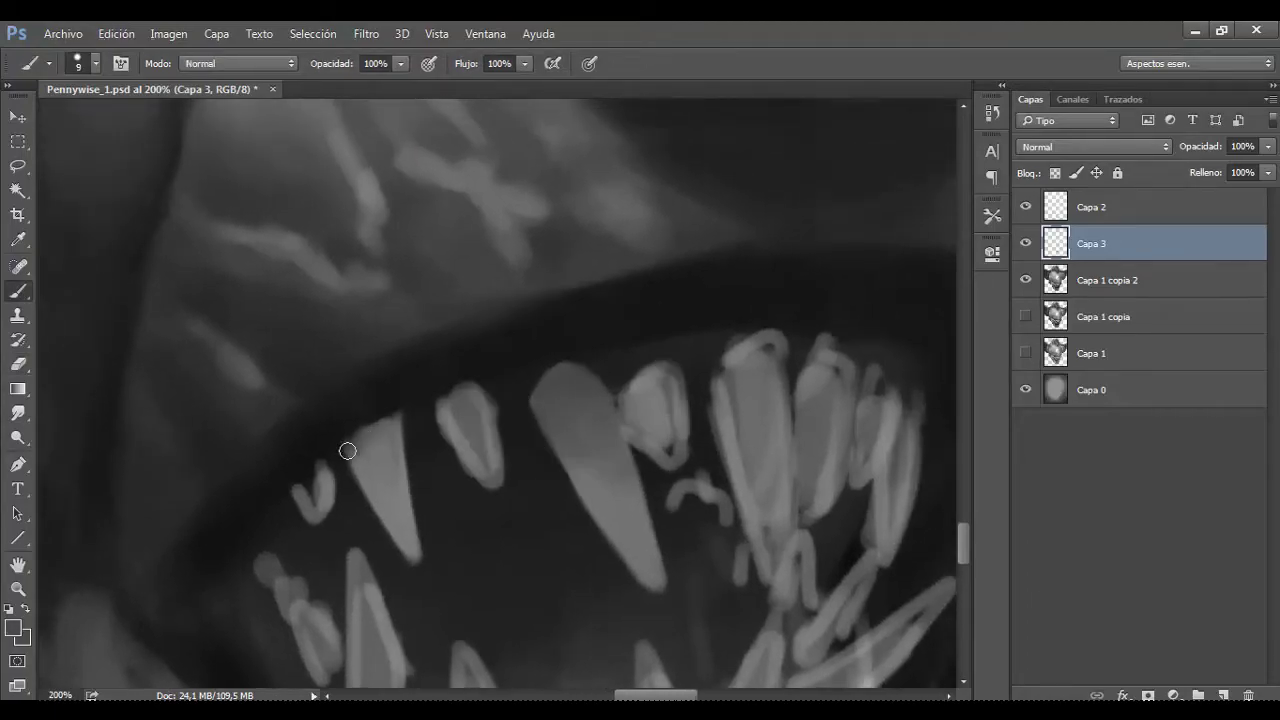
pyautogui.press(']')
pyautogui.press(']')
pyautogui.press(']')
pyautogui.press('[')
pyautogui.moveTo(310, 472); pyautogui.dragTo(326, 495)
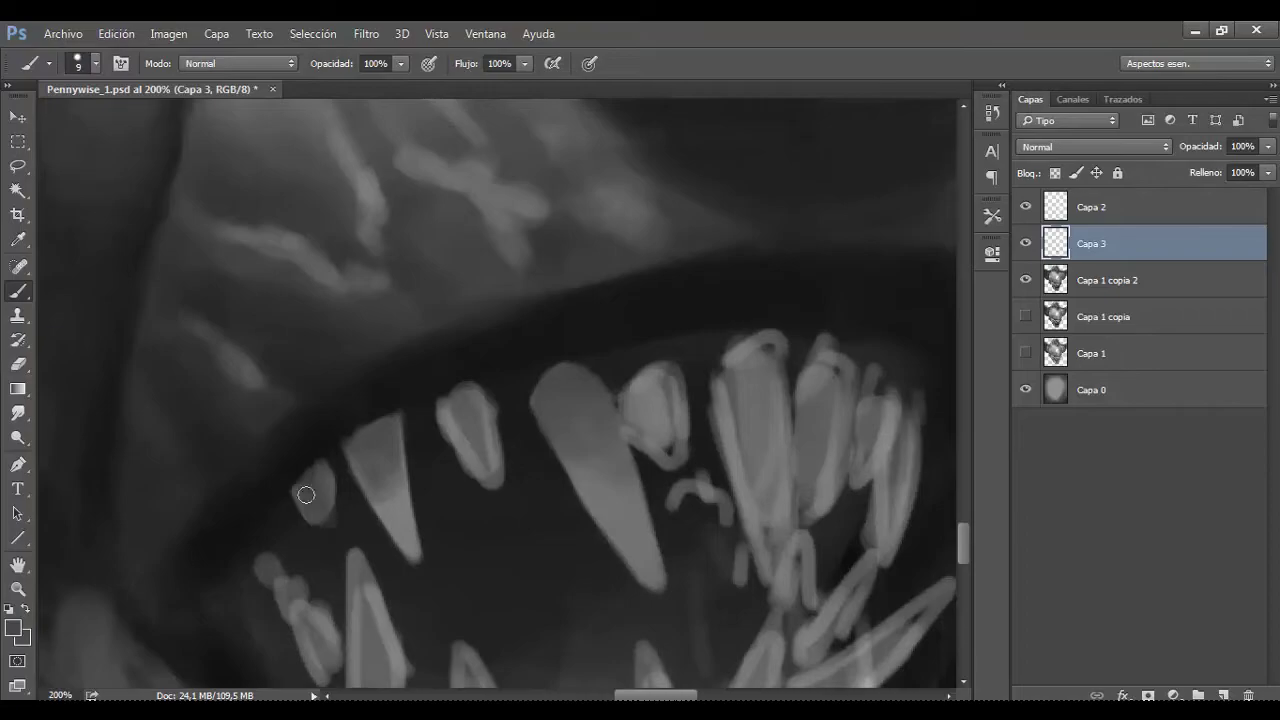
pyautogui.moveTo(490, 495); pyautogui.dragTo(468, 425)
# Step: Lighten an upper tooth and the small upper-left tooth with light grey strokes
pyautogui.press('e')
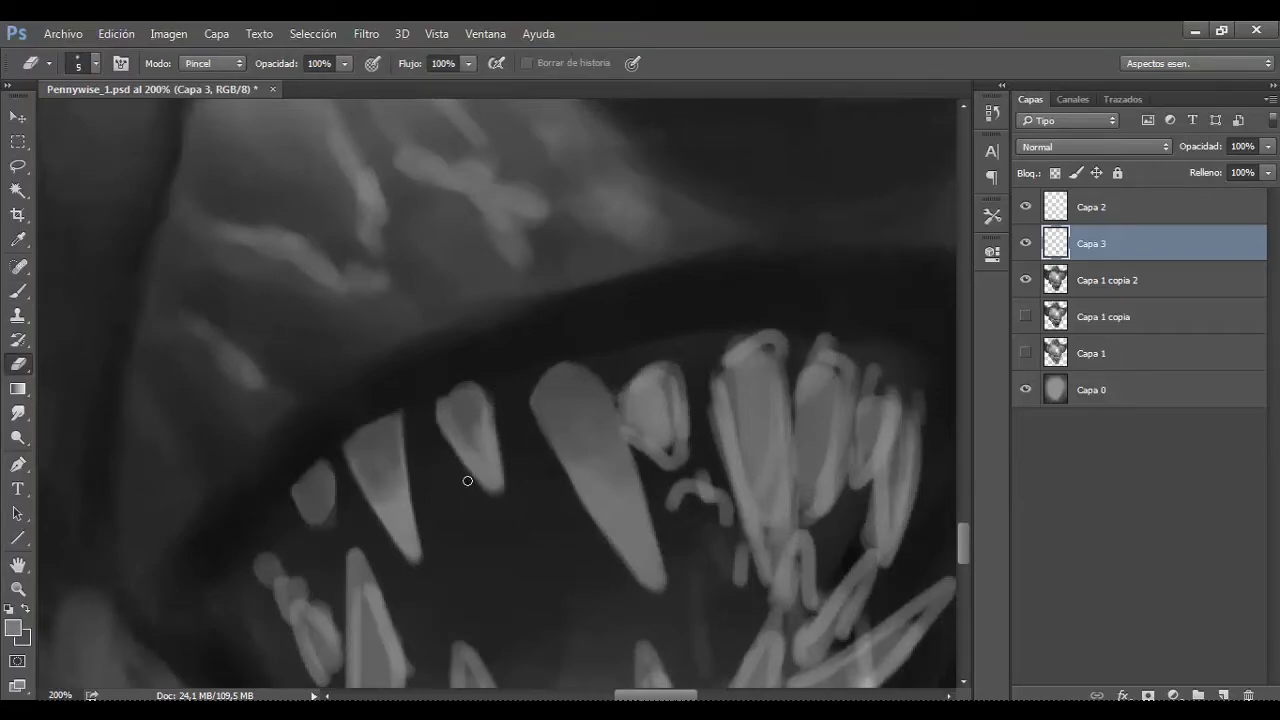
pyautogui.hotkey('ctrl', '-')
pyautogui.press('b')
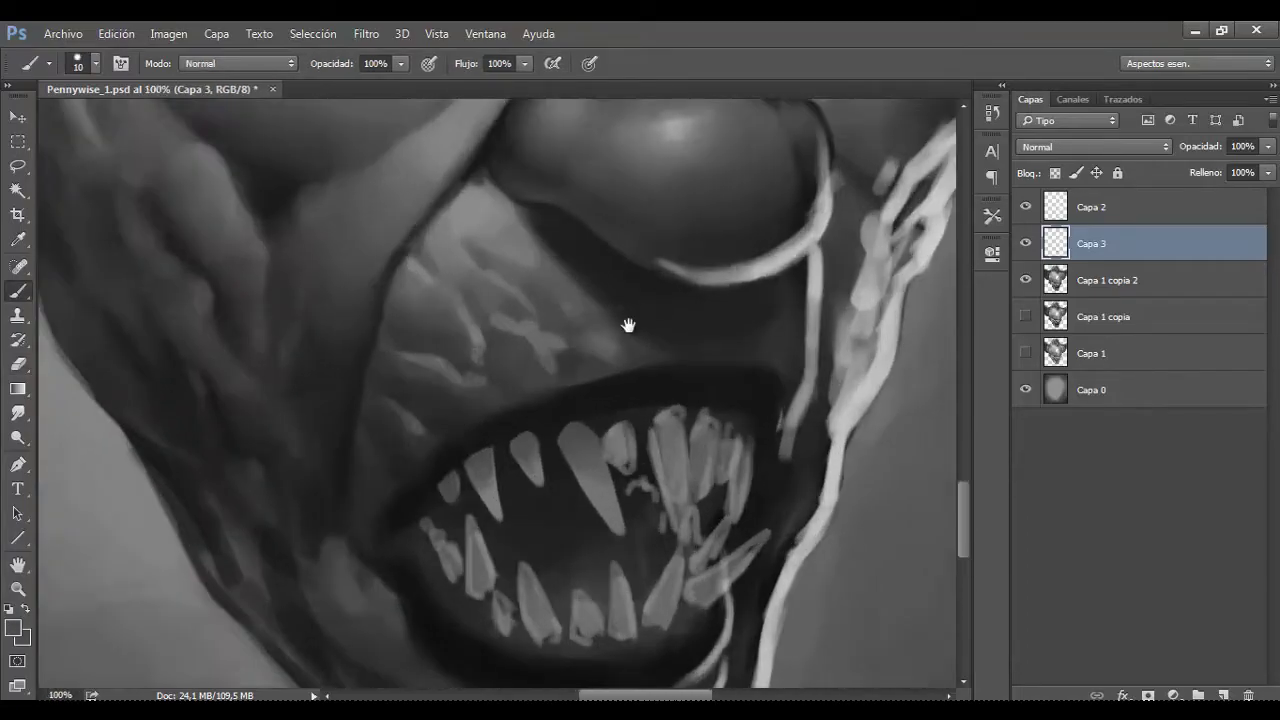
pyautogui.hotkey('ctrl', '+')
pyautogui.press(']')
pyautogui.moveTo(470, 330)
pyautogui.mouseDown()
pyautogui.moveTo(420, 363)
pyautogui.moveTo(465, 425)
pyautogui.mouseUp()
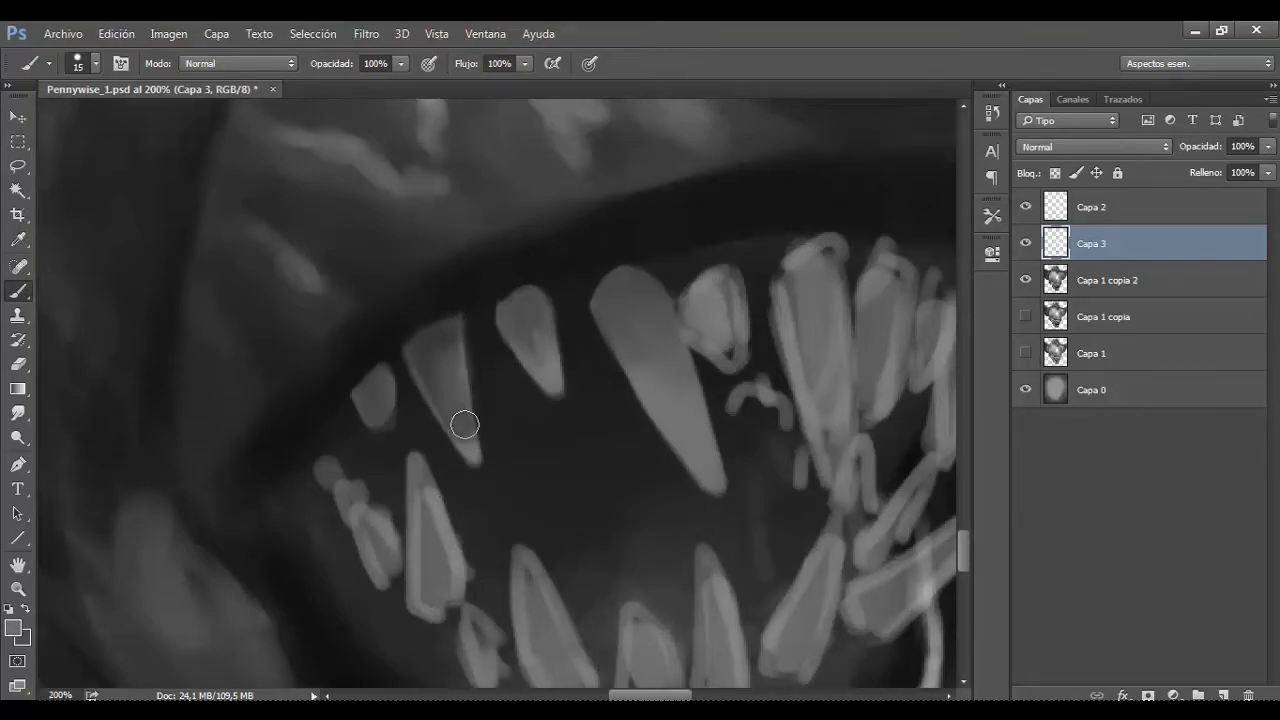
pyautogui.press('[')
pyautogui.moveTo(430, 345); pyautogui.dragTo(460, 411)
# Step: Sample greys from the painting and fill another tooth's body with grey strokes
pyautogui.press('e')
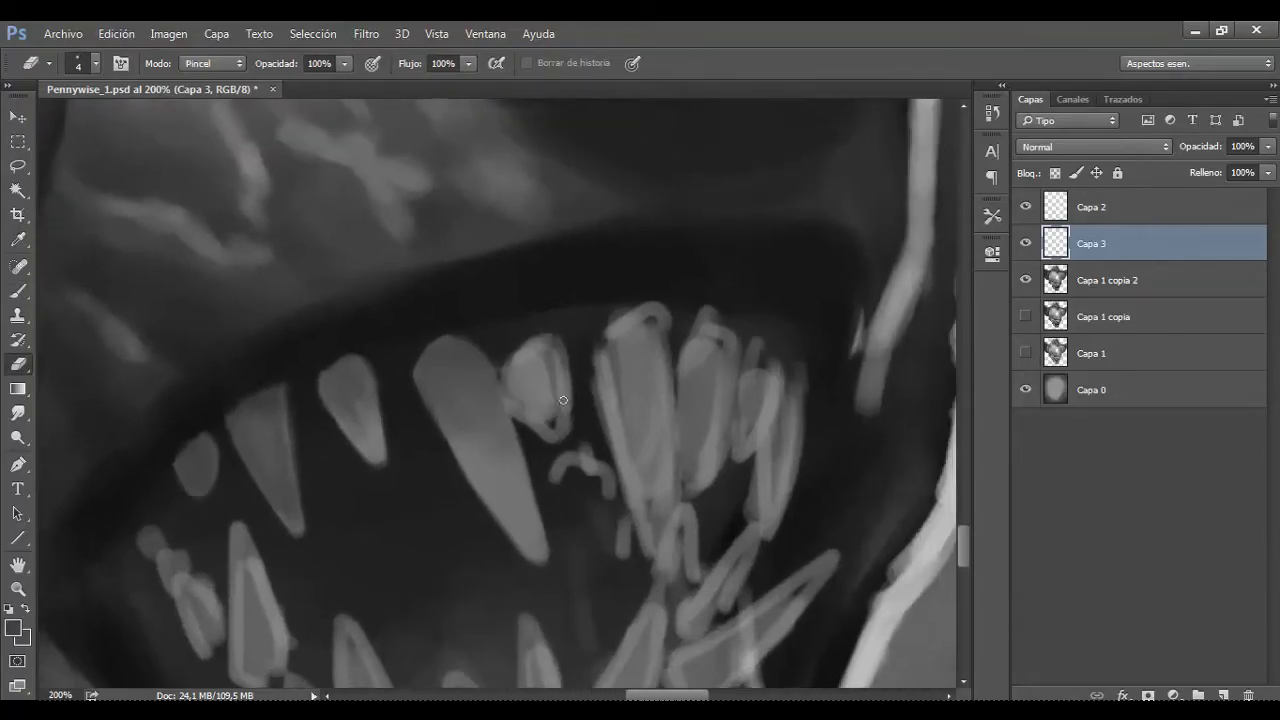
pyautogui.press('b')
pyautogui.moveTo(543, 349)
pyautogui.mouseDown()
pyautogui.moveTo(478, 432)
pyautogui.moveTo(445, 428)
pyautogui.mouseUp()
pyautogui.keyDown('alt'); pyautogui.click(555, 388); pyautogui.keyUp('alt')
pyautogui.press(']')
pyautogui.press(']')
pyautogui.press(']')
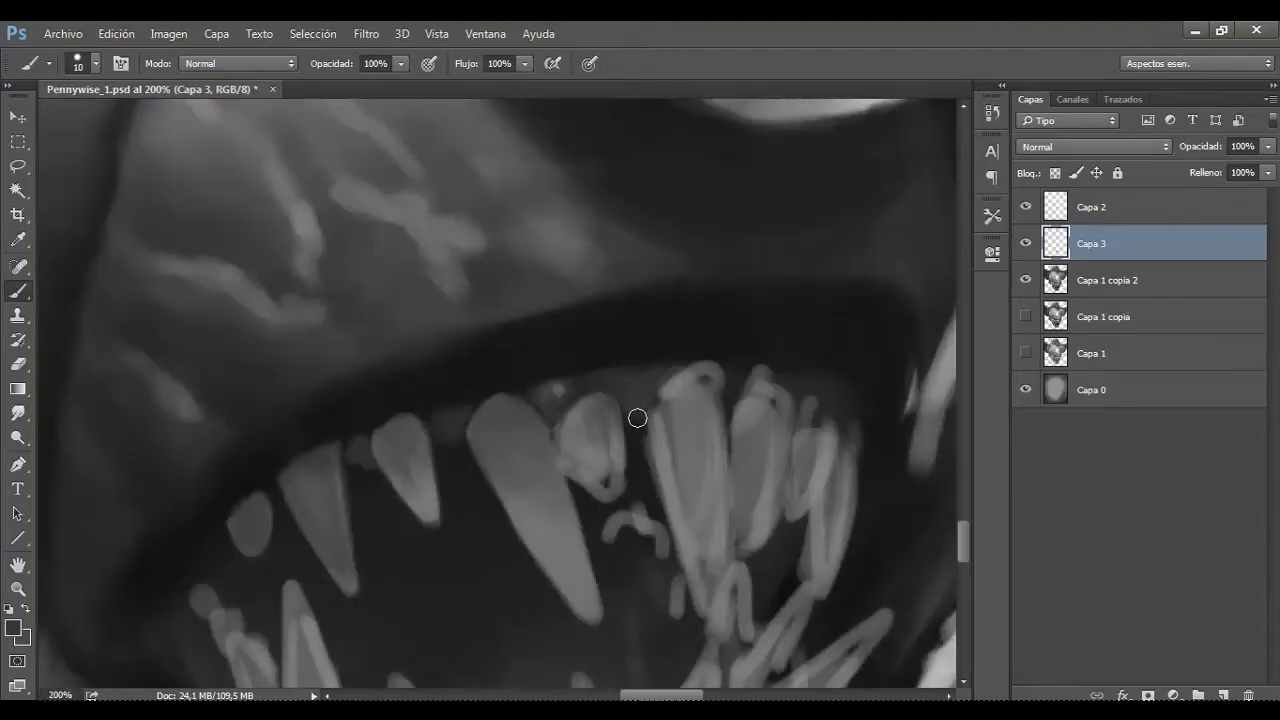
pyautogui.keyDown('alt'); pyautogui.click(688, 374); pyautogui.keyUp('alt')
pyautogui.moveTo(680, 385)
pyautogui.mouseDown()
pyautogui.moveTo(706, 397)
pyautogui.moveTo(657, 451)
pyautogui.moveTo(659, 370)
pyautogui.moveTo(686, 400)
pyautogui.mouseUp()
pyautogui.press(']')
pyautogui.keyDown('alt'); pyautogui.click(686, 430); pyautogui.keyUp('alt')
pyautogui.moveTo(694, 449); pyautogui.dragTo(691, 342)
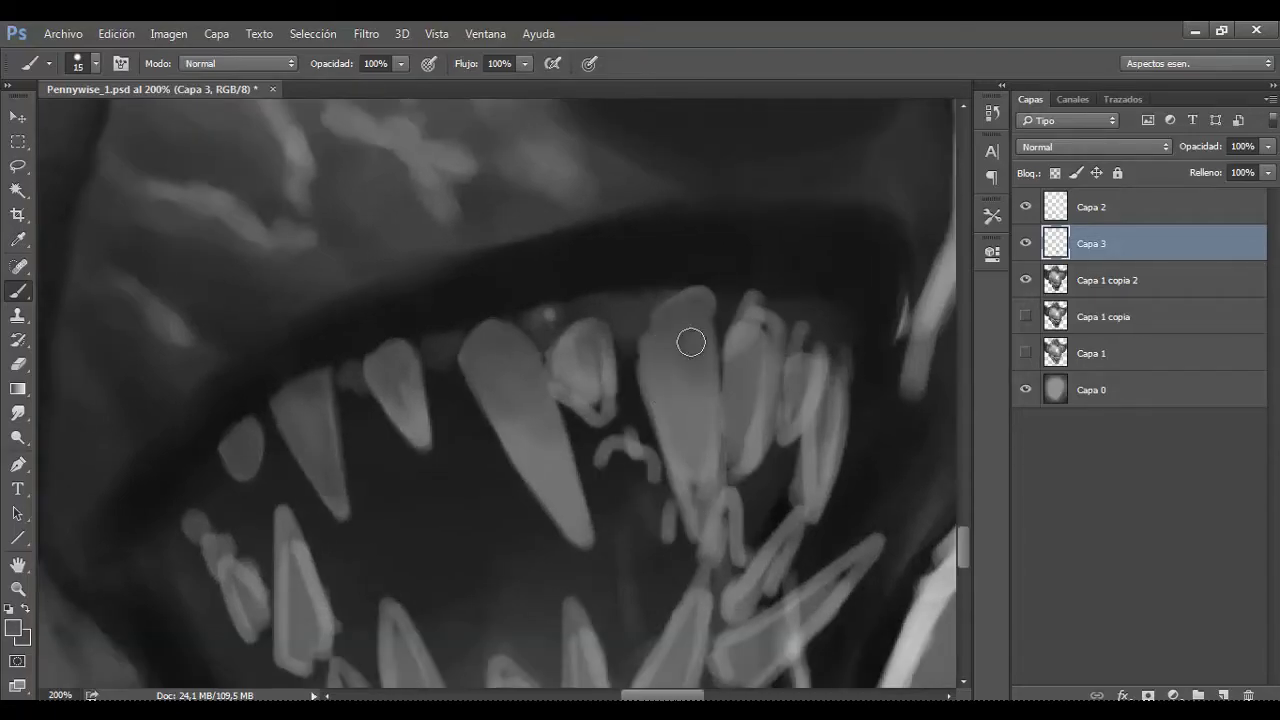
pyautogui.press('[')
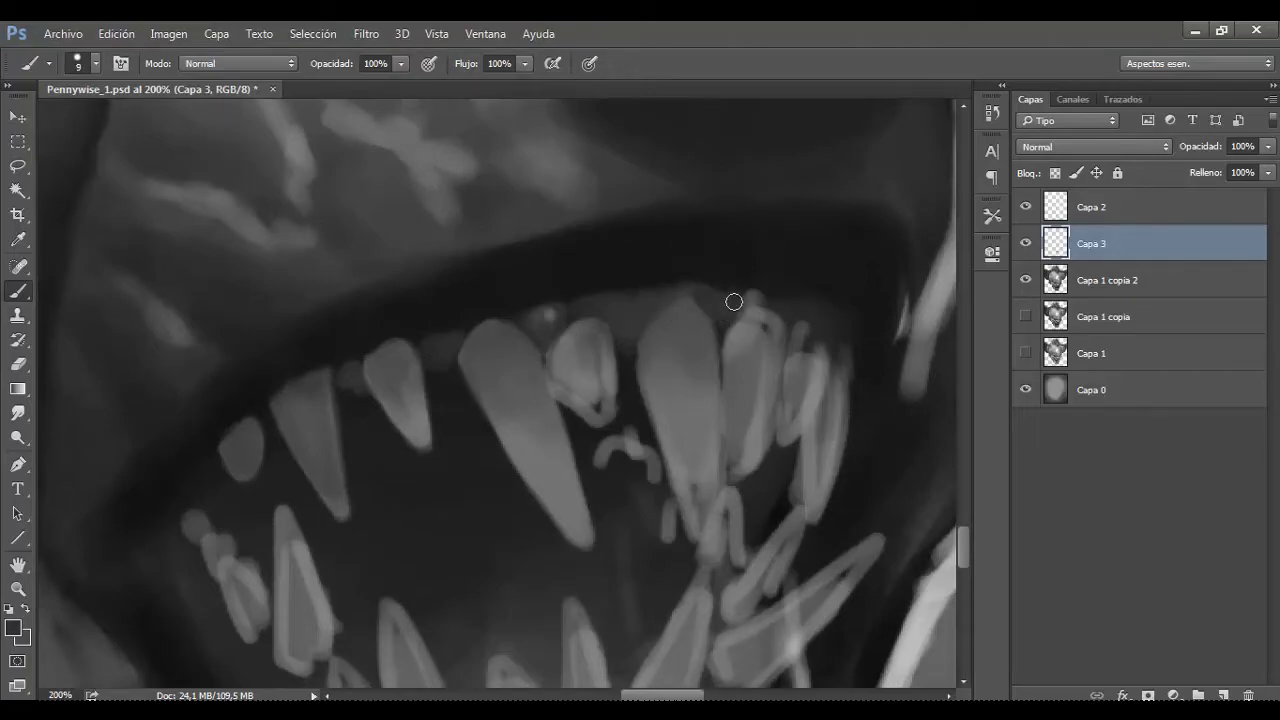
# Step: Zoom out to check the face, then zoom back in on the other side of the teeth
pyautogui.hotkey('ctrl', '-')
pyautogui.hotkey('ctrl', '-')
pyautogui.hotkey('ctrl', '-')
pyautogui.hotkey('ctrl', '-')
pyautogui.moveTo(510, 354); pyautogui.dragTo(524, 366)
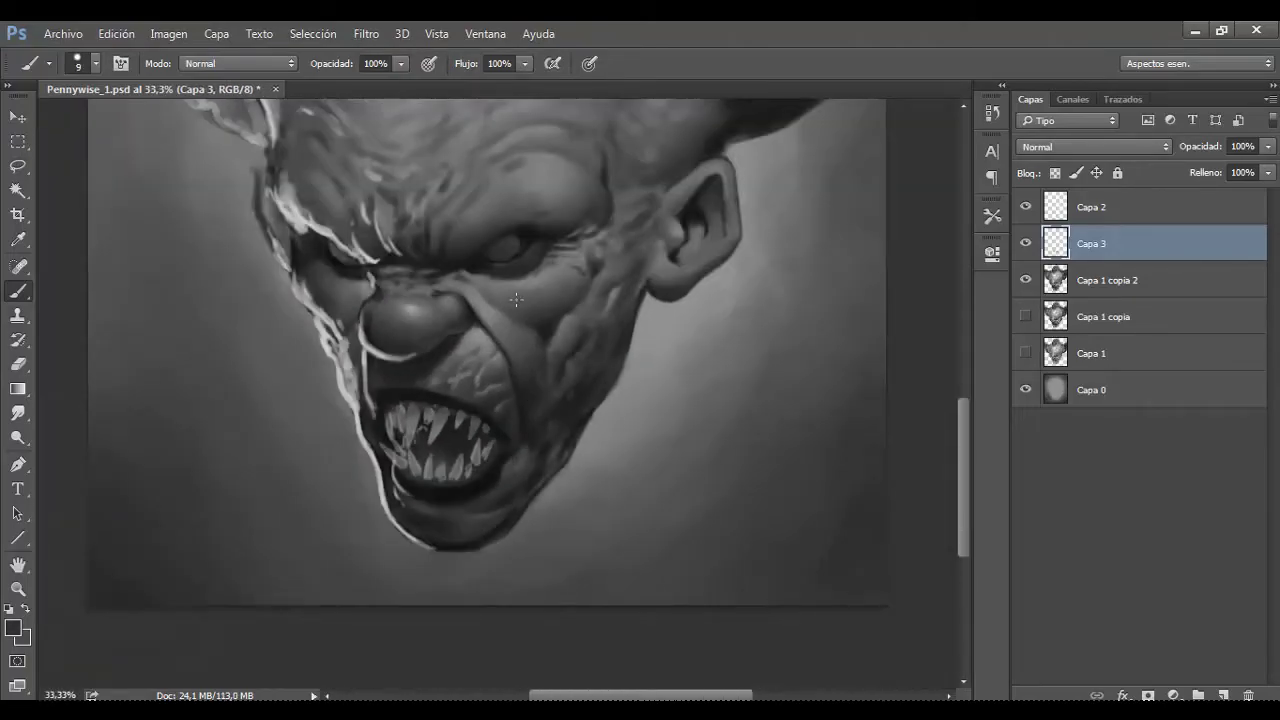
pyautogui.hotkey('ctrl', '+')
pyautogui.hotkey('ctrl', '+')
pyautogui.hotkey('ctrl', '+')
pyautogui.hotkey('ctrl', '+')
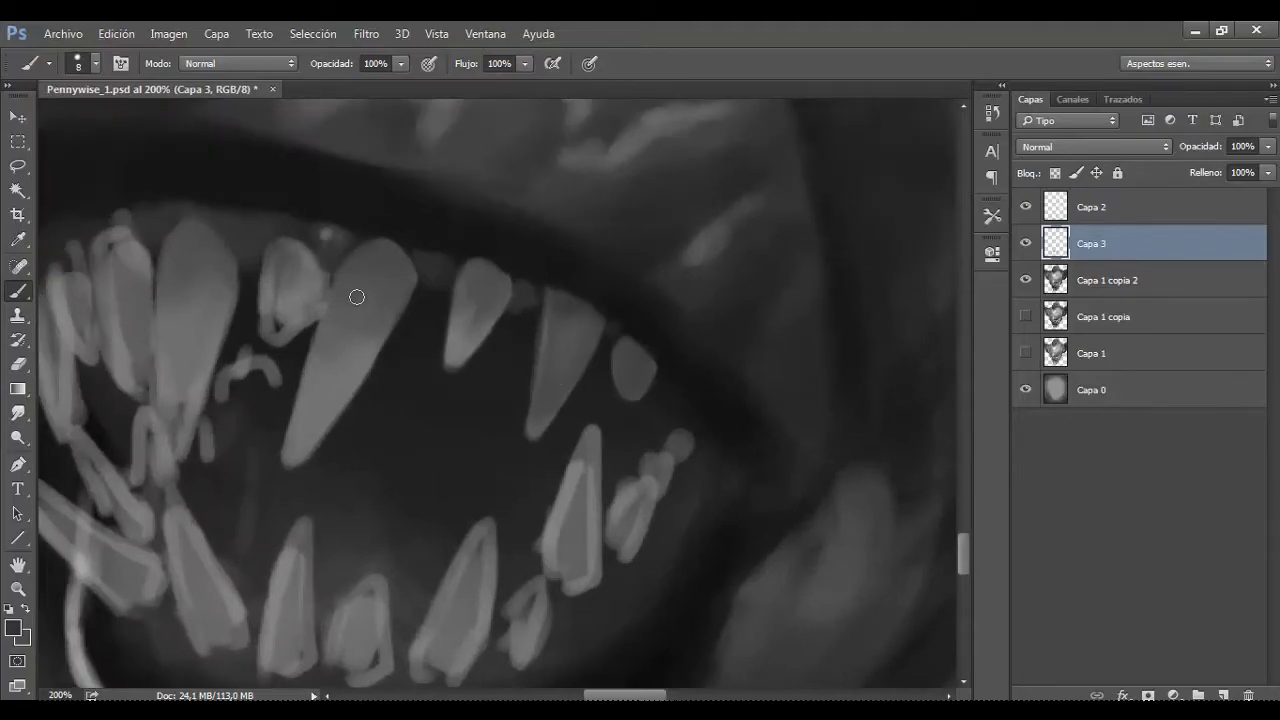
pyautogui.moveTo(312, 281); pyautogui.dragTo(466, 286)
pyautogui.press(']')
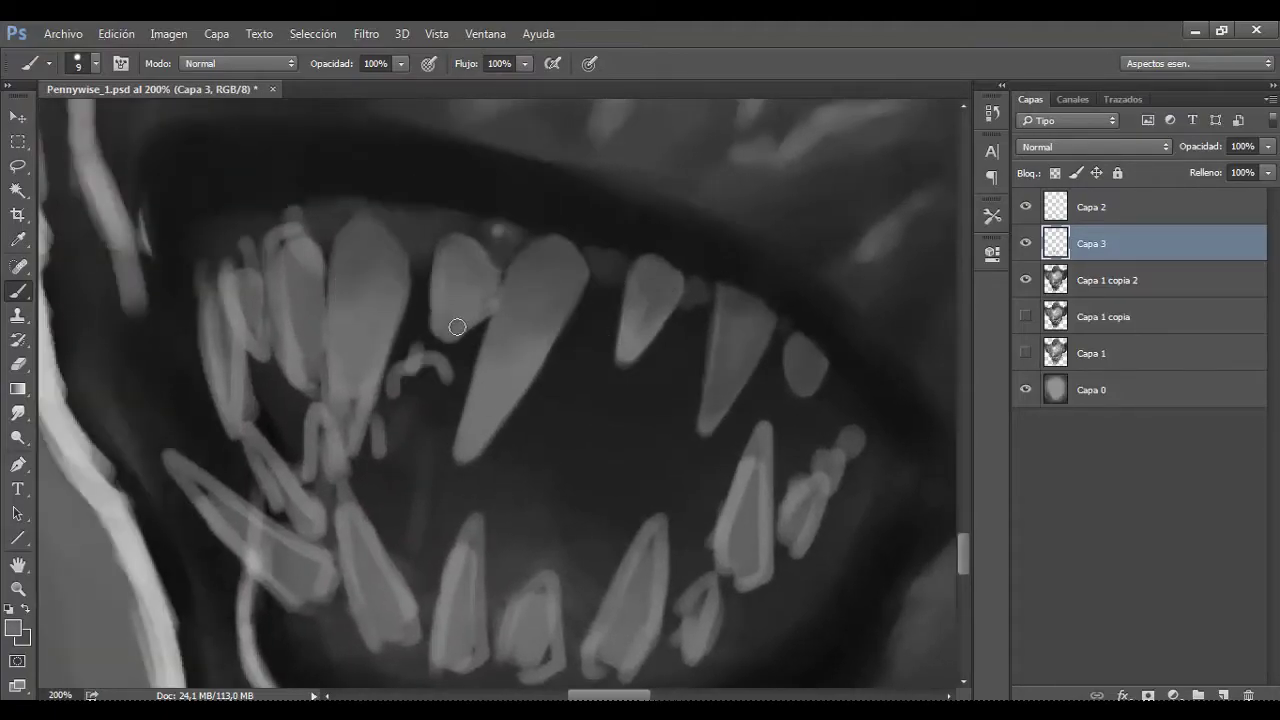
pyautogui.press('e')
pyautogui.press('b')
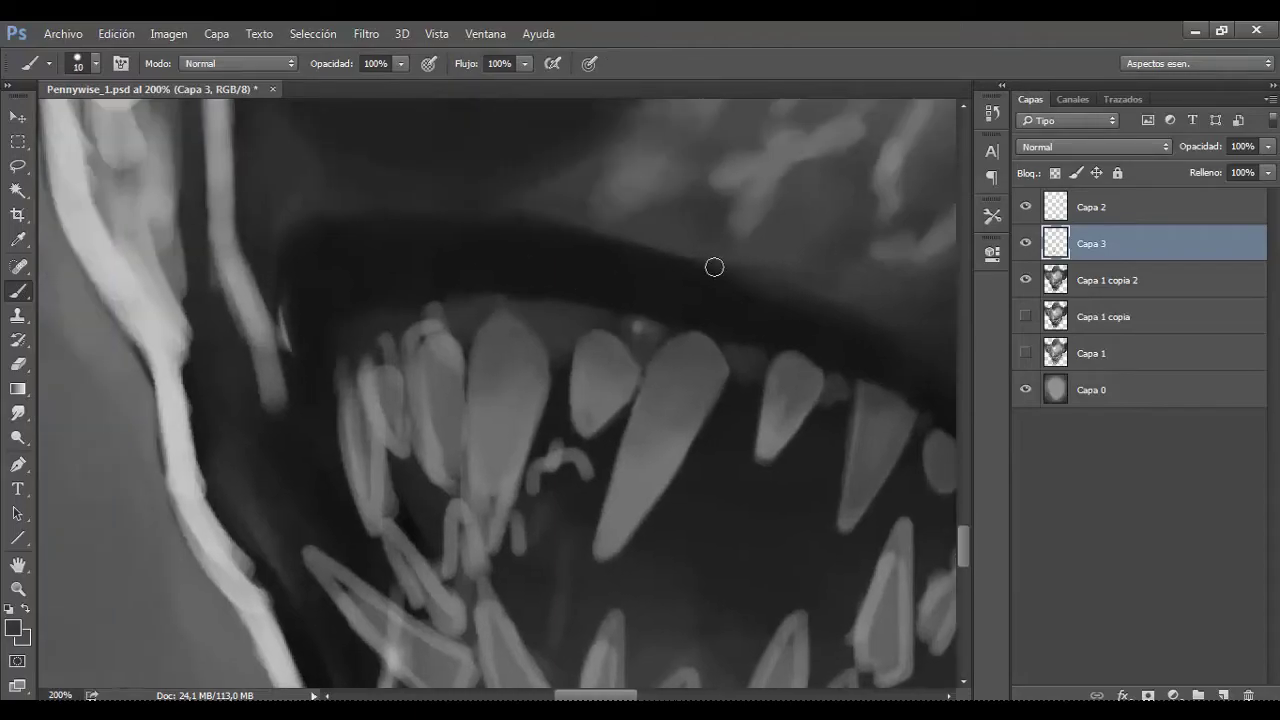
pyautogui.moveTo(429, 233); pyautogui.dragTo(557, 310)
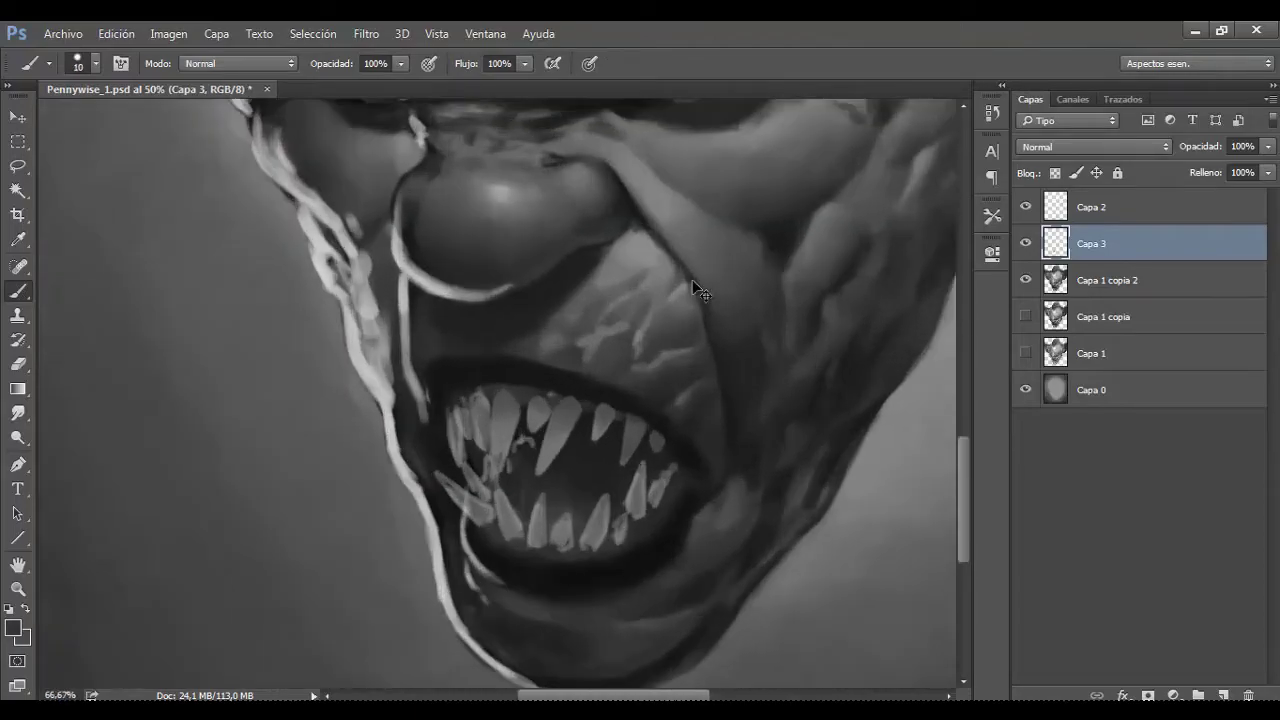
# Step: Pick a new painting colour and darken the gap beside the right tooth
pyautogui.press(']')
pyautogui.scroll(-1, 656, 410)
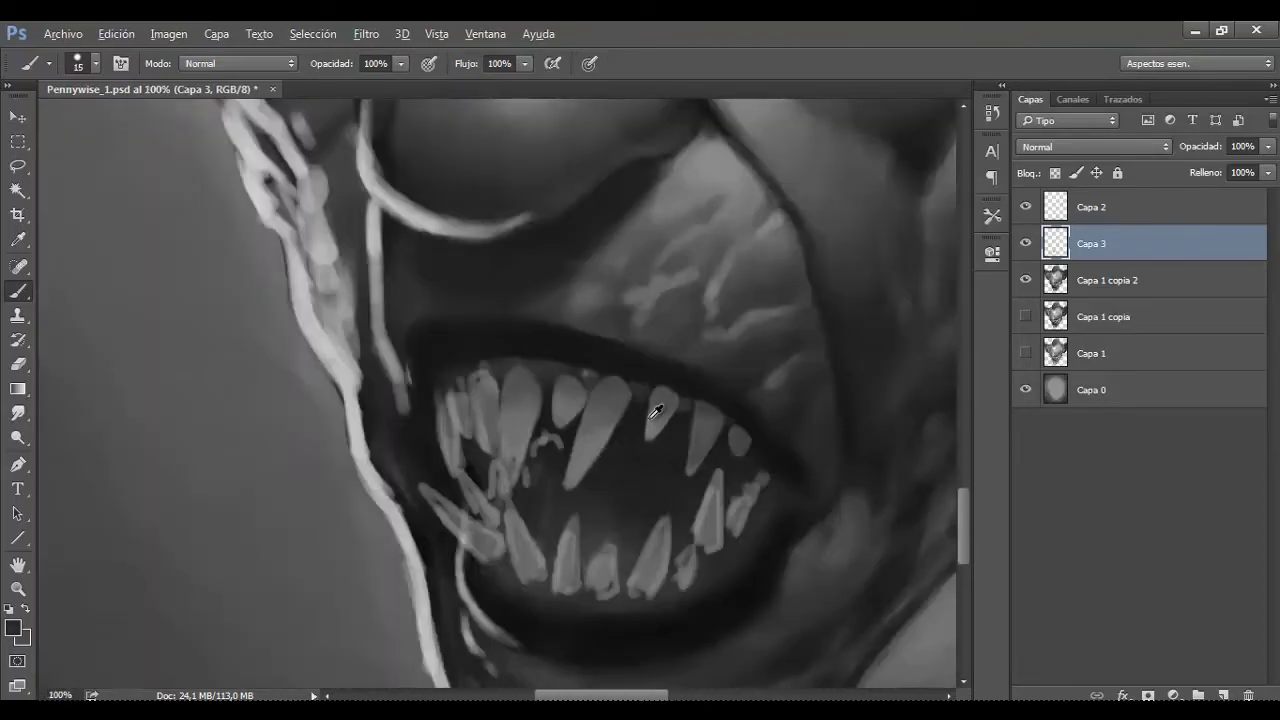
pyautogui.click(12, 627)
pyautogui.click(229, 543)
pyautogui.press('Return')
pyautogui.scroll(1, 691, 429)
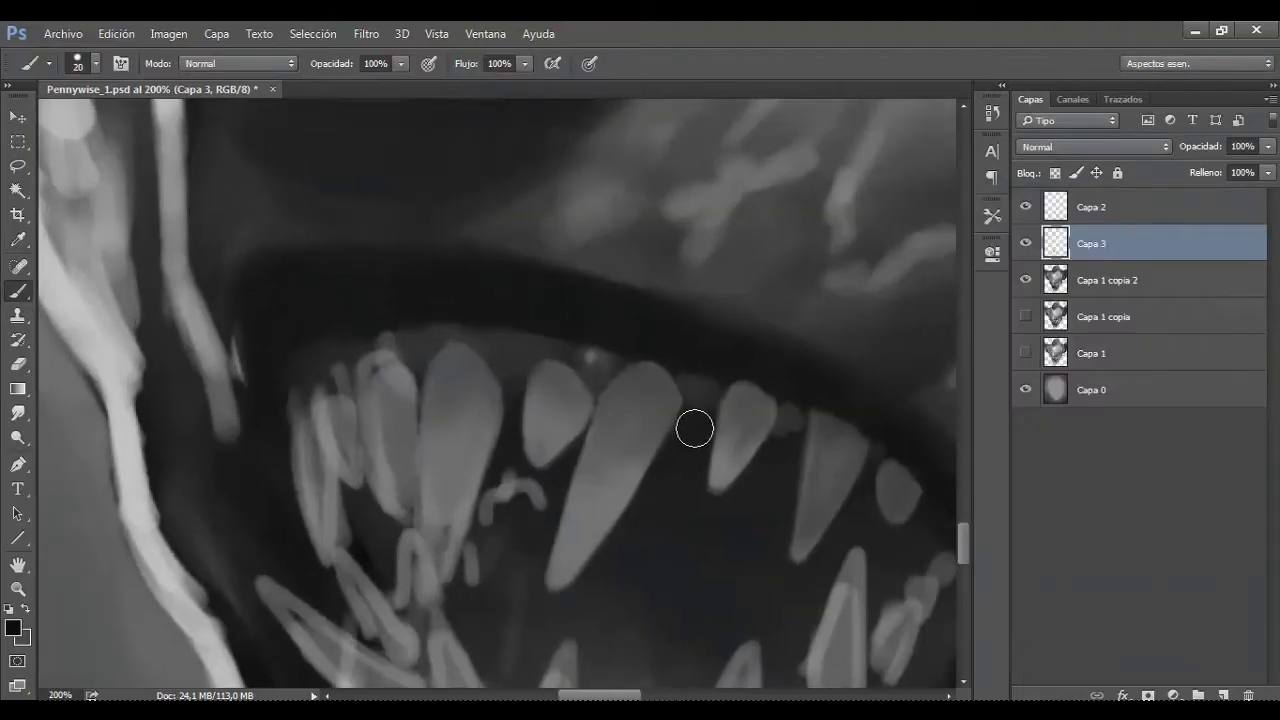
pyautogui.moveTo(780, 470); pyautogui.dragTo(778, 498)
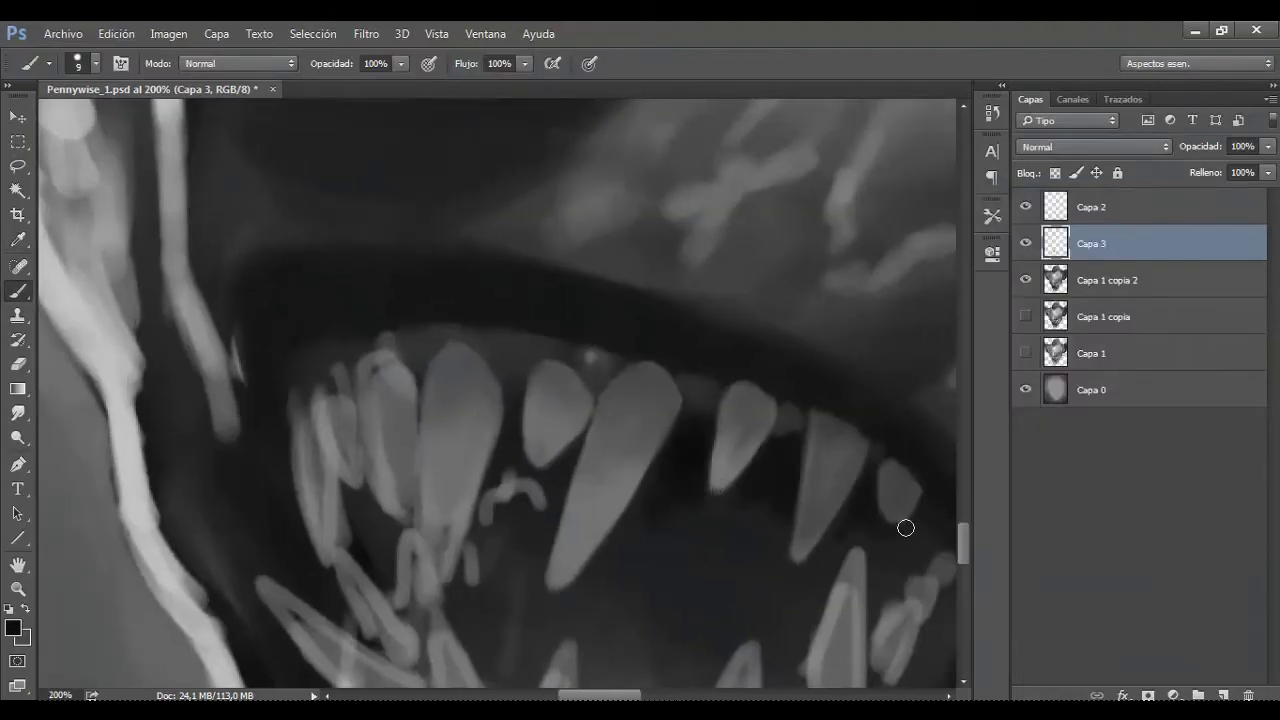
# Step: Sample a darker colour from the mouth and paint the outlined lower tooth solid
pyautogui.scroll(-2, 515, 410)
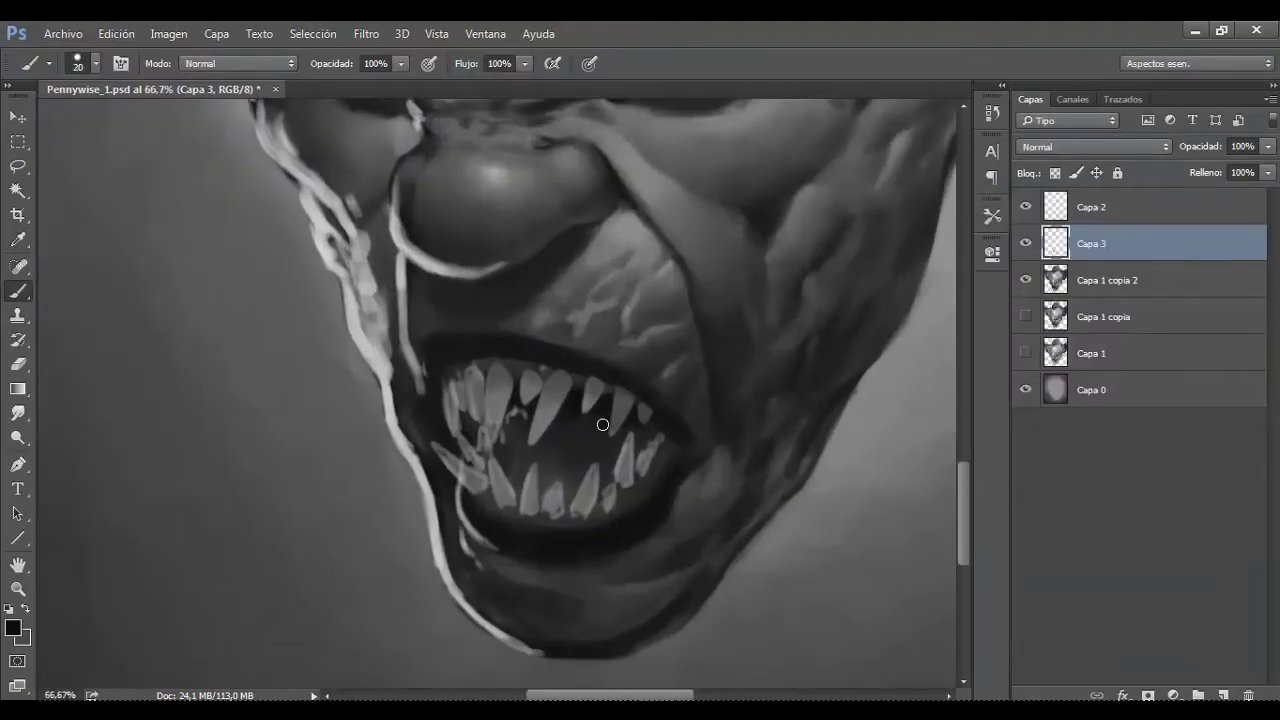
pyautogui.scroll(-2, 600, 420)
pyautogui.scroll(-1, 600, 420)
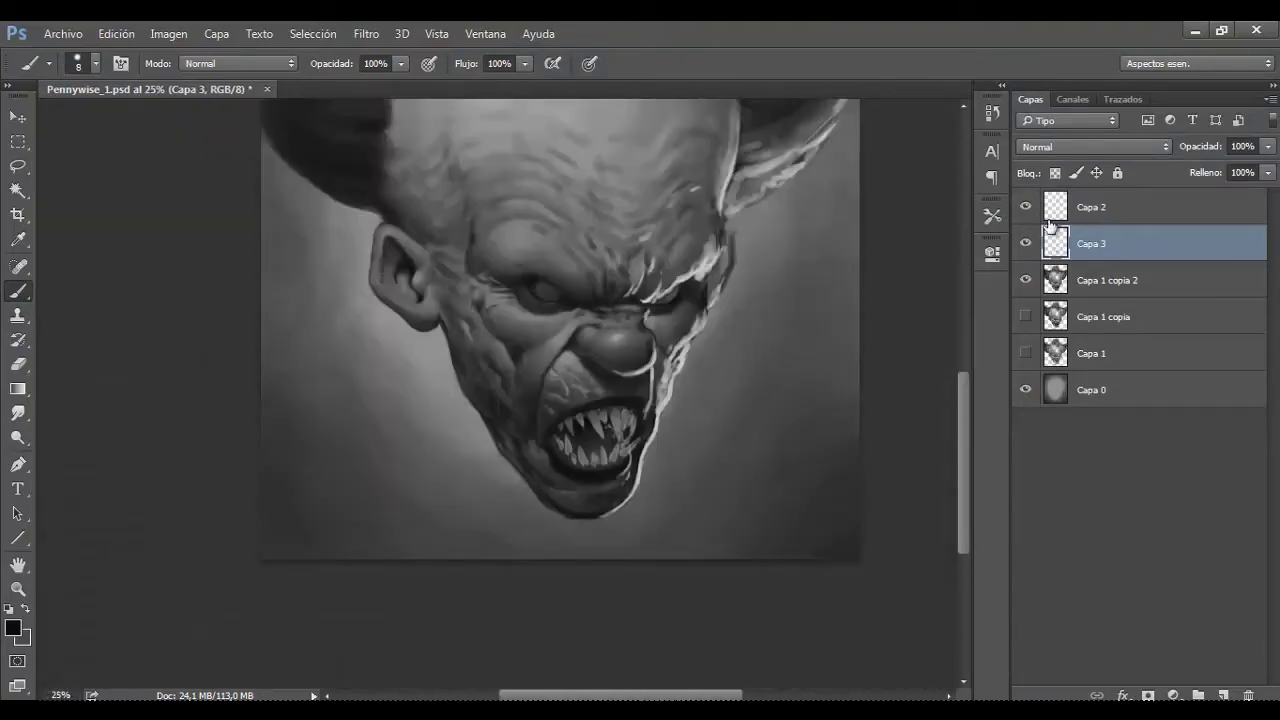
pyautogui.scroll(1, 776, 370)
pyautogui.scroll(-1, 776, 370)
pyautogui.scroll(-1, 700, 420)
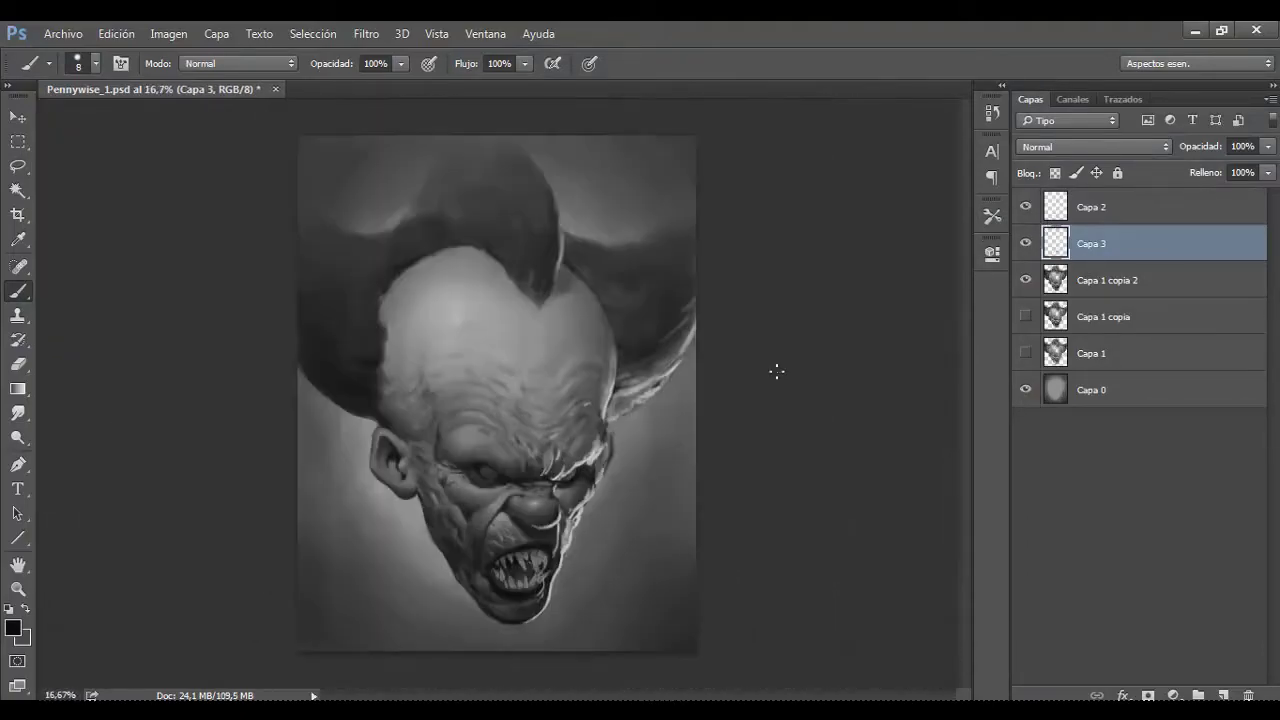
pyautogui.scroll(2, 604, 510)
pyautogui.scroll(-2, 664, 466)
pyautogui.scroll(4, 654, 469)
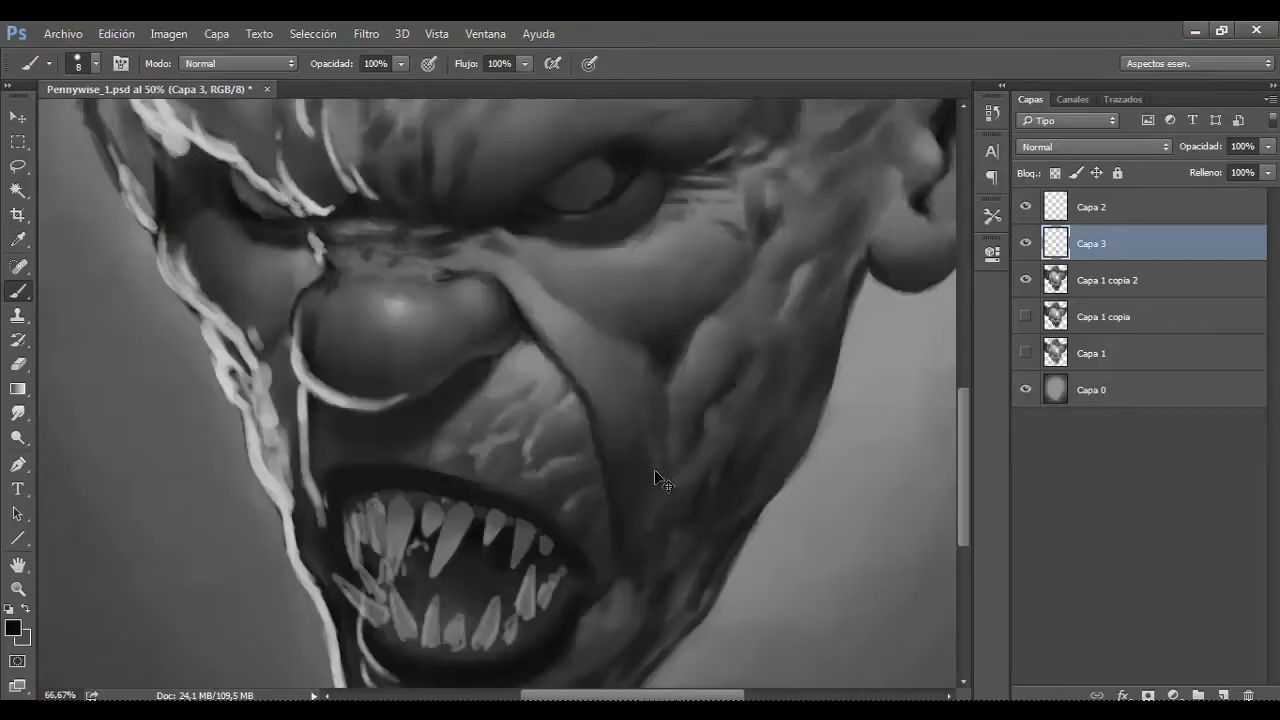
pyautogui.scroll(2, 600, 440)
pyautogui.keyDown('alt'); pyautogui.click(508, 405); pyautogui.keyUp('alt')
pyautogui.press('[')
pyautogui.moveTo(543, 438); pyautogui.dragTo(433, 353)
pyautogui.moveTo(475, 499)
pyautogui.mouseDown()
pyautogui.moveTo(471, 520)
pyautogui.moveTo(445, 387)
pyautogui.moveTo(450, 540)
pyautogui.mouseUp()
# Step: Thin the lower tooth's edges and fill the small lower-left tooth with light grey
pyautogui.press('e')
pyautogui.press('b')
pyautogui.press('e')
pyautogui.moveTo(500, 435); pyautogui.dragTo(511, 509)
pyautogui.press('b')
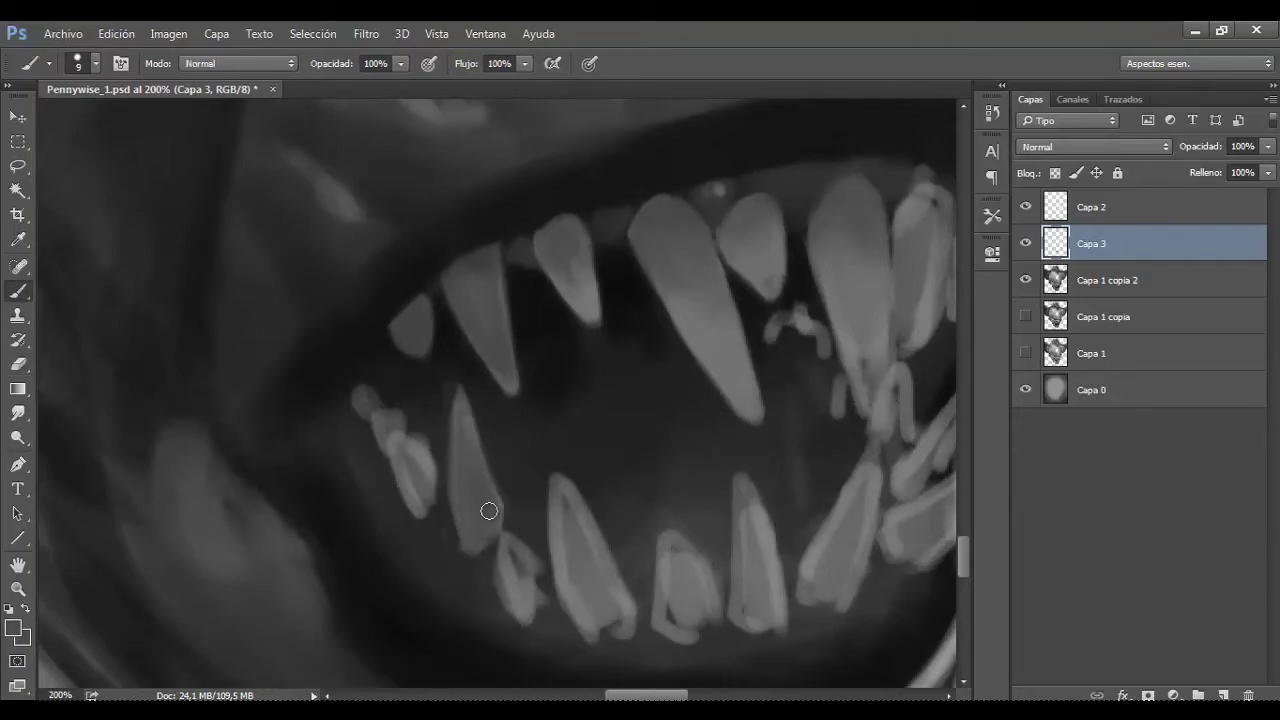
pyautogui.moveTo(397, 457); pyautogui.dragTo(421, 505)
# Step: Add dark shading to the small lower-left tooth and dismiss the history error message
pyautogui.keyDown('alt'); pyautogui.click(442, 479); pyautogui.keyUp('alt')
pyautogui.moveTo(430, 452); pyautogui.dragTo(426, 400)
pyautogui.press('[')
pyautogui.press('[')
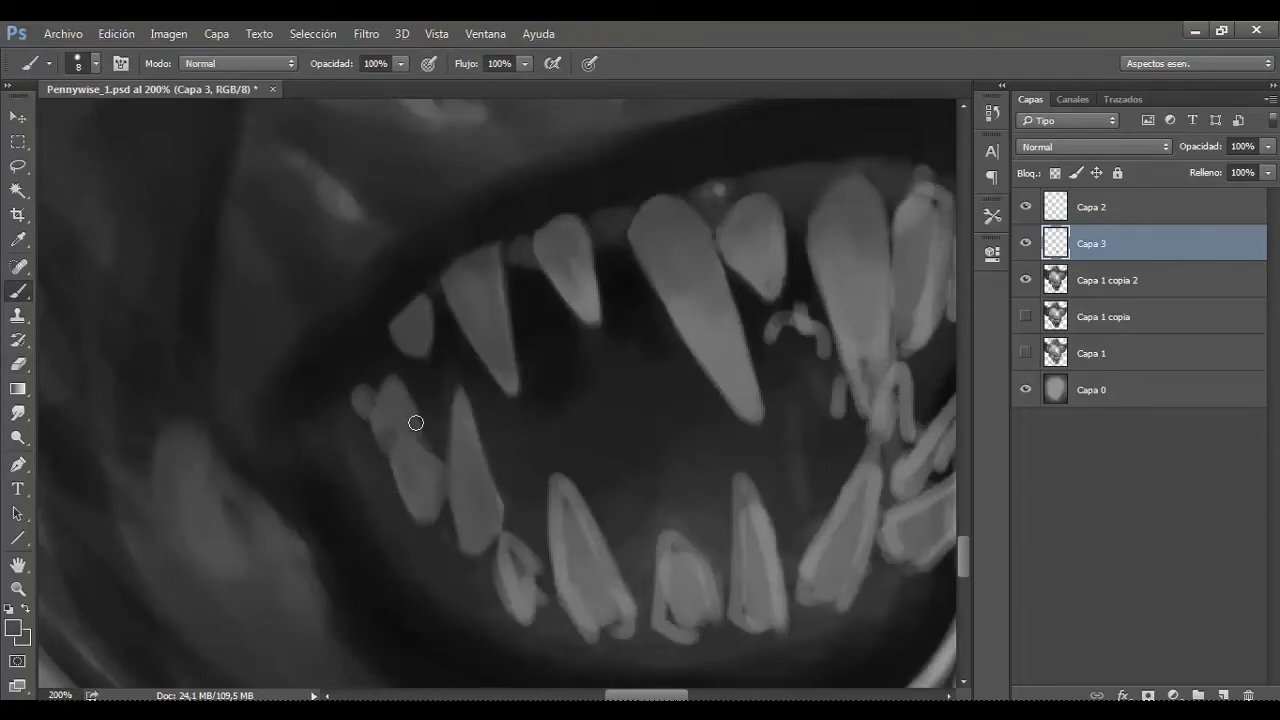
pyautogui.press('y')
pyautogui.click(445, 349)
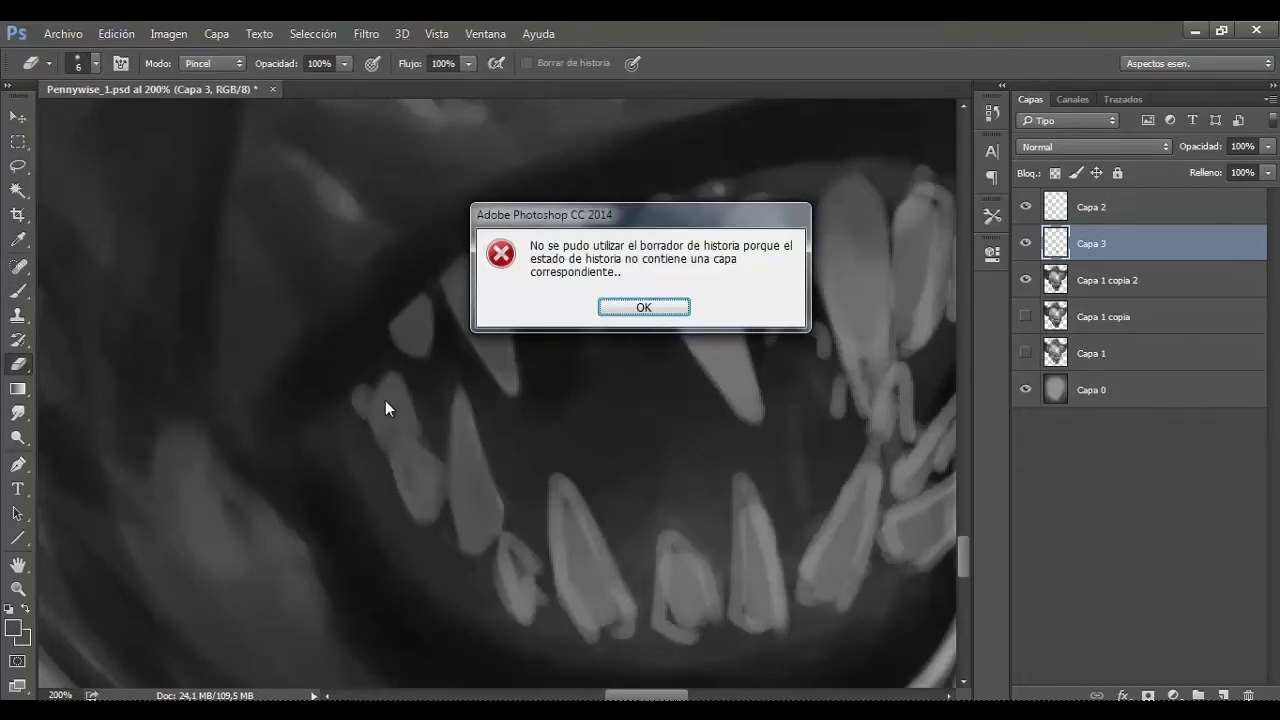
pyautogui.press('Return')
pyautogui.press('b')
pyautogui.press('[')
# Step: Repaint a lower tooth in lighter grey and erase a dark spot on a lower tooth
pyautogui.keyDown('alt'); pyautogui.click(487, 540); pyautogui.keyUp('alt')
pyautogui.press(']')
pyautogui.press(']')
pyautogui.moveTo(505, 530)
pyautogui.mouseDown()
pyautogui.moveTo(525, 575)
pyautogui.moveTo(514, 531)
pyautogui.moveTo(540, 574)
pyautogui.mouseUp()
pyautogui.moveTo(604, 640)
pyautogui.mouseDown()
pyautogui.moveTo(560, 503)
pyautogui.moveTo(640, 606)
pyautogui.moveTo(686, 520)
pyautogui.mouseUp()
pyautogui.press('e')
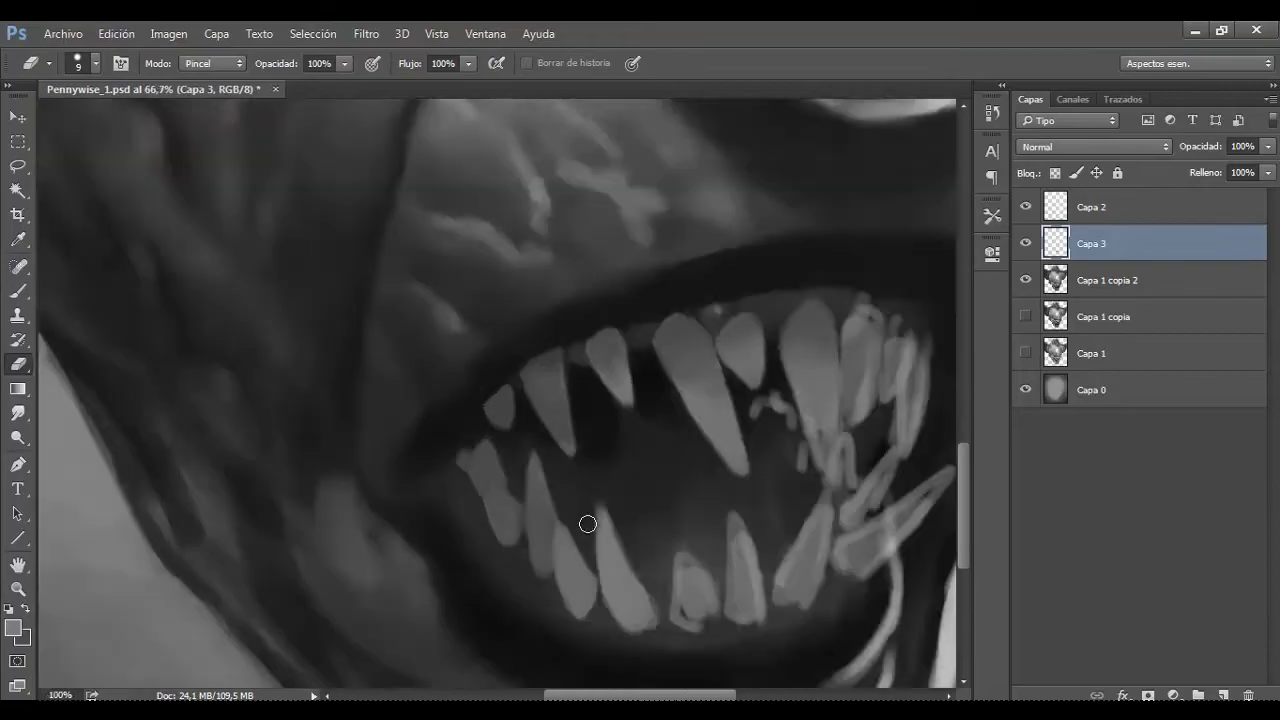
pyautogui.press('b')
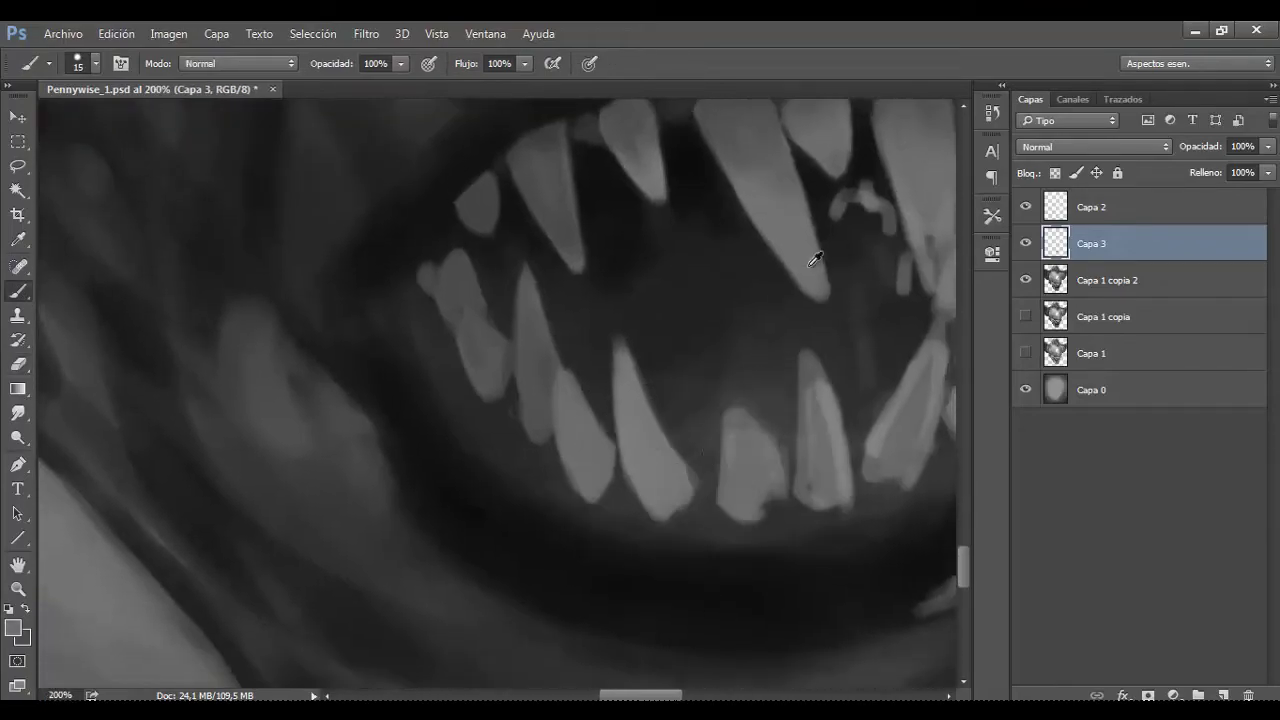
pyautogui.press('e')
pyautogui.moveTo(780, 440); pyautogui.dragTo(787, 473)
pyautogui.press('b')
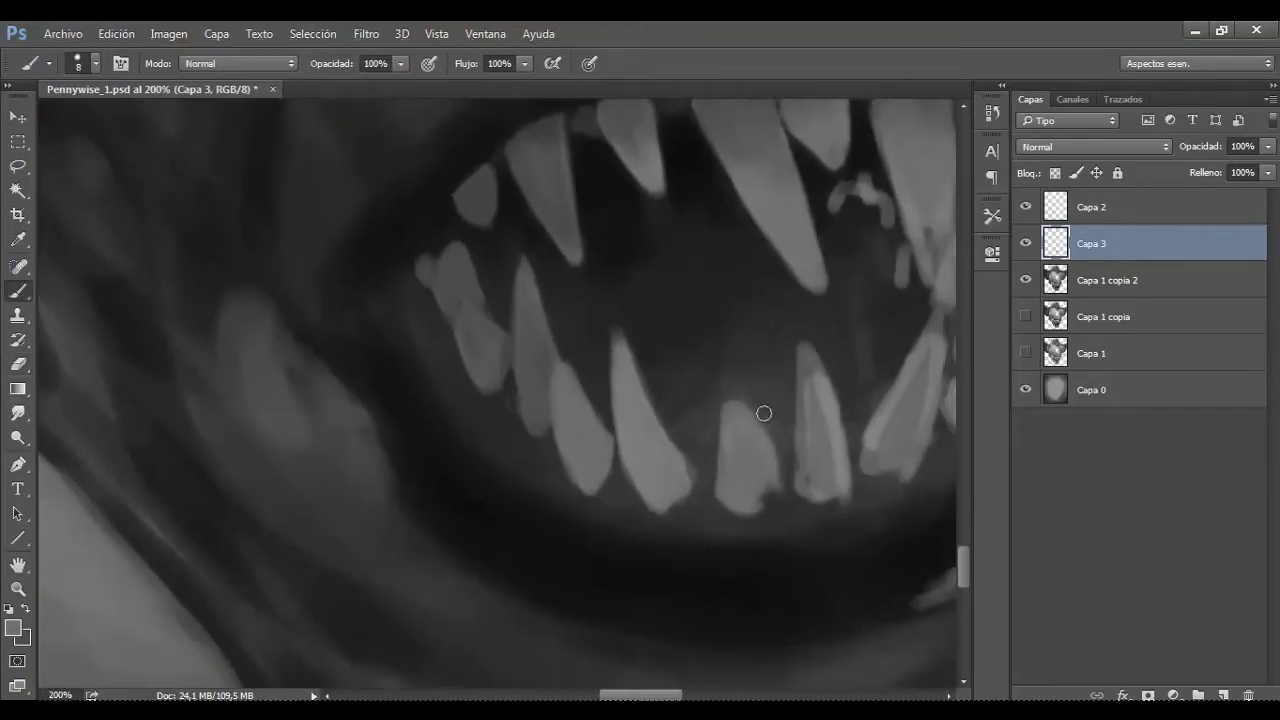
# Step: Fill the gap beside a lower tooth and extend its tip upward in tooth grey
pyautogui.press(']')
pyautogui.click(824, 483)
pyautogui.moveTo(814, 366); pyautogui.dragTo(797, 427)
pyautogui.press('e')
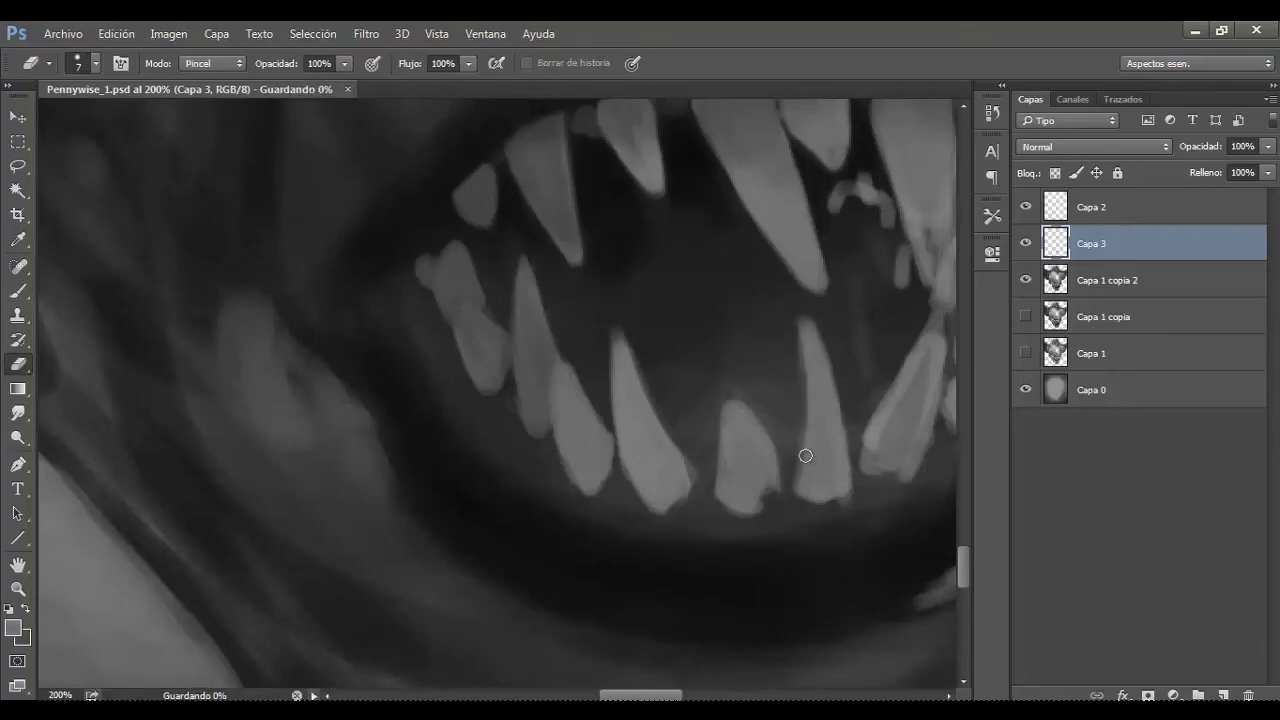
pyautogui.hotkey('ctrl', '-')
pyautogui.hotkey('ctrl', '-')
pyautogui.hotkey('ctrl', '-')
pyautogui.hotkey('ctrl', '+')
pyautogui.press('b')
# Step: Swap to white paint, enlarge the brush and zoom closer on the teeth
pyautogui.scroll(2, 720, 290)
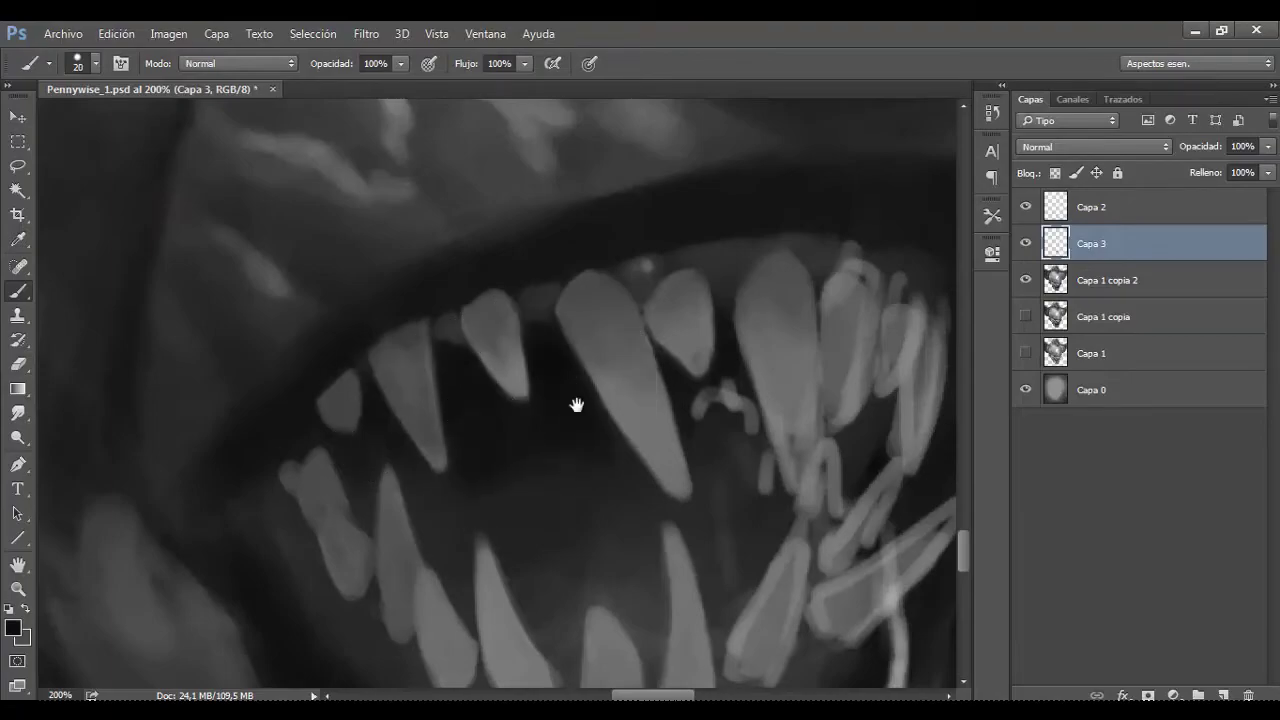
pyautogui.hscroll(3, 565, 410)
pyautogui.press('[')
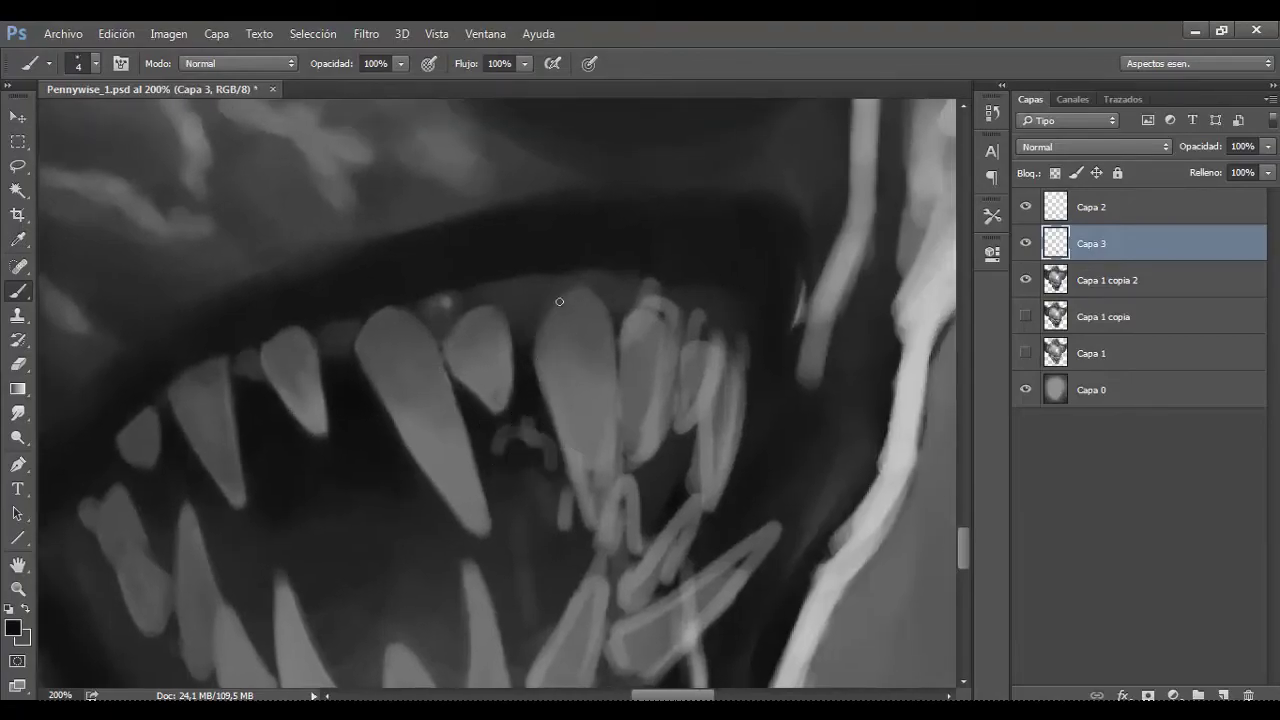
pyautogui.press(']')
pyautogui.press('x')
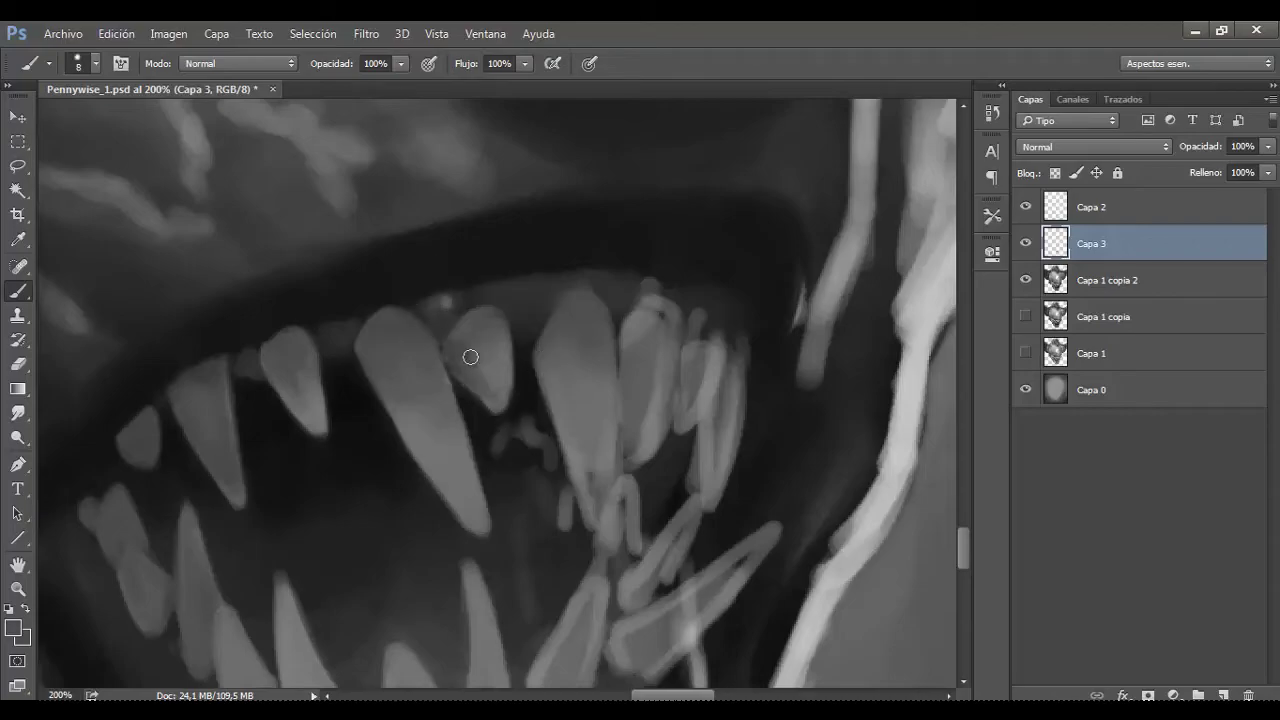
pyautogui.press(']')
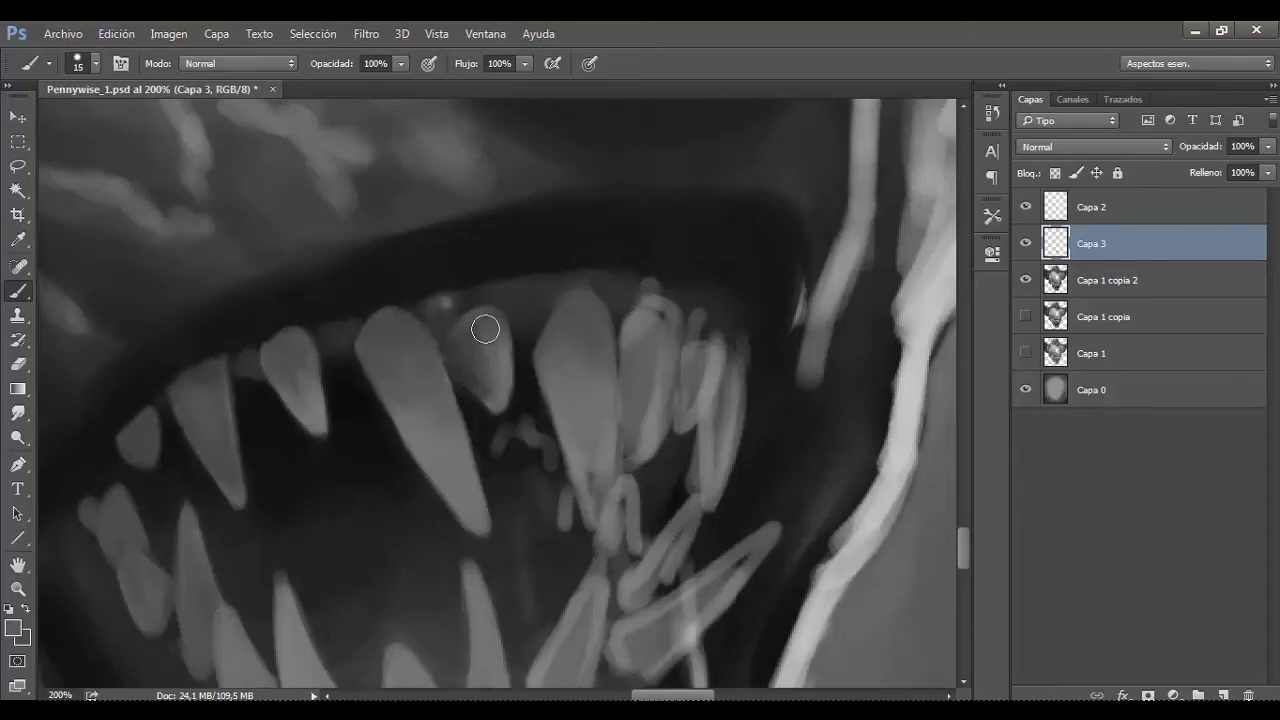
pyautogui.hotkey('ctrl', '+')
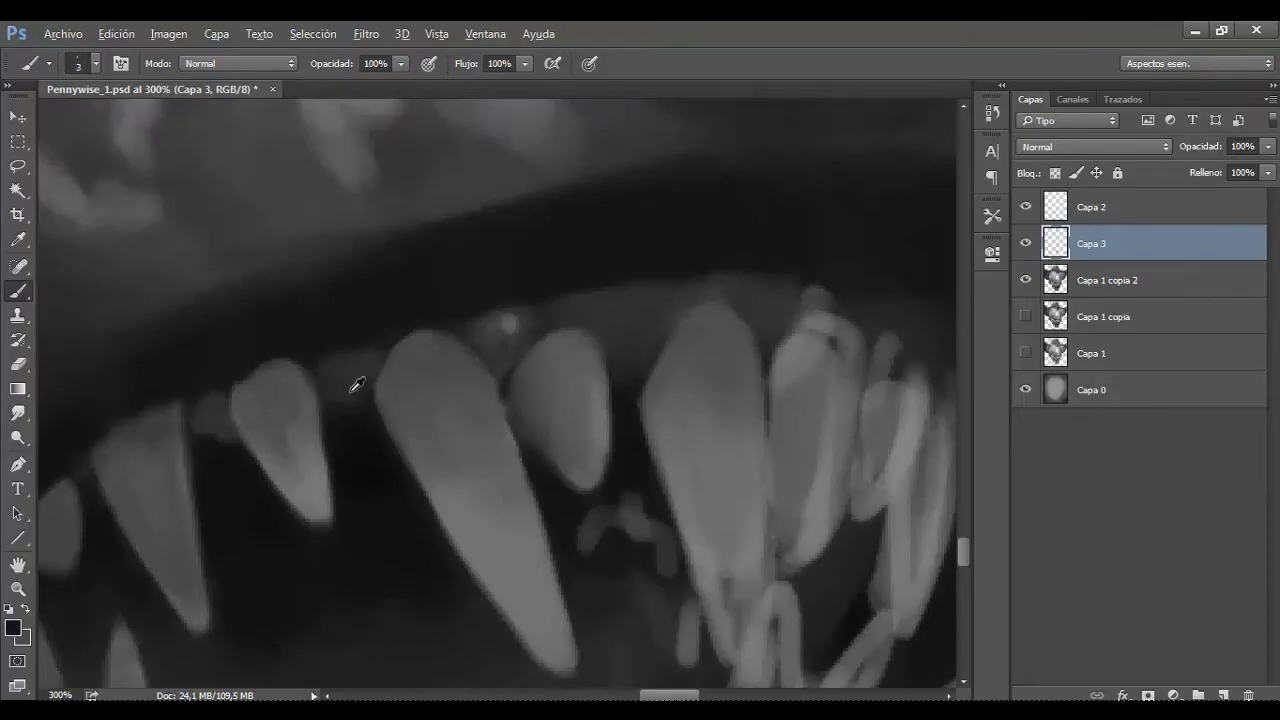
# Step: Sample a dark mouth grey and paint a dark stroke between the upper teeth
pyautogui.press('x')
pyautogui.press(']')
pyautogui.press(']')
pyautogui.press(']')
pyautogui.press('x')
pyautogui.hscroll(5, 782, 363)
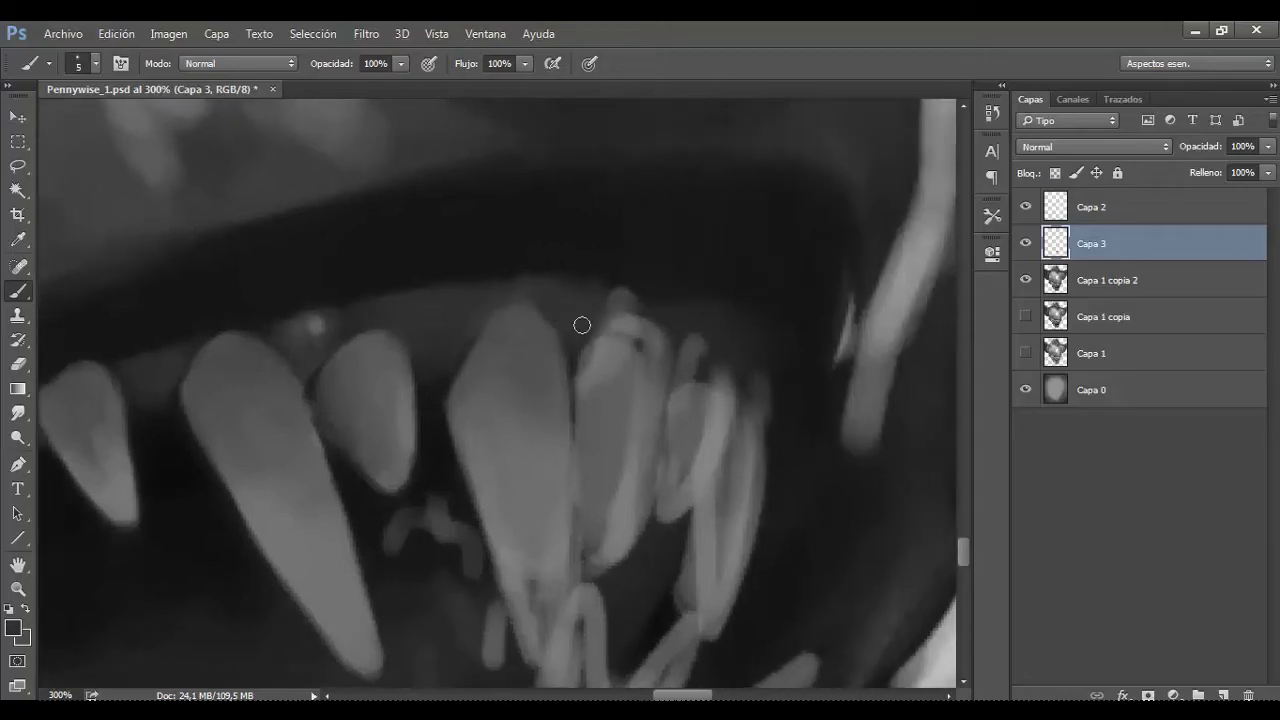
pyautogui.press(']')
pyautogui.press(']')
pyautogui.press(']')
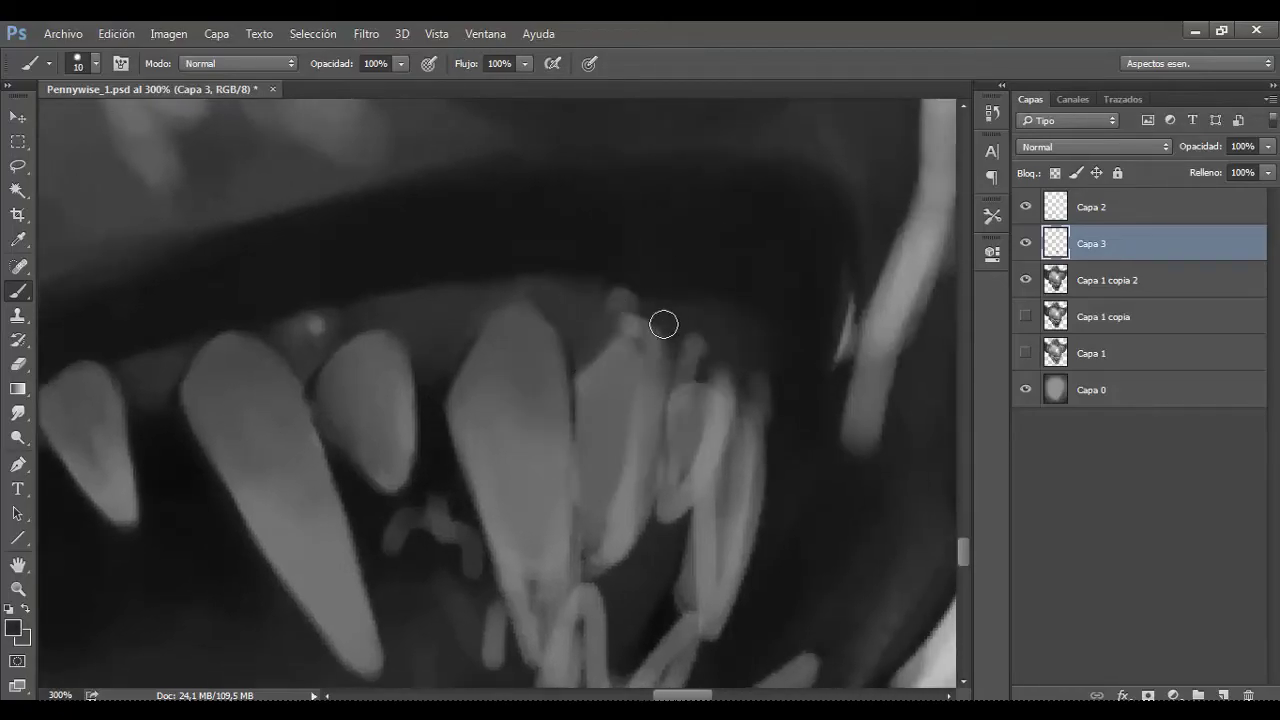
pyautogui.press('[')
pyautogui.keyDown('alt'); pyautogui.click(628, 508); pyautogui.keyUp('alt')
pyautogui.scroll(-1, 646, 423)
pyautogui.press('[')
pyautogui.press('[')
pyautogui.moveTo(586, 314); pyautogui.dragTo(612, 427)
# Step: Add a faint stroke down a tooth edge and lighten the nearby teeth
pyautogui.press(']')
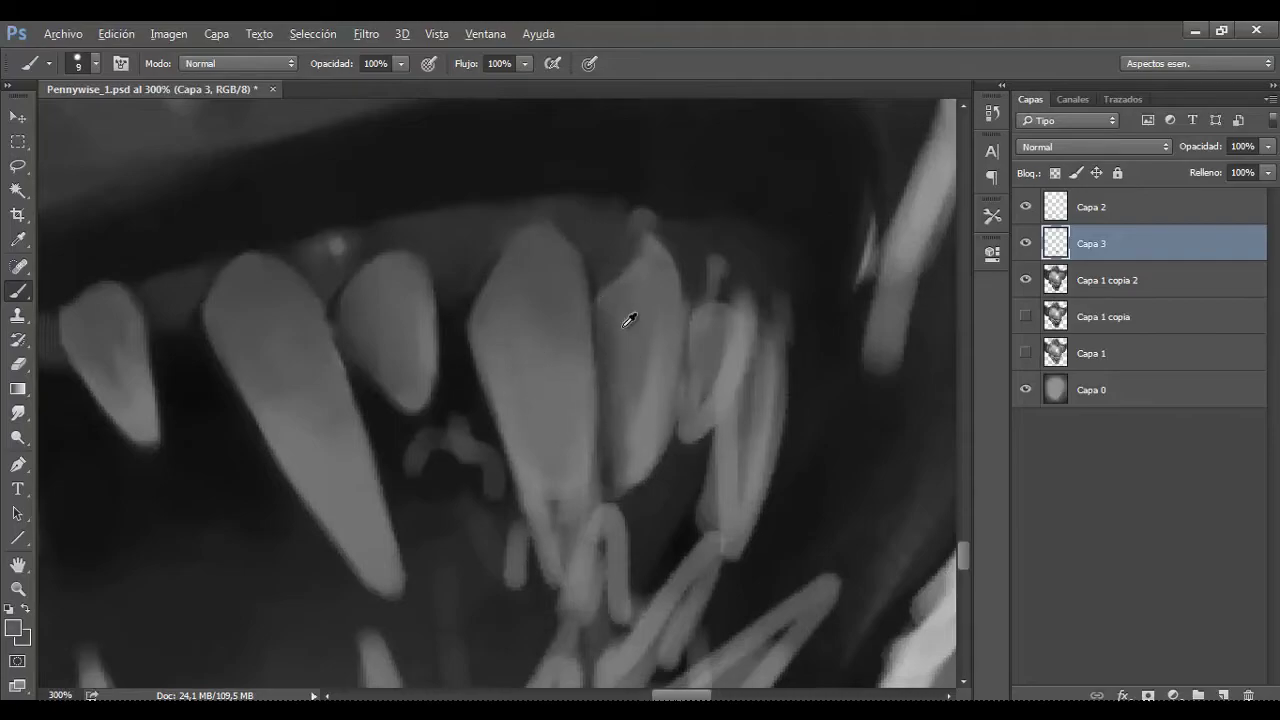
pyautogui.press(']')
pyautogui.moveTo(569, 200); pyautogui.dragTo(608, 263)
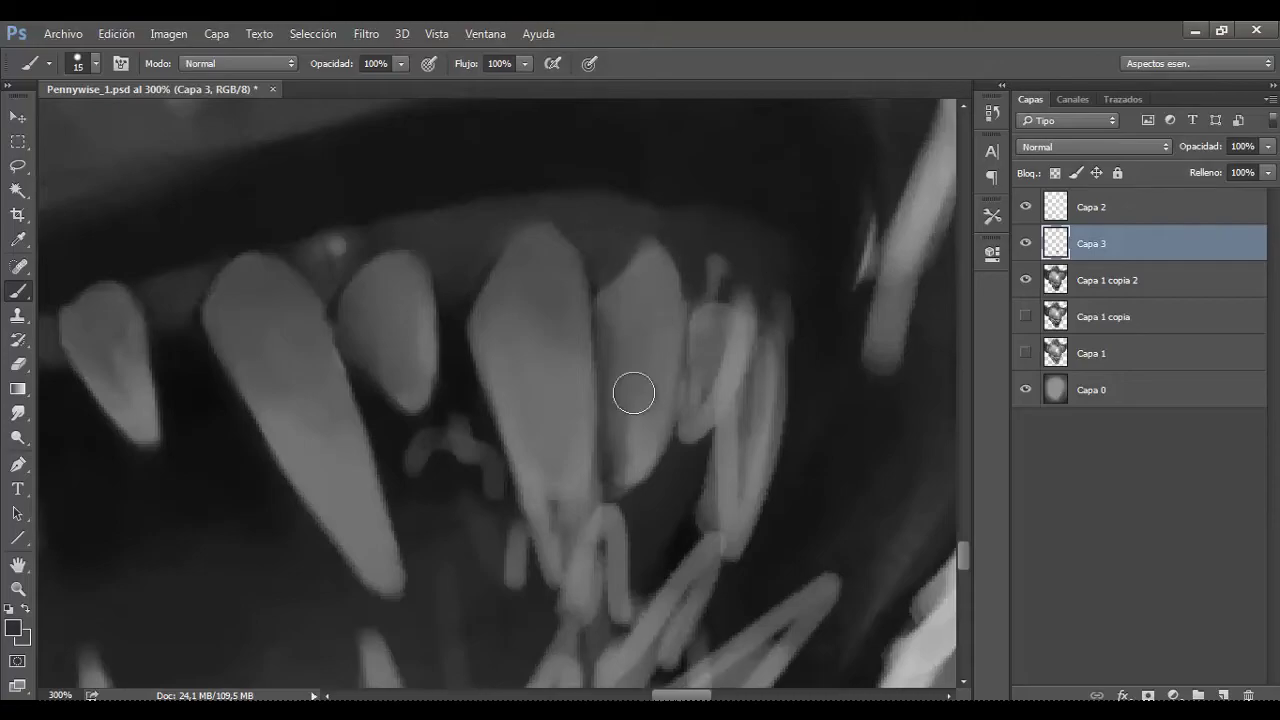
pyautogui.press('e')
pyautogui.scroll(-1, 635, 420)
pyautogui.press('b')
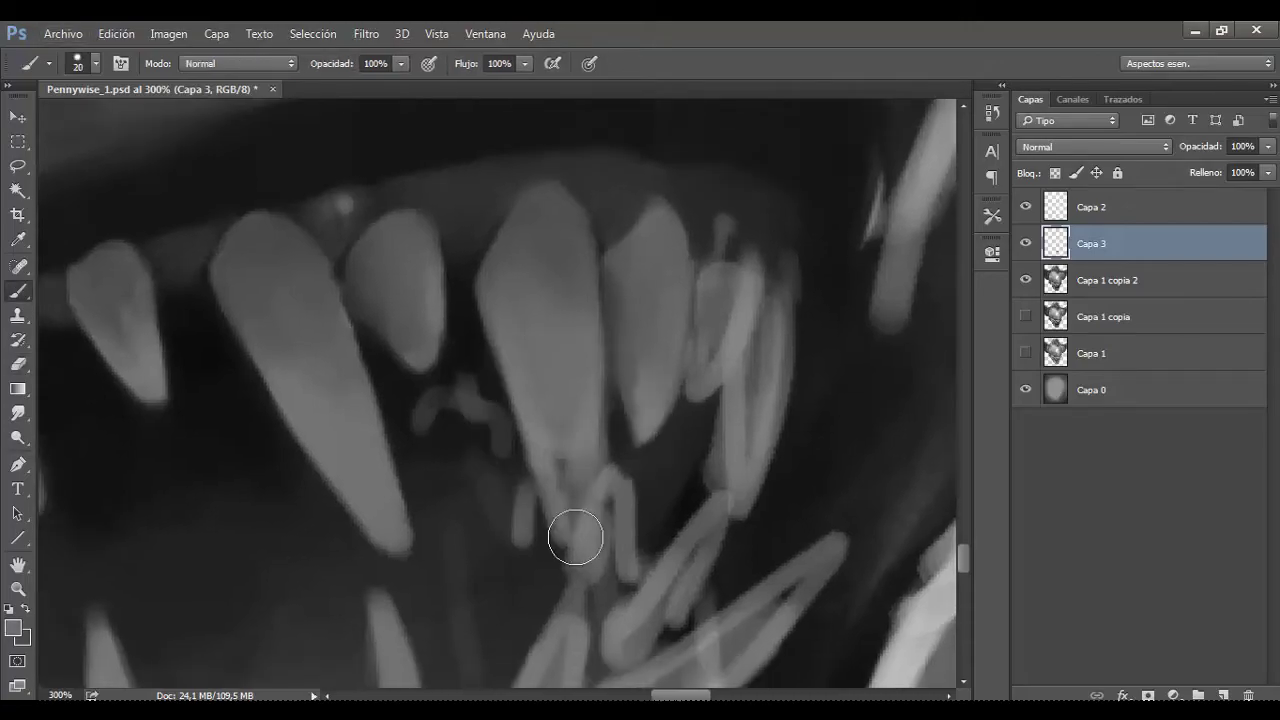
pyautogui.moveTo(571, 534)
pyautogui.mouseDown()
pyautogui.moveTo(586, 506)
pyautogui.moveTo(593, 555)
pyautogui.mouseUp()
pyautogui.moveTo(653, 406); pyautogui.dragTo(657, 400)
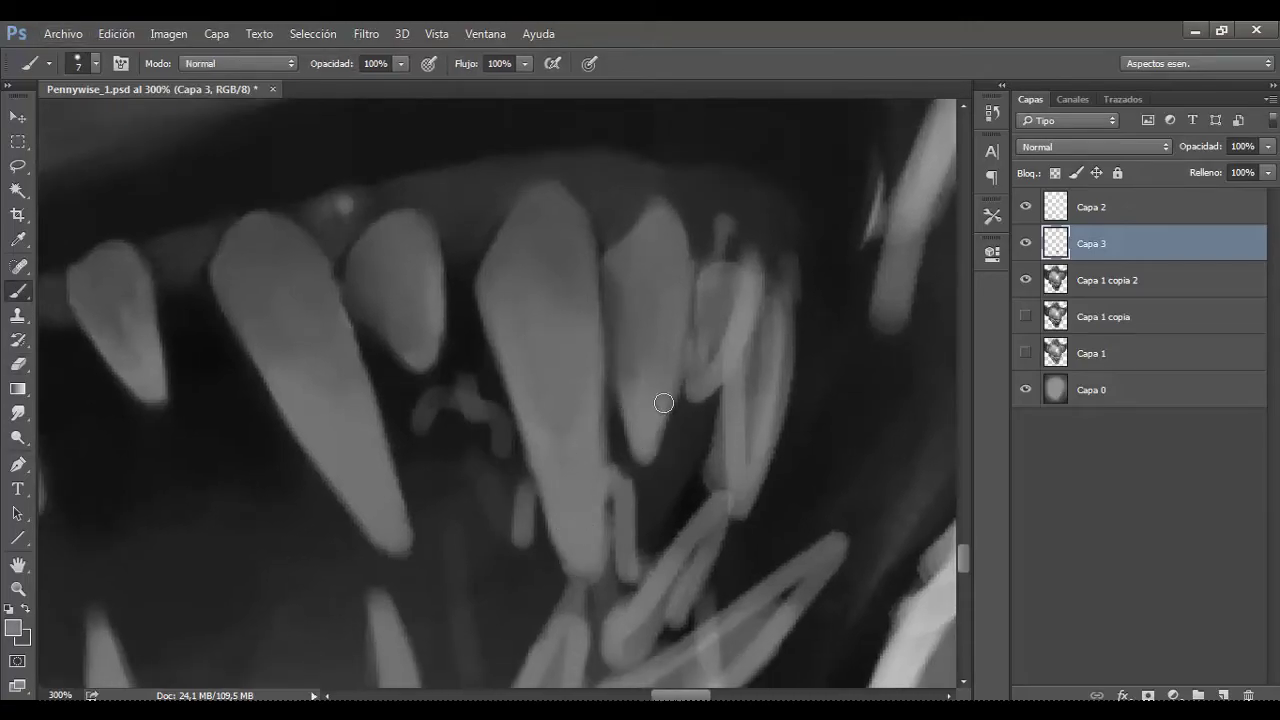
# Step: Cover a dark gap between teeth with a sampled tooth grey
pyautogui.press('[')
pyautogui.keyDown('alt'); pyautogui.click(742, 232); pyautogui.keyUp('alt')
pyautogui.moveTo(745, 255); pyautogui.dragTo(743, 294)
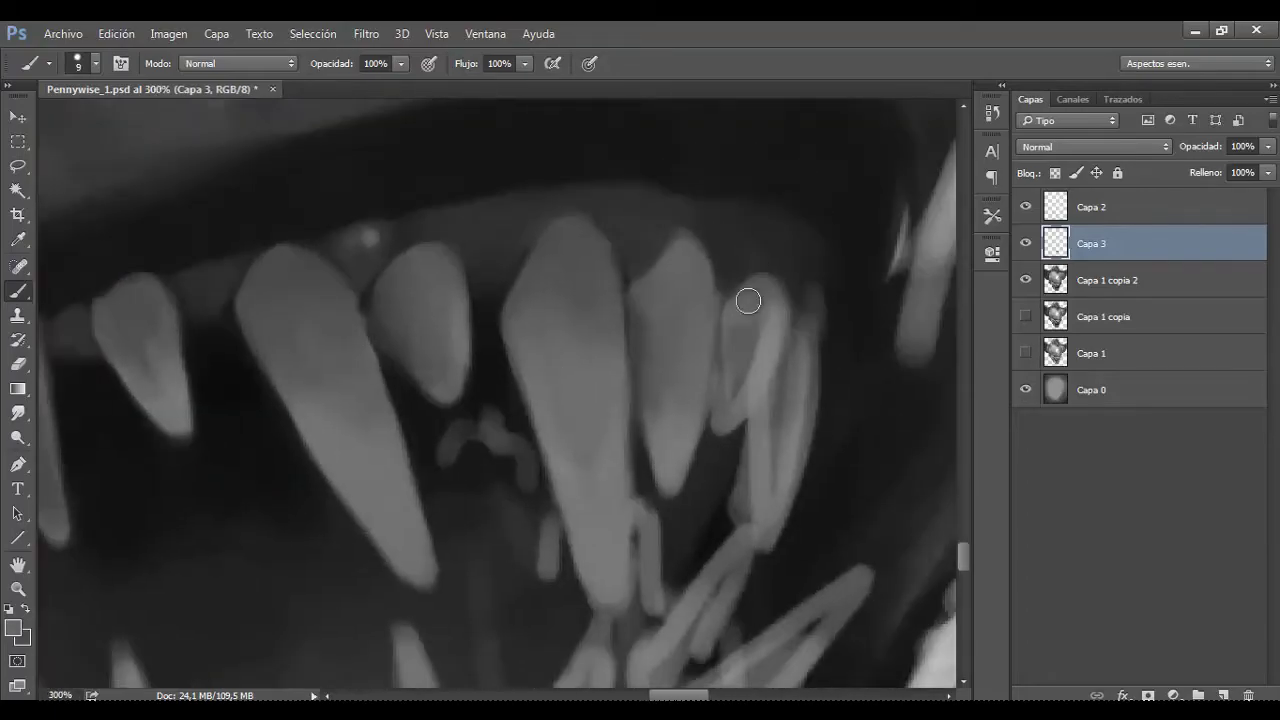
pyautogui.press(']')
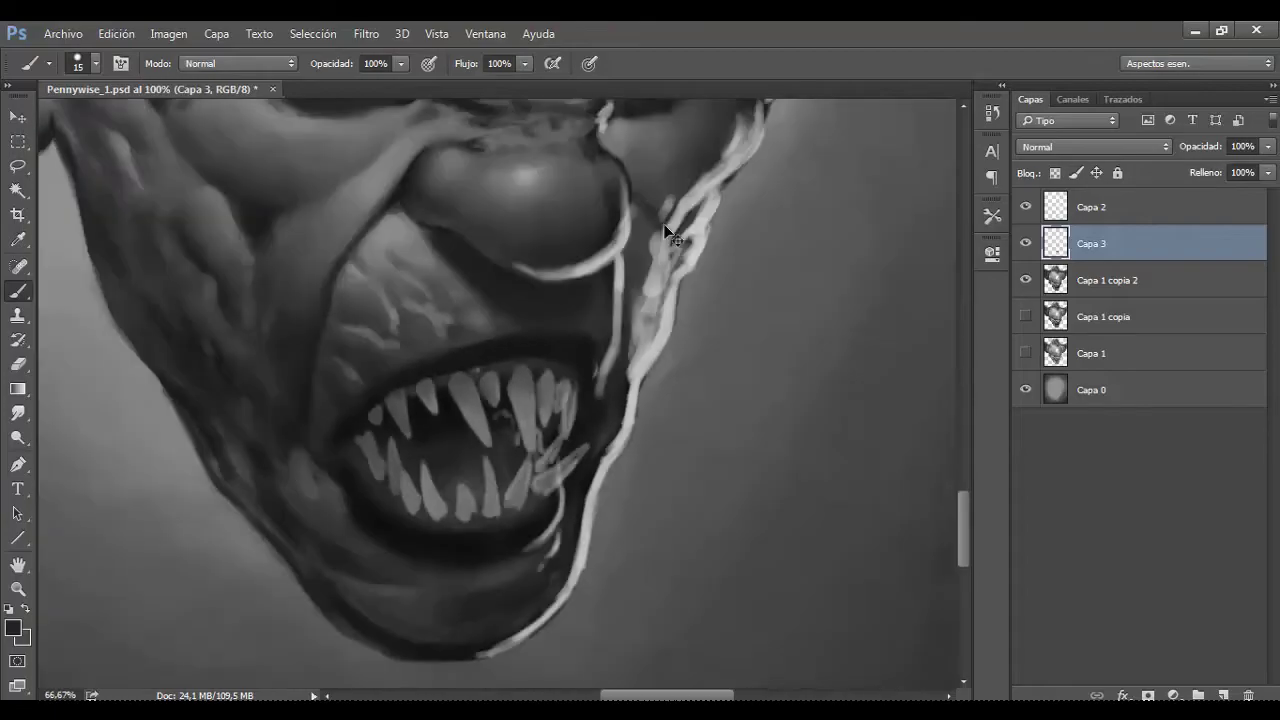
pyautogui.moveTo(652, 234)
pyautogui.mouseDown()
pyautogui.moveTo(457, 320)
pyautogui.moveTo(517, 451)
pyautogui.mouseUp()
pyautogui.press('[')
pyautogui.press('[')
pyautogui.press(']')
# Step: Paint a new angled fang on the right in lighter grey with a dark left edge
pyautogui.keyDown('alt'); pyautogui.click(722, 505); pyautogui.keyUp('alt')
pyautogui.moveTo(700, 500)
pyautogui.mouseDown()
pyautogui.moveTo(669, 545)
pyautogui.moveTo(734, 434)
pyautogui.moveTo(740, 358)
pyautogui.moveTo(650, 500)
pyautogui.mouseUp()
pyautogui.keyDown('alt'); pyautogui.click(720, 337); pyautogui.keyUp('alt')
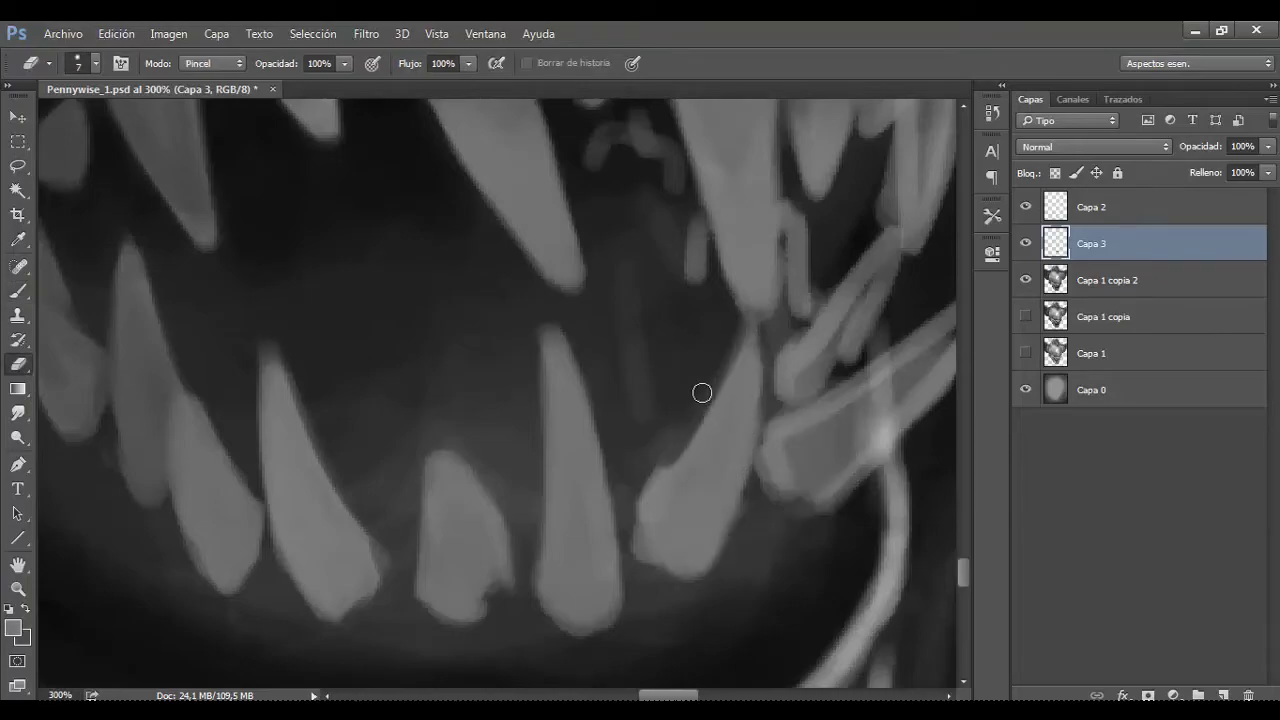
pyautogui.press('[')
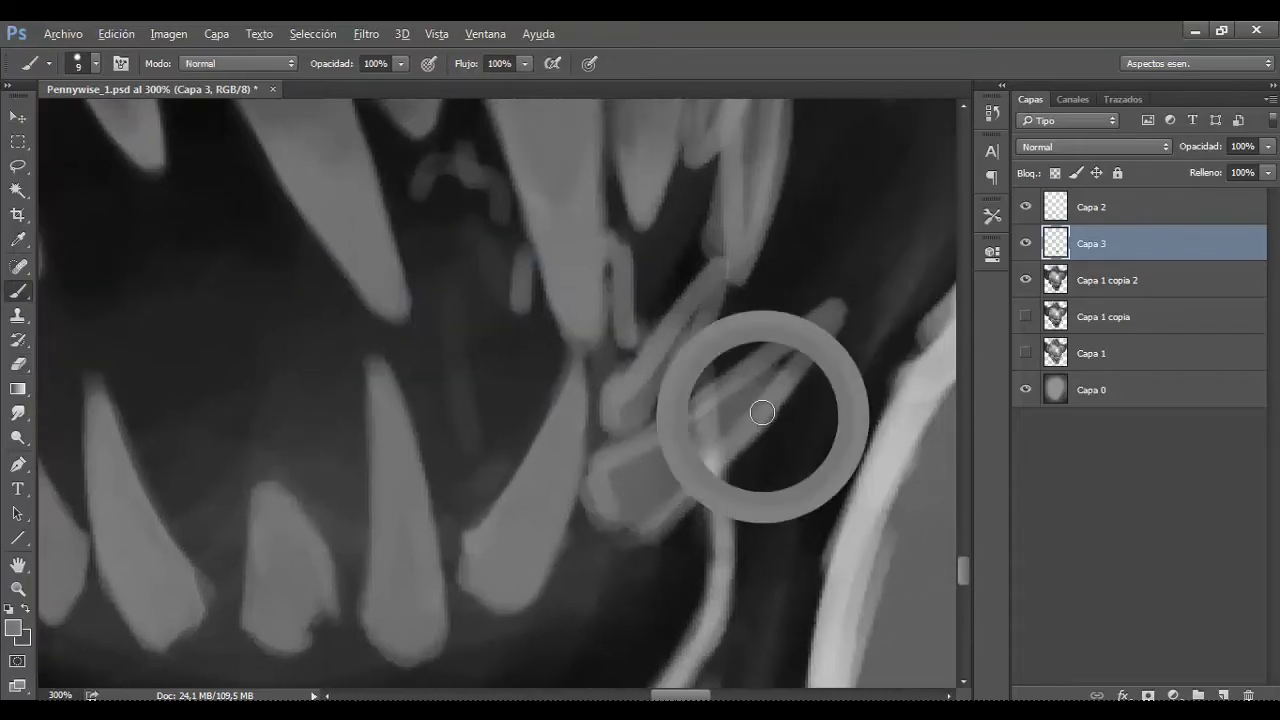
pyautogui.moveTo(763, 409); pyautogui.dragTo(644, 467)
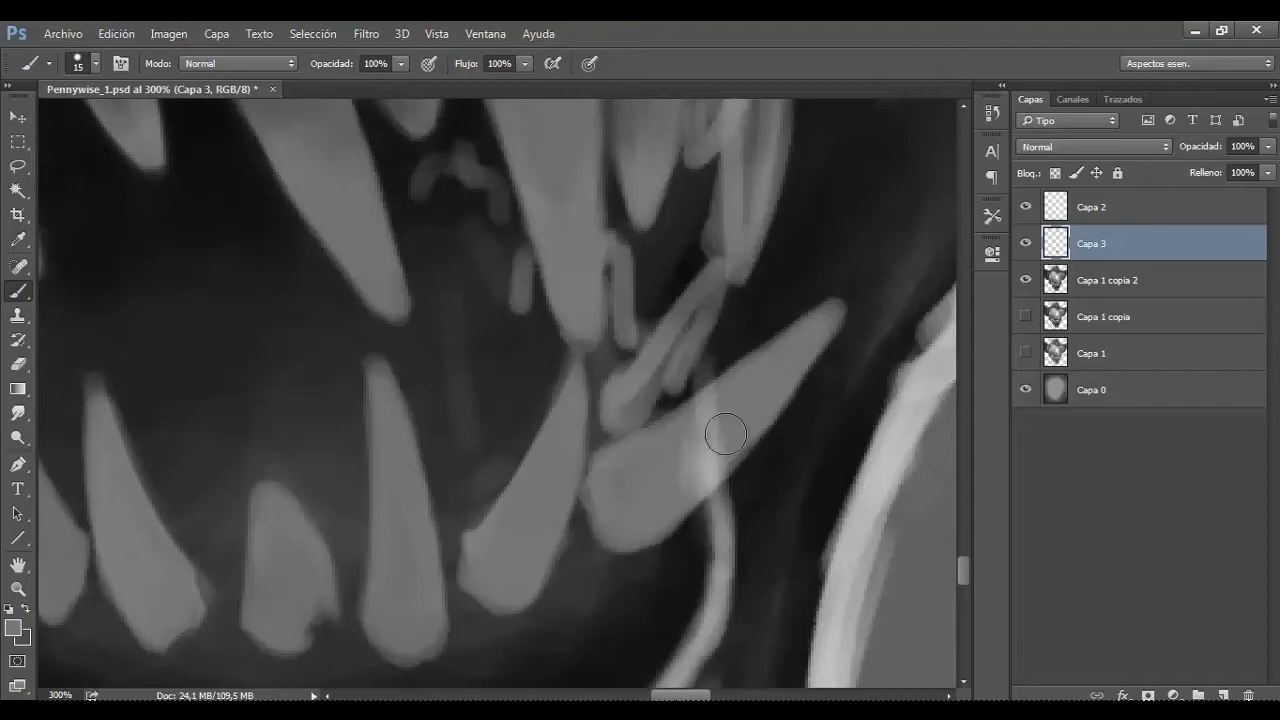
pyautogui.press('[')
pyautogui.press('[')
pyautogui.hotkey('ctrl', '-')
pyautogui.hotkey('ctrl', '-')
pyautogui.hotkey('ctrl', '-')
pyautogui.hotkey('ctrl', '-')
pyautogui.hotkey('ctrl', '-')
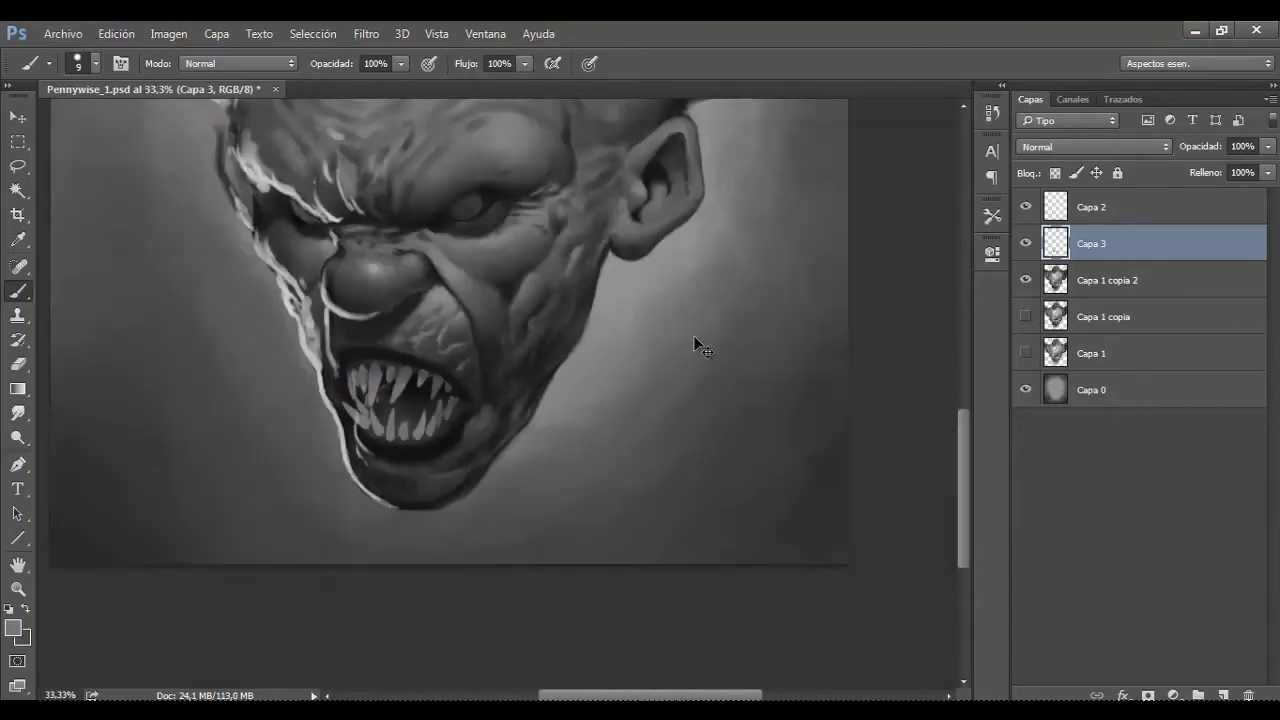
# Step: Set Capa 2's opacity to 91% to soften its white strokes
pyautogui.hotkey('ctrl', '-')
pyautogui.moveTo(589, 371); pyautogui.dragTo(654, 274)
pyautogui.hotkey('ctrl', '-')
pyautogui.hotkey('ctrl', '+')
pyautogui.moveTo(630, 405); pyautogui.dragTo(642, 382)
pyautogui.click(1090, 207)
pyautogui.click(1267, 146)
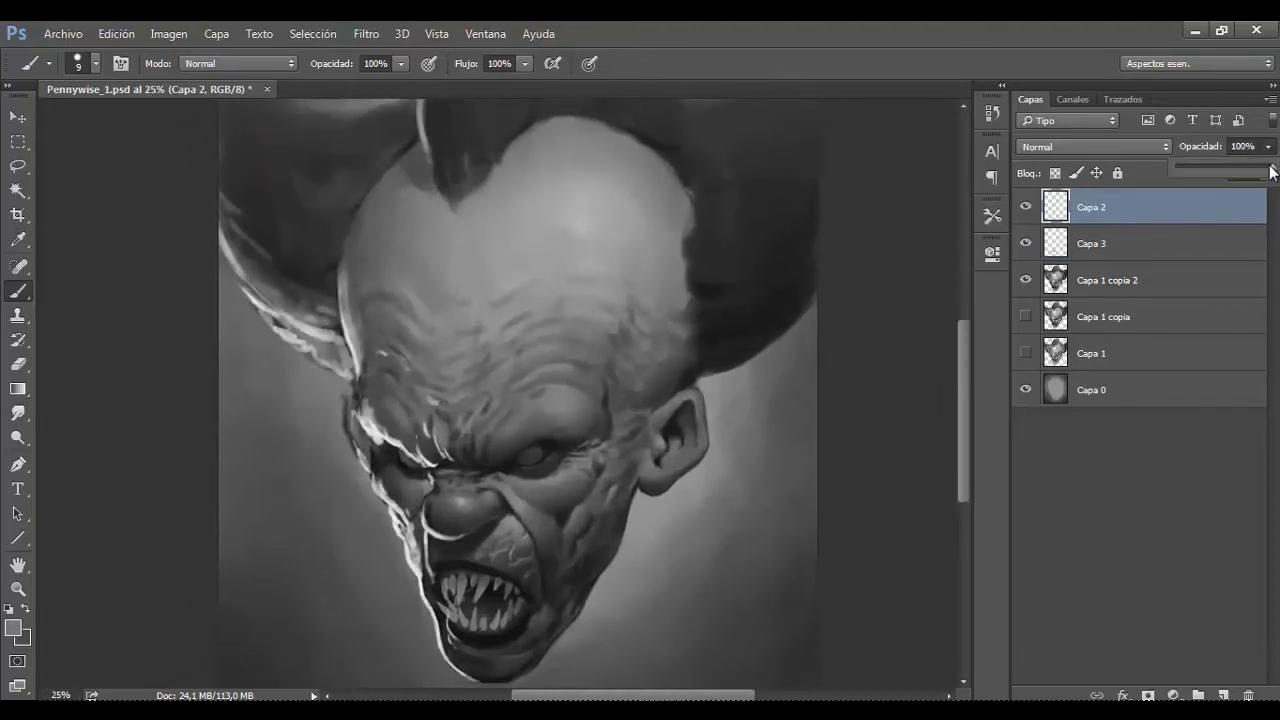
pyautogui.moveTo(1267, 166)
pyautogui.mouseDown()
pyautogui.moveTo(1181, 174)
pyautogui.moveTo(1266, 174)
pyautogui.mouseUp()
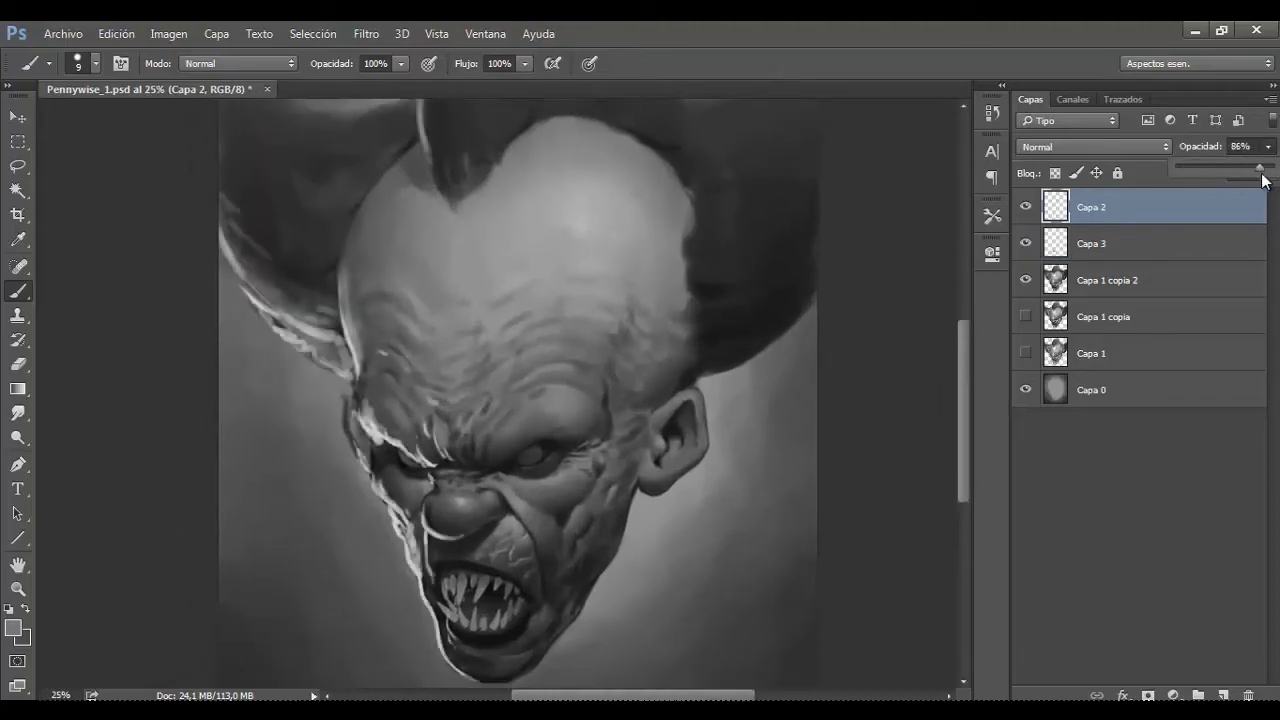
pyautogui.hotkey('ctrl', '-')
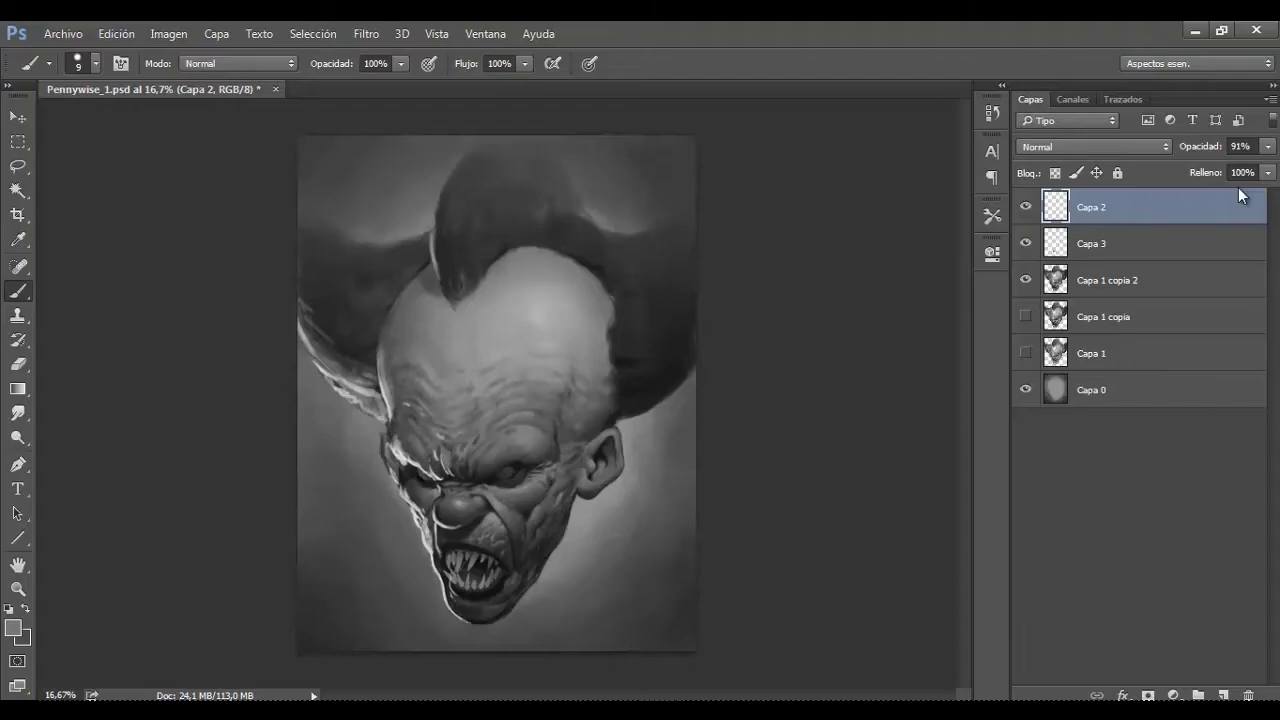
# Step: Make Capa 3 active and size the brush while framing the teeth
pyautogui.click(1090, 243)
pyautogui.hotkey('ctrl', '+')
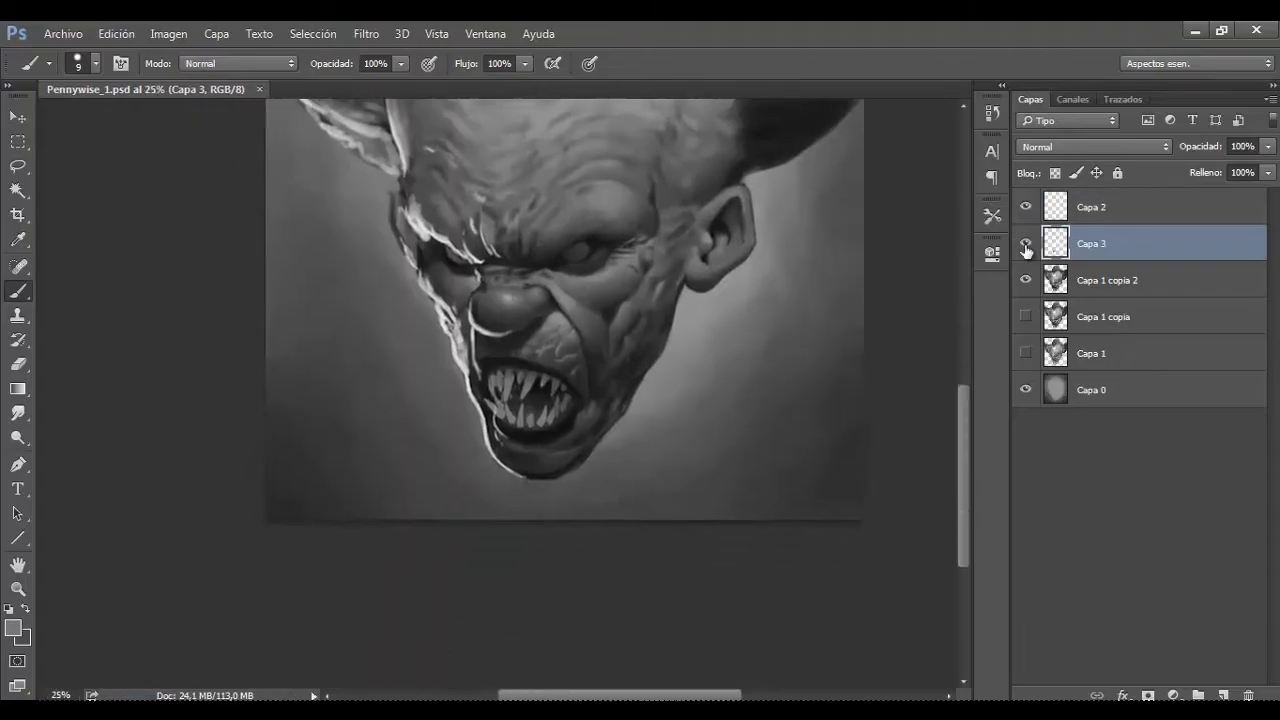
pyautogui.scroll(4, 495, 397)
pyautogui.press(']')
pyautogui.scroll(-3, 491, 489)
pyautogui.scroll(4, 467, 450)
pyautogui.moveTo(467, 450); pyautogui.dragTo(567, 357)
pyautogui.press('[')
pyautogui.press('[')
pyautogui.press('[')
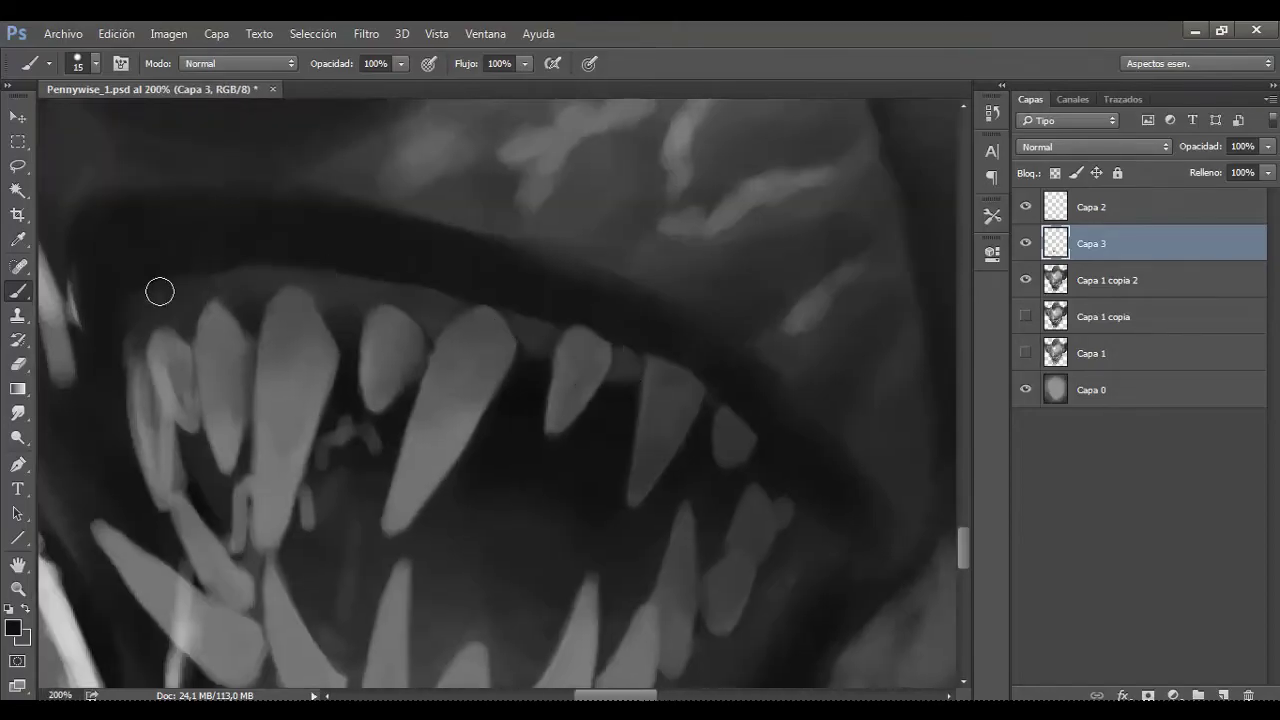
pyautogui.press(']')
pyautogui.press(']')
pyautogui.scroll(-2, 751, 363)
pyautogui.scroll(2, 539, 358)
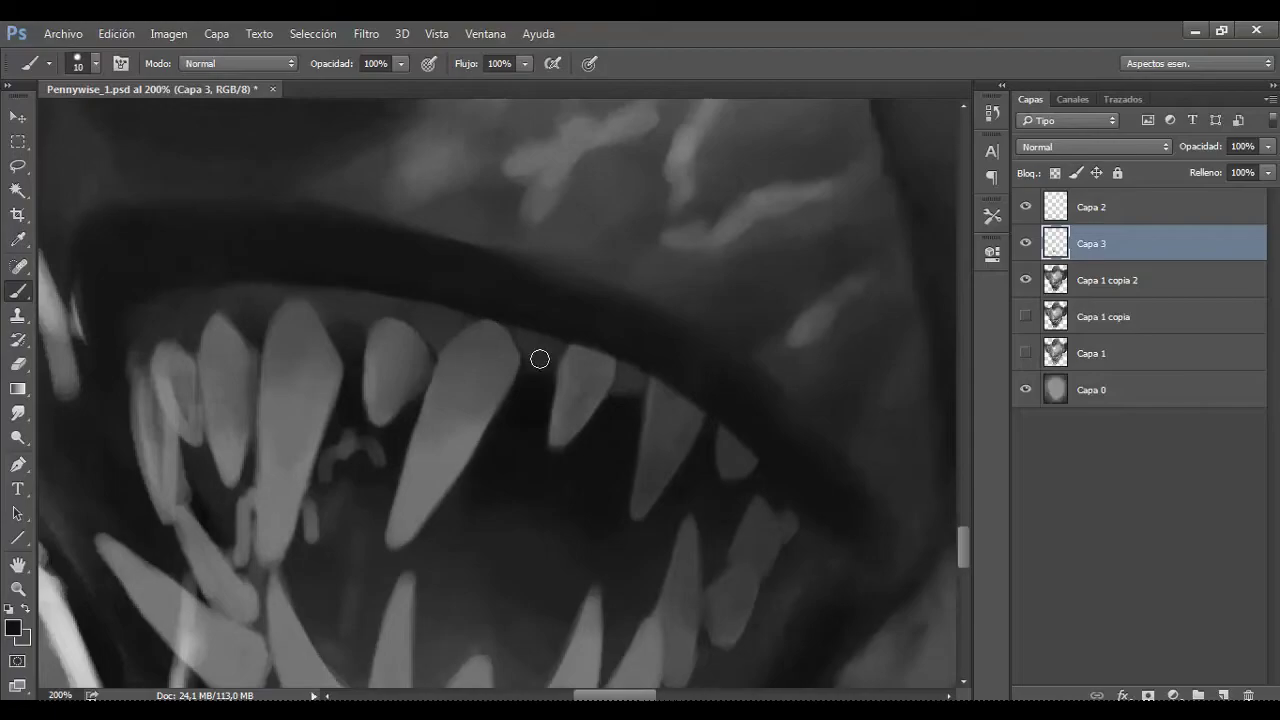
pyautogui.press('[')
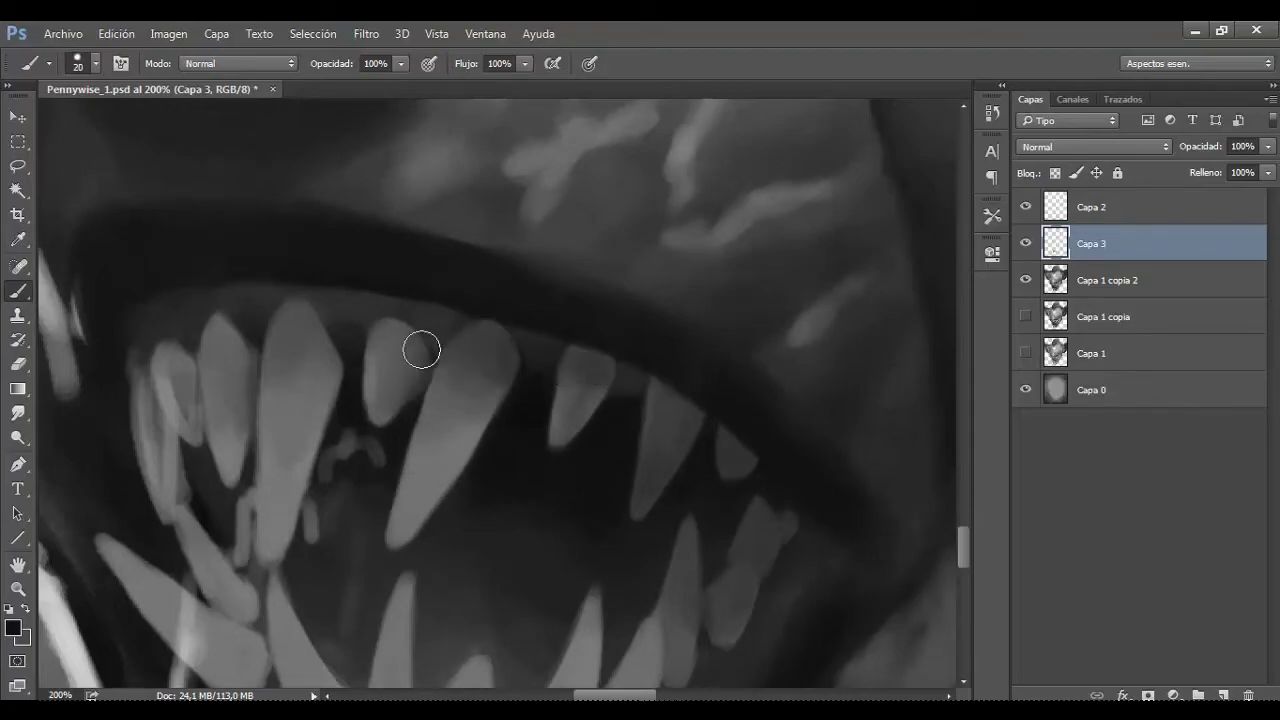
pyautogui.scroll(-3, 663, 343)
pyautogui.scroll(-1, 663, 343)
pyautogui.scroll(-1, 763, 323)
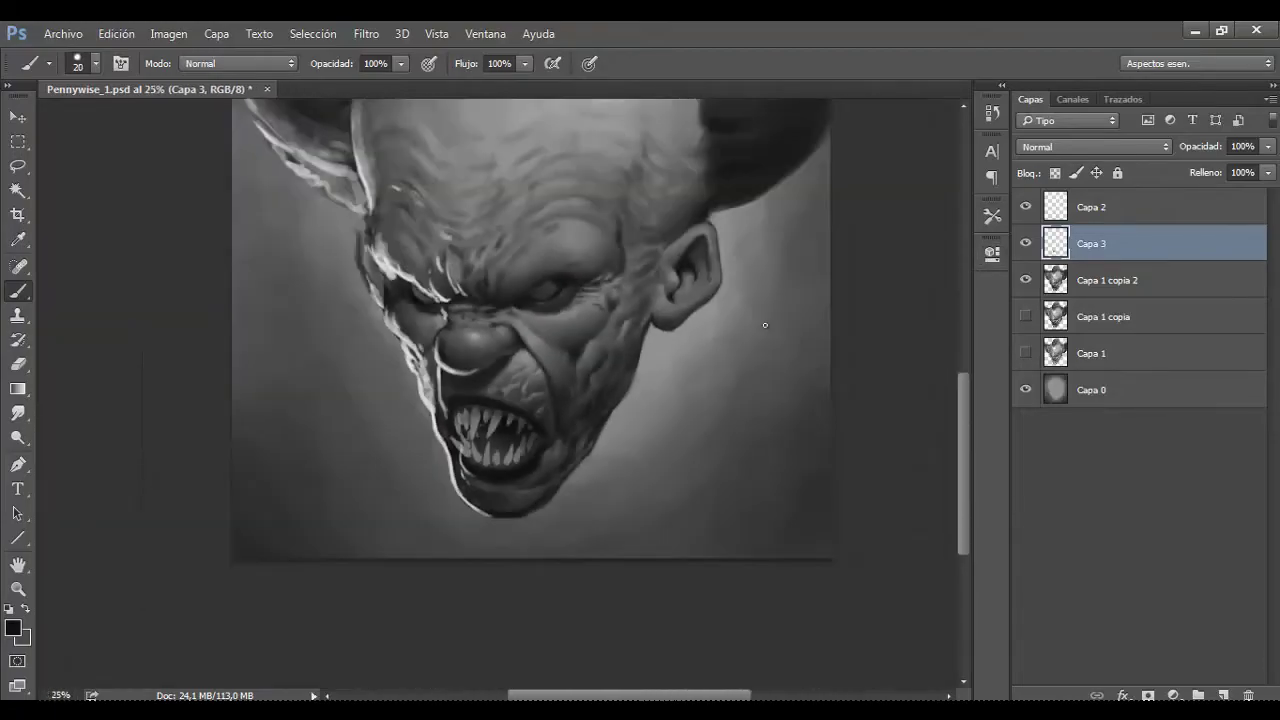
# Step: Add a new empty layer, Capa 4, above Capa 3 with a larger brush
pyautogui.hotkey('ctrl', 'shift', 'alt', 'n')
pyautogui.scroll(2, 566, 220)
pyautogui.press(']')
pyautogui.scroll(-1, 569, 446)
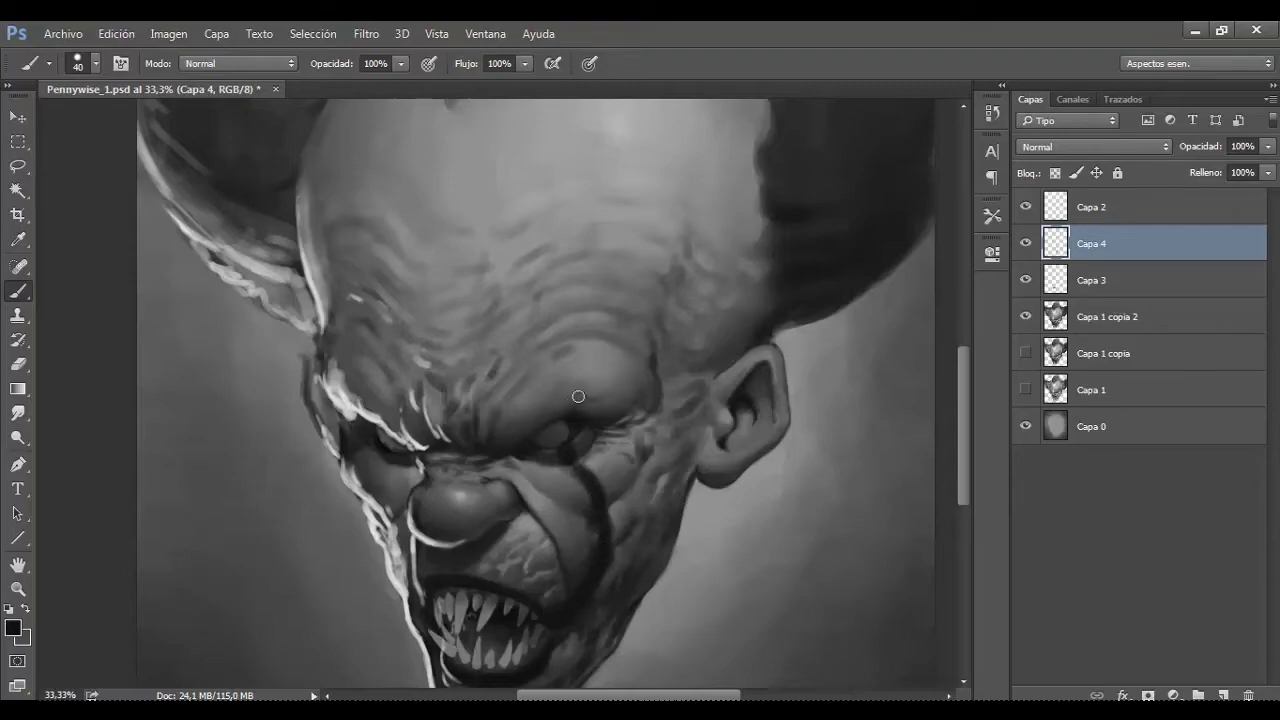
# Step: Paint a dark vertical stripe through the first eye, then shrink the brush
pyautogui.moveTo(578, 397); pyautogui.dragTo(572, 335)
pyautogui.press('[')
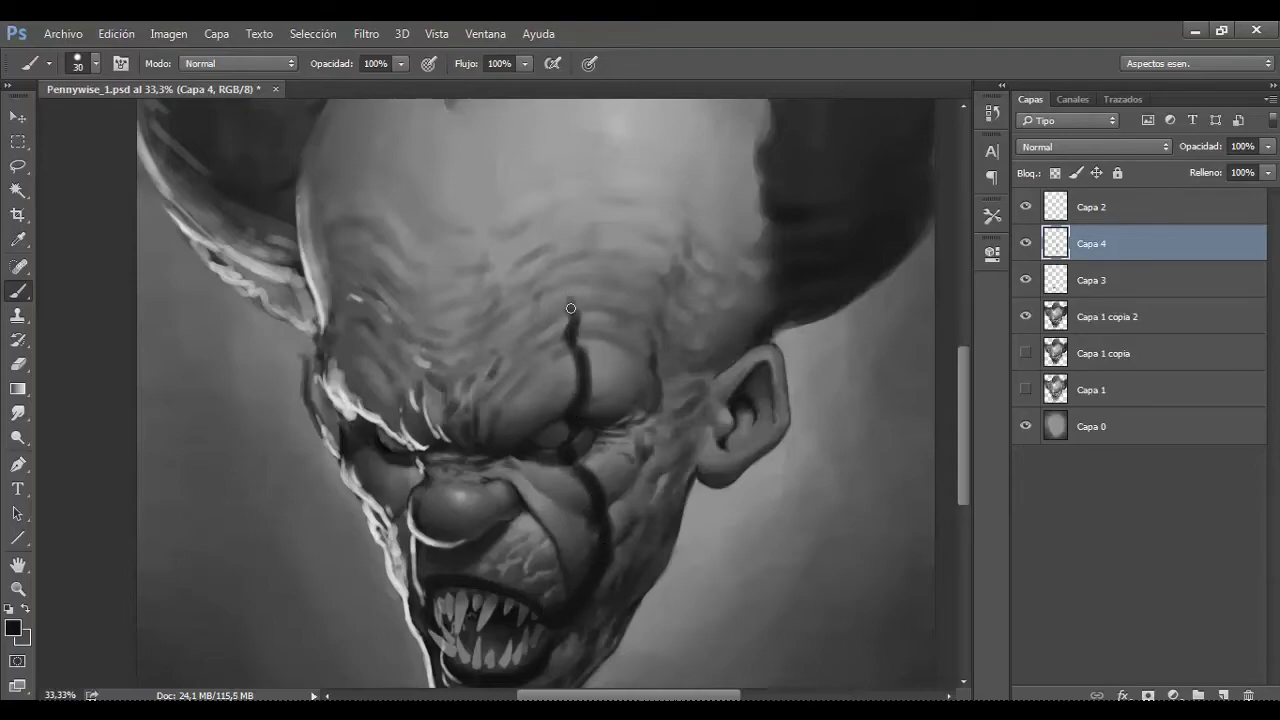
pyautogui.scroll(-2, 557, 241)
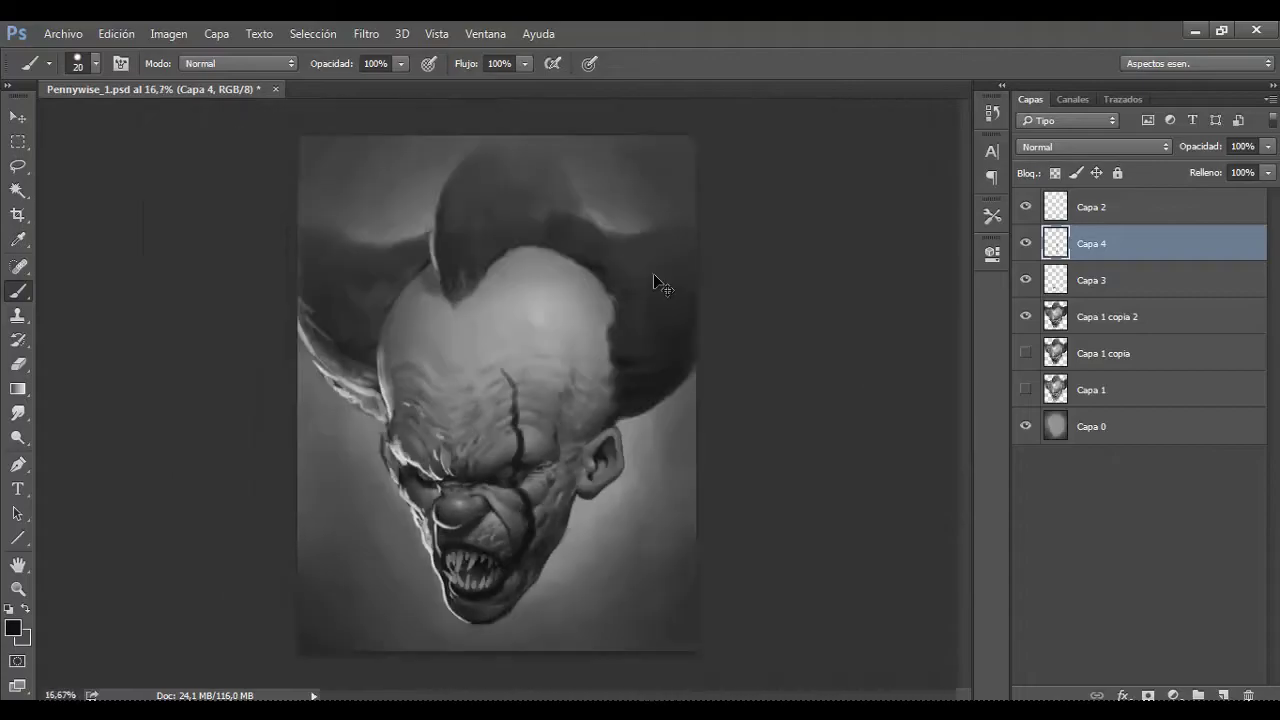
pyautogui.press('[')
pyautogui.scroll(3, 594, 428)
# Step: Paint dark stripes through the other eye, extending them up the forehead
pyautogui.moveTo(722, 370); pyautogui.dragTo(730, 428)
pyautogui.scroll(2, 730, 420)
pyautogui.press(']')
pyautogui.press(']')
pyautogui.moveTo(765, 380)
pyautogui.mouseDown()
pyautogui.moveTo(755, 315)
pyautogui.moveTo(735, 305)
pyautogui.moveTo(710, 232)
pyautogui.mouseUp()
pyautogui.scroll(3, 712, 300)
pyautogui.press('[')
pyautogui.press('[')
pyautogui.press('[')
pyautogui.moveTo(708, 308); pyautogui.dragTo(728, 415)
pyautogui.scroll(-1, 709, 423)
pyautogui.scroll(-2, 737, 400)
pyautogui.scroll(-1, 753, 401)
pyautogui.press(']')
pyautogui.press(']')
pyautogui.press(']')
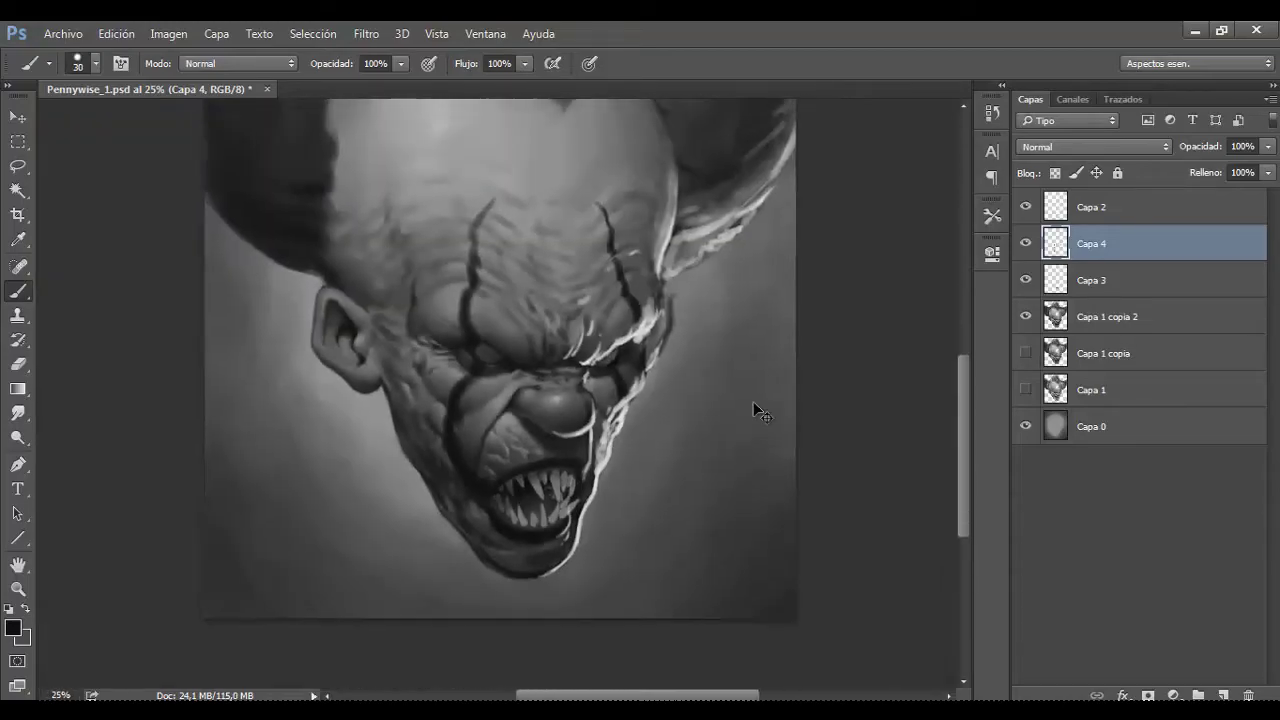
# Step: Add new layer Capa 5, pick a lighter grey and zoom in on the eye
pyautogui.scroll(2, 753, 401)
pyautogui.scroll(1, 753, 401)
pyautogui.click(1105, 316)
pyautogui.click(1222, 695)
pyautogui.keyDown('alt'); pyautogui.click(785, 447); pyautogui.keyUp('alt')
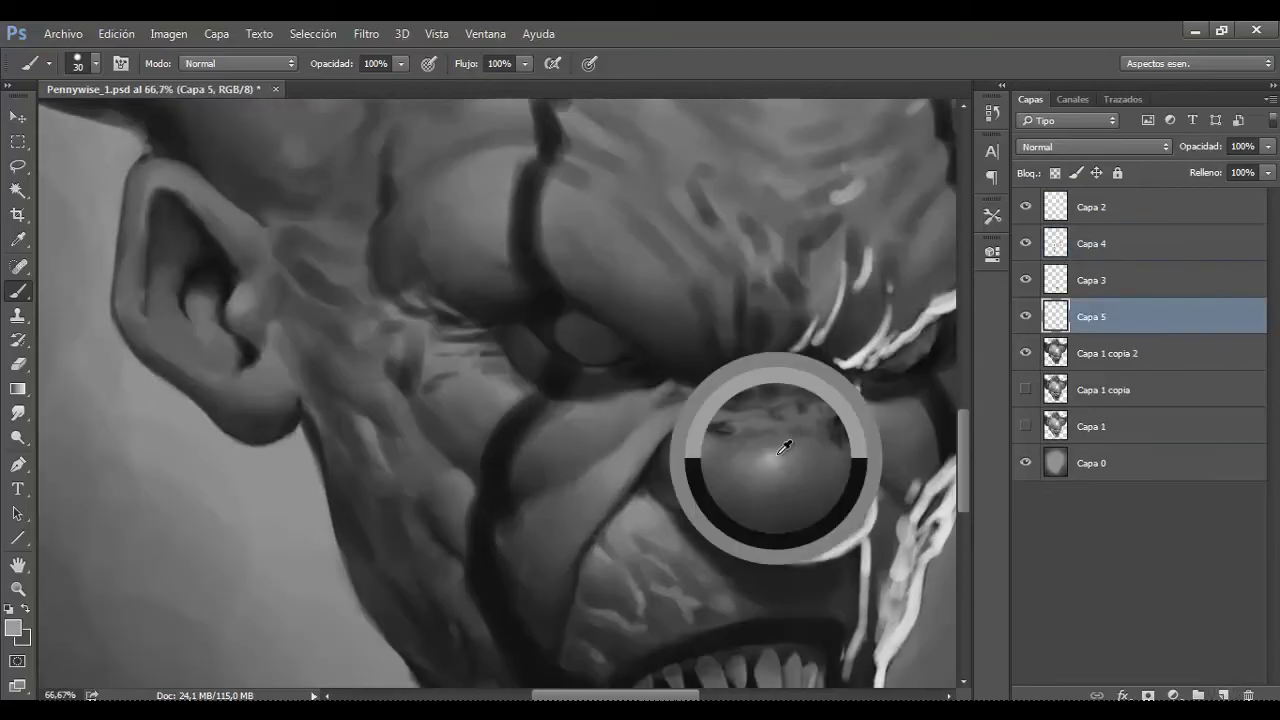
pyautogui.hotkey('ctrl', '+')
pyautogui.press('[')
pyautogui.press('[')
pyautogui.press('[')
pyautogui.scroll(-2, 618, 302)
pyautogui.scroll(-2, 650, 310)
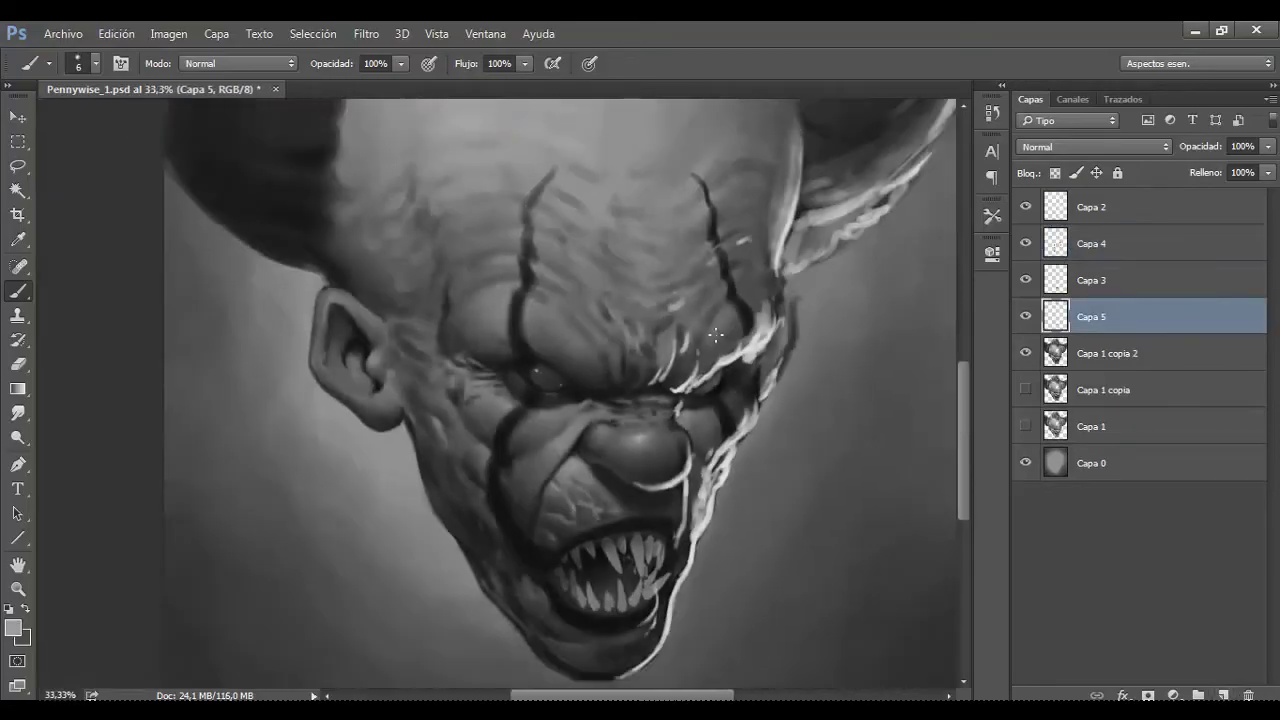
pyautogui.press('[')
pyautogui.scroll(2, 603, 411)
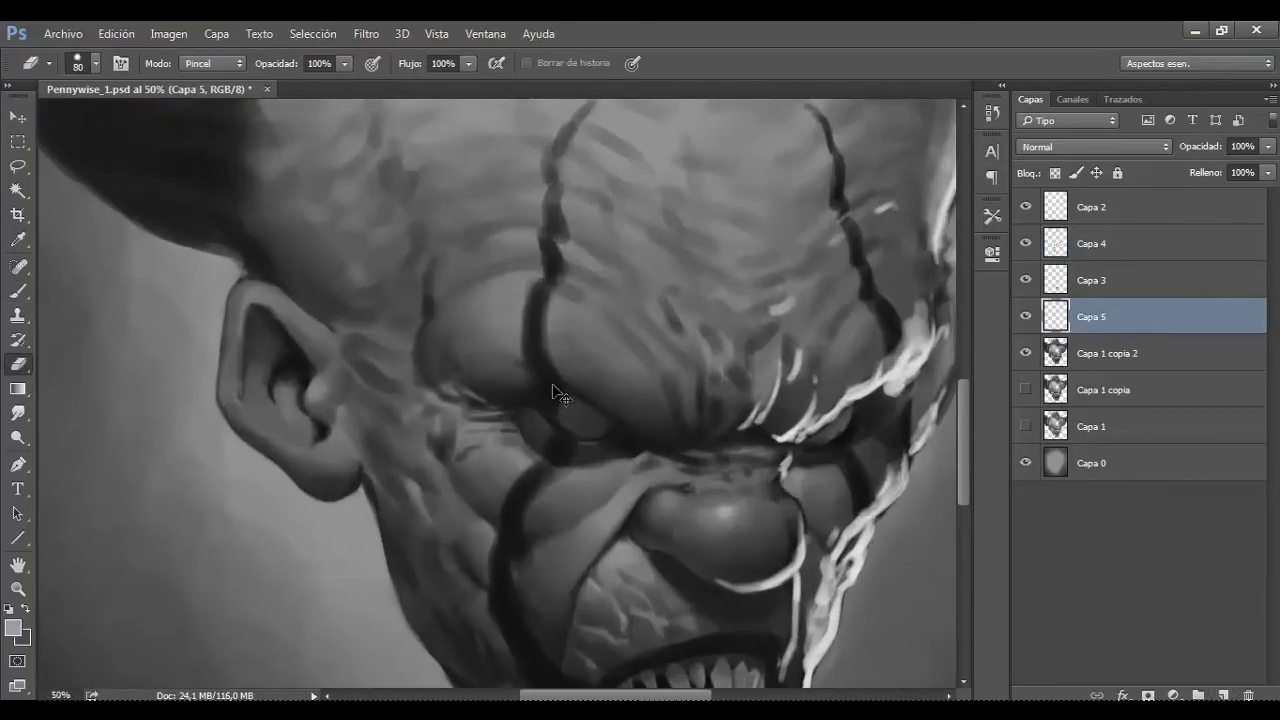
pyautogui.scroll(2, 551, 391)
pyautogui.press('[')
# Step: Darken the eye socket, then sample the iris's darker grey
pyautogui.moveTo(687, 455)
pyautogui.mouseDown()
pyautogui.moveTo(586, 437)
pyautogui.moveTo(571, 408)
pyautogui.moveTo(643, 434)
pyautogui.moveTo(588, 416)
pyautogui.mouseUp()
pyautogui.press(']')
pyautogui.press(']')
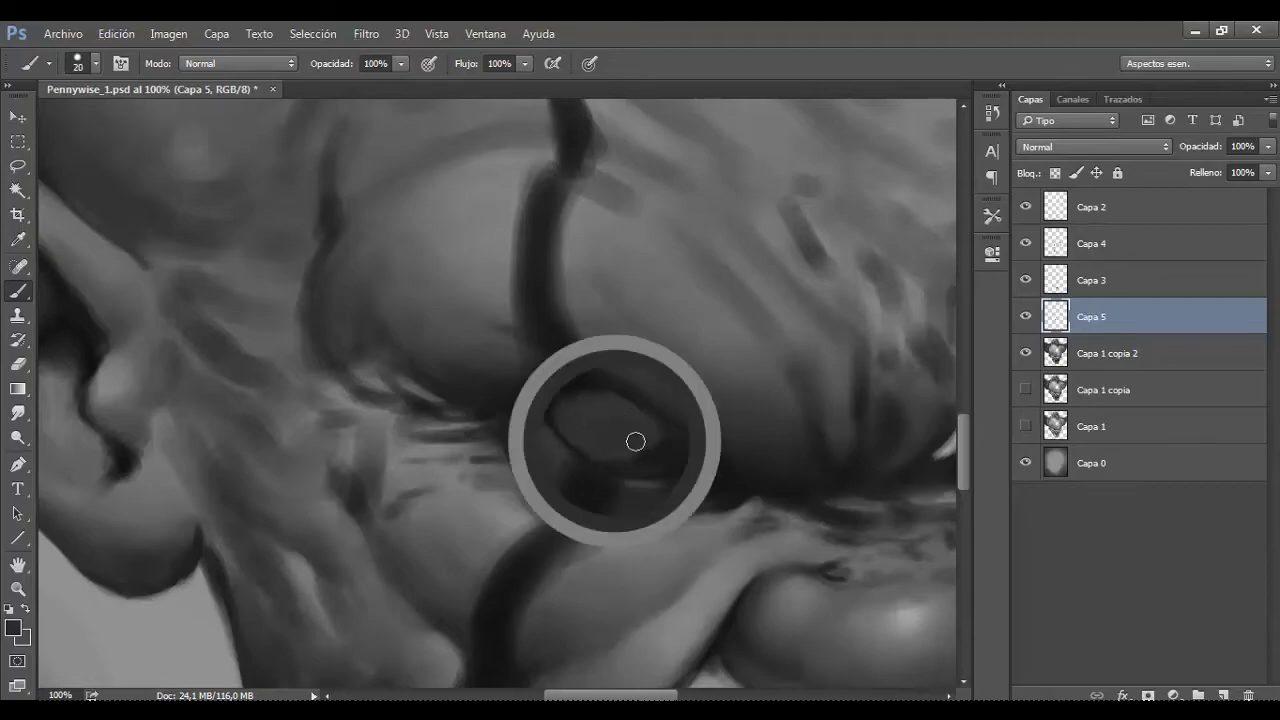
pyautogui.scroll(-2, 628, 437)
pyautogui.scroll(-3, 724, 390)
pyautogui.scroll(3, 634, 334)
pyautogui.press(']')
pyautogui.press(']')
pyautogui.scroll(2, 640, 380)
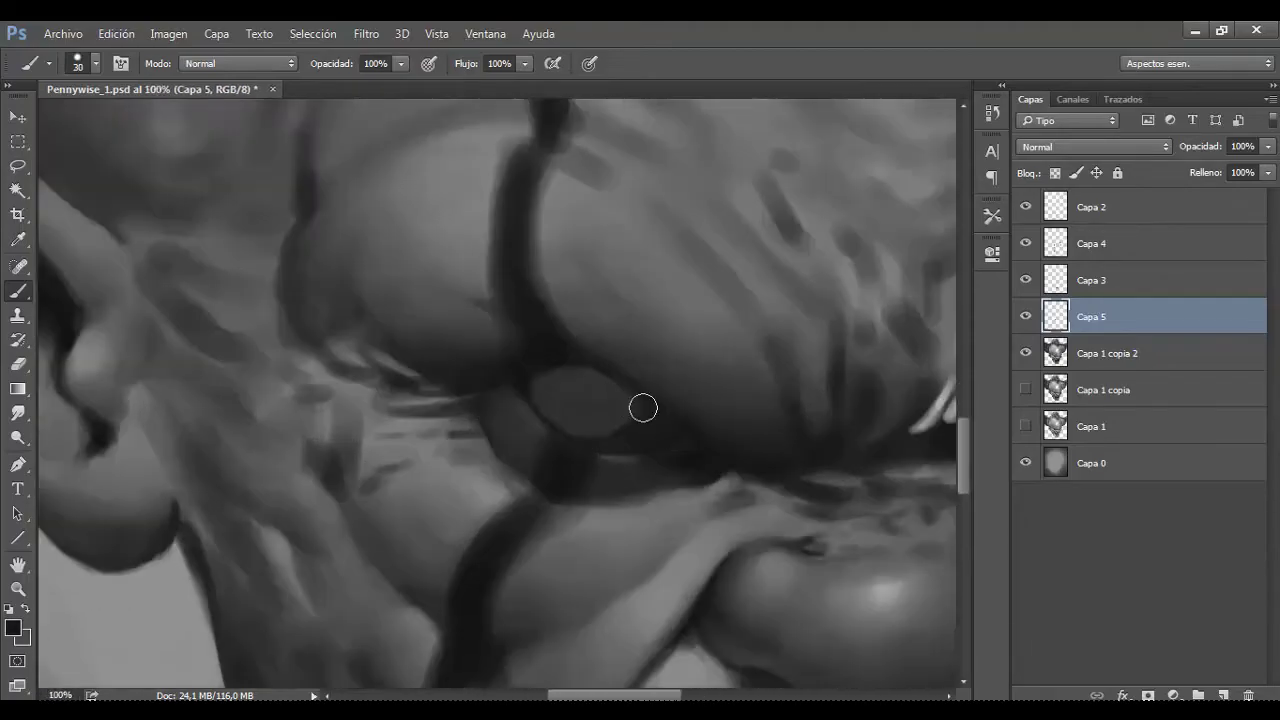
pyautogui.scroll(-3, 517, 380)
pyautogui.scroll(2, 686, 349)
pyautogui.scroll(2, 686, 349)
pyautogui.press('[')
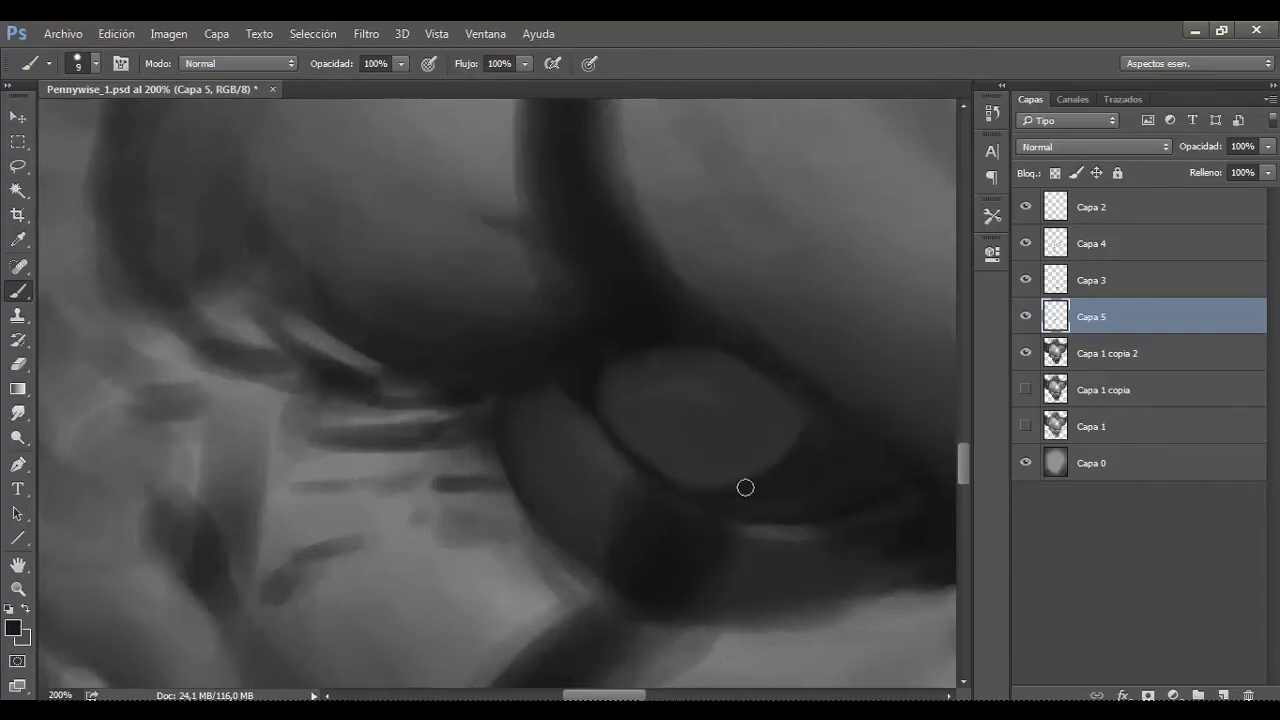
pyautogui.scroll(-3, 728, 486)
pyautogui.scroll(-1, 809, 411)
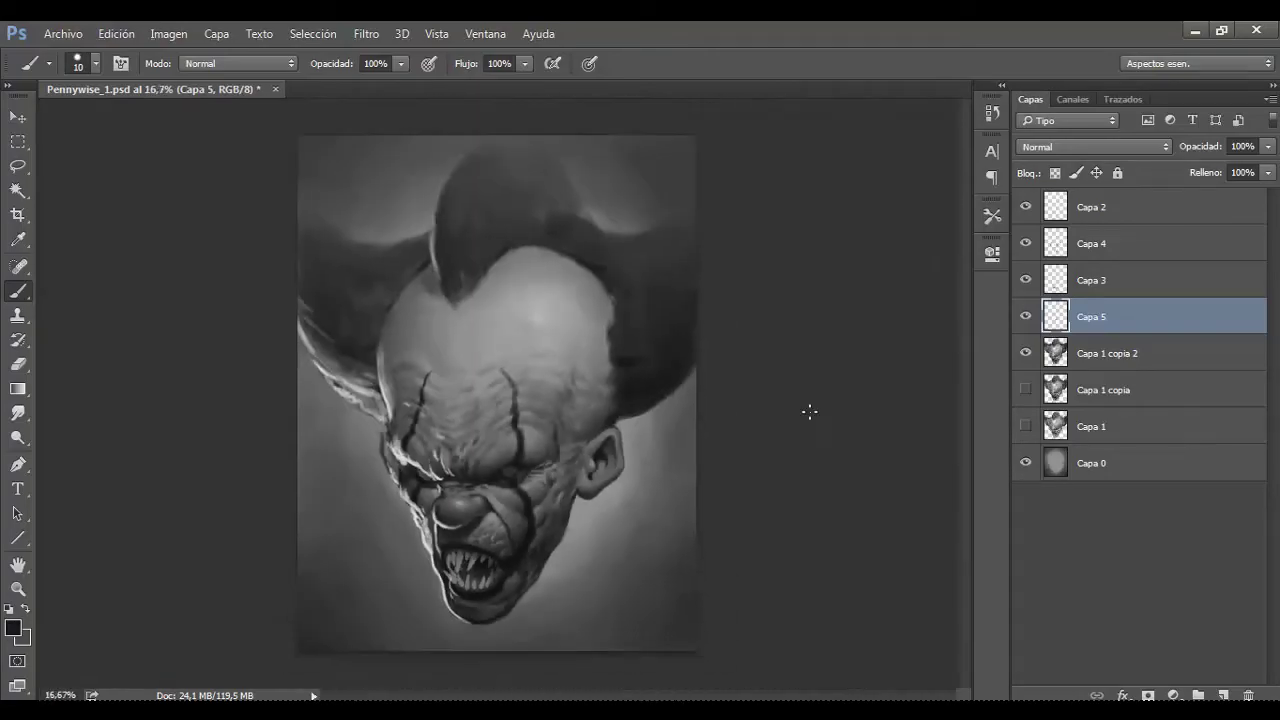
pyautogui.scroll(2, 591, 457)
pyautogui.scroll(2, 607, 286)
pyautogui.press('[')
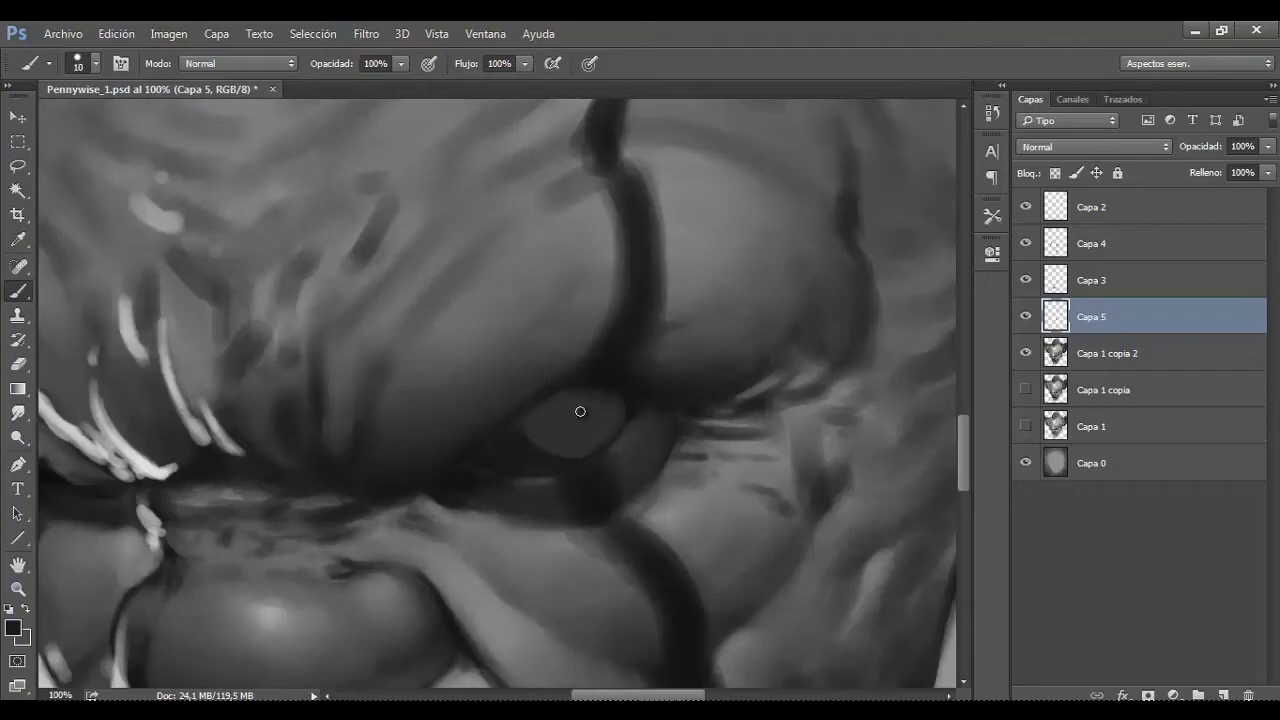
pyautogui.scroll(-4, 568, 411)
pyautogui.scroll(2, 569, 391)
pyautogui.scroll(3, 569, 391)
pyautogui.press(']')
pyautogui.press(']')
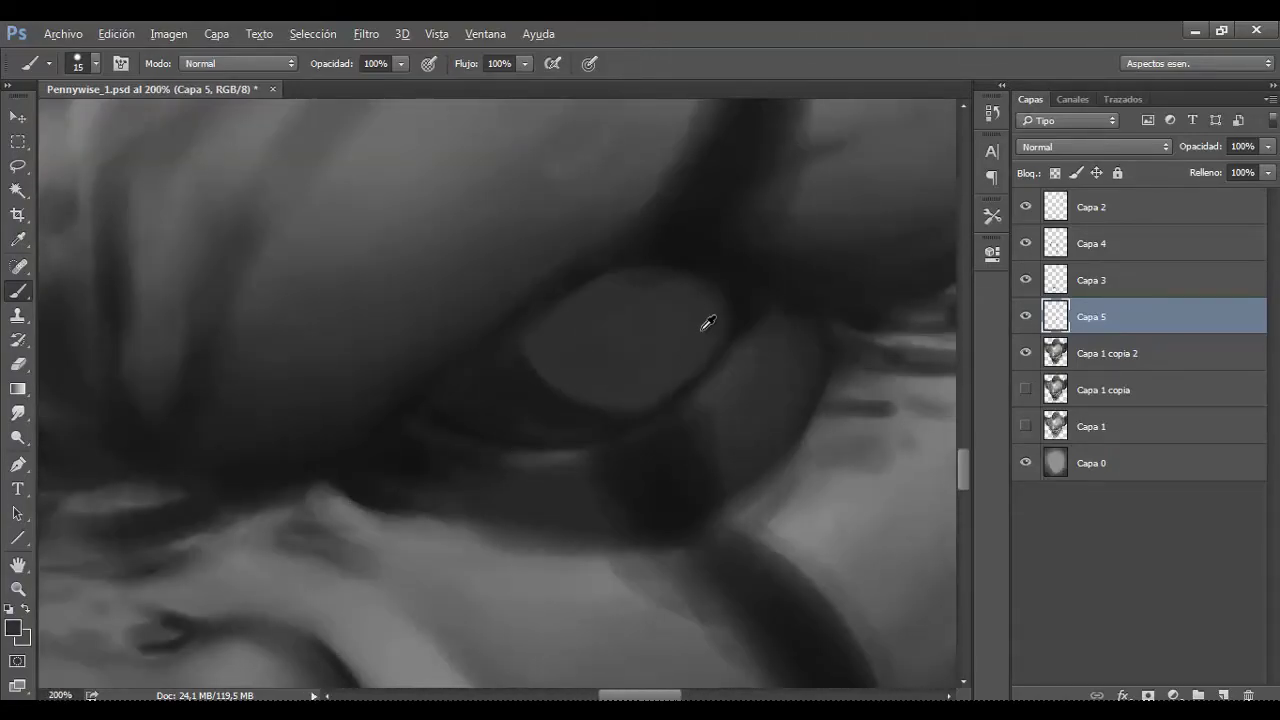
pyautogui.keyDown('alt'); pyautogui.click(583, 347); pyautogui.keyUp('alt')
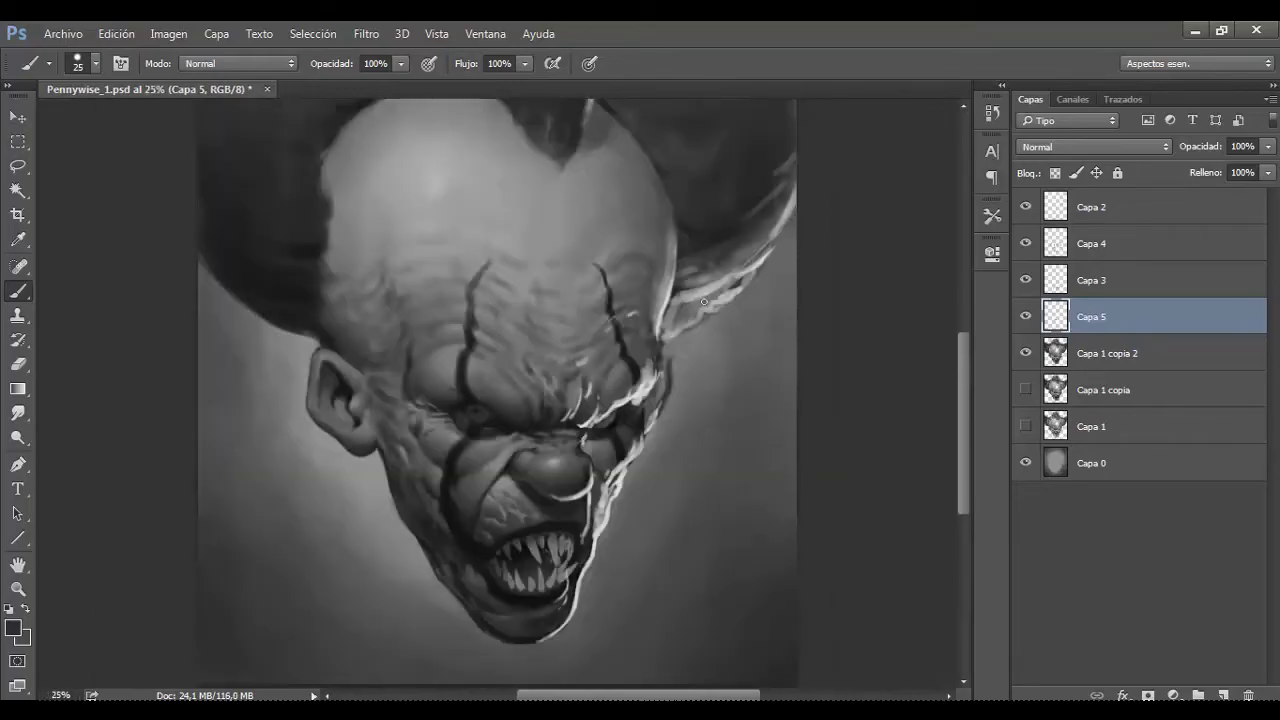
pyautogui.hotkey('ctrl', '-')
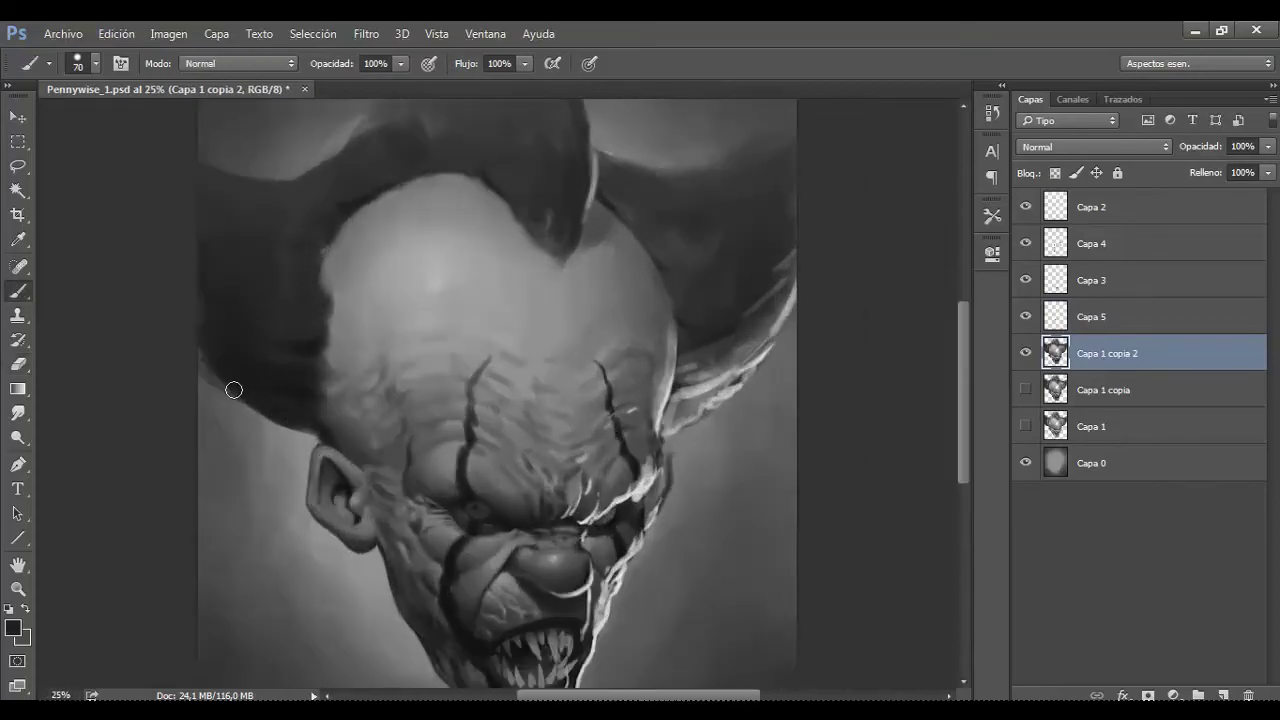
# Step: Darken the upper hair with a large brush, sampling a new grey
pyautogui.moveTo(213, 381)
pyautogui.mouseDown()
pyautogui.moveTo(269, 408)
pyautogui.moveTo(200, 374)
pyautogui.mouseUp()
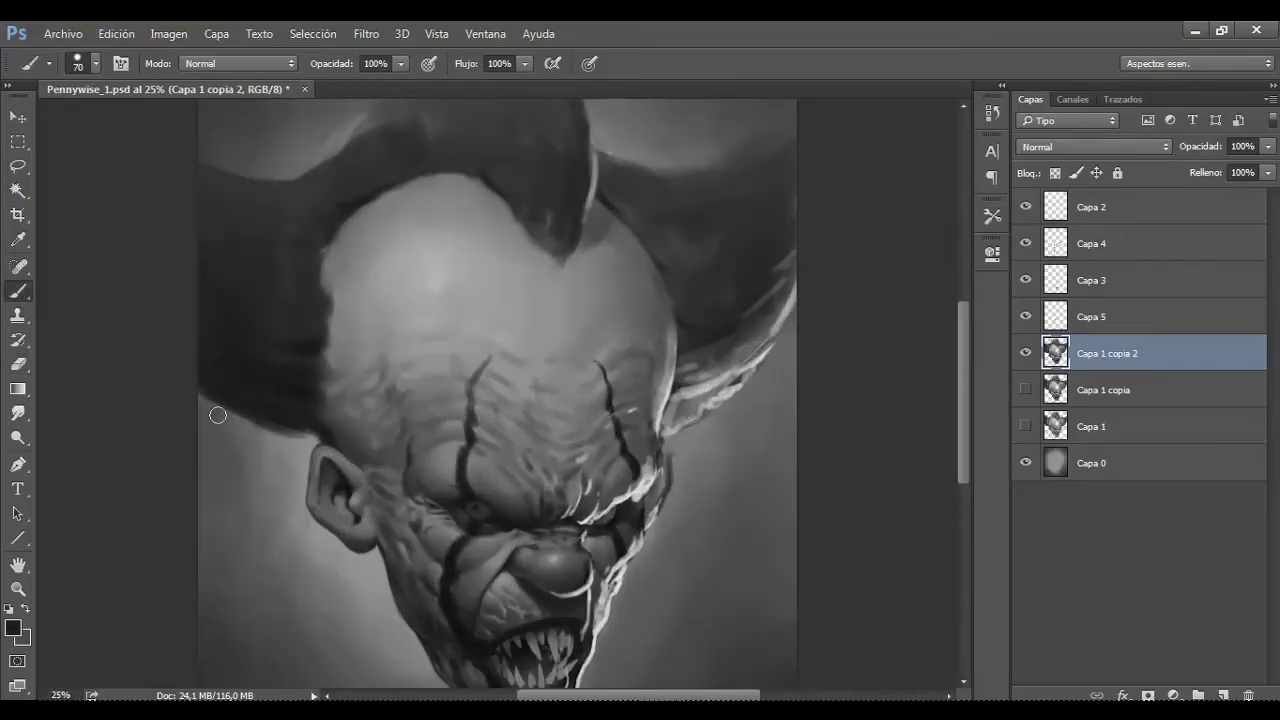
pyautogui.press(']')
pyautogui.moveTo(254, 413); pyautogui.dragTo(574, 258)
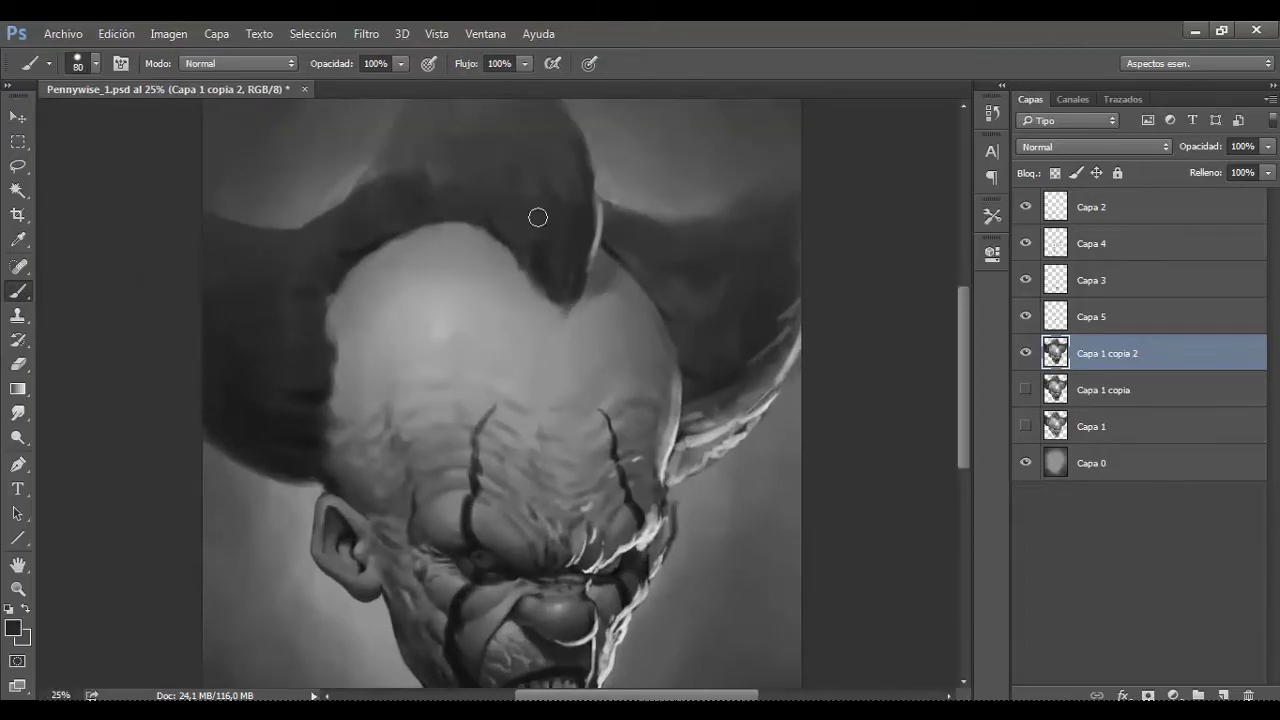
pyautogui.press(']')
pyautogui.press(']')
pyautogui.press(']')
pyautogui.moveTo(431, 180); pyautogui.dragTo(606, 260)
pyautogui.moveTo(560, 205); pyautogui.dragTo(505, 195)
pyautogui.moveTo(443, 277)
pyautogui.mouseDown()
pyautogui.moveTo(449, 244)
pyautogui.moveTo(543, 194)
pyautogui.mouseUp()
pyautogui.press('[')
pyautogui.press('[')
pyautogui.press('[')
pyautogui.moveTo(526, 293); pyautogui.dragTo(494, 206)
pyautogui.keyDown('alt'); pyautogui.click(543, 305); pyautogui.keyUp('alt')
pyautogui.moveTo(440, 250); pyautogui.dragTo(413, 200)
pyautogui.press('[')
pyautogui.hotkey('ctrl', '-')
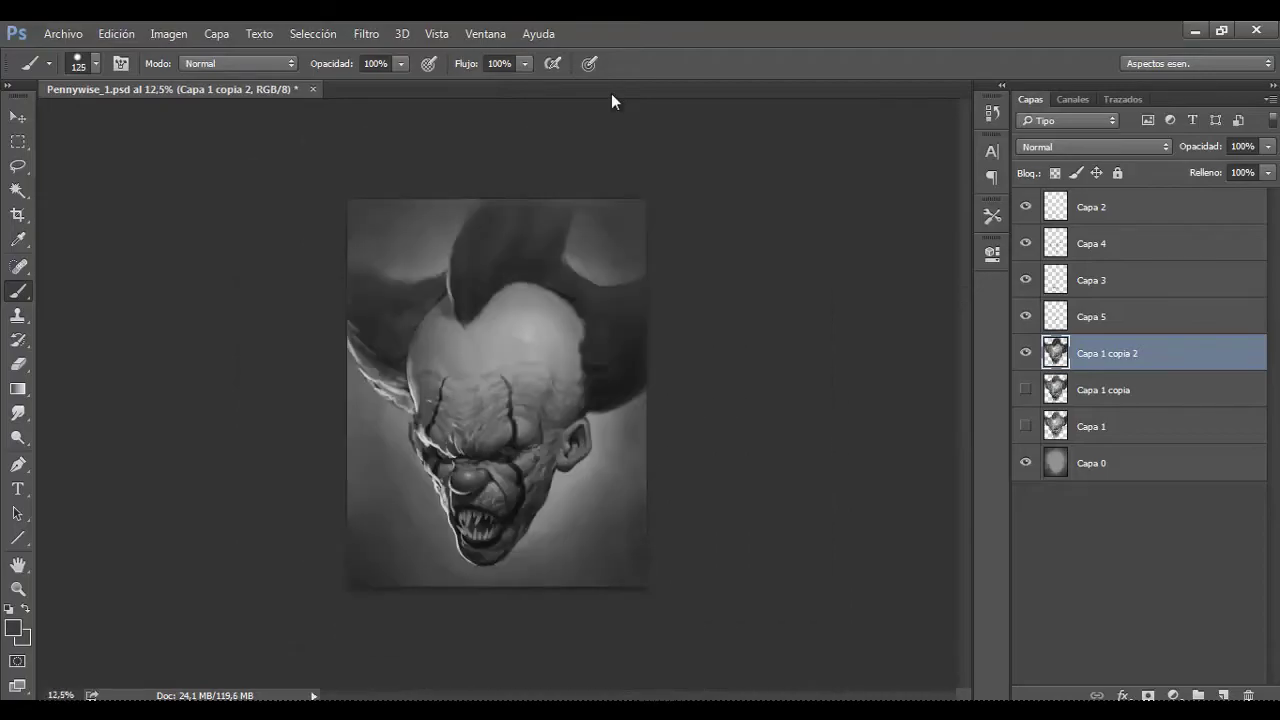
pyautogui.hotkey('ctrl', '+')
pyautogui.press(']')
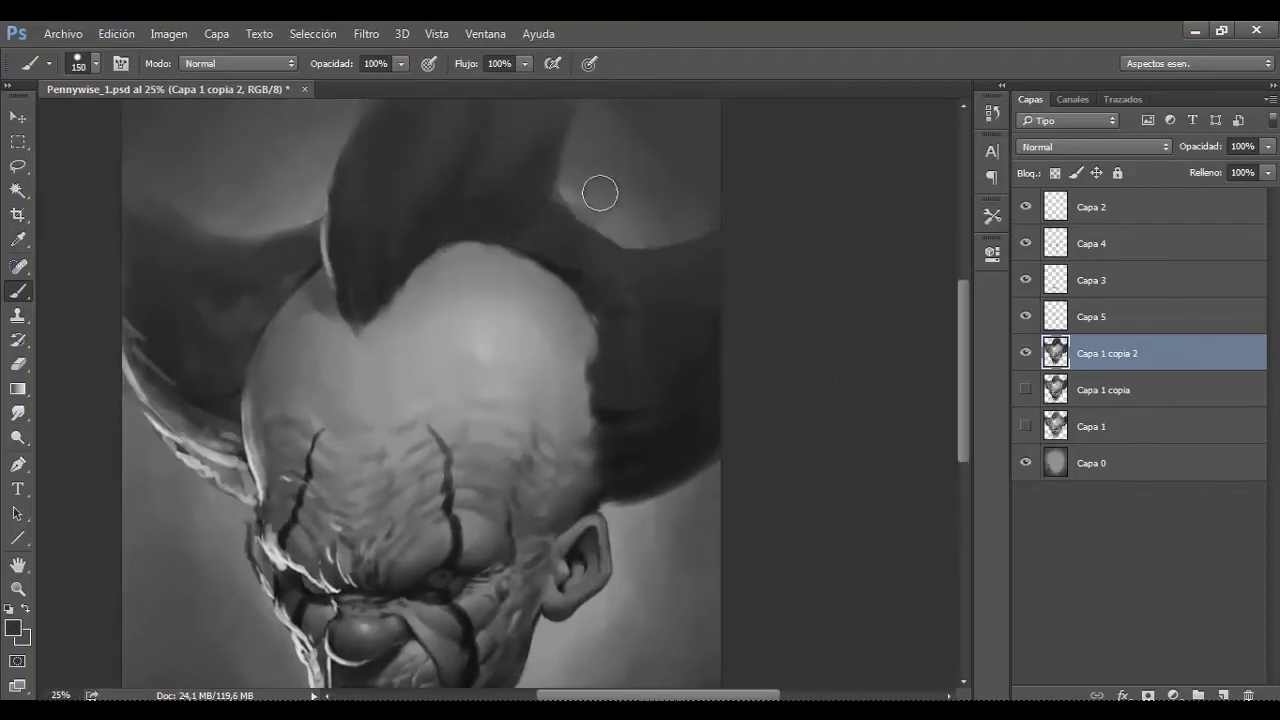
# Step: On new layer Capa 6, extend the upper-right tuft higher and darken the left hair
pyautogui.click(1222, 695)
pyautogui.press(']')
pyautogui.press(']')
pyautogui.moveTo(600, 274)
pyautogui.mouseDown()
pyautogui.moveTo(645, 300)
pyautogui.moveTo(543, 223)
pyautogui.moveTo(530, 273)
pyautogui.mouseUp()
pyautogui.press('[')
pyautogui.press('[')
pyautogui.press('[')
pyautogui.press('[')
pyautogui.moveTo(289, 270)
pyautogui.mouseDown()
pyautogui.moveTo(263, 263)
pyautogui.moveTo(186, 286)
pyautogui.mouseUp()
pyautogui.press(']')
pyautogui.press(']')
pyautogui.press(']')
# Step: Flip the canvas horizontally to check the drawing of the head
pyautogui.hotkey('ctrl', '-')
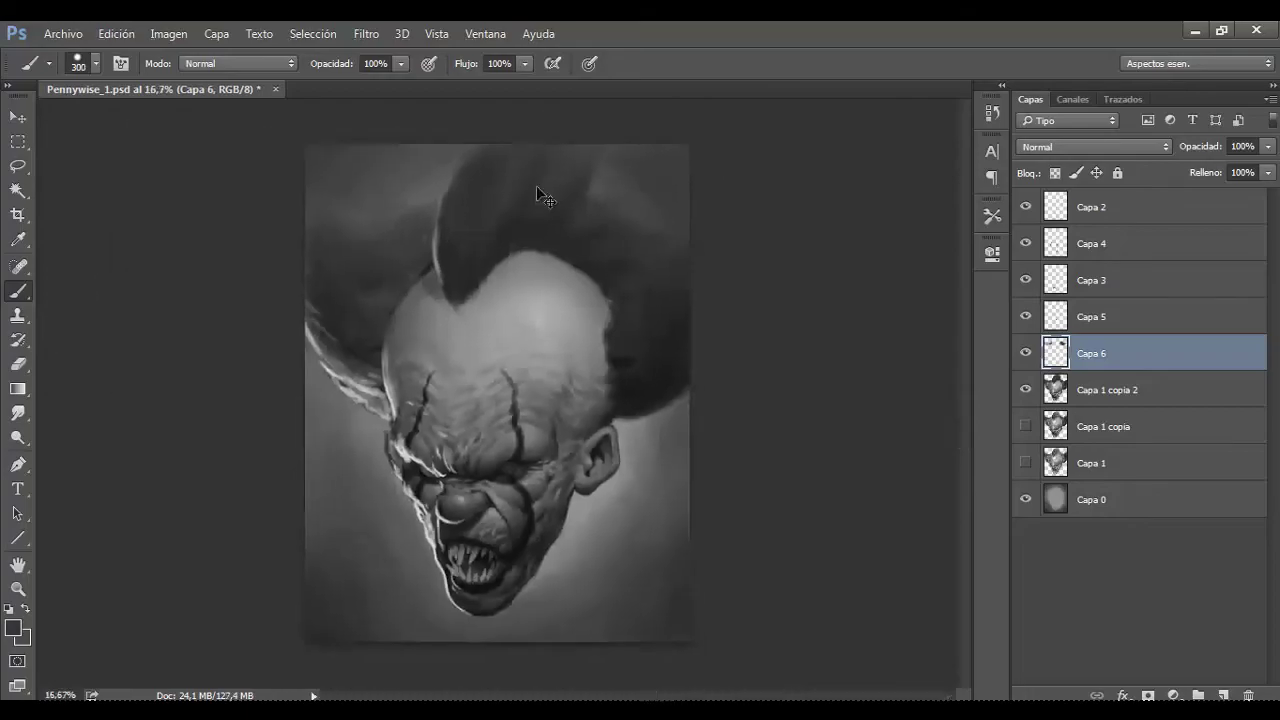
pyautogui.hotkey('ctrl', '-')
pyautogui.hotkey('ctrl', 'shift', 'h')
pyautogui.hotkey('ctrl', '+')
pyautogui.hotkey('ctrl', '+')
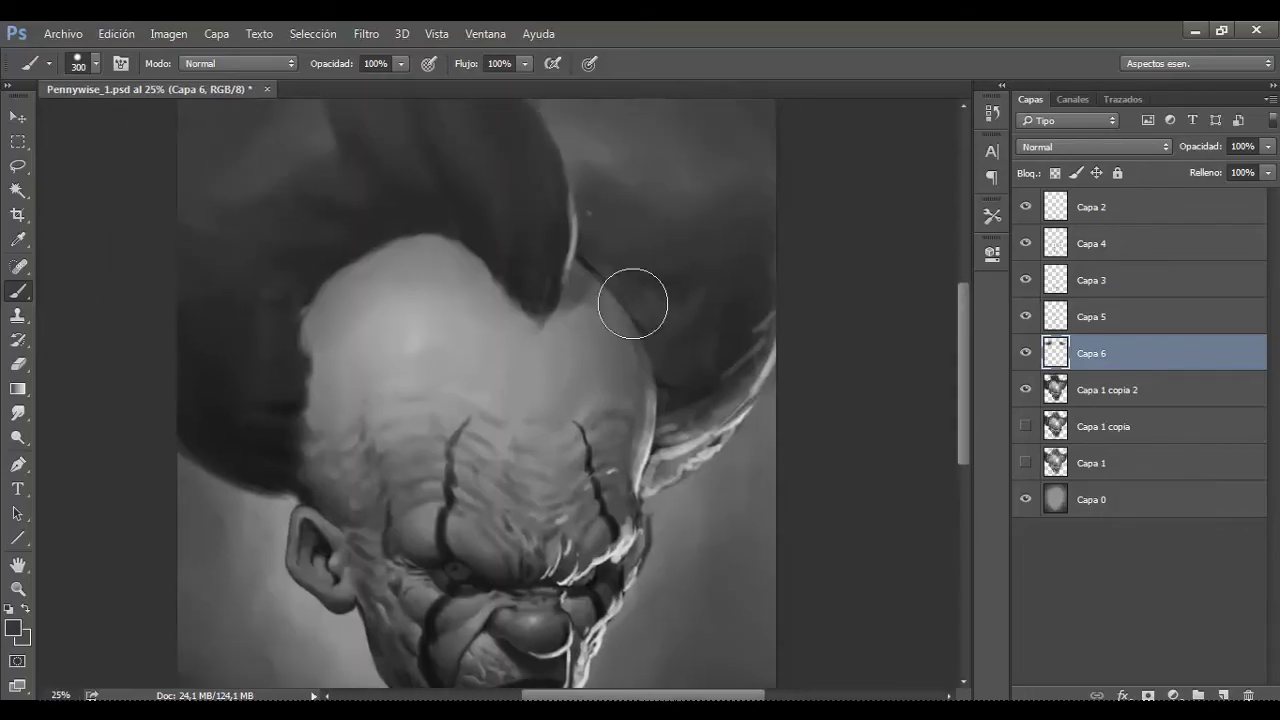
pyautogui.hotkey('alt', '.')
pyautogui.press('e')
pyautogui.hotkey('ctrl', '-')
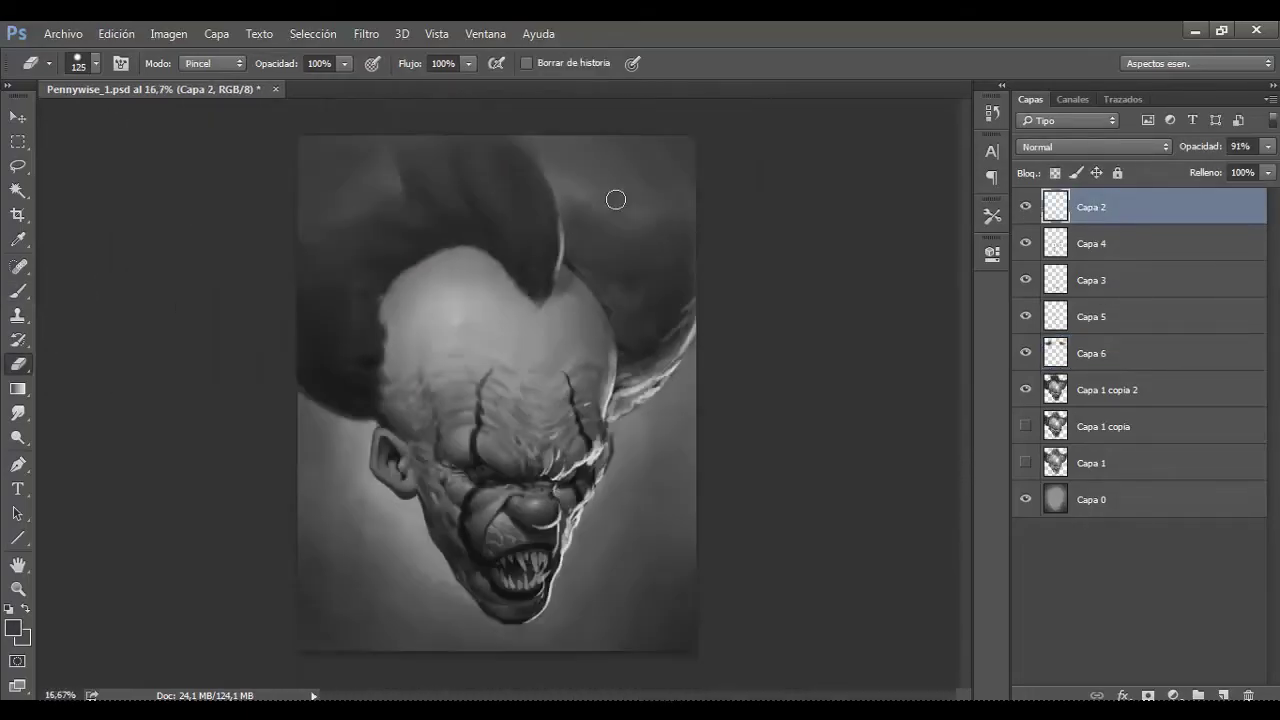
pyautogui.hotkey('ctrl', '+')
# Step: Draw a thin crease line across the bald crown on Capa 6 with a small brush
pyautogui.click(1094, 352)
pyautogui.press('b')
pyautogui.press('[')
pyautogui.press('[')
pyautogui.press('[')
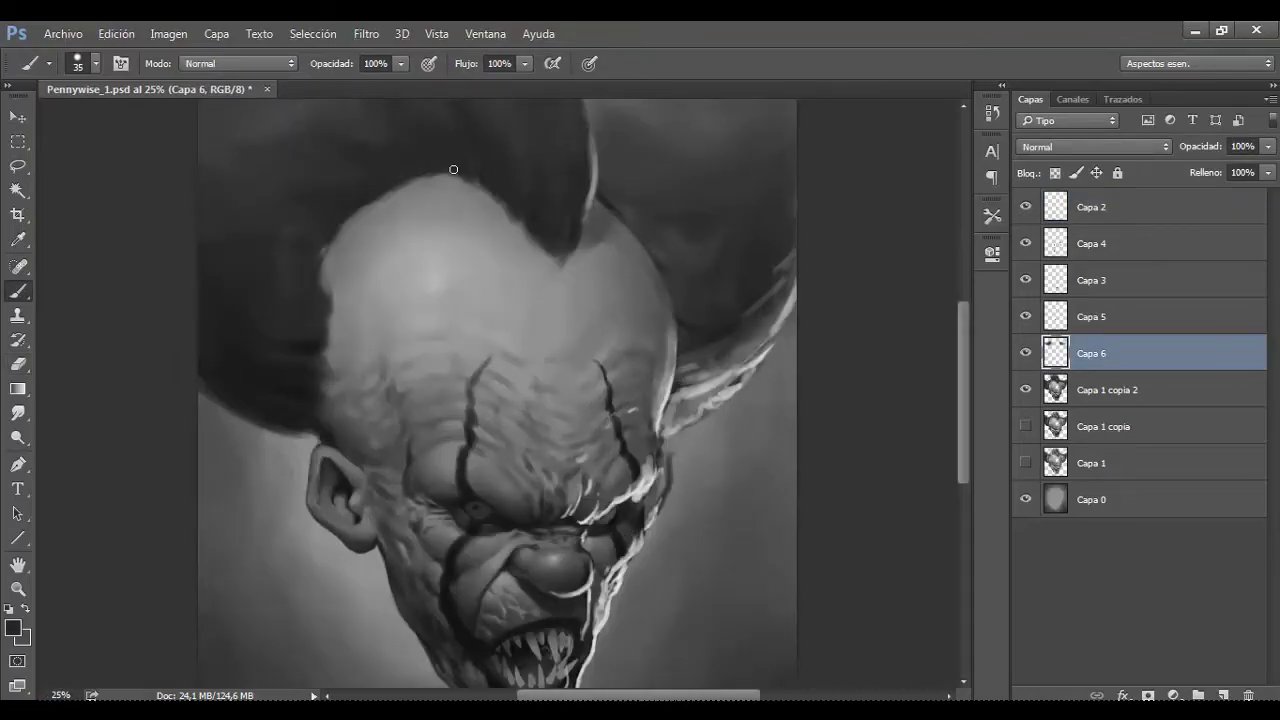
pyautogui.moveTo(480, 258); pyautogui.dragTo(443, 320)
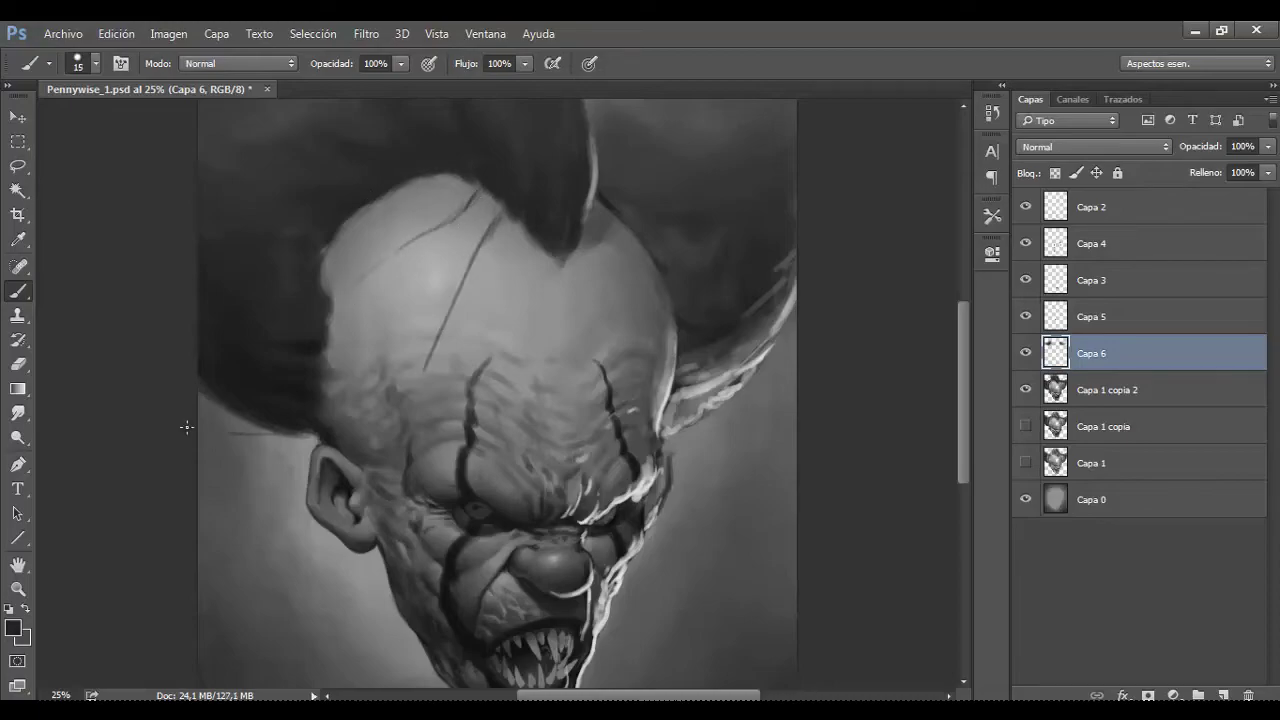
pyautogui.hotkey('ctrl', '-')
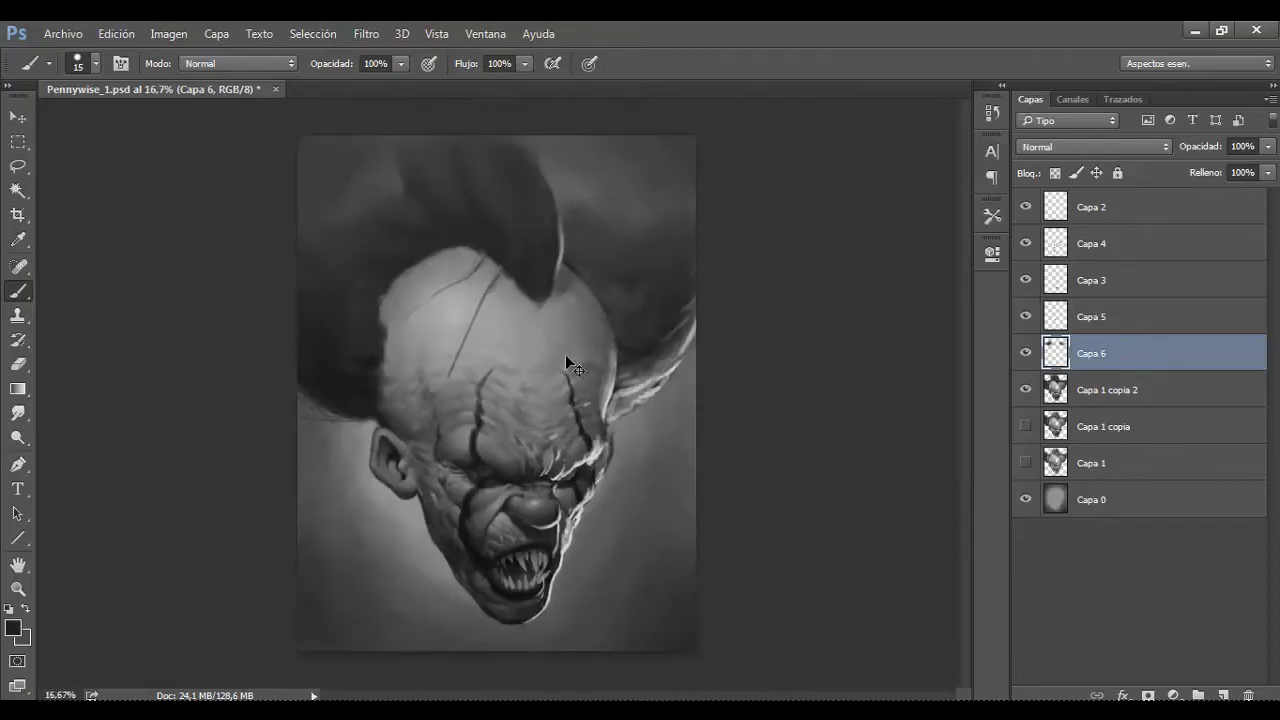
pyautogui.hotkey('ctrl', '+')
# Step: Erase the diagonal crease line from the forehead
pyautogui.press('e')
pyautogui.moveTo(428, 343)
pyautogui.mouseDown()
pyautogui.moveTo(414, 257)
pyautogui.moveTo(455, 215)
pyautogui.mouseUp()
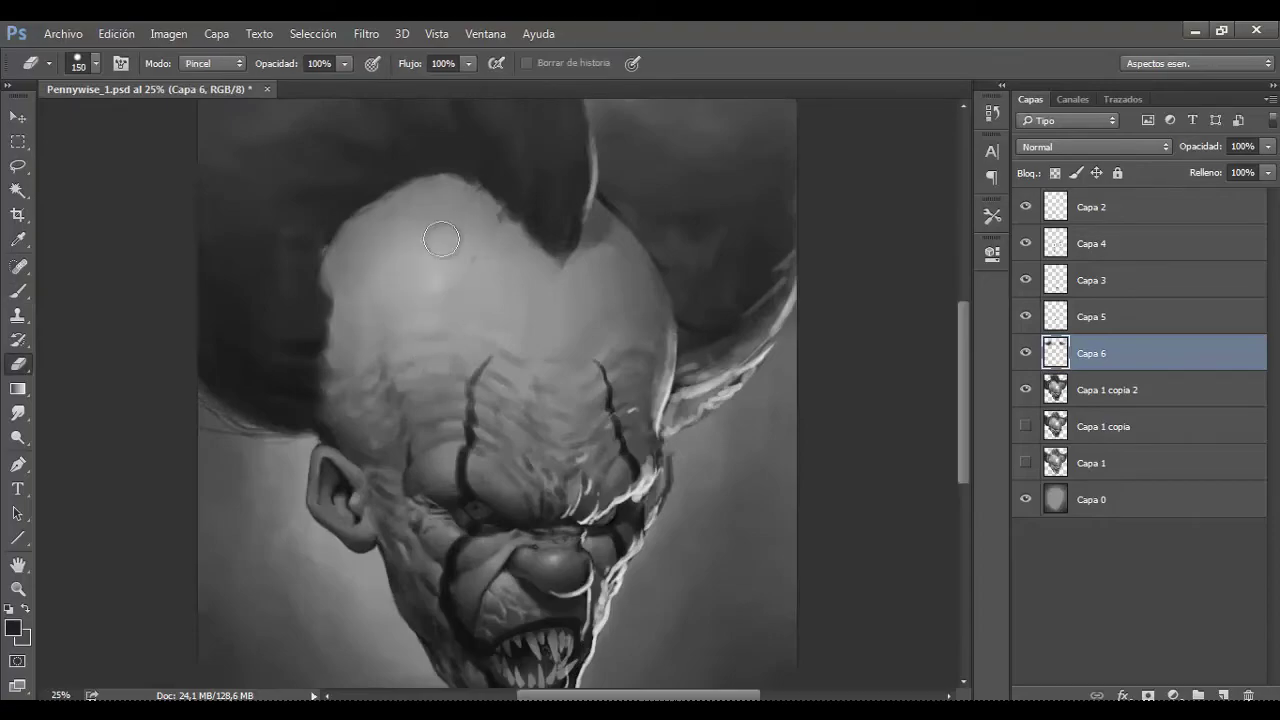
pyautogui.hotkey('ctrl', '+')
pyautogui.press('b')
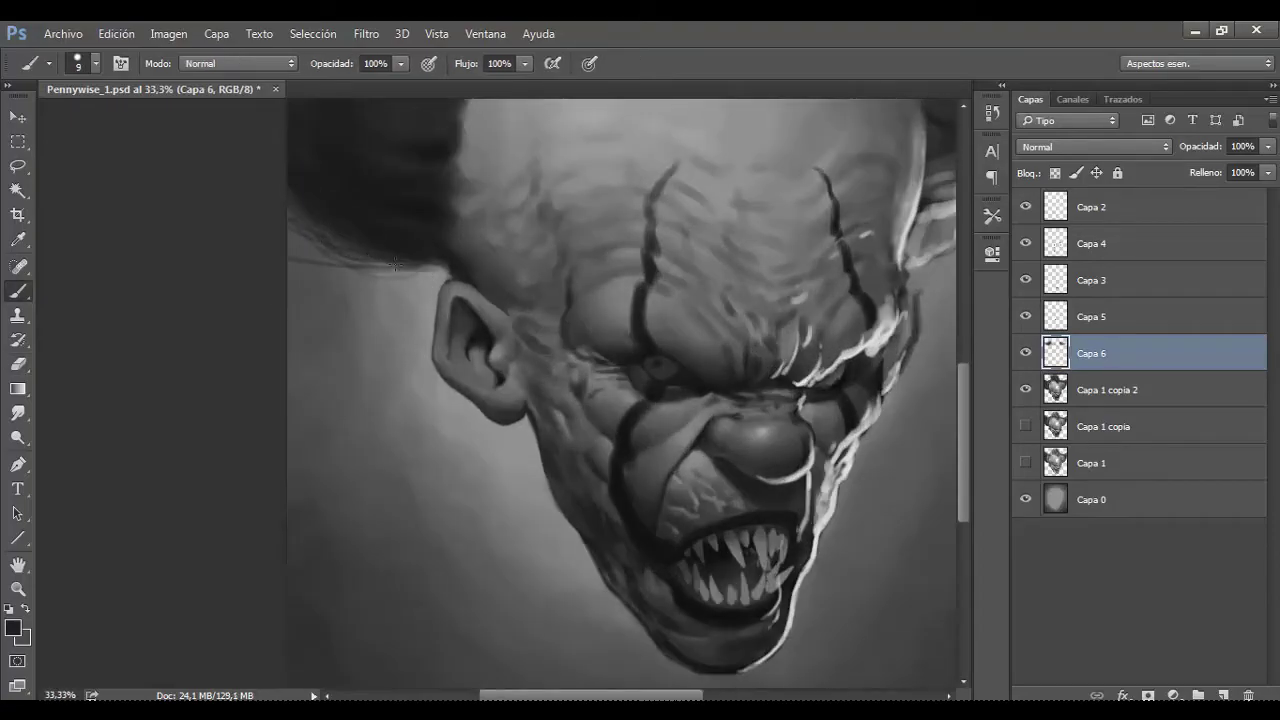
pyautogui.hotkey('ctrl', '-')
pyautogui.hotkey('ctrl', '-')
pyautogui.hotkey('ctrl', '+')
pyautogui.press(']')
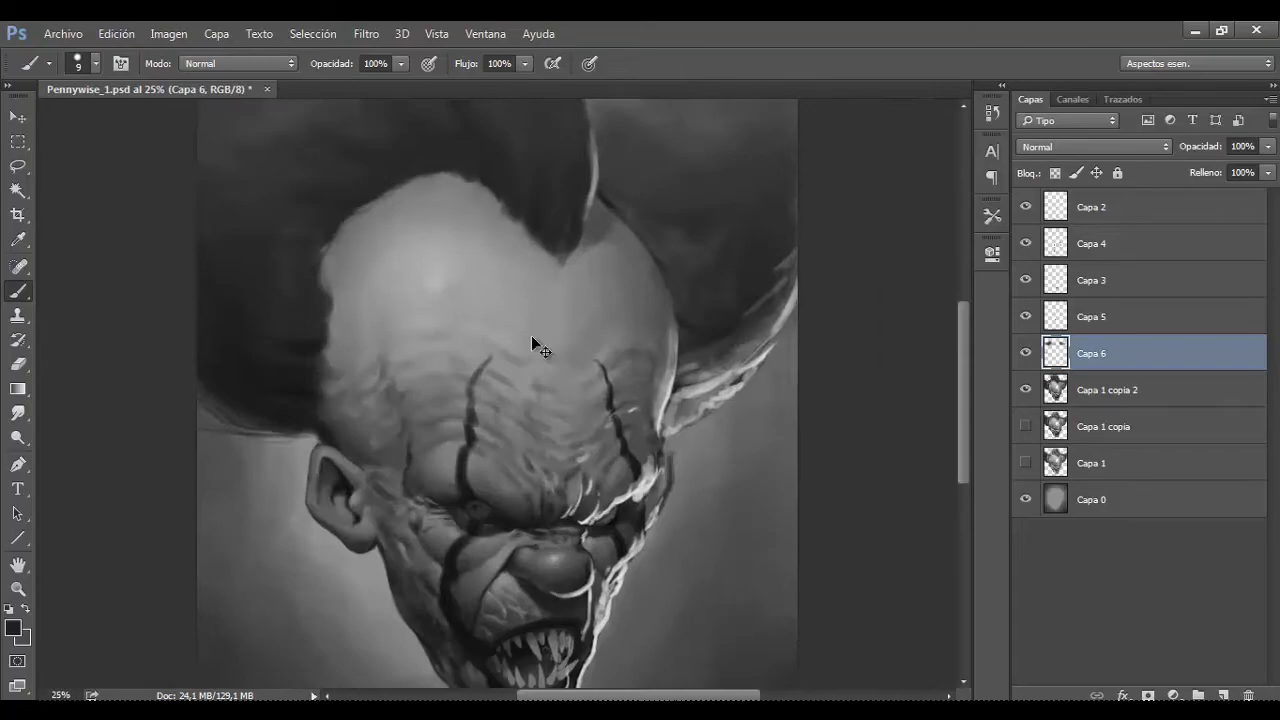
pyautogui.hotkey('ctrl', '+')
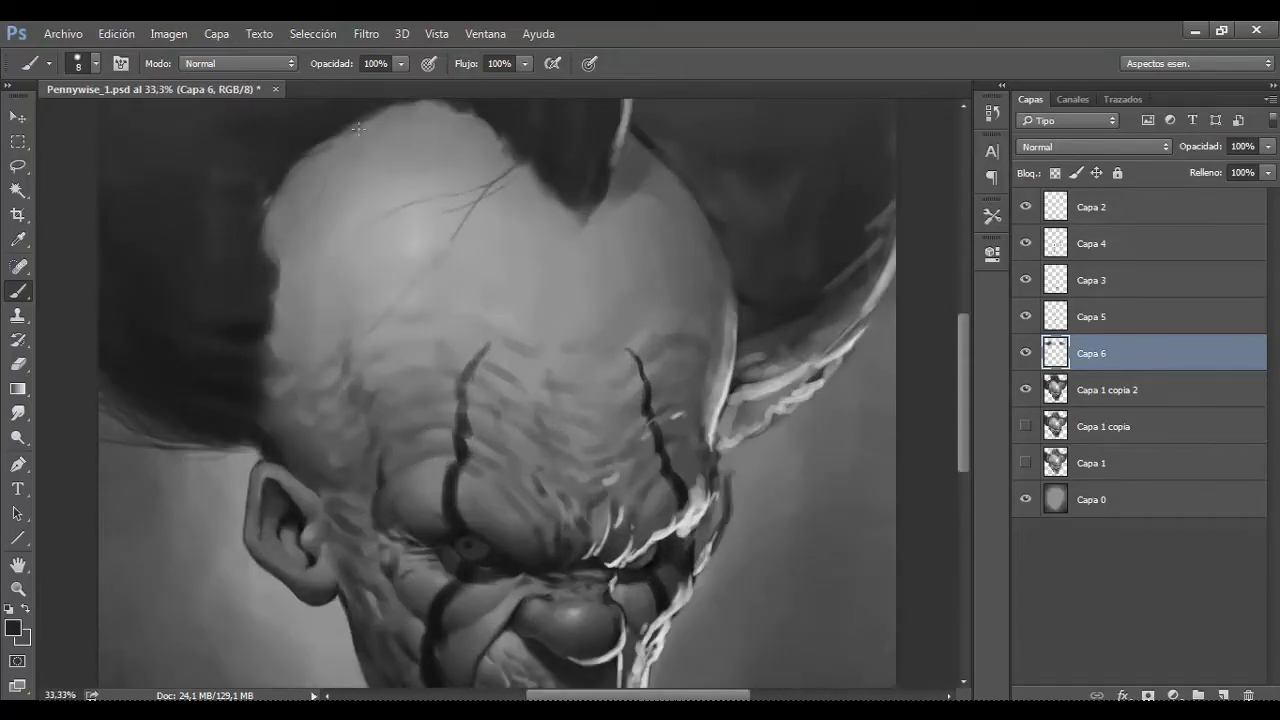
# Step: Review the whole painting and save it
pyautogui.hotkey('ctrl', '-')
pyautogui.hotkey('ctrl', '-')
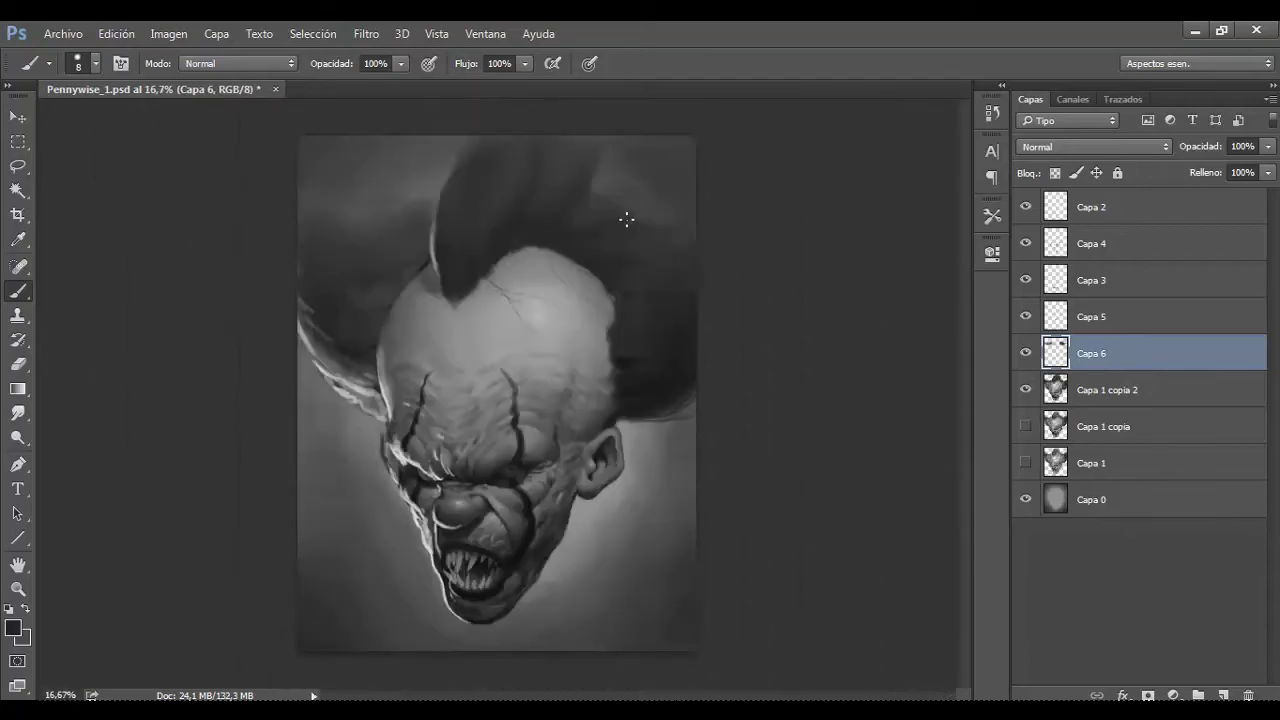
pyautogui.hotkey('ctrl', '+')
pyautogui.press('e')
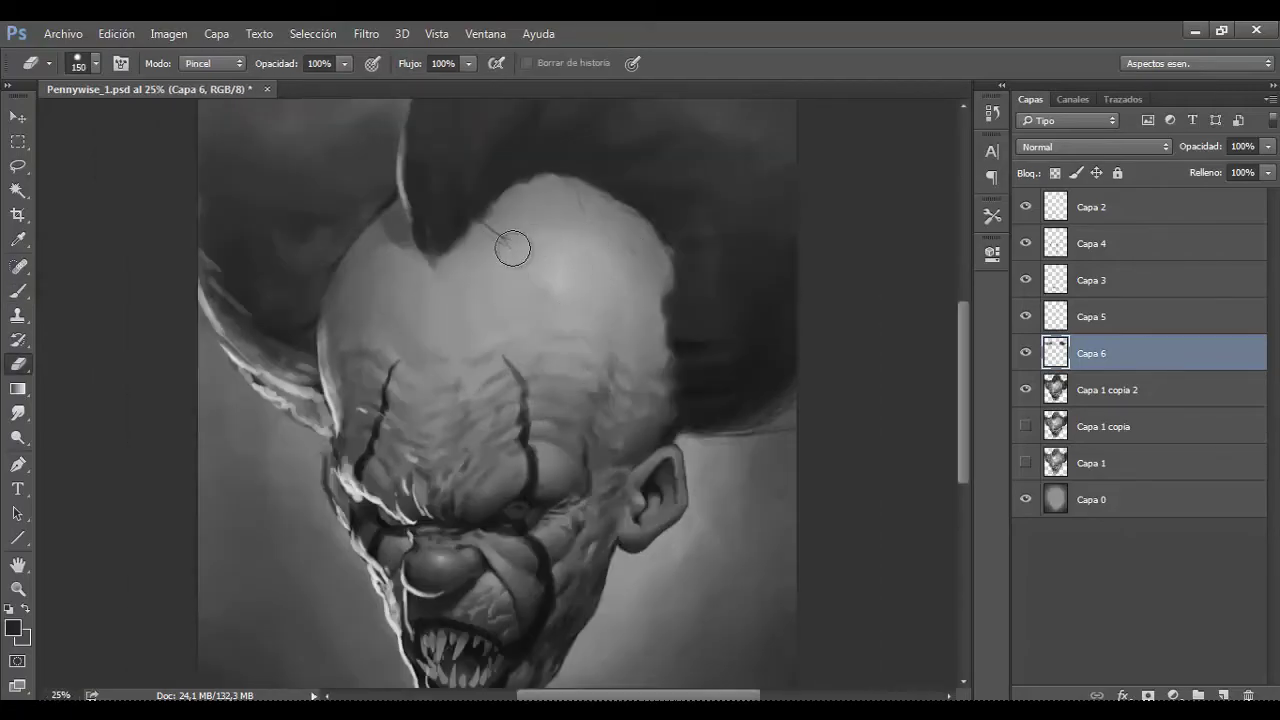
pyautogui.hotkey('ctrl', '-')
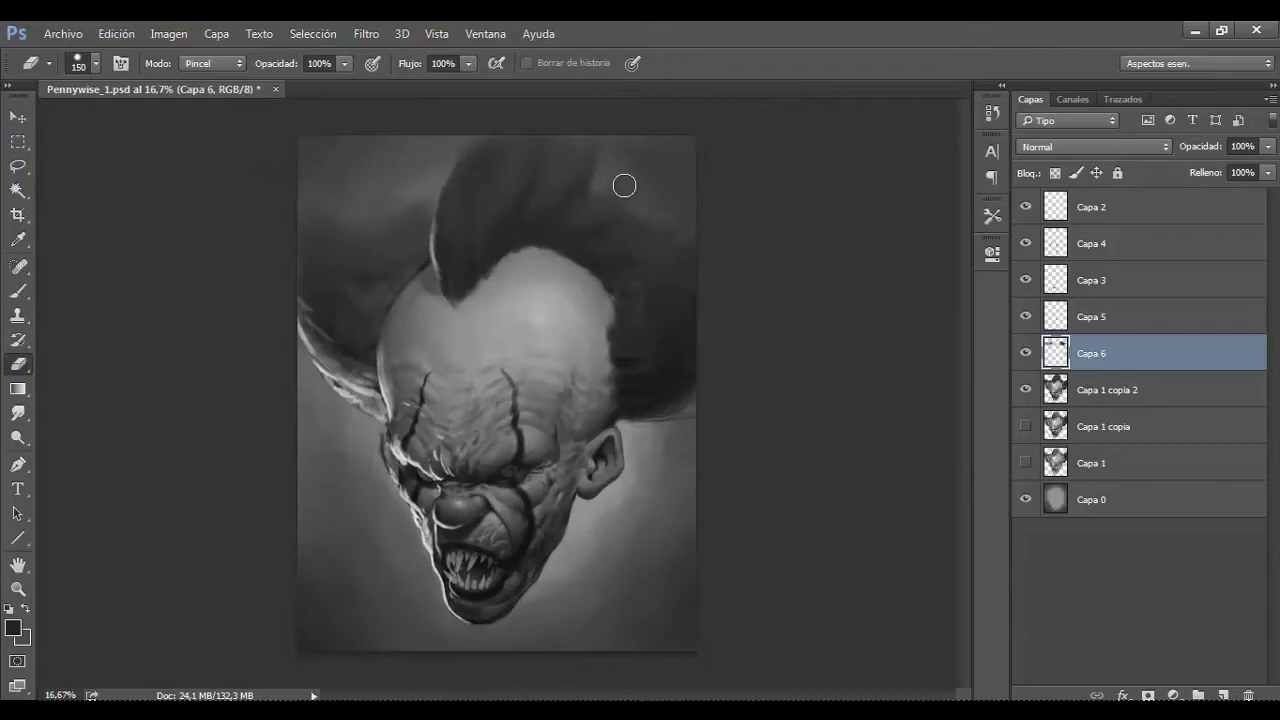
pyautogui.hotkey('ctrl', 's')
# Step: Select Capa 5 with the Brush, then hide and reshow it to compare the eye
pyautogui.click(1097, 316)
pyautogui.scroll(3, 545, 450)
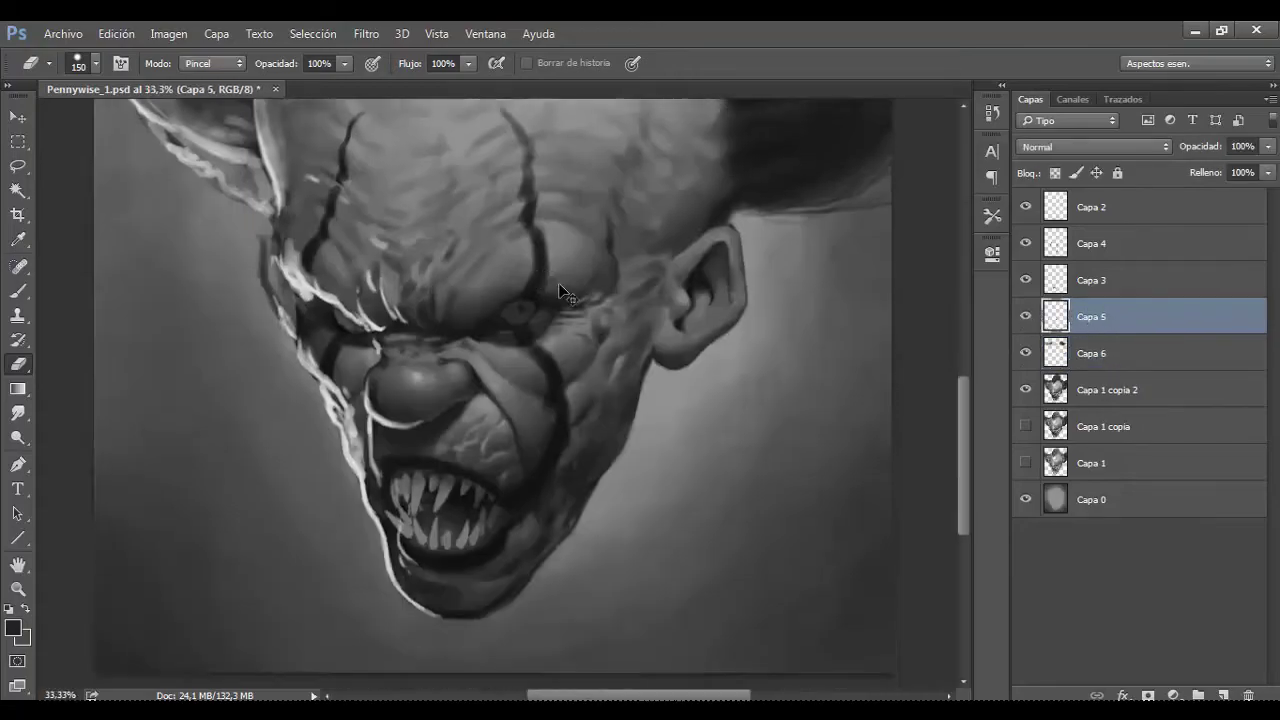
pyautogui.scroll(3, 545, 450)
pyautogui.press('b')
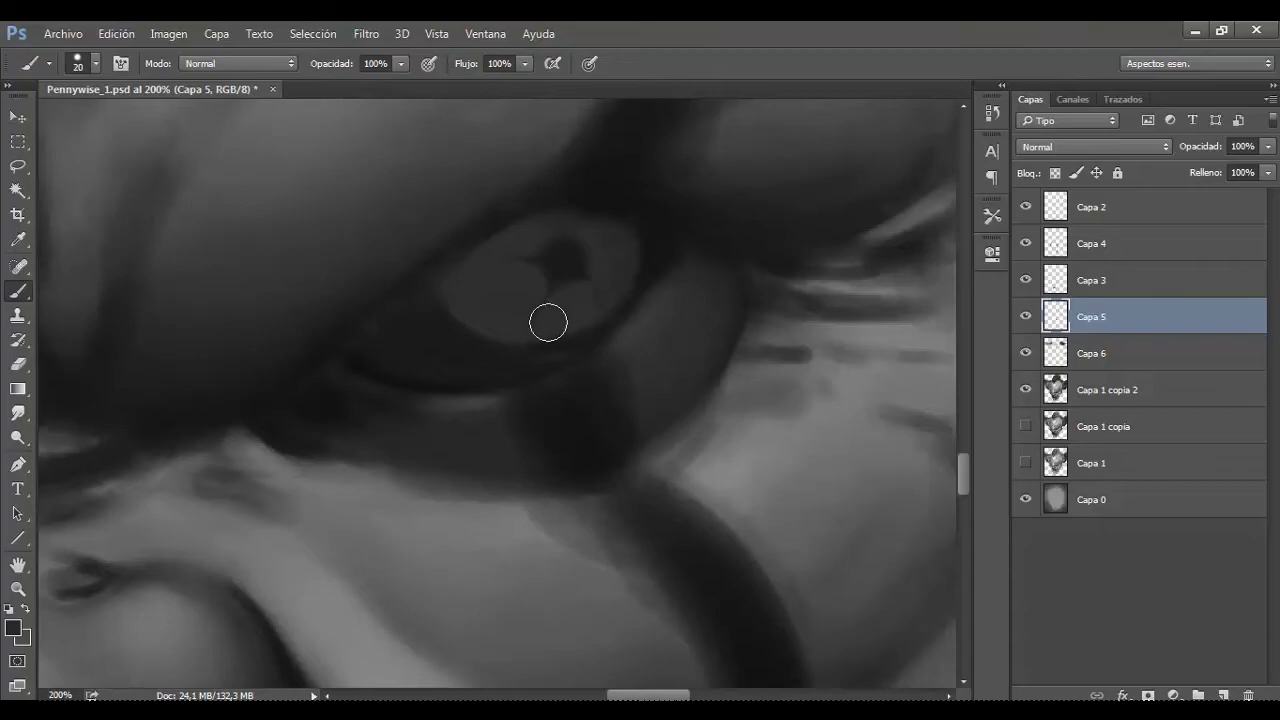
pyautogui.scroll(-5, 580, 303)
pyautogui.scroll(3, 516, 332)
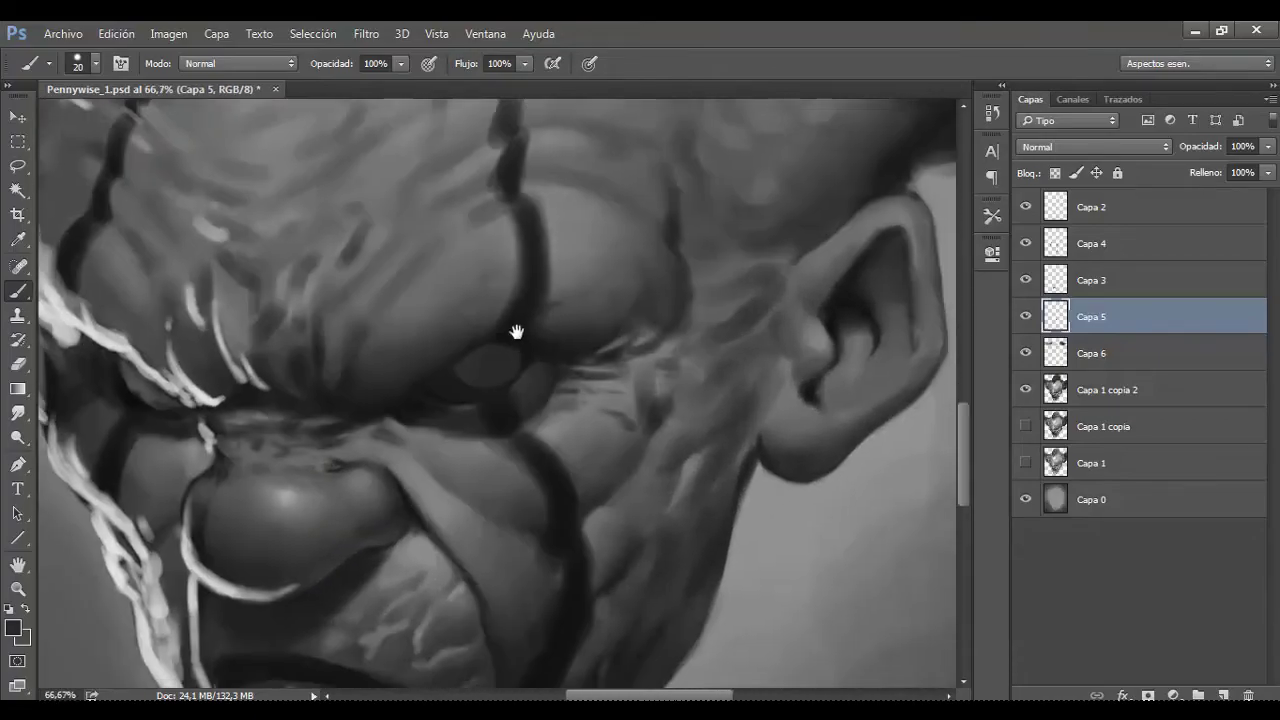
pyautogui.scroll(3, 516, 332)
pyautogui.press('[')
pyautogui.press('[')
pyautogui.scroll(-2, 473, 281)
pyautogui.scroll(-2, 414, 286)
pyautogui.press(']')
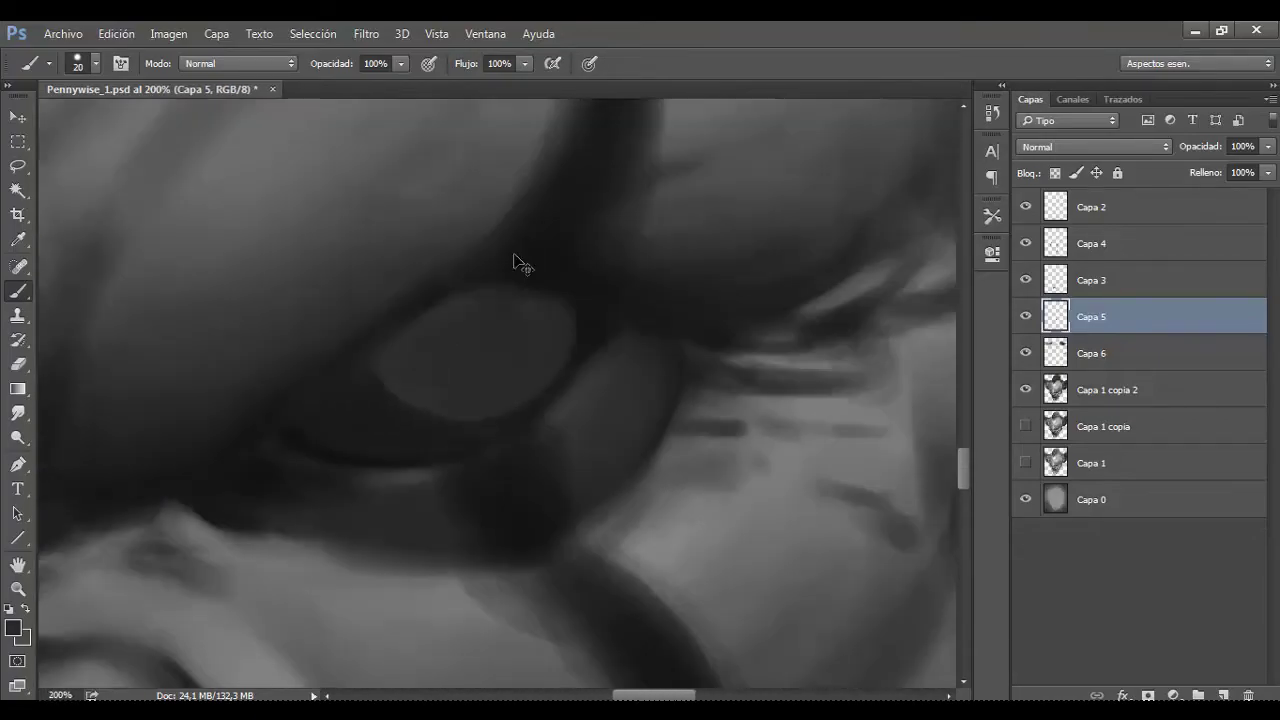
pyautogui.scroll(-2, 514, 254)
pyautogui.click(1024, 316)
pyautogui.click(1024, 317)
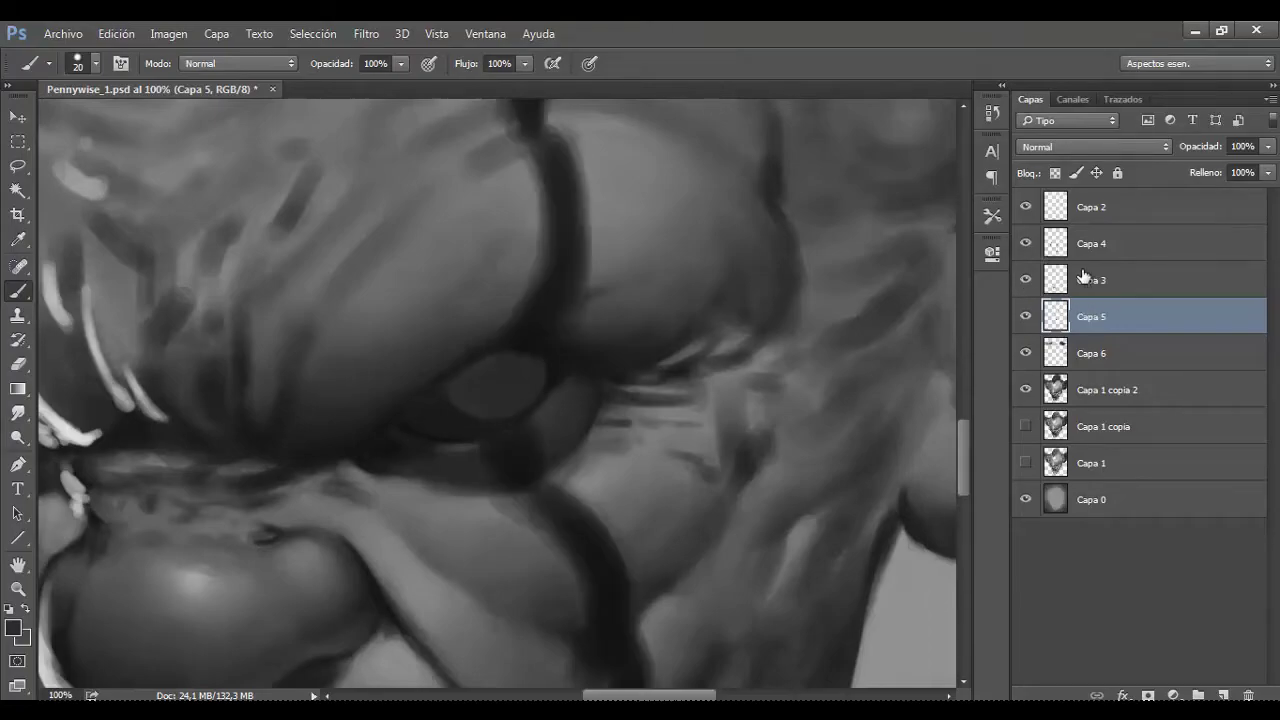
# Step: Move Capa 4 below Capa 5 and set it to Multiplicar at about 65% opacity
pyautogui.moveTo(1040, 254); pyautogui.dragTo(1100, 335)
pyautogui.scroll(-3, 720, 298)
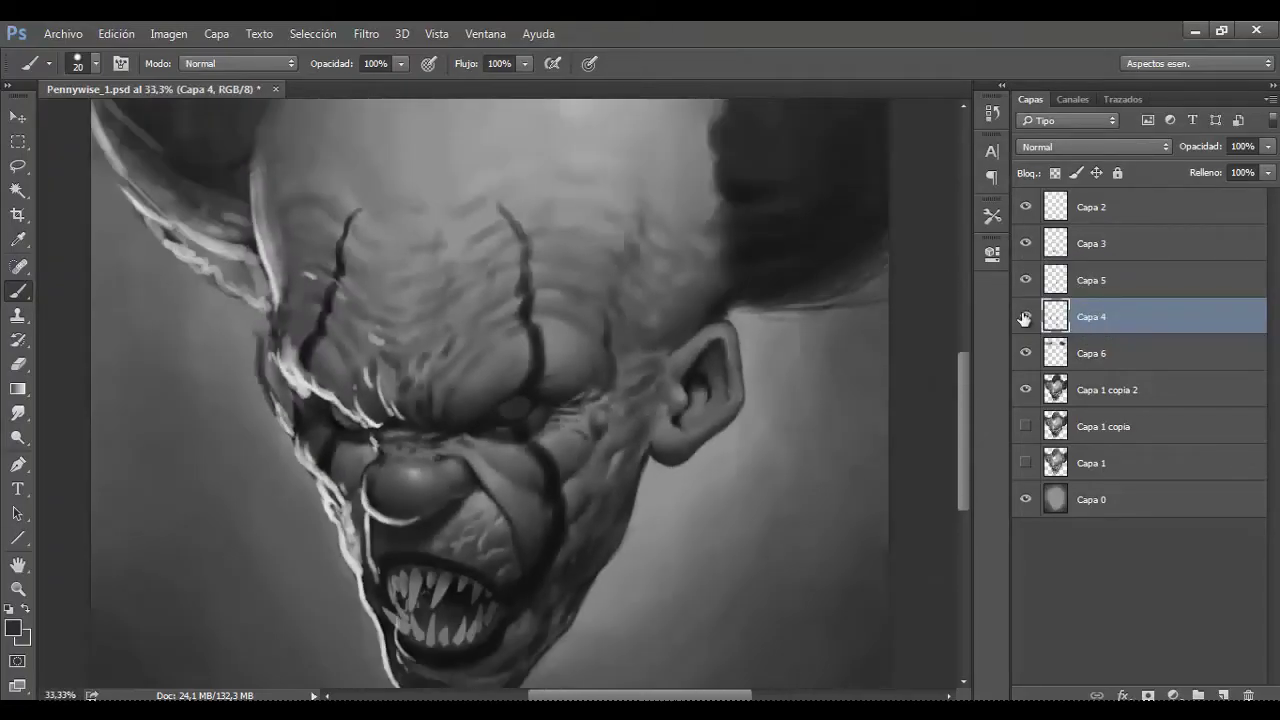
pyautogui.click(1093, 146)
pyautogui.click(1060, 206)
pyautogui.click(1267, 146)
pyautogui.moveTo(1223, 166); pyautogui.dragTo(1236, 167)
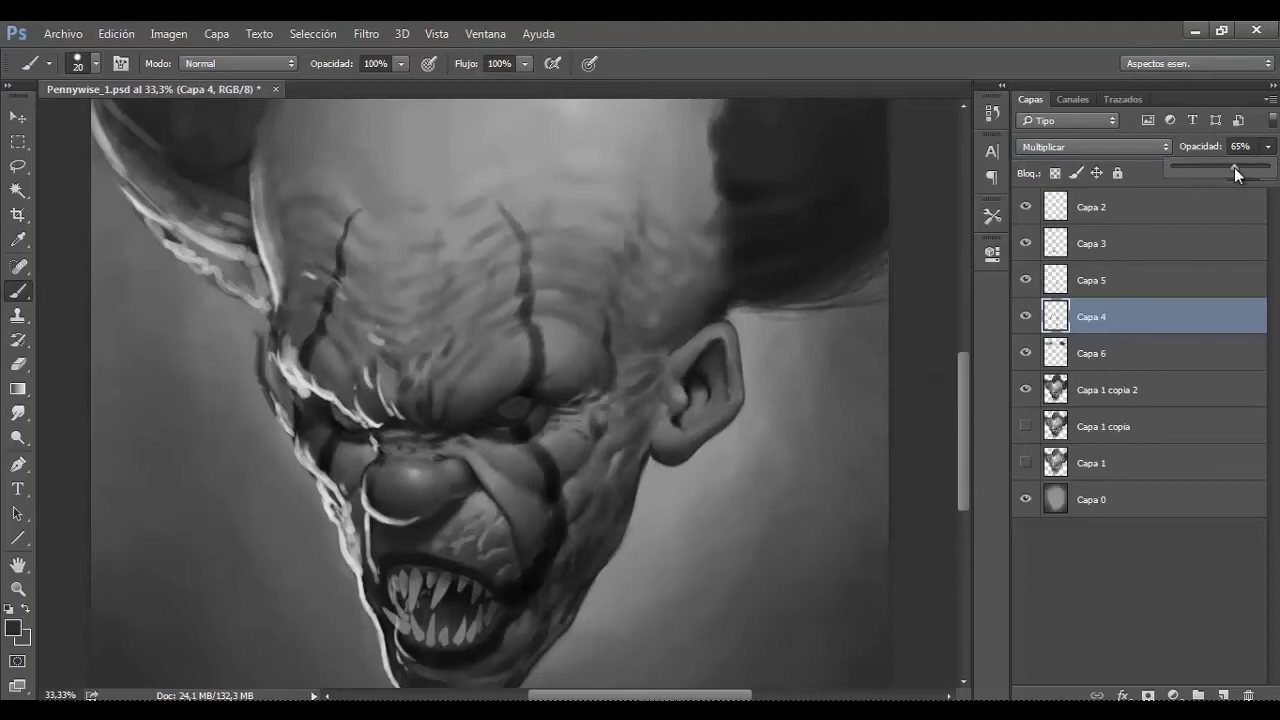
# Step: Return to Capa 5 and size the brush down for painting eye detail
pyautogui.hotkey('alt', ']')
pyautogui.scroll(-1, 592, 254)
pyautogui.scroll(-1, 592, 254)
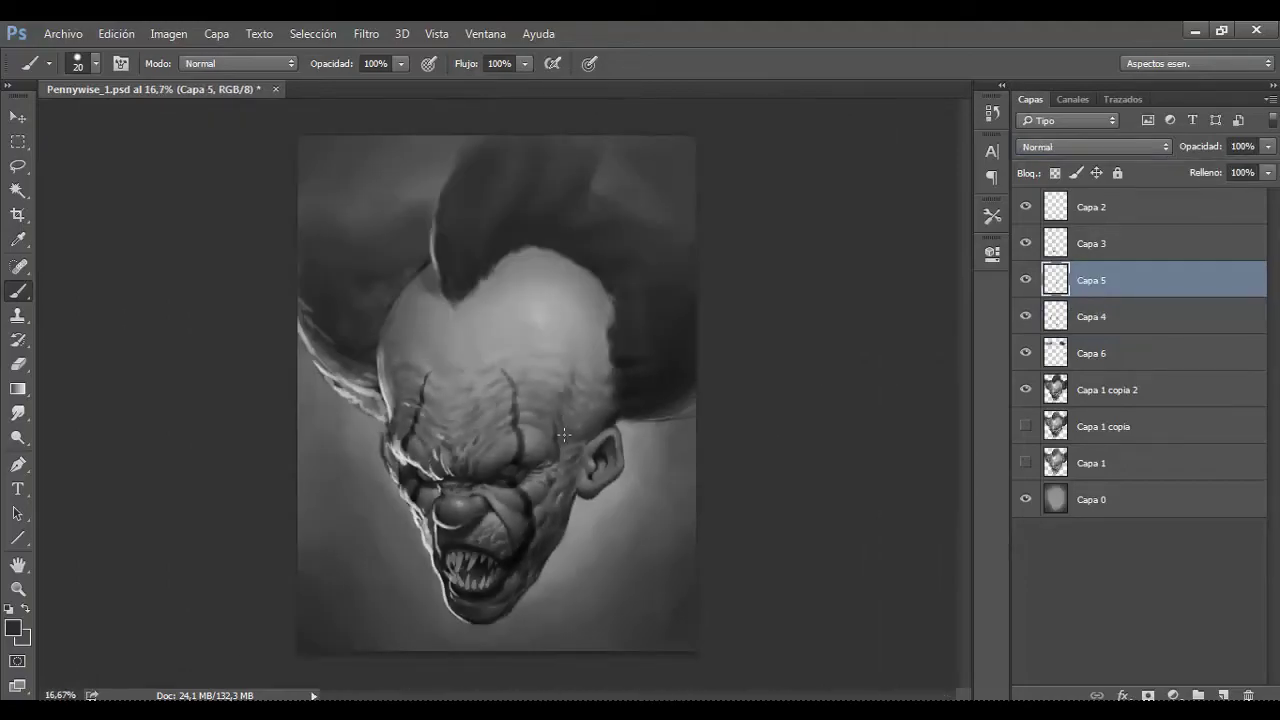
pyautogui.scroll(2, 563, 434)
pyautogui.scroll(2, 508, 273)
pyautogui.scroll(1, 508, 273)
pyautogui.press('[')
pyautogui.press('[')
pyautogui.press('[')
pyautogui.press('[')
pyautogui.press('[')
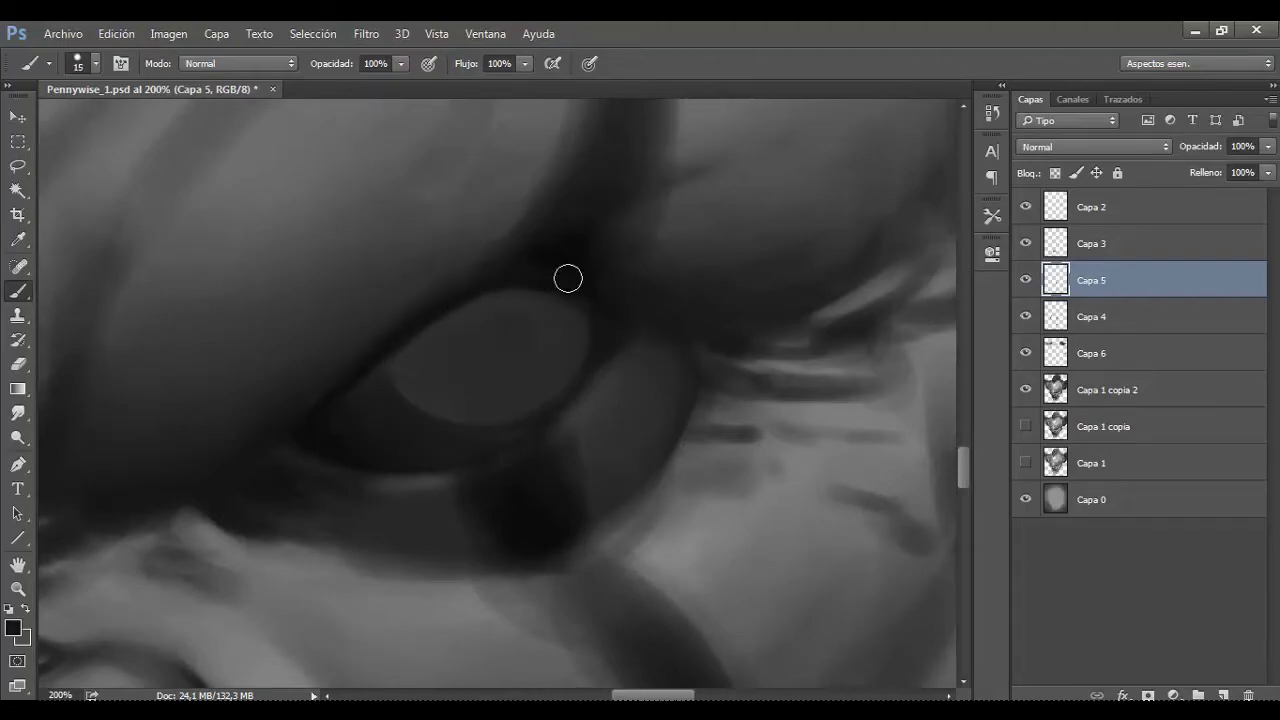
pyautogui.press('[')
pyautogui.press('[')
pyautogui.scroll(-3, 582, 314)
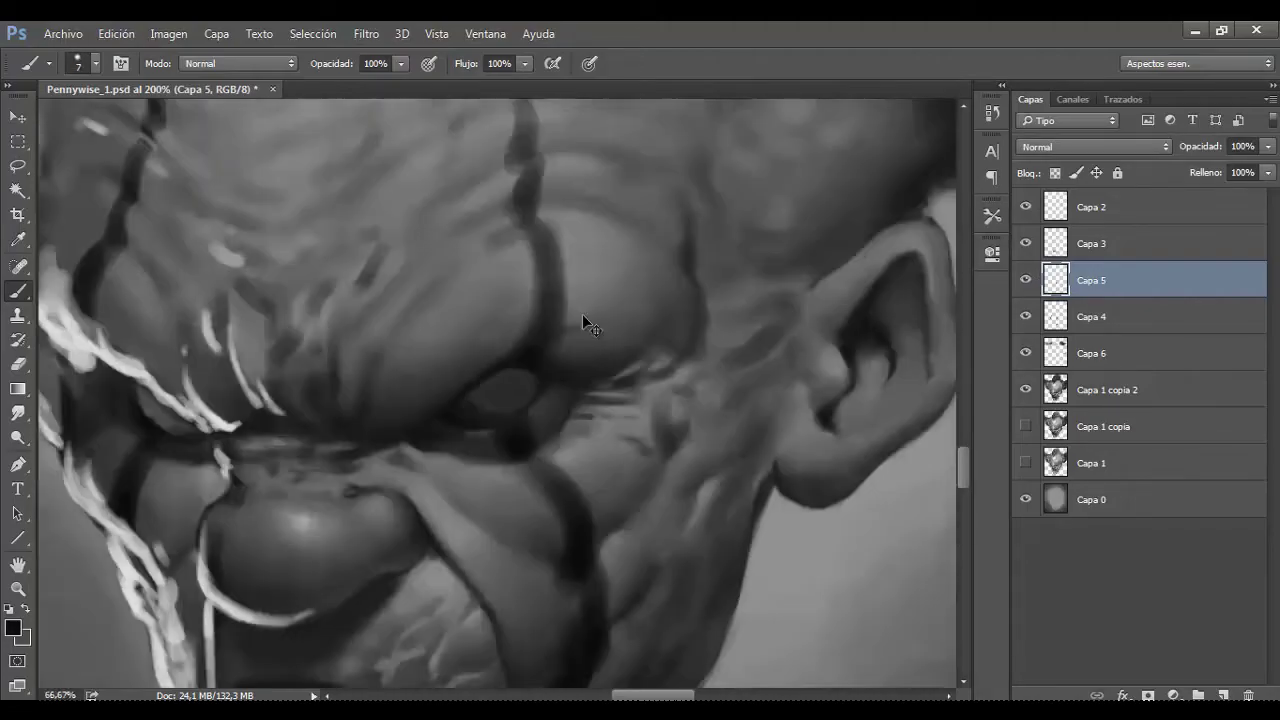
pyautogui.scroll(3, 559, 402)
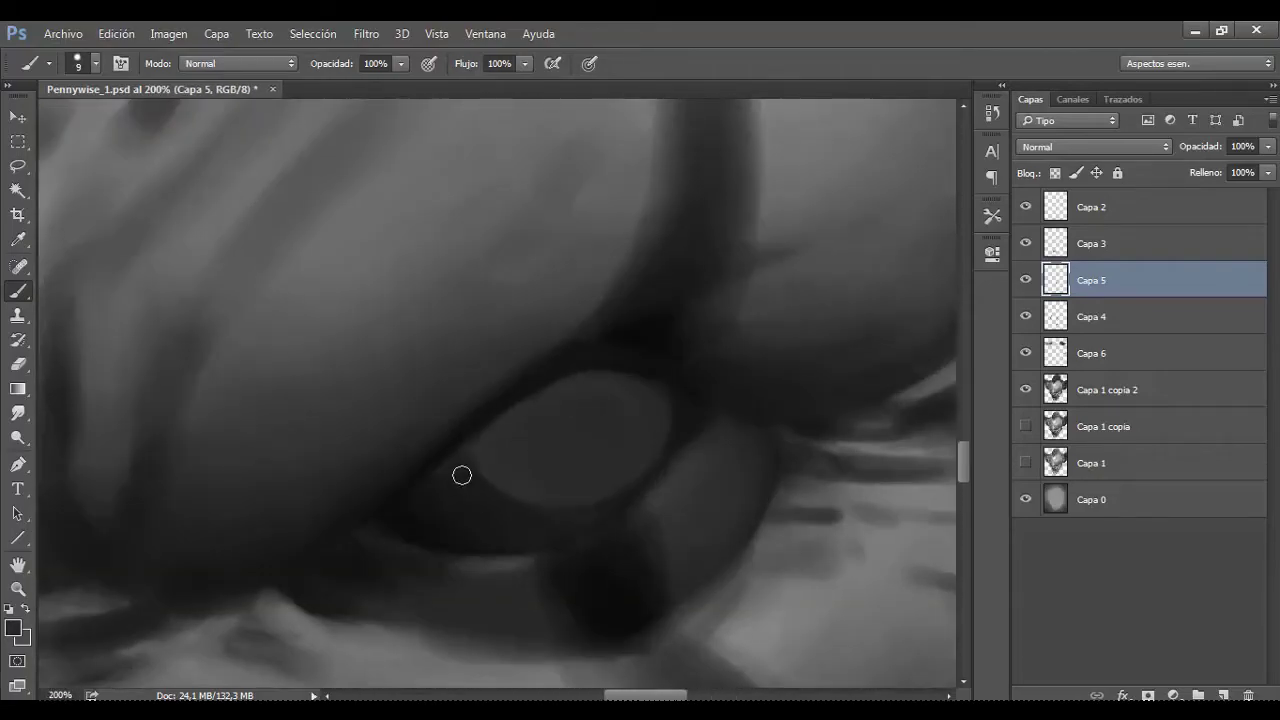
pyautogui.press(']')
pyautogui.press(']')
# Step: Paint a small dark pupil dot in the clown's eye with a reduced brush
pyautogui.scroll(-3, 594, 472)
pyautogui.scroll(3, 523, 480)
pyautogui.press('[')
pyautogui.scroll(1, 549, 391)
pyautogui.click(630, 370)
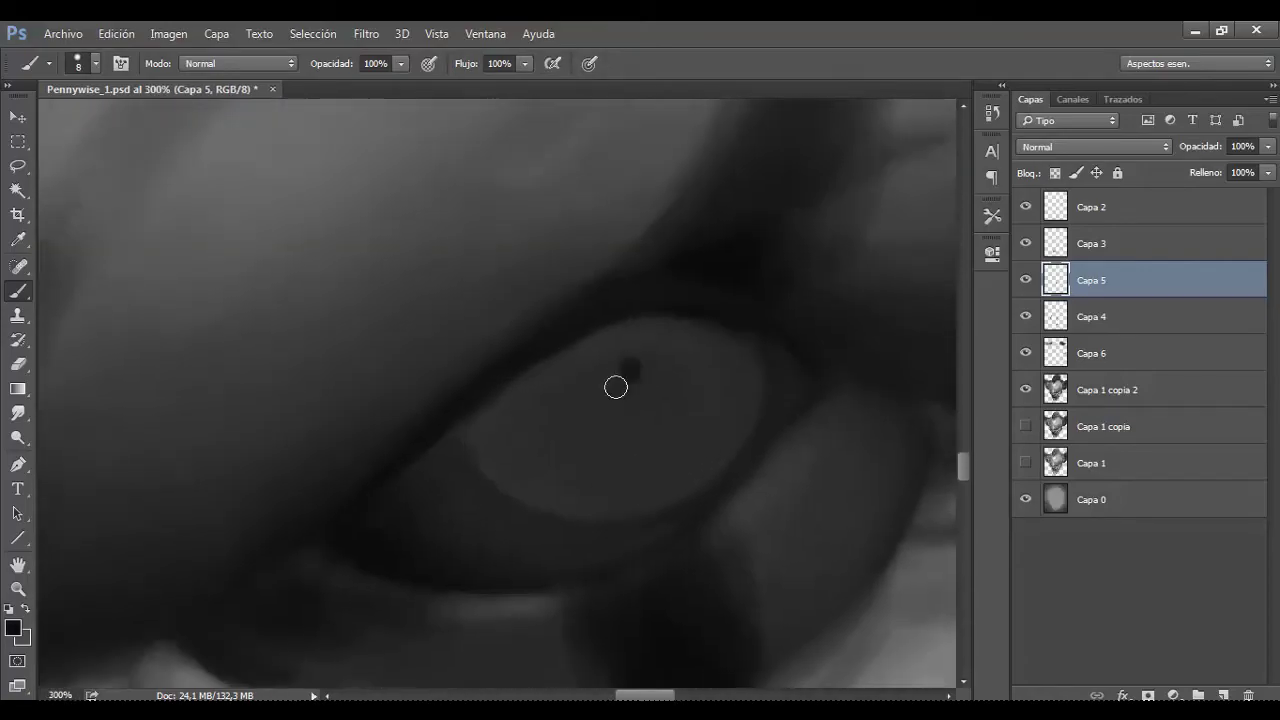
# Step: Enlarge the brush, recentre on the eye and sample a grey from the iris
pyautogui.scroll(-3, 622, 372)
pyautogui.scroll(2, 698, 405)
pyautogui.press(']')
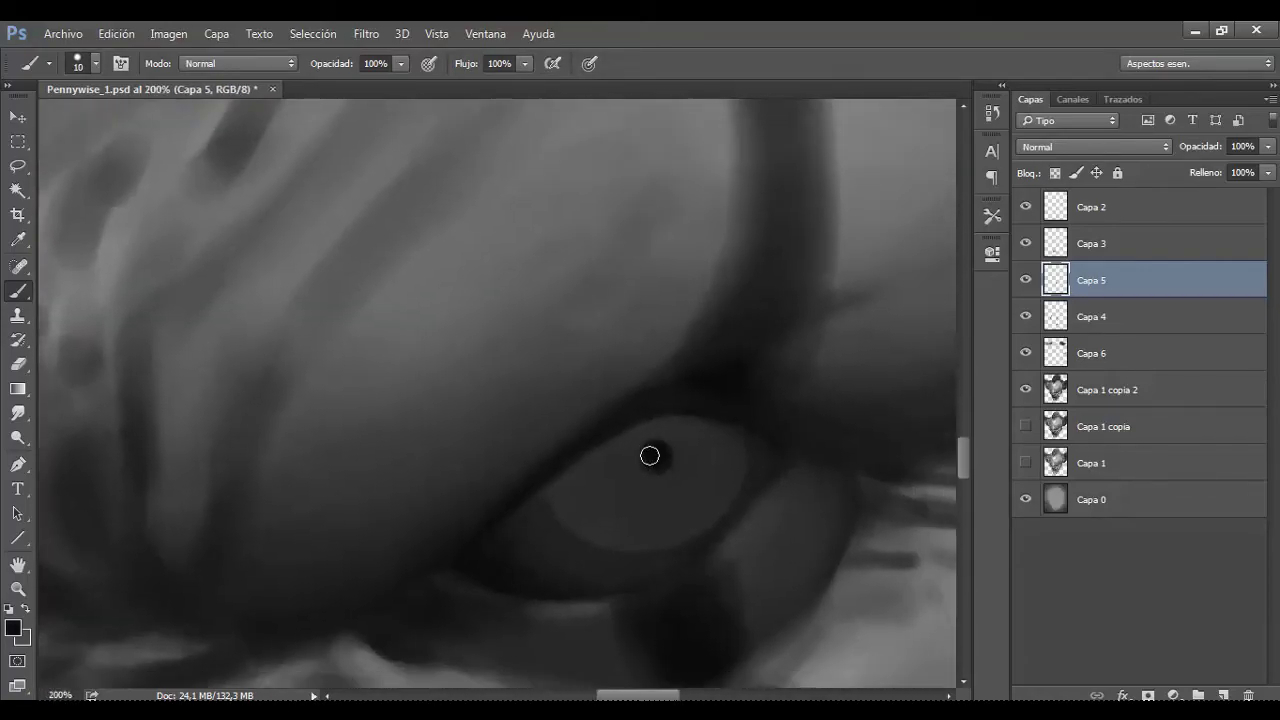
pyautogui.scroll(-2, 660, 462)
pyautogui.scroll(-2, 686, 471)
pyautogui.scroll(2, 686, 471)
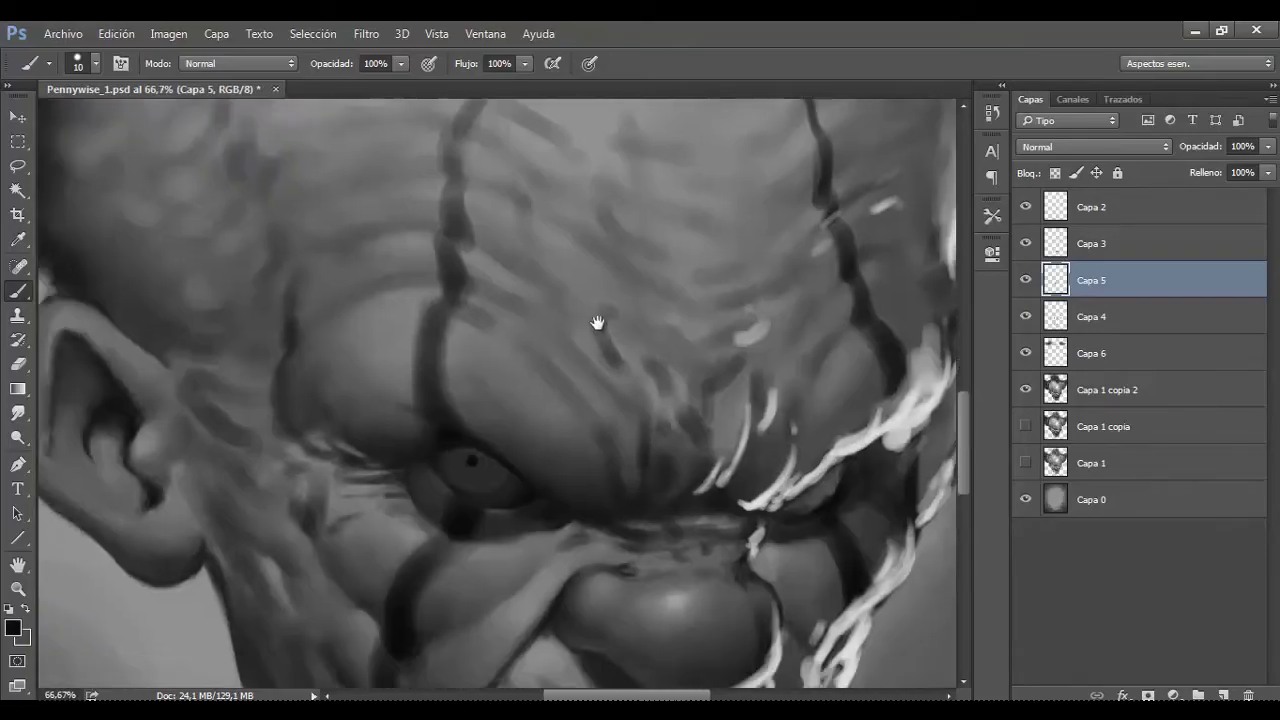
pyautogui.scroll(1, 600, 323)
pyautogui.press(']')
pyautogui.press(']')
pyautogui.scroll(-1, 575, 356)
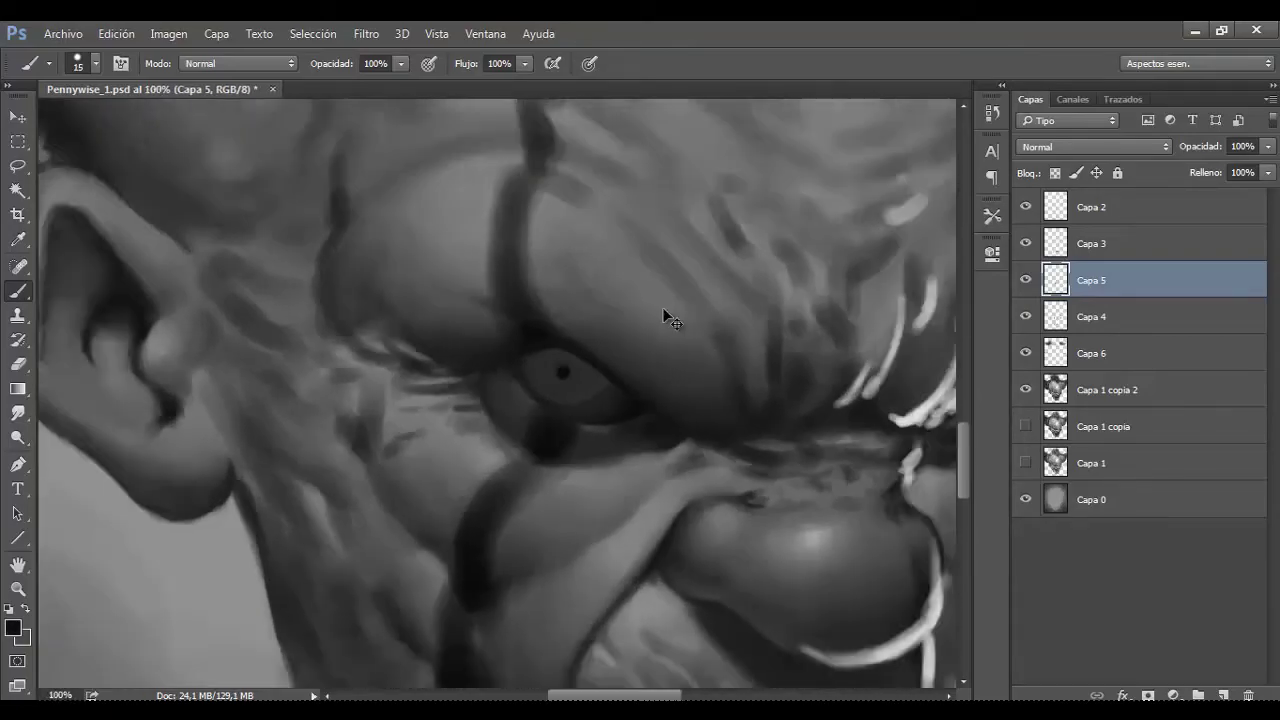
pyautogui.scroll(-2, 663, 314)
pyautogui.scroll(4, 606, 403)
pyautogui.moveTo(613, 428); pyautogui.dragTo(605, 422)
pyautogui.press(']')
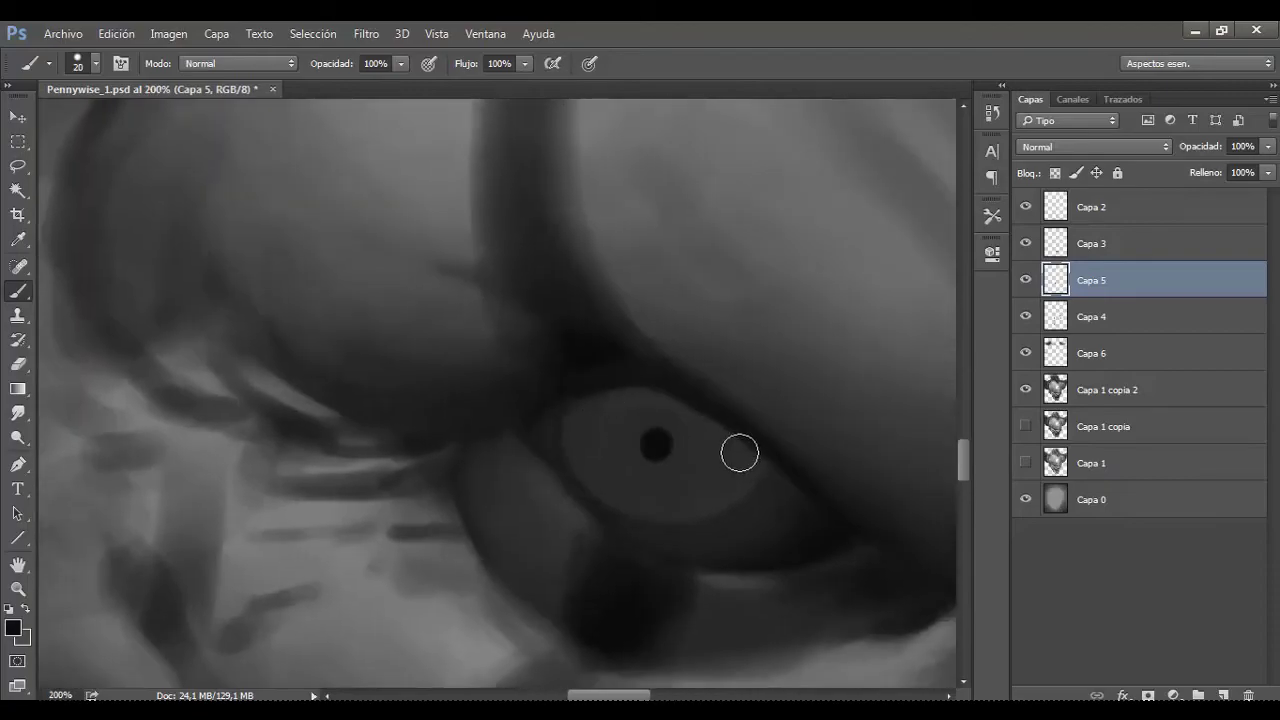
pyautogui.press(']')
pyautogui.keyDown('alt'); pyautogui.click(741, 475); pyautogui.keyUp('alt')
# Step: Swap to the light colour and paint a soft light stroke across the iris
pyautogui.scroll(-5, 689, 326)
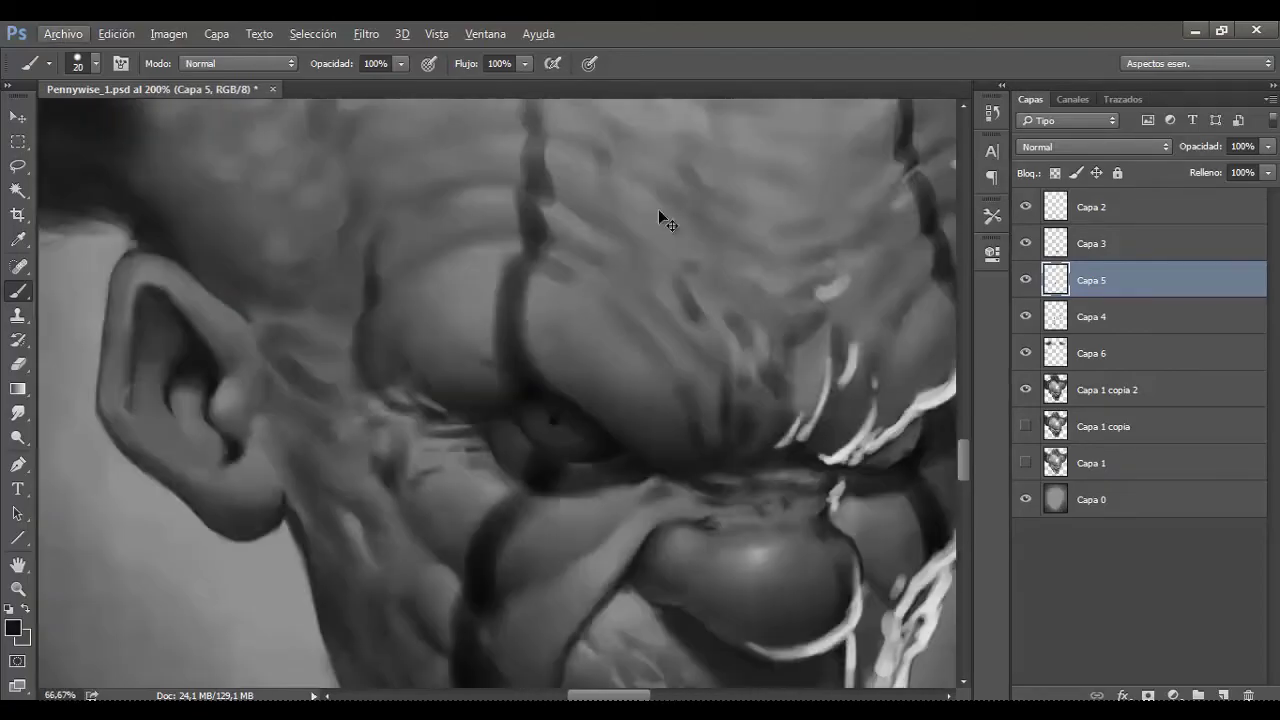
pyautogui.scroll(6, 660, 428)
pyautogui.press('[')
pyautogui.press('[')
pyautogui.press('[')
pyautogui.press('x')
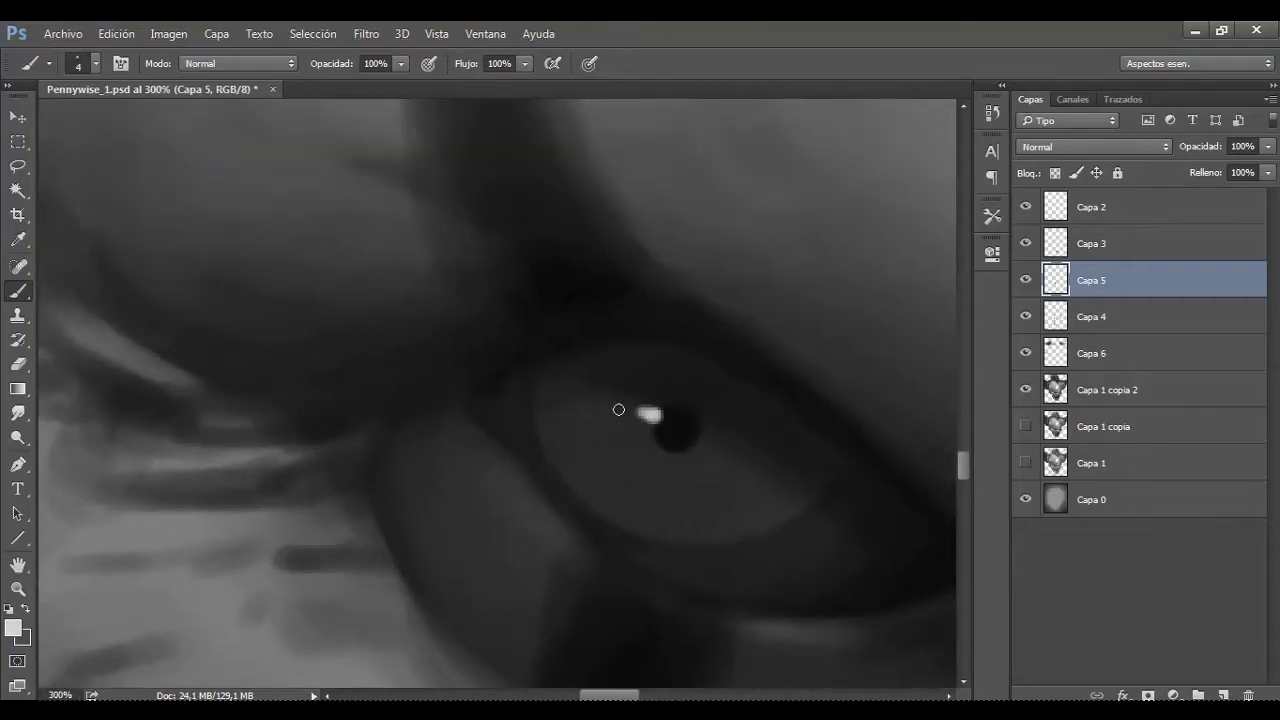
pyautogui.scroll(-5, 533, 403)
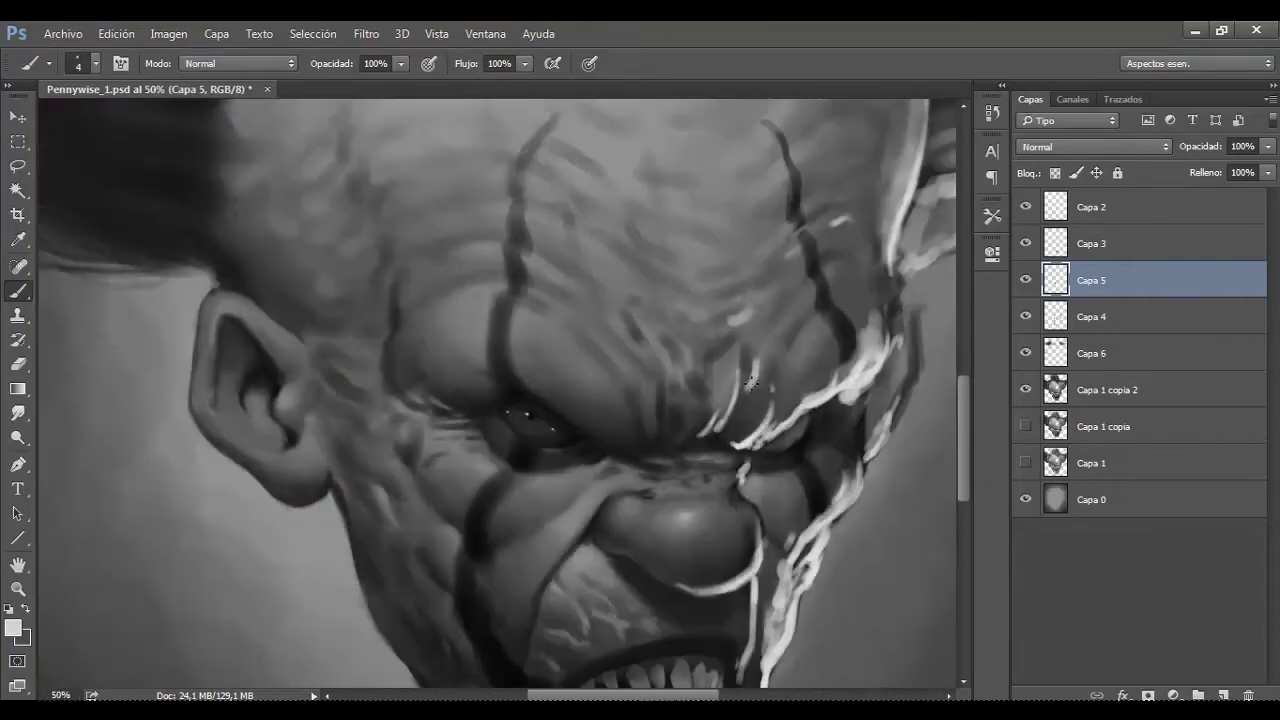
pyautogui.scroll(-1, 768, 369)
pyautogui.scroll(2, 768, 369)
pyautogui.scroll(-2, 768, 369)
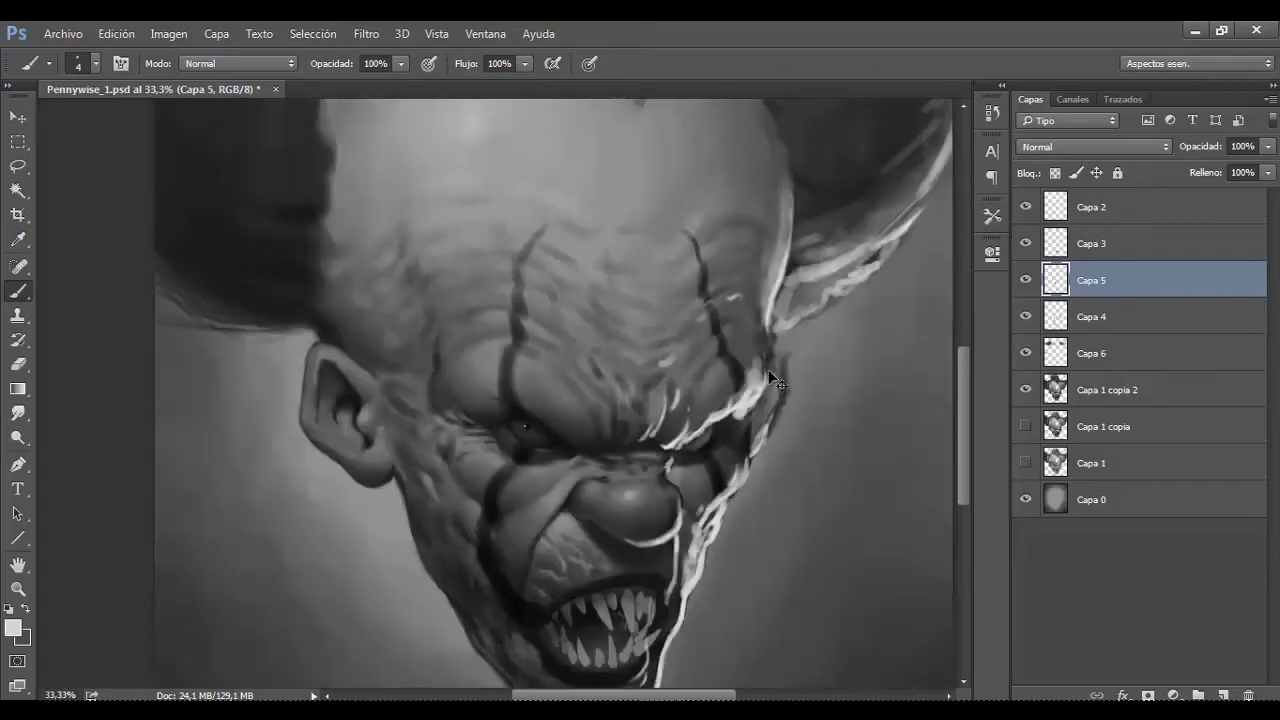
pyautogui.scroll(5, 717, 450)
pyautogui.scroll(1, 717, 450)
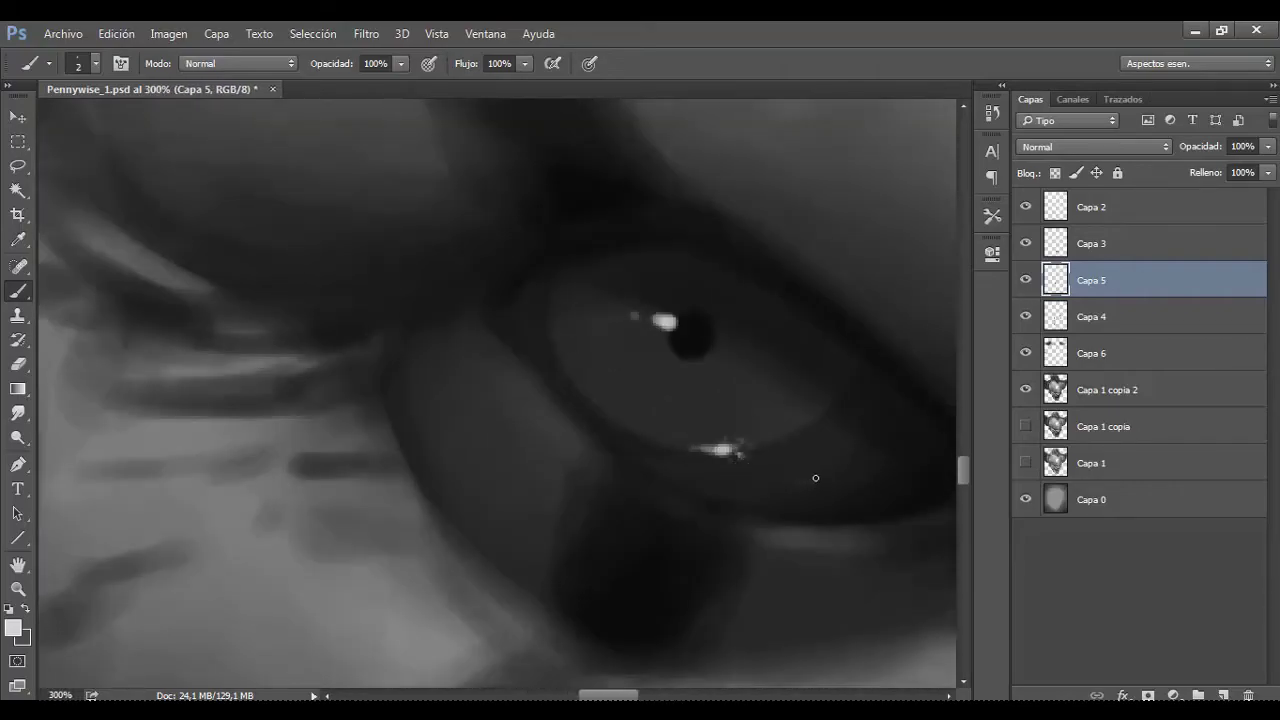
pyautogui.scroll(-4, 861, 479)
pyautogui.scroll(-2, 791, 443)
pyautogui.scroll(-1, 766, 429)
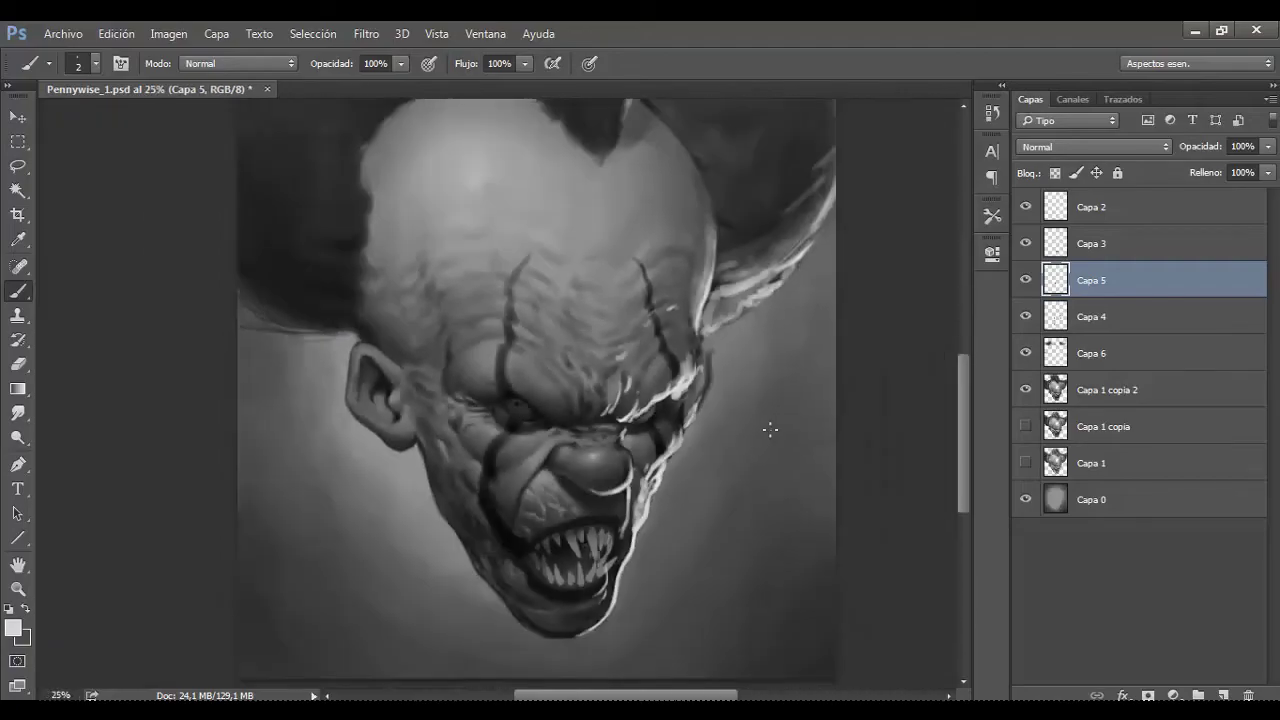
pyautogui.scroll(1, 766, 429)
pyautogui.scroll(6, 775, 440)
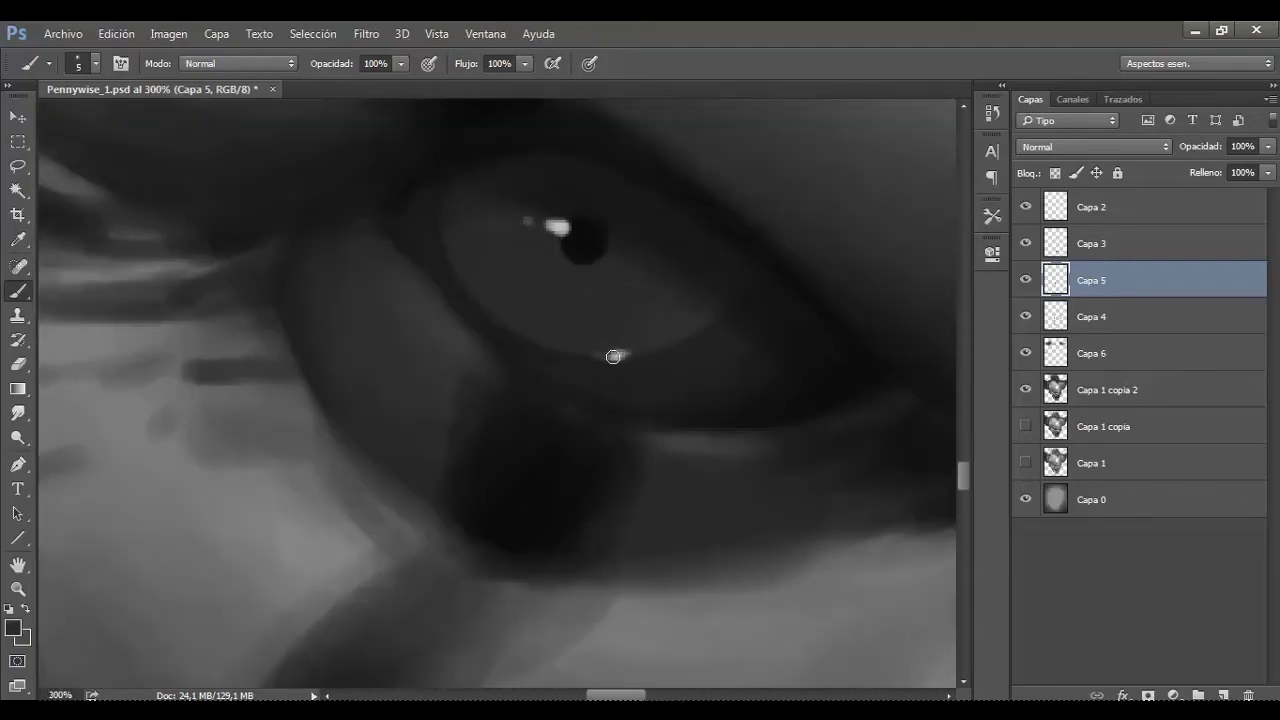
pyautogui.scroll(-3, 605, 345)
pyautogui.scroll(2, 595, 323)
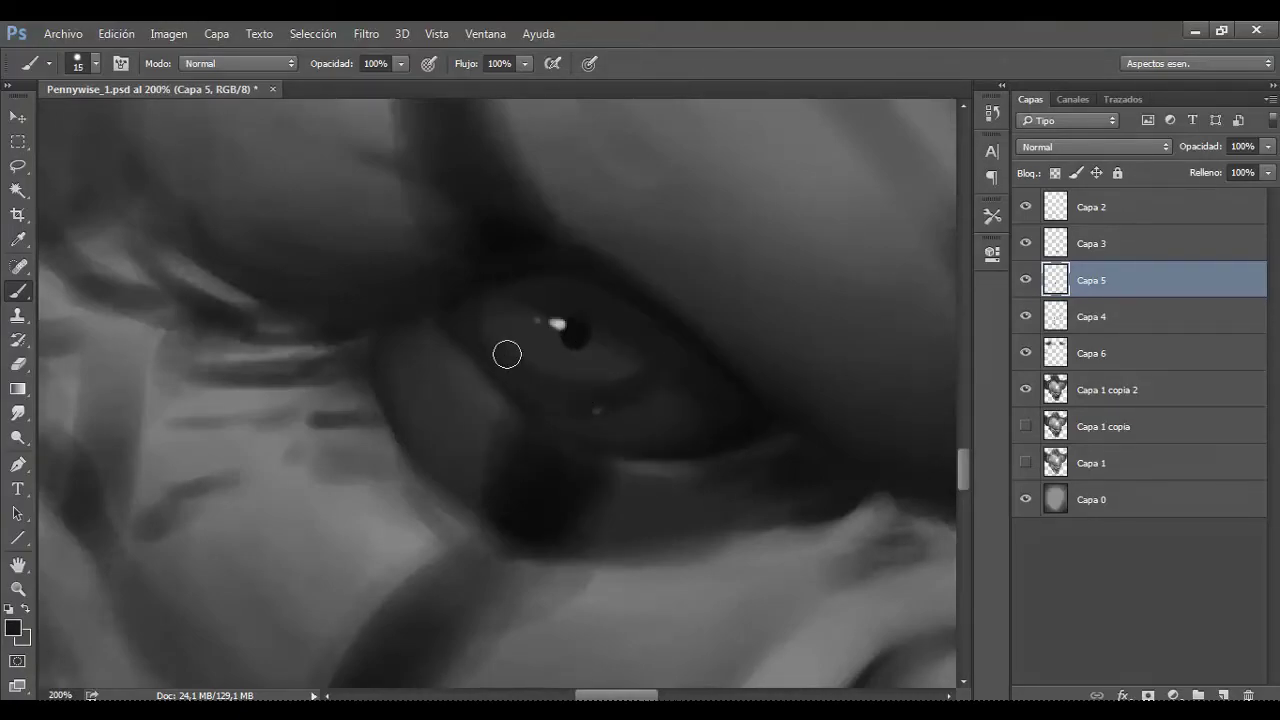
pyautogui.press(']')
pyautogui.press(']')
pyautogui.moveTo(624, 361); pyautogui.dragTo(603, 364)
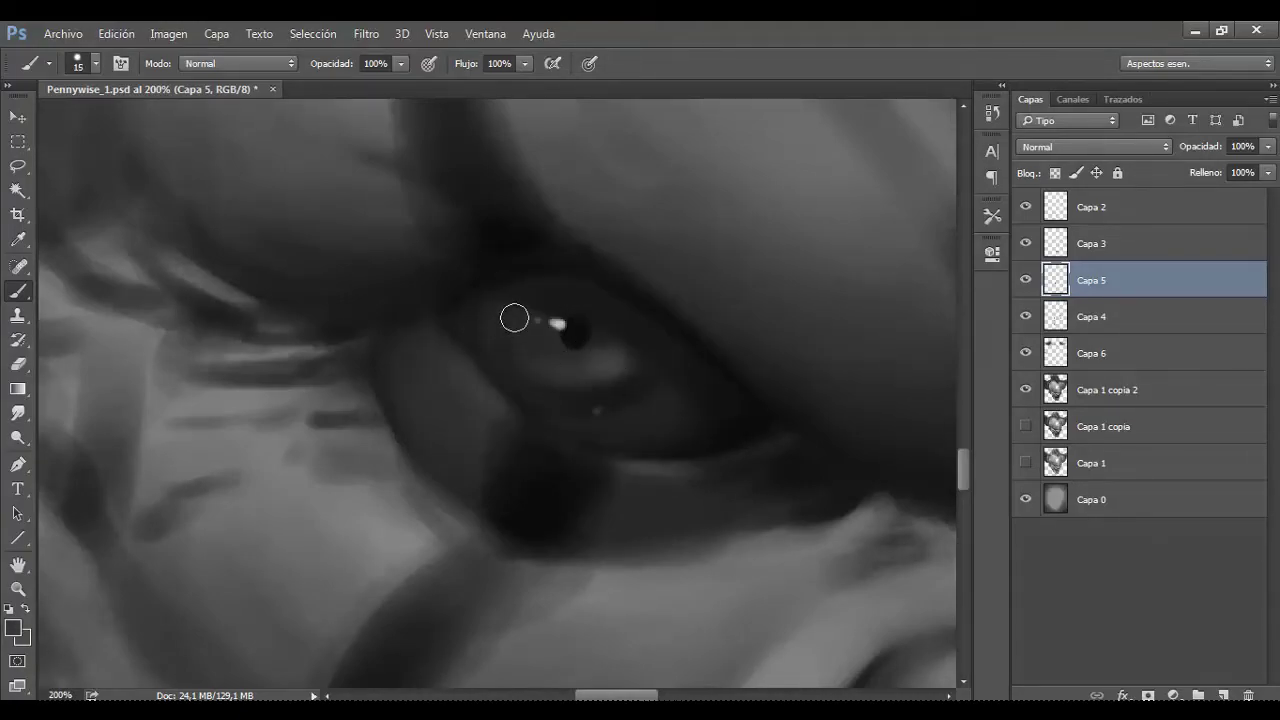
# Step: Briefly try the Smudge tool, then return to the Brush and fine-tune its size
pyautogui.press('r')
pyautogui.scroll(-3, 717, 381)
pyautogui.scroll(3, 668, 431)
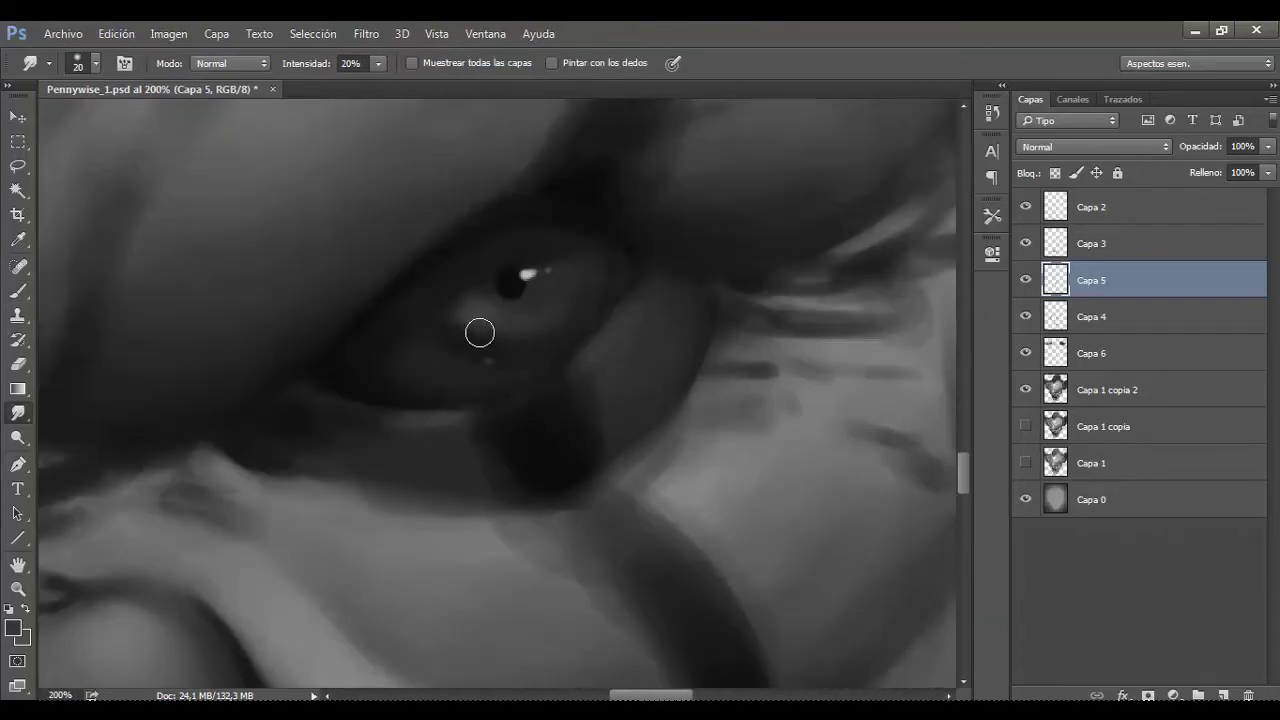
pyautogui.press('b')
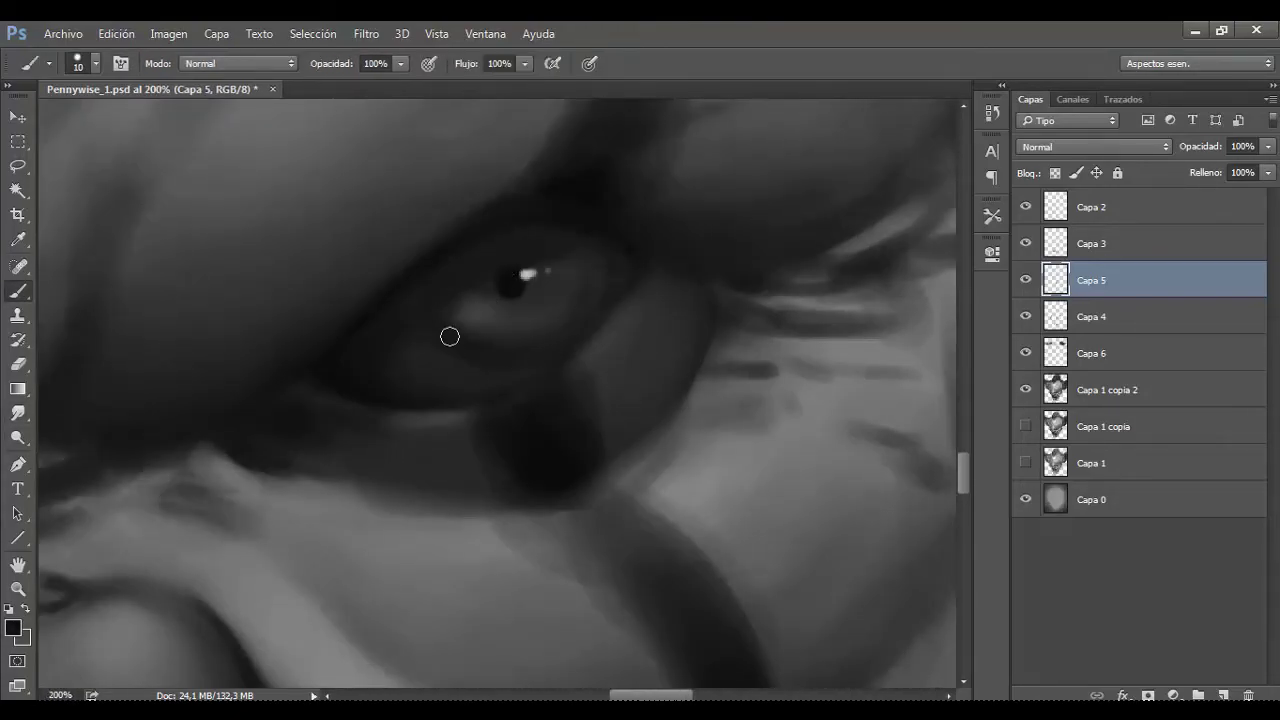
pyautogui.press(']')
pyautogui.press(']')
pyautogui.press(']')
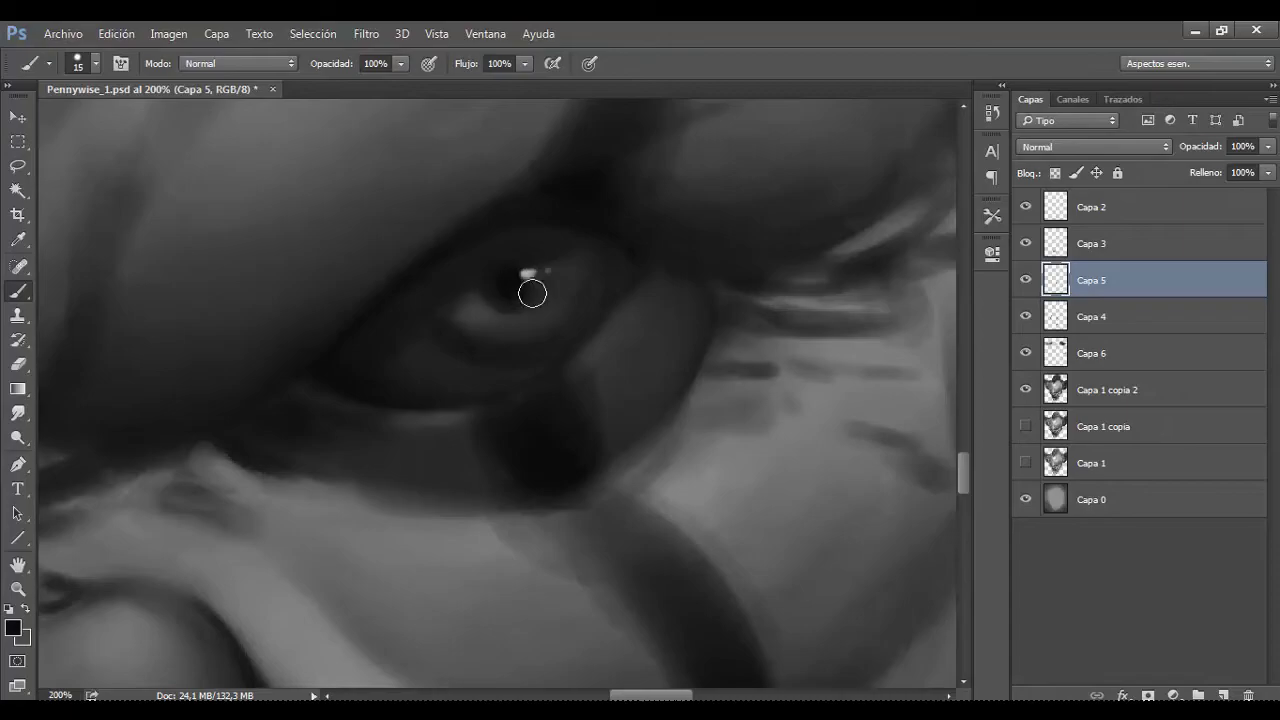
pyautogui.scroll(-3, 531, 289)
pyautogui.scroll(3, 635, 268)
pyautogui.scroll(-3, 600, 330)
pyautogui.scroll(3, 590, 350)
pyautogui.press('[')
pyautogui.press('[')
pyautogui.press('[')
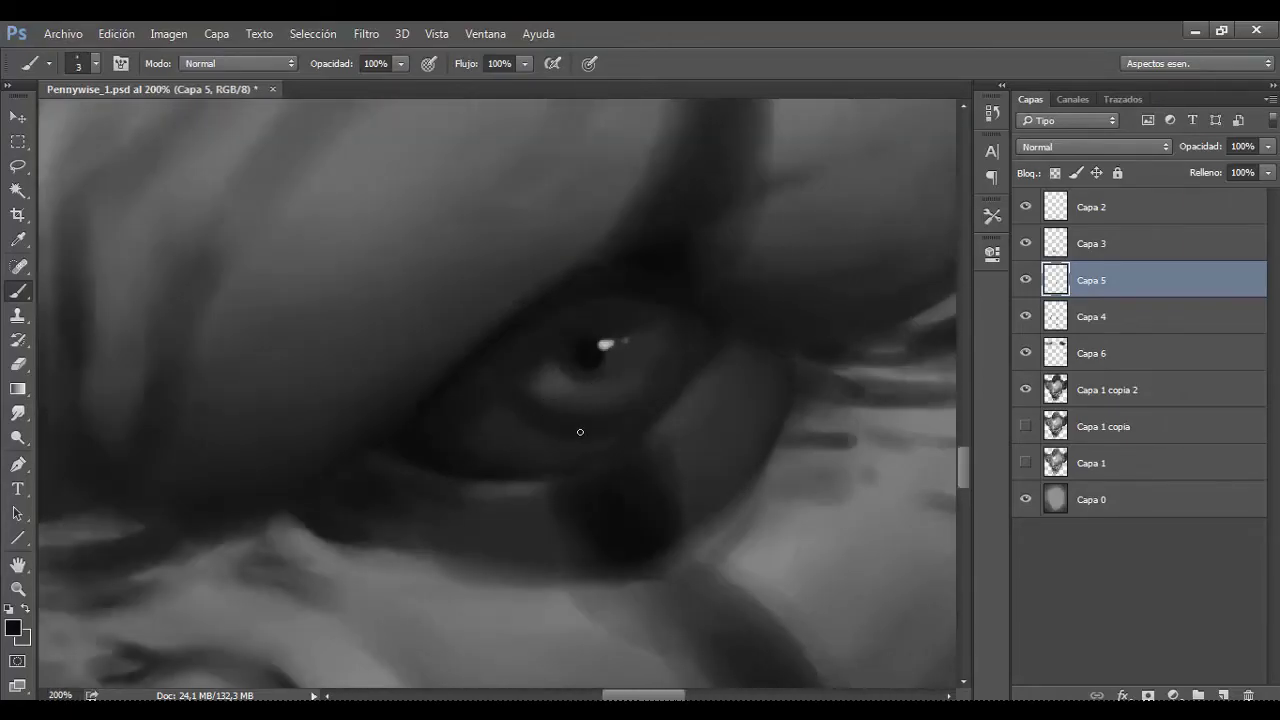
pyautogui.scroll(-5, 580, 432)
pyautogui.scroll(-1, 634, 413)
pyautogui.scroll(6, 560, 441)
pyautogui.press(']')
pyautogui.press(']')
pyautogui.scroll(-6, 612, 429)
pyautogui.scroll(3, 768, 323)
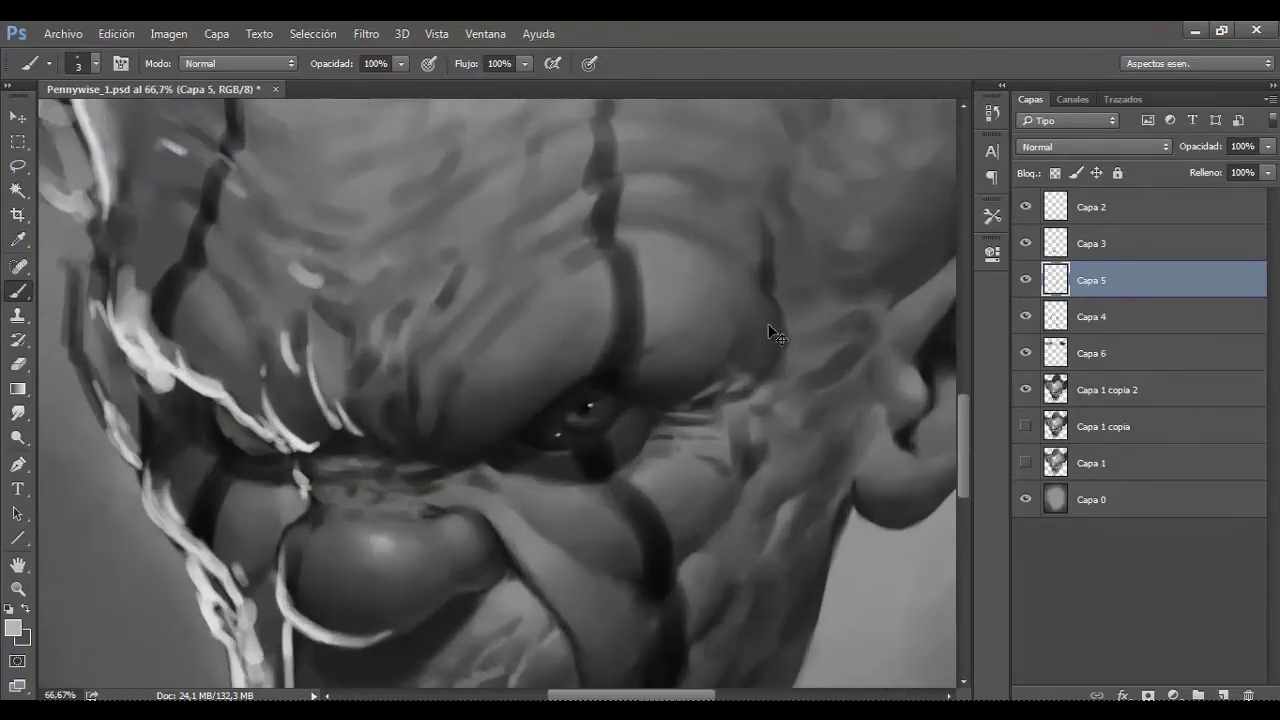
pyautogui.scroll(2, 768, 330)
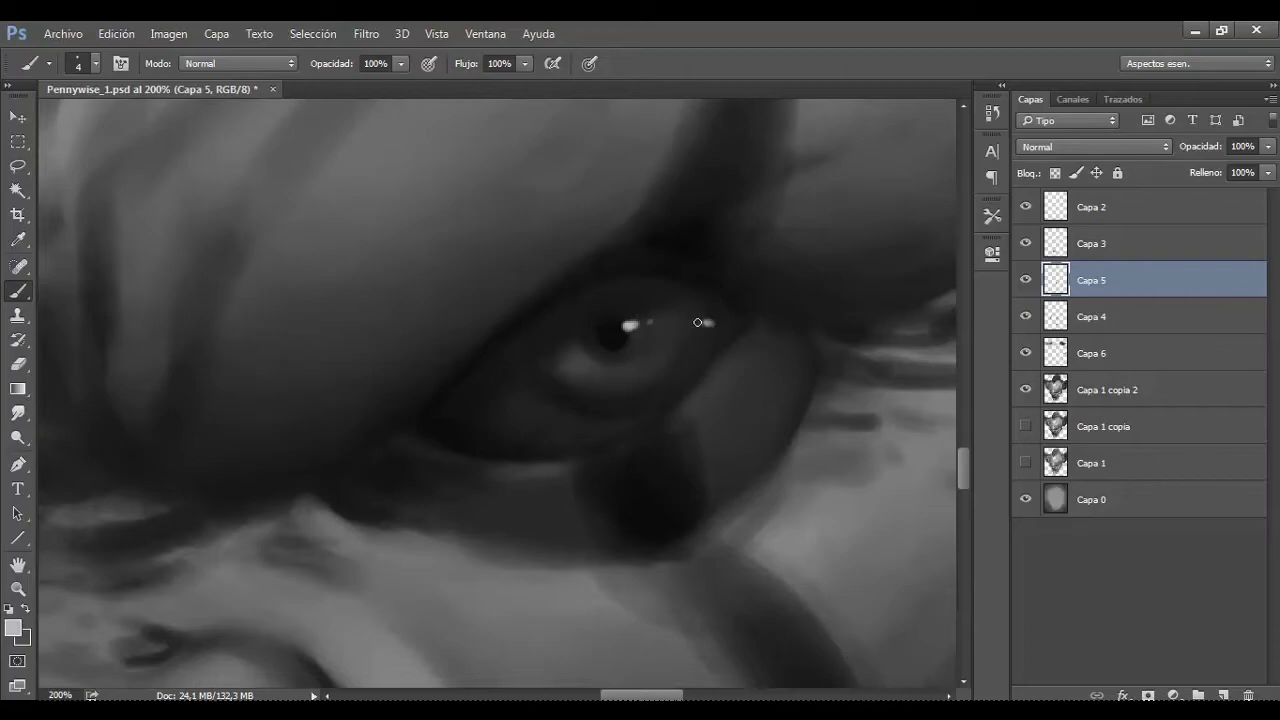
pyautogui.scroll(-2, 706, 323)
pyautogui.scroll(-3, 740, 334)
pyautogui.scroll(1, 687, 354)
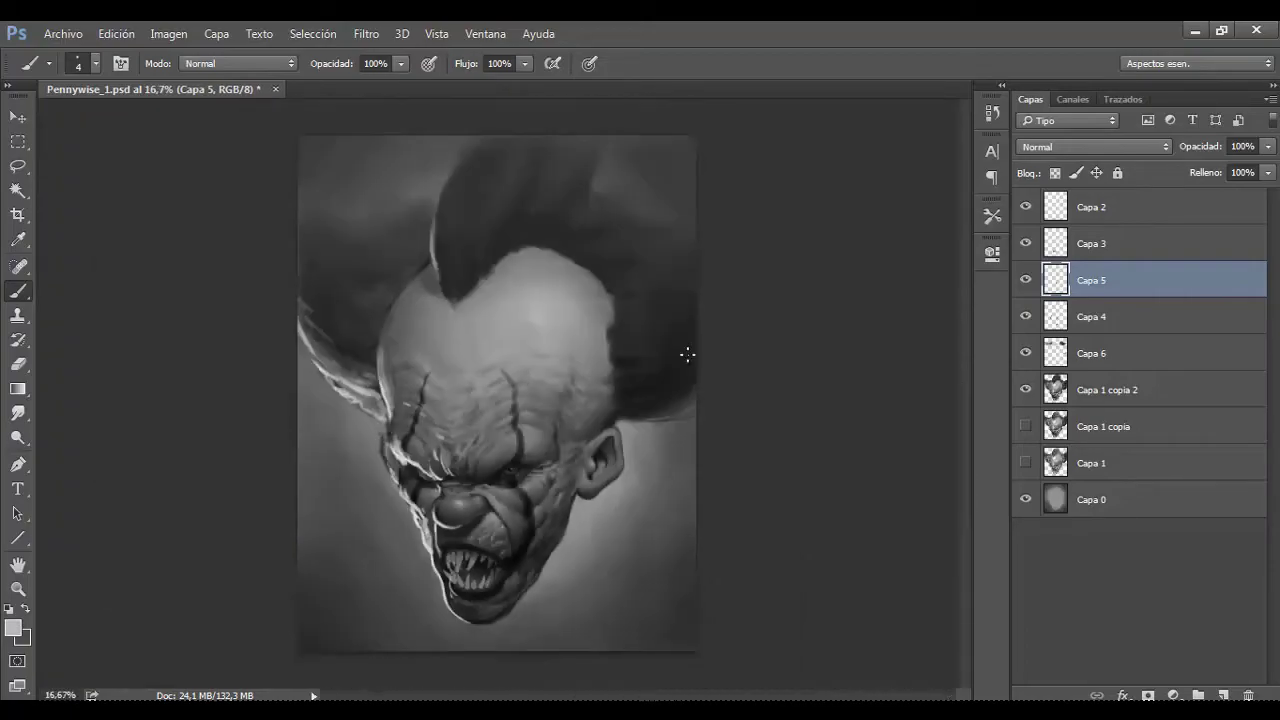
pyautogui.scroll(3, 686, 354)
pyautogui.scroll(-3, 720, 349)
pyautogui.scroll(2, 591, 426)
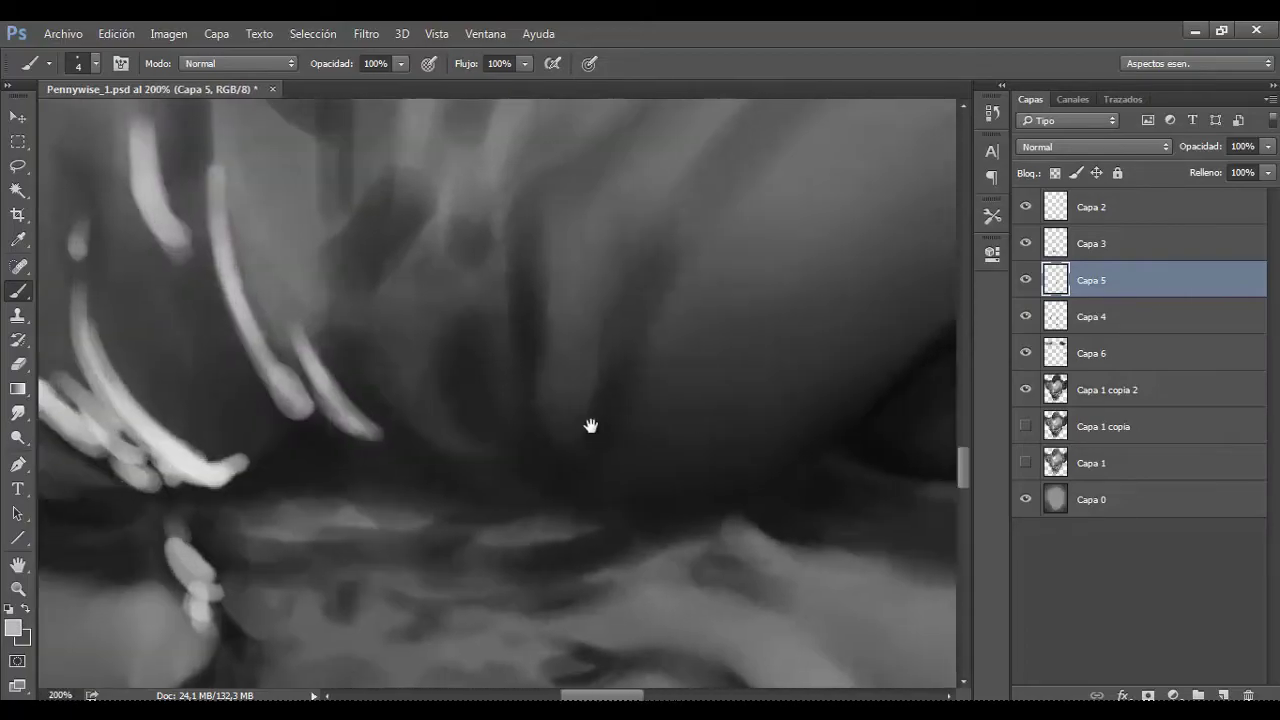
pyautogui.scroll(-1, 591, 426)
pyautogui.scroll(-1, 680, 417)
pyautogui.scroll(2, 530, 380)
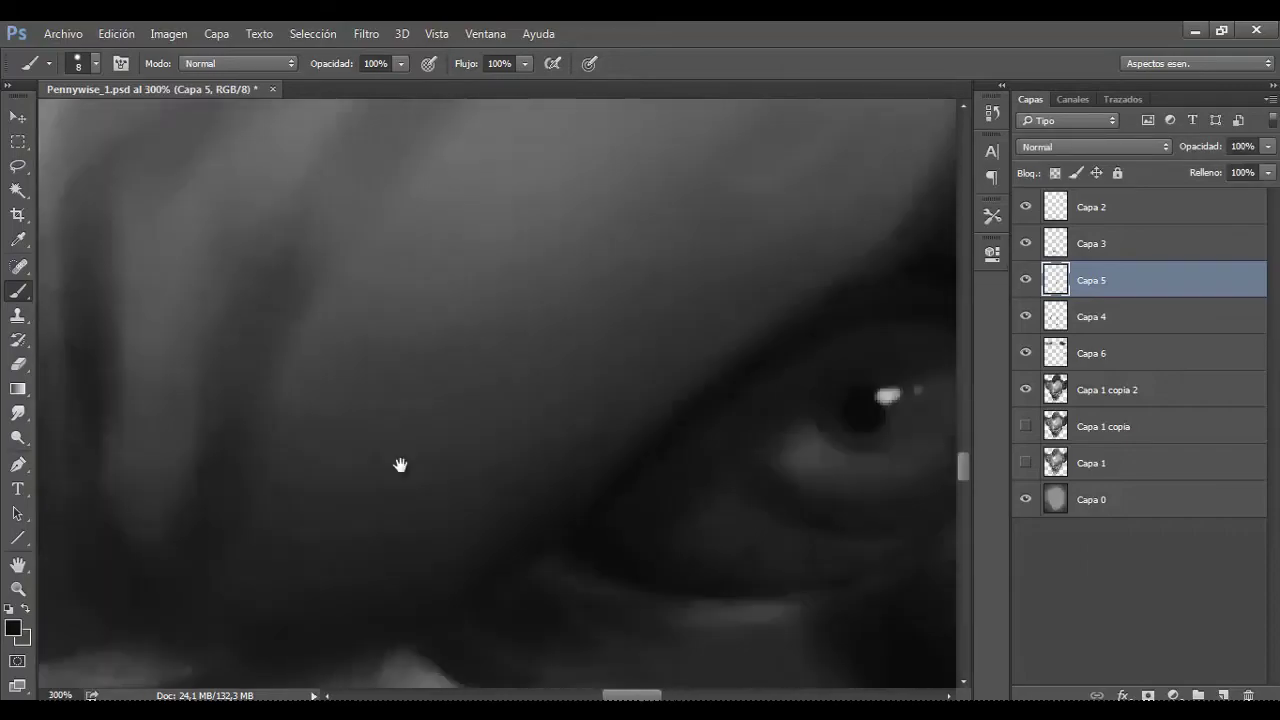
# Step: Recentre the eye, lighten the area just below the pupil and zoom out
pyautogui.moveTo(400, 465); pyautogui.dragTo(255, 448)
pyautogui.moveTo(652, 448)
pyautogui.mouseDown()
pyautogui.moveTo(709, 429)
pyautogui.moveTo(637, 437)
pyautogui.mouseUp()
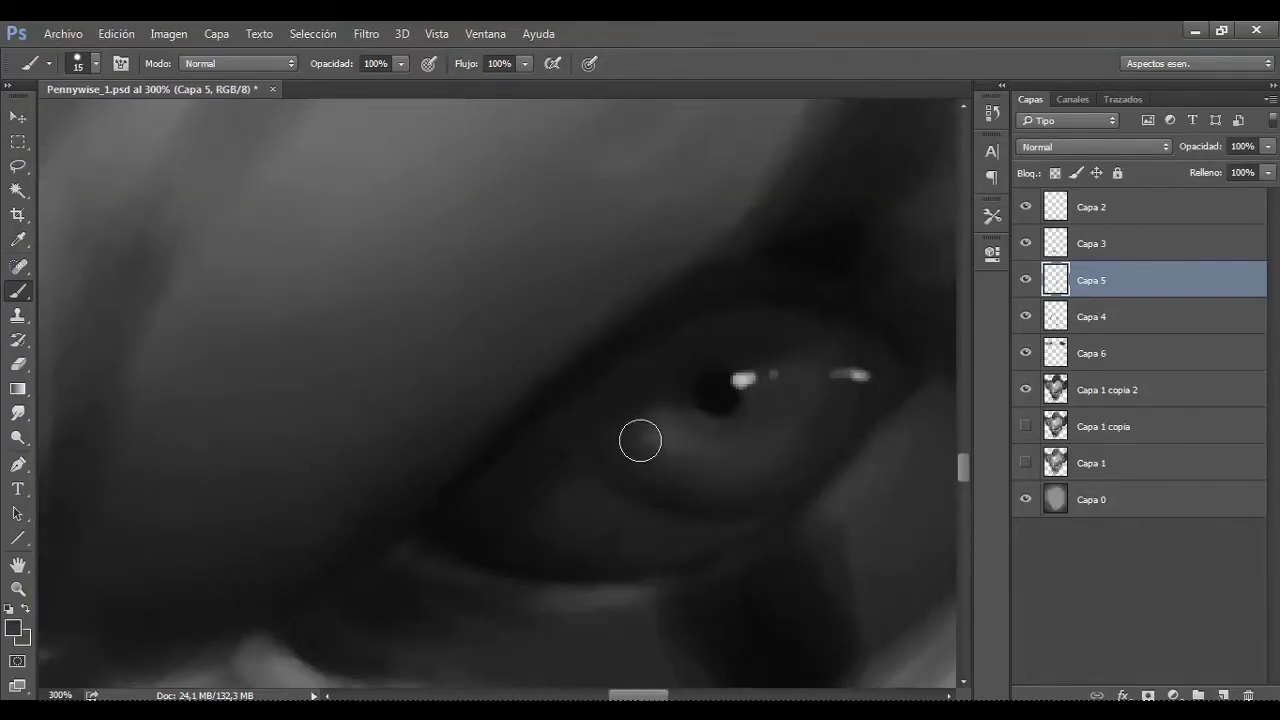
pyautogui.scroll(-3, 680, 450)
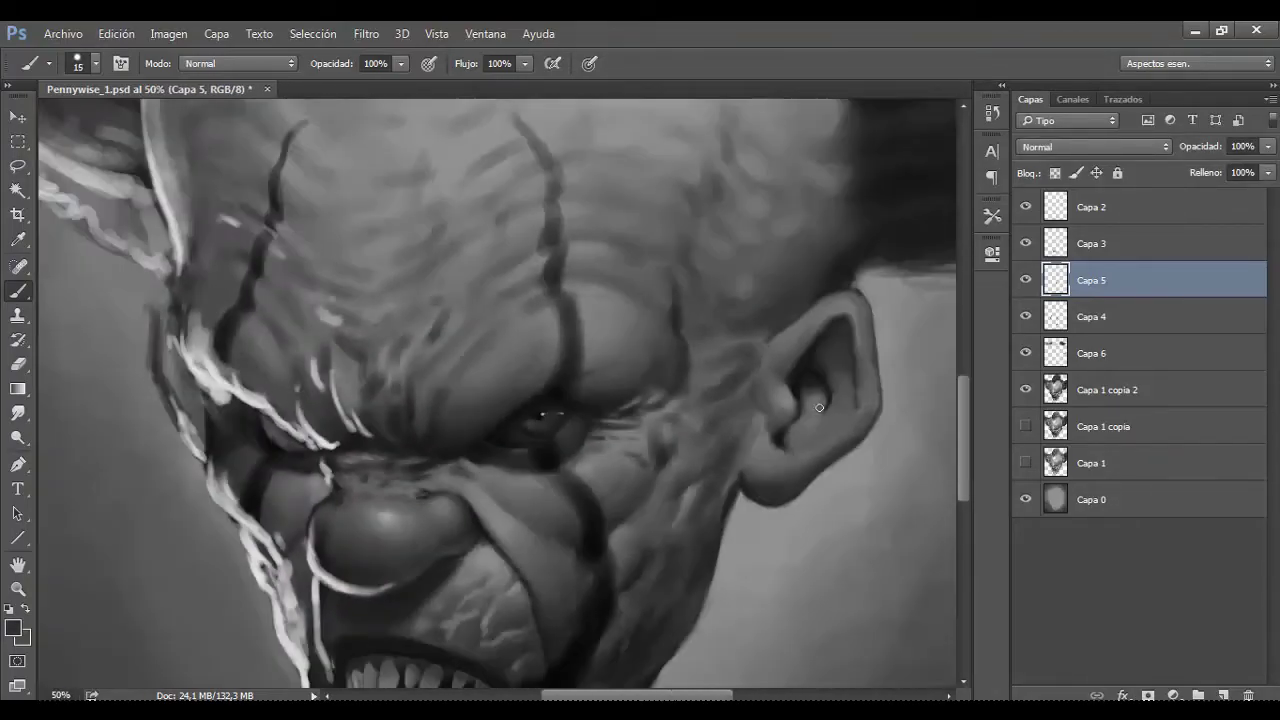
pyautogui.scroll(-2, 819, 407)
pyautogui.scroll(-1, 819, 407)
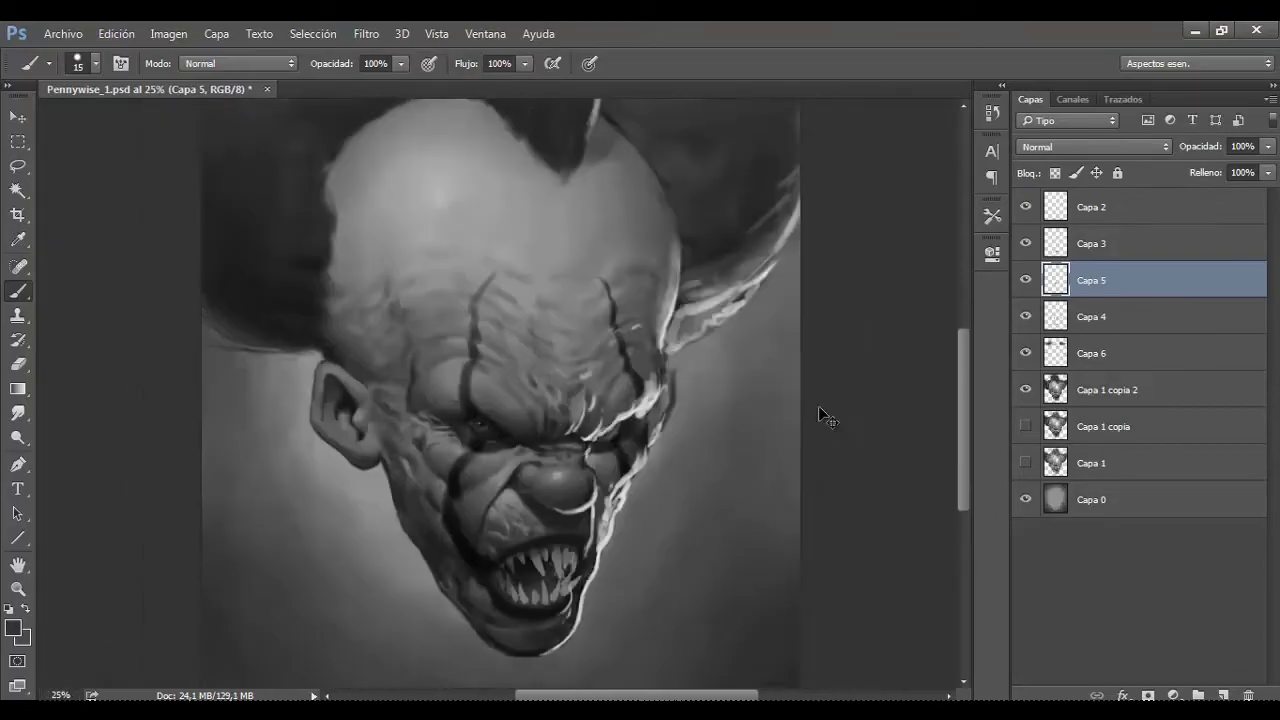
# Step: Flip the canvas horizontally to check proportions and lasso a freehand selection near the teeth
pyautogui.hotkey('ctrl', 'shift', 'h')
pyautogui.scroll(1, 819, 410)
pyautogui.scroll(3, 580, 580)
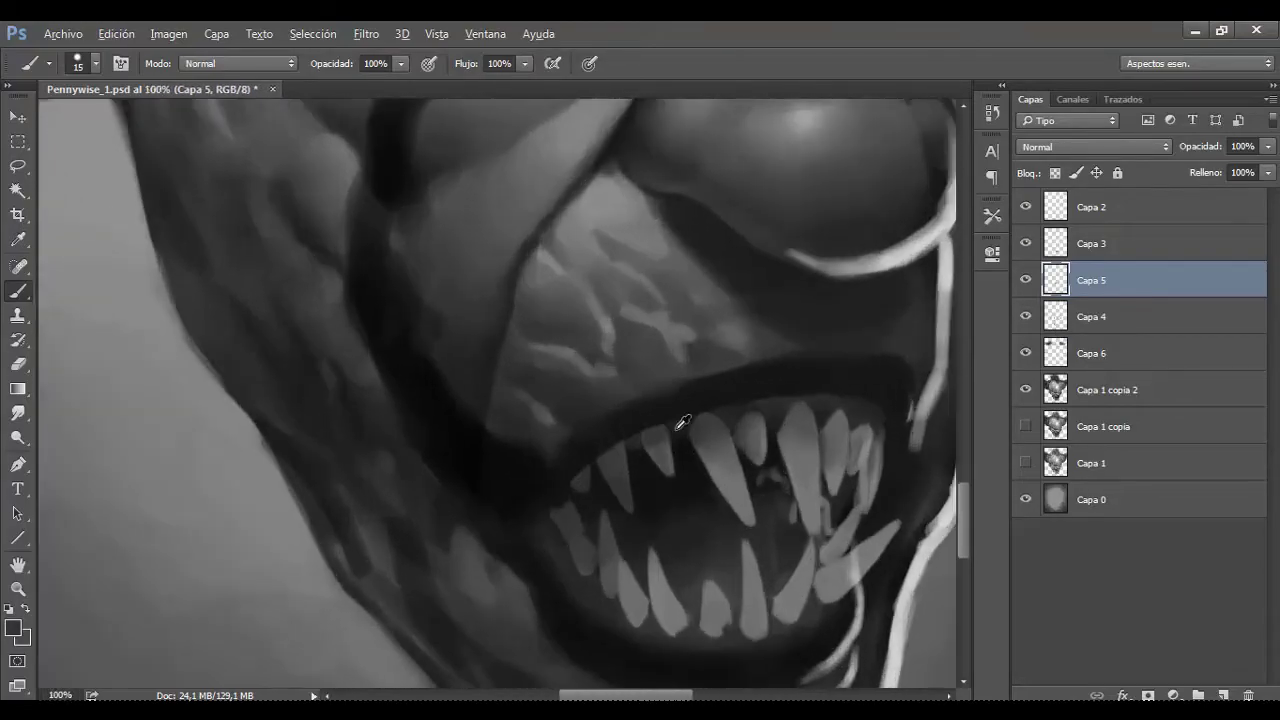
pyautogui.press(']')
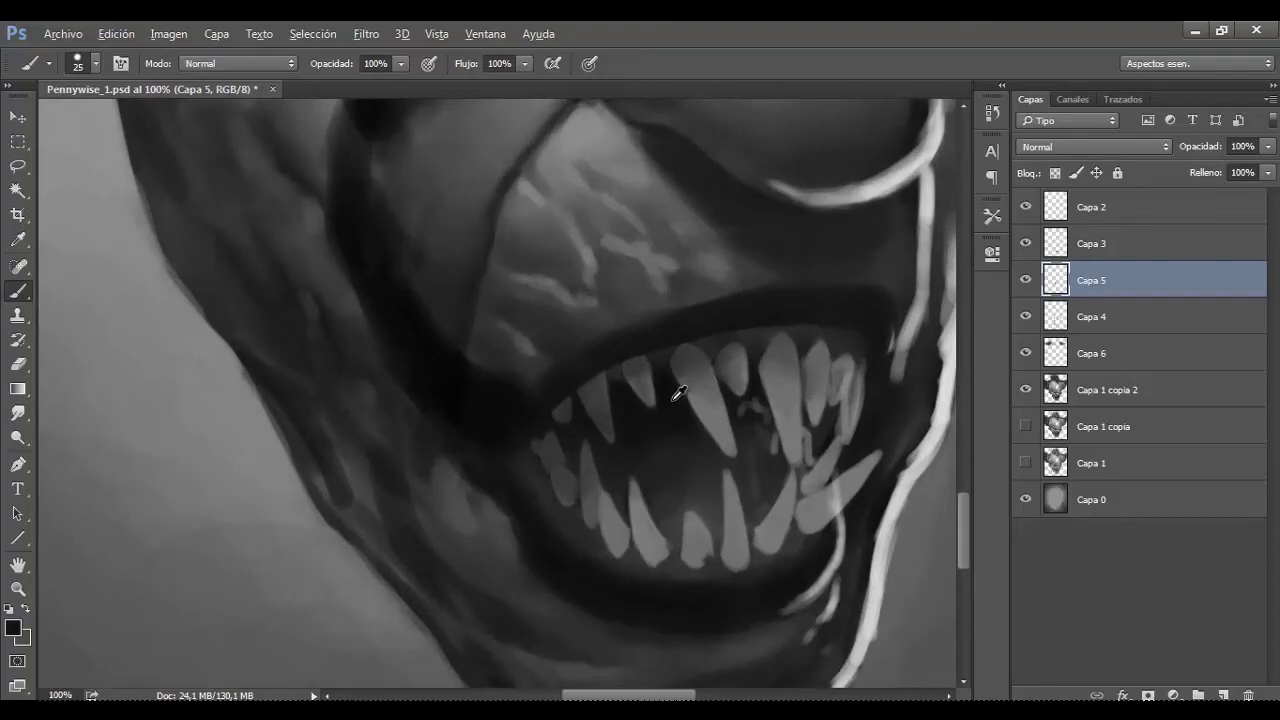
pyautogui.scroll(-3, 678, 393)
pyautogui.press('l')
pyautogui.moveTo(600, 320); pyautogui.dragTo(608, 247)
pyautogui.scroll(2, 622, 500)
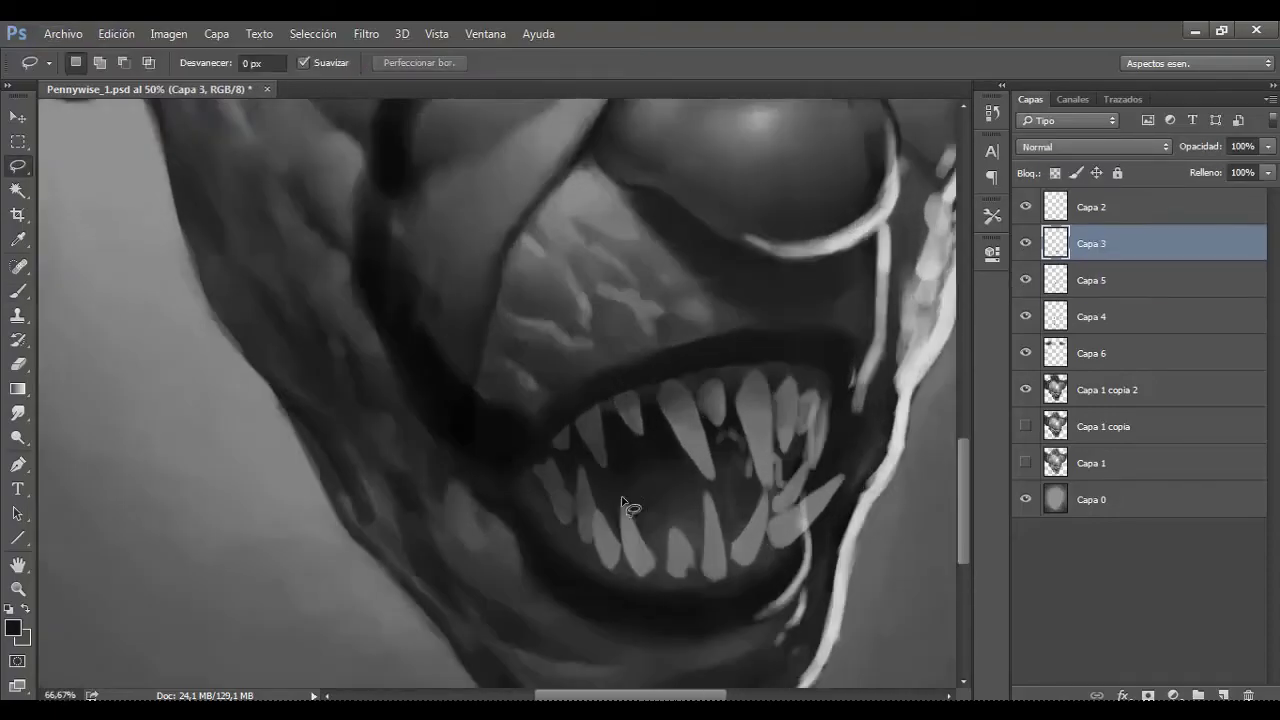
pyautogui.scroll(1, 622, 505)
pyautogui.press('b')
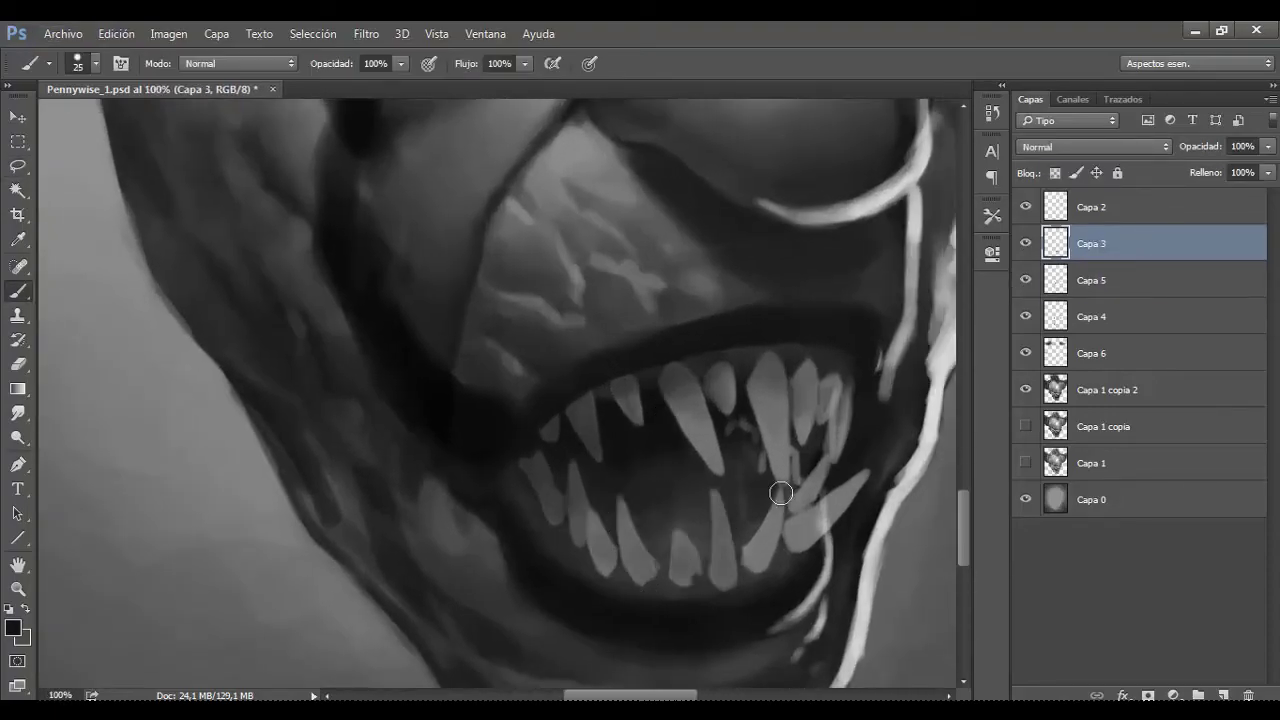
# Step: On Capa 3, sample light grey from the teeth to widen and lighten the right tooth
pyautogui.click(1090, 207)
pyautogui.press('e')
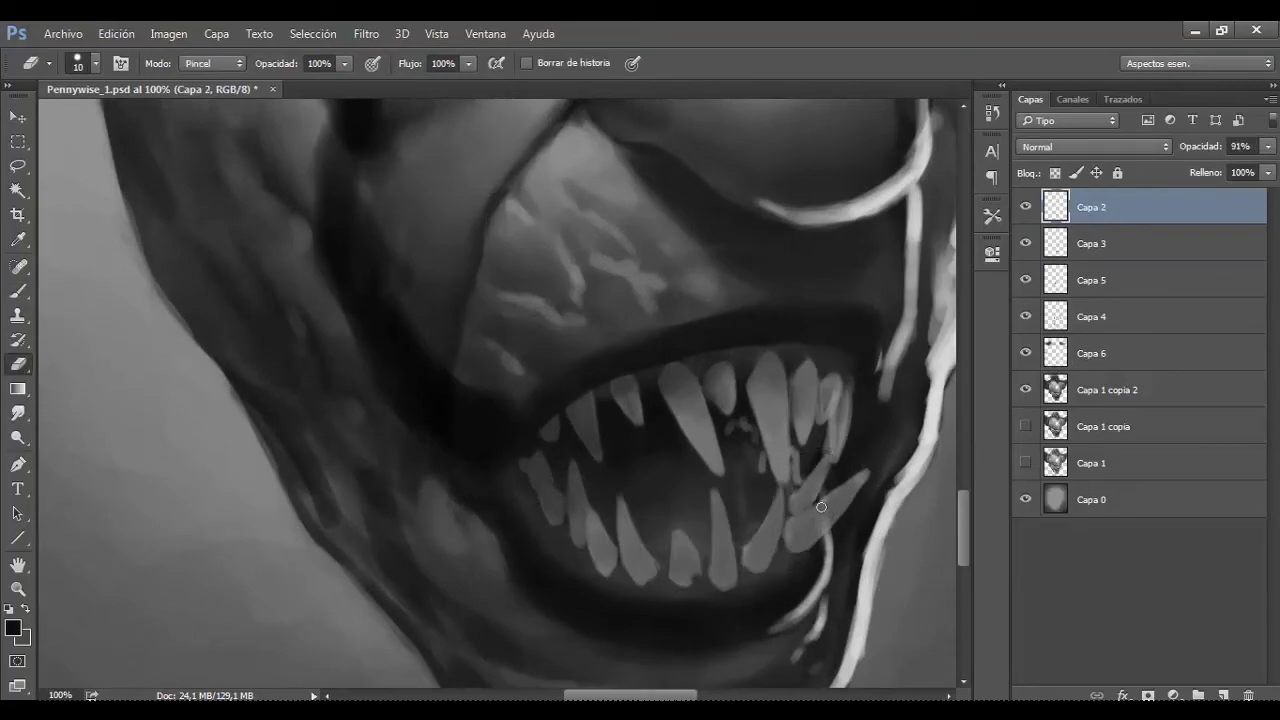
pyautogui.click(1053, 232)
pyautogui.press('b')
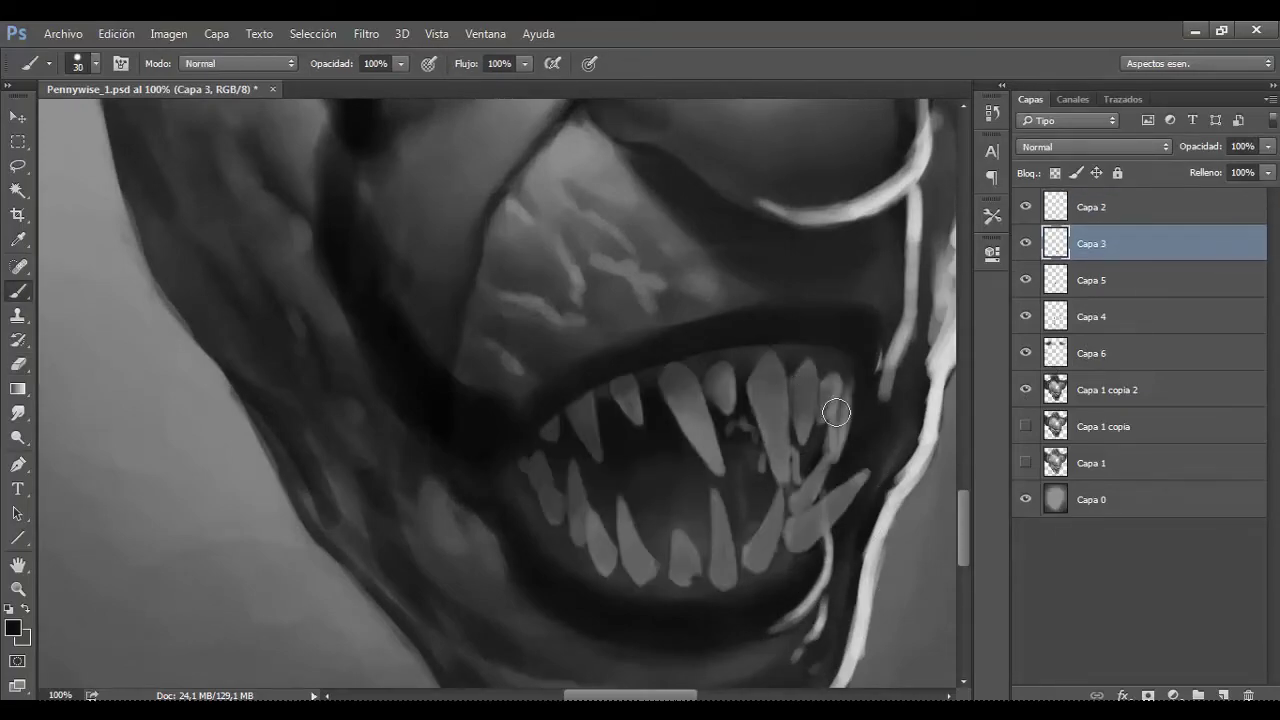
pyautogui.keyDown('alt'); pyautogui.click(673, 380); pyautogui.keyUp('alt')
pyautogui.moveTo(673, 380); pyautogui.dragTo(723, 376)
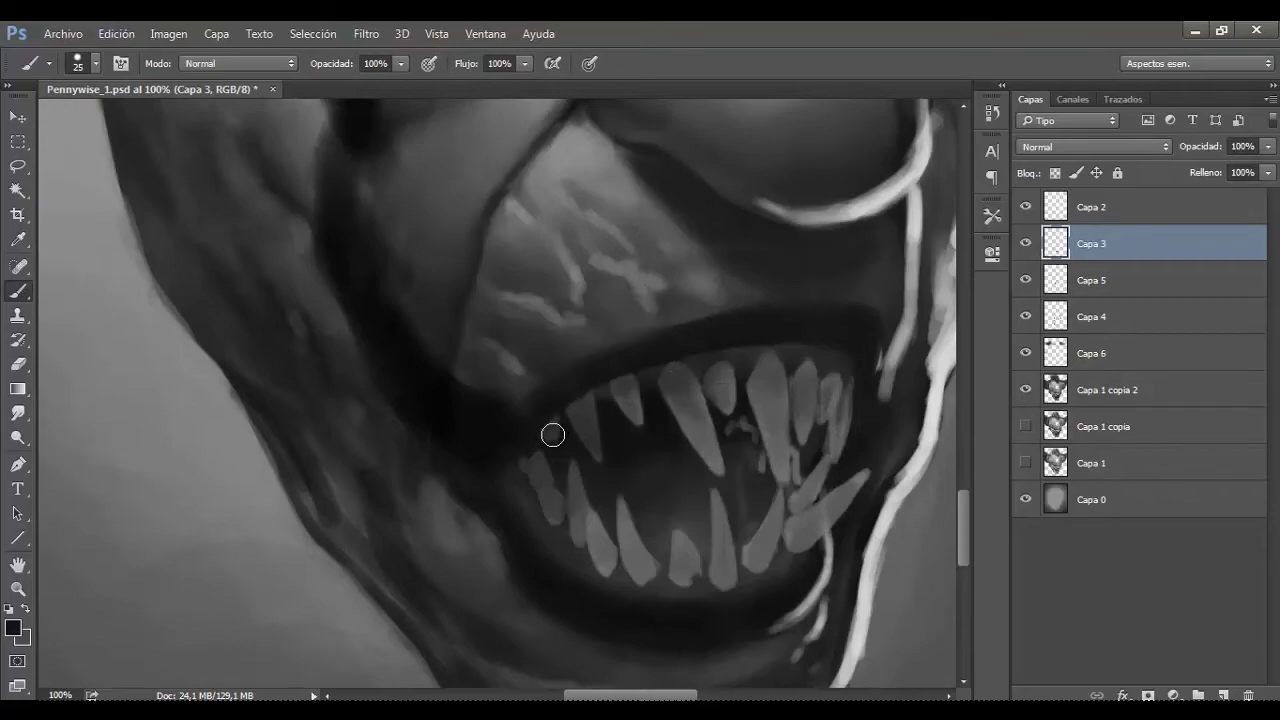
# Step: Zoom out to see the whole face and bring the upper teeth into view
pyautogui.hotkey('ctrl', '-')
pyautogui.hotkey('ctrl', '-')
pyautogui.hotkey('ctrl', '-')
pyautogui.scroll(4, 623, 537)
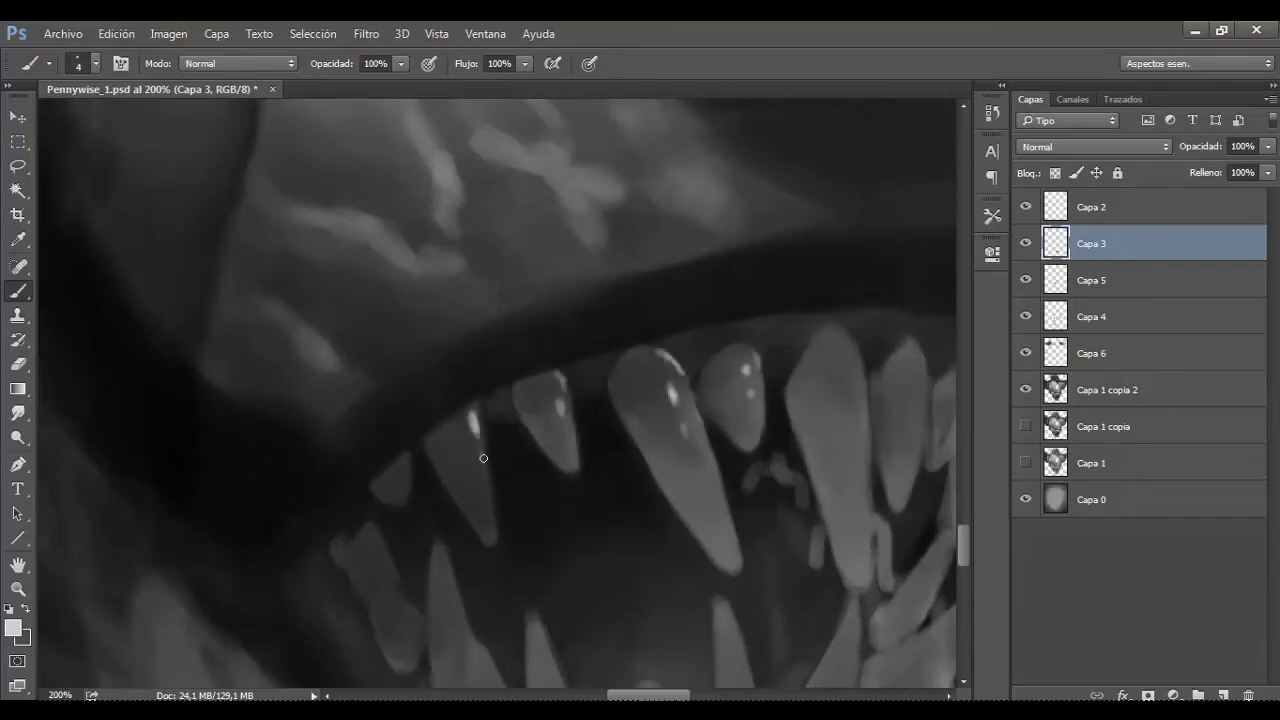
pyautogui.scroll(-2, 485, 445)
pyautogui.scroll(4, 510, 490)
pyautogui.press(']')
pyautogui.moveTo(415, 583); pyautogui.dragTo(360, 374)
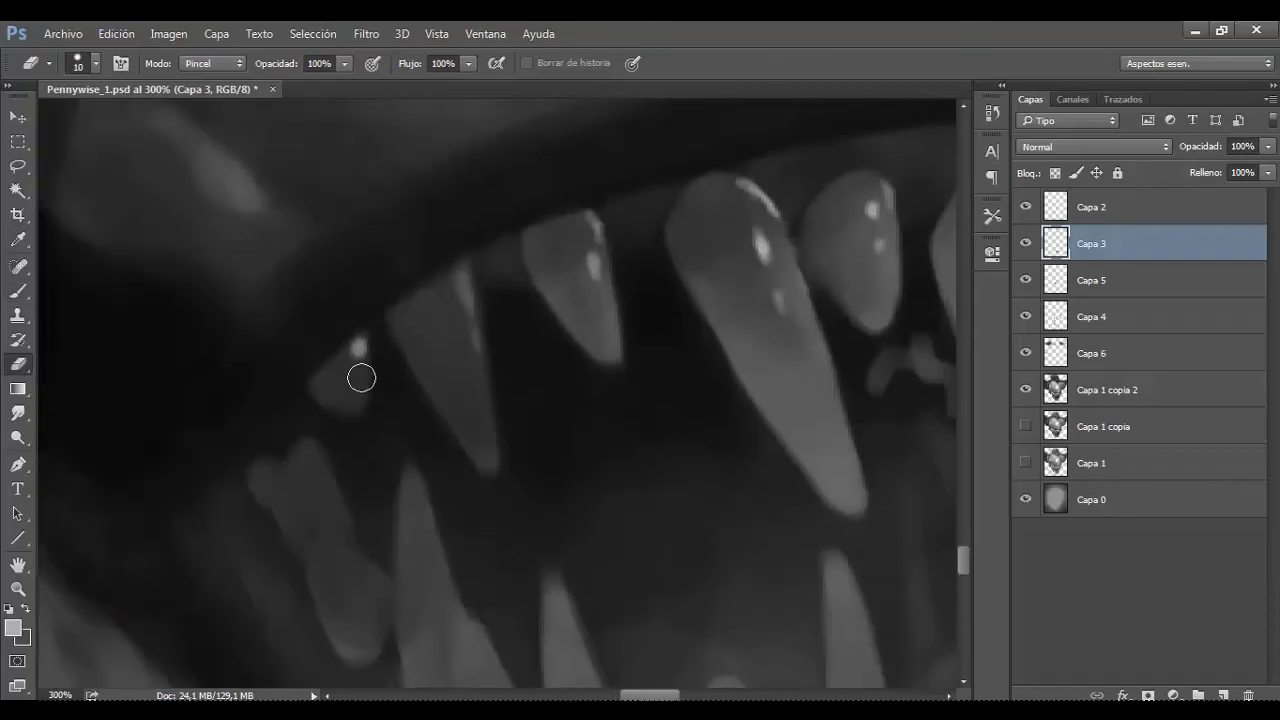
# Step: Paint small bright glints on the fangs with a fine brush
pyautogui.press('[')
pyautogui.press('[')
pyautogui.press('[')
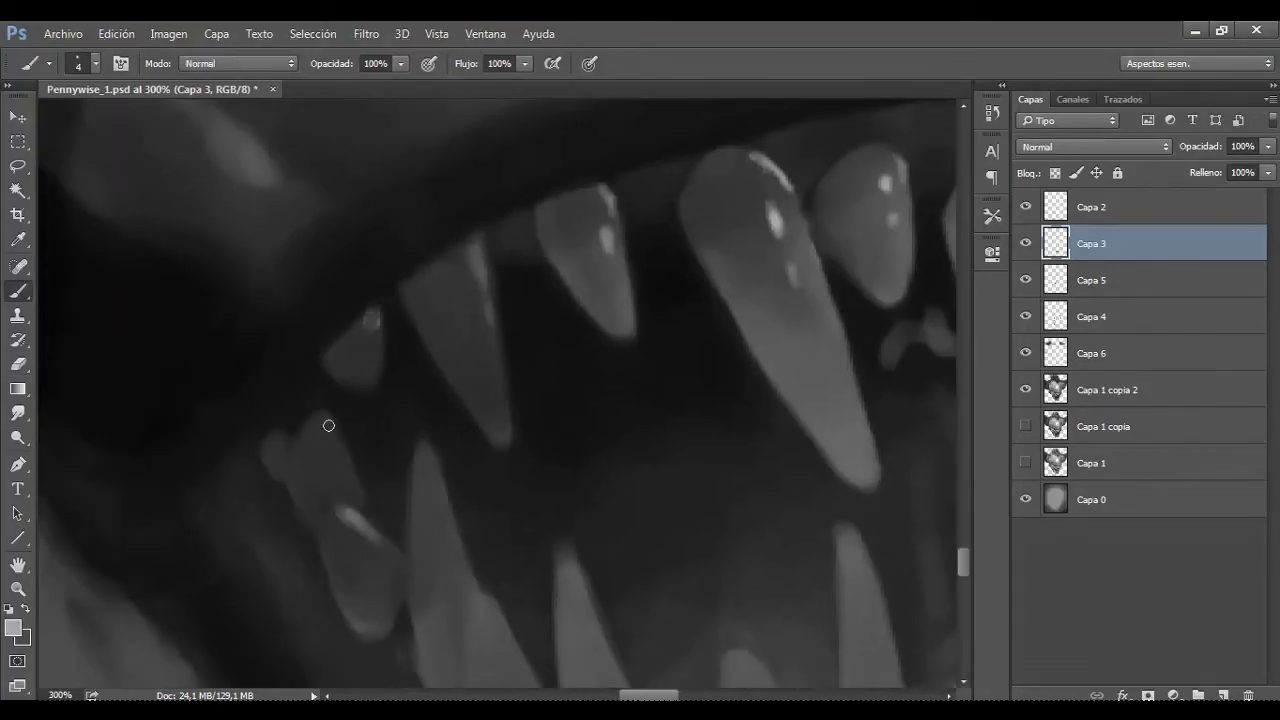
pyautogui.scroll(-2, 823, 477)
pyautogui.hscroll(3, 823, 477)
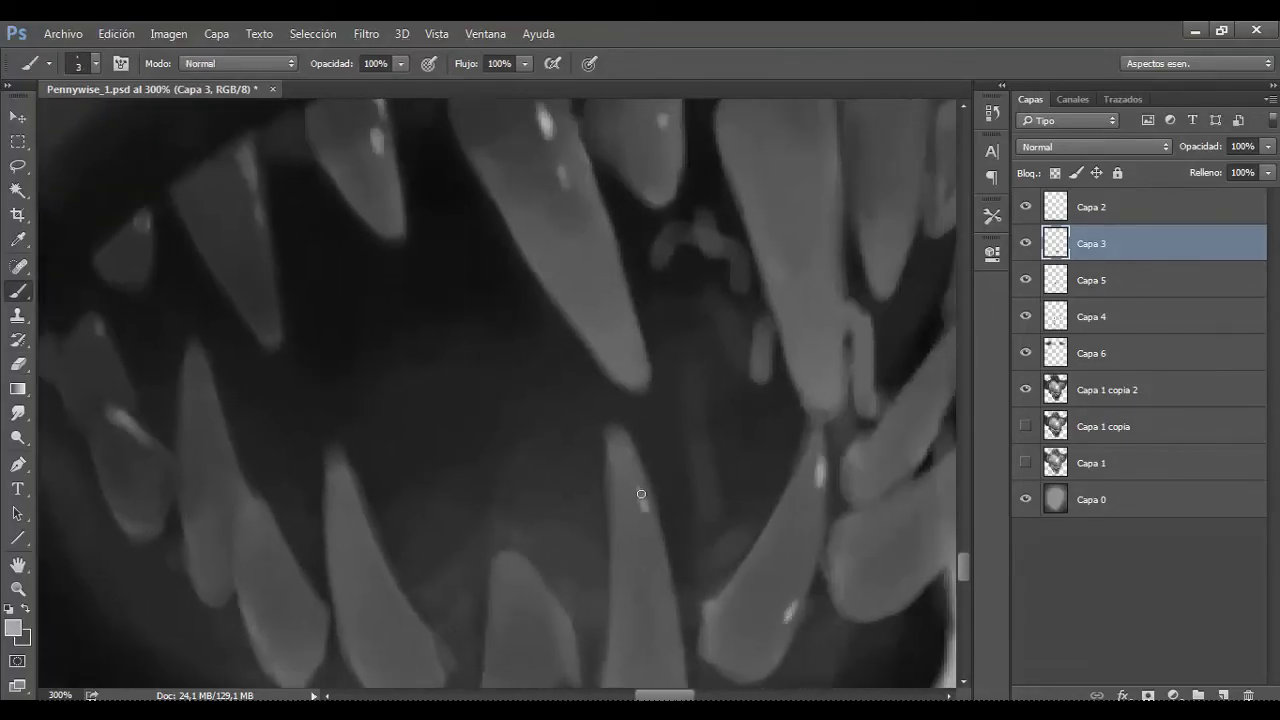
pyautogui.press('[')
pyautogui.scroll(3, 641, 494)
pyautogui.hscroll(2, 676, 306)
pyautogui.moveTo(683, 315); pyautogui.dragTo(668, 250)
pyautogui.press('[')
pyautogui.press('[')
pyautogui.scroll(-2, 810, 340)
pyautogui.scroll(-2, 810, 340)
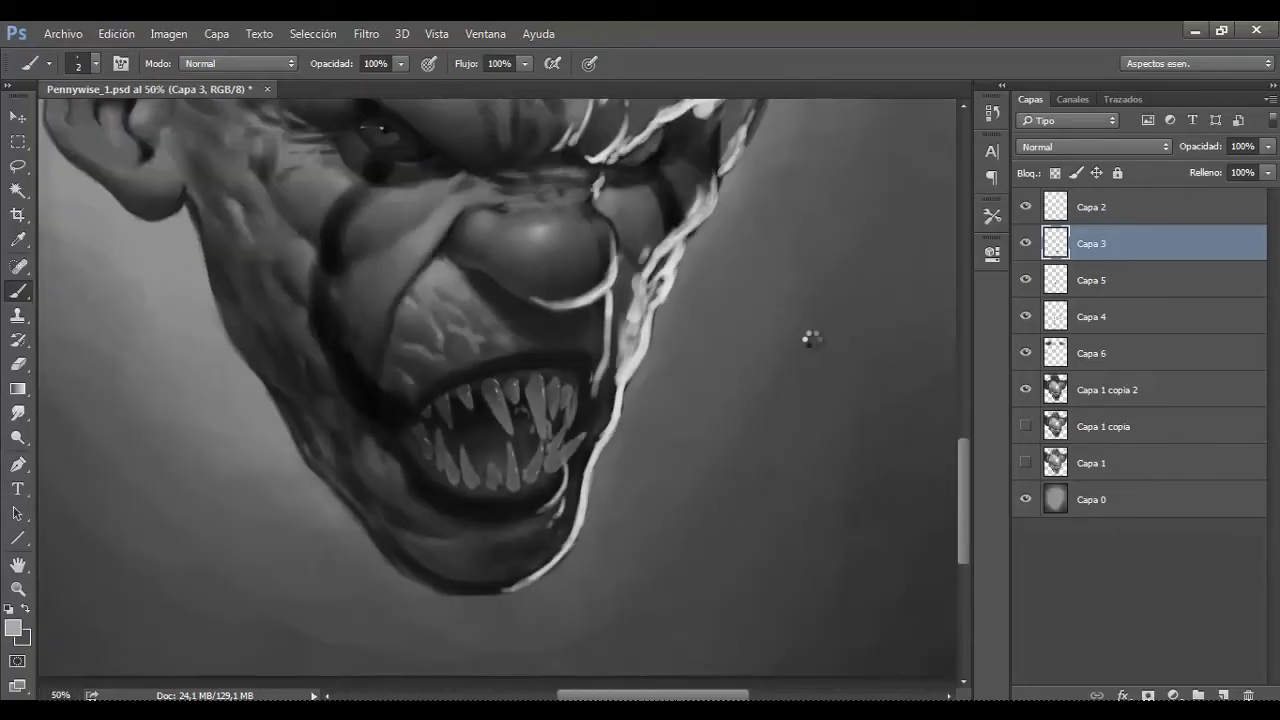
pyautogui.scroll(-1, 811, 339)
pyautogui.scroll(3, 463, 429)
# Step: Switch to black and shade inside the mouth and over the long upper tooth
pyautogui.press(']')
pyautogui.press('x')
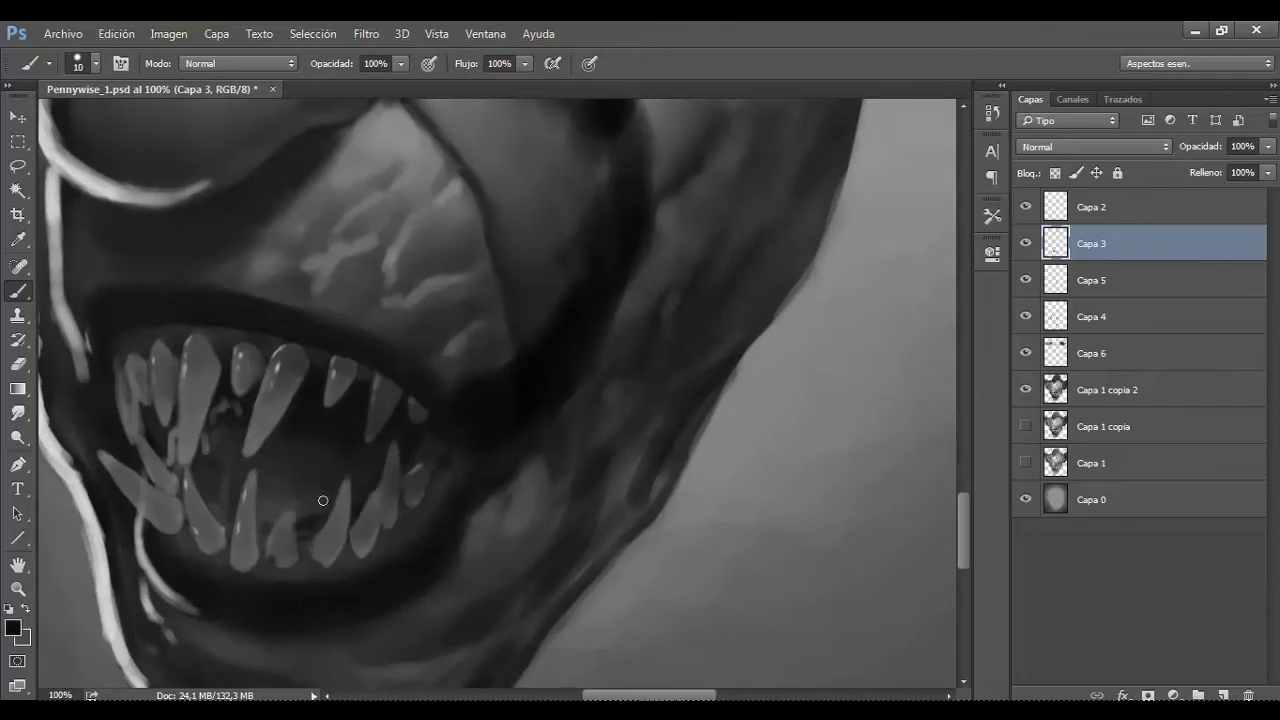
pyautogui.moveTo(310, 511); pyautogui.dragTo(364, 464)
pyautogui.press(']')
pyautogui.moveTo(305, 522); pyautogui.dragTo(285, 485)
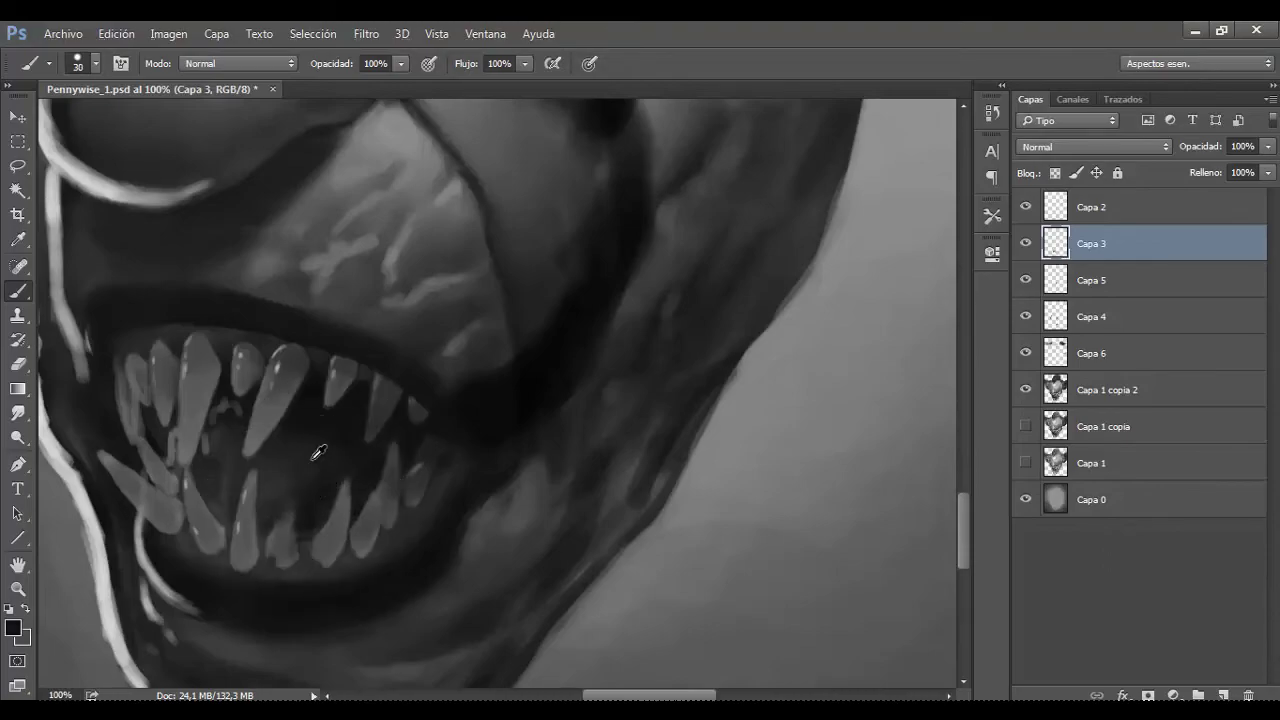
pyautogui.scroll(-3, 305, 500)
pyautogui.scroll(3, 350, 425)
pyautogui.press('[')
pyautogui.press('[')
pyautogui.moveTo(328, 397); pyautogui.dragTo(305, 495)
pyautogui.press(']')
pyautogui.moveTo(415, 408); pyautogui.dragTo(370, 495)
# Step: Reshape the central lower teeth with a smaller black brush
pyautogui.scroll(-2, 470, 420)
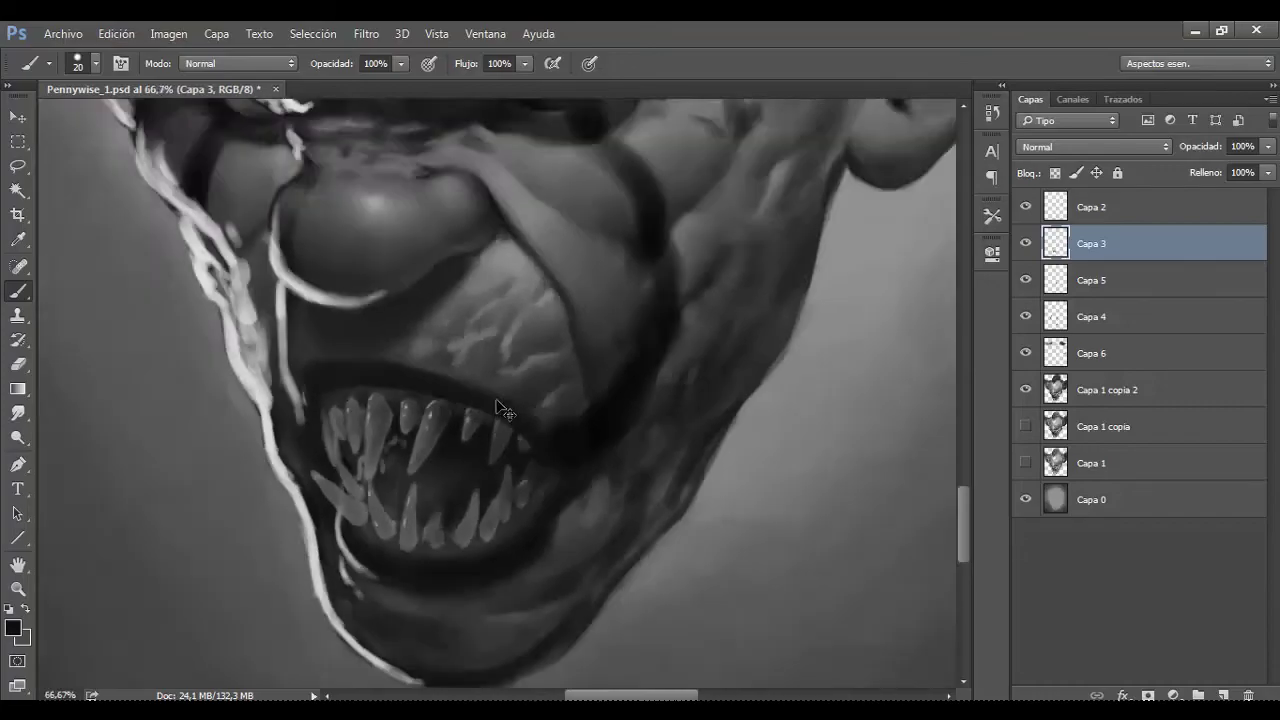
pyautogui.scroll(-1, 520, 440)
pyautogui.scroll(-1, 550, 460)
pyautogui.scroll(4, 548, 460)
pyautogui.scroll(1, 514, 323)
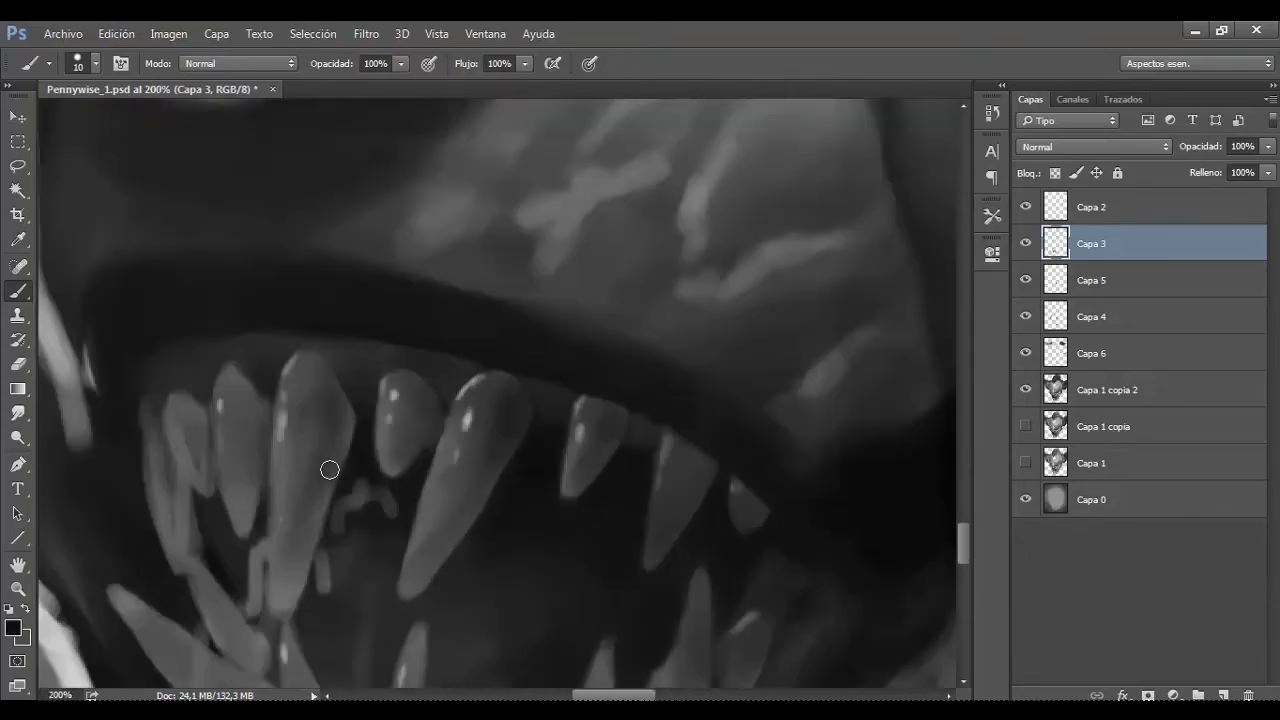
pyautogui.scroll(-2, 331, 466)
pyautogui.press('[')
# Step: Reshape the remaining lower teeth, darken around the left teeth, and select the Capa 4 layer
pyautogui.press('[')
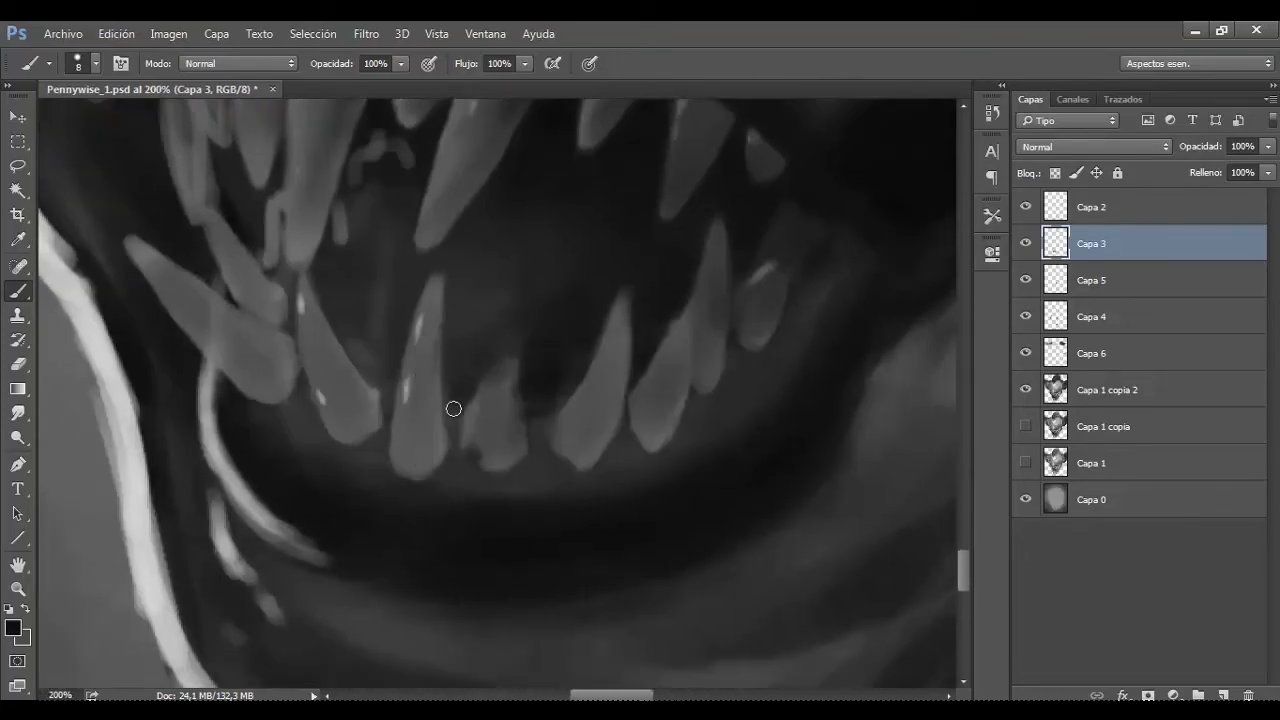
pyautogui.moveTo(449, 400); pyautogui.dragTo(430, 318)
pyautogui.moveTo(505, 378); pyautogui.dragTo(515, 455)
pyautogui.press(']')
pyautogui.moveTo(600, 337); pyautogui.dragTo(610, 460)
pyautogui.moveTo(665, 322); pyautogui.dragTo(685, 445)
pyautogui.moveTo(335, 330); pyautogui.dragTo(370, 430)
pyautogui.moveTo(255, 315)
pyautogui.mouseDown()
pyautogui.moveTo(275, 377)
pyautogui.moveTo(223, 234)
pyautogui.mouseUp()
pyautogui.scroll(-3, 353, 184)
pyautogui.press('[')
pyautogui.press('[')
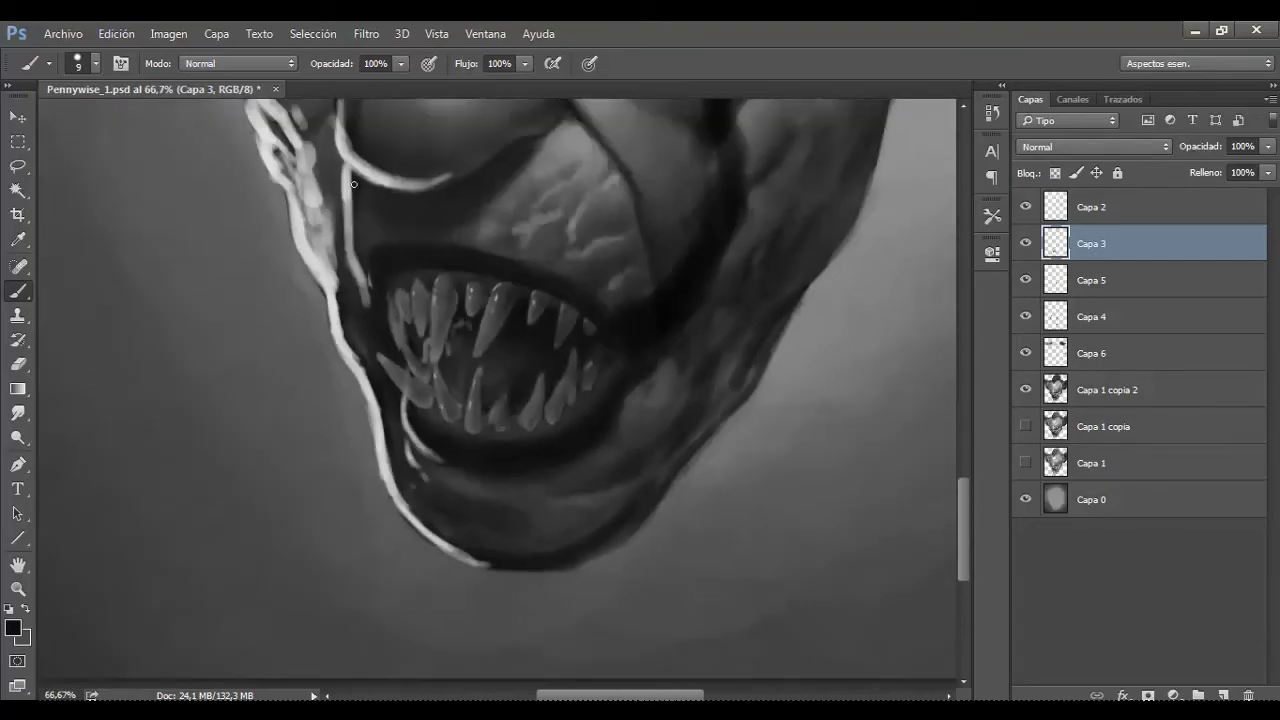
pyautogui.scroll(2, 520, 360)
pyautogui.scroll(1, 669, 151)
pyautogui.press(']')
pyautogui.press(']')
pyautogui.press(']')
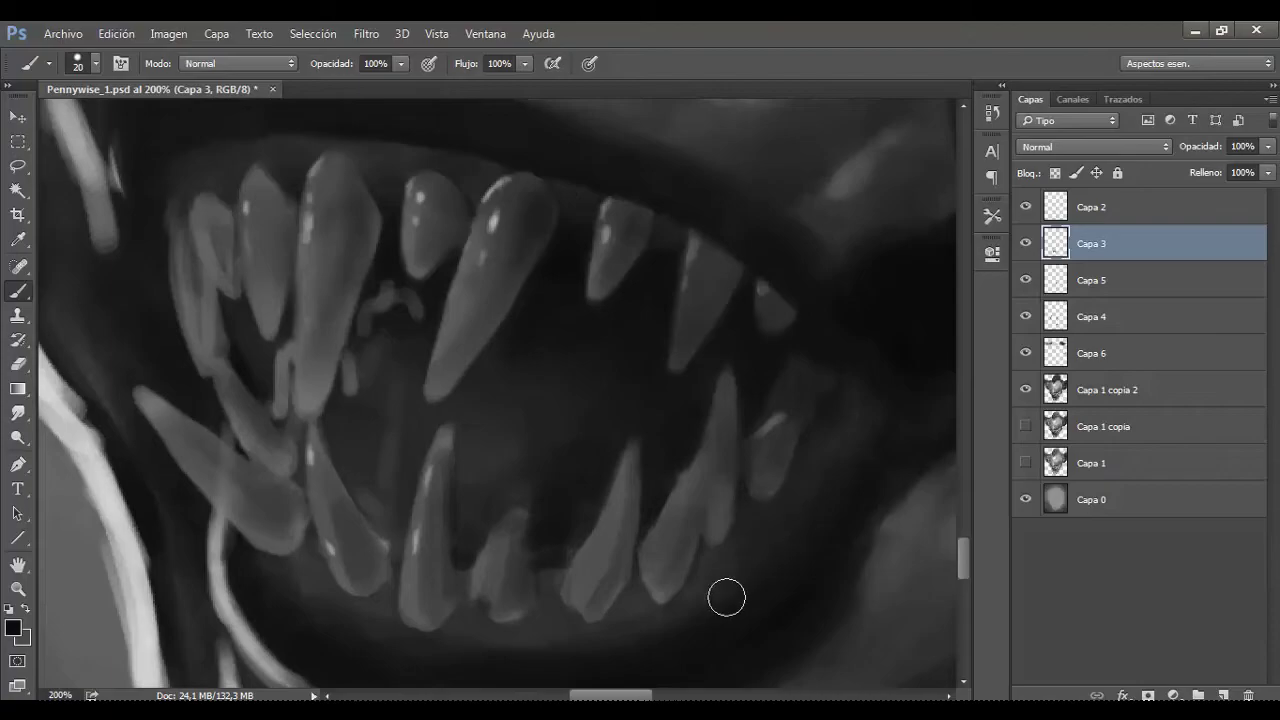
pyautogui.scroll(2, 745, 560)
pyautogui.scroll(-2, 860, 304)
pyautogui.click(1090, 316)
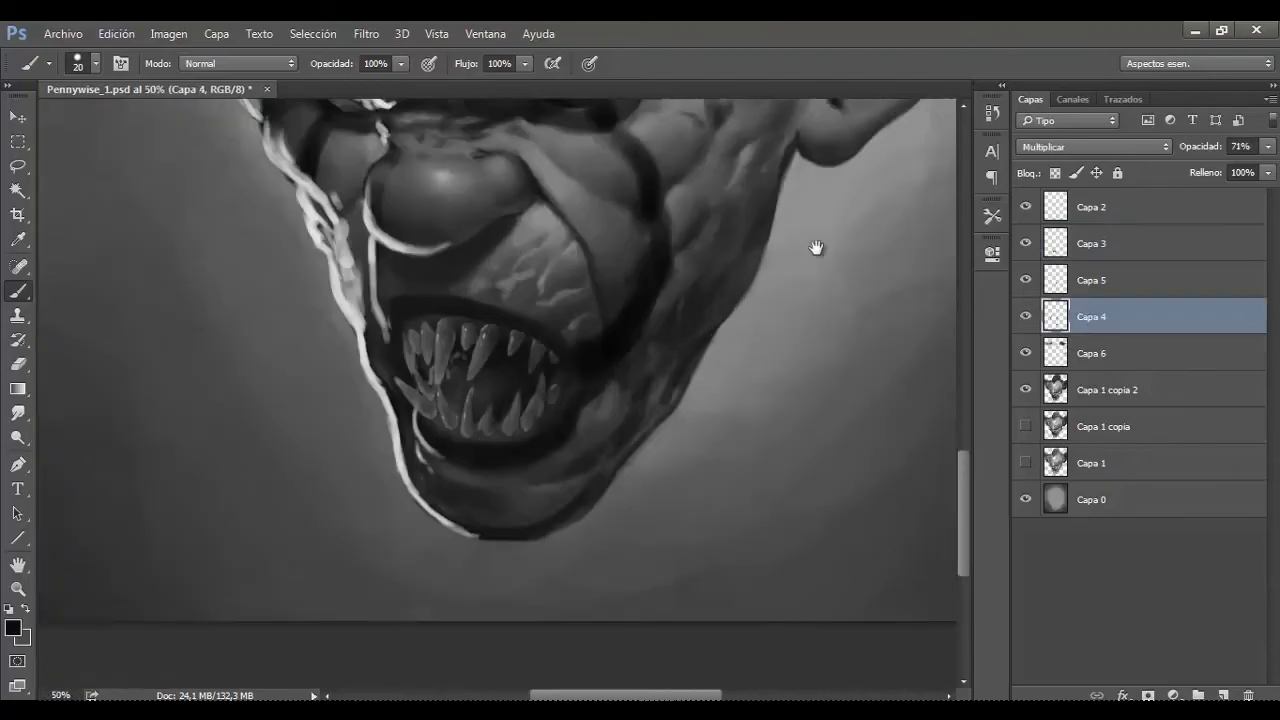
pyautogui.scroll(1, 602, 359)
pyautogui.moveTo(602, 359); pyautogui.dragTo(562, 382)
pyautogui.press('e')
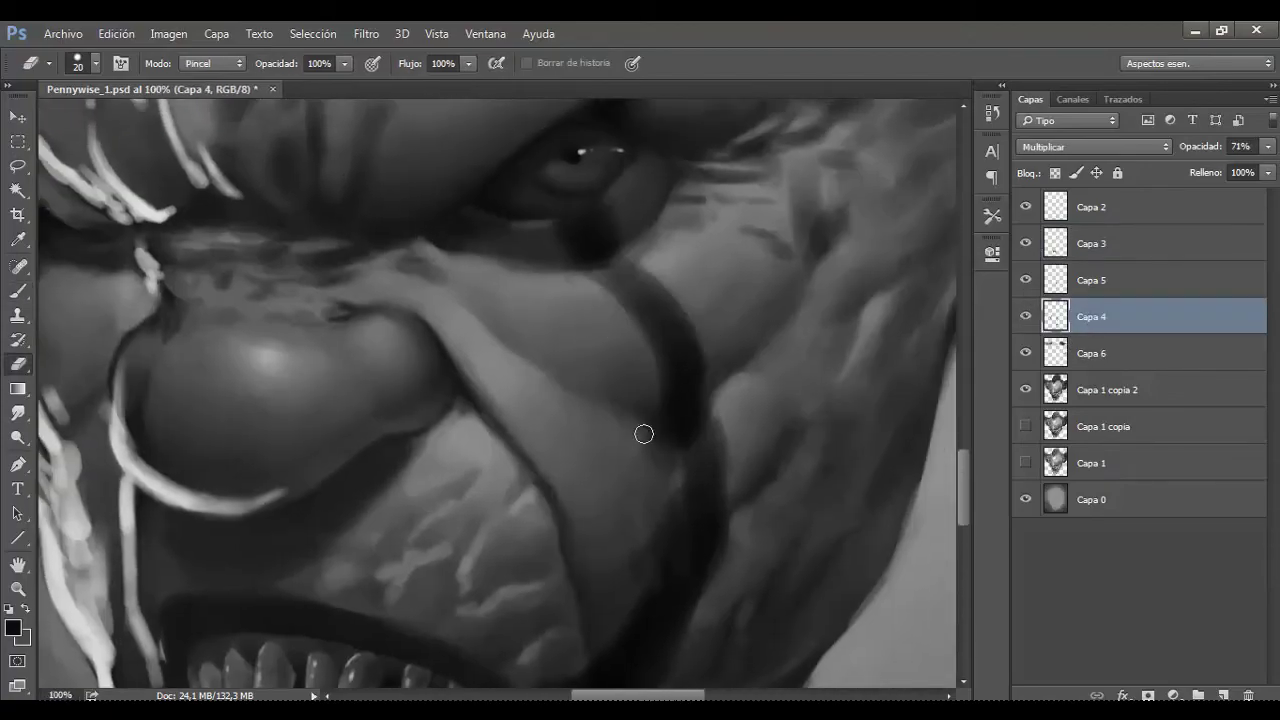
pyautogui.scroll(-3, 740, 339)
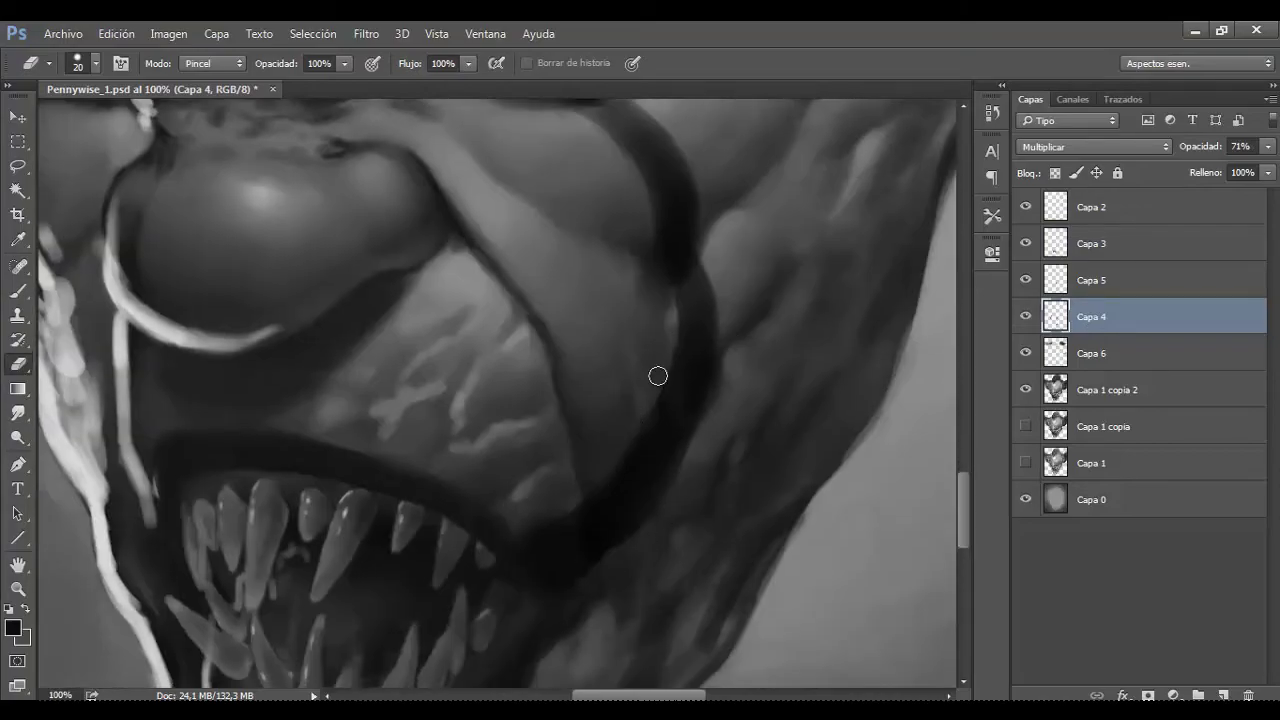
pyautogui.scroll(5, 611, 303)
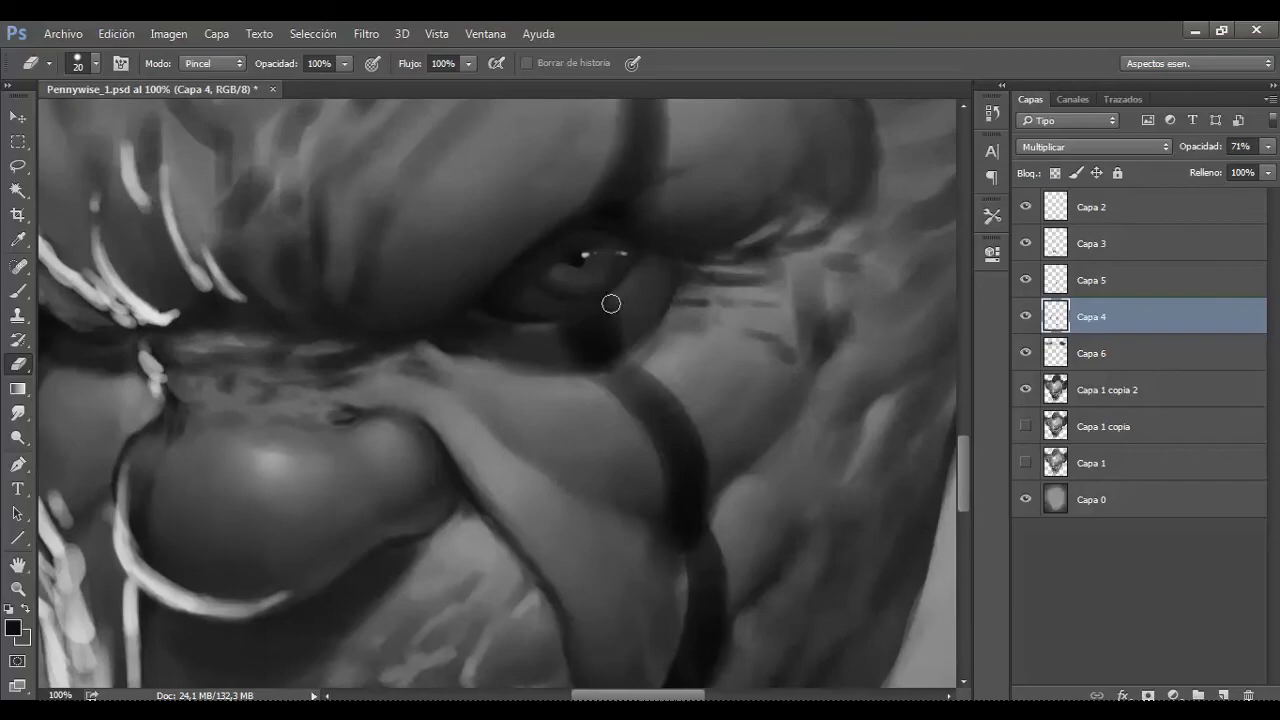
pyautogui.moveTo(636, 290); pyautogui.dragTo(649, 387)
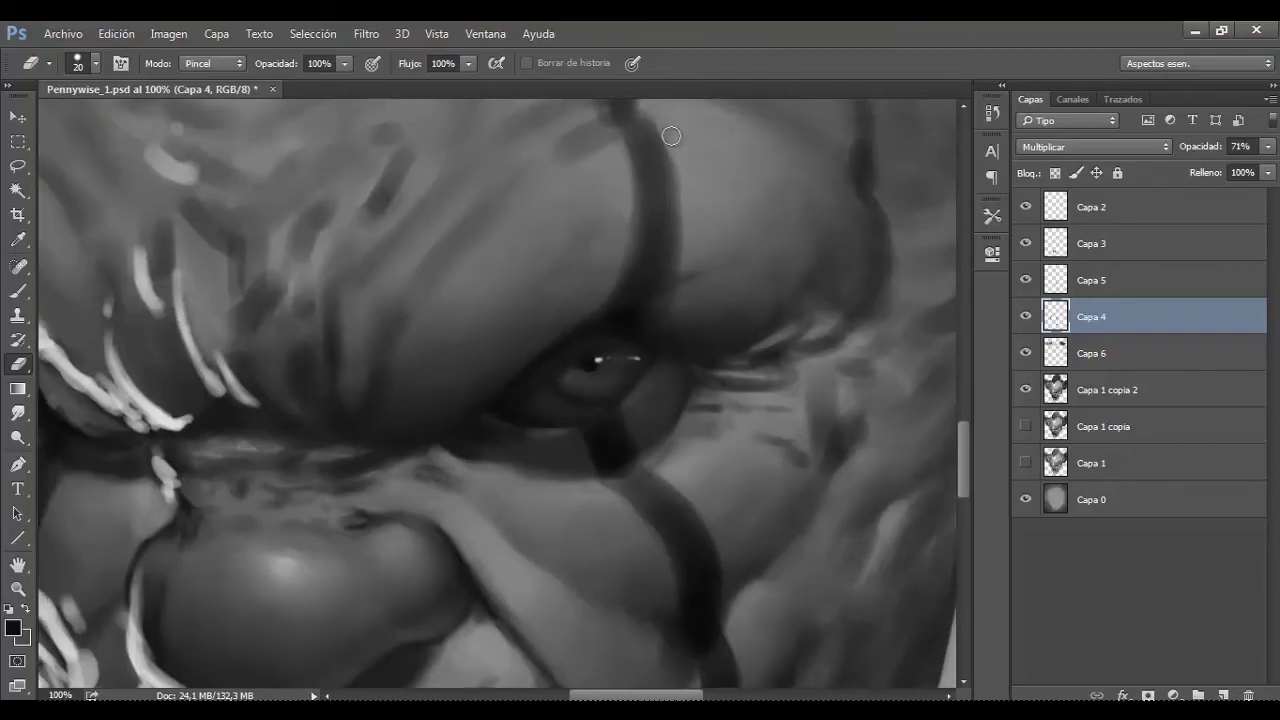
pyautogui.scroll(-3, 664, 316)
pyautogui.scroll(2, 571, 300)
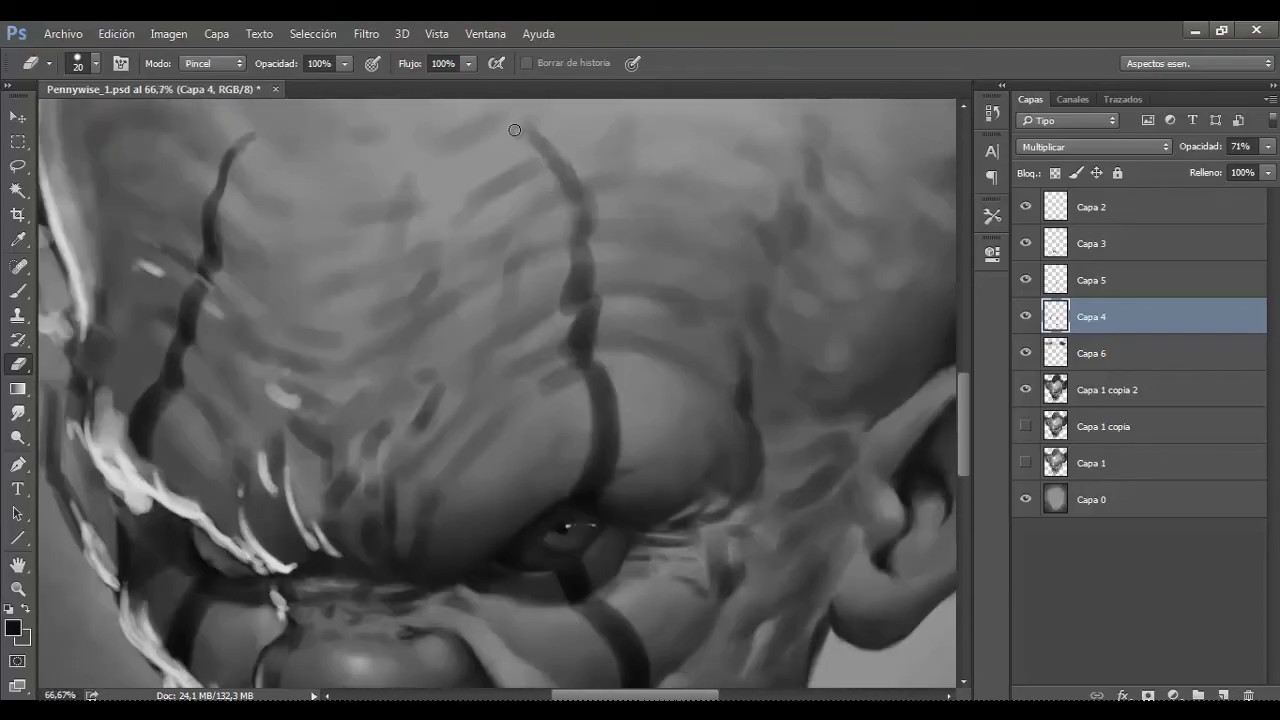
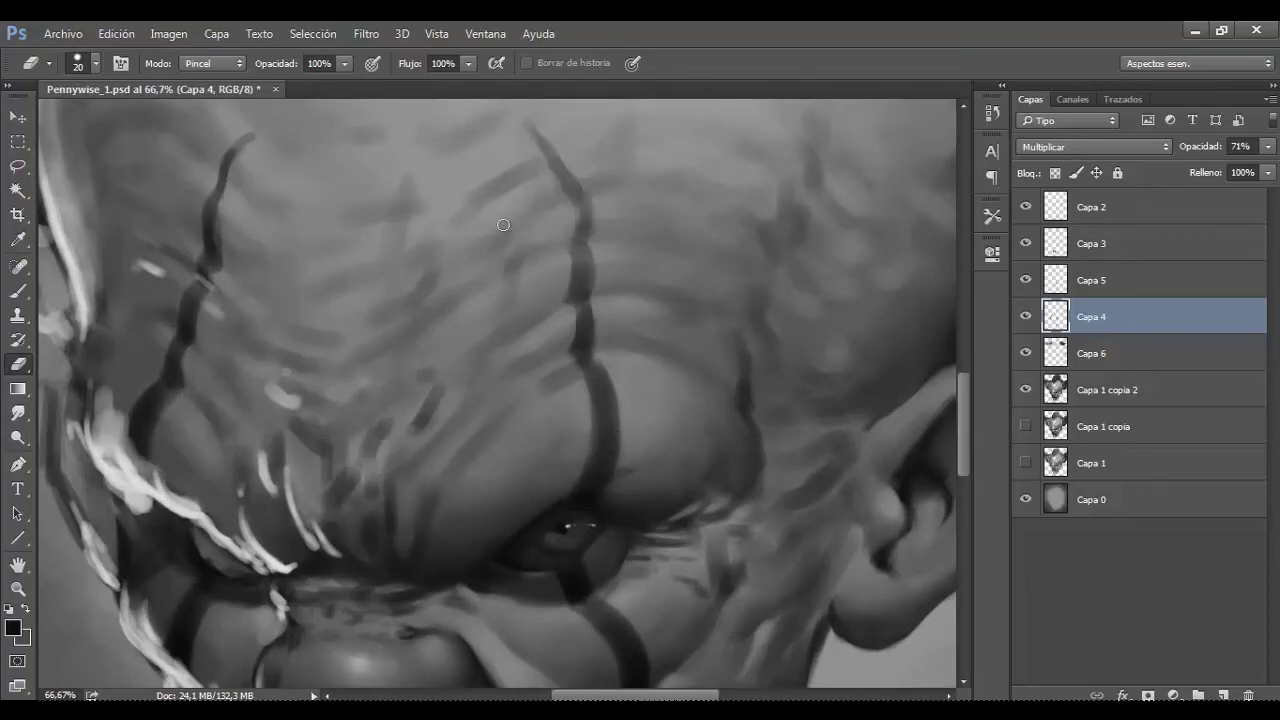
# Step: Sample a light grey and paint rim strokes along the eye socket and brow
pyautogui.scroll(-2, 503, 224)
pyautogui.hotkey('alt', 'shift', ']')
pyautogui.scroll(1, 466, 360)
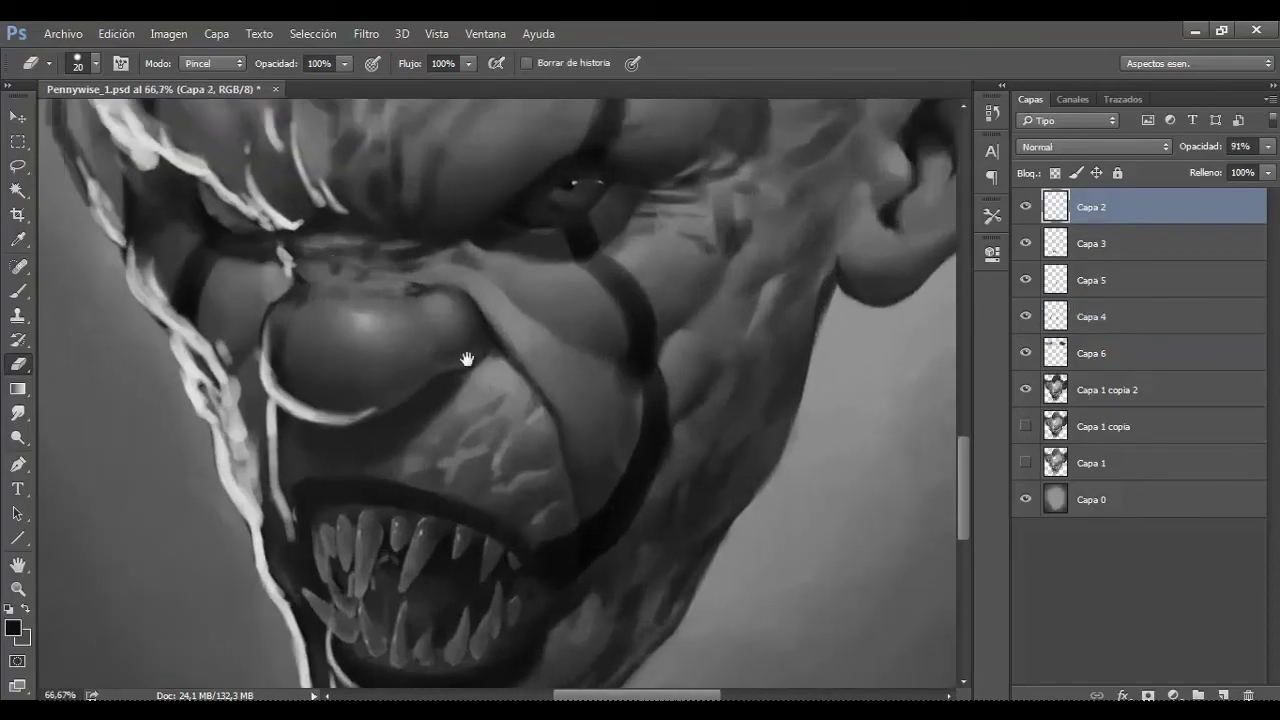
pyautogui.press('b')
pyautogui.scroll(1, 440, 450)
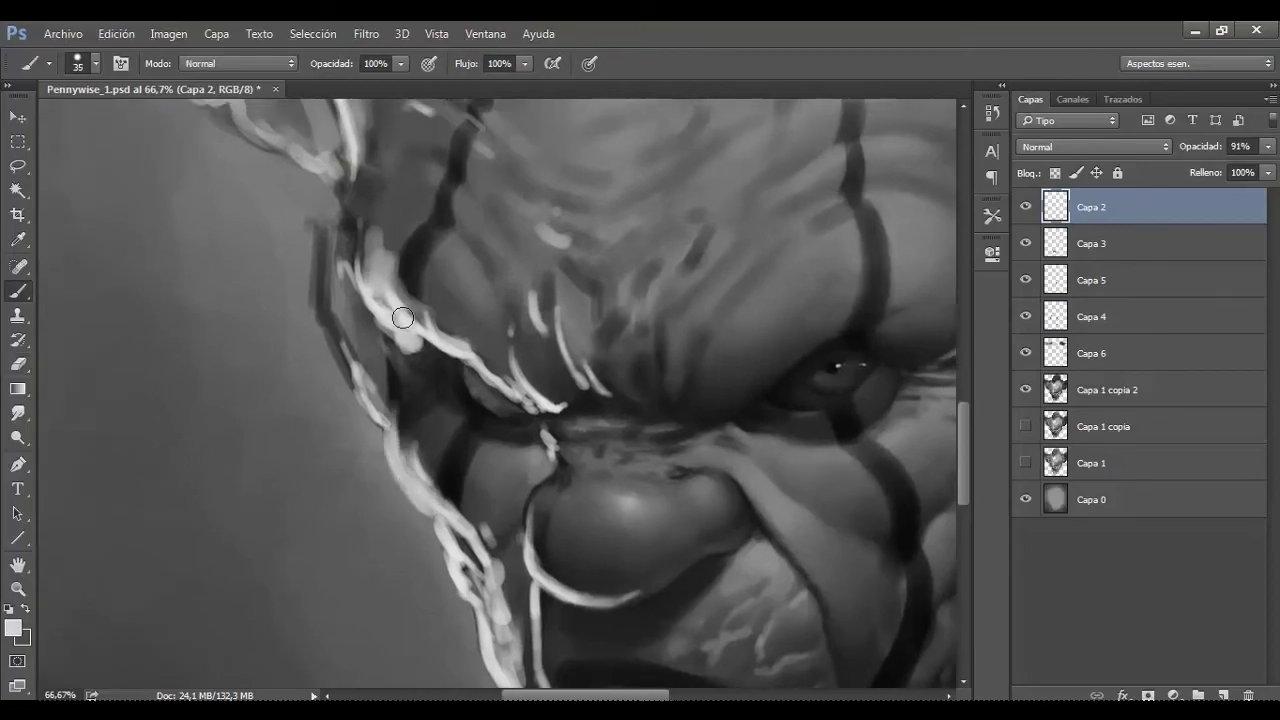
pyautogui.keyDown('alt'); pyautogui.click(422, 303); pyautogui.keyUp('alt')
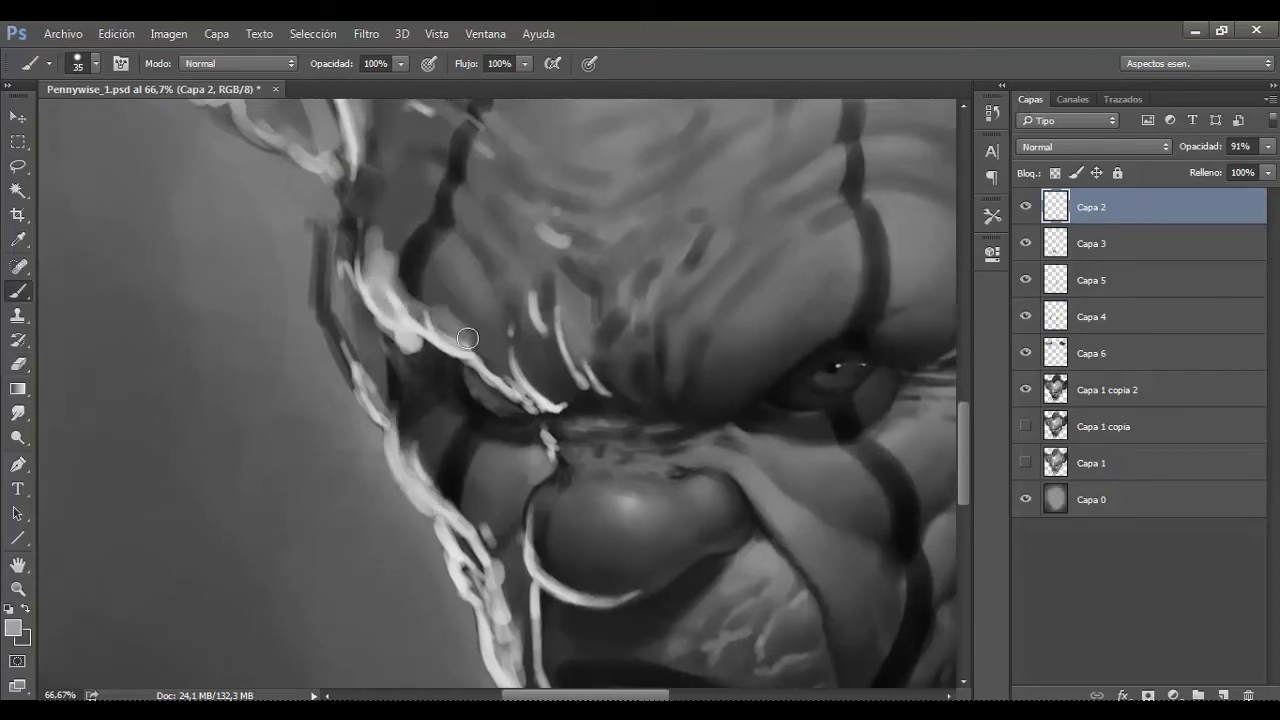
pyautogui.moveTo(430, 308); pyautogui.dragTo(500, 370)
pyautogui.moveTo(470, 320); pyautogui.dragTo(370, 250)
pyautogui.press(']')
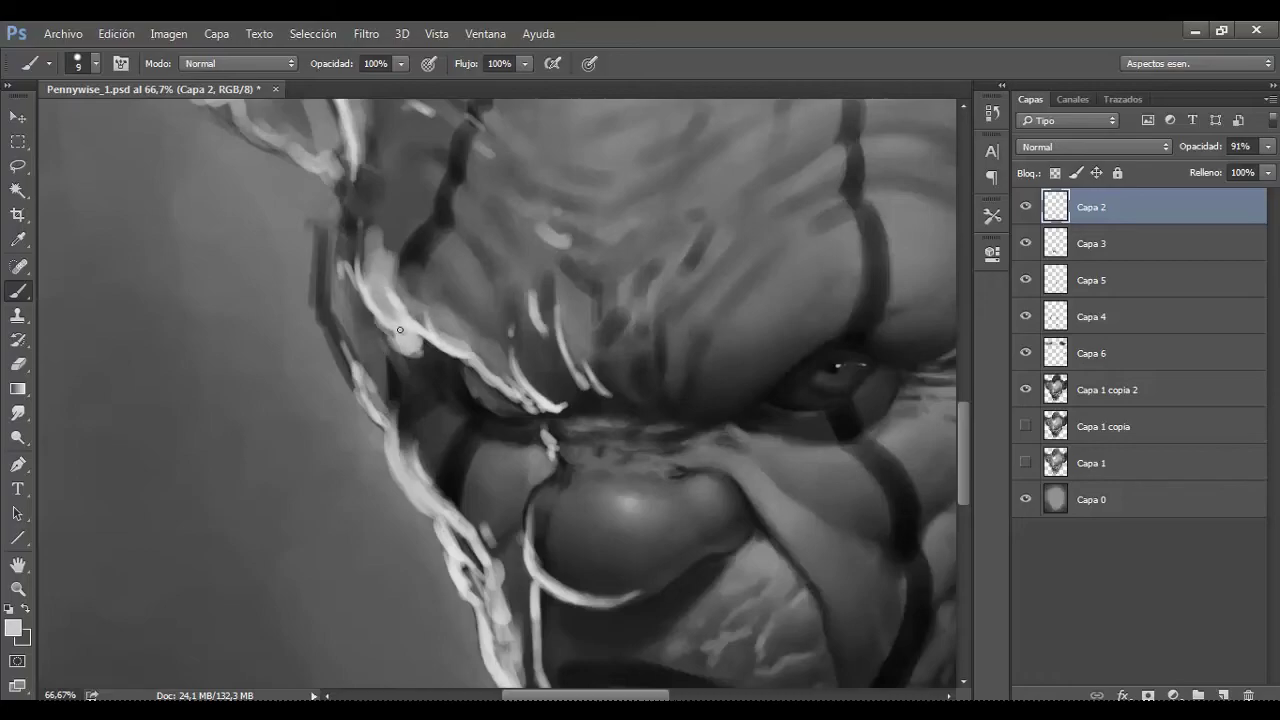
# Step: Paint light rim strokes along the cheek edge with a resampled light tone
pyautogui.keyDown('alt'); pyautogui.click(543, 418); pyautogui.keyUp('alt')
pyautogui.press(']')
pyautogui.press(']')
pyautogui.moveTo(555, 405)
pyautogui.mouseDown()
pyautogui.moveTo(525, 365)
pyautogui.moveTo(546, 351)
pyautogui.mouseUp()
pyautogui.press('e')
pyautogui.press('b')
pyautogui.press('[')
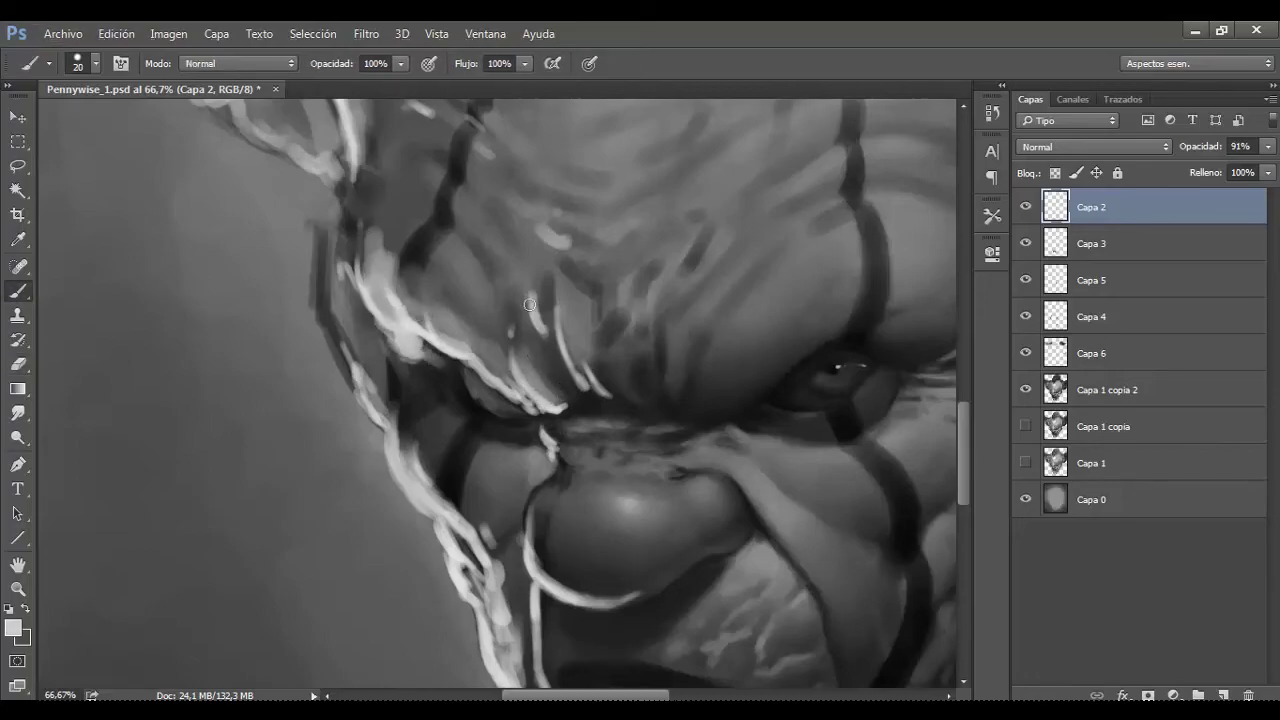
pyautogui.press('e')
pyautogui.press('b')
pyautogui.moveTo(546, 330); pyautogui.dragTo(573, 364)
pyautogui.press('[')
# Step: Erase stray light strokes beside the mouth and nose
pyautogui.moveTo(424, 512); pyautogui.dragTo(403, 388)
pyautogui.press('e')
pyautogui.moveTo(465, 464); pyautogui.dragTo(474, 500)
pyautogui.press('b')
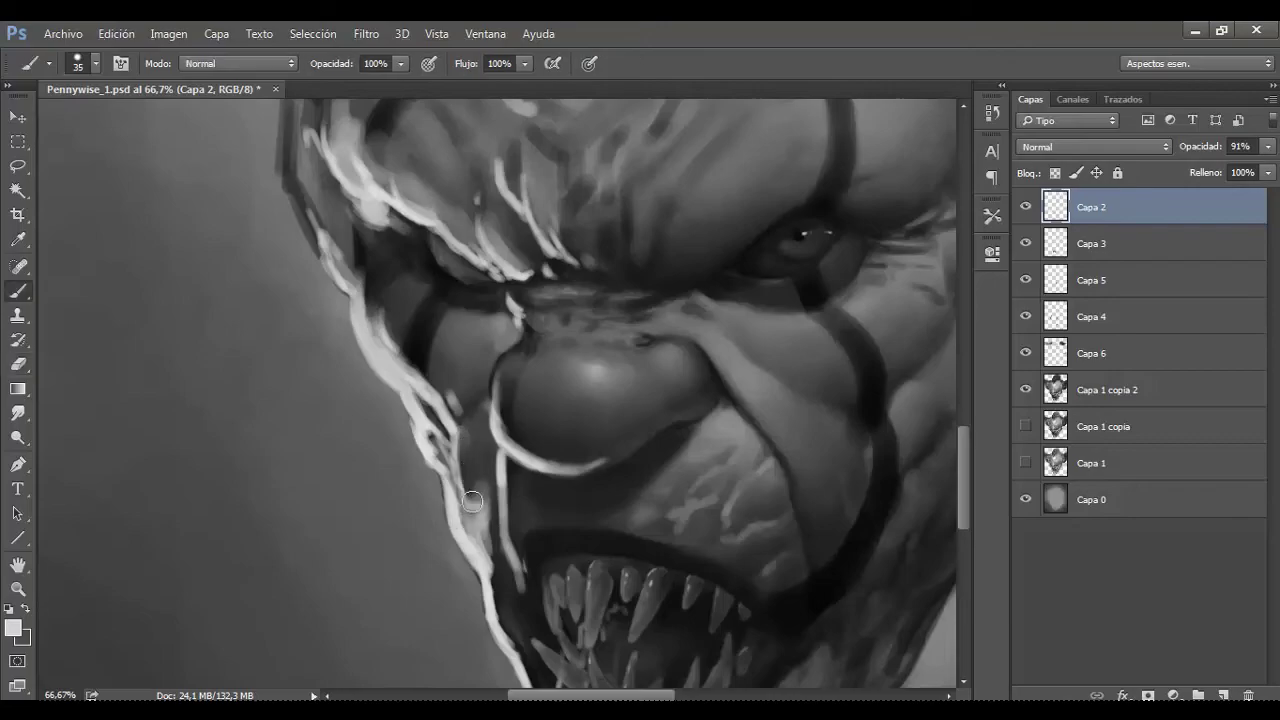
pyautogui.moveTo(470, 440); pyautogui.dragTo(471, 510)
pyautogui.press('e')
pyautogui.moveTo(476, 438)
pyautogui.mouseDown()
pyautogui.moveTo(477, 505)
pyautogui.moveTo(490, 540)
pyautogui.moveTo(518, 560)
pyautogui.mouseUp()
pyautogui.press('b')
# Step: Sample greys near the nose and erase the white highlight along its lower-left edge
pyautogui.keyDown('alt'); pyautogui.click(478, 460); pyautogui.keyUp('alt')
pyautogui.keyDown('alt'); pyautogui.click(480, 470); pyautogui.keyUp('alt')
pyautogui.keyDown('alt'); pyautogui.click(481, 552); pyautogui.keyUp('alt')
pyautogui.press('e')
pyautogui.moveTo(557, 426)
pyautogui.mouseDown()
pyautogui.moveTo(606, 440)
pyautogui.moveTo(551, 423)
pyautogui.moveTo(586, 449)
pyautogui.moveTo(528, 409)
pyautogui.moveTo(491, 471)
pyautogui.mouseUp()
pyautogui.press(']')
pyautogui.scroll(1, 528, 409)
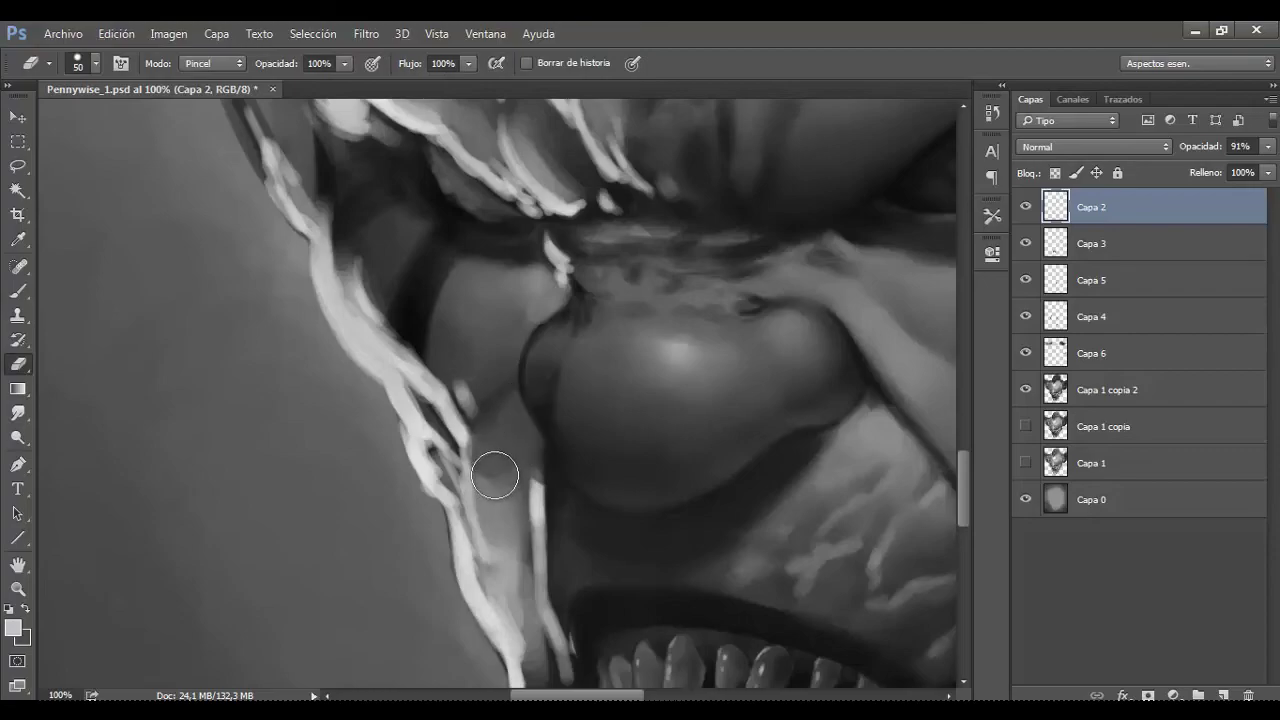
pyautogui.scroll(-2, 538, 401)
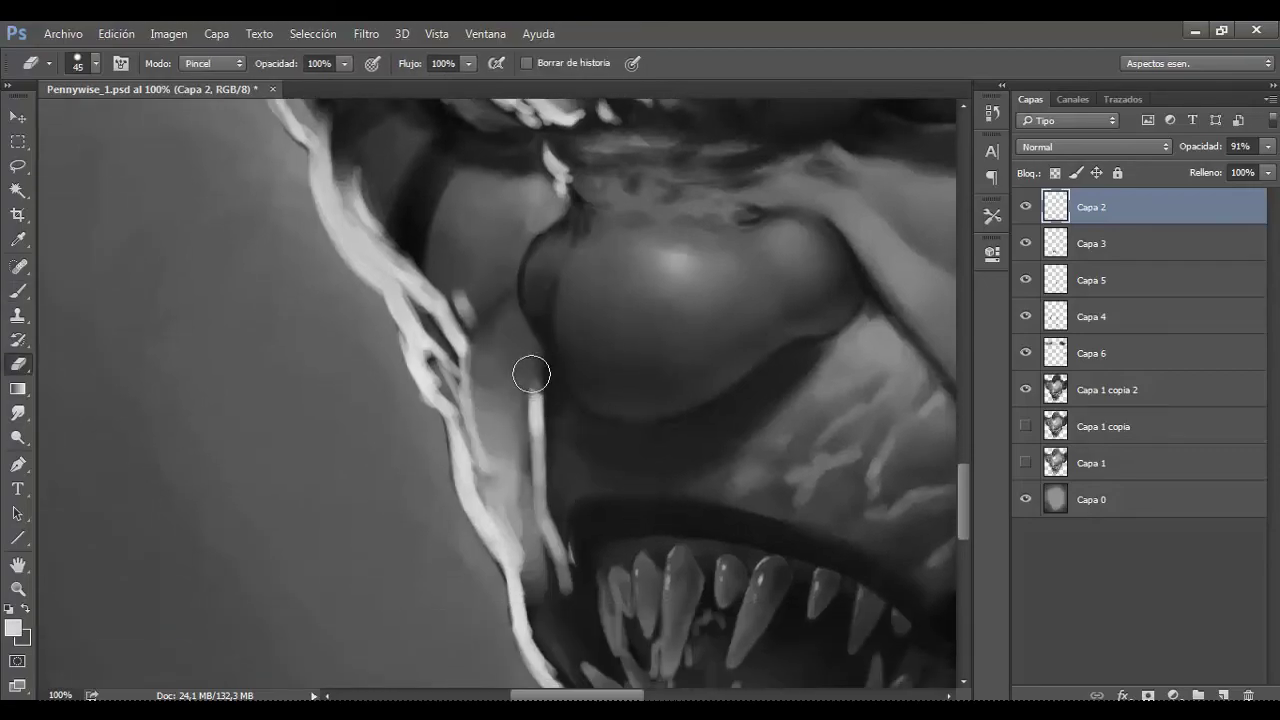
pyautogui.moveTo(528, 371); pyautogui.dragTo(563, 580)
# Step: Repaint thinner light strokes beside the nose and the strand near the mouth
pyautogui.press('b')
pyautogui.moveTo(545, 430)
pyautogui.mouseDown()
pyautogui.moveTo(565, 530)
pyautogui.moveTo(562, 505)
pyautogui.mouseUp()
pyautogui.press(']')
pyautogui.press(']')
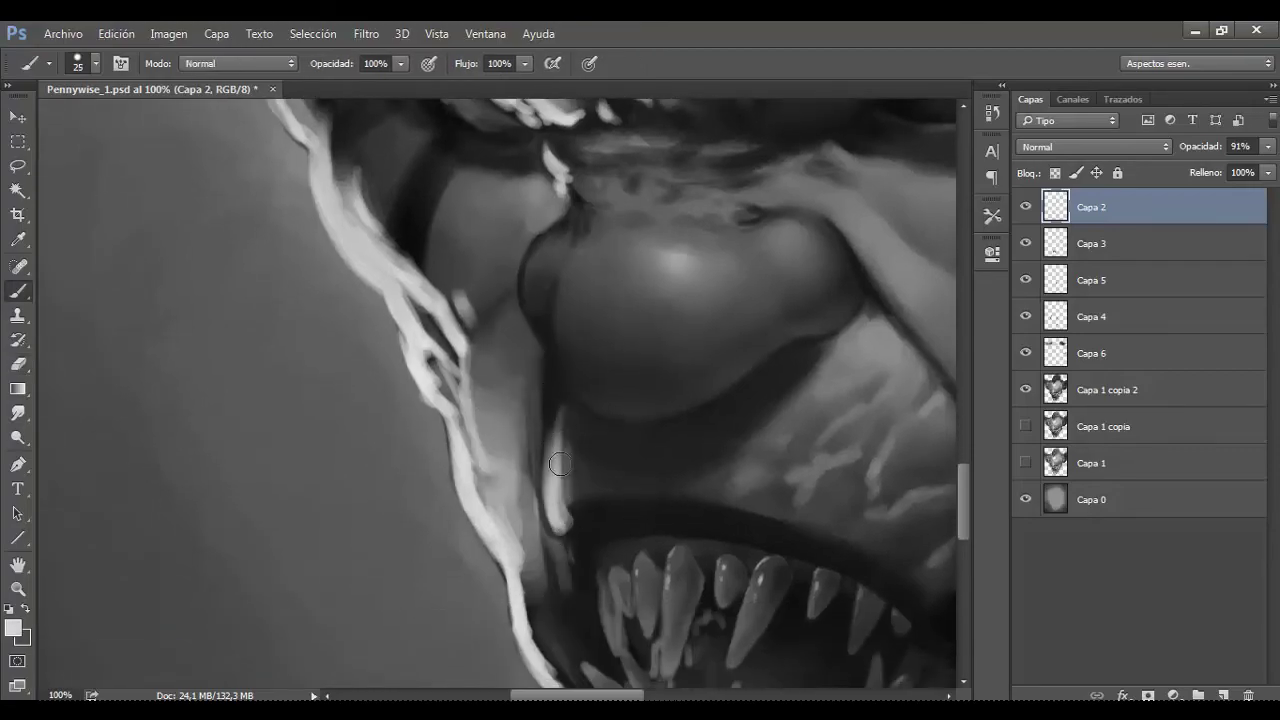
pyautogui.scroll(-3, 560, 450)
pyautogui.scroll(2, 557, 329)
pyautogui.scroll(1, 566, 497)
pyautogui.scroll(-5, 566, 497)
pyautogui.moveTo(562, 360); pyautogui.dragTo(590, 520)
# Step: Rework the light patch beside the mouth strand using a sampled light grey
pyautogui.press(']')
pyautogui.press(']')
pyautogui.press(']')
pyautogui.moveTo(591, 366)
pyautogui.mouseDown()
pyautogui.moveTo(566, 388)
pyautogui.moveTo(600, 360)
pyautogui.moveTo(543, 357)
pyautogui.mouseUp()
pyautogui.keyDown('alt'); pyautogui.click(543, 357); pyautogui.keyUp('alt')
pyautogui.keyDown('alt'); pyautogui.click(545, 331); pyautogui.keyUp('alt')
pyautogui.scroll(-2, 545, 331)
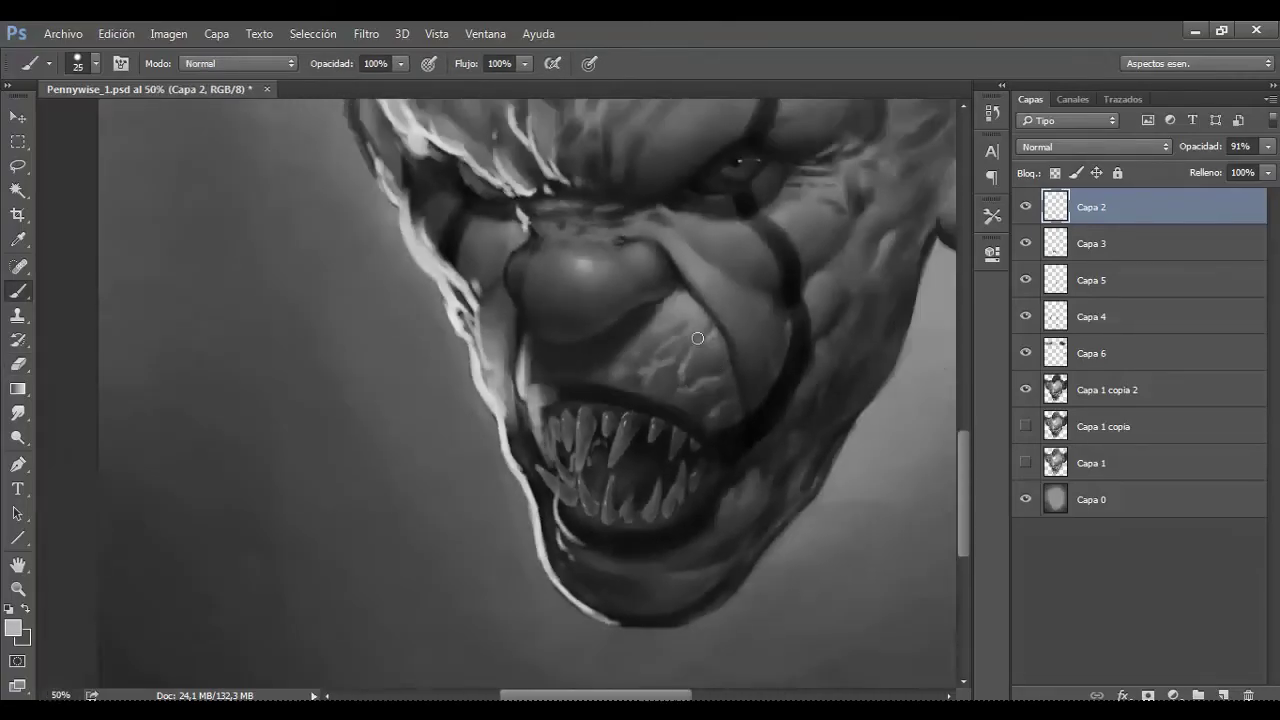
# Step: Brighten the pale strand to the right of the teeth with the Brush
pyautogui.press('e')
pyautogui.scroll(2, 560, 380)
pyautogui.scroll(1, 603, 443)
pyautogui.scroll(-1, 666, 417)
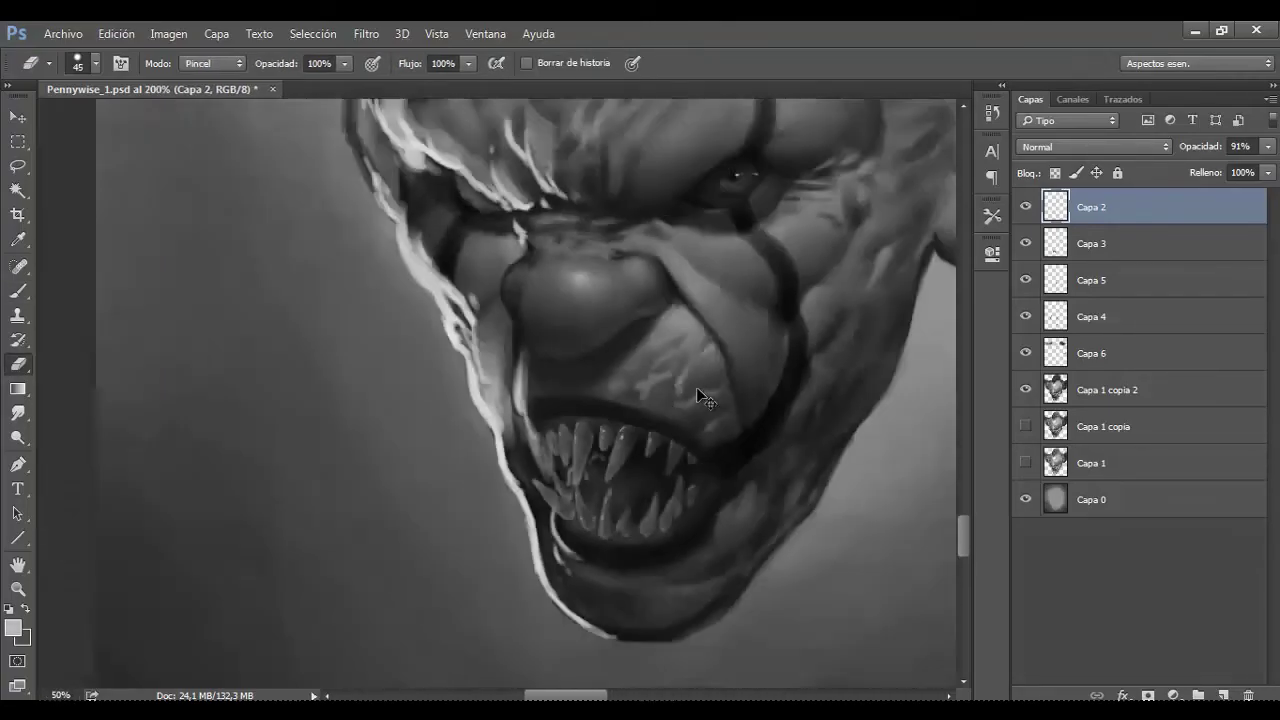
pyautogui.scroll(-2, 696, 387)
pyautogui.scroll(2, 766, 266)
pyautogui.press('b')
pyautogui.scroll(1, 590, 368)
pyautogui.moveTo(600, 440); pyautogui.dragTo(588, 376)
pyautogui.moveTo(593, 444)
pyautogui.mouseDown()
pyautogui.moveTo(638, 334)
pyautogui.moveTo(606, 466)
pyautogui.mouseUp()
pyautogui.moveTo(588, 390); pyautogui.dragTo(558, 458)
pyautogui.moveTo(570, 502)
pyautogui.mouseDown()
pyautogui.moveTo(552, 452)
pyautogui.moveTo(622, 365)
pyautogui.mouseUp()
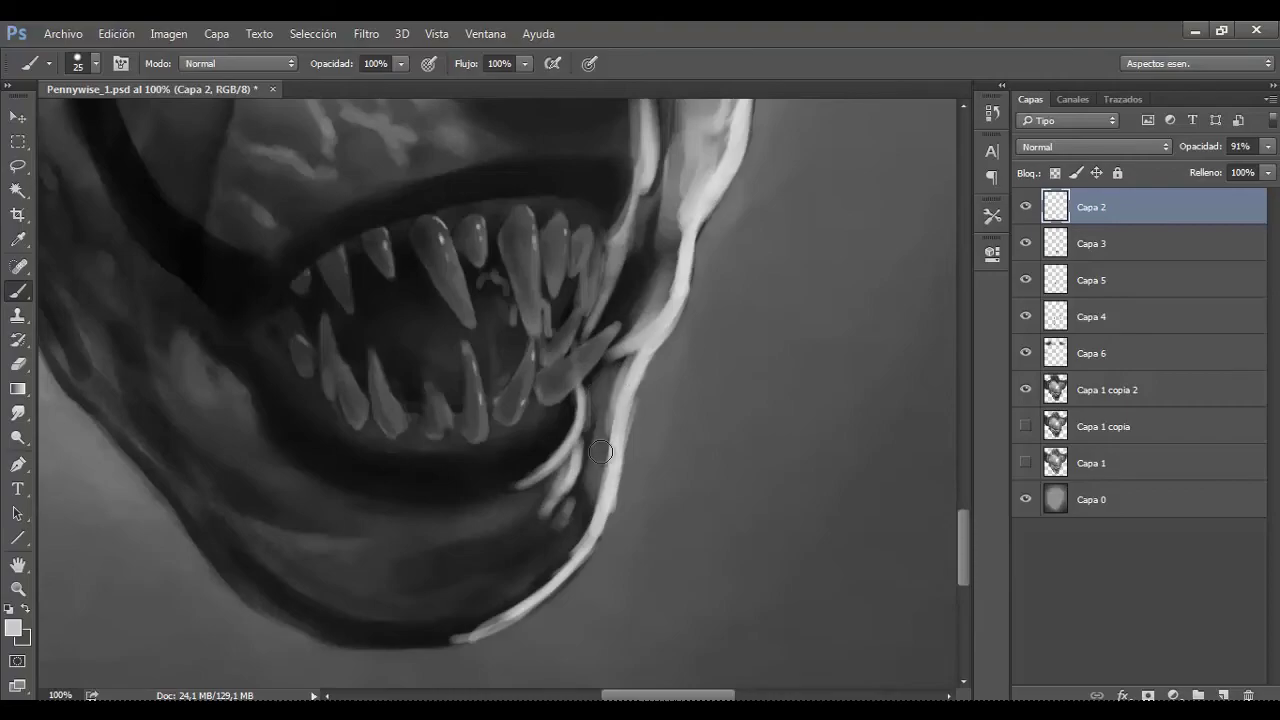
# Step: Paint a thin curved light strand along the jaw with a small brush
pyautogui.scroll(-1, 605, 340)
pyautogui.scroll(-1, 609, 320)
pyautogui.scroll(3, 609, 320)
pyautogui.press('[')
pyautogui.press('[')
pyautogui.press('[')
pyautogui.moveTo(670, 185)
pyautogui.mouseDown()
pyautogui.moveTo(582, 392)
pyautogui.moveTo(460, 480)
pyautogui.moveTo(491, 468)
pyautogui.moveTo(375, 470)
pyautogui.mouseUp()
pyautogui.press('[')
pyautogui.press('[')
pyautogui.press(']')
pyautogui.press(']')
pyautogui.press(']')
pyautogui.moveTo(582, 390)
pyautogui.mouseDown()
pyautogui.moveTo(650, 265)
pyautogui.moveTo(670, 190)
pyautogui.moveTo(514, 443)
pyautogui.moveTo(362, 476)
pyautogui.mouseUp()
pyautogui.press('[')
pyautogui.press('[')
pyautogui.moveTo(466, 466); pyautogui.dragTo(428, 474)
# Step: Add more light along the strand and the brow edge, then zoom out to review
pyautogui.hotkey('ctrl', '-')
pyautogui.hotkey('ctrl', '-')
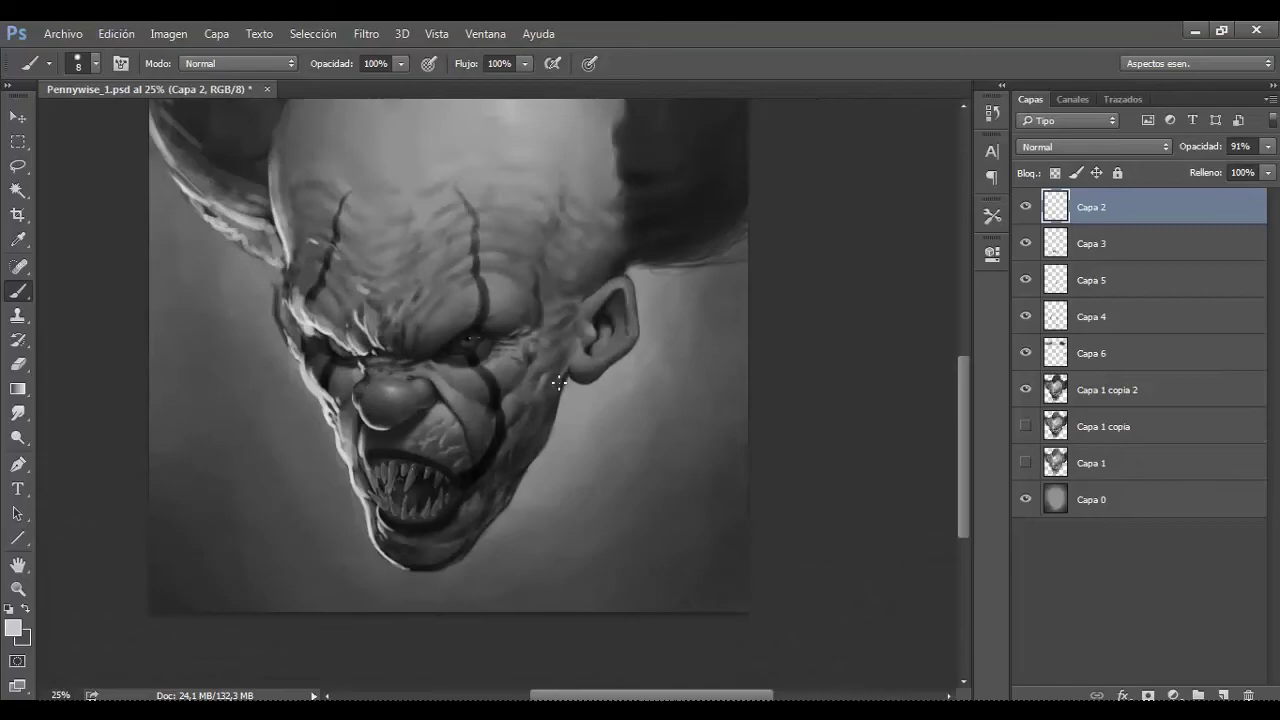
pyautogui.moveTo(559, 383); pyautogui.dragTo(400, 290)
pyautogui.press(']')
pyautogui.press(']')
pyautogui.press(']')
pyautogui.moveTo(375, 423); pyautogui.dragTo(426, 454)
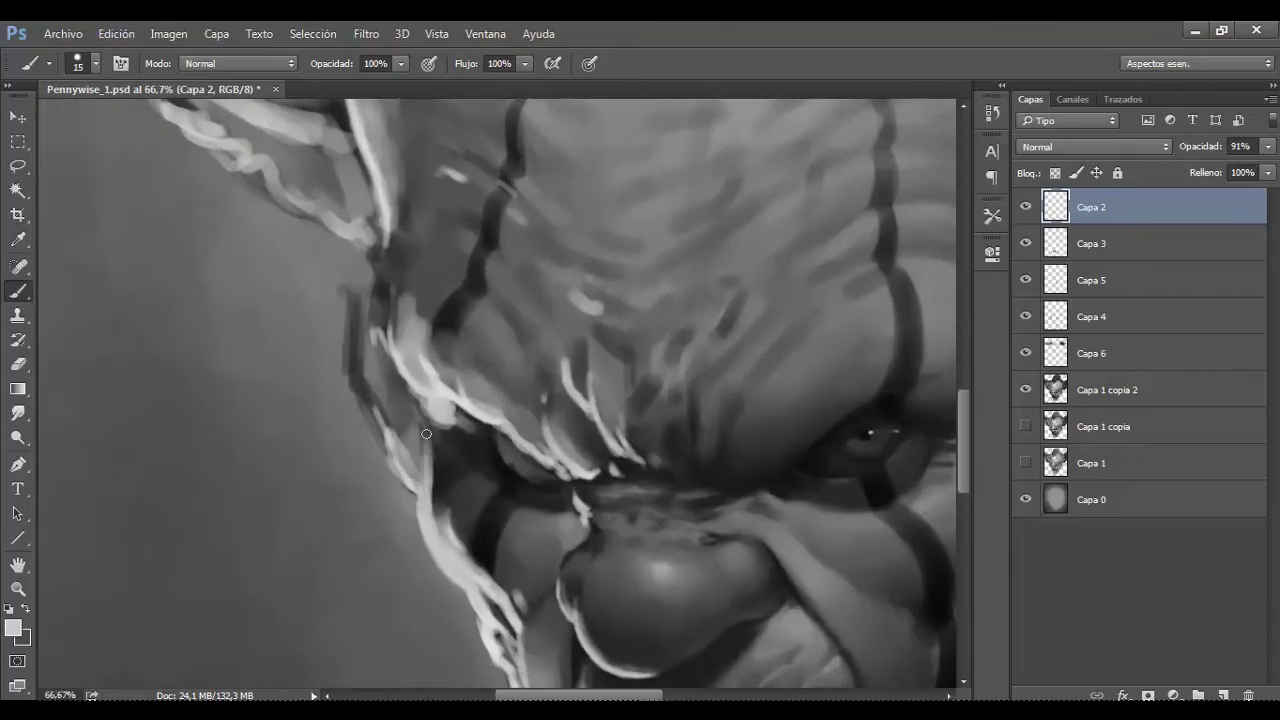
pyautogui.press(']')
pyautogui.moveTo(410, 385); pyautogui.dragTo(408, 270)
pyautogui.hotkey('ctrl', '-')
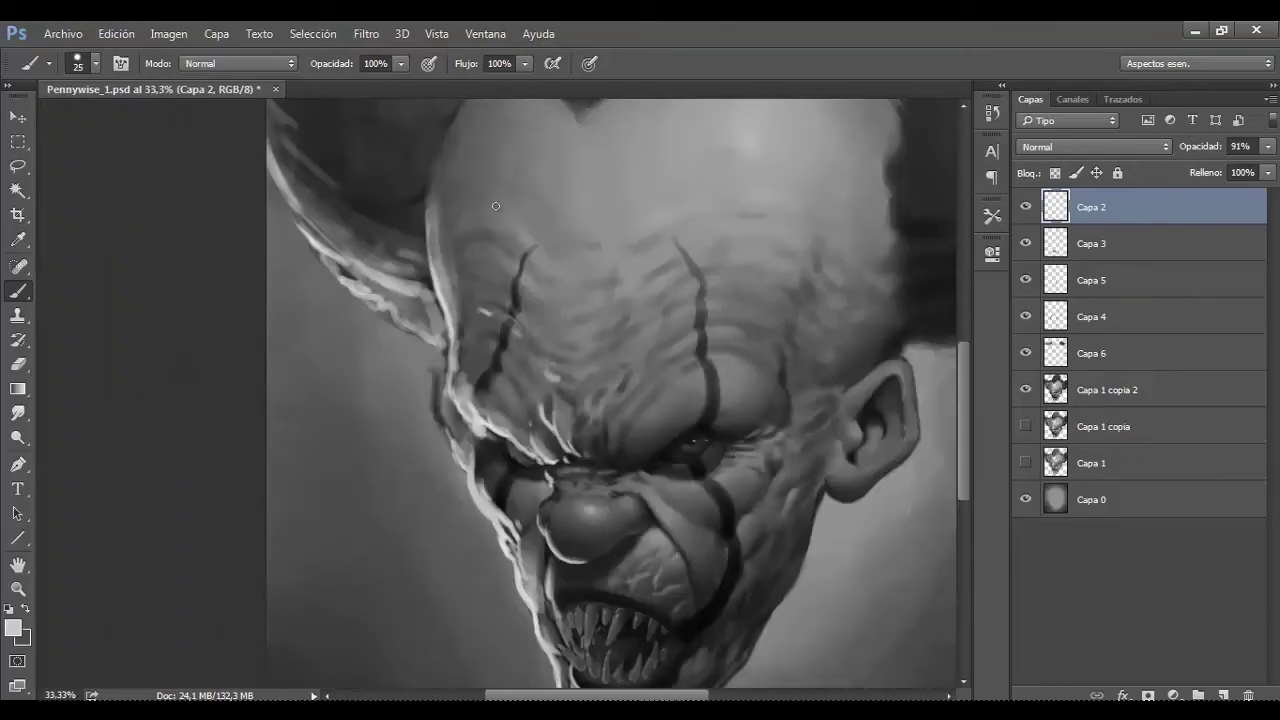
pyautogui.hotkey('ctrl', '+')
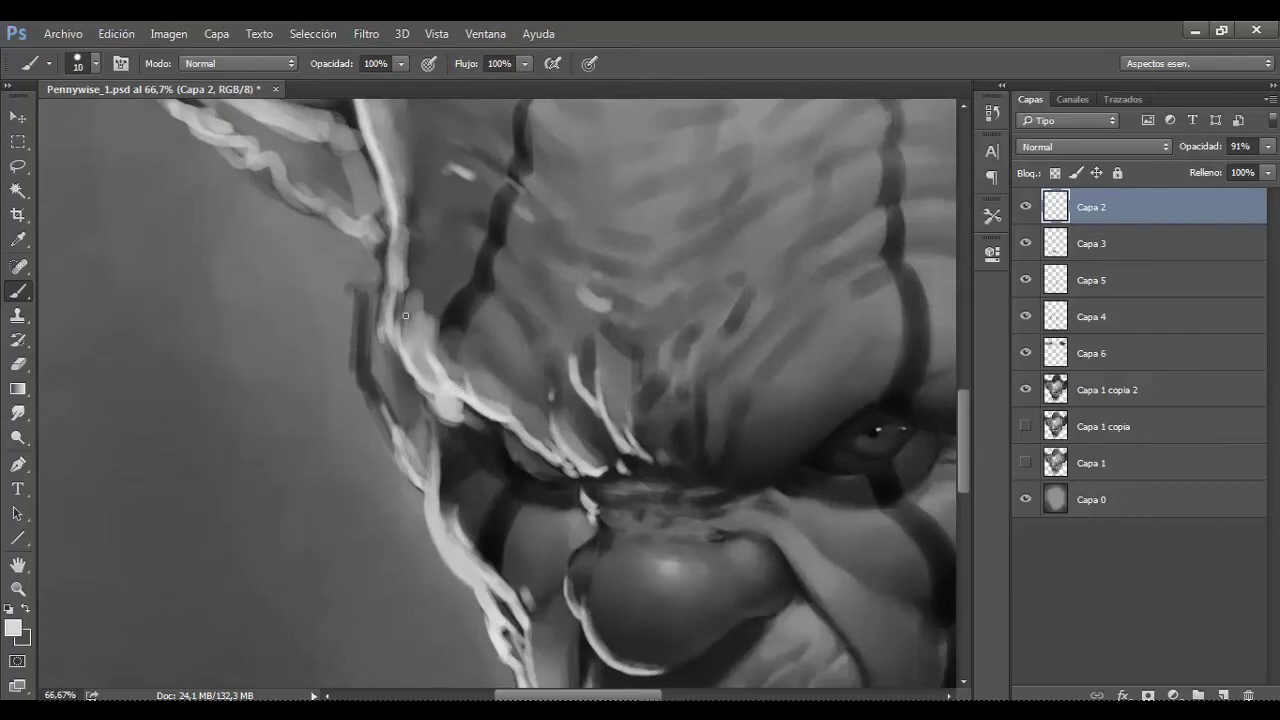
pyautogui.press('e')
pyautogui.hotkey('ctrl', '-')
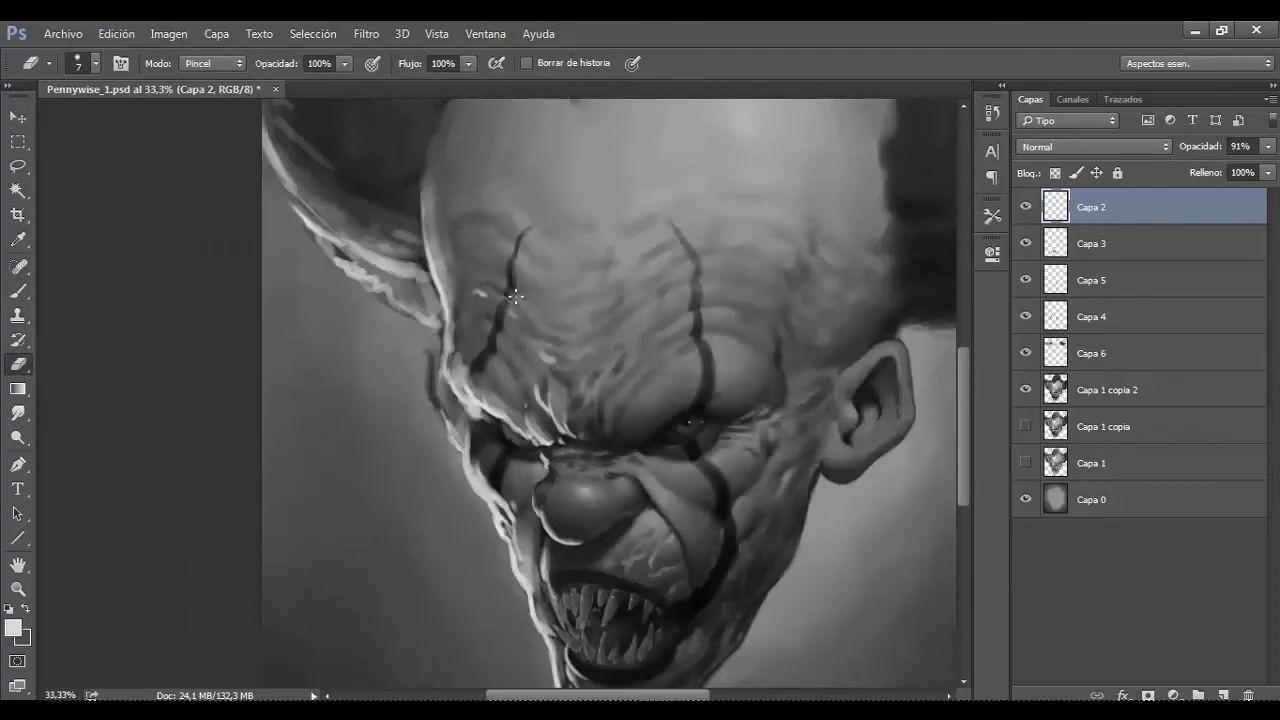
# Step: Switch between layers Capa 5 and Capa 2, adjust zoom and brush size, and save
pyautogui.click(1095, 280)
pyautogui.hotkey('ctrl', '+')
pyautogui.hotkey('ctrl', '+')
pyautogui.hotkey('ctrl', '+')
pyautogui.press('b')
pyautogui.press('x')
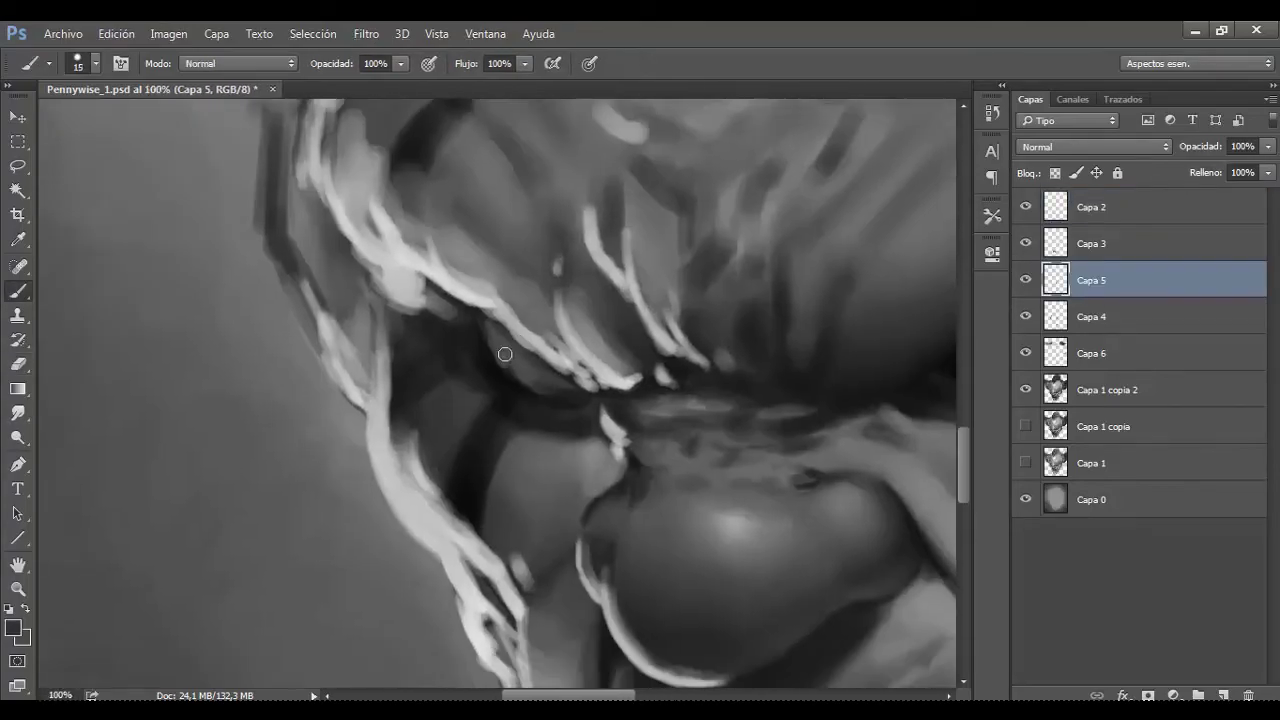
pyautogui.hotkey('alt', ']')
pyautogui.hotkey('alt', ']')
pyautogui.press('e')
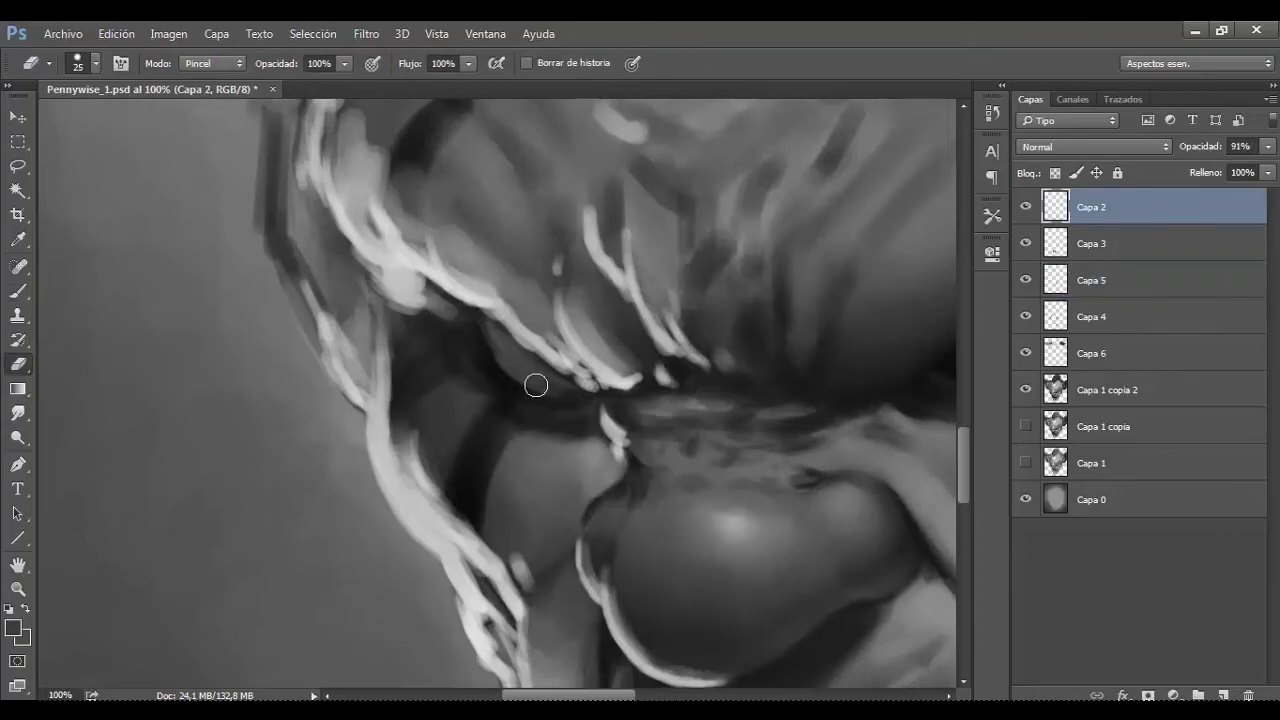
pyautogui.press('b')
pyautogui.click(1090, 282)
pyautogui.hotkey('ctrl', '+')
pyautogui.press('[')
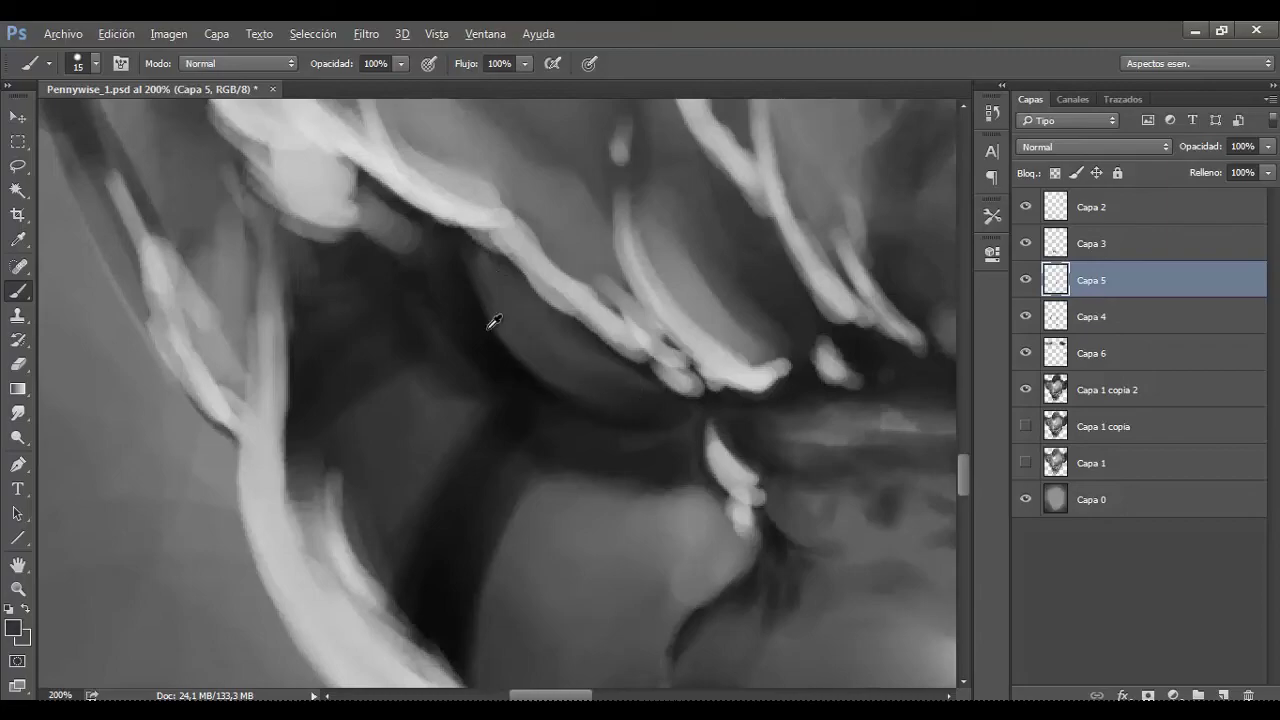
pyautogui.hotkey('ctrl', '-')
pyautogui.hotkey('ctrl', '-')
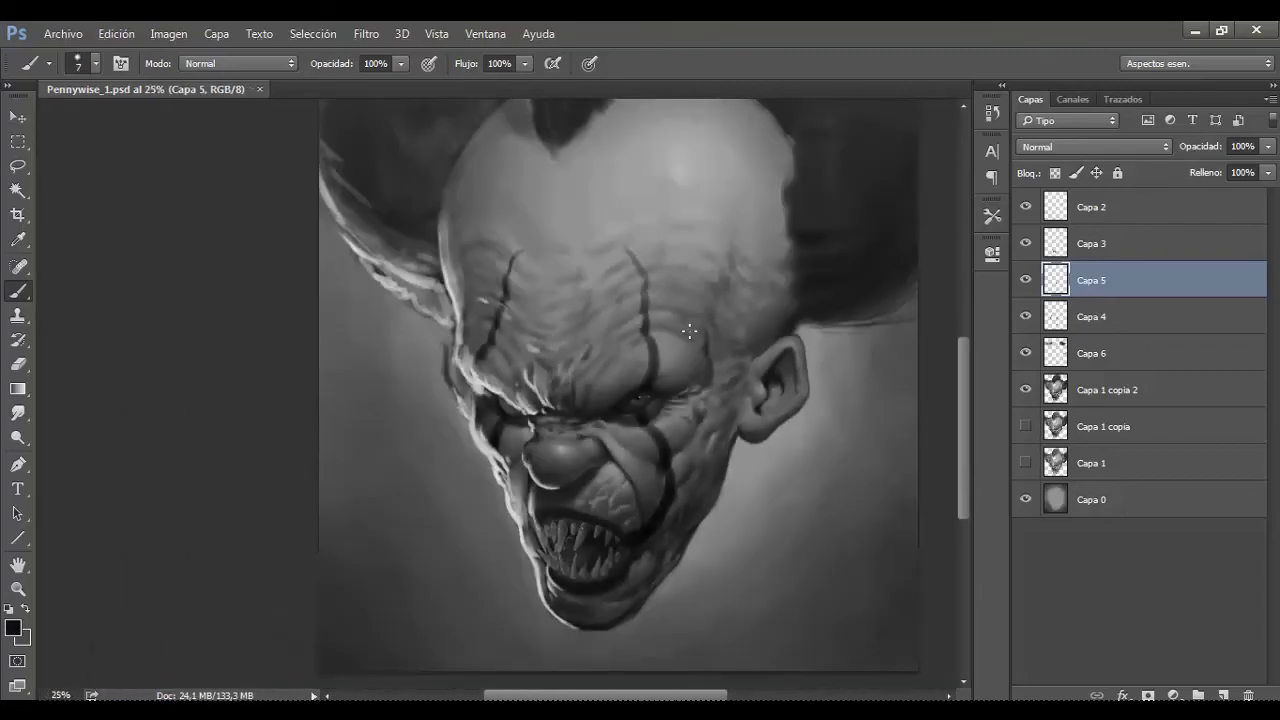
pyautogui.hotkey('alt', ']')
pyautogui.hotkey('alt', ']')
pyautogui.press('e')
# Step: Erase some of the left hair strands on Capa 2
pyautogui.moveTo(440, 330)
pyautogui.mouseDown()
pyautogui.moveTo(428, 250)
pyautogui.moveTo(441, 318)
pyautogui.moveTo(406, 211)
pyautogui.moveTo(389, 226)
pyautogui.moveTo(385, 280)
pyautogui.mouseUp()
pyautogui.press('l')
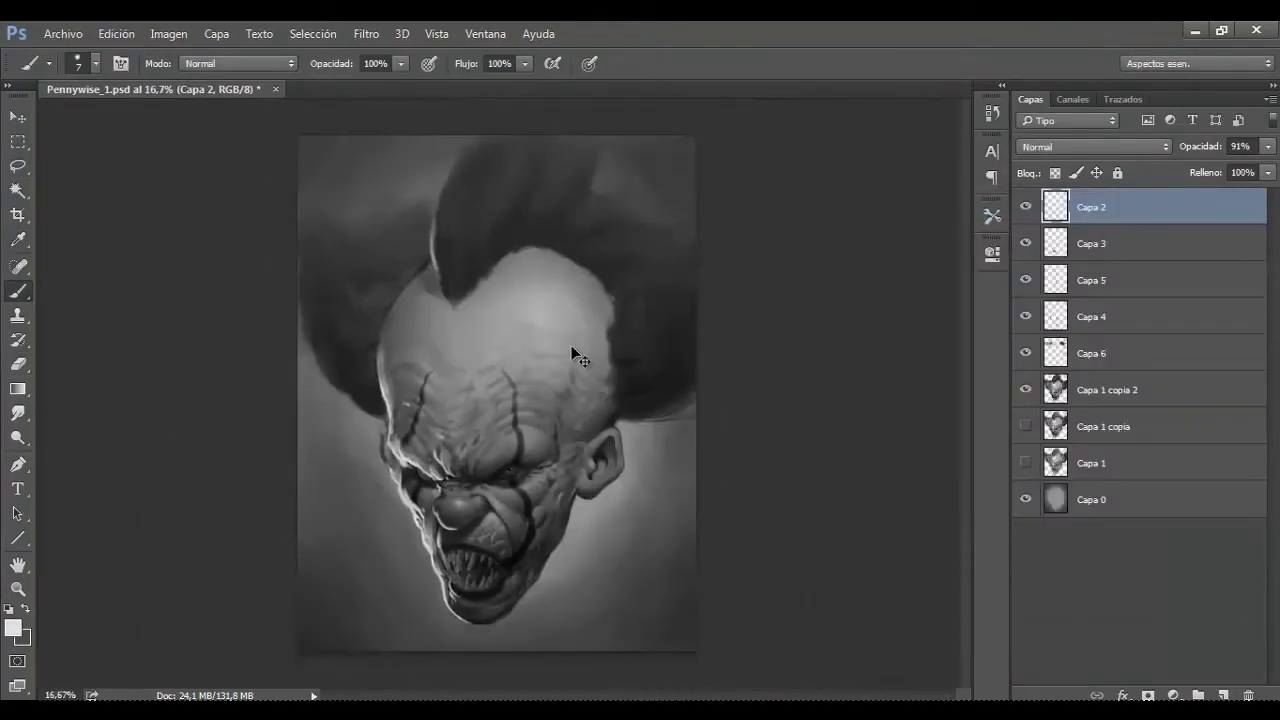
pyautogui.scroll(3, 571, 345)
pyautogui.press(']')
pyautogui.press(']')
pyautogui.press(']')
pyautogui.press('[')
# Step: Paint white highlights along the lower hair edge and blend greys into the neck
pyautogui.moveTo(600, 380)
pyautogui.mouseDown()
pyautogui.moveTo(475, 465)
pyautogui.moveTo(518, 452)
pyautogui.moveTo(630, 290)
pyautogui.moveTo(540, 410)
pyautogui.mouseUp()
pyautogui.moveTo(645, 260)
pyautogui.mouseDown()
pyautogui.moveTo(432, 510)
pyautogui.moveTo(560, 370)
pyautogui.moveTo(430, 440)
pyautogui.mouseUp()
pyautogui.press(']')
pyautogui.press(']')
pyautogui.press(']')
pyautogui.press(']')
pyautogui.press(']')
pyautogui.press(']')
pyautogui.moveTo(610, 295)
pyautogui.mouseDown()
pyautogui.moveTo(427, 503)
pyautogui.moveTo(517, 400)
pyautogui.mouseUp()
pyautogui.keyDown('alt'); pyautogui.click(517, 400); pyautogui.keyUp('alt')
pyautogui.moveTo(560, 330)
pyautogui.mouseDown()
pyautogui.moveTo(491, 377)
pyautogui.moveTo(429, 391)
pyautogui.mouseUp()
pyautogui.keyDown('alt'); pyautogui.click(491, 377); pyautogui.keyUp('alt')
# Step: Paint thin light hair strands where the hair meets the neck
pyautogui.press('[')
pyautogui.moveTo(473, 446); pyautogui.dragTo(491, 385)
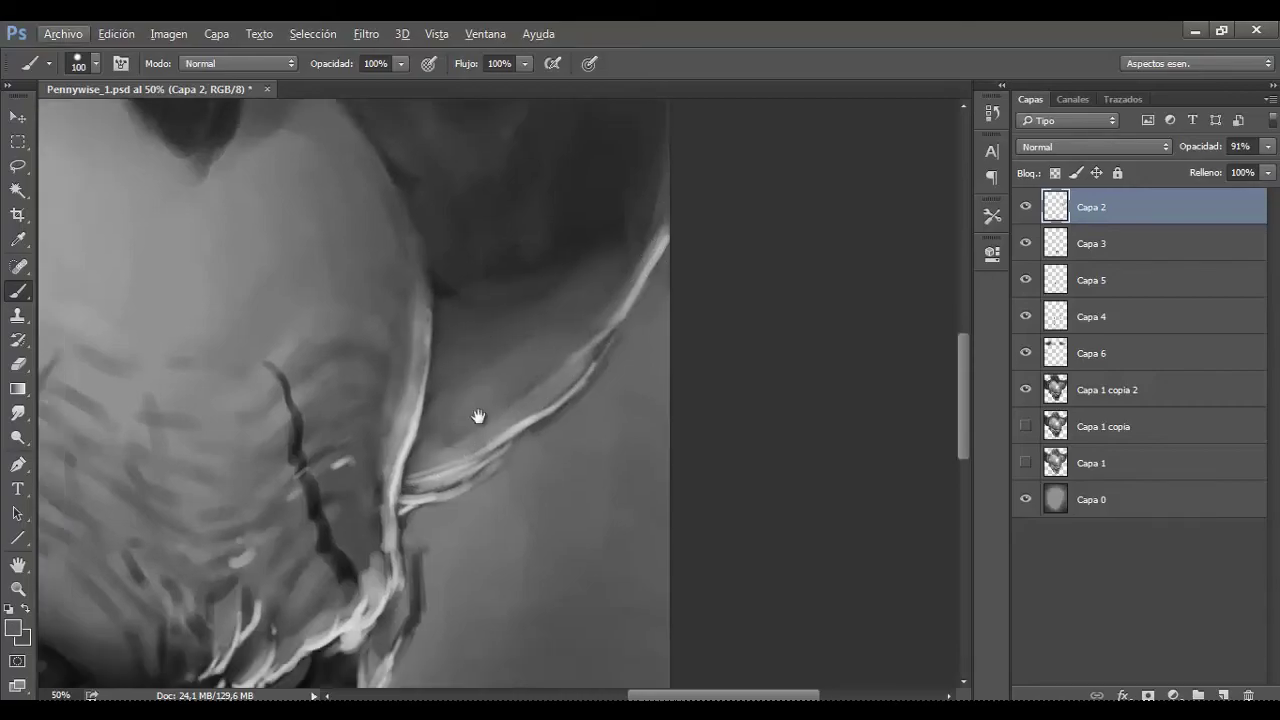
pyautogui.press('[')
pyautogui.press('[')
pyautogui.press('[')
pyautogui.moveTo(611, 315); pyautogui.dragTo(405, 430)
pyautogui.moveTo(490, 395); pyautogui.dragTo(405, 430)
pyautogui.moveTo(530, 385); pyautogui.dragTo(450, 420)
pyautogui.moveTo(658, 308); pyautogui.dragTo(630, 358)
pyautogui.hotkey('ctrl', '0')
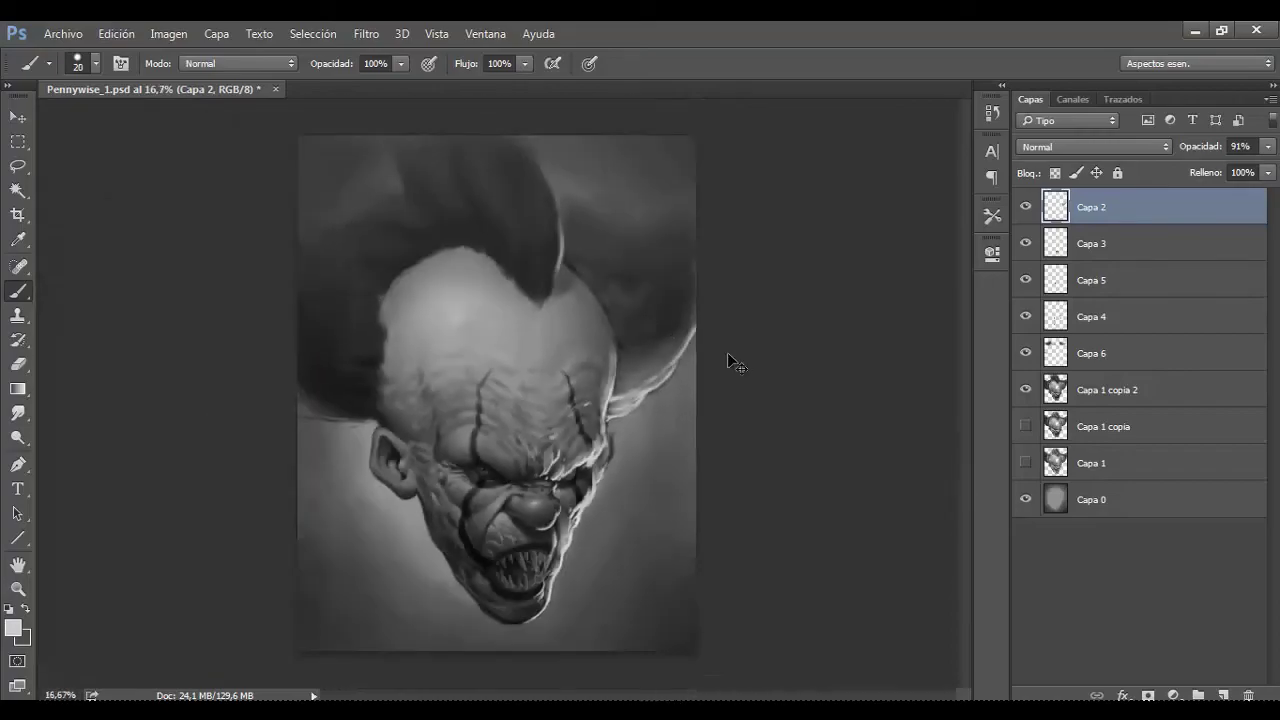
pyautogui.hotkey('ctrl', '+')
pyautogui.hotkey('ctrl', '+')
# Step: Flip the canvas horizontally to check it, then return to a very small brush
pyautogui.press('e')
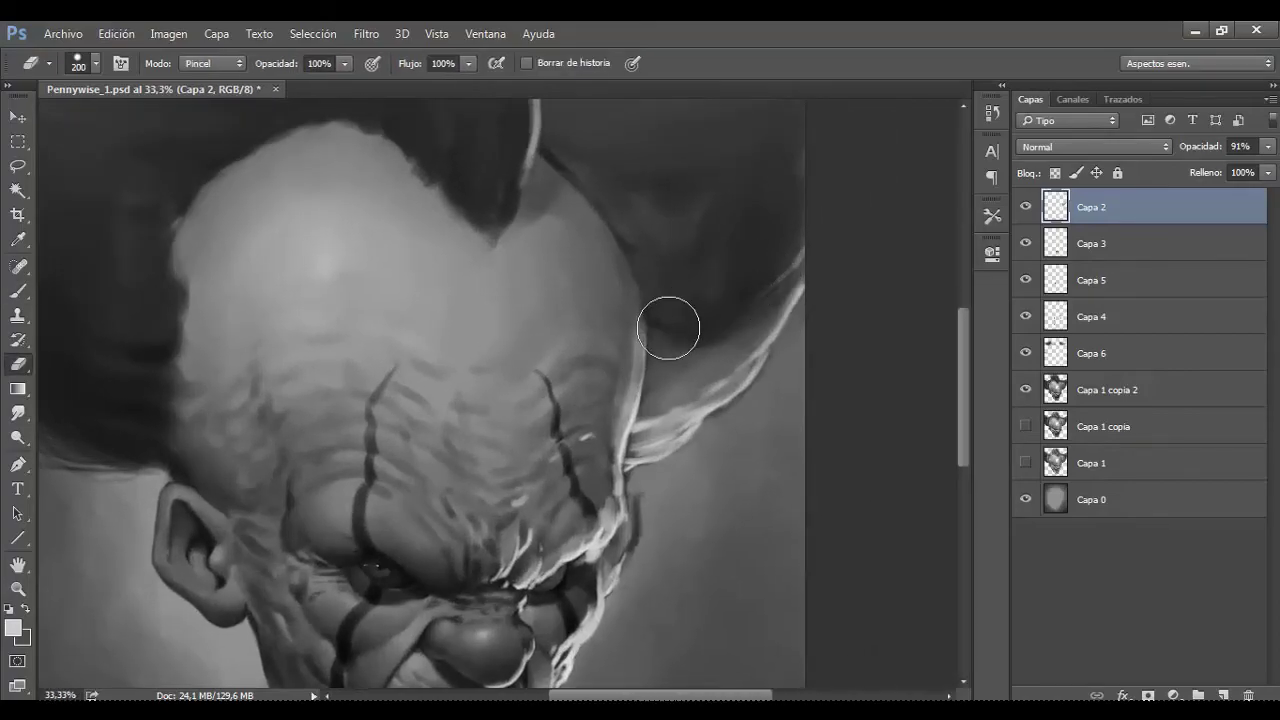
pyautogui.hotkey('ctrl', '-')
pyautogui.hotkey('ctrl', '-')
pyautogui.hotkey('ctrl', '-')
pyautogui.hotkey('ctrl', 'shift', 'h')
pyautogui.hotkey('ctrl', '+')
pyautogui.hotkey('ctrl', '+')
pyautogui.press('b')
pyautogui.hotkey('ctrl', '+')
pyautogui.hotkey('ctrl', '+')
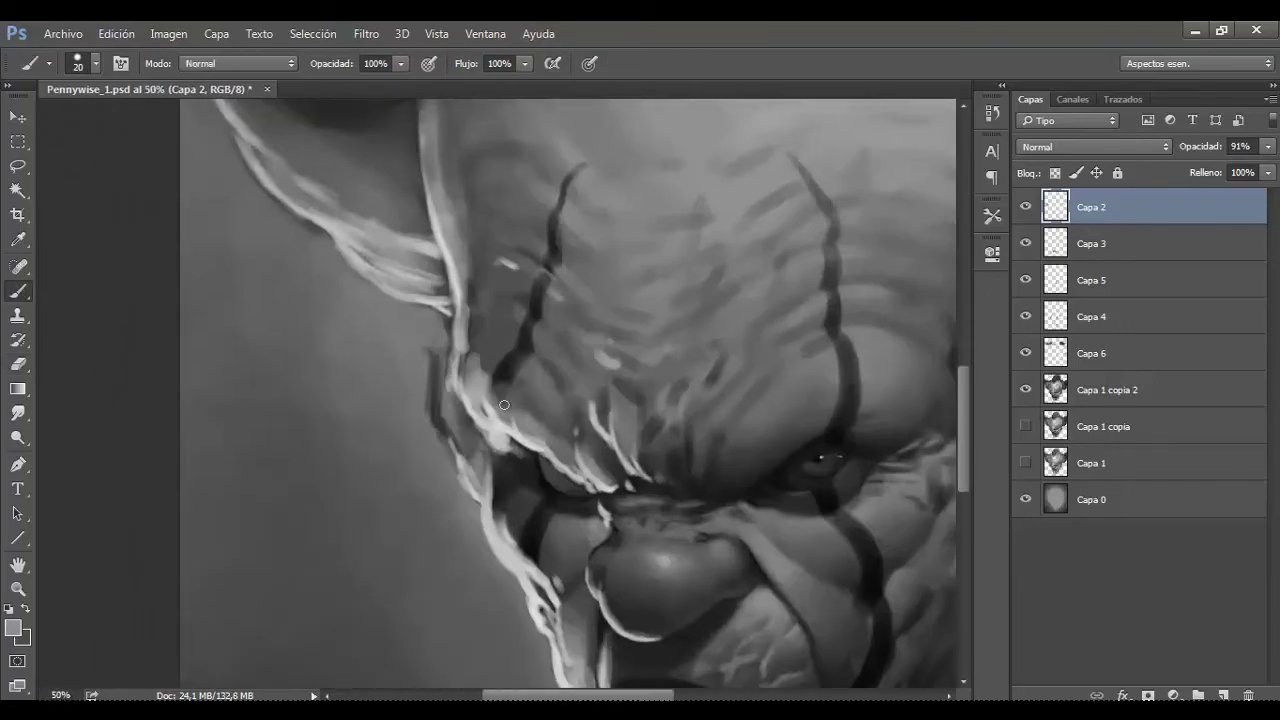
# Step: Choose a light foreground colour and size the brush for fine hair work
pyautogui.hotkey('ctrl', '+')
pyautogui.click(13, 627)
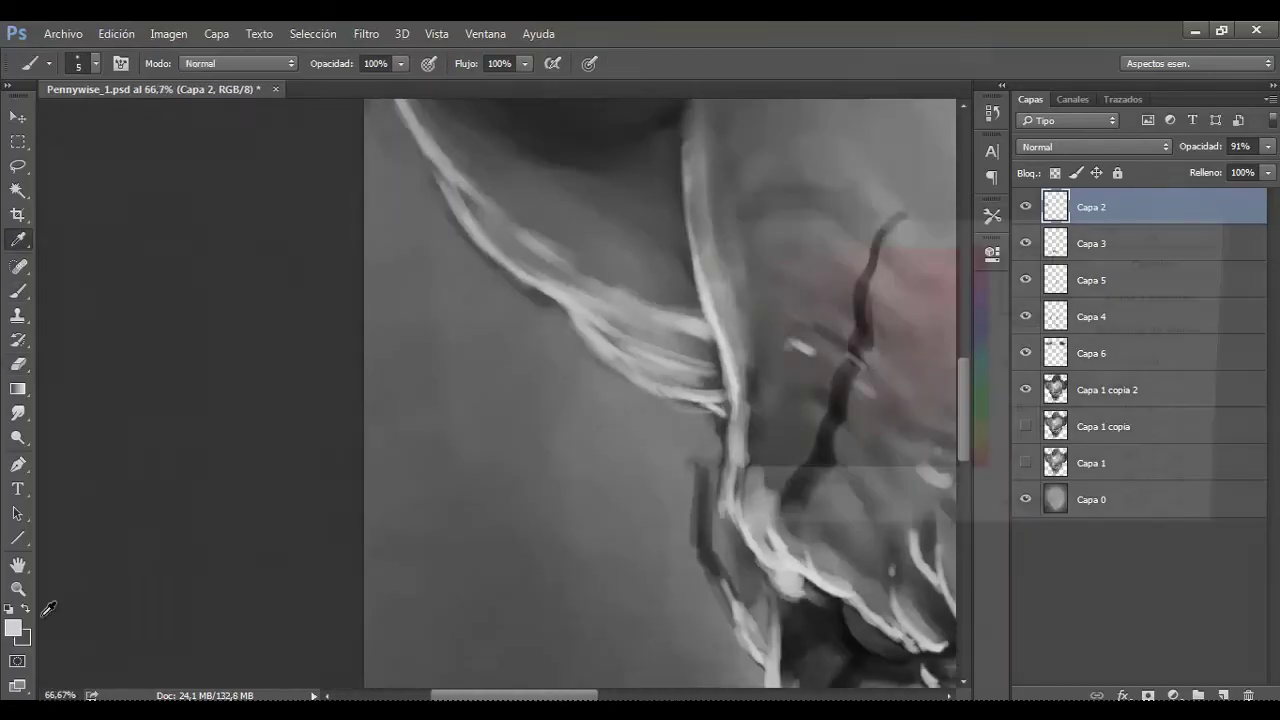
pyautogui.click(1110, 237)
pyautogui.press('[')
pyautogui.press('[')
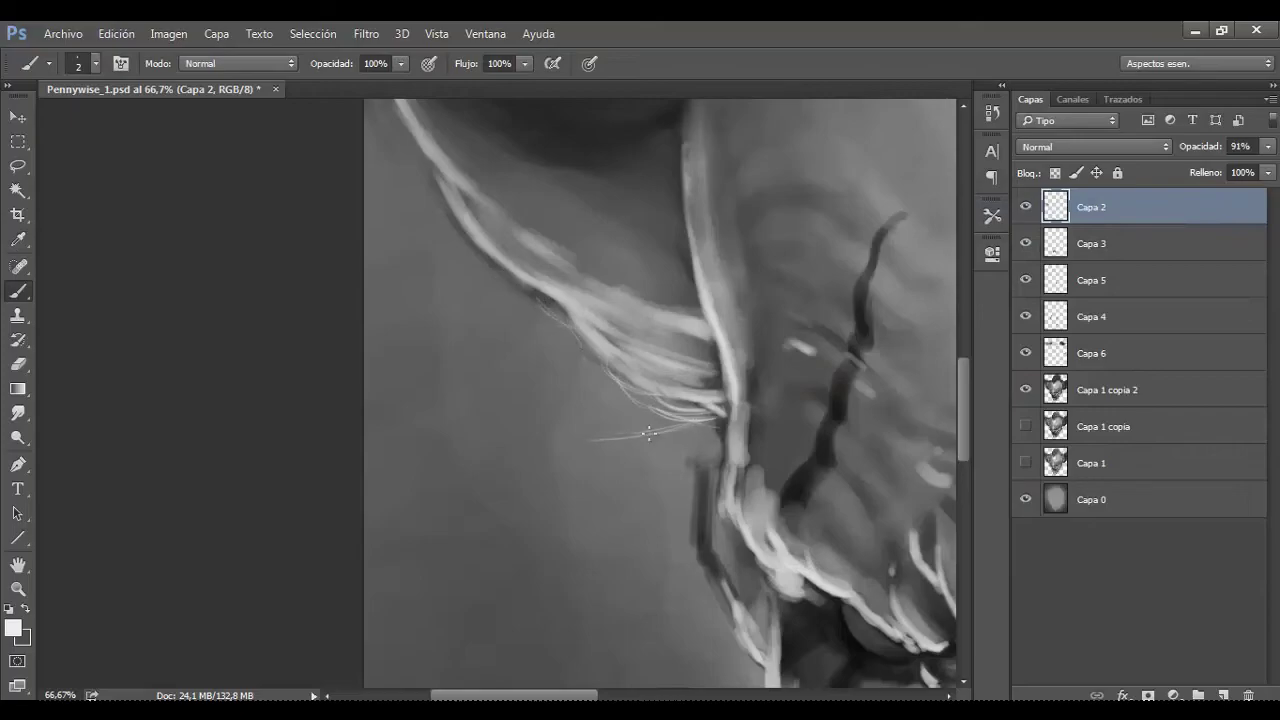
pyautogui.press(']')
pyautogui.press(']')
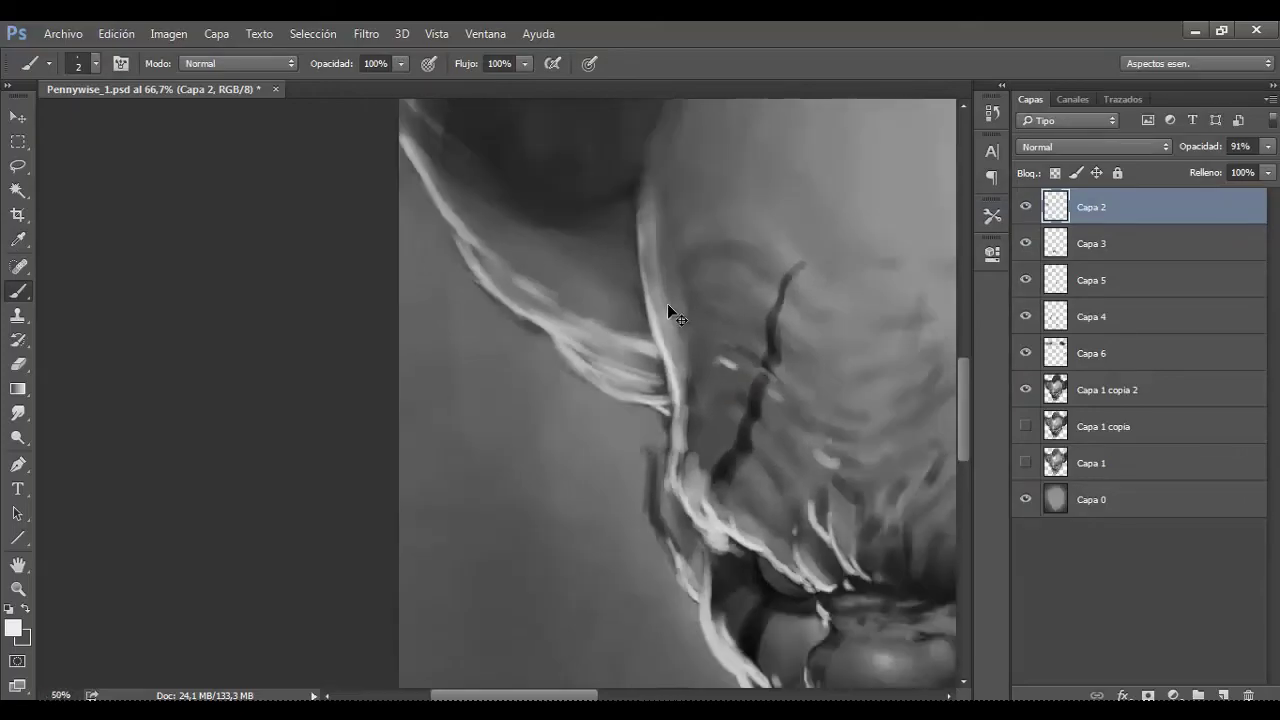
pyautogui.hotkey('ctrl', '-')
pyautogui.hotkey('ctrl', '-')
pyautogui.hotkey('ctrl', '+')
pyautogui.hotkey('ctrl', '+')
# Step: Paint fine wispy light strands fanning out from the hair rim light
pyautogui.moveTo(544, 356); pyautogui.dragTo(600, 402)
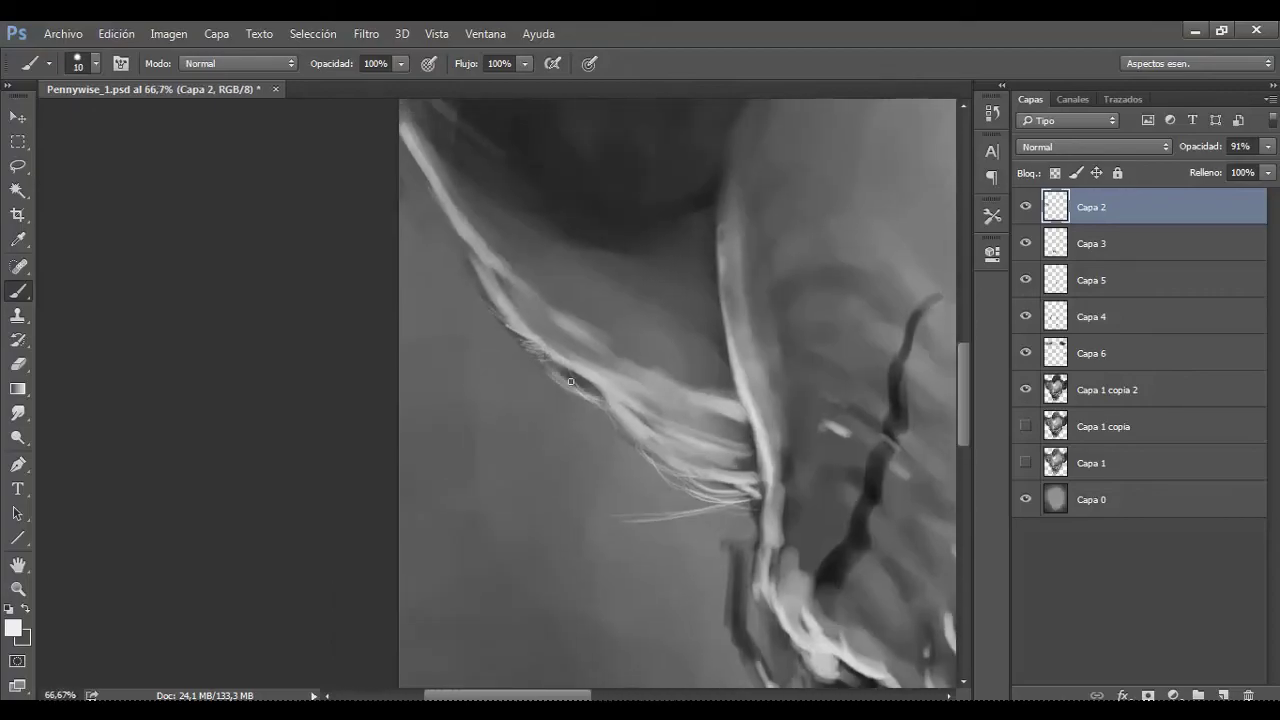
pyautogui.moveTo(520, 325); pyautogui.dragTo(610, 408)
pyautogui.press(']')
pyautogui.press(']')
pyautogui.press(']')
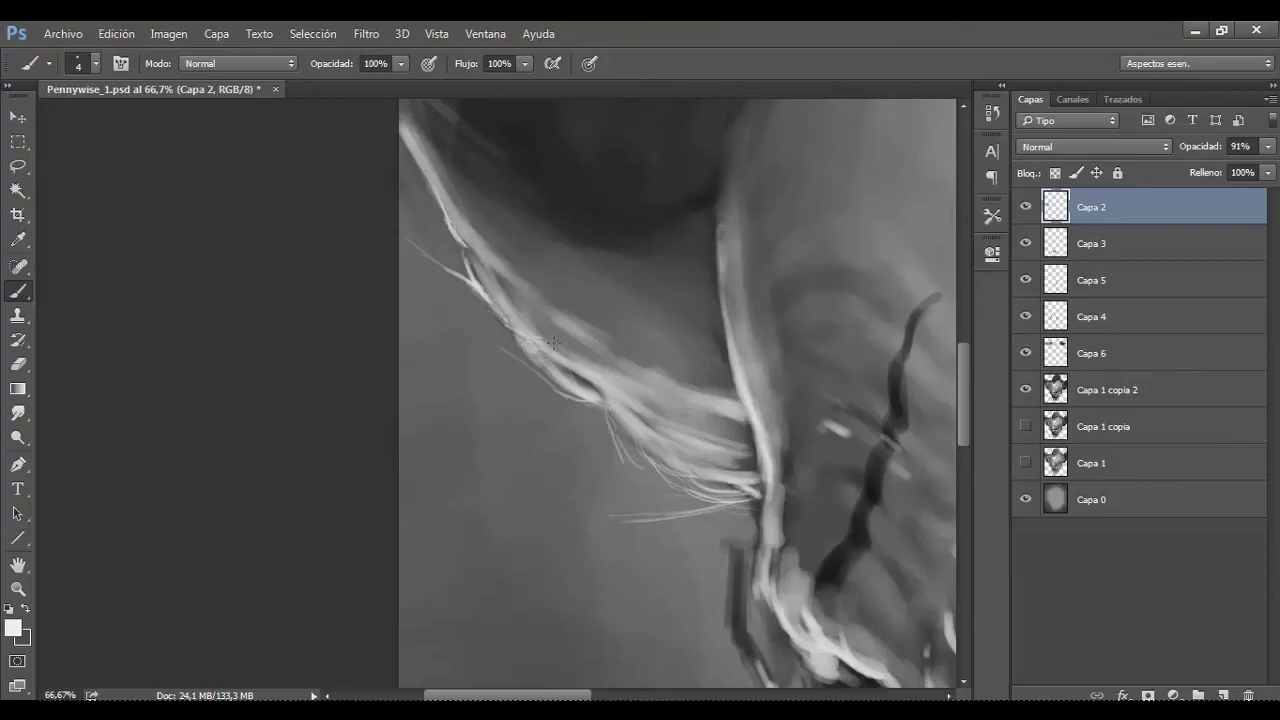
pyautogui.hotkey('ctrl', '-')
pyautogui.hotkey('ctrl', '-')
pyautogui.hotkey('ctrl', '-')
pyautogui.hotkey('ctrl', '-')
# Step: Switch to the Eraser and zoom between the full mirrored painting and the nose and mouth
pyautogui.press('e')
pyautogui.hotkey('ctrl', '+')
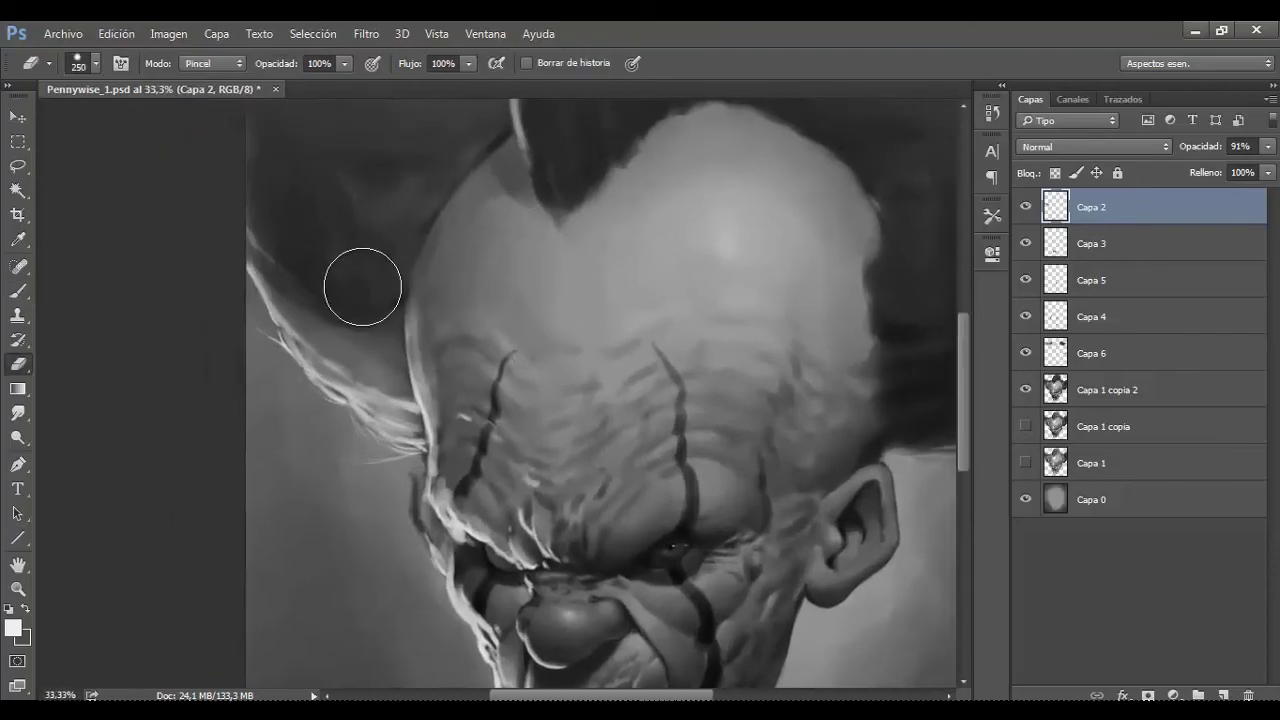
pyautogui.hotkey('ctrl', '-')
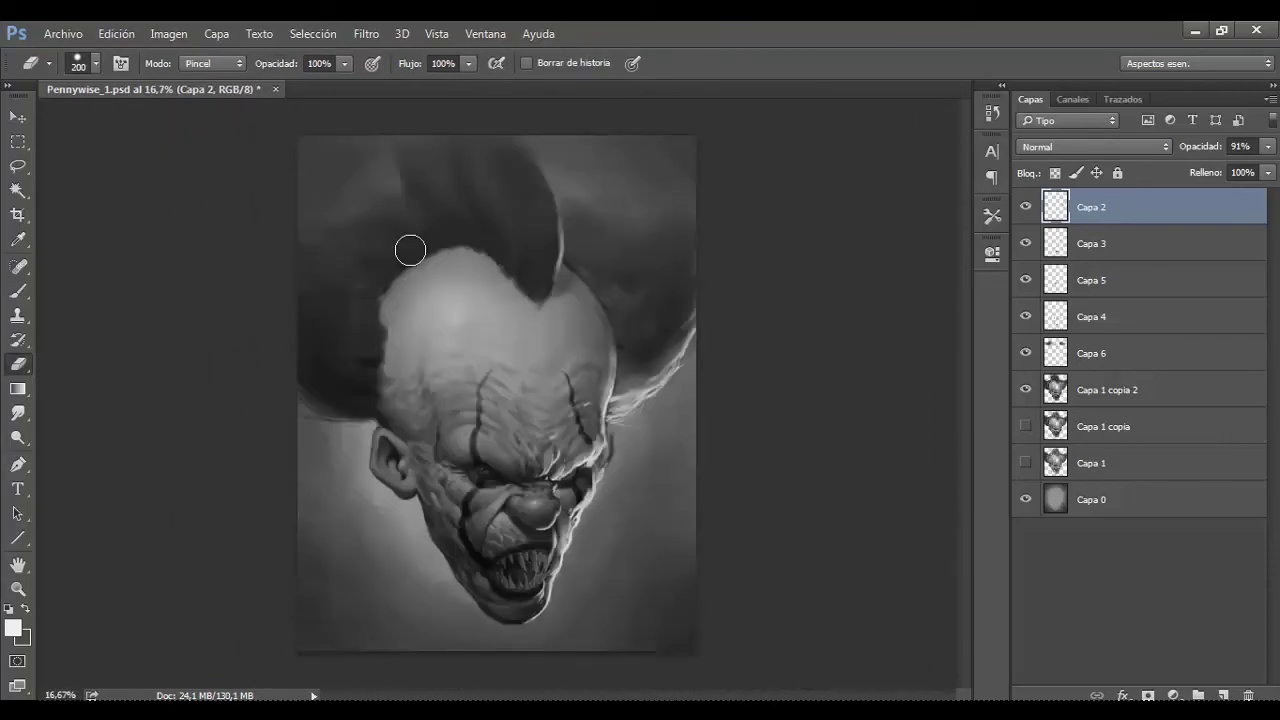
pyautogui.hotkey('ctrl', '+')
pyautogui.hotkey('ctrl', '+')
pyautogui.hotkey('ctrl', '+')
pyautogui.hotkey('ctrl', '-')
pyautogui.hotkey('ctrl', '-')
pyautogui.hotkey('ctrl', '-')
pyautogui.hotkey('ctrl', '+')
pyautogui.hotkey('ctrl', '+')
pyautogui.hotkey('ctrl', '+')
# Step: Return to the Brush with a lighter grey paint colour
pyautogui.press('b')
pyautogui.click(13, 627)
pyautogui.click(1160, 234)
pyautogui.scroll(2, 726, 400)
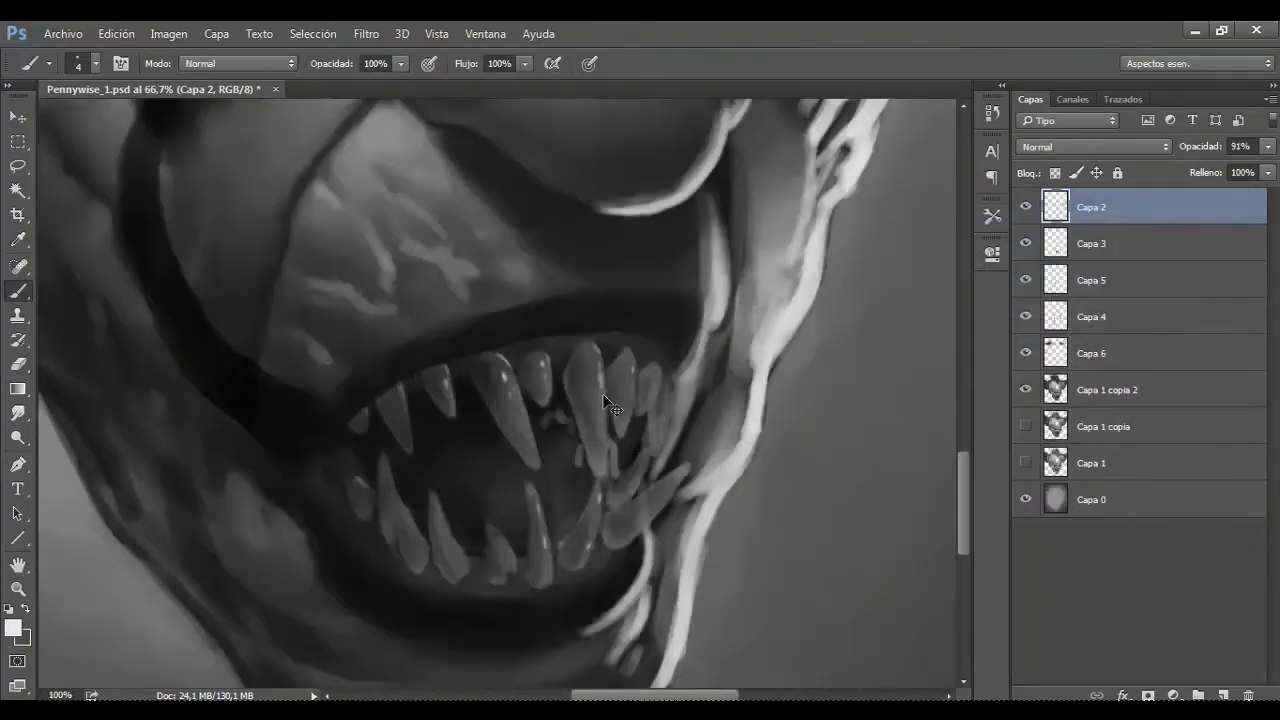
pyautogui.scroll(1, 726, 400)
# Step: Paint bright highlights along the edges of the clown's sharp teeth
pyautogui.moveTo(726, 400)
pyautogui.mouseDown()
pyautogui.moveTo(725, 369)
pyautogui.moveTo(765, 300)
pyautogui.moveTo(740, 400)
pyautogui.mouseUp()
pyautogui.moveTo(780, 320); pyautogui.dragTo(770, 440)
pyautogui.moveTo(780, 380); pyautogui.dragTo(730, 540)
pyautogui.scroll(-2, 760, 290)
pyautogui.scroll(3, 755, 279)
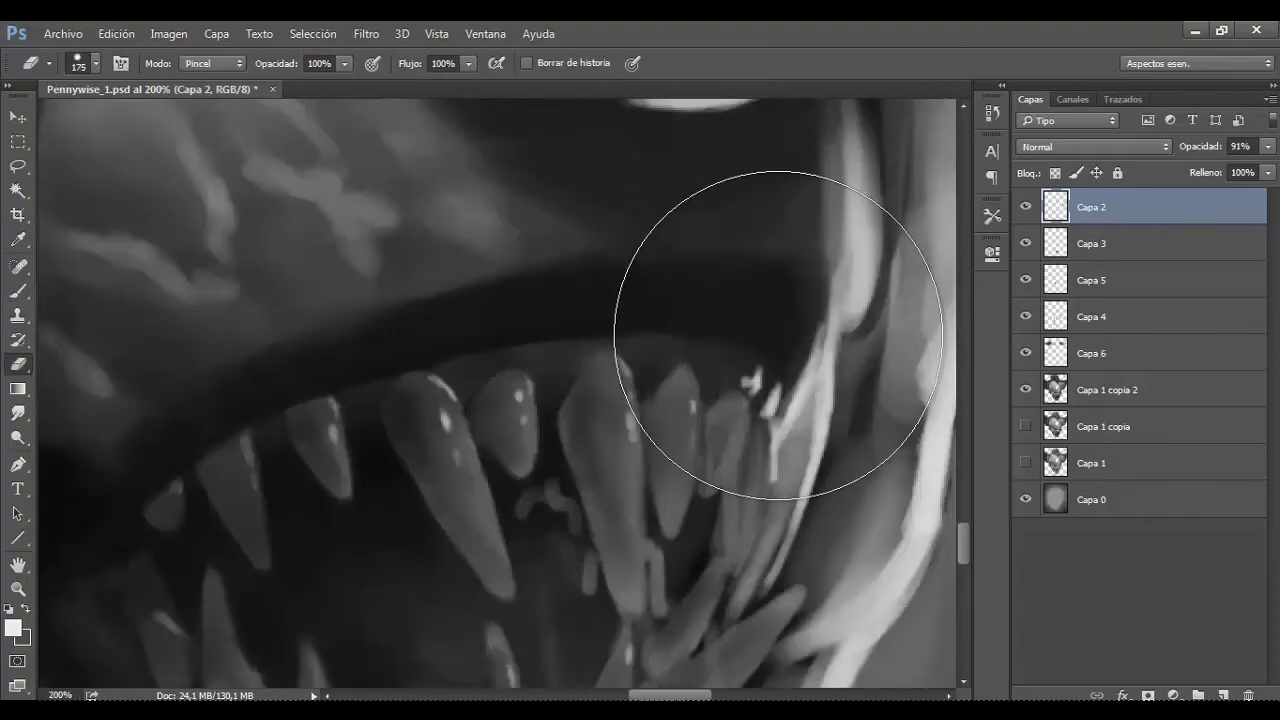
pyautogui.moveTo(770, 440)
pyautogui.mouseDown()
pyautogui.moveTo(750, 560)
pyautogui.moveTo(728, 480)
pyautogui.mouseUp()
pyautogui.moveTo(697, 400); pyautogui.dragTo(680, 530)
# Step: Add small highlights on the lower-right teeth and one more tooth
pyautogui.scroll(-3, 754, 359)
pyautogui.scroll(4, 754, 359)
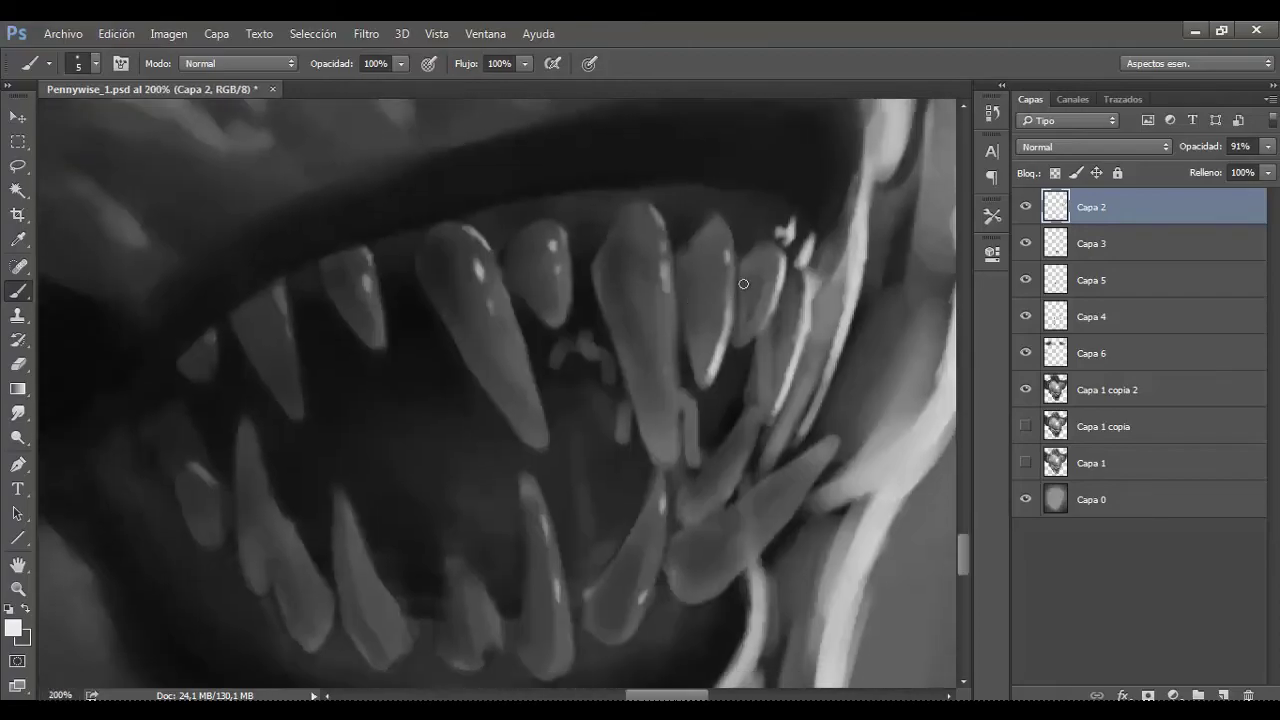
pyautogui.moveTo(791, 506); pyautogui.dragTo(740, 580)
pyautogui.moveTo(770, 540); pyautogui.dragTo(740, 575)
pyautogui.moveTo(760, 416); pyautogui.dragTo(738, 470)
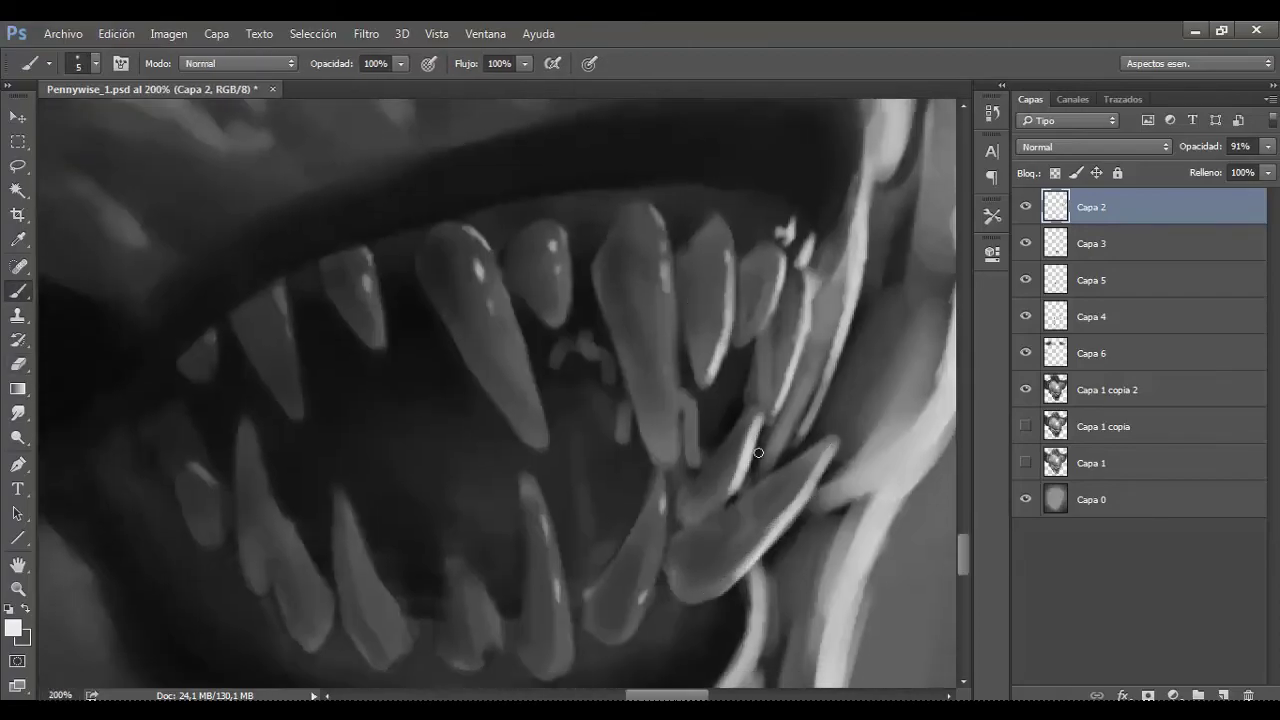
pyautogui.moveTo(780, 382); pyautogui.dragTo(754, 458)
pyautogui.moveTo(734, 316); pyautogui.dragTo(710, 384)
pyautogui.moveTo(662, 520); pyautogui.dragTo(642, 605)
pyautogui.scroll(-5, 700, 450)
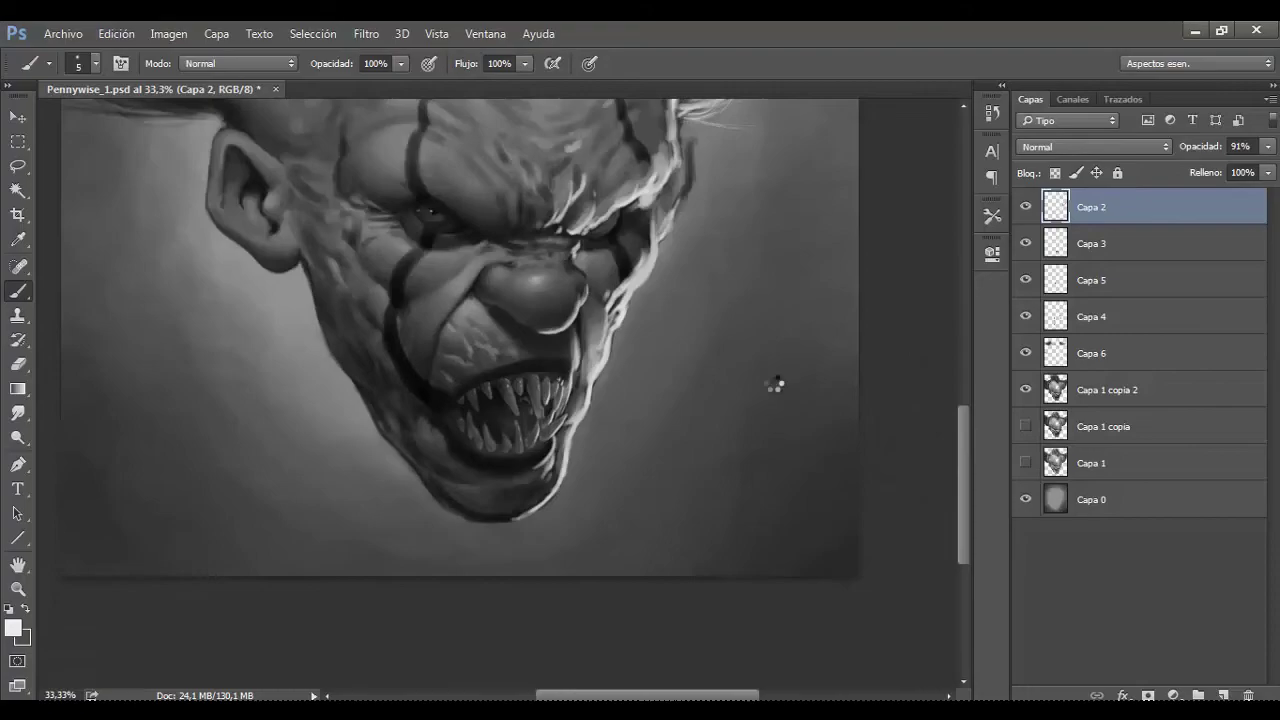
pyautogui.scroll(1, 486, 274)
pyautogui.scroll(1, 320, 315)
pyautogui.scroll(1, 320, 315)
# Step: Erase the white highlight in the clown's eye with a slightly larger tip
pyautogui.press(']')
pyautogui.press(']')
pyautogui.press(']')
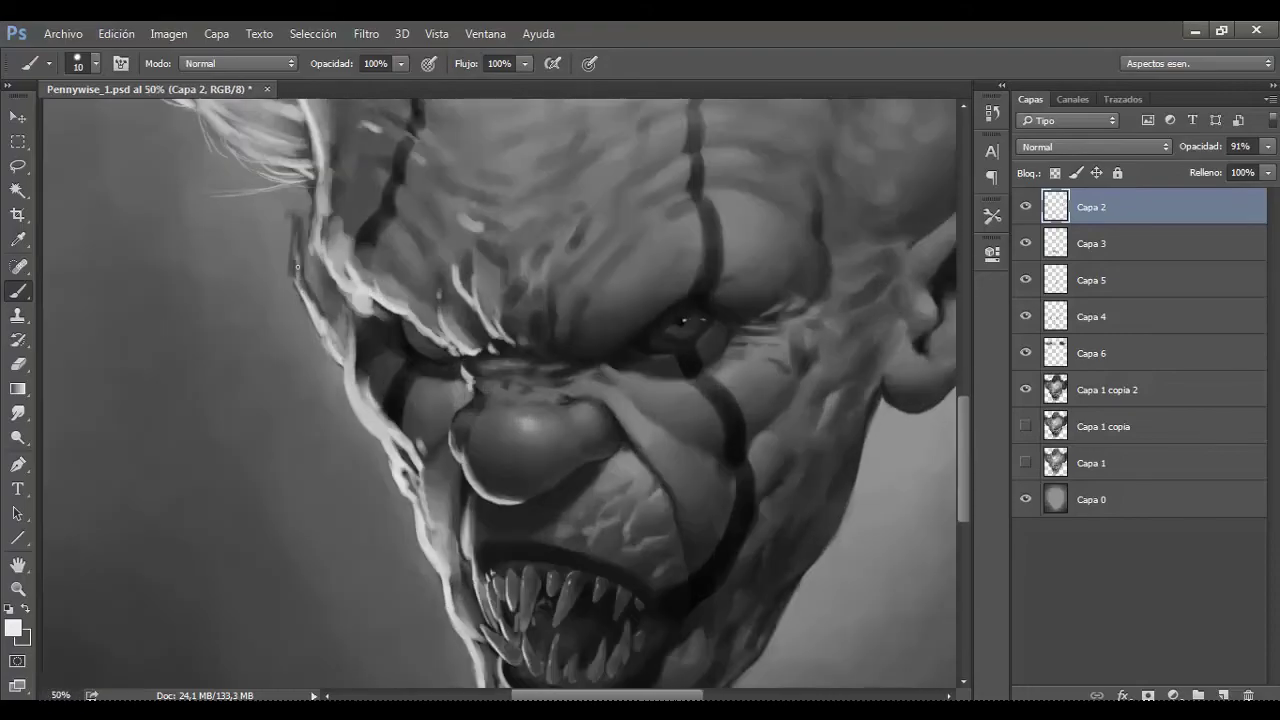
pyautogui.scroll(-1, 297, 267)
pyautogui.scroll(3, 320, 285)
pyautogui.scroll(3, 340, 298)
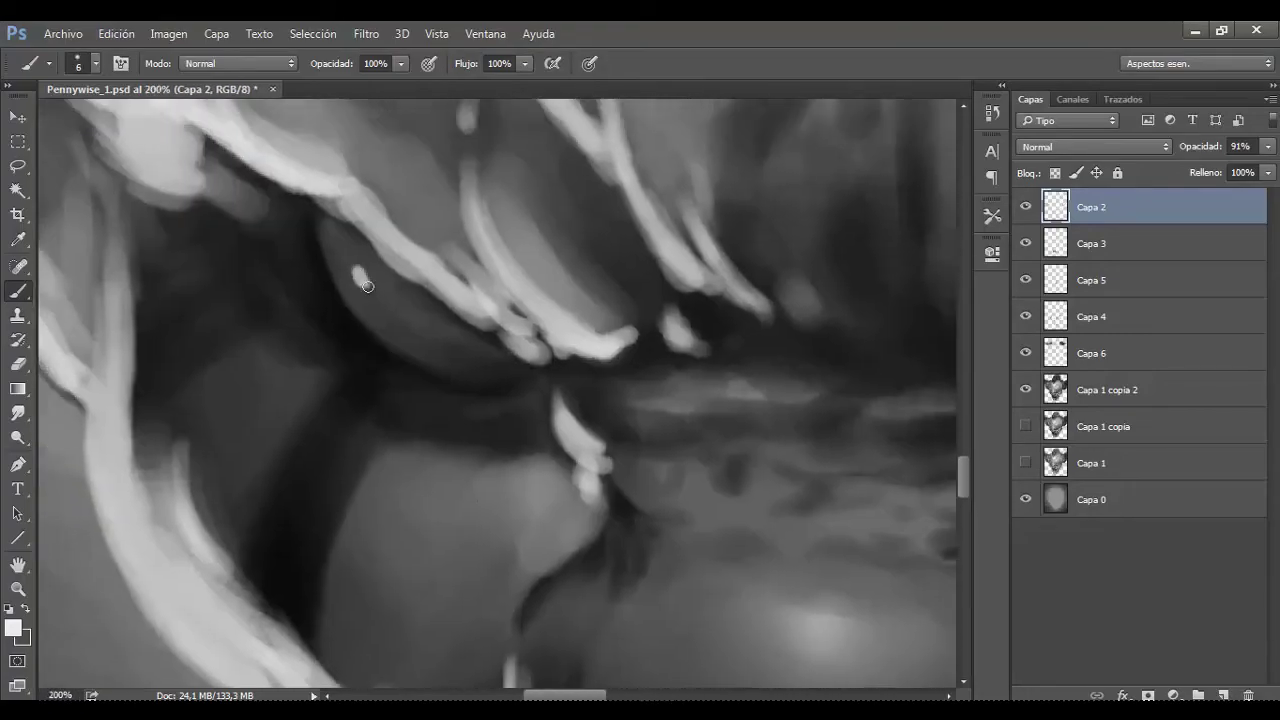
pyautogui.press('e')
pyautogui.scroll(-2, 506, 308)
pyautogui.scroll(-1, 506, 308)
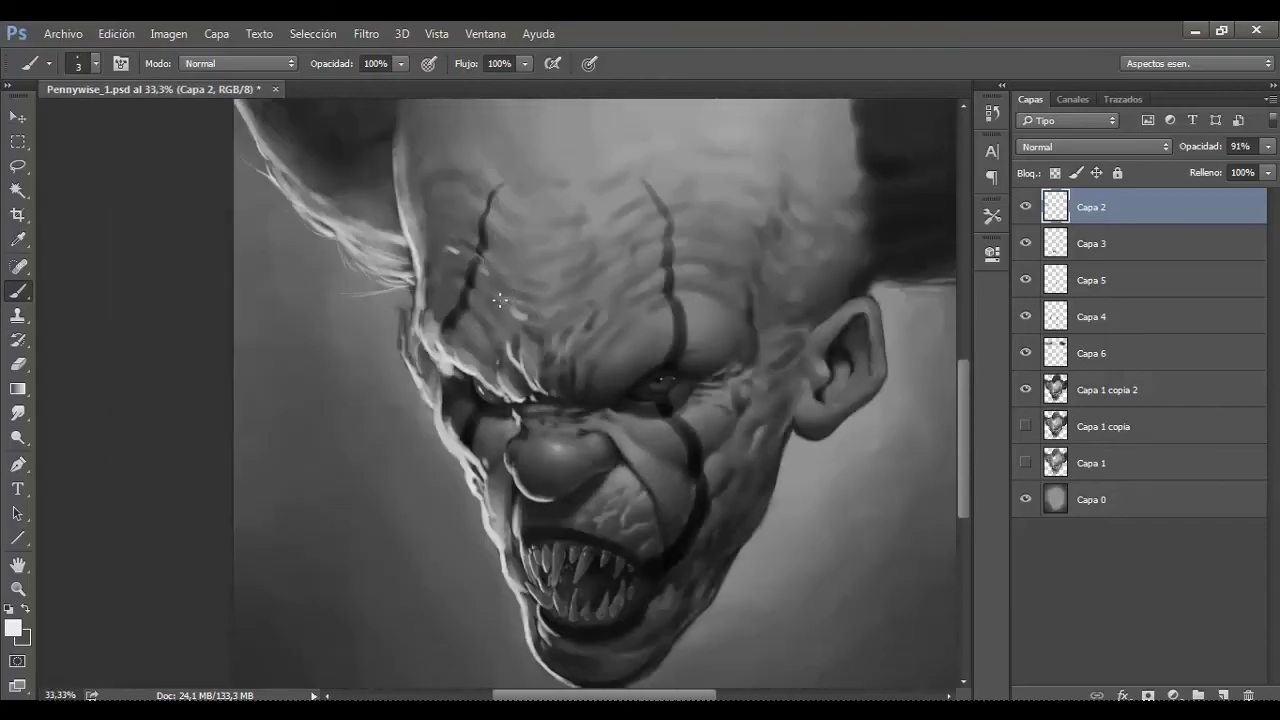
pyautogui.scroll(2, 450, 400)
pyautogui.scroll(1, 435, 460)
pyautogui.moveTo(410, 430); pyautogui.dragTo(435, 476)
# Step: Paint white light along the lower eyelid with a smaller brush
pyautogui.press('b')
pyautogui.press('[')
pyautogui.press('[')
pyautogui.moveTo(372, 398); pyautogui.dragTo(494, 514)
pyautogui.moveTo(394, 443)
pyautogui.mouseDown()
pyautogui.moveTo(555, 530)
pyautogui.moveTo(430, 488)
pyautogui.moveTo(455, 497)
pyautogui.mouseUp()
# Step: Paint a fine bright strand at the hair edge near the ear
pyautogui.press(']')
pyautogui.press(']')
pyautogui.press(']')
pyautogui.scroll(-2, 430, 460)
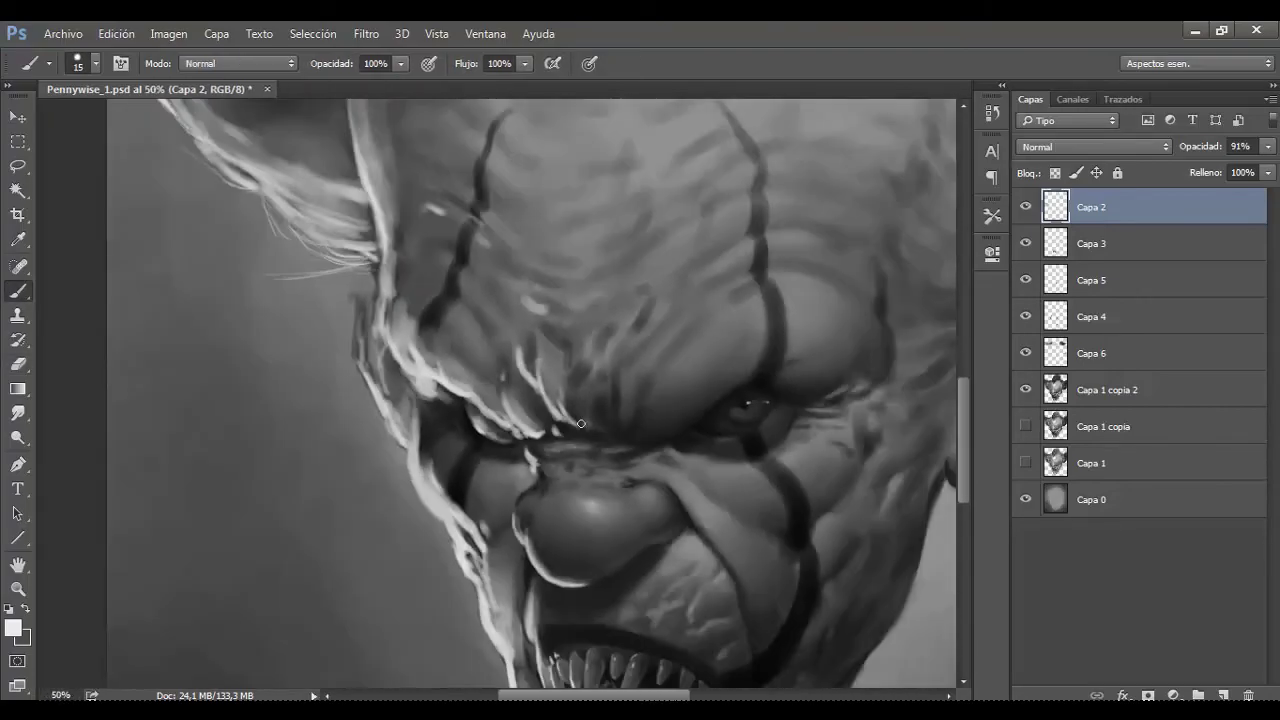
pyautogui.scroll(-2, 480, 360)
pyautogui.scroll(2, 514, 266)
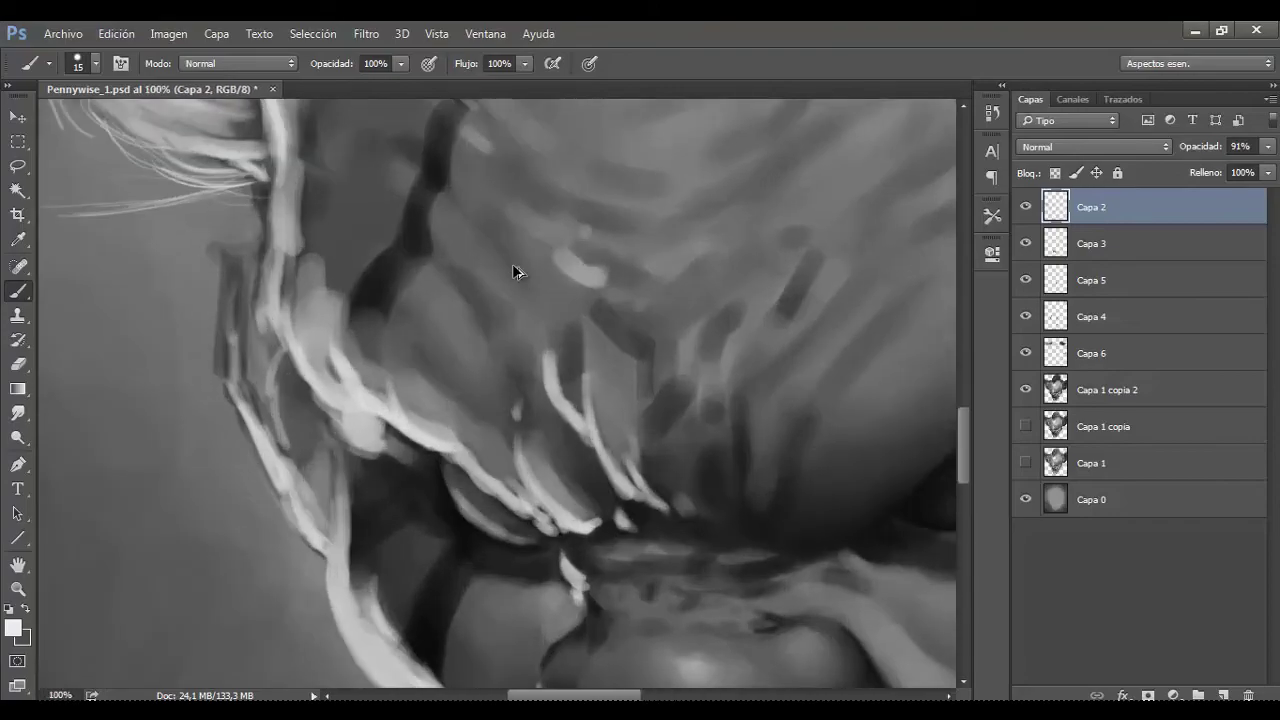
pyautogui.scroll(-3, 514, 266)
pyautogui.scroll(1, 512, 264)
pyautogui.scroll(-2, 512, 264)
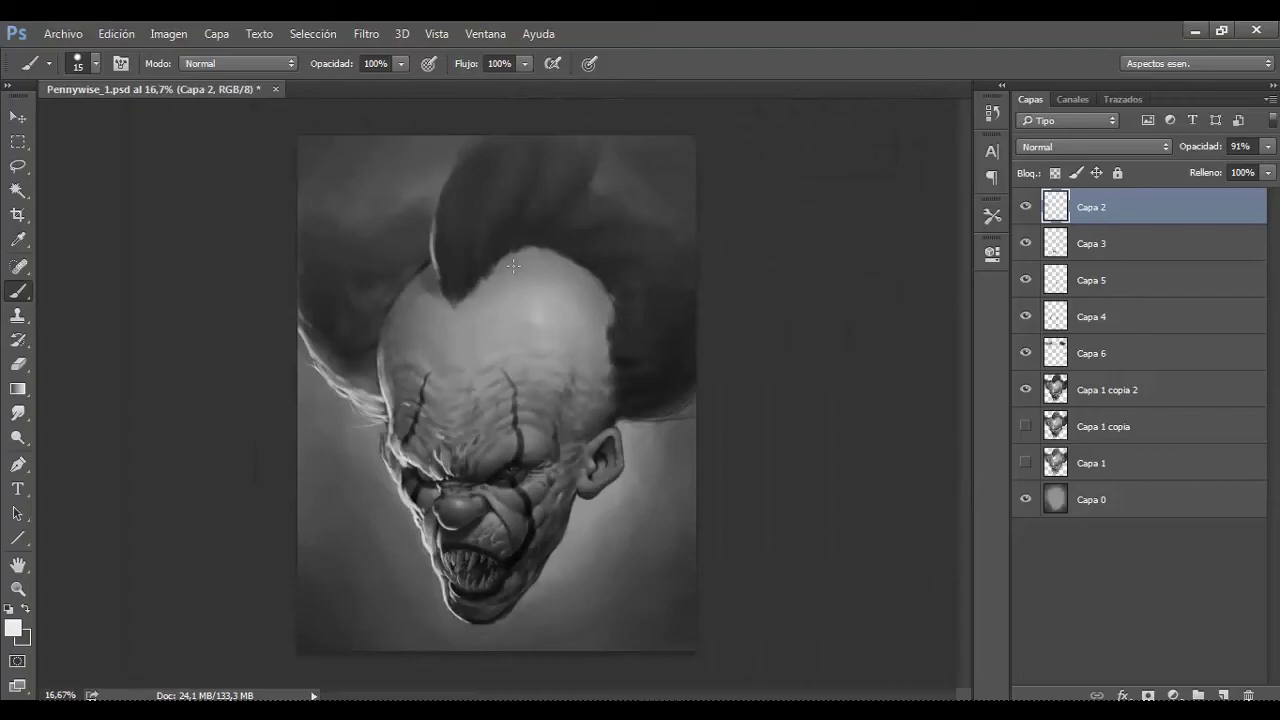
pyautogui.scroll(3, 551, 377)
pyautogui.press('[')
pyautogui.press('[')
pyautogui.press('[')
pyautogui.moveTo(515, 371); pyautogui.dragTo(489, 373)
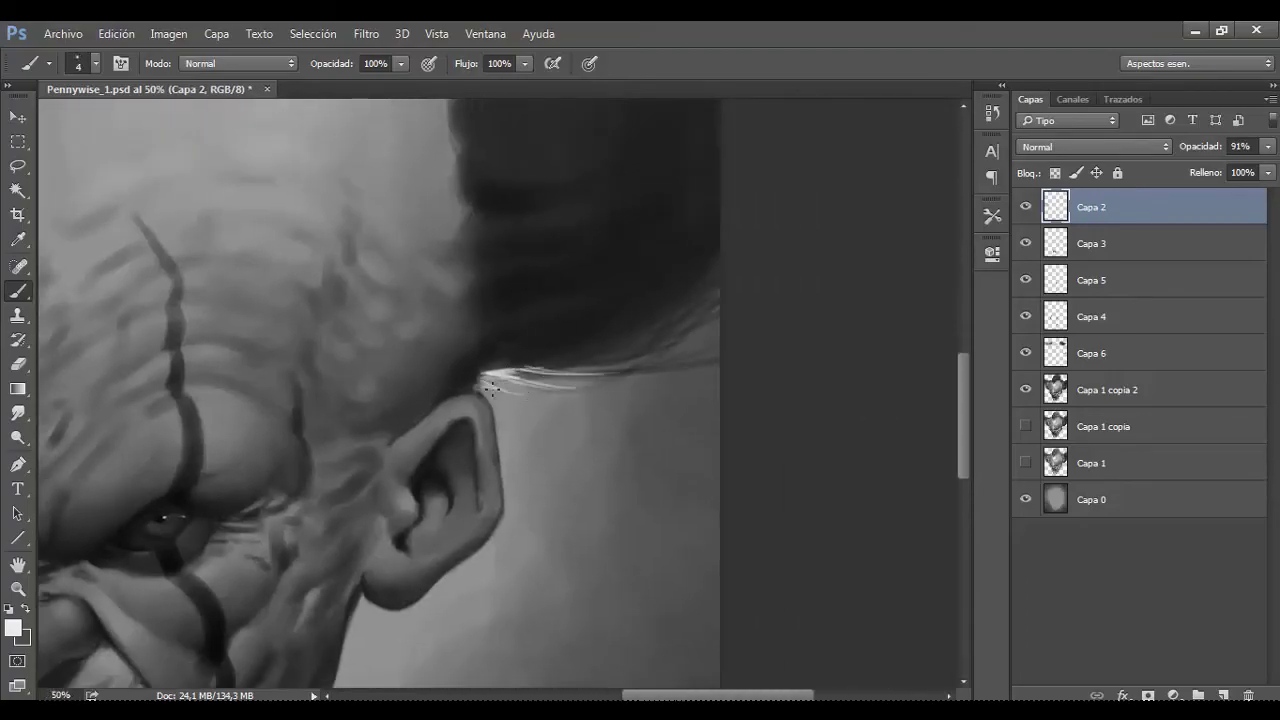
# Step: Review the hair edge and switch to the Eraser
pyautogui.scroll(-3, 620, 365)
pyautogui.scroll(3, 745, 400)
pyautogui.scroll(-3, 740, 445)
pyautogui.scroll(2, 721, 436)
pyautogui.scroll(3, 694, 394)
pyautogui.press('e')
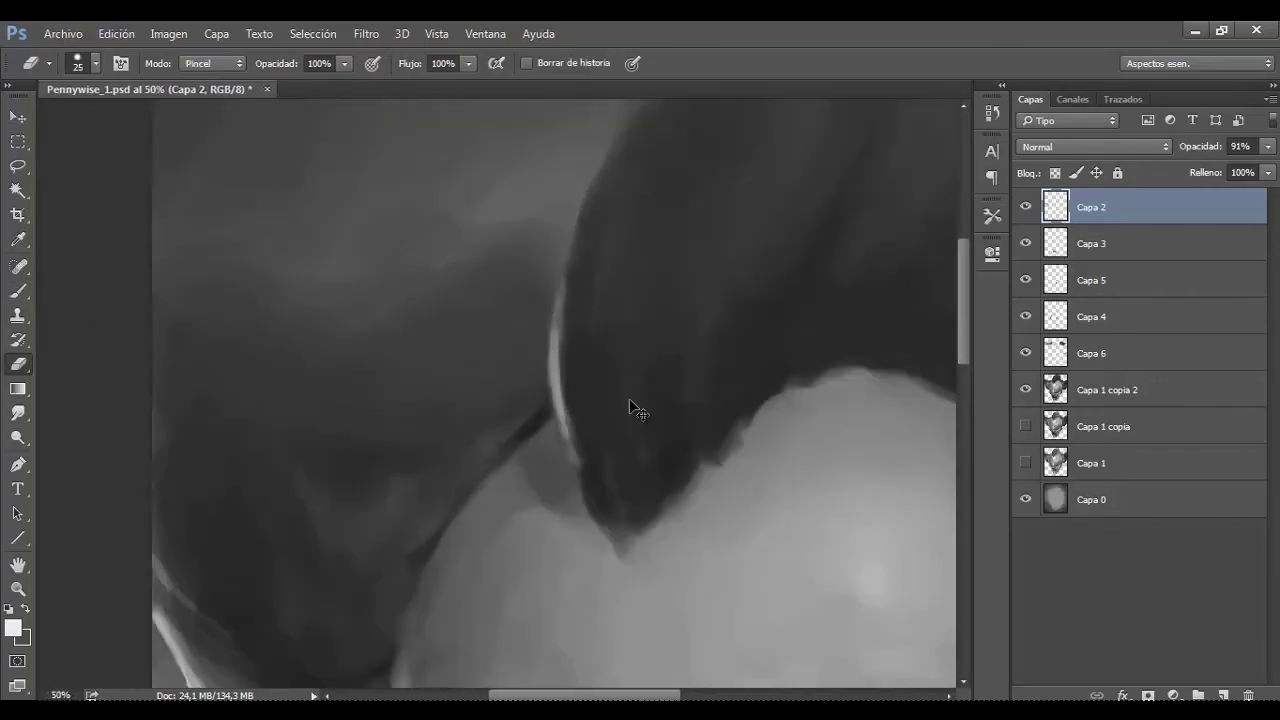
pyautogui.scroll(-5, 634, 409)
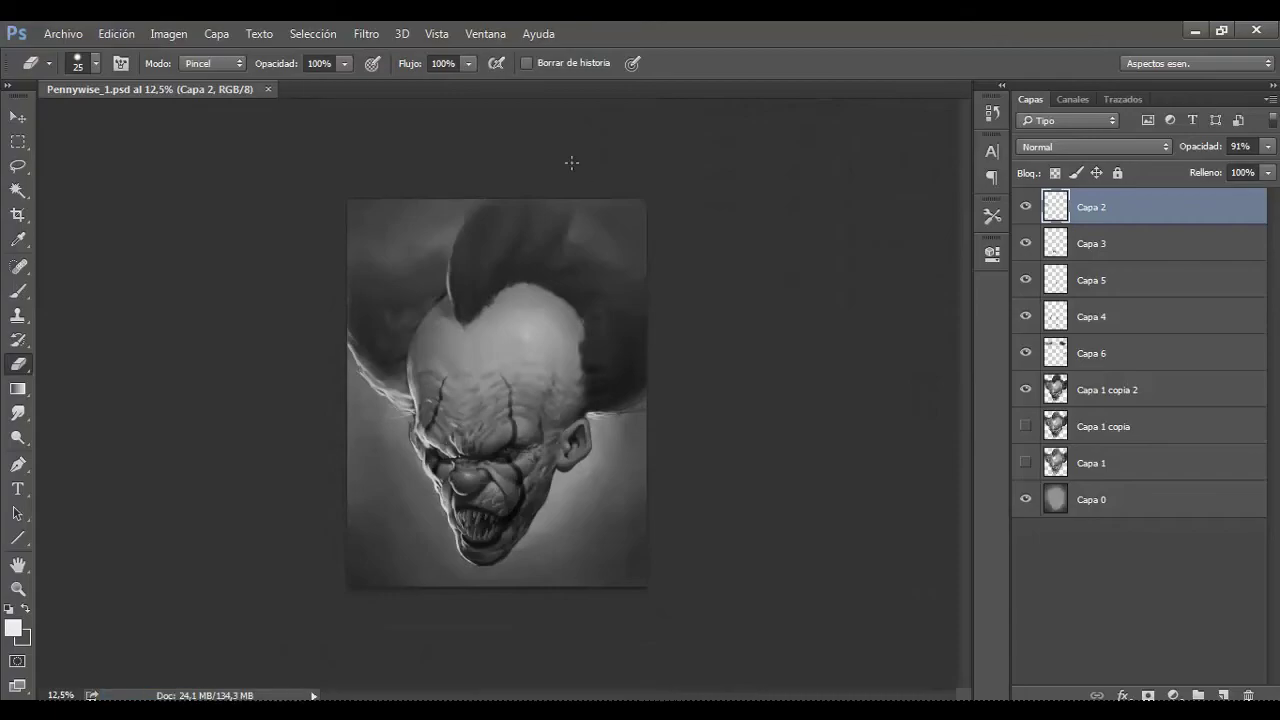
pyautogui.scroll(2, 571, 161)
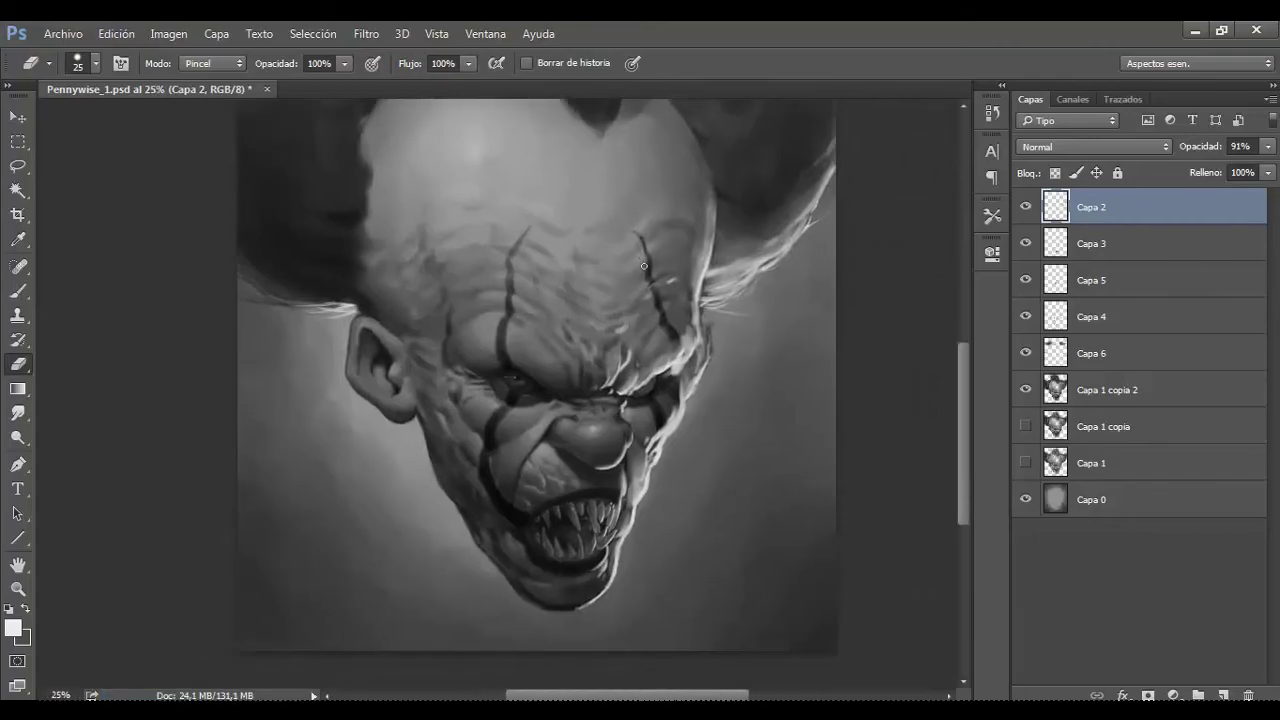
# Step: Add empty layer Capa 7 above Capa 1 copia 2 and return to the Brush
pyautogui.scroll(1, 654, 272)
pyautogui.click(1100, 389)
pyautogui.hotkey('ctrl', 'shift', 'alt', 'n')
pyautogui.scroll(2, 543, 371)
pyautogui.press('b')
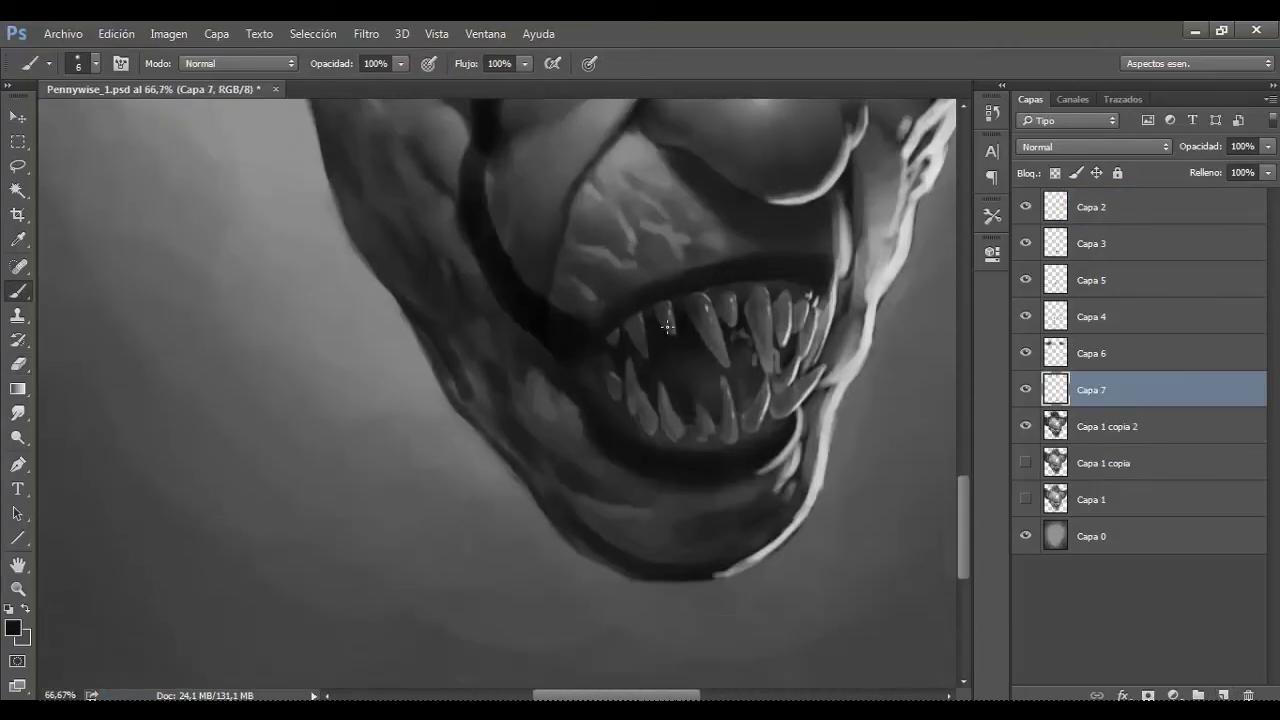
# Step: Adjust the brush size while positioning the view on the mouth
pyautogui.press('[')
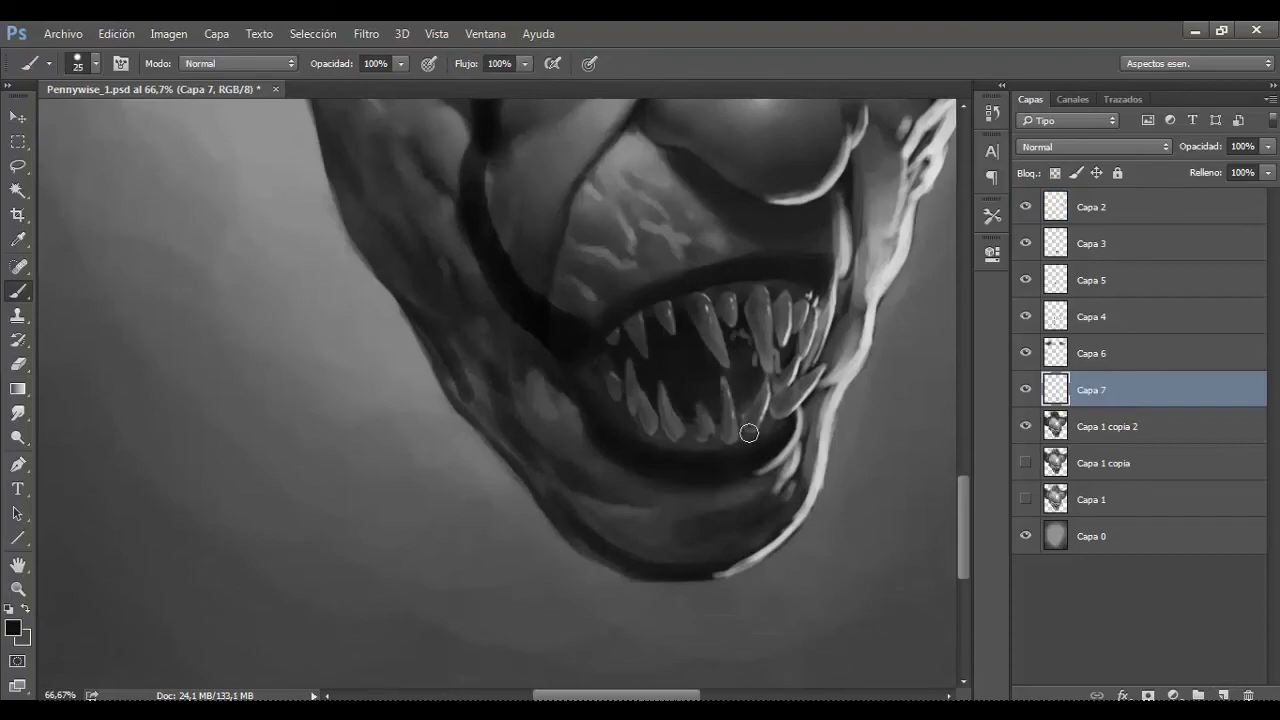
pyautogui.scroll(-3, 657, 400)
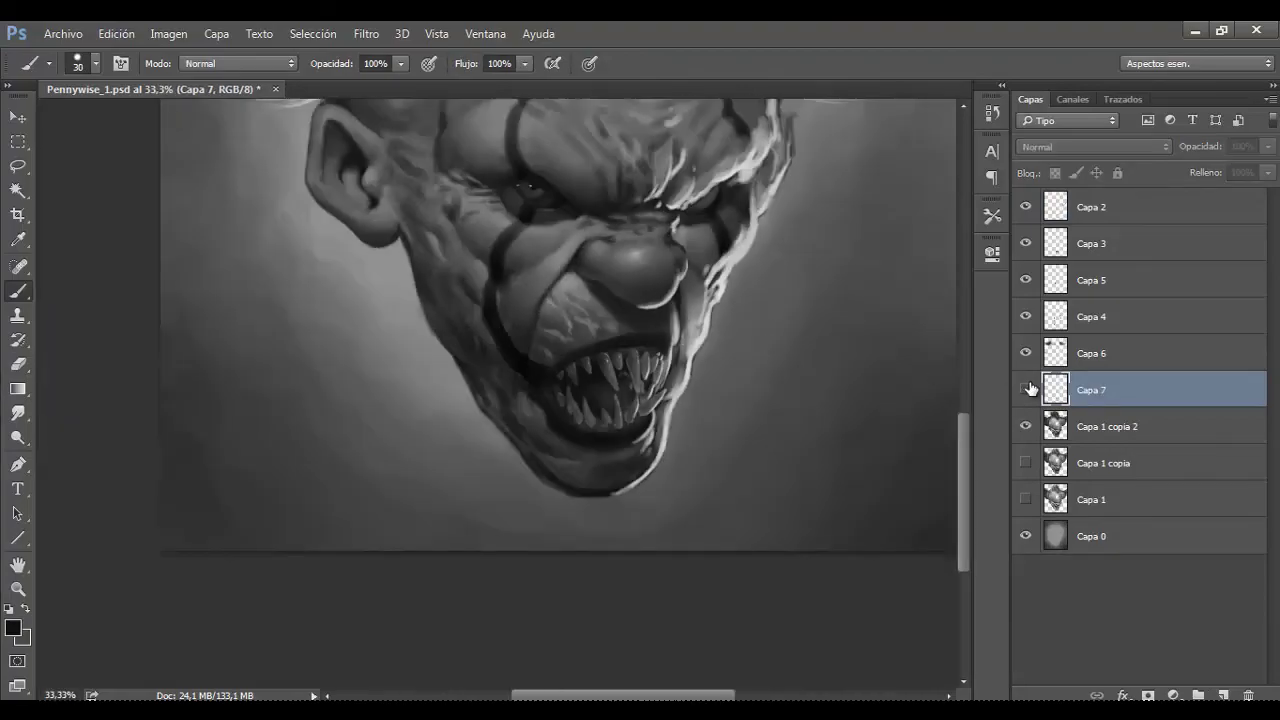
pyautogui.press(']')
pyautogui.scroll(4, 745, 300)
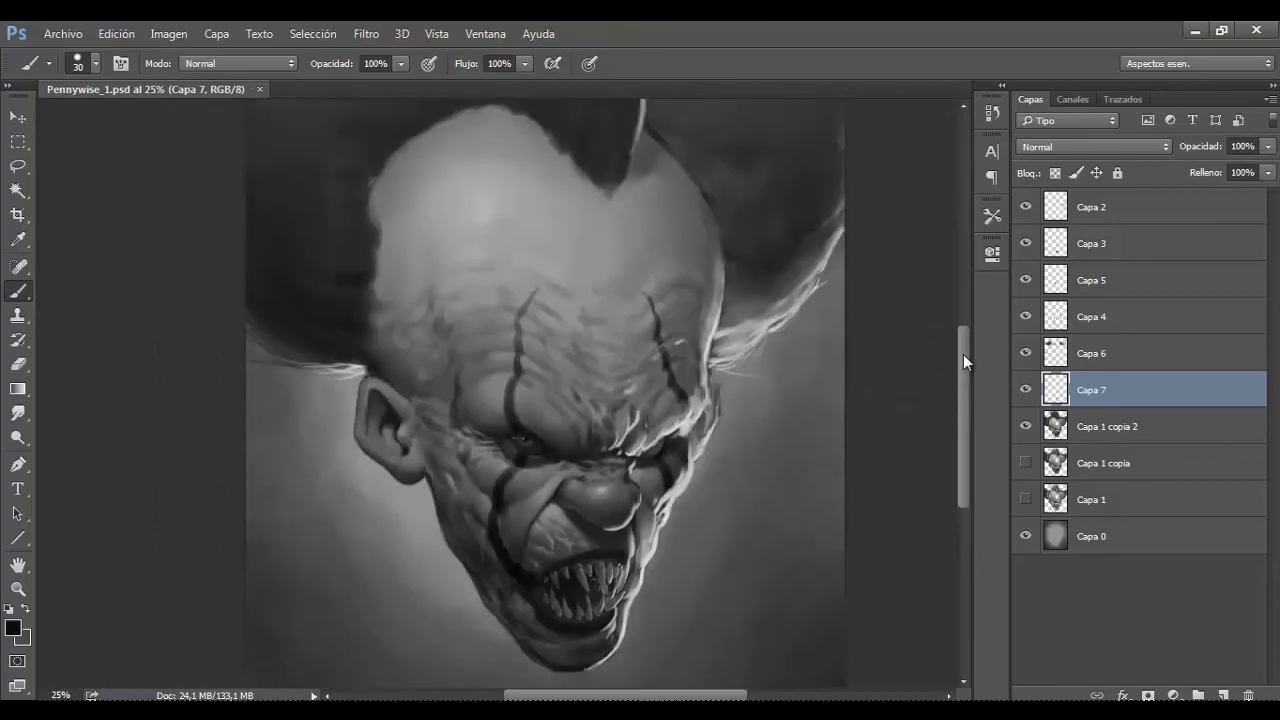
pyautogui.scroll(1, 730, 252)
pyautogui.hscroll(1, 730, 252)
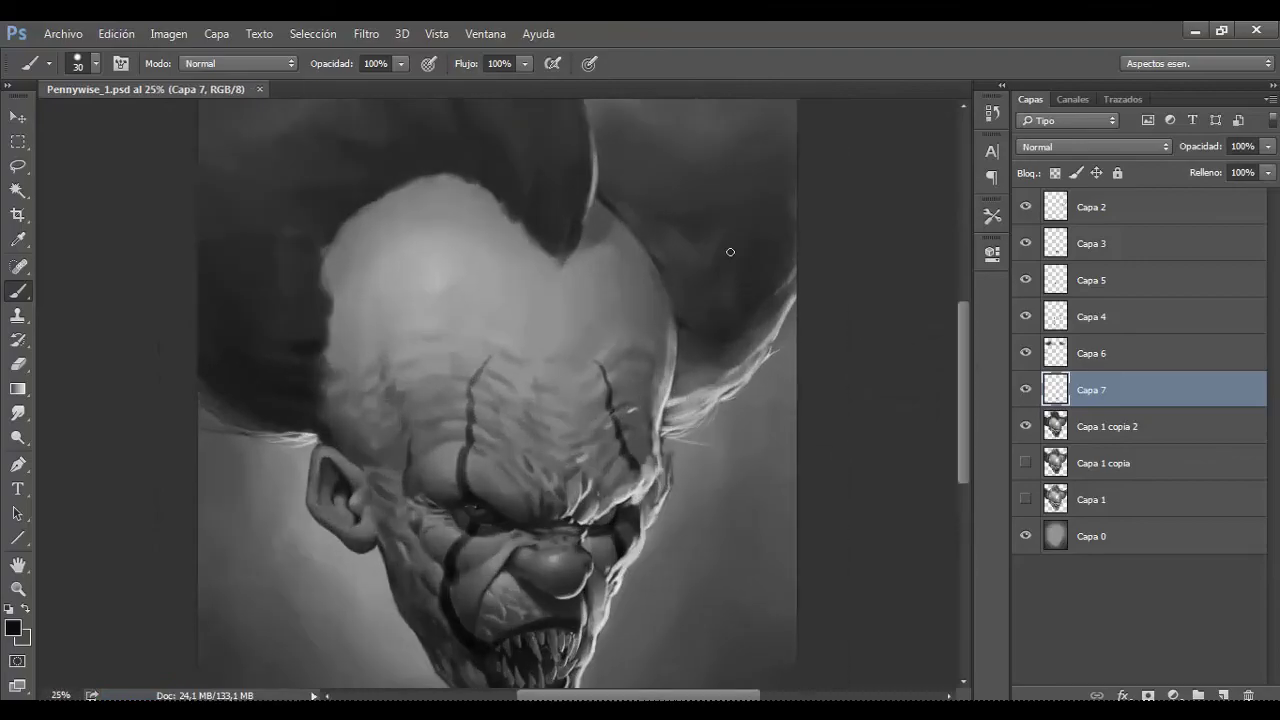
pyautogui.scroll(3, 590, 250)
pyautogui.press('[')
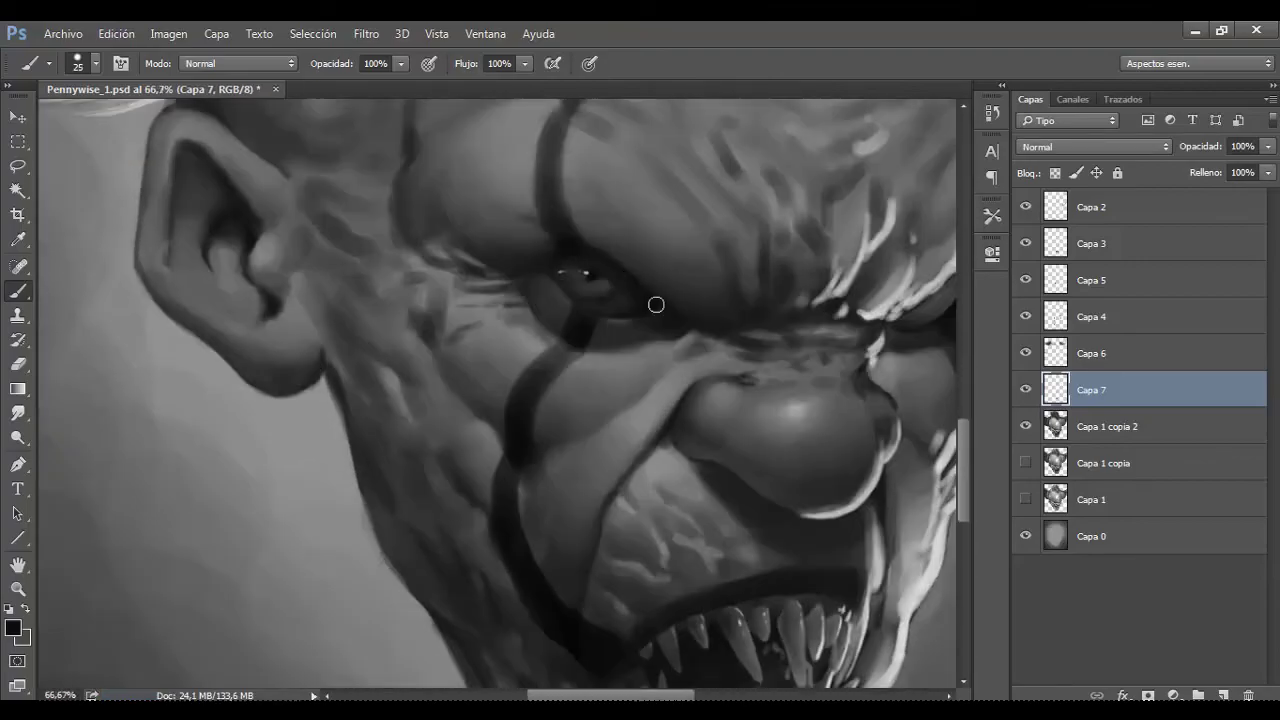
# Step: Zoom out to check the whole head, then zoom closely onto the eye
pyautogui.hotkey('ctrl', '-')
pyautogui.hotkey('ctrl', '-')
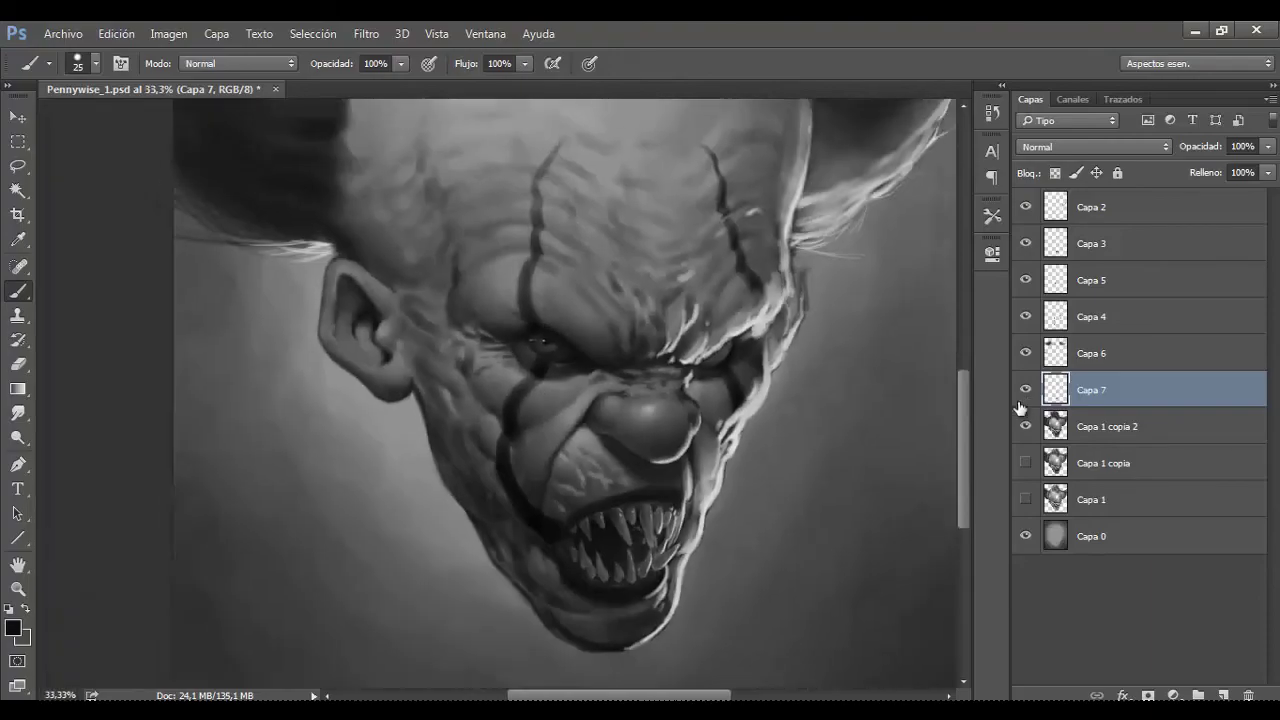
pyautogui.hotkey('ctrl', '-')
pyautogui.press('l')
pyautogui.hotkey('ctrl', '+')
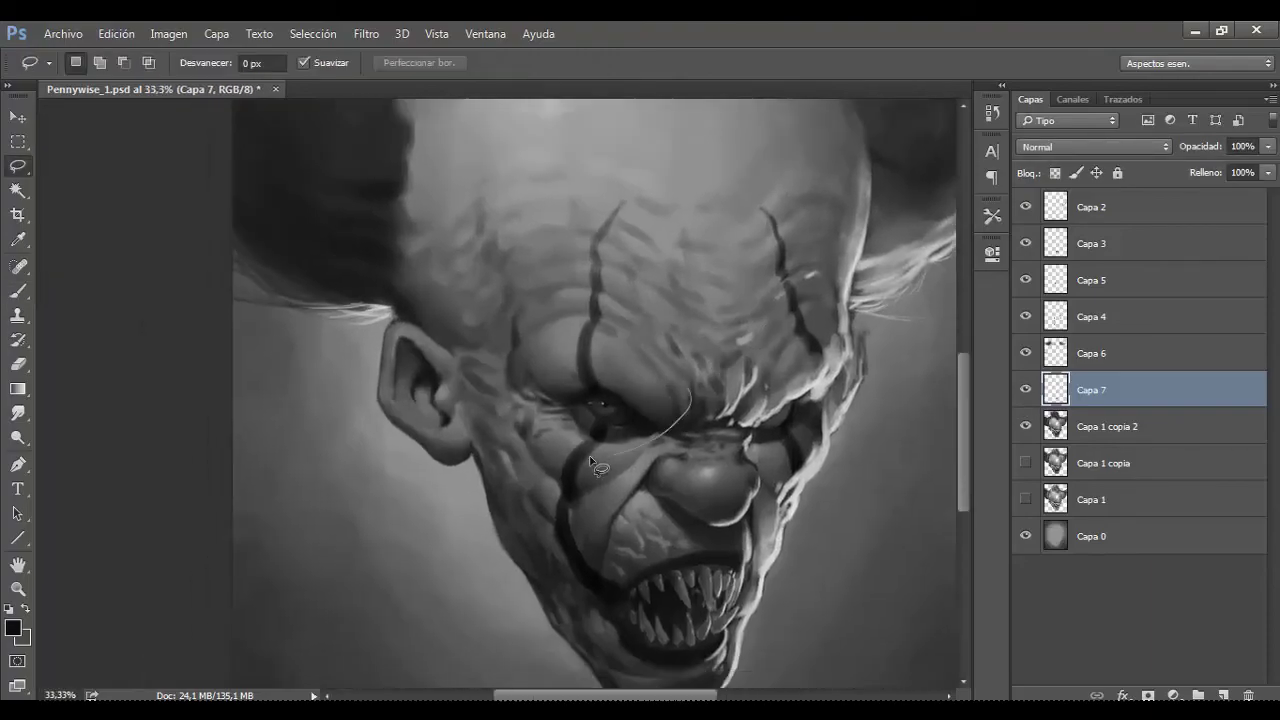
pyautogui.hotkey('ctrl', '-')
pyautogui.hotkey('ctrl', '-')
pyautogui.hotkey('ctrl', '+')
pyautogui.press('b')
pyautogui.hotkey('ctrl', '+')
pyautogui.hotkey('ctrl', '+')
pyautogui.hotkey('ctrl', '+')
pyautogui.hotkey('ctrl', '+')
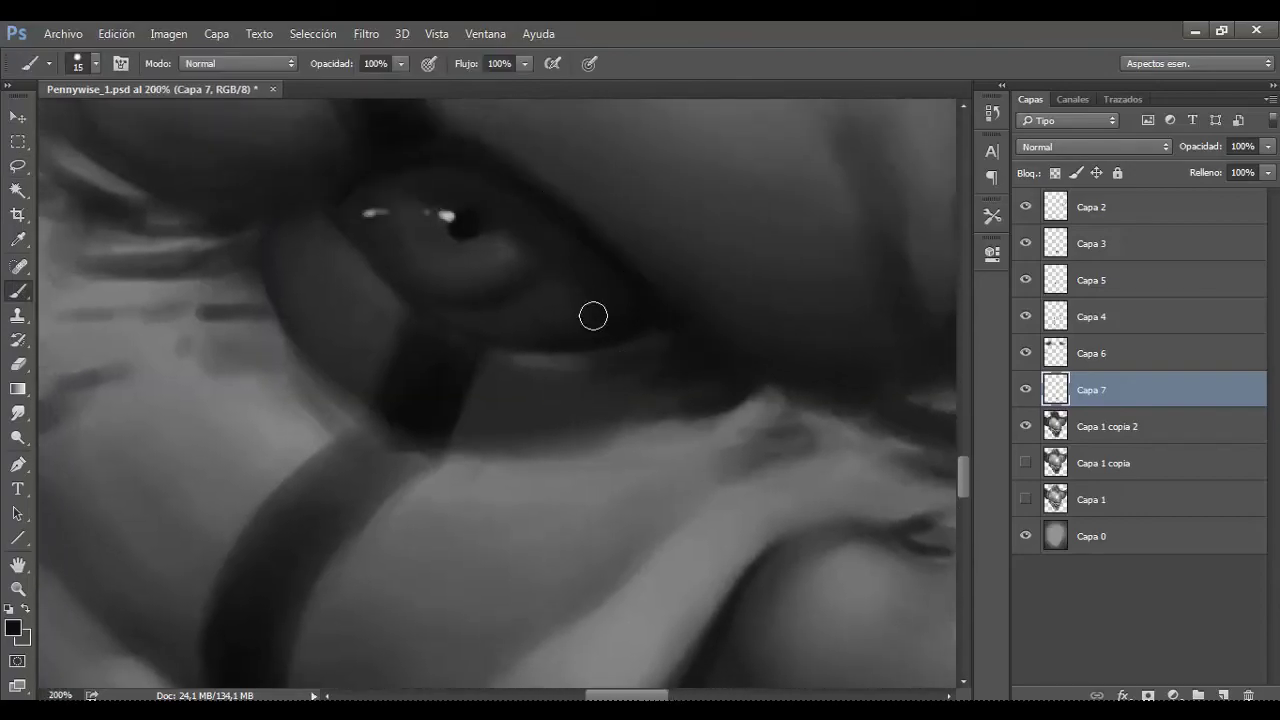
# Step: Add a Multiply layer above Capa 7, then discard it
pyautogui.hotkey('ctrl', 'shift', 'alt', 'n')
pyautogui.click(1093, 147)
pyautogui.click(1060, 211)
pyautogui.press(']')
pyautogui.press('Delete')
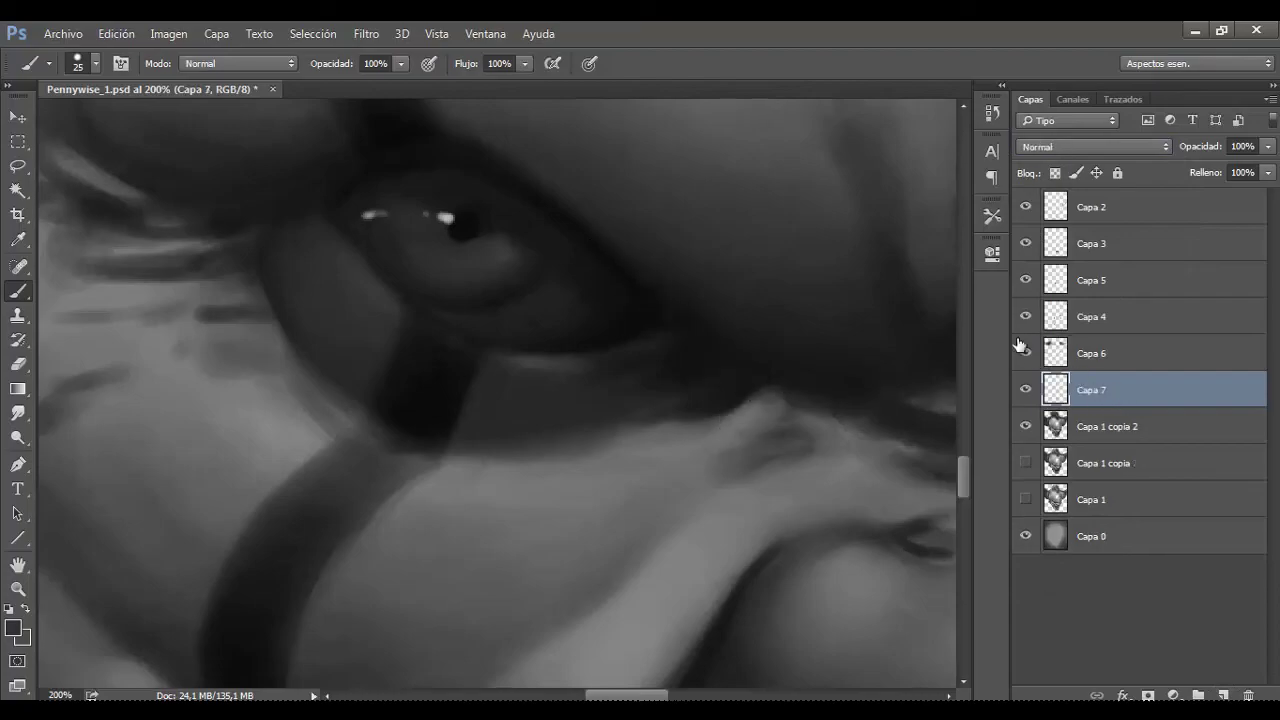
# Step: Make Capa 1 copia 2 the active layer and zoom in on the ear
pyautogui.hotkey('ctrl', '-')
pyautogui.hotkey('ctrl', '-')
pyautogui.hotkey('ctrl', '-')
pyautogui.click(1107, 426)
pyautogui.hotkey('ctrl', '+')
pyautogui.hotkey('ctrl', '+')
pyautogui.hotkey('ctrl', '+')
pyautogui.press('[')
pyautogui.press('[')
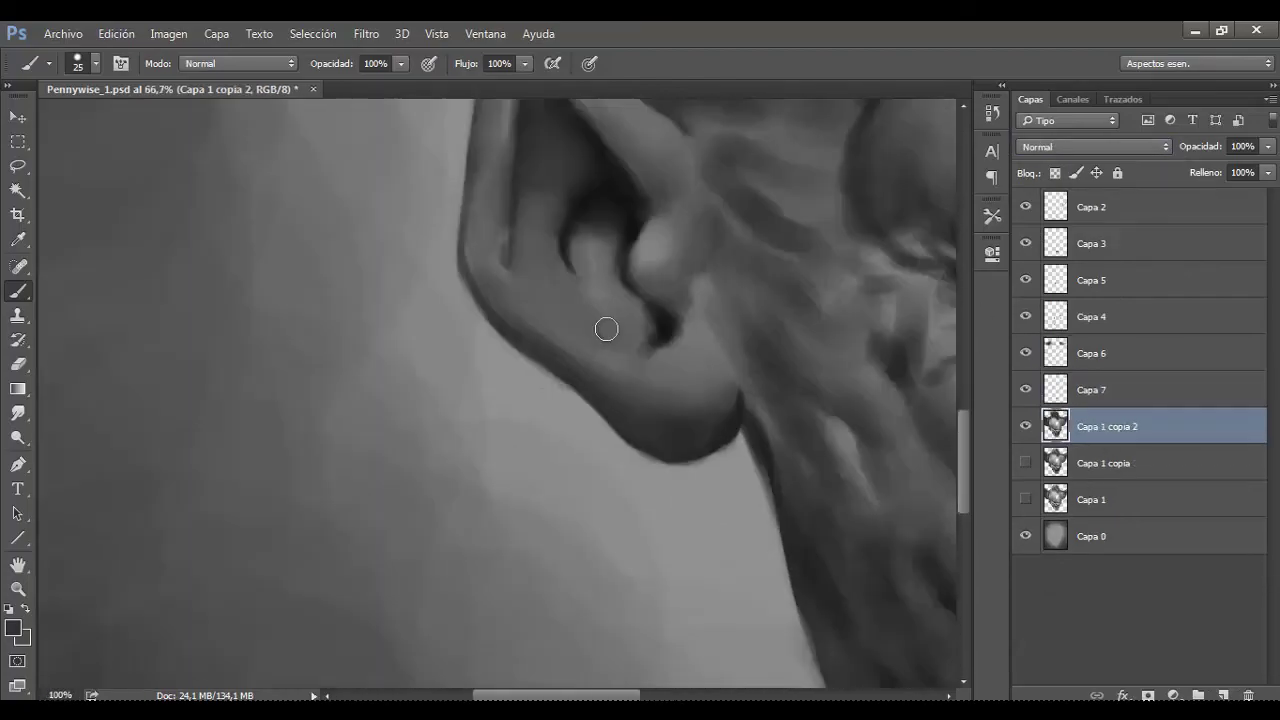
# Step: Paint a dark crease and a lighter inner rim on the ear using sampled greys
pyautogui.keyDown('alt'); pyautogui.click(591, 203); pyautogui.keyUp('alt')
pyautogui.press('[')
pyautogui.moveTo(568, 296); pyautogui.dragTo(563, 252)
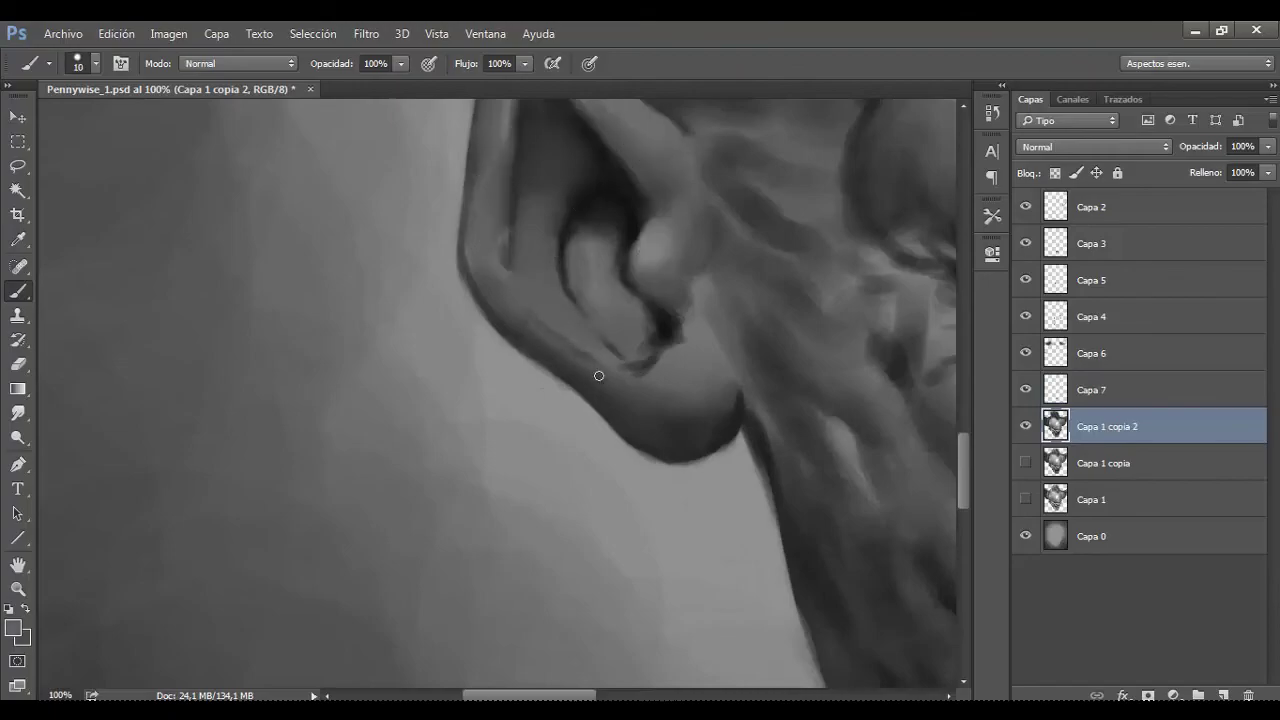
pyautogui.keyDown('alt'); pyautogui.click(516, 254); pyautogui.keyUp('alt')
pyautogui.moveTo(516, 254)
pyautogui.mouseDown()
pyautogui.moveTo(571, 320)
pyautogui.moveTo(554, 281)
pyautogui.mouseUp()
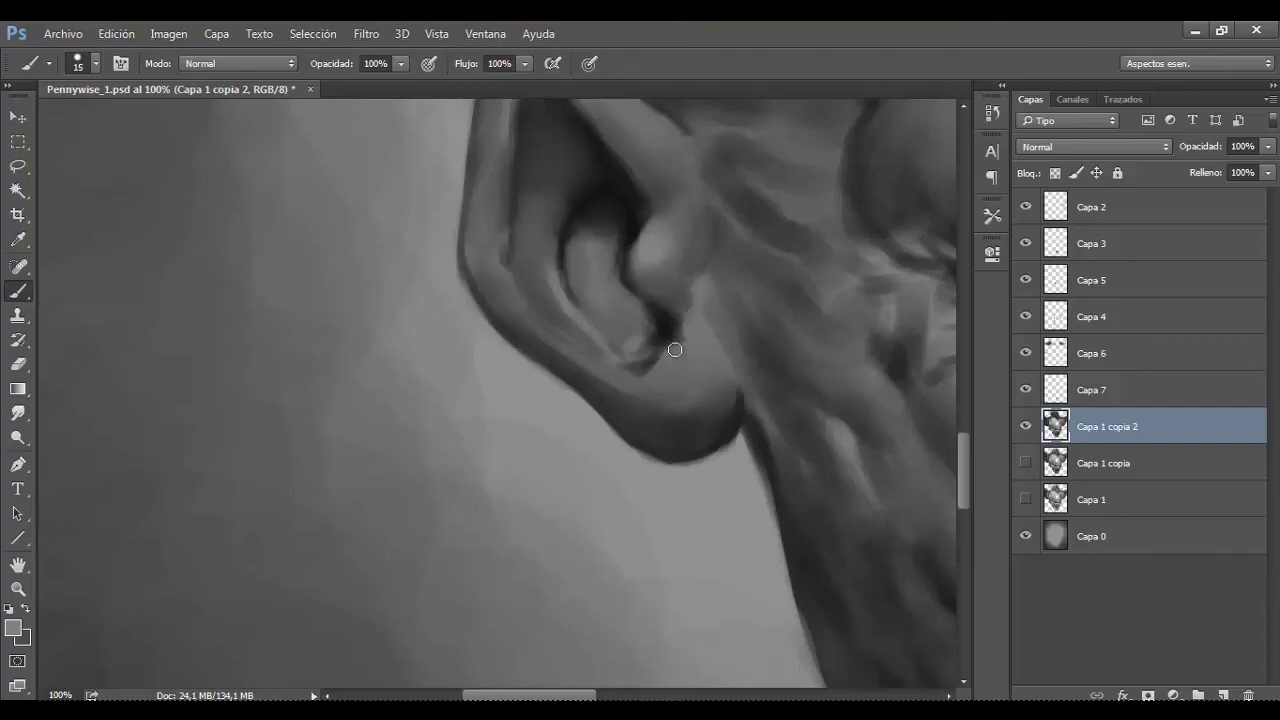
# Step: Group layers Capa 3 through Capa 1 copia 2 into Grupo 1
pyautogui.keyDown('alt'); pyautogui.scroll(-2, 563, 306); pyautogui.keyUp('alt')
pyautogui.keyDown('alt'); pyautogui.scroll(-1, 700, 337); pyautogui.keyUp('alt')
pyautogui.keyDown('alt'); pyautogui.scroll(-1, 680, 330); pyautogui.keyUp('alt')
pyautogui.keyDown('alt'); pyautogui.scroll(-1, 664, 325); pyautogui.keyUp('alt')
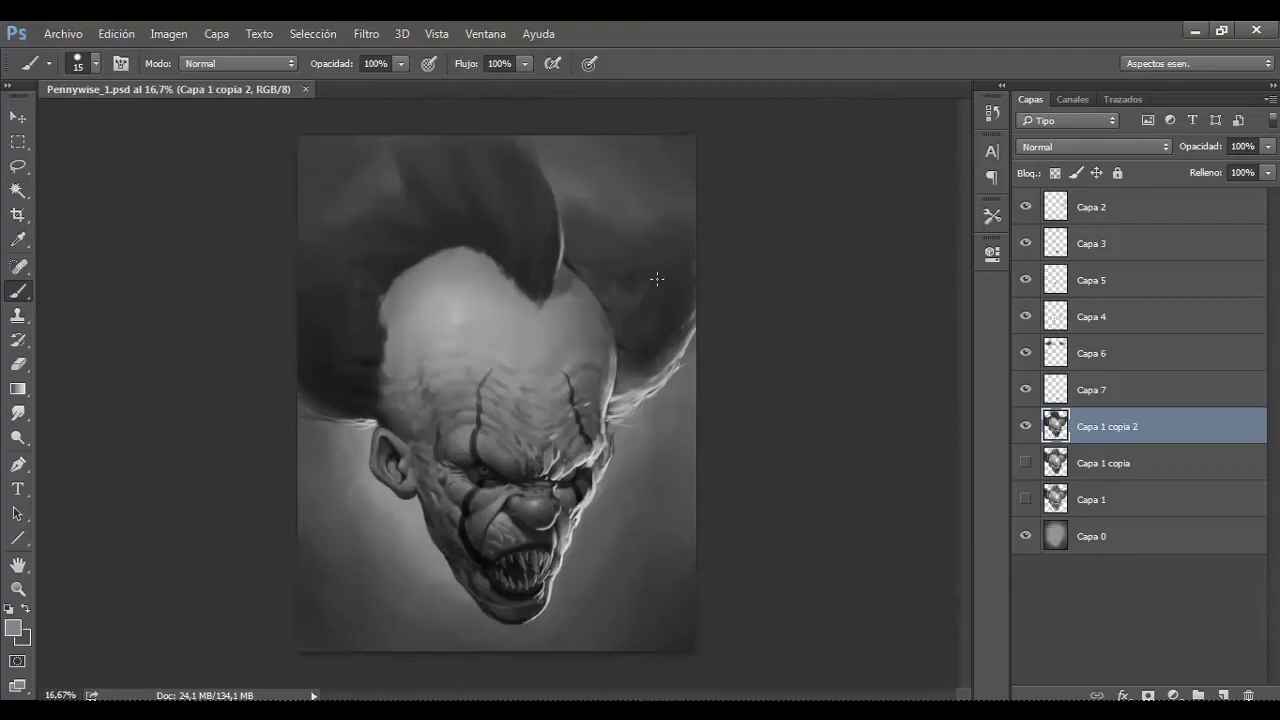
pyautogui.keyDown('shift'); pyautogui.click(1125, 247); pyautogui.keyUp('shift')
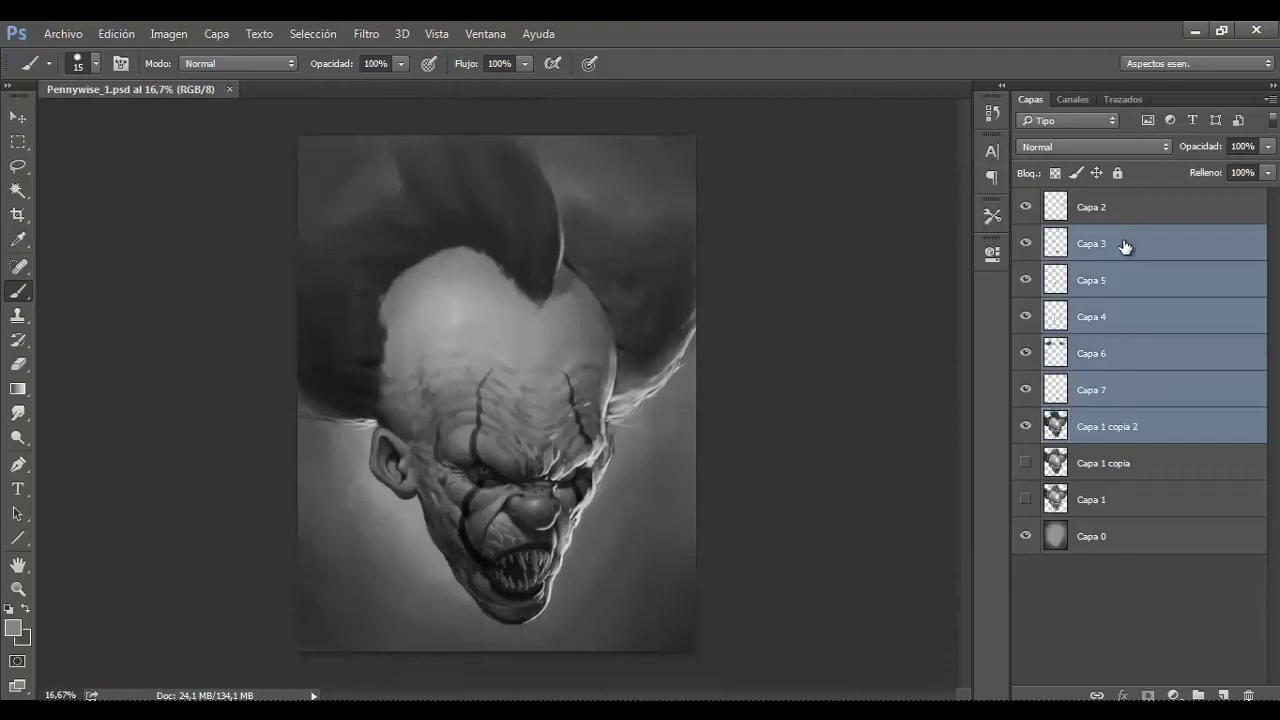
pyautogui.hotkey('ctrl', 'g')
pyautogui.click(1025, 235)
# Step: Hide Capa 1, show Grupo 1 again and select the Capa 2 rim-light layer
pyautogui.click(1025, 301)
pyautogui.click(1025, 301)
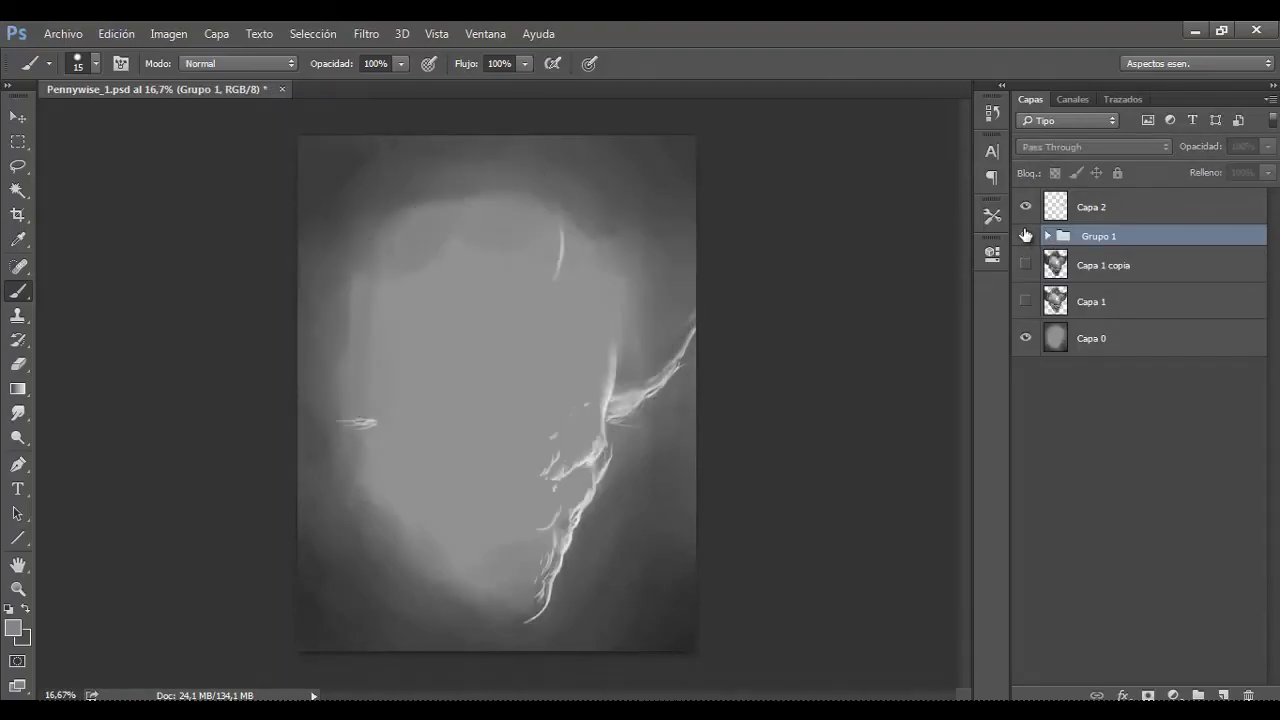
pyautogui.click(1025, 235)
pyautogui.click(1046, 212)
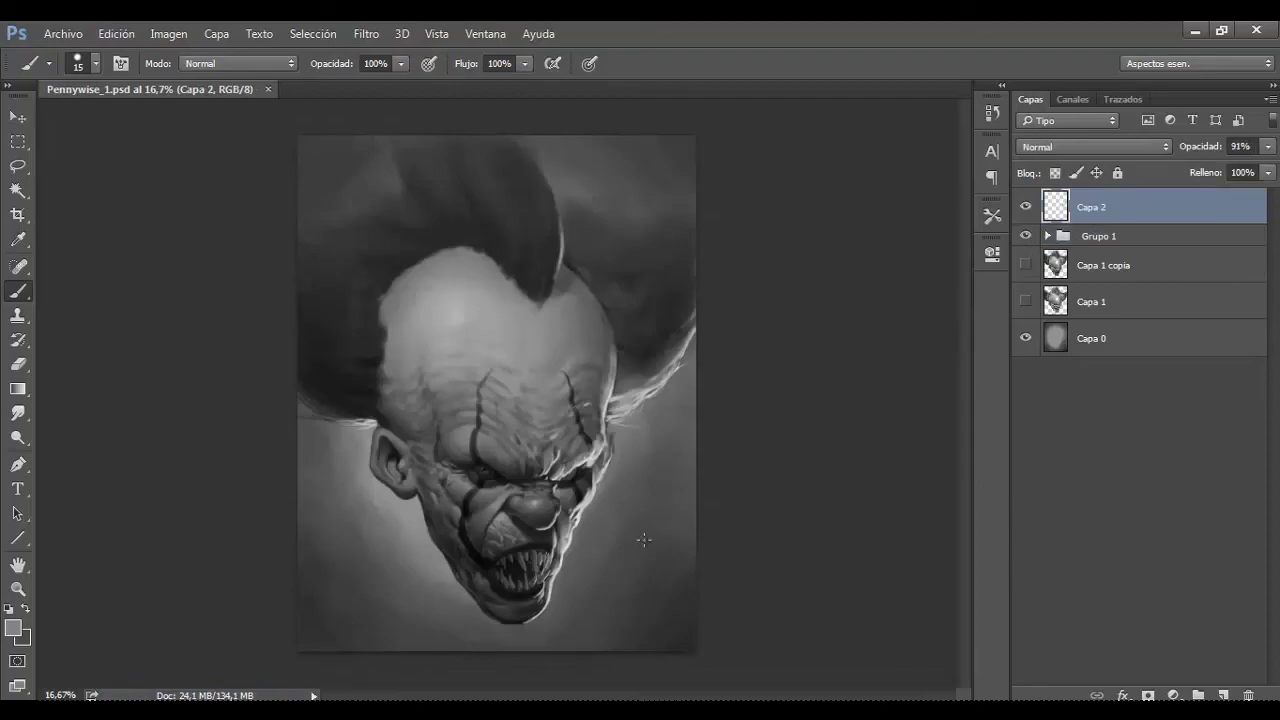
pyautogui.keyDown('alt'); pyautogui.scroll(3, 640, 534); pyautogui.keyUp('alt')
pyautogui.keyDown('alt'); pyautogui.scroll(2, 600, 320); pyautogui.keyUp('alt')
pyautogui.press('e')
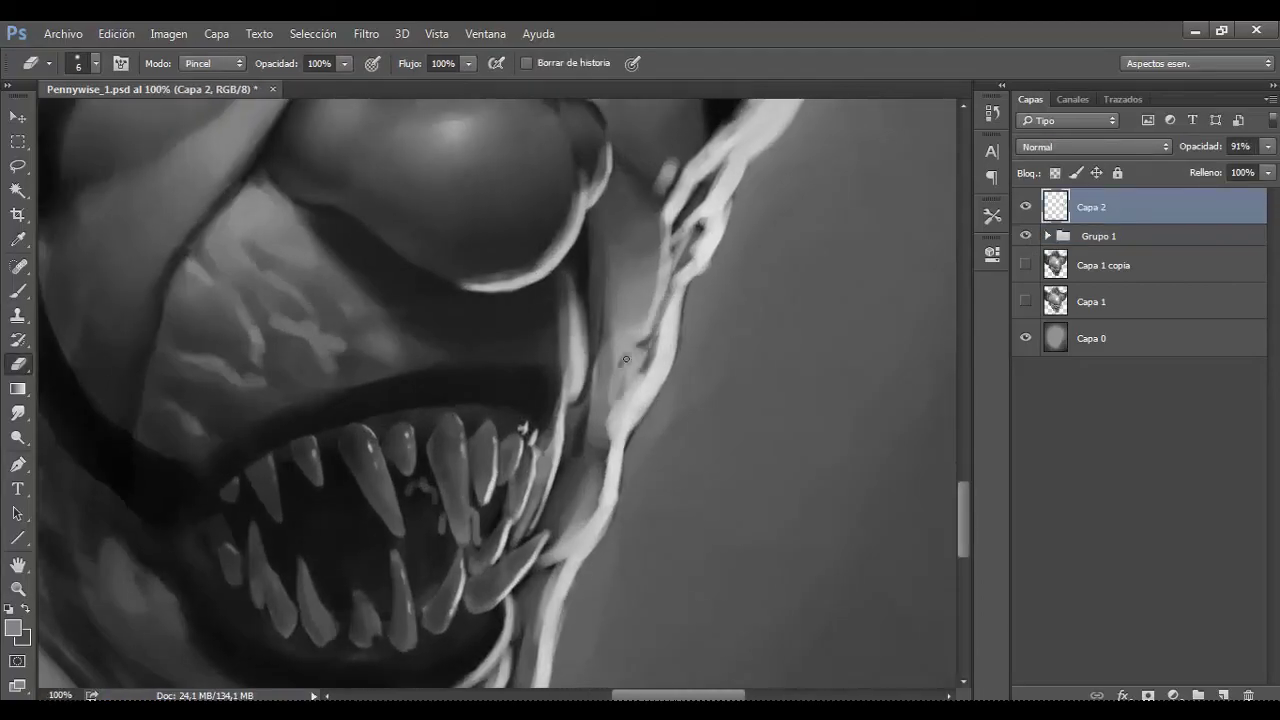
# Step: Return to the Brush and mirror the canvas view to check the drawing
pyautogui.press('b')
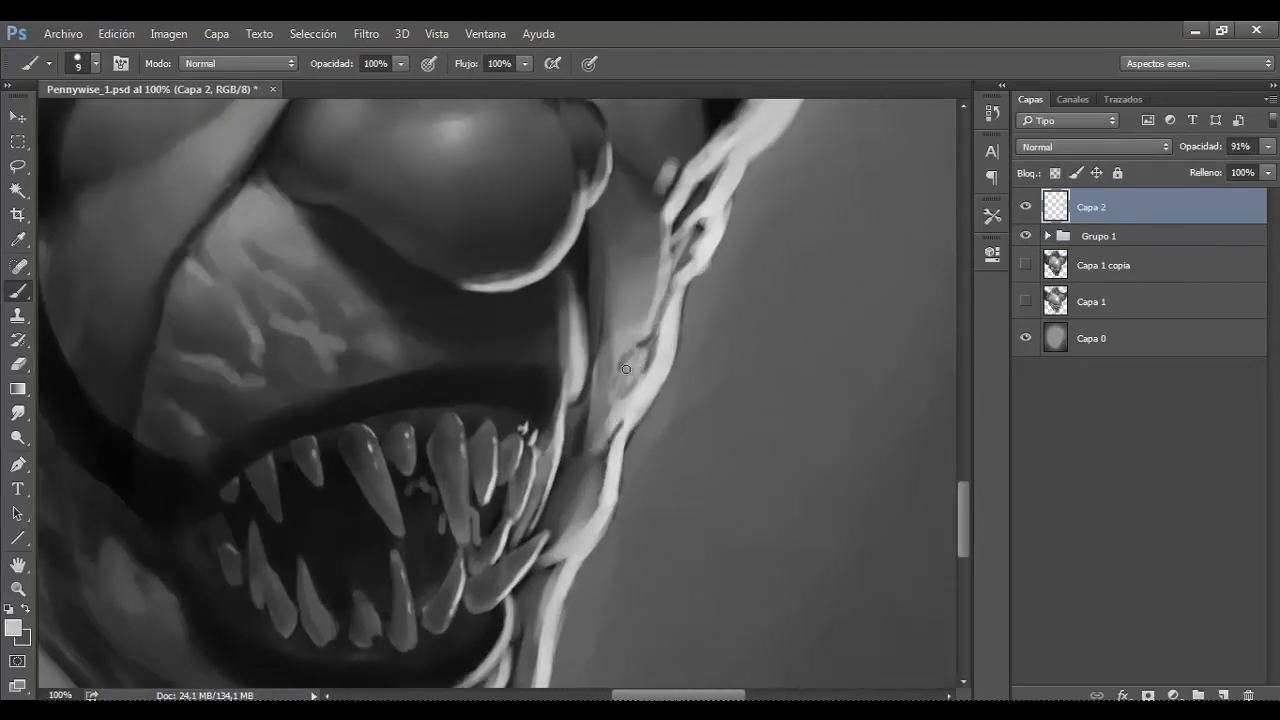
pyautogui.keyDown('alt'); pyautogui.scroll(-4, 717, 334); pyautogui.keyUp('alt')
pyautogui.press('h')
pyautogui.keyDown('alt'); pyautogui.scroll(2, 406, 423); pyautogui.keyUp('alt')
pyautogui.keyDown('alt'); pyautogui.scroll(2, 421, 457); pyautogui.keyUp('alt')
pyautogui.keyDown('alt'); pyautogui.scroll(-3, 429, 449); pyautogui.keyUp('alt')
pyautogui.keyDown('alt'); pyautogui.scroll(2, 478, 466); pyautogui.keyUp('alt')
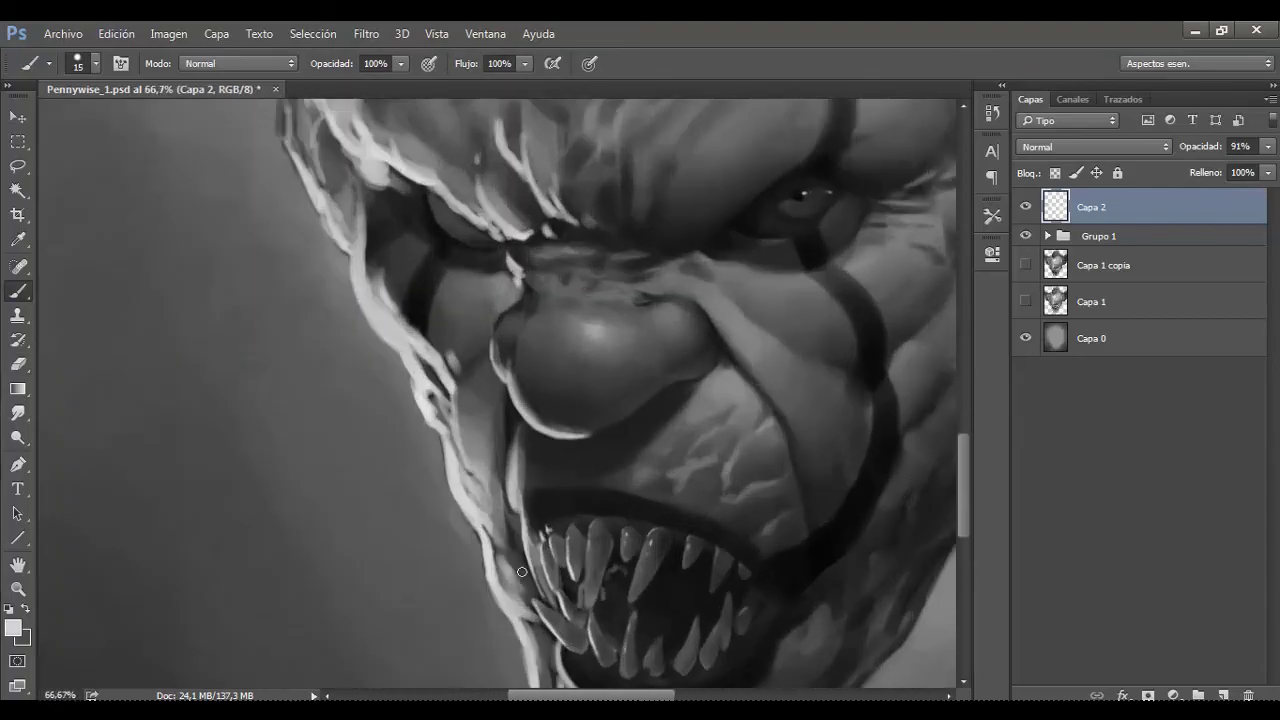
pyautogui.keyDown('alt'); pyautogui.scroll(-2, 469, 437); pyautogui.keyUp('alt')
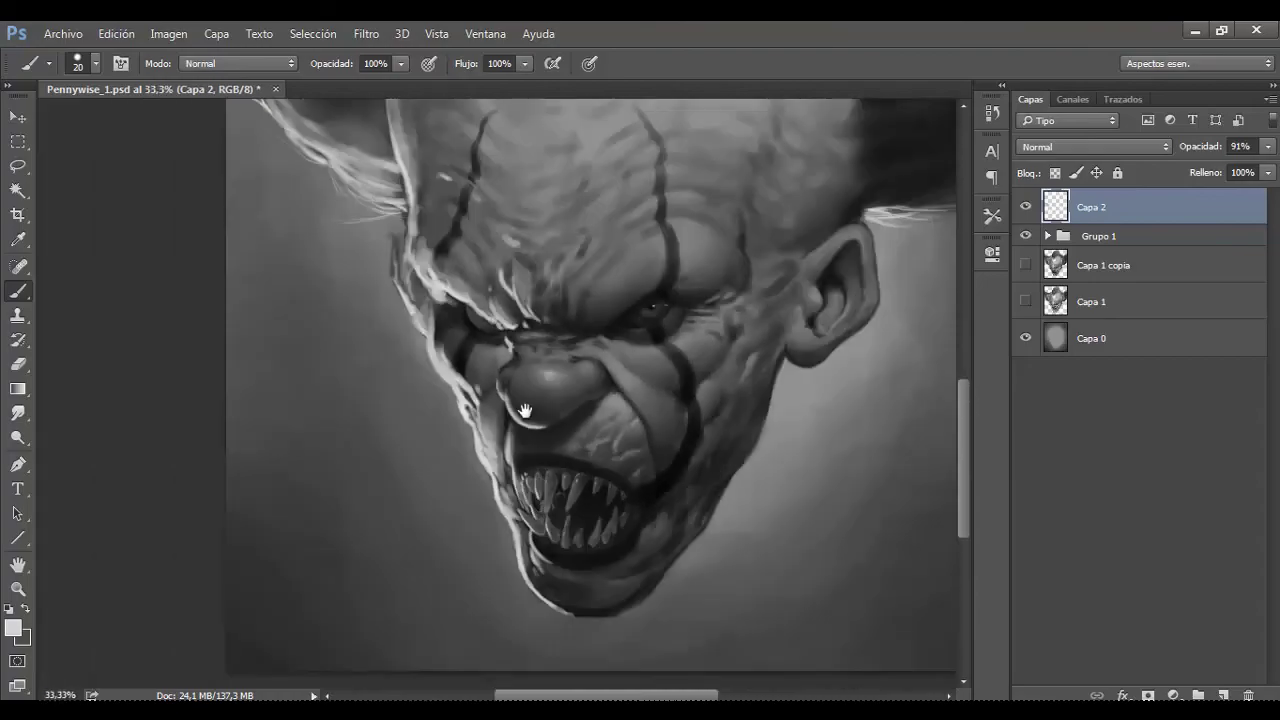
pyautogui.keyDown('alt'); pyautogui.scroll(1, 514, 424); pyautogui.keyUp('alt')
pyautogui.keyDown('alt'); pyautogui.scroll(1, 603, 437); pyautogui.keyUp('alt')
# Step: Select the Capa 1 copia 2 layer inside Grupo 1 with a smaller brush
pyautogui.click(1050, 262)
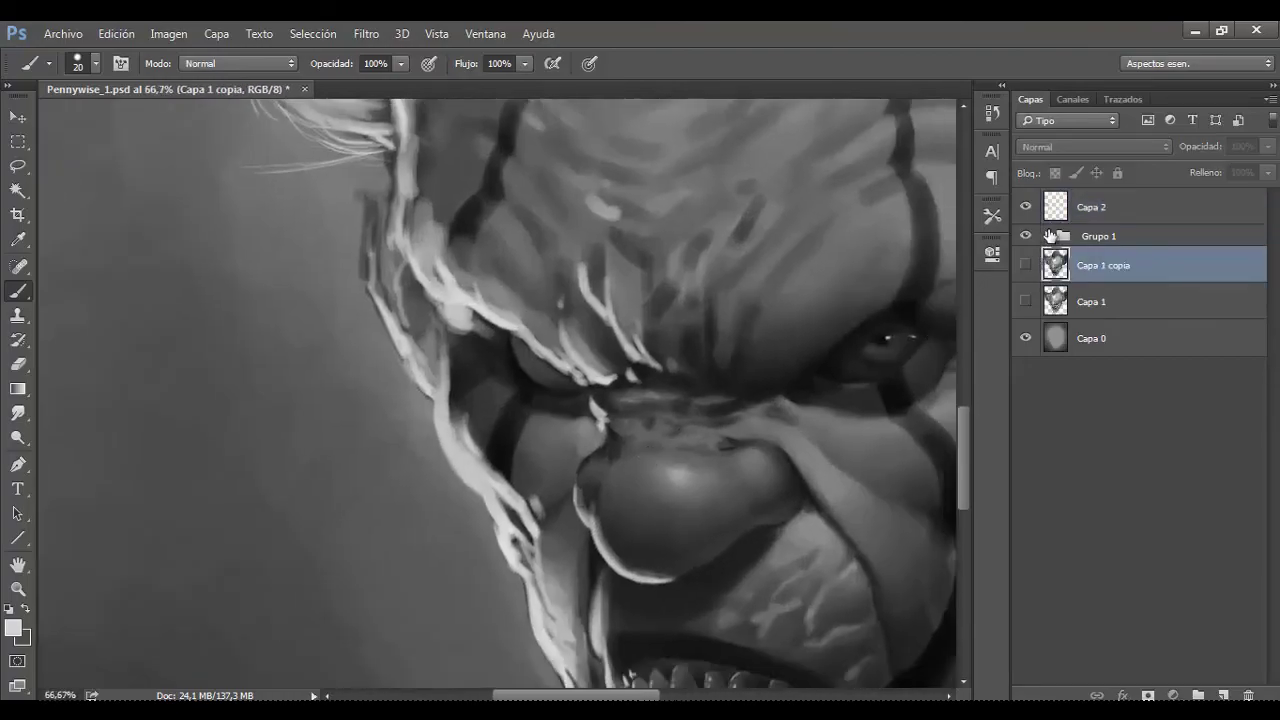
pyautogui.click(1046, 236)
pyautogui.keyDown('alt'); pyautogui.scroll(1, 728, 470); pyautogui.keyUp('alt')
pyautogui.press('[')
pyautogui.keyDown('alt'); pyautogui.scroll(-3, 735, 466); pyautogui.keyUp('alt')
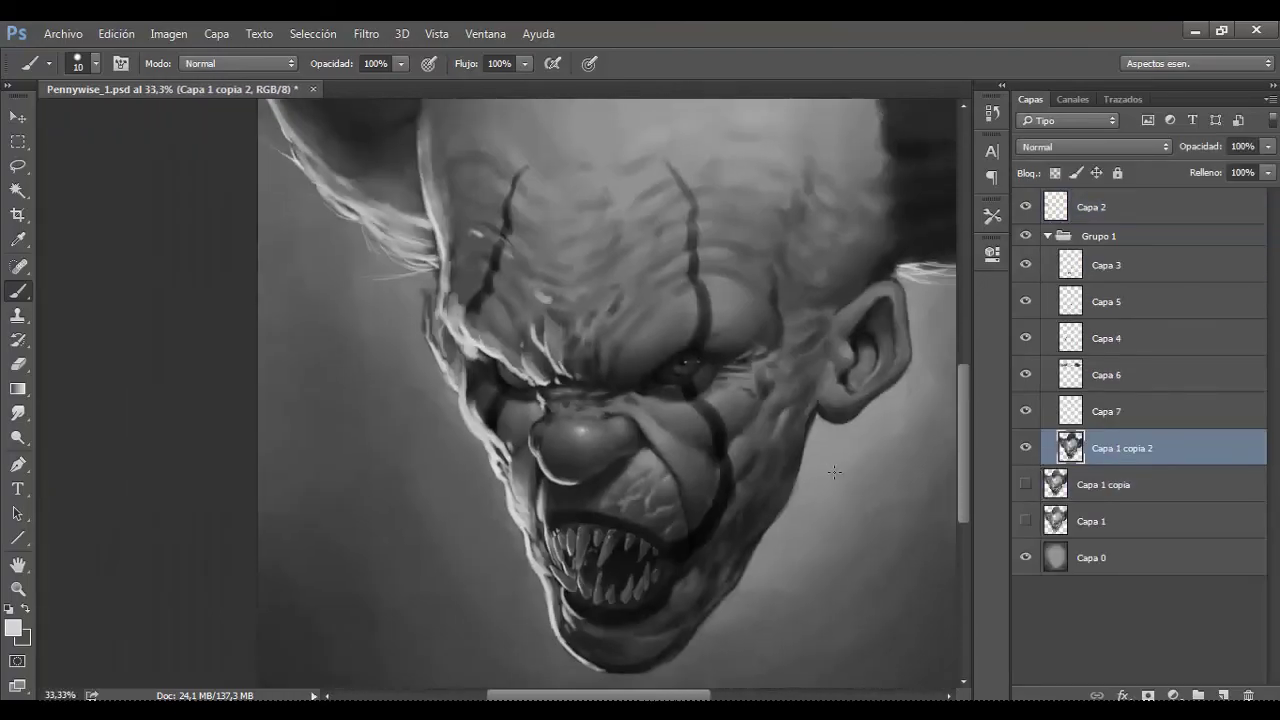
pyautogui.keyDown('alt'); pyautogui.scroll(1, 651, 423); pyautogui.keyUp('alt')
pyautogui.keyDown('alt'); pyautogui.scroll(2, 694, 446); pyautogui.keyUp('alt')
# Step: Sample two grey tones from the clown's nose to paint with
pyautogui.press(']')
pyautogui.press(']')
pyautogui.press(']')
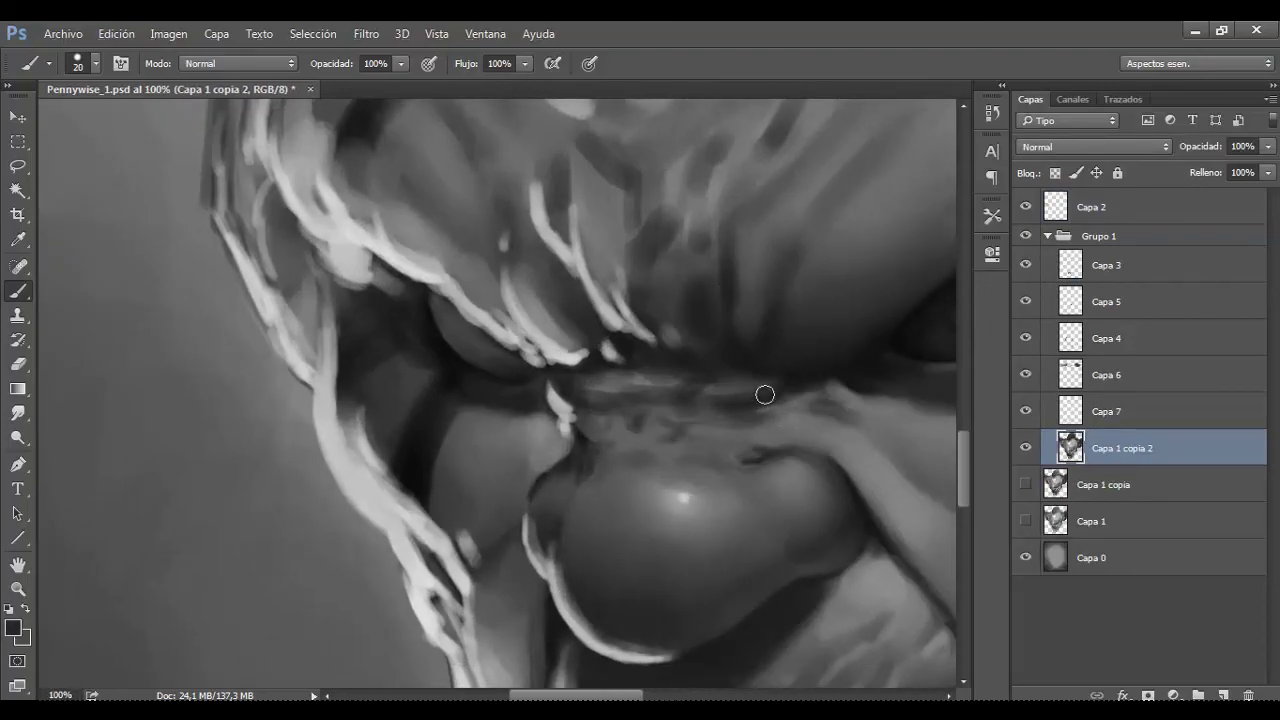
pyautogui.keyDown('alt'); pyautogui.click(772, 420); pyautogui.keyUp('alt')
pyautogui.press('[')
pyautogui.press('[')
pyautogui.press('[')
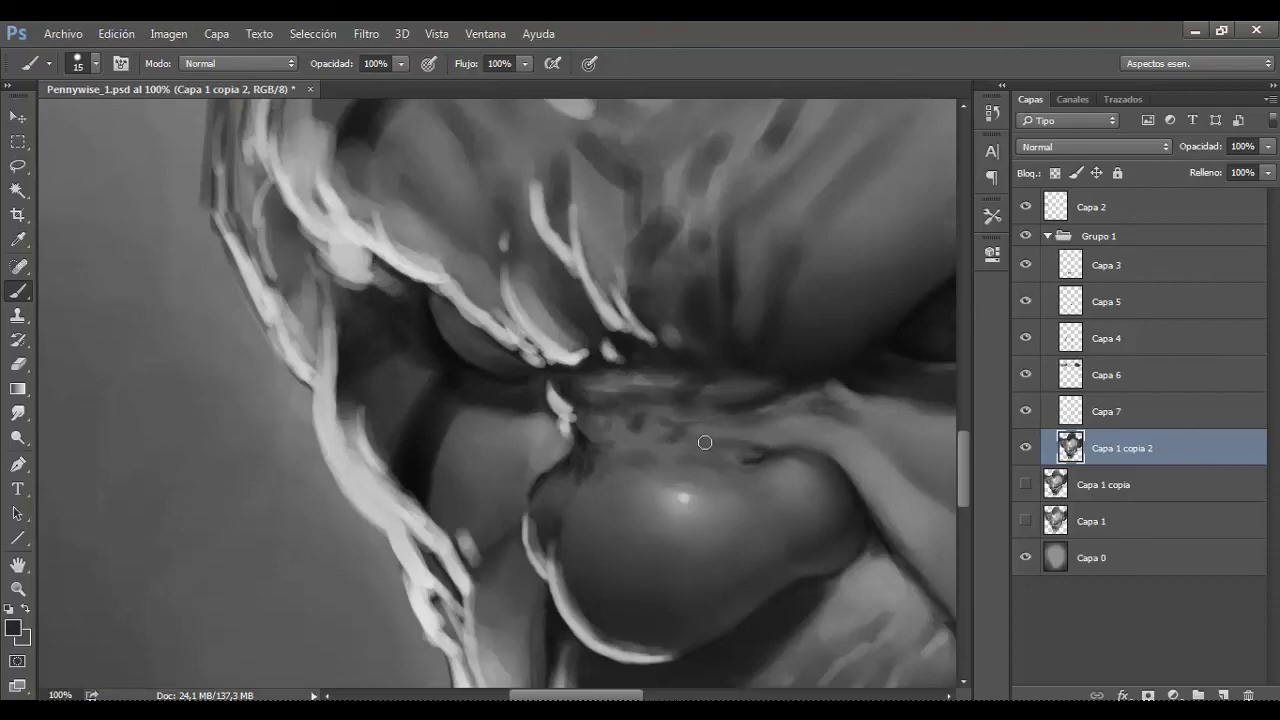
pyautogui.press(']')
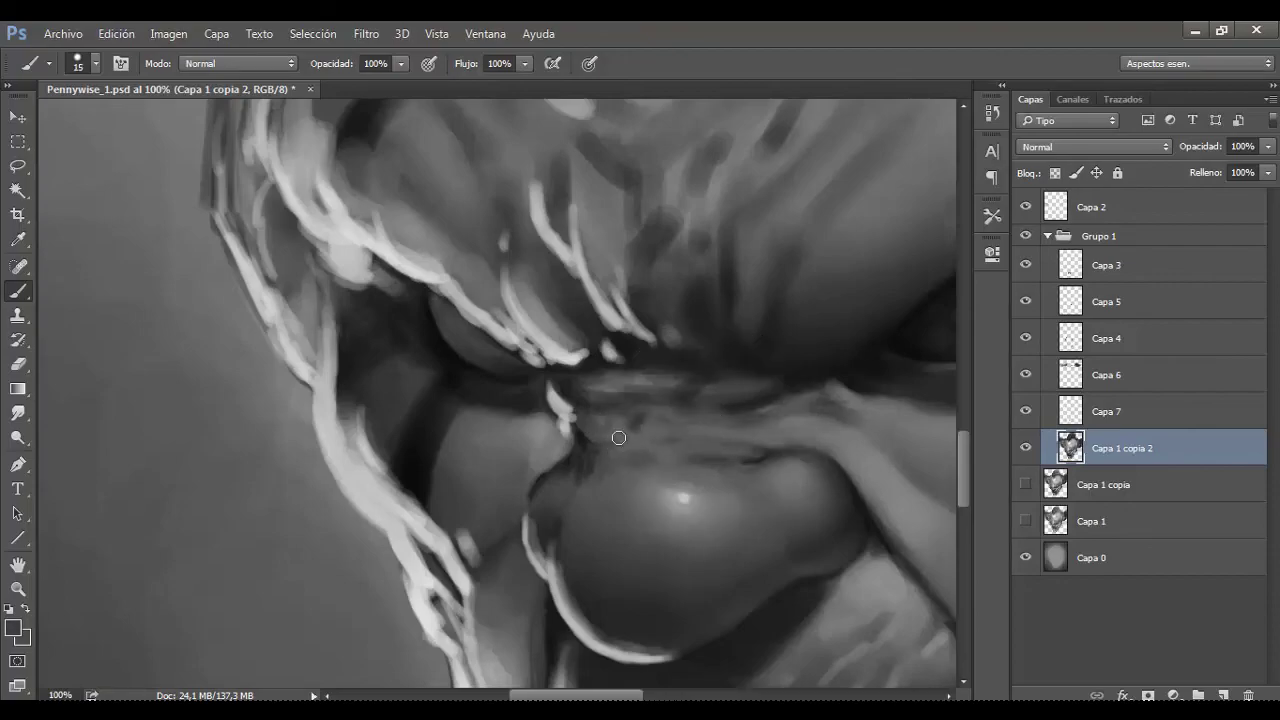
pyautogui.keyDown('alt'); pyautogui.click(728, 480); pyautogui.keyUp('alt')
pyautogui.keyDown('alt'); pyautogui.scroll(-3, 740, 470); pyautogui.keyUp('alt')
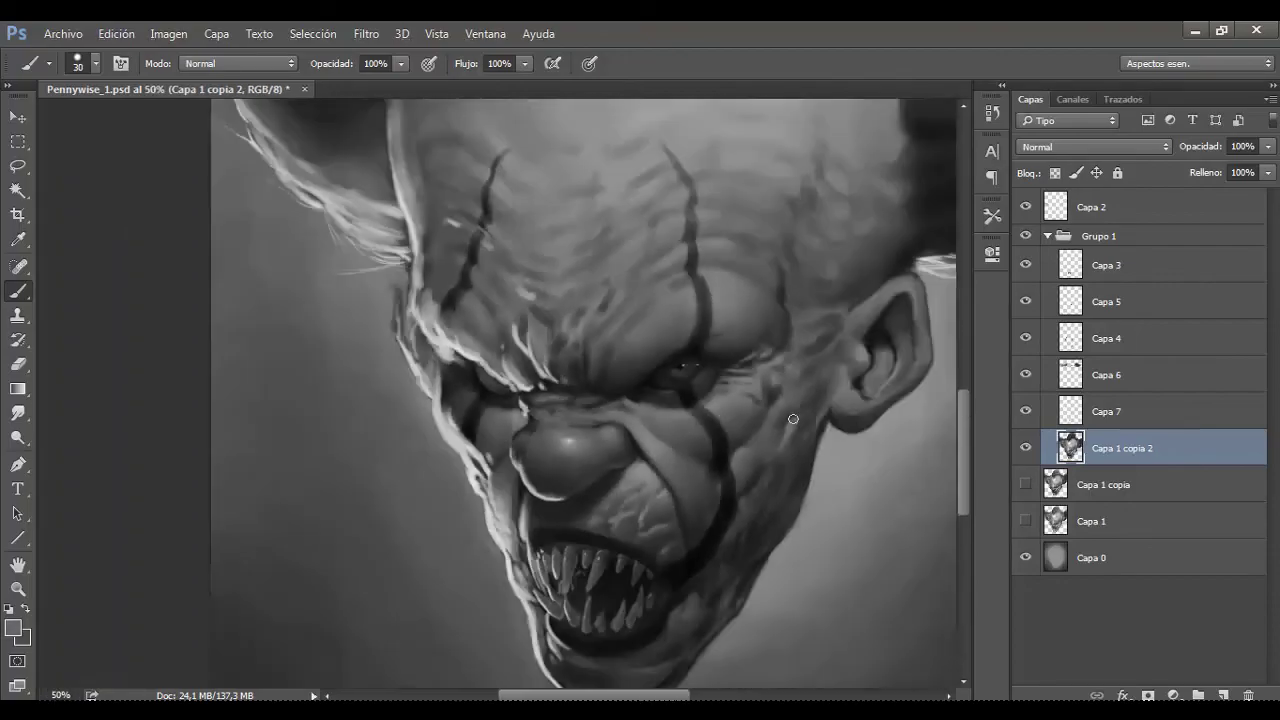
pyautogui.press(']')
pyautogui.press(']')
pyautogui.keyDown('alt'); pyautogui.scroll(2, 792, 417); pyautogui.keyUp('alt')
pyautogui.keyDown('alt'); pyautogui.scroll(1, 663, 471); pyautogui.keyUp('alt')
# Step: Tune the brush size for fine shading around the nose and upper lip
pyautogui.keyDown('alt'); pyautogui.scroll(-3, 767, 446); pyautogui.keyUp('alt')
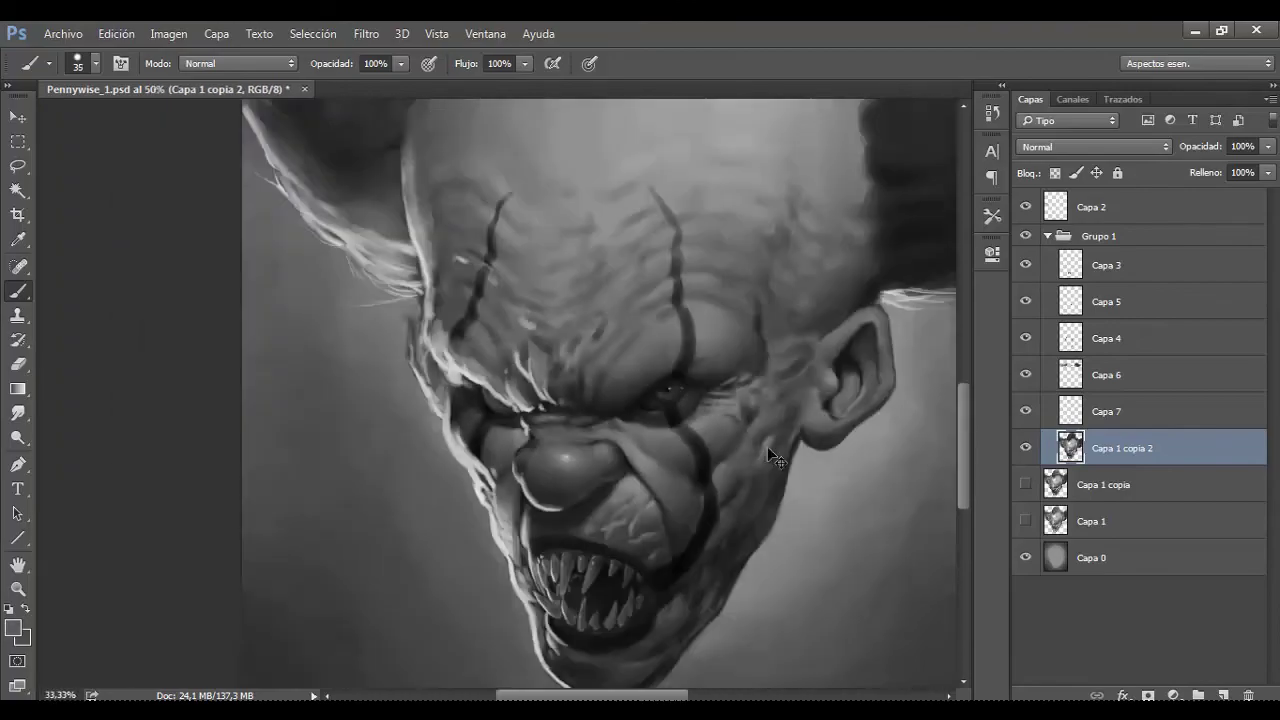
pyautogui.keyDown('alt'); pyautogui.scroll(3, 624, 448); pyautogui.keyUp('alt')
pyautogui.press(']')
pyautogui.keyDown('alt'); pyautogui.scroll(-1, 624, 448); pyautogui.keyUp('alt')
pyautogui.keyDown('alt'); pyautogui.scroll(-1, 700, 430); pyautogui.keyUp('alt')
pyautogui.keyDown('alt'); pyautogui.scroll(-1, 781, 408); pyautogui.keyUp('alt')
pyautogui.press('[')
pyautogui.press('[')
pyautogui.press('[')
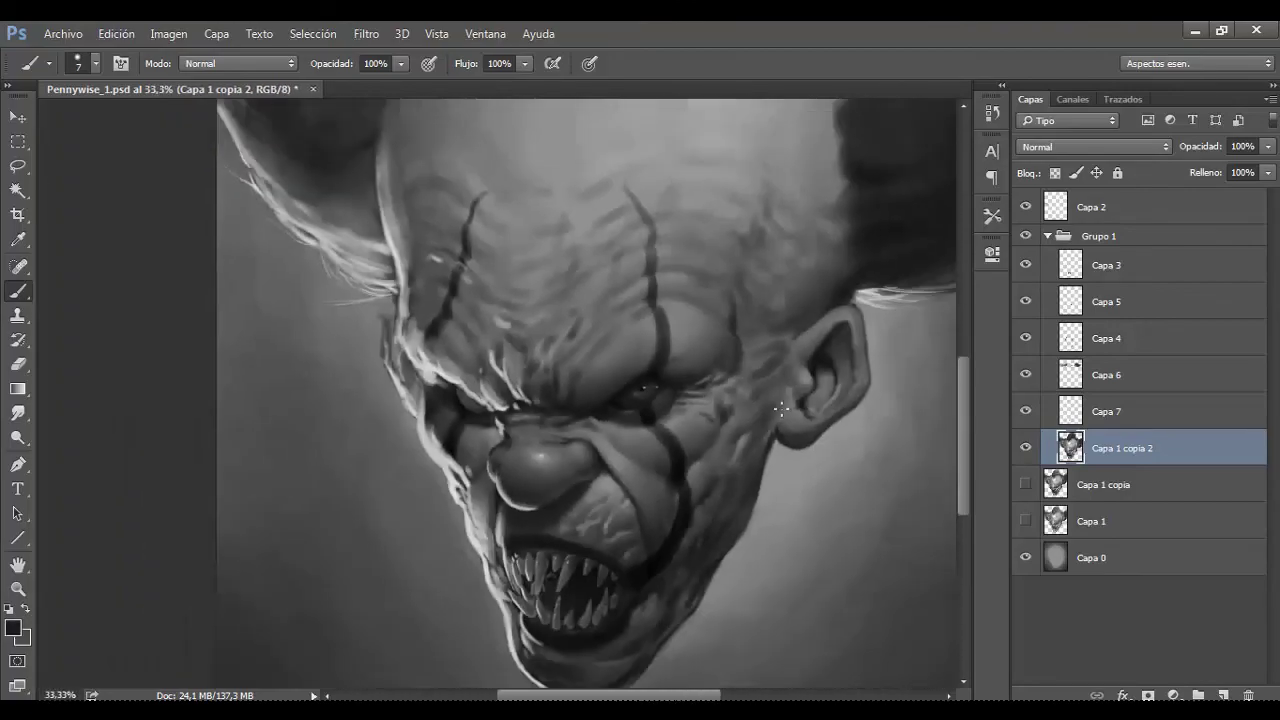
pyautogui.keyDown('alt'); pyautogui.scroll(-1, 781, 408); pyautogui.keyUp('alt')
# Step: Save the painting as Pennywise_1.psd
pyautogui.hotkey('ctrl', 's')
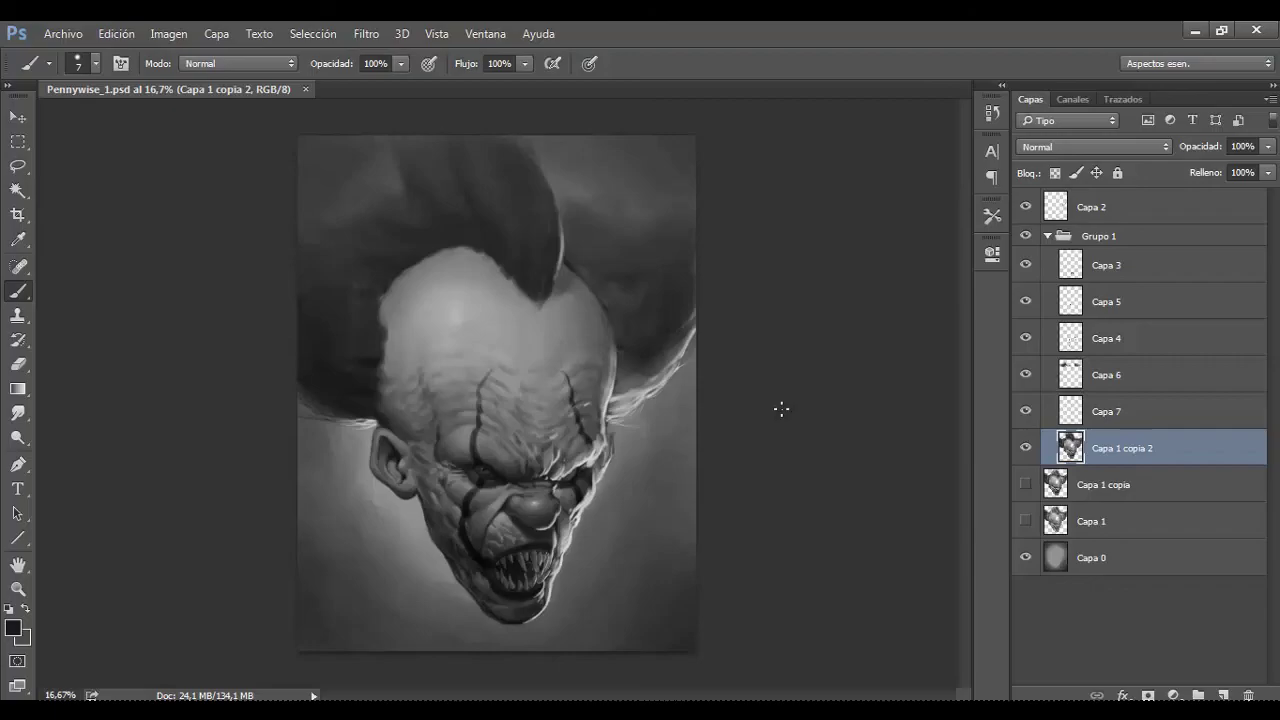
pyautogui.keyDown('alt'); pyautogui.scroll(3, 565, 393); pyautogui.keyUp('alt')
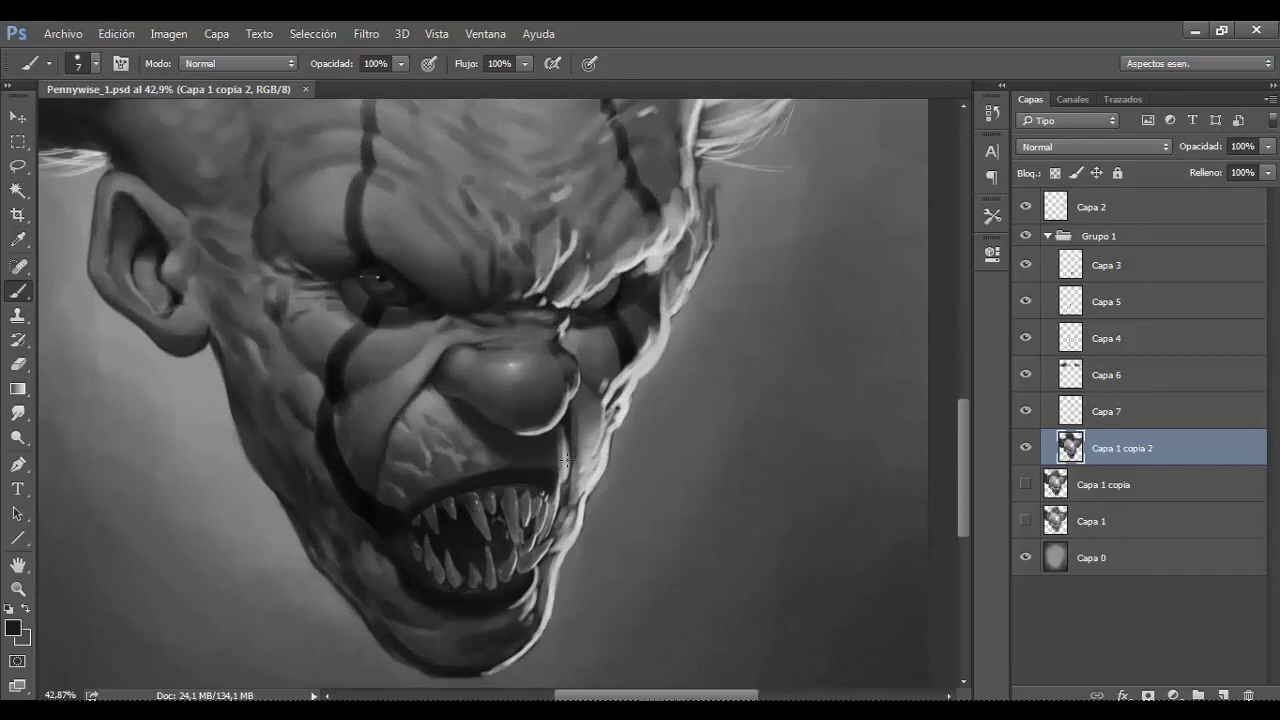
pyautogui.hotkey('alt', 'shift', ']')
# Step: On Capa 2, paint light rim strokes along the lower teeth with a smaller brush
pyautogui.scroll(3, 566, 459)
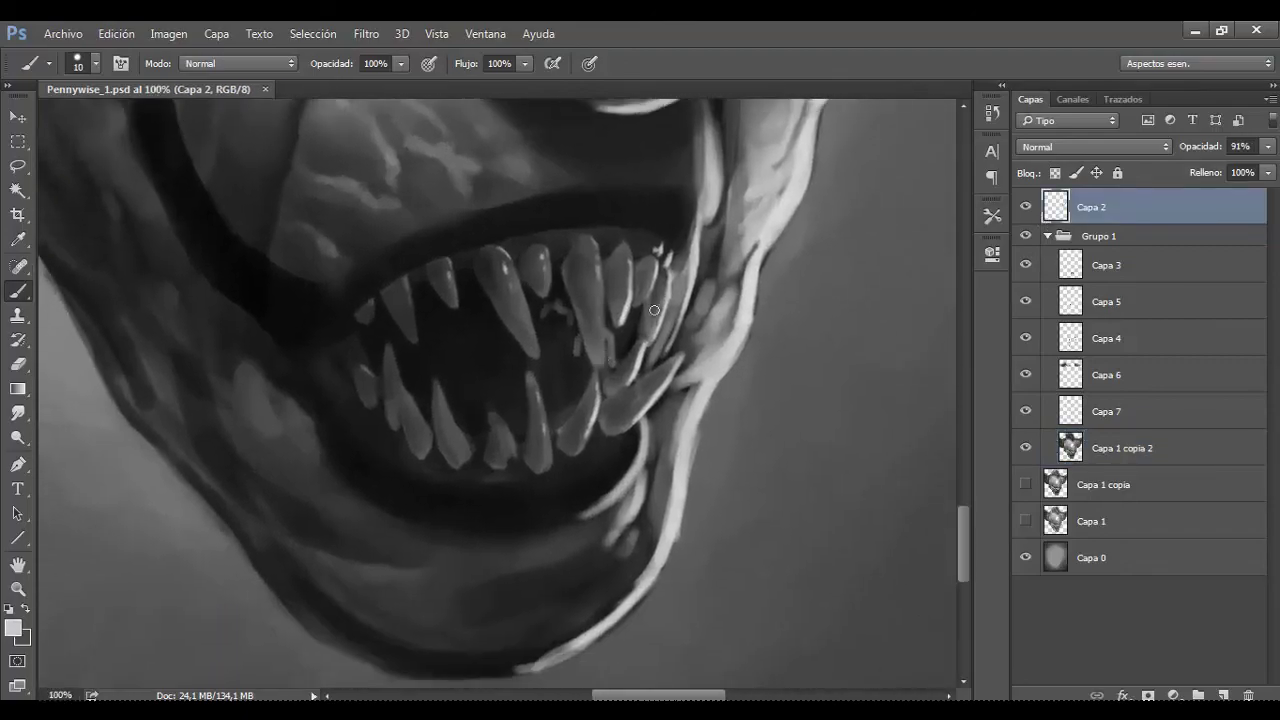
pyautogui.press('[')
pyautogui.press('[')
pyautogui.scroll(-3, 600, 421)
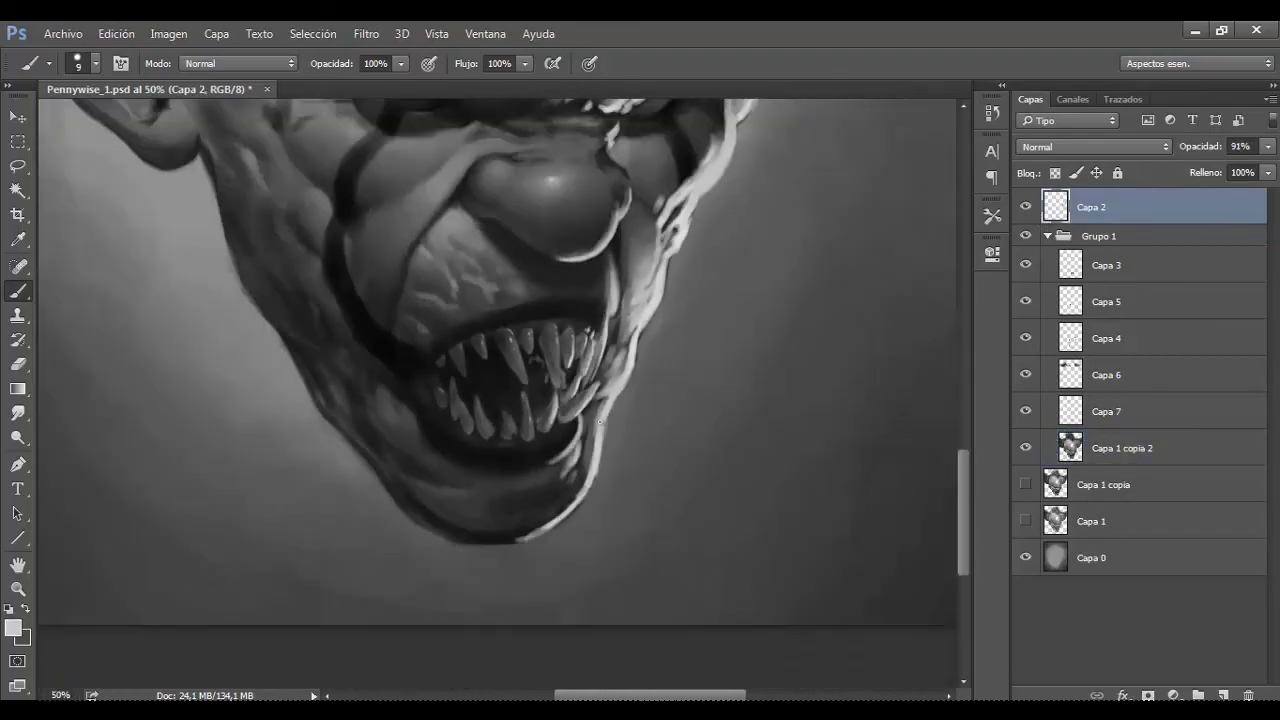
pyautogui.scroll(3, 600, 421)
pyautogui.press('[')
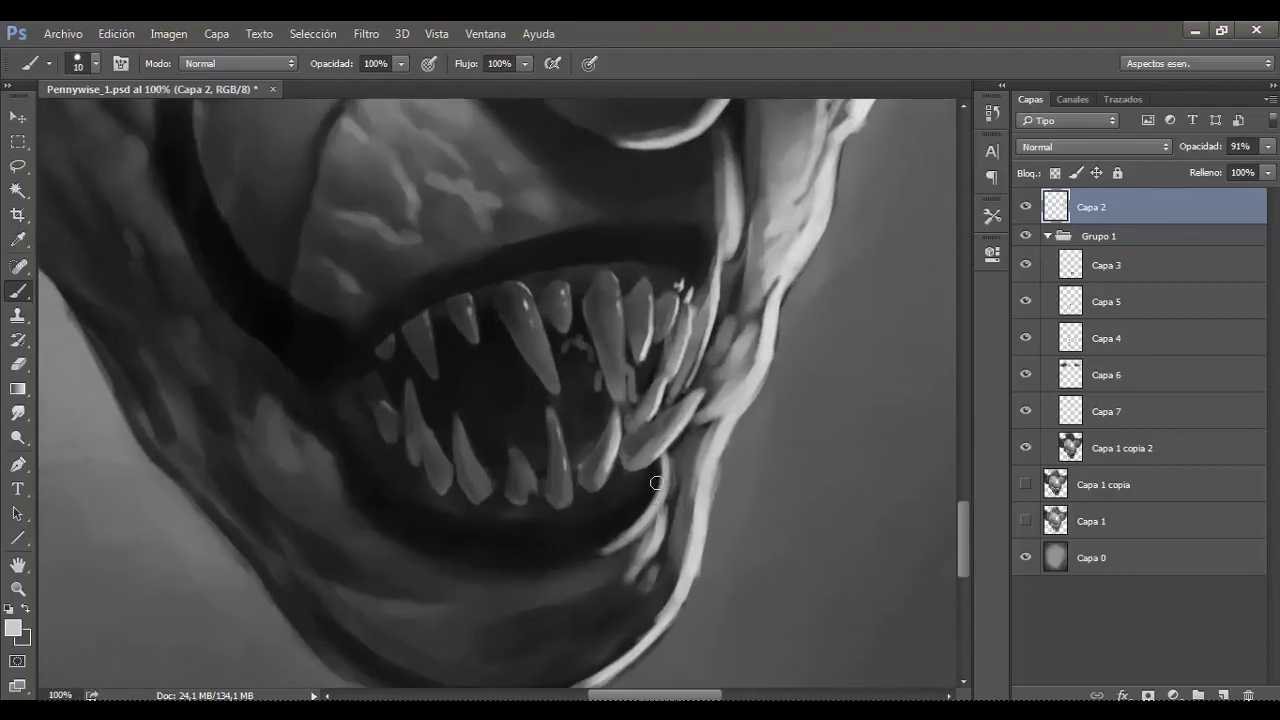
pyautogui.moveTo(654, 498); pyautogui.dragTo(608, 534)
pyautogui.press('[')
pyautogui.scroll(-1, 714, 509)
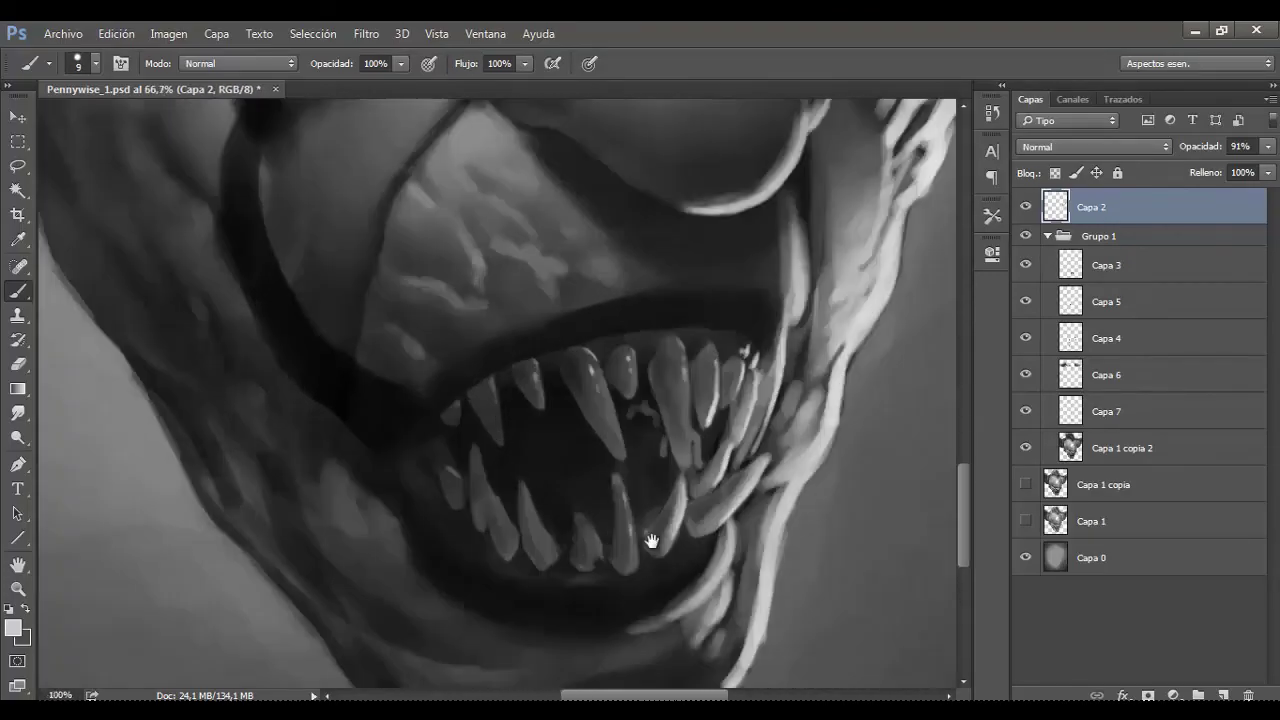
pyautogui.scroll(1, 651, 541)
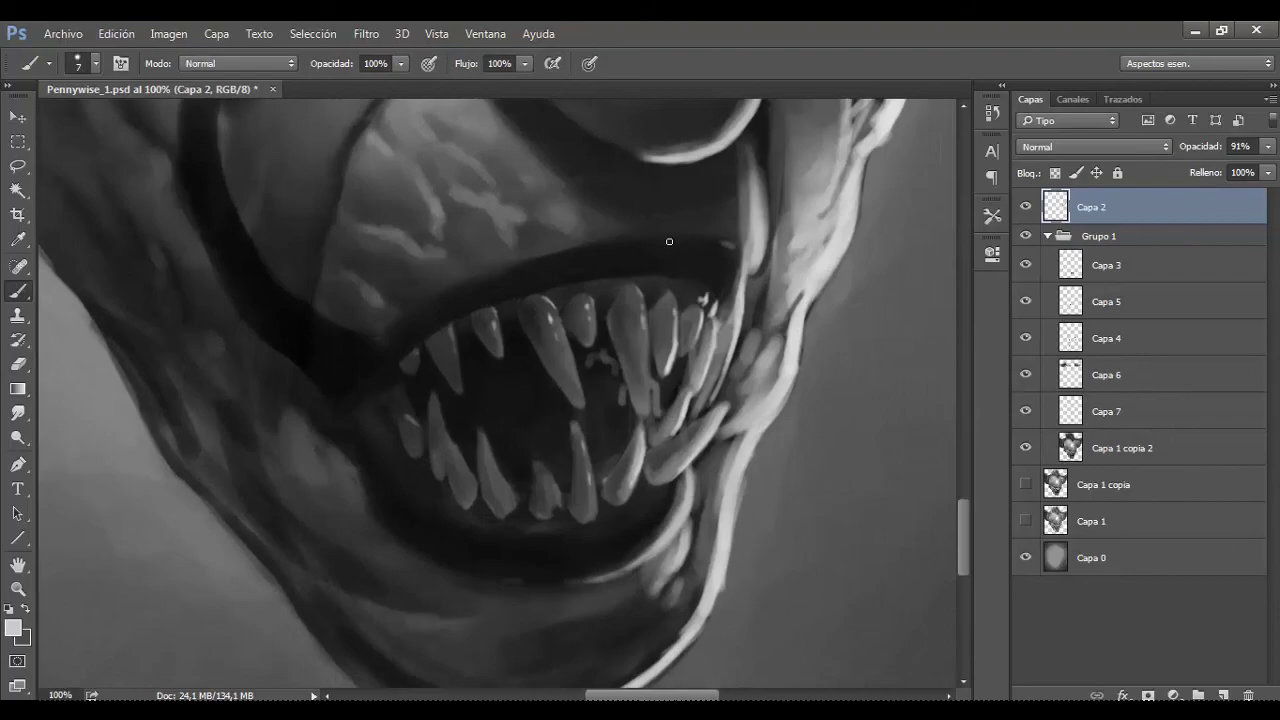
pyautogui.scroll(-3, 726, 241)
pyautogui.scroll(3, 746, 314)
# Step: Refine the rim light around the teeth and jaw, alternating brush and eraser
pyautogui.press('e')
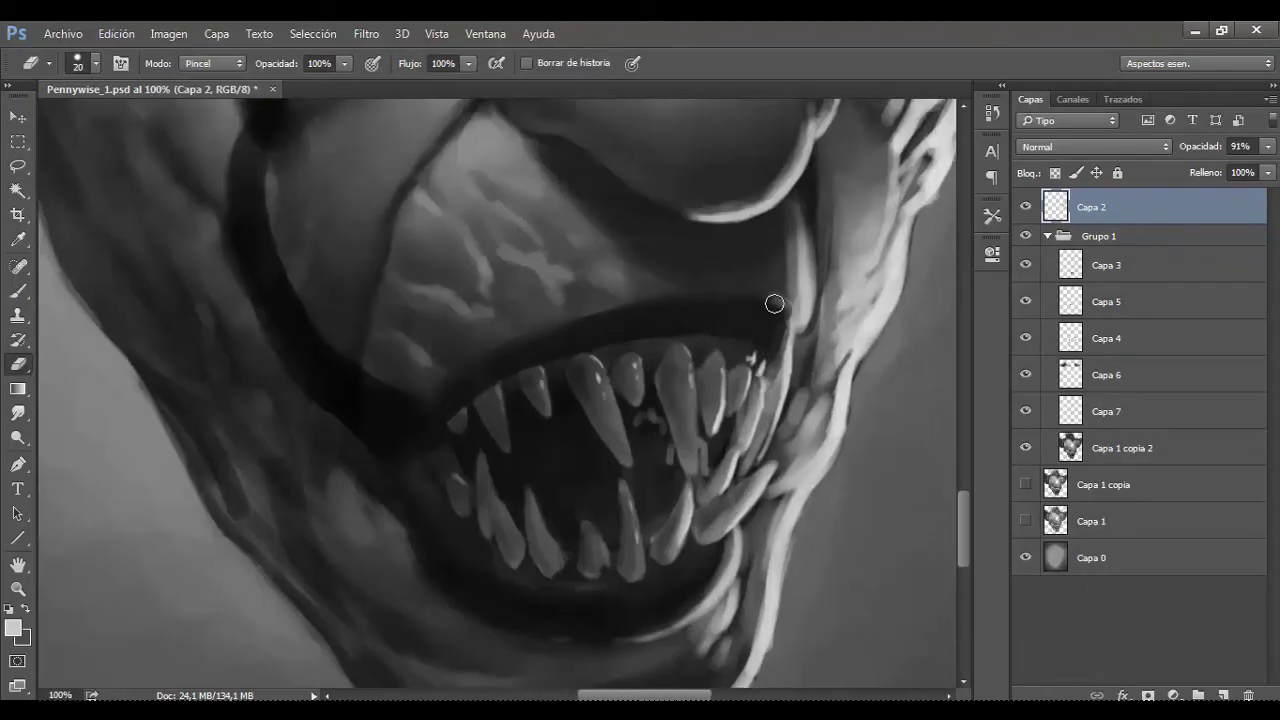
pyautogui.press('b')
pyautogui.scroll(-3, 780, 320)
pyautogui.scroll(-1, 786, 328)
pyautogui.scroll(3, 786, 328)
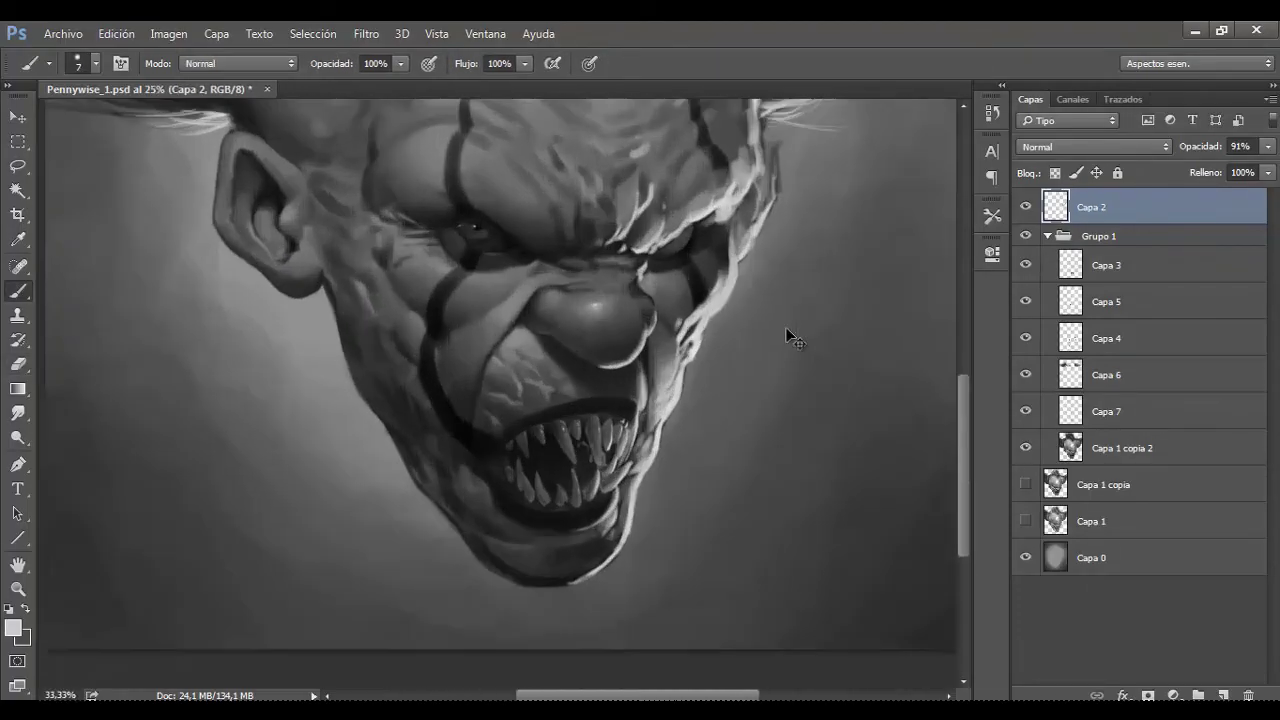
pyautogui.scroll(1, 653, 325)
pyautogui.press('e')
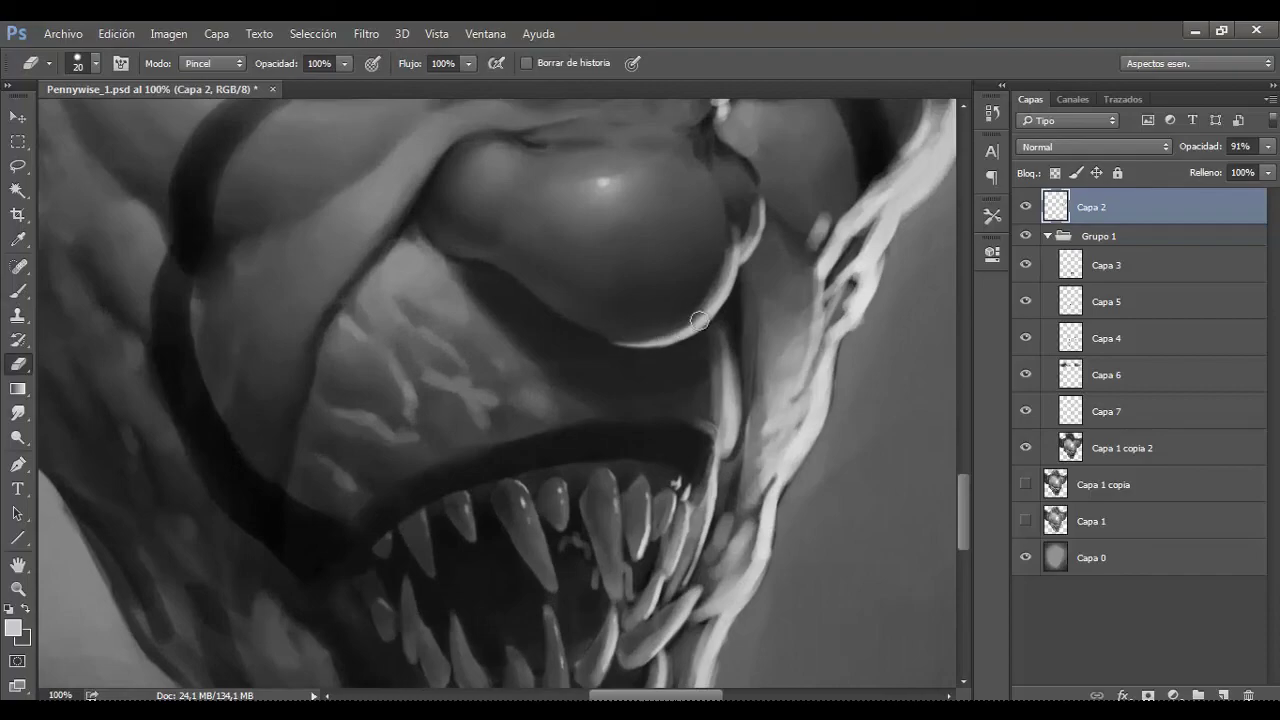
pyautogui.scroll(-3, 699, 320)
pyautogui.scroll(-1, 808, 343)
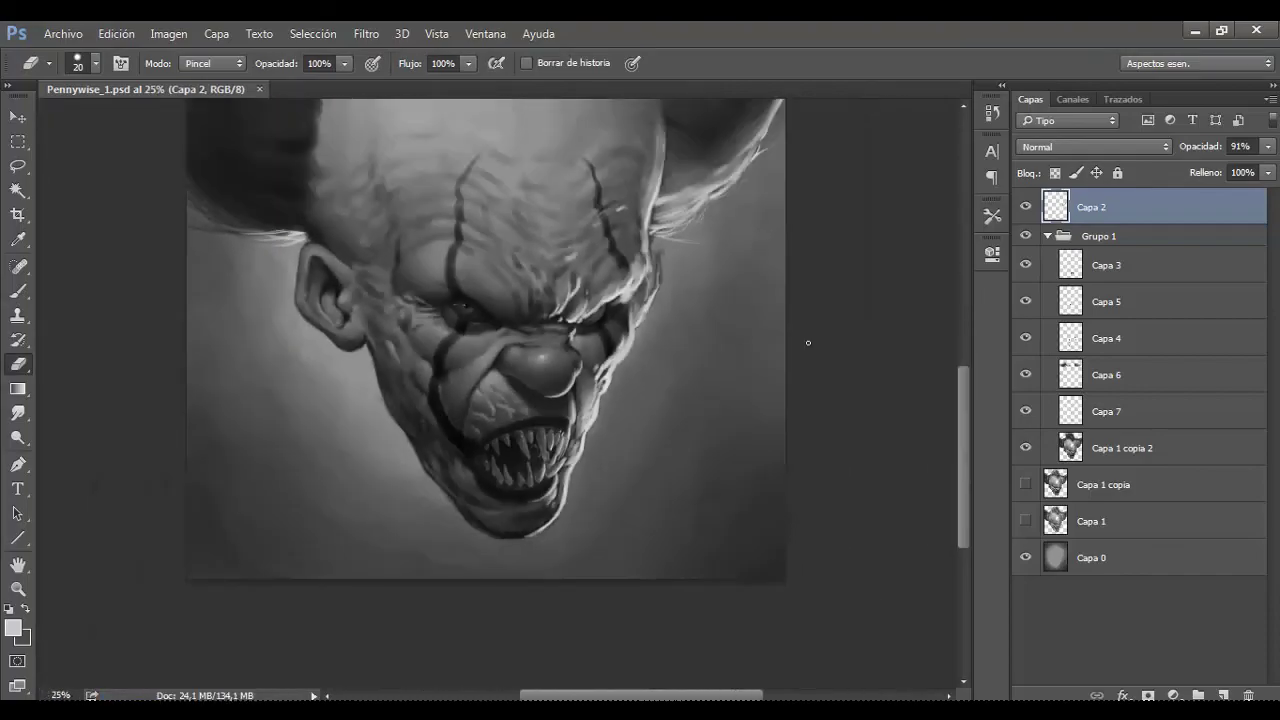
pyautogui.scroll(-1, 807, 345)
pyautogui.scroll(2, 673, 245)
pyautogui.scroll(1, 673, 245)
pyautogui.scroll(1, 700, 246)
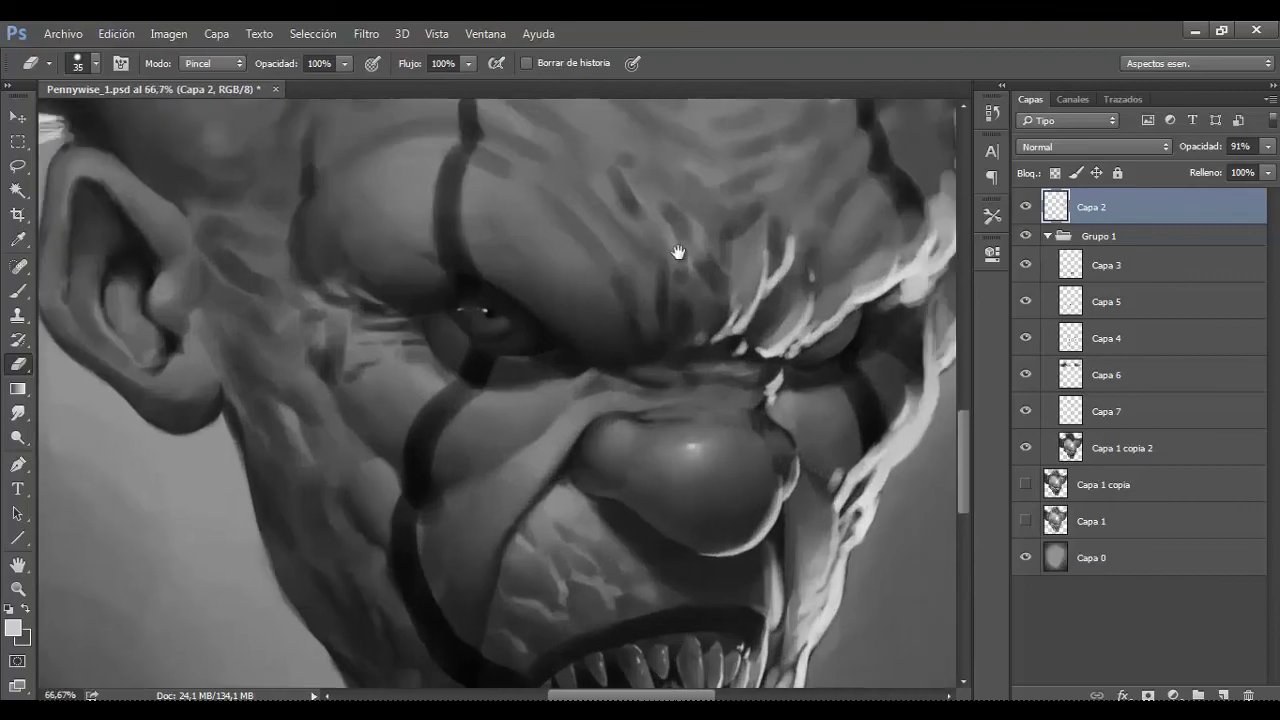
# Step: Paint wispy white hair strands at the clown's brow and temple
pyautogui.press('b')
pyautogui.scroll(2, 703, 254)
pyautogui.hscroll(2, 739, 272)
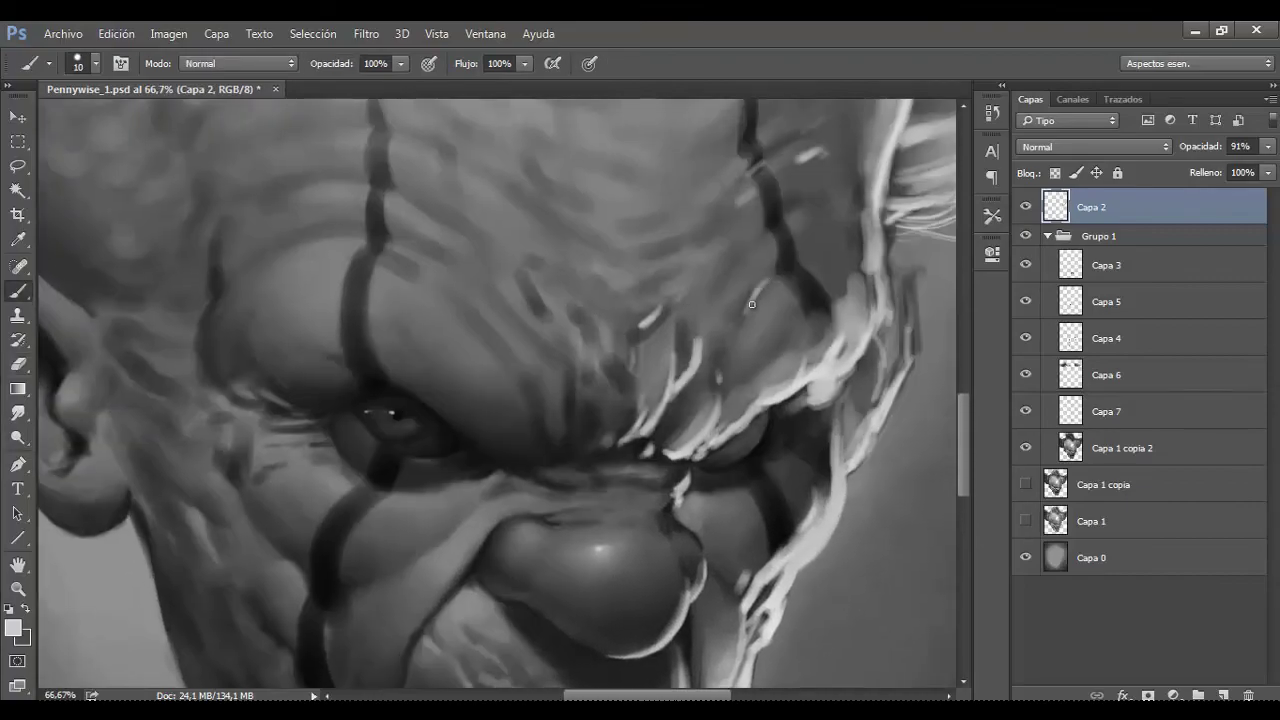
pyautogui.scroll(2, 749, 234)
pyautogui.hscroll(2, 749, 234)
pyautogui.press(']')
pyautogui.moveTo(770, 262)
pyautogui.mouseDown()
pyautogui.moveTo(786, 294)
pyautogui.moveTo(823, 286)
pyautogui.mouseUp()
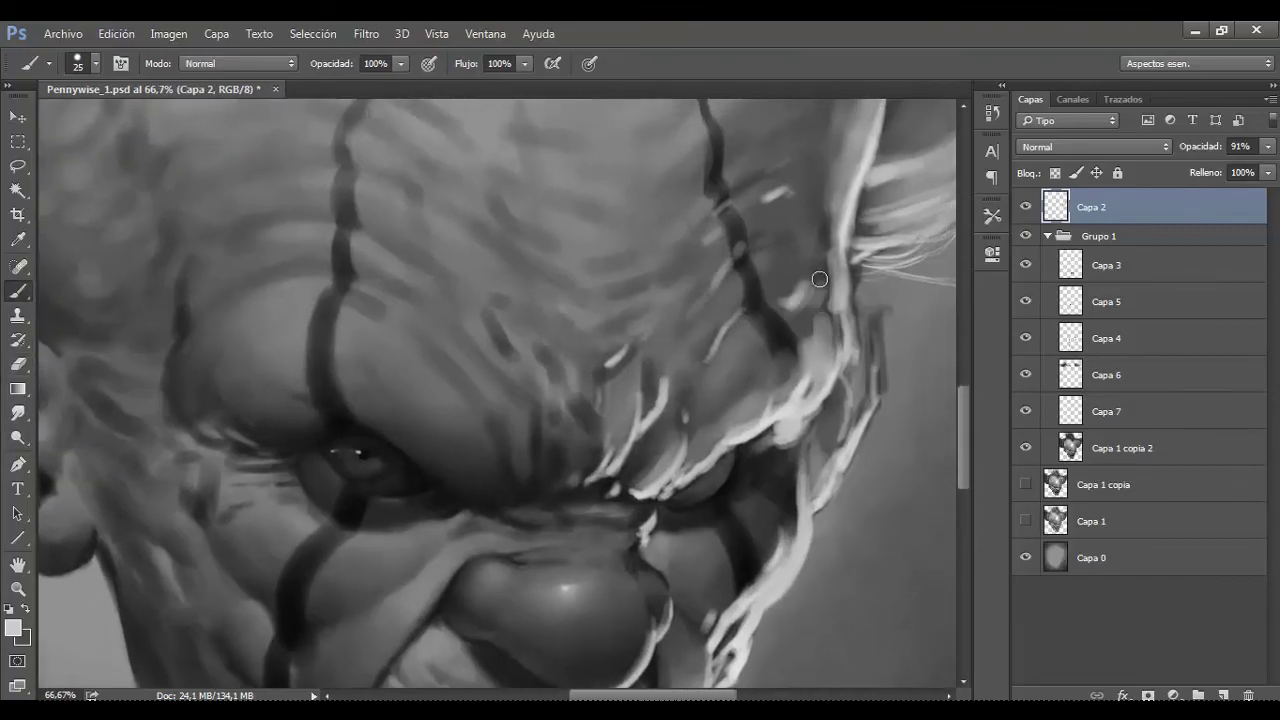
pyautogui.moveTo(795, 235); pyautogui.dragTo(818, 249)
pyautogui.scroll(-3, 818, 248)
pyautogui.scroll(3, 711, 337)
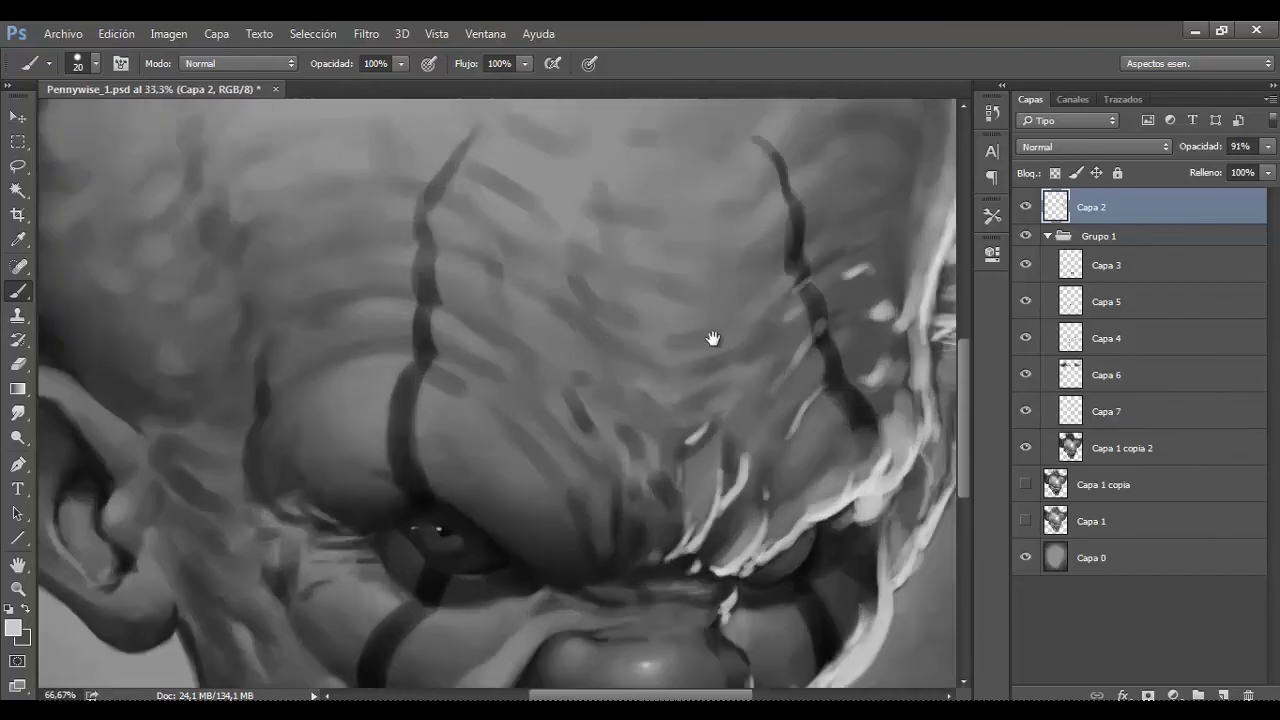
# Step: Trim the hair strands with the eraser, unmirror the view, and save Pennywise_1.psd
pyautogui.press('[')
pyautogui.press('e')
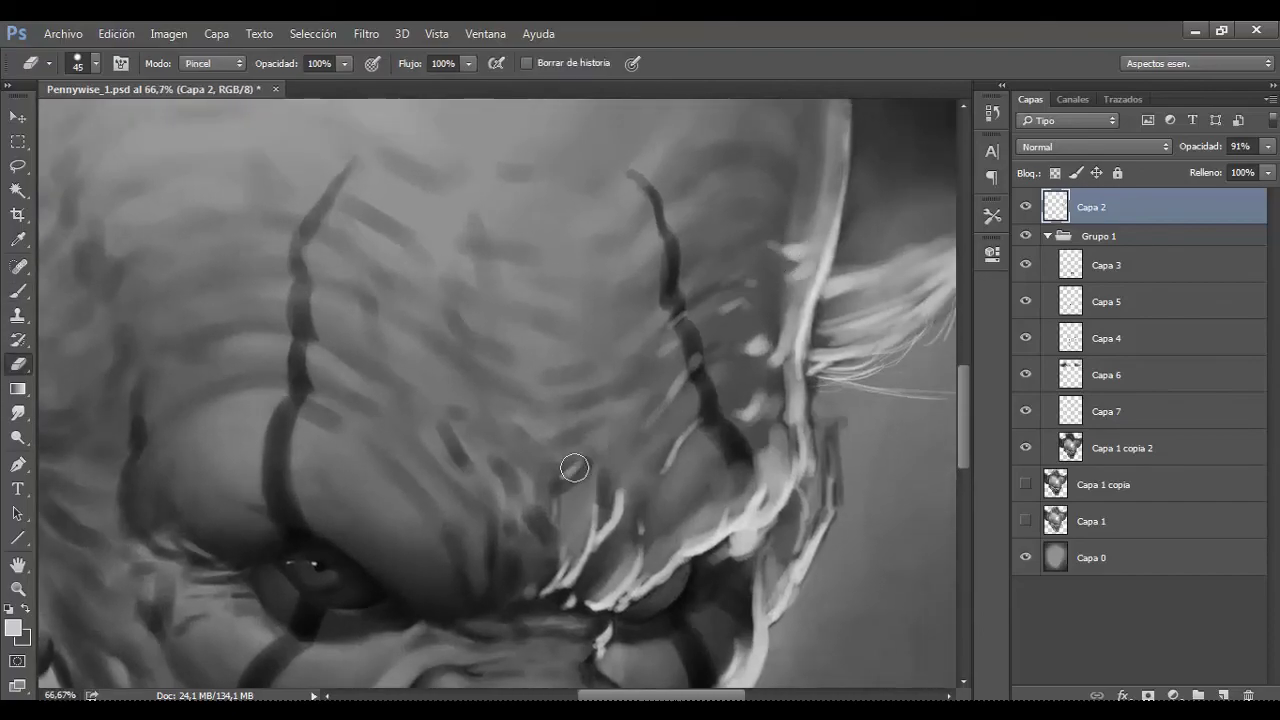
pyautogui.scroll(-3, 557, 451)
pyautogui.hotkey('ctrl', 'shift', 'h')
pyautogui.hotkey('ctrl', 's')
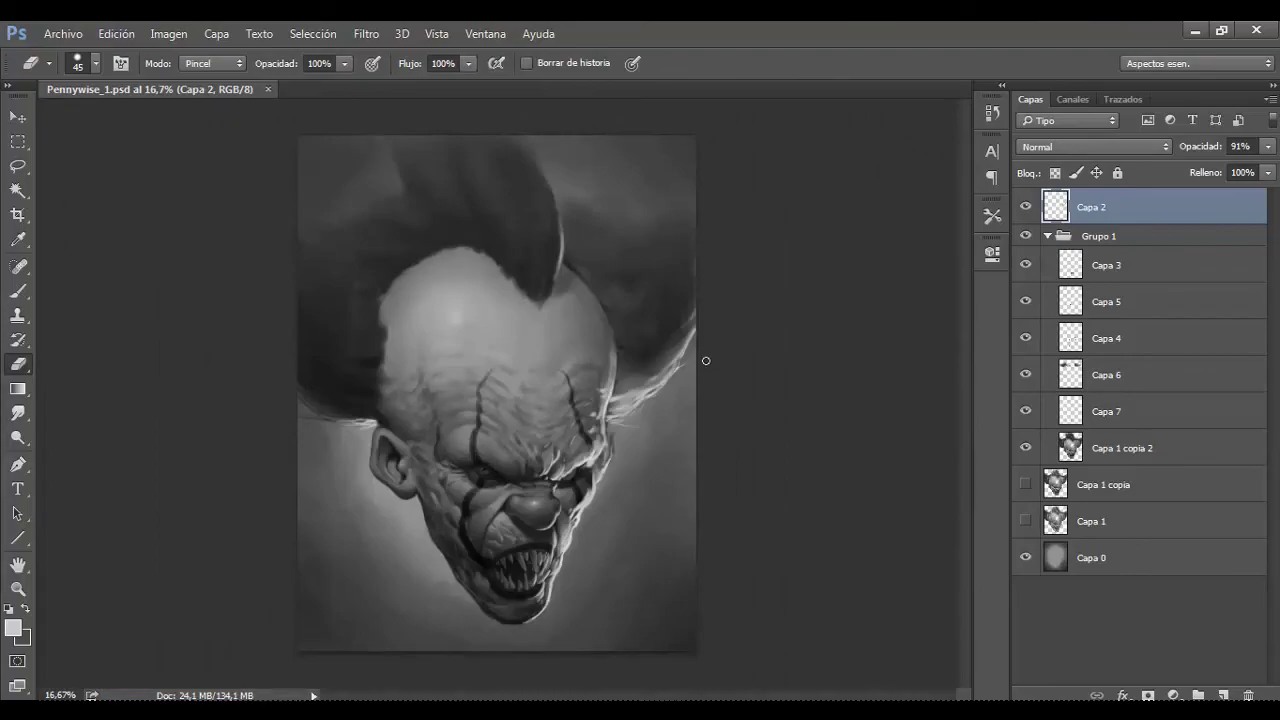